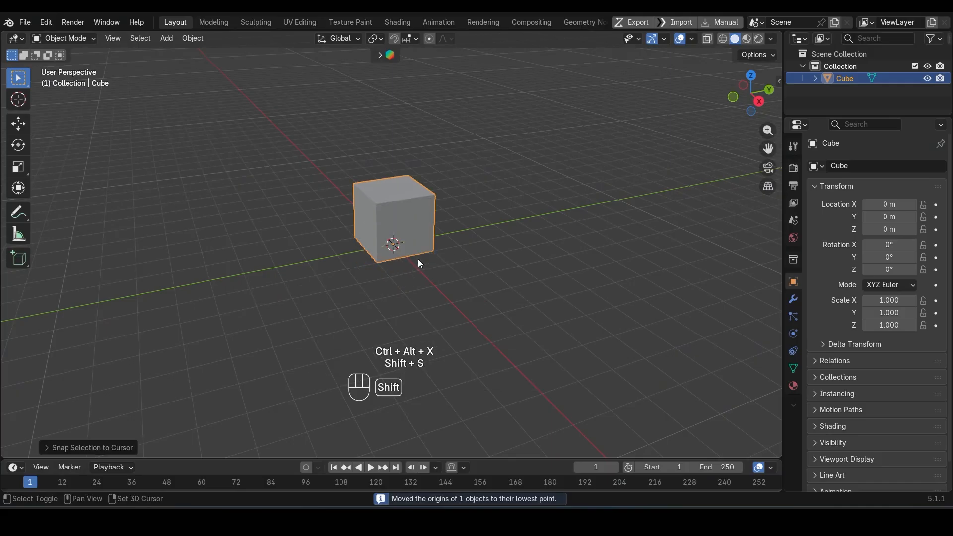
Step: Add one horizontal loop cut around the cube and slide it down below the middle
{"action": "scroll", "coordinate": [417, 258], "scroll_direction": "up", "scroll_amount": 6}
{"action": "scroll", "coordinate": [407, 292], "scroll_direction": "up", "scroll_amount": 2}
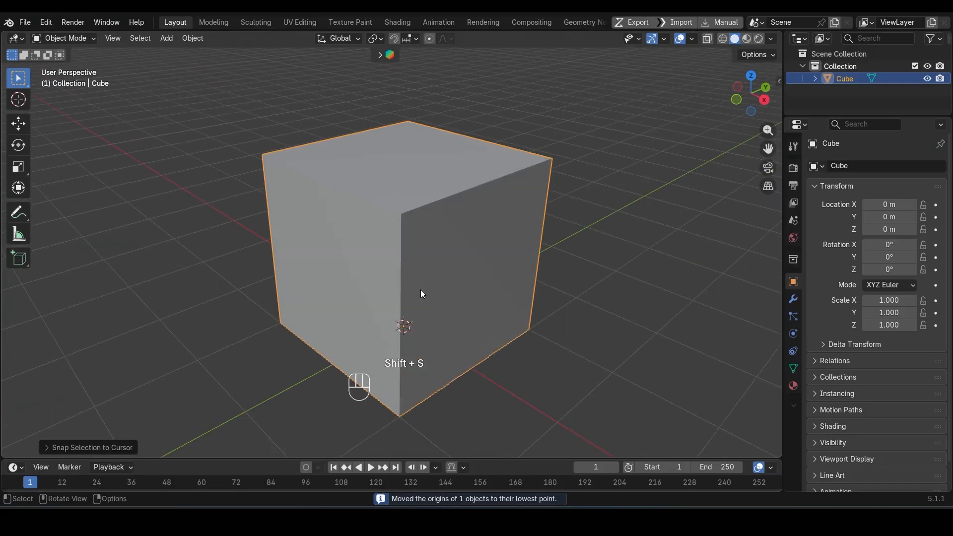
{"action": "key", "text": "Tab"}
{"action": "key", "text": "ctrl+r"}
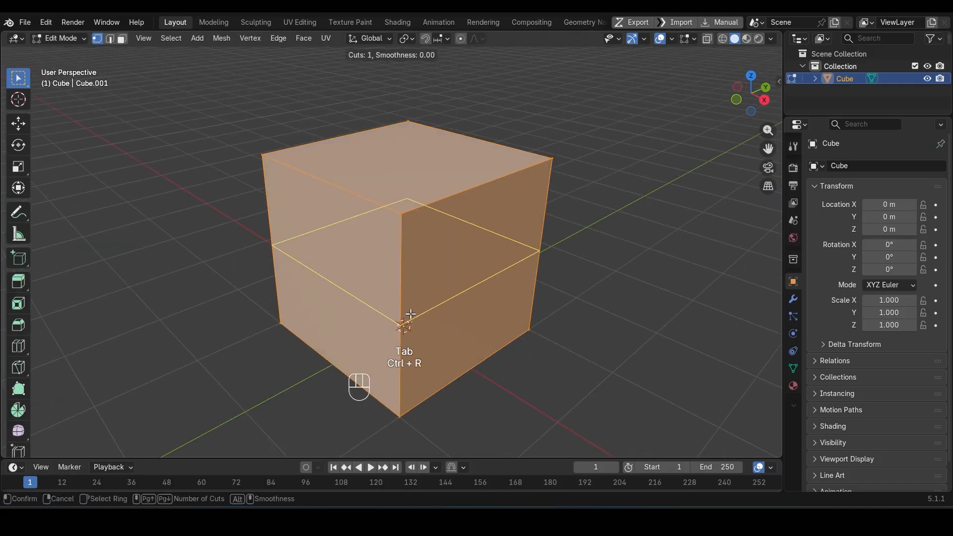
{"action": "left_click", "coordinate": [410, 314]}
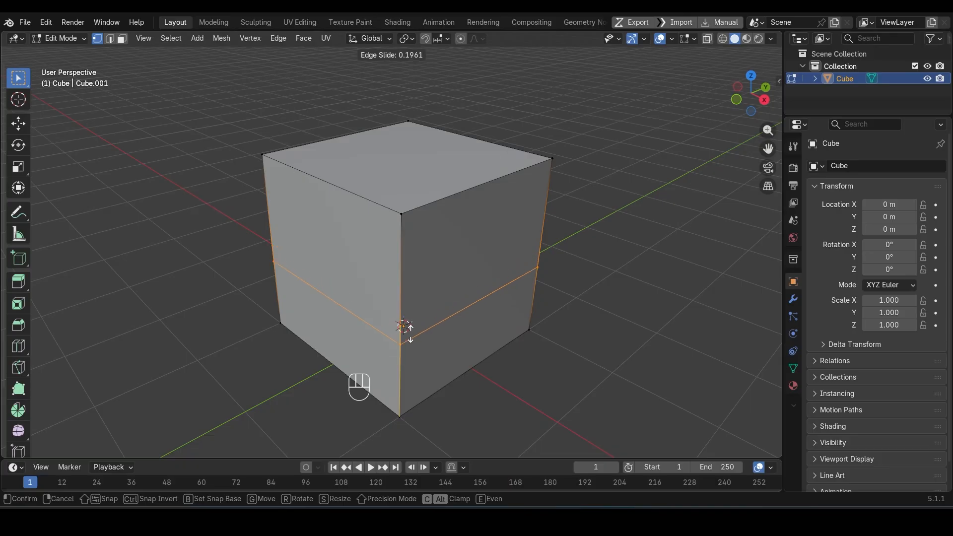
{"action": "left_click", "coordinate": [411, 345]}
Step: Select three of the cube's four upper side faces and inset them individually by about 0.19 m
{"action": "key", "text": "3"}
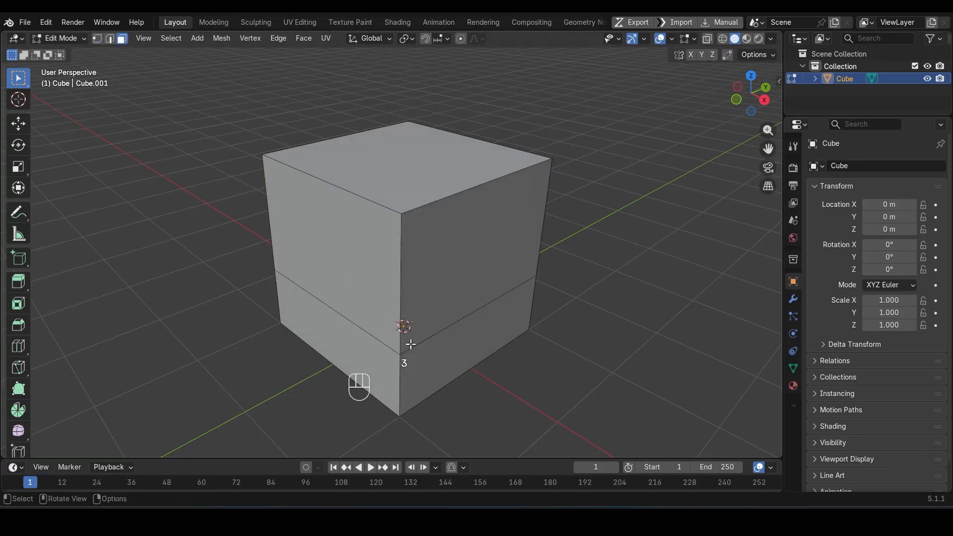
{"action": "left_click", "coordinate": [373, 291]}
{"action": "left_click", "coordinate": [455, 258], "text": "ctrl"}
{"action": "middle_click_drag", "start_coordinate": [459, 261], "coordinate": [351, 316]}
{"action": "left_click", "coordinate": [353, 291], "text": "ctrl"}
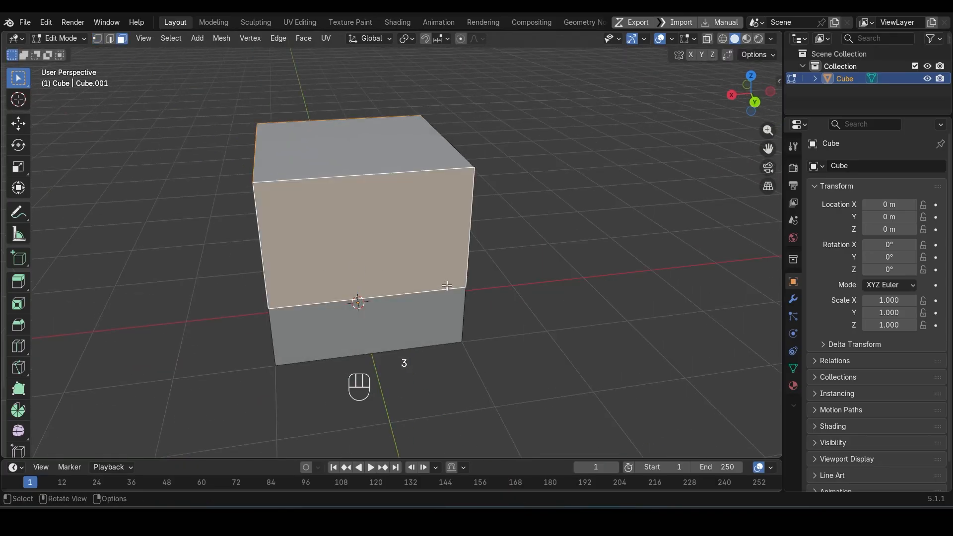
{"action": "middle_click_drag", "start_coordinate": [397, 286], "coordinate": [293, 287]}
{"action": "key", "text": "ctrl+z"}
{"action": "left_click", "coordinate": [401, 287], "text": "shift"}
{"action": "middle_click_drag", "start_coordinate": [442, 288], "coordinate": [336, 289]}
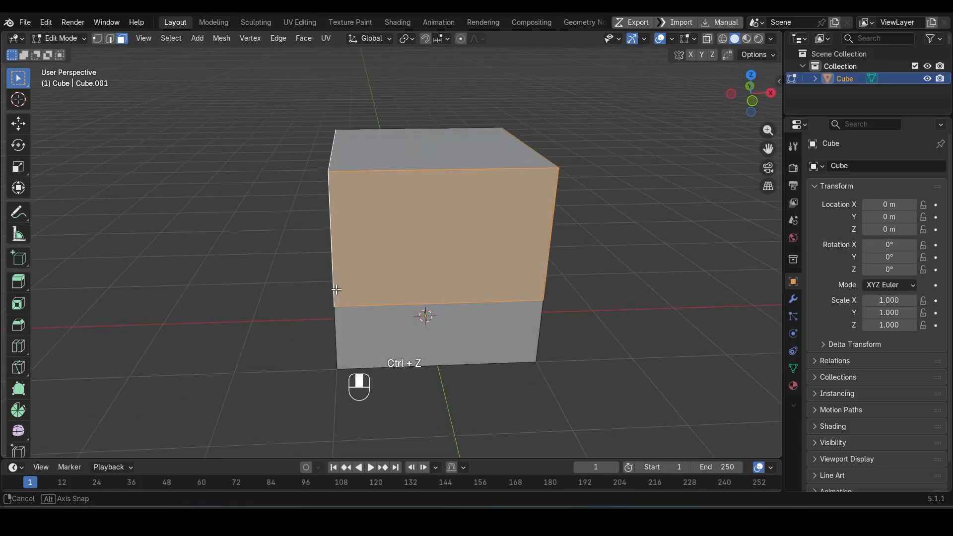
{"action": "key", "text": "KP_1"}
{"action": "scroll", "coordinate": [336, 289], "scroll_direction": "up", "scroll_amount": 1}
{"action": "middle_click_drag", "start_coordinate": [397, 270], "coordinate": [513, 293]}
{"action": "key", "text": "i"}
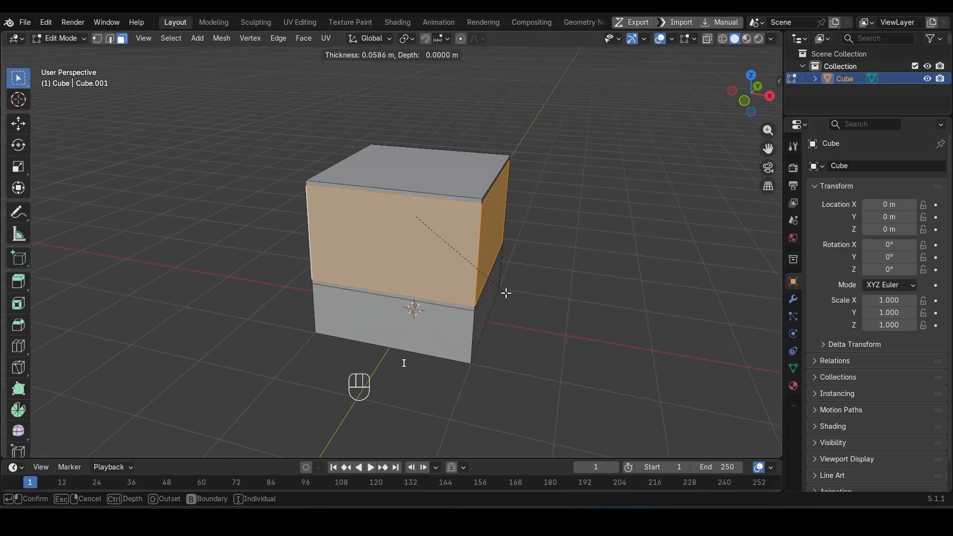
{"action": "key", "text": "i"}
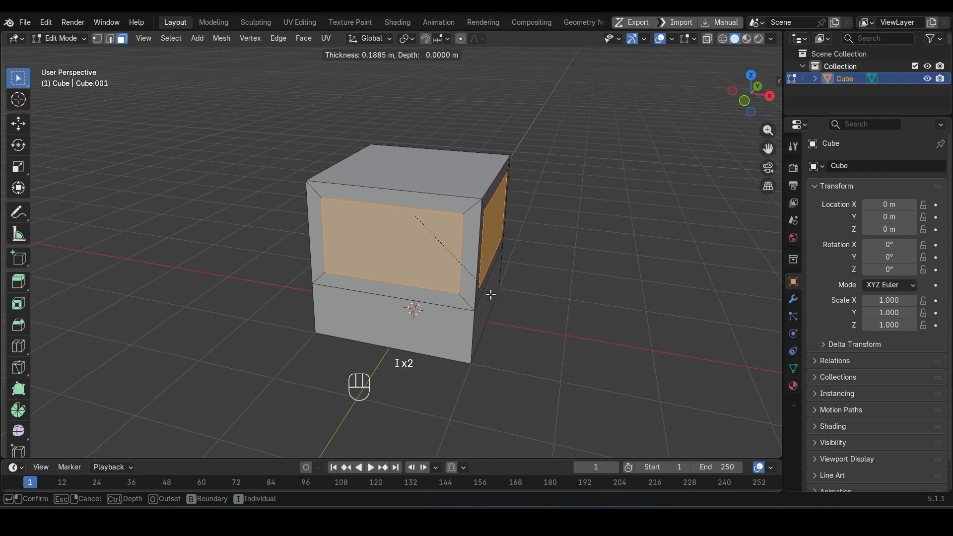
{"action": "left_click", "coordinate": [488, 294]}
Step: Delete the inset faces to open window holes in the cube's walls and return to Object Mode
{"action": "middle_click_drag", "start_coordinate": [488, 294], "coordinate": [516, 318]}
{"action": "key", "text": "x"}
{"action": "left_click", "coordinate": [469, 326]}
{"action": "key", "text": "Tab"}
Step: Add a Solidify modifier to the cube with a thickness of 0.21 m
{"action": "left_click", "coordinate": [793, 299]}
{"action": "left_click", "coordinate": [849, 171]}
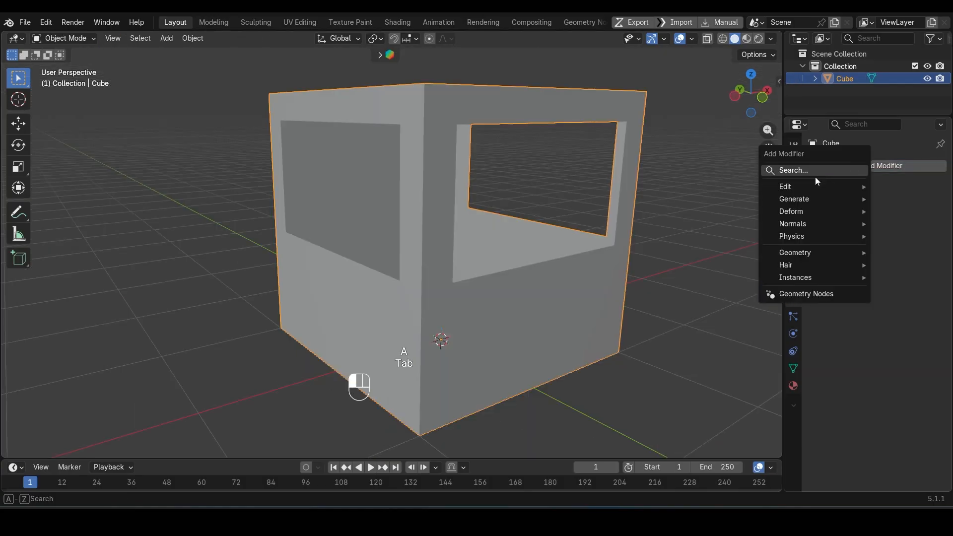
{"action": "mouse_move", "coordinate": [800, 200]}
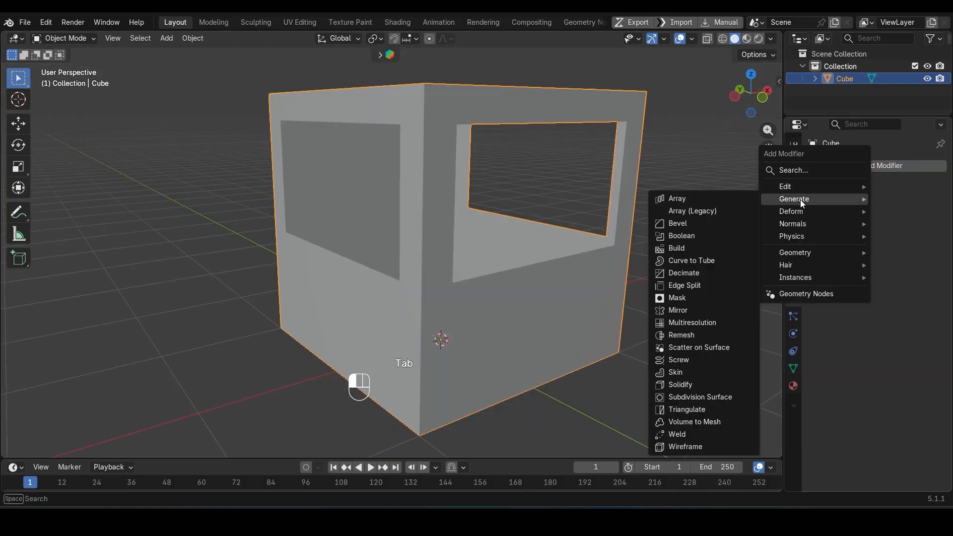
{"action": "left_click", "coordinate": [691, 383]}
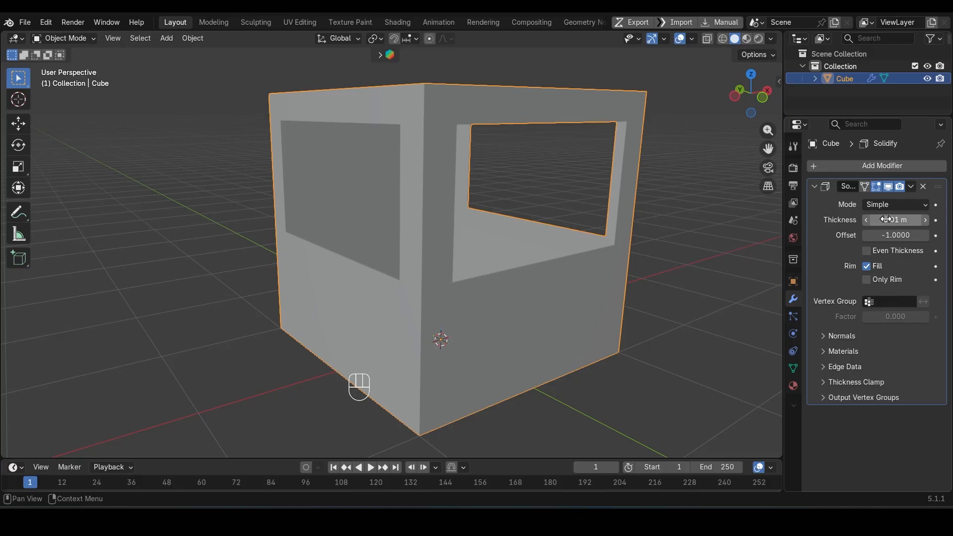
{"action": "left_click_drag", "start_coordinate": [886, 220], "coordinate": [911, 220]}
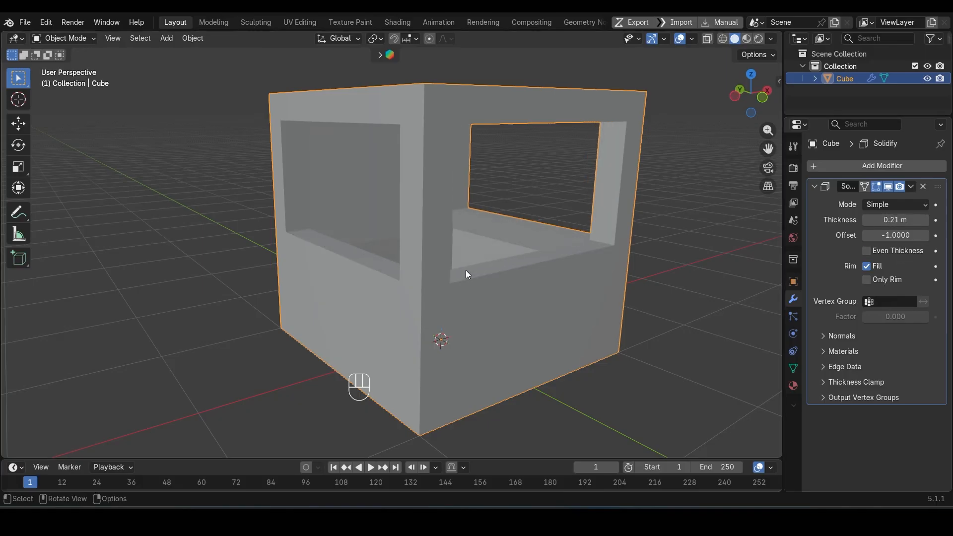
Step: Inspect the wall thickness around the windows and enable Even Thickness on the Solidify modifier
{"action": "middle_click_drag", "start_coordinate": [466, 272], "coordinate": [508, 296]}
{"action": "scroll", "coordinate": [456, 276], "scroll_direction": "up", "scroll_amount": 5}
{"action": "key", "text": "shift+z"}
{"action": "key", "text": "shift+z"}
{"action": "scroll", "coordinate": [460, 302], "scroll_direction": "down", "scroll_amount": 5}
{"action": "left_click", "coordinate": [874, 252]}
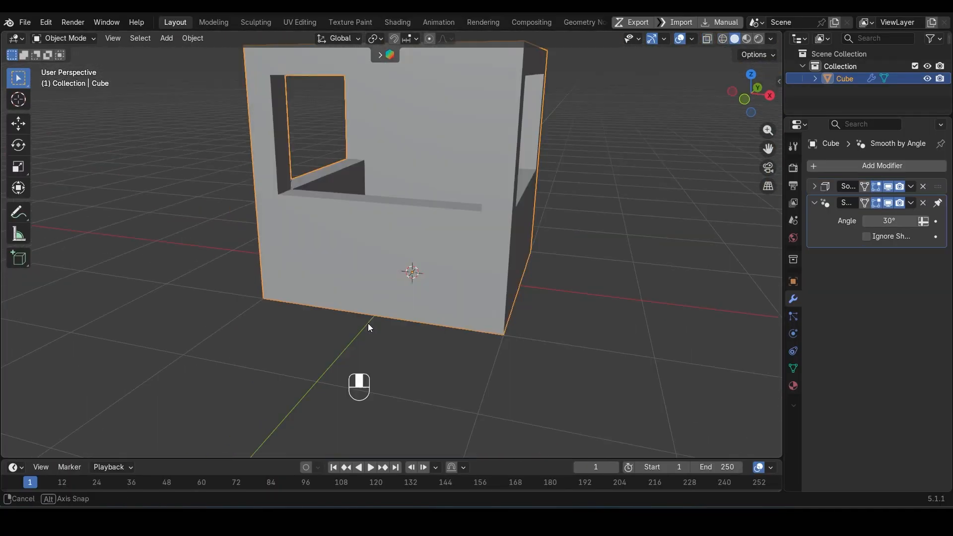
Step: Duplicate the cube's bottom face in place and separate the copy into its own object
{"action": "middle_click_drag", "start_coordinate": [368, 323], "coordinate": [368, 215]}
{"action": "key", "text": "Tab"}
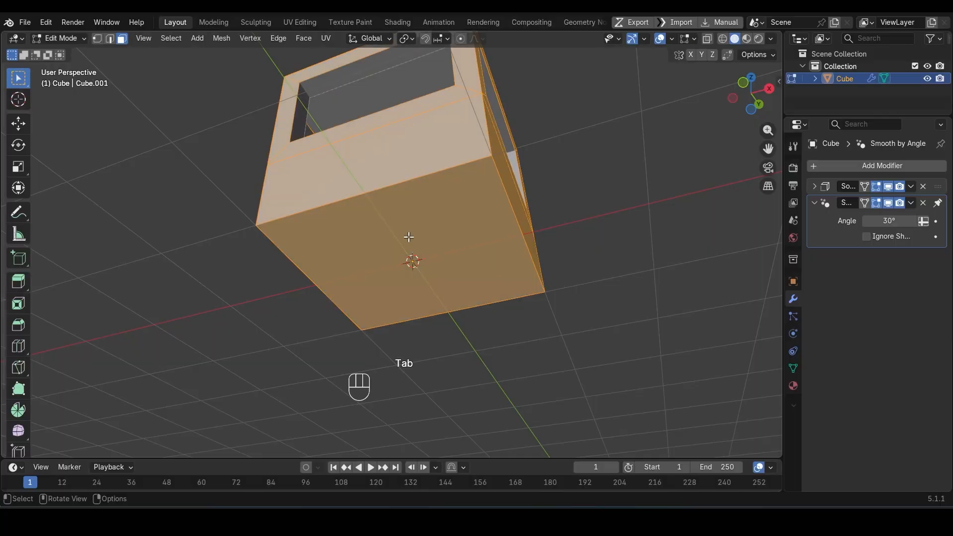
{"action": "left_click", "coordinate": [410, 236]}
{"action": "key", "text": "shift+d"}
{"action": "key", "text": "Escape"}
{"action": "key", "text": "p"}
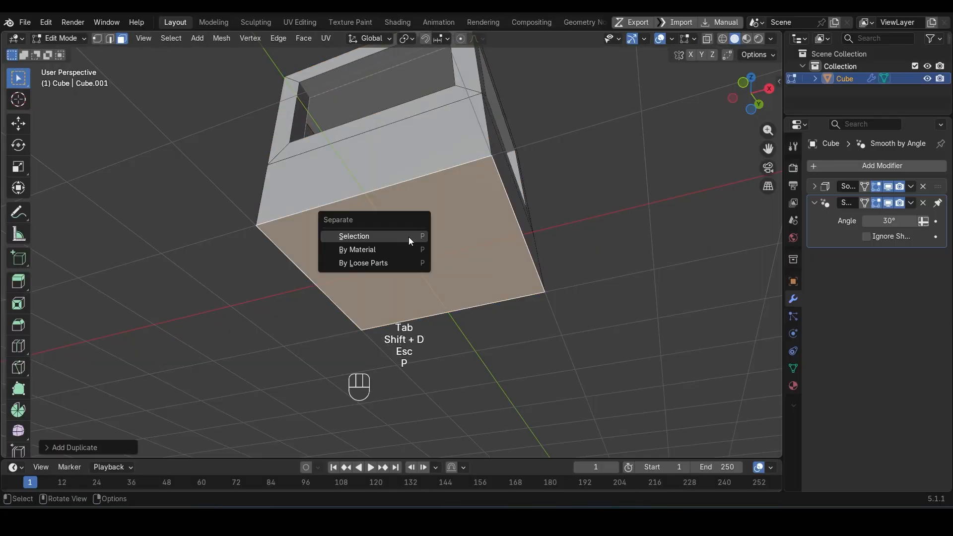
{"action": "left_click", "coordinate": [409, 237]}
{"action": "key", "text": "Tab"}
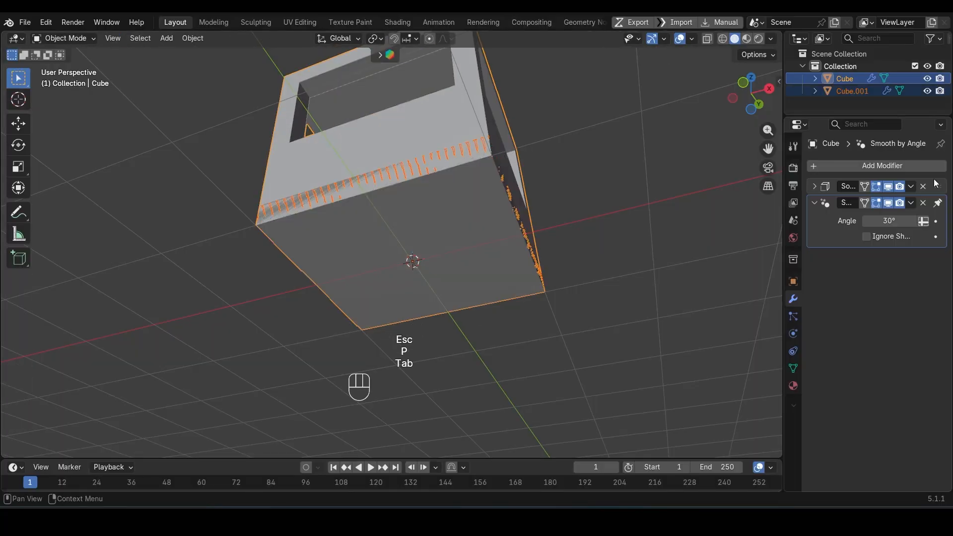
{"action": "left_click", "coordinate": [923, 186]}
{"action": "key", "text": "ctrl+z"}
{"action": "key", "text": "ctrl+z"}
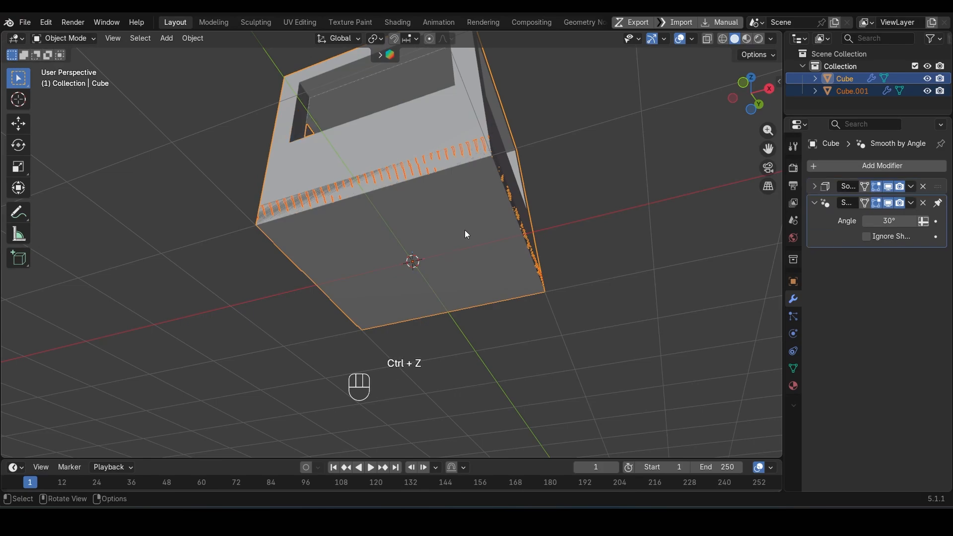
Step: Remove the Solidify modifier from the separated bottom face object
{"action": "middle_click_drag", "start_coordinate": [463, 242], "coordinate": [383, 252]}
{"action": "left_click", "coordinate": [385, 264]}
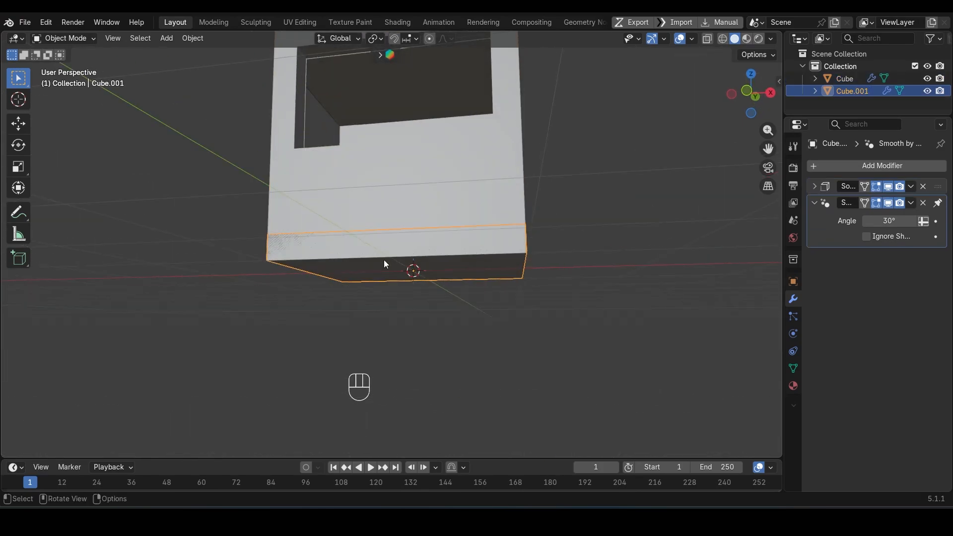
{"action": "left_click", "coordinate": [923, 187]}
Step: Scale the separated bottom plane up so it extends well beyond the cabin walls, and apply its scale
{"action": "key", "text": "s"}
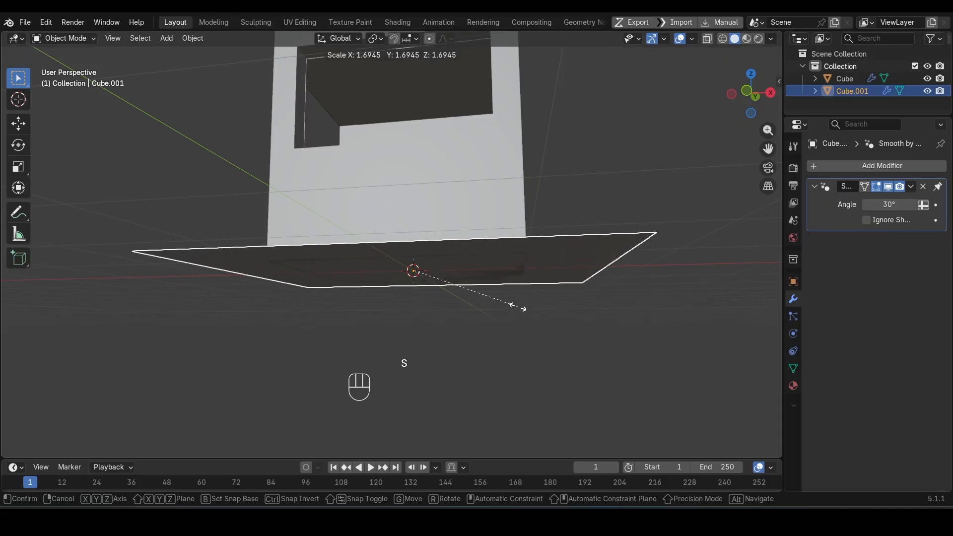
{"action": "left_click", "coordinate": [546, 302]}
{"action": "scroll", "coordinate": [538, 301], "scroll_direction": "down", "scroll_amount": 4}
{"action": "middle_click_drag", "start_coordinate": [540, 301], "coordinate": [391, 334]}
{"action": "key", "text": "ctrl+a"}
{"action": "left_click", "coordinate": [459, 281]}
Step: Round the plane's four corners with a vertex bevel of about 0.63 m and 4 segments
{"action": "key", "text": "Tab"}
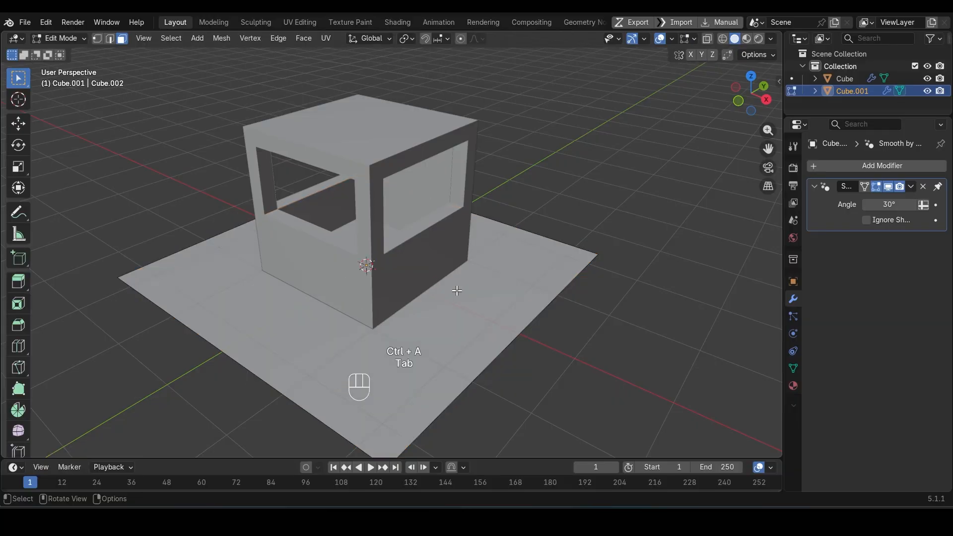
{"action": "scroll", "coordinate": [477, 293], "scroll_direction": "down", "scroll_amount": 2, "text": "ctrl"}
{"action": "middle_click_drag", "start_coordinate": [479, 296], "coordinate": [414, 353]}
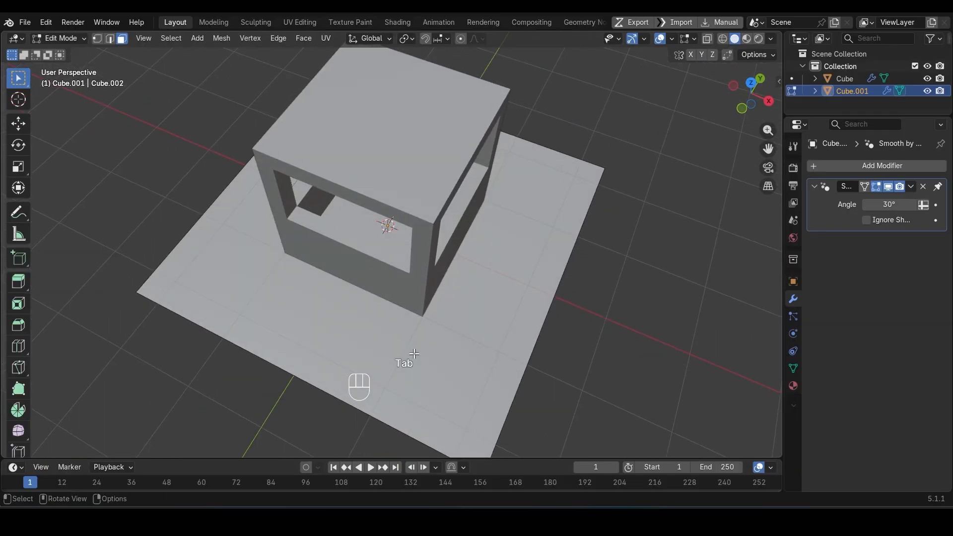
{"action": "key", "text": "a"}
{"action": "key", "text": "ctrl+shift+b"}
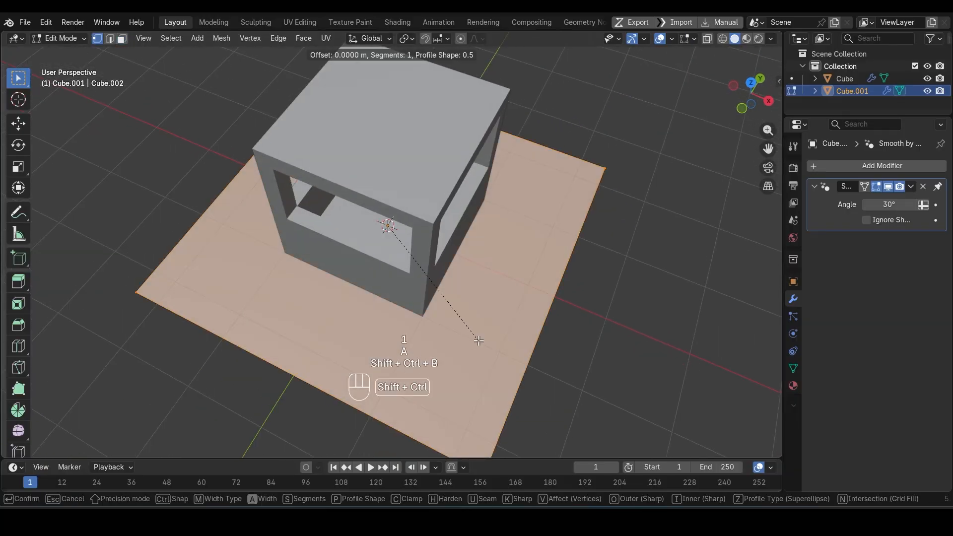
{"action": "scroll", "coordinate": [517, 355], "scroll_direction": "up", "scroll_amount": 2}
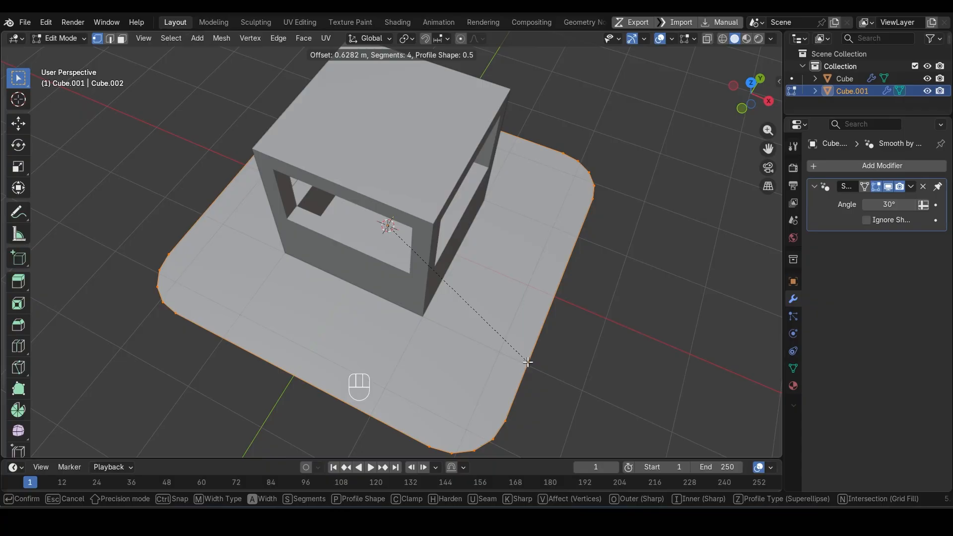
{"action": "left_click", "coordinate": [528, 362]}
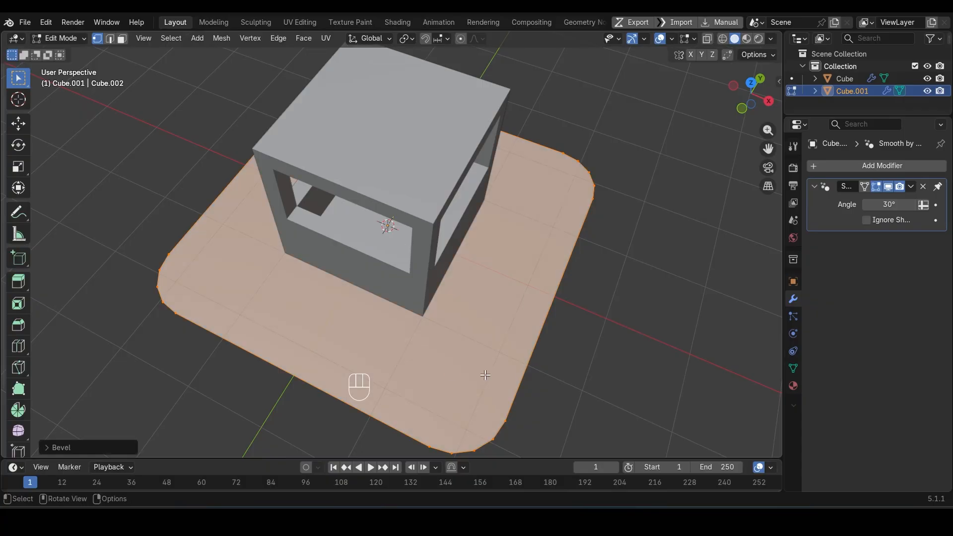
{"action": "key", "text": "Tab"}
Step: Isolate the rounded plane and connect the facing end vertices of its corner arcs with two edges along X
{"action": "middle_click_drag", "start_coordinate": [485, 375], "coordinate": [445, 344]}
{"action": "key", "text": "slash"}
{"action": "key", "text": "Tab"}
{"action": "left_click", "coordinate": [229, 359]}
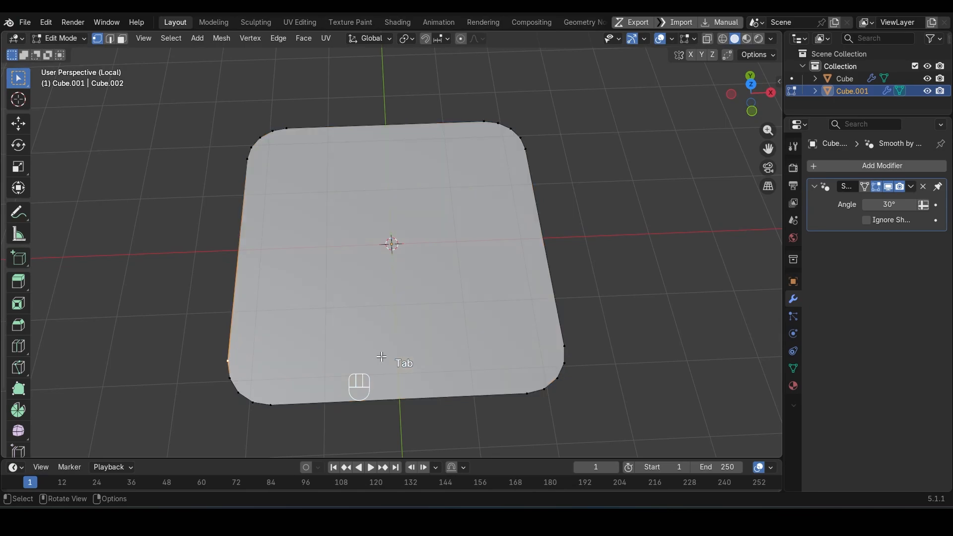
{"action": "left_click", "coordinate": [565, 346], "text": "shift"}
{"action": "key", "text": "j"}
{"action": "left_click", "coordinate": [528, 150], "text": "shift"}
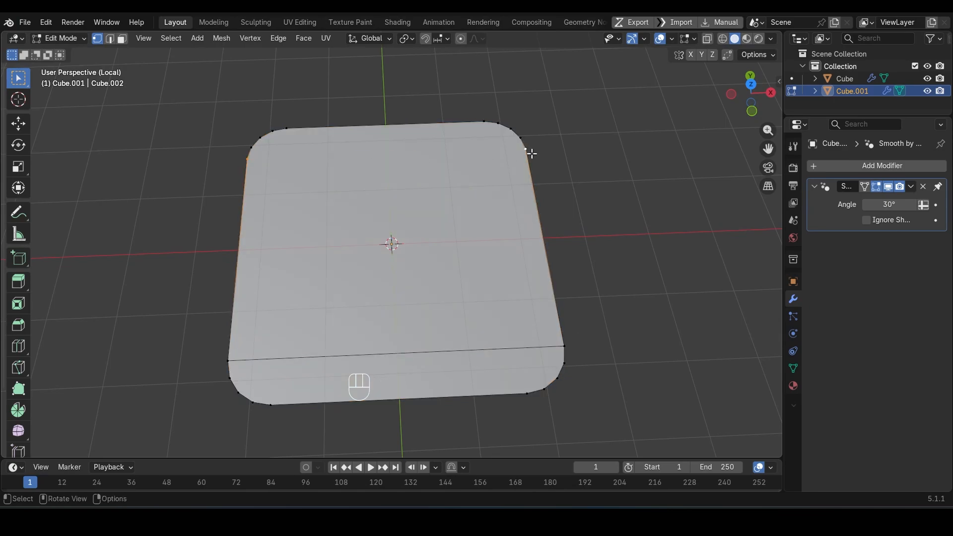
{"action": "key", "text": "j"}
Step: Connect the facing end vertices of the corner arcs with two edges along Y
{"action": "left_click", "coordinate": [485, 122]}
{"action": "left_click", "coordinate": [525, 391], "text": "shift"}
{"action": "key", "text": "j"}
{"action": "left_click", "coordinate": [287, 130]}
{"action": "left_click", "coordinate": [281, 392], "text": "shift"}
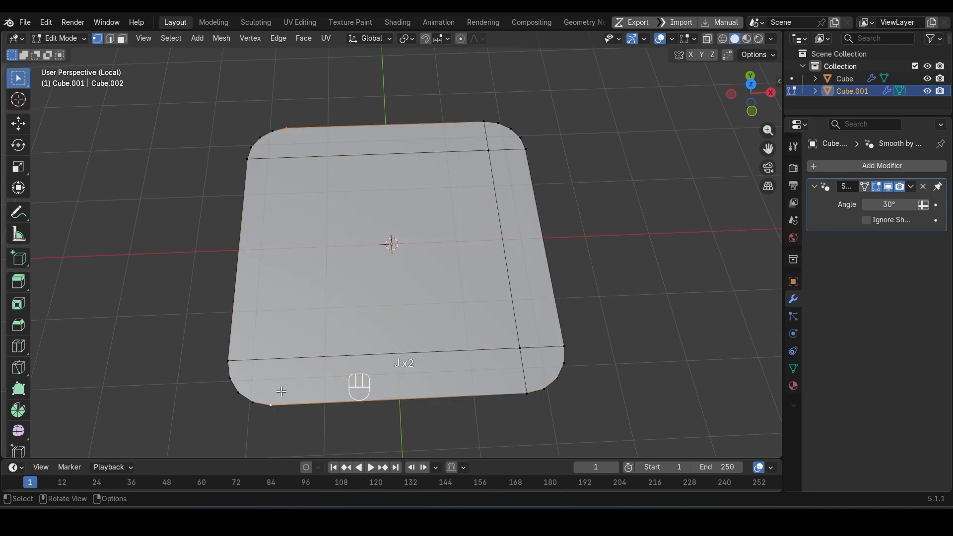
Step: Connect the next vertices on the corner arcs across the plane in both directions, adding an outer set of grid edges
{"action": "left_click", "coordinate": [231, 378]}
{"action": "left_click", "coordinate": [565, 364], "text": "shift"}
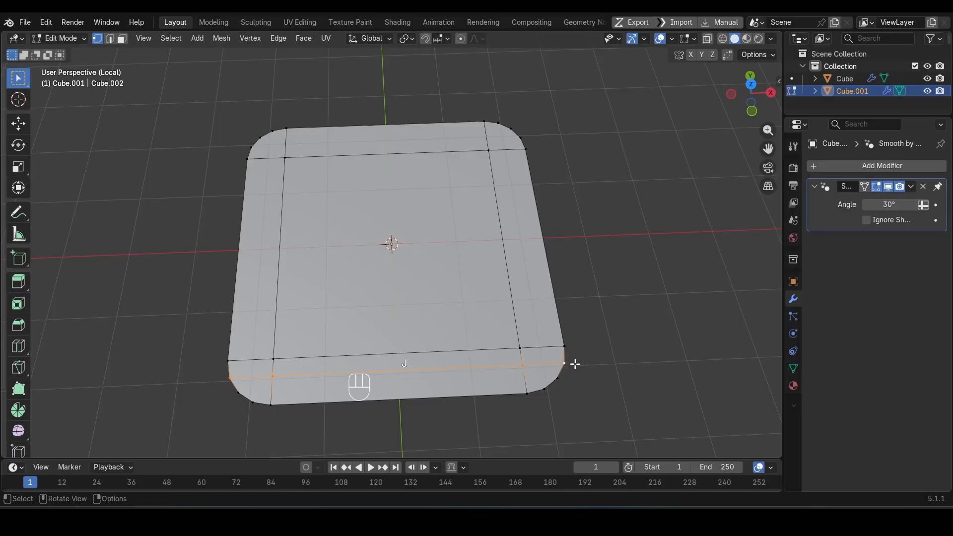
{"action": "key", "text": "j"}
{"action": "left_click", "coordinate": [500, 119], "text": "shift"}
{"action": "key", "text": "j"}
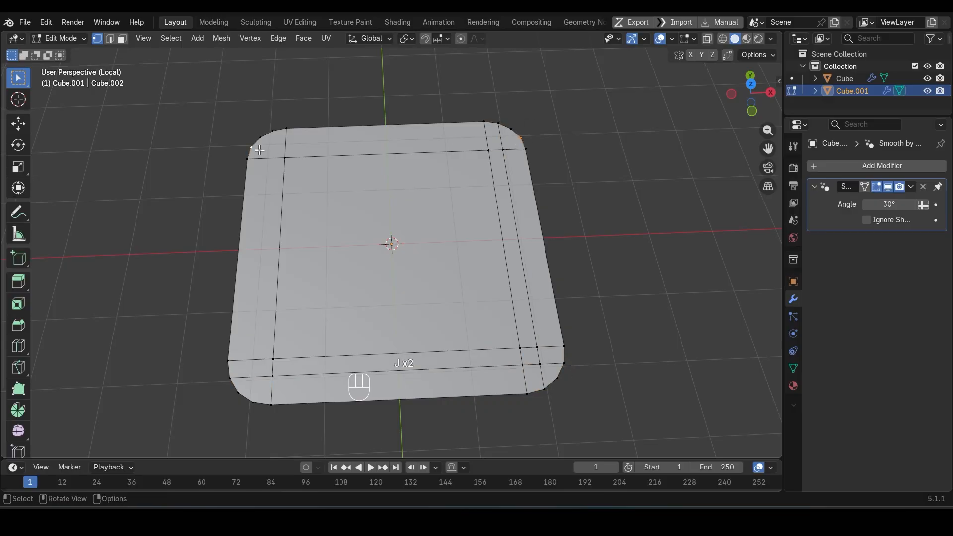
{"action": "left_click", "coordinate": [273, 135]}
{"action": "left_click", "coordinate": [257, 396], "text": "shift"}
{"action": "key", "text": "j"}
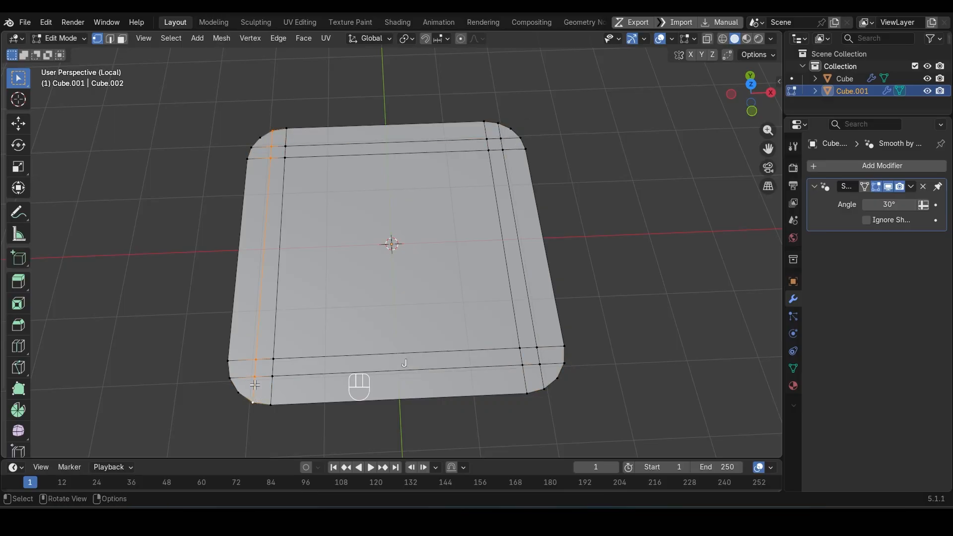
{"action": "middle_click_drag", "start_coordinate": [614, 229], "coordinate": [573, 209]}
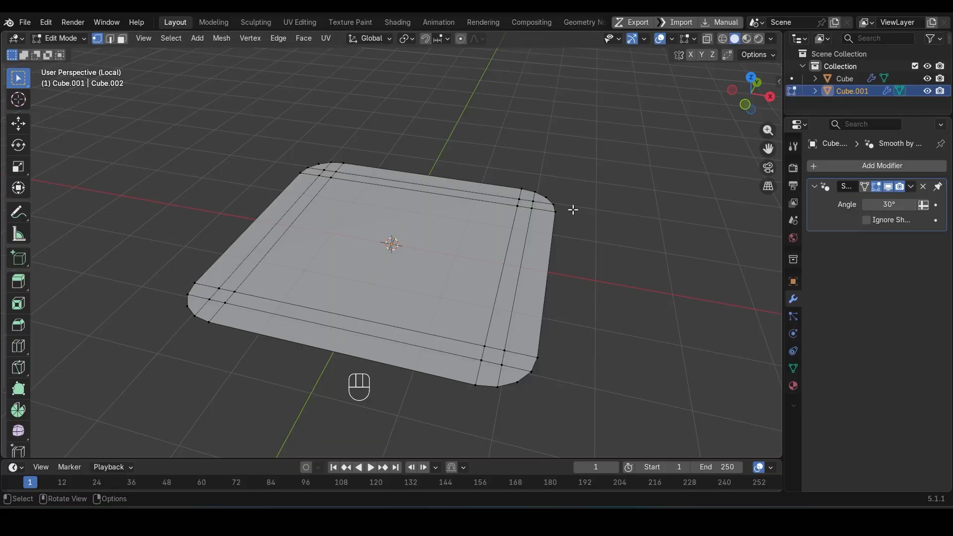
{"action": "key", "text": "Tab"}
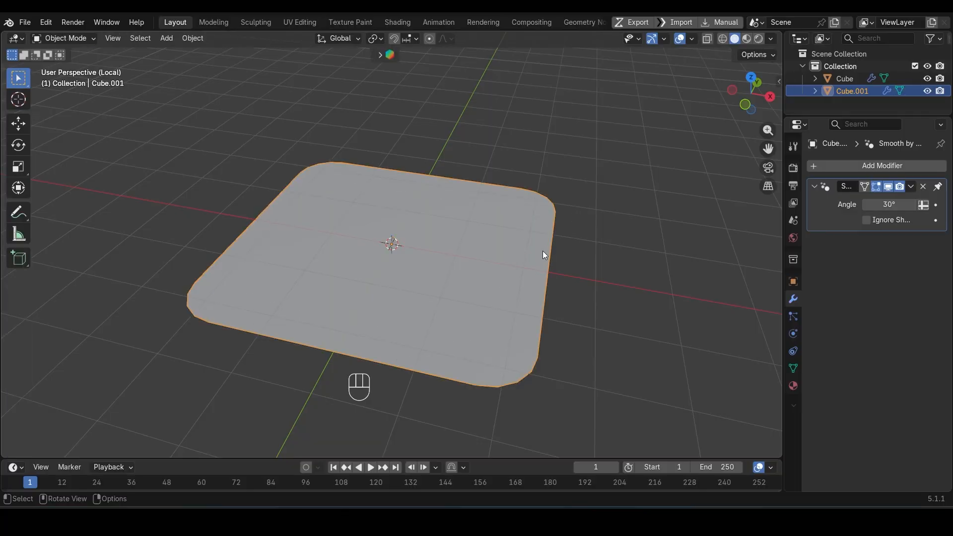
Step: Select all faces of the rounded plane and extrude them downward into a thin slab
{"action": "key", "text": "Tab"}
{"action": "key", "text": "3"}
{"action": "key", "text": "a"}
{"action": "middle_click_drag", "start_coordinate": [540, 251], "coordinate": [535, 298]}
{"action": "key", "text": "e"}
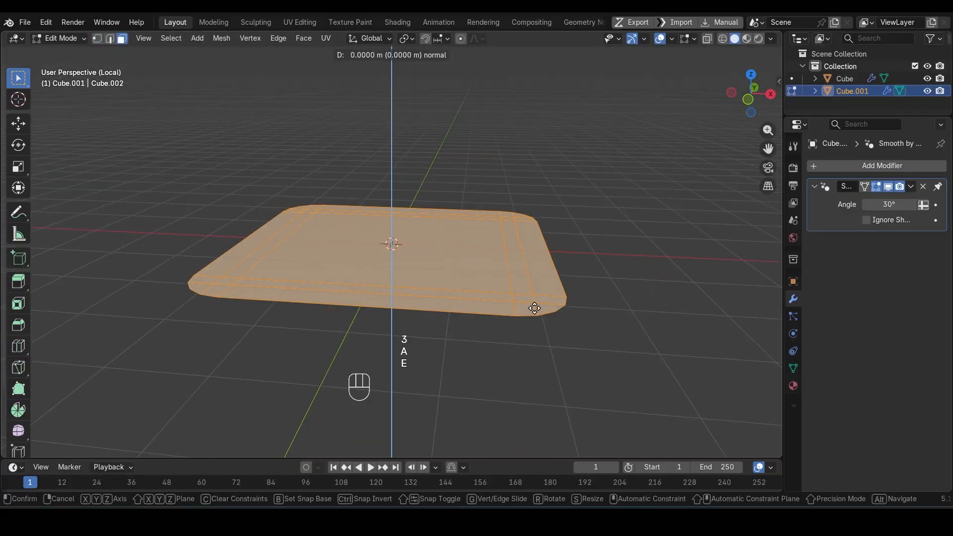
{"action": "left_click", "coordinate": [535, 333]}
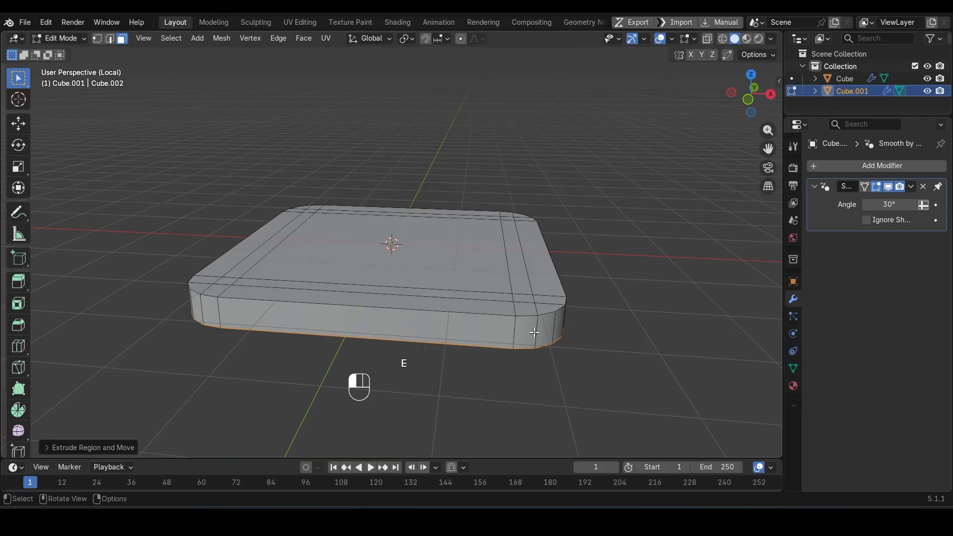
Step: Delete the slab's extruded bottom faces and return to Object Mode
{"action": "middle_click_drag", "start_coordinate": [534, 332], "coordinate": [454, 332]}
{"action": "key", "text": "Delete"}
{"action": "left_click", "coordinate": [515, 325]}
{"action": "key", "text": "Tab"}
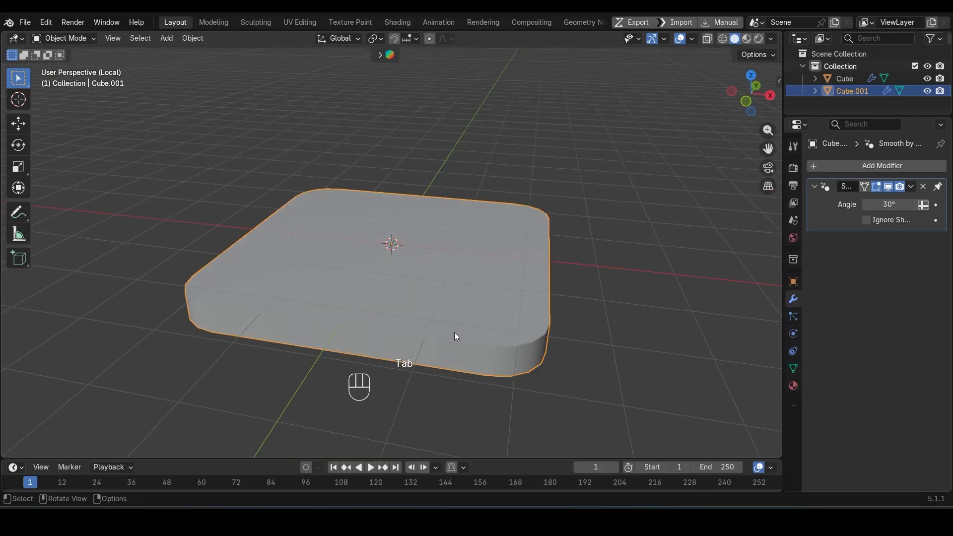
Step: Apply the base slab's scale and leave local view to bring back the cabin
{"action": "key", "text": "ctrl+a"}
{"action": "left_click", "coordinate": [515, 288]}
{"action": "key", "text": "slash"}
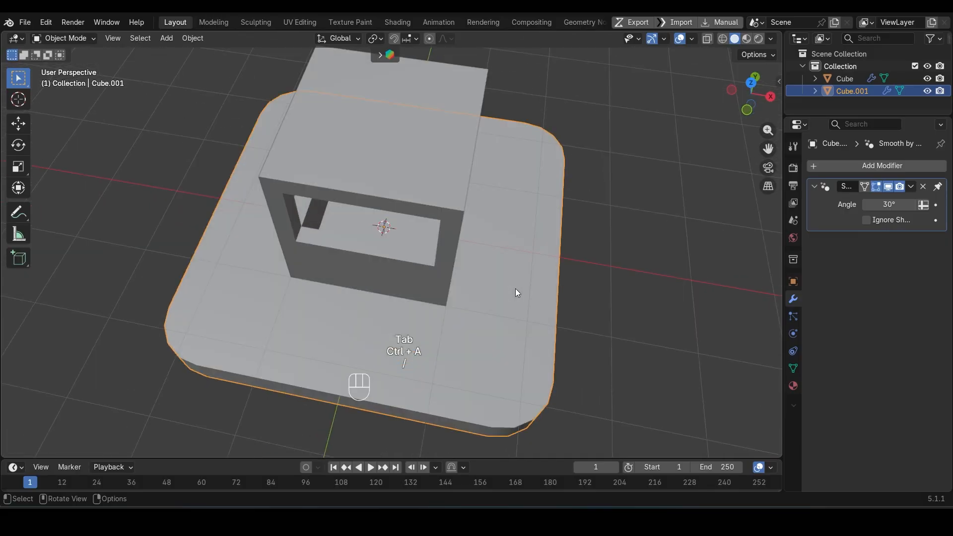
Step: In the cabin mesh, duplicate the lower edge of the front window opening in place
{"action": "middle_click_drag", "start_coordinate": [403, 261], "coordinate": [353, 290], "text": "shift"}
{"action": "scroll", "coordinate": [396, 311], "scroll_direction": "up", "scroll_amount": 1}
{"action": "left_click", "coordinate": [397, 309]}
{"action": "key", "text": "Tab"}
{"action": "scroll", "coordinate": [369, 293], "scroll_direction": "up", "scroll_amount": 3}
{"action": "key", "text": "3"}
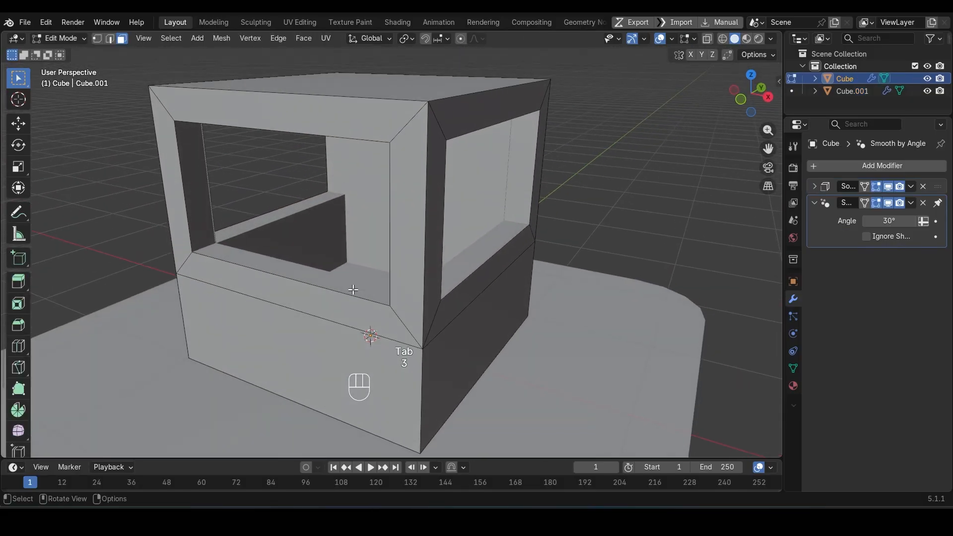
{"action": "key", "text": "2"}
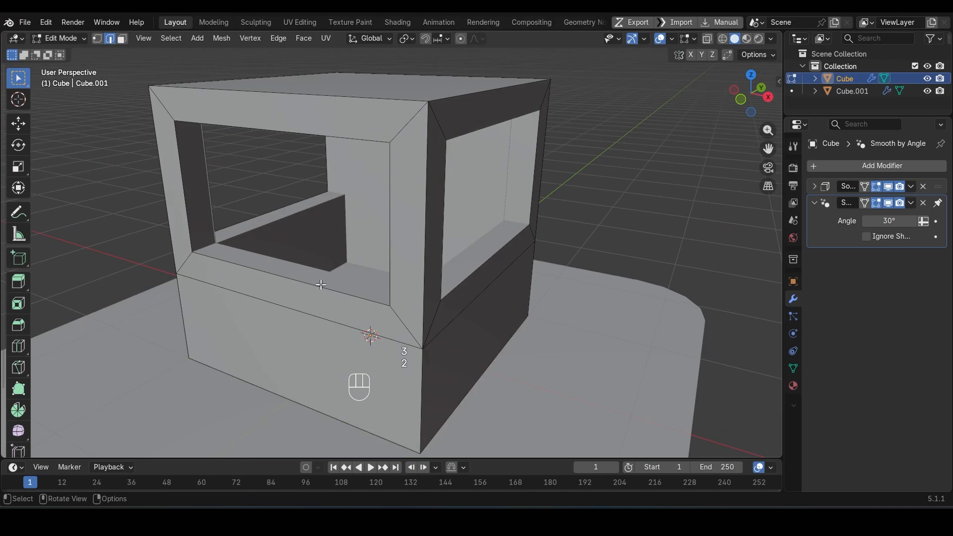
{"action": "key", "text": "shift+d"}
{"action": "key", "text": "Escape"}
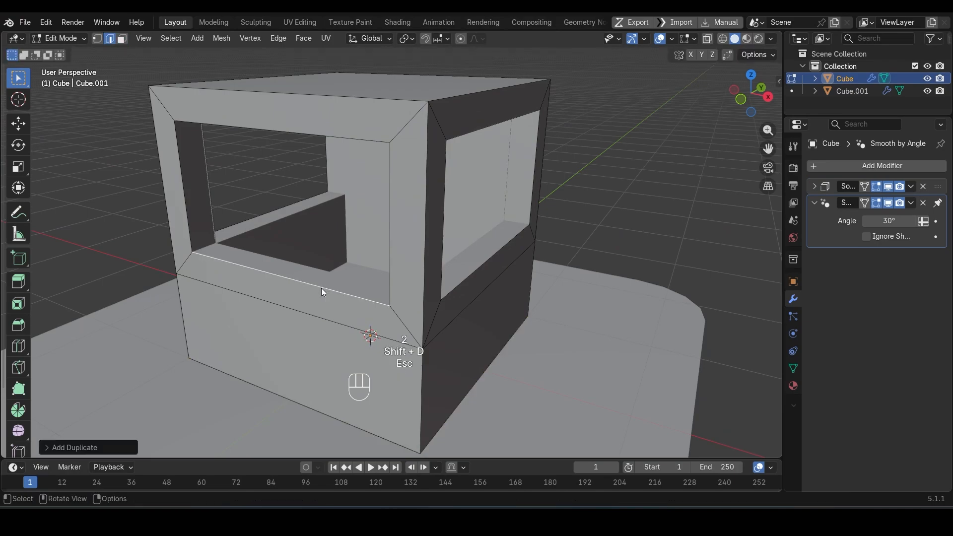
Step: Separate the duplicated edge into its own object and remove its Solidify modifier
{"action": "key", "text": "p"}
{"action": "left_click", "coordinate": [322, 290]}
{"action": "key", "text": "Tab"}
{"action": "left_click", "coordinate": [326, 292]}
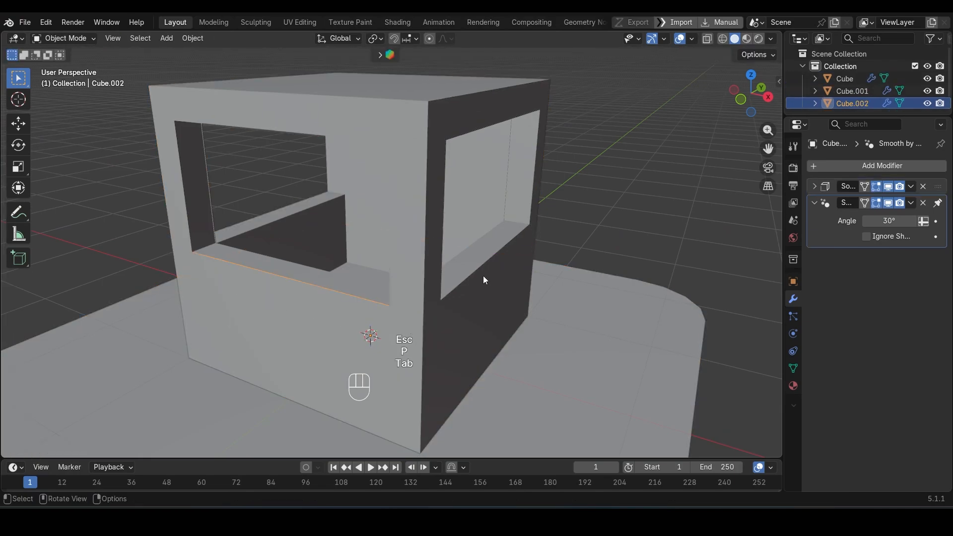
{"action": "left_click", "coordinate": [924, 186]}
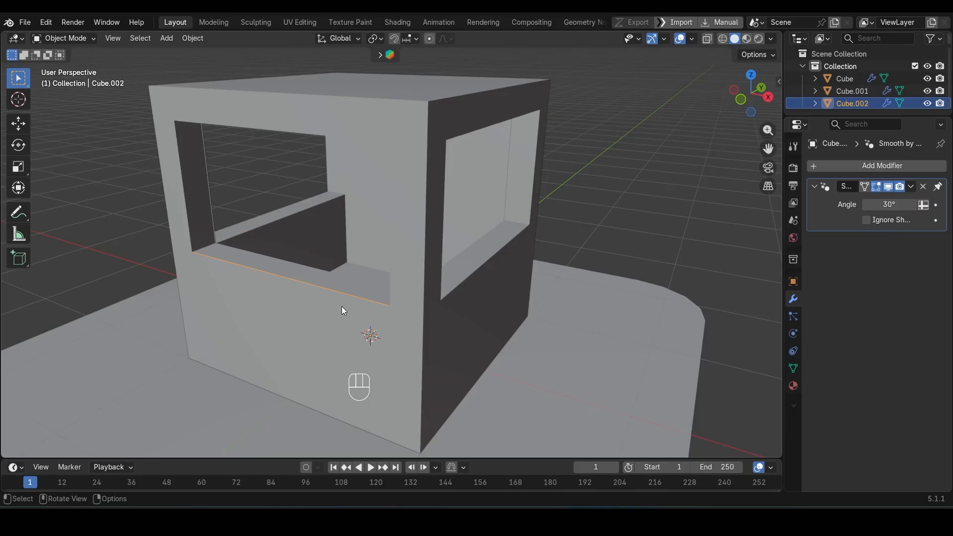
Step: Extrude the separated edge about 0.26 m outward along Y, then move its inner edge inward along Y through the window opening
{"action": "key", "text": "Tab"}
{"action": "mouse_move", "coordinate": [341, 306]}
{"action": "middle_mouse_down"}
{"action": "mouse_move", "coordinate": [314, 314]}
{"action": "mouse_move", "coordinate": [346, 315]}
{"action": "middle_mouse_up"}
{"action": "key", "text": "e"}
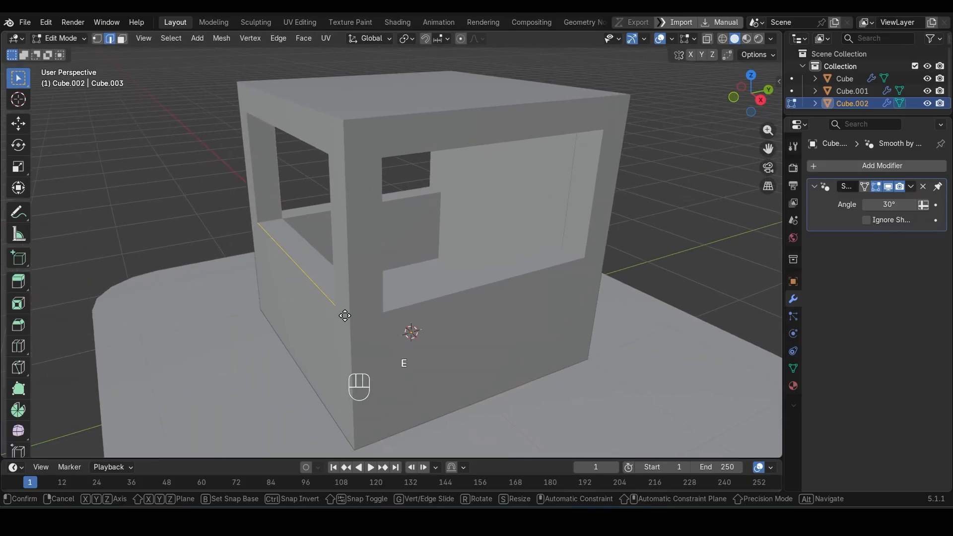
{"action": "key", "text": "y"}
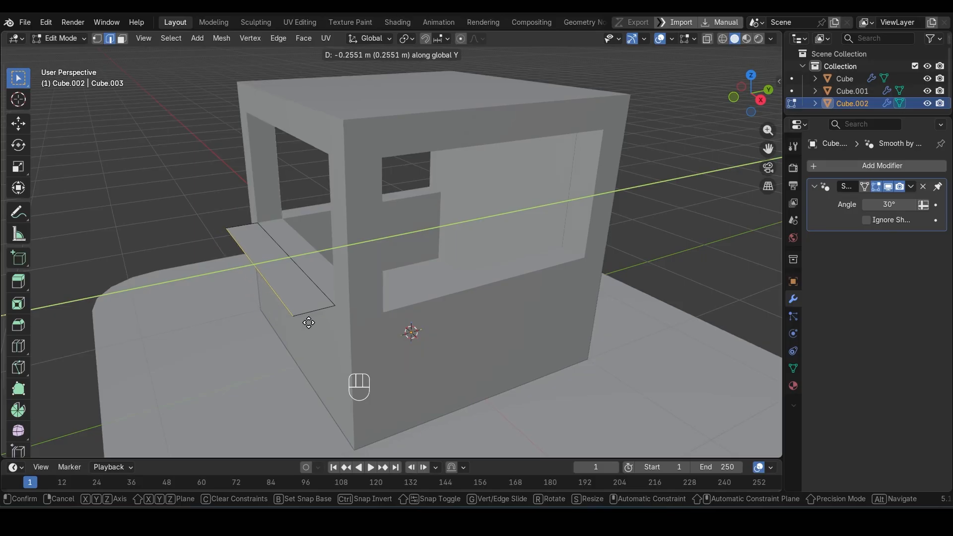
{"action": "left_click", "coordinate": [309, 322]}
{"action": "left_click", "coordinate": [316, 291]}
{"action": "key", "text": "g"}
{"action": "key", "text": "y"}
{"action": "left_click", "coordinate": [350, 281]}
Step: Extrude the whole front sill face upward into a thin counter board
{"action": "scroll", "coordinate": [263, 297], "scroll_direction": "up", "scroll_amount": 1}
{"action": "key", "text": "a"}
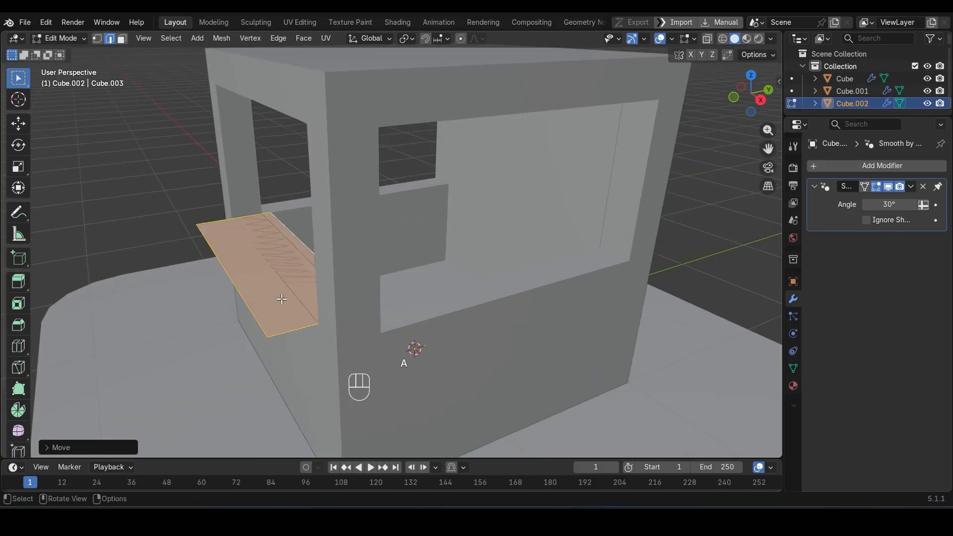
{"action": "key", "text": "g"}
{"action": "key", "text": "z"}
{"action": "right_click", "coordinate": [282, 298]}
{"action": "key", "text": "e"}
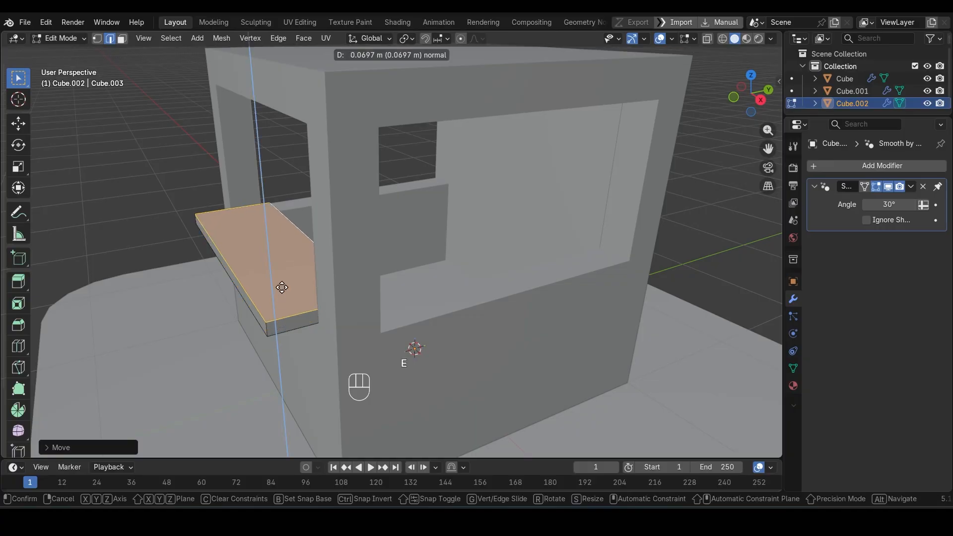
{"action": "left_click", "coordinate": [281, 282]}
Step: Duplicate the lower edge of the cabin's side window opening in place and separate it into its own object
{"action": "key", "text": "ctrl+KP_Add"}
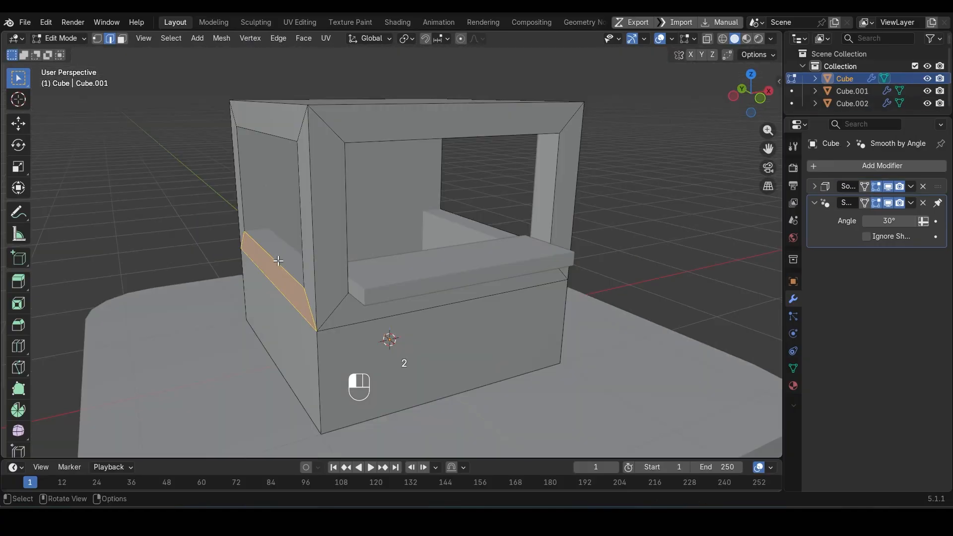
{"action": "key", "text": "shift+d"}
{"action": "key", "text": "Escape"}
{"action": "key", "text": "p"}
{"action": "left_click", "coordinate": [278, 261]}
{"action": "key", "text": "Tab"}
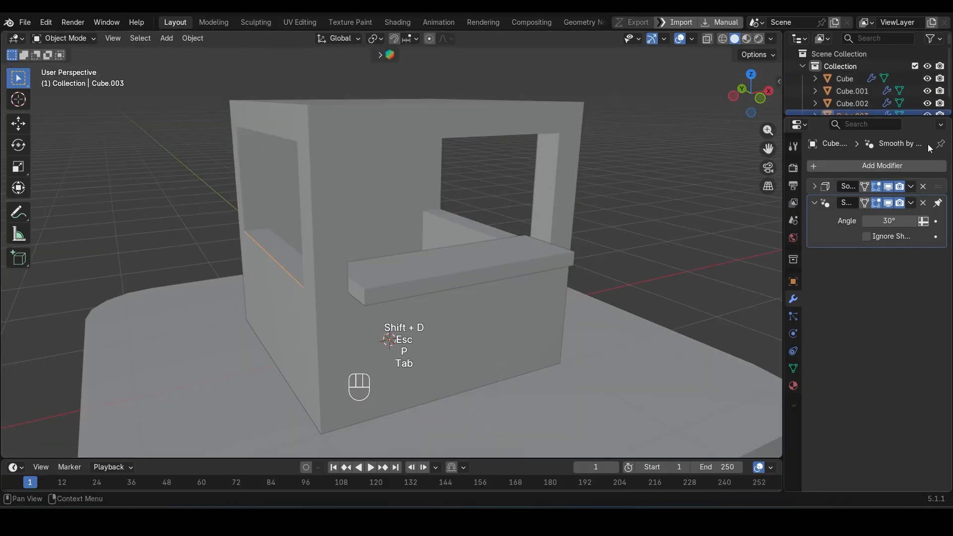
Step: Replace the separated side edge's Solidify modifier with a Mirror modifier on the X axis
{"action": "left_click", "coordinate": [924, 186]}
{"action": "left_click", "coordinate": [892, 165]}
{"action": "mouse_move", "coordinate": [891, 165]}
{"action": "left_click", "coordinate": [734, 269]}
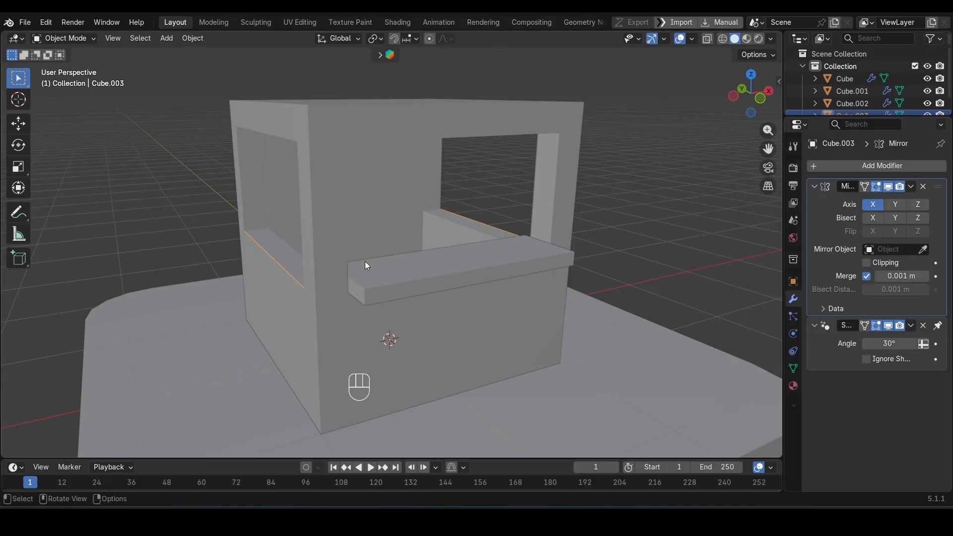
Step: Extrude the side edge outward along X and move its inner edge about 0.17 m inward through the window opening
{"action": "key", "text": "Tab"}
{"action": "scroll", "coordinate": [251, 268], "scroll_direction": "up", "scroll_amount": 2}
{"action": "key", "text": "e"}
{"action": "key", "text": "x"}
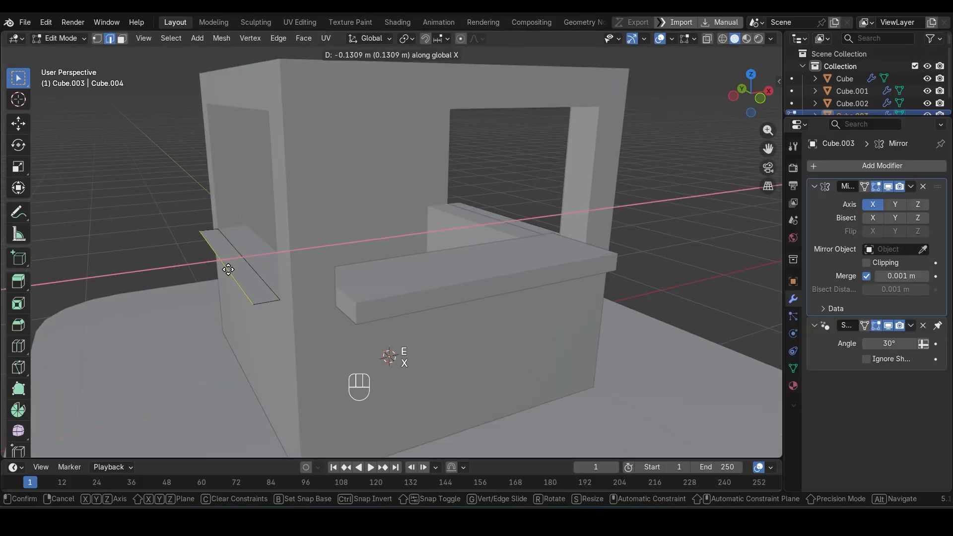
{"action": "left_click", "coordinate": [230, 264]}
{"action": "left_click", "coordinate": [240, 260]}
{"action": "key", "text": "g"}
{"action": "key", "text": "x"}
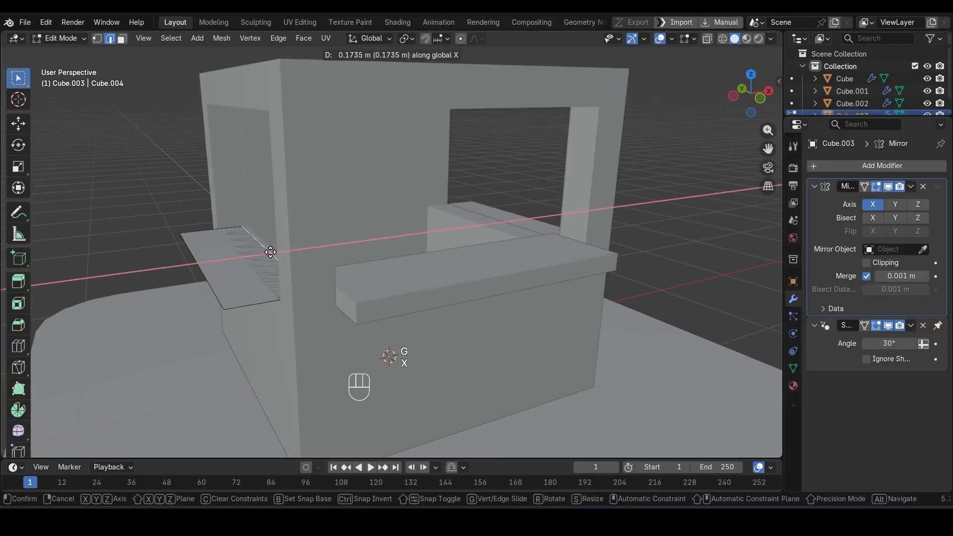
{"action": "left_click", "coordinate": [272, 253]}
Step: Move the side sill's outer edge about 0.14 m back toward the wall along X
{"action": "left_click", "coordinate": [202, 266]}
{"action": "key", "text": "g"}
{"action": "key", "text": "x"}
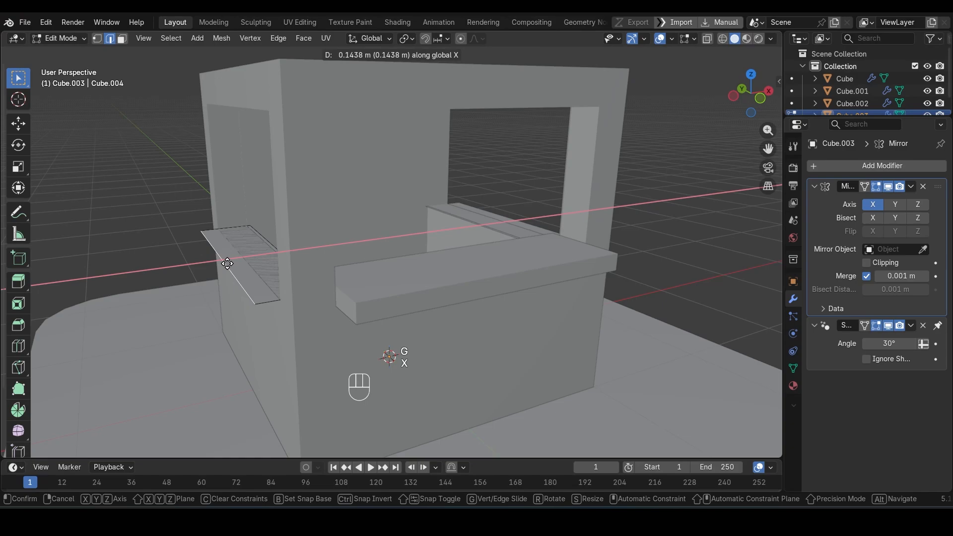
{"action": "left_click", "coordinate": [228, 263]}
Step: Adjust the whole side sill's height along Z and extrude it upward into a thin counter board
{"action": "key", "text": "a"}
{"action": "key", "text": "g"}
{"action": "key", "text": "z"}
{"action": "left_click", "coordinate": [238, 261]}
{"action": "middle_click_drag", "start_coordinate": [239, 261], "coordinate": [333, 275]}
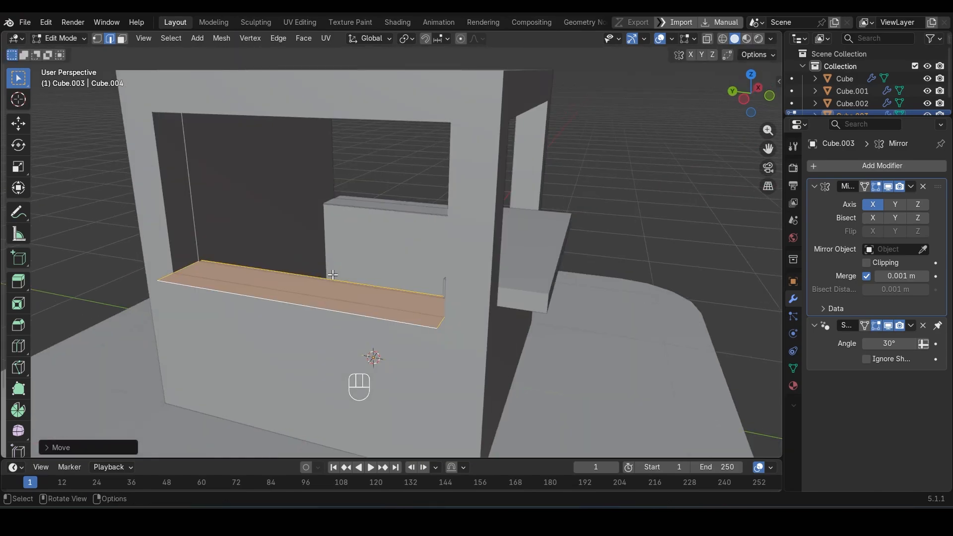
{"action": "key", "text": "e"}
{"action": "left_click", "coordinate": [330, 262]}
Step: In wireframe front view, raise the side board's top along Z to line up with the front board's top
{"action": "key", "text": "KP_1"}
{"action": "scroll", "coordinate": [280, 287], "scroll_direction": "up", "scroll_amount": 5}
{"action": "key", "text": "shift+z"}
{"action": "key", "text": "g"}
{"action": "key", "text": "z"}
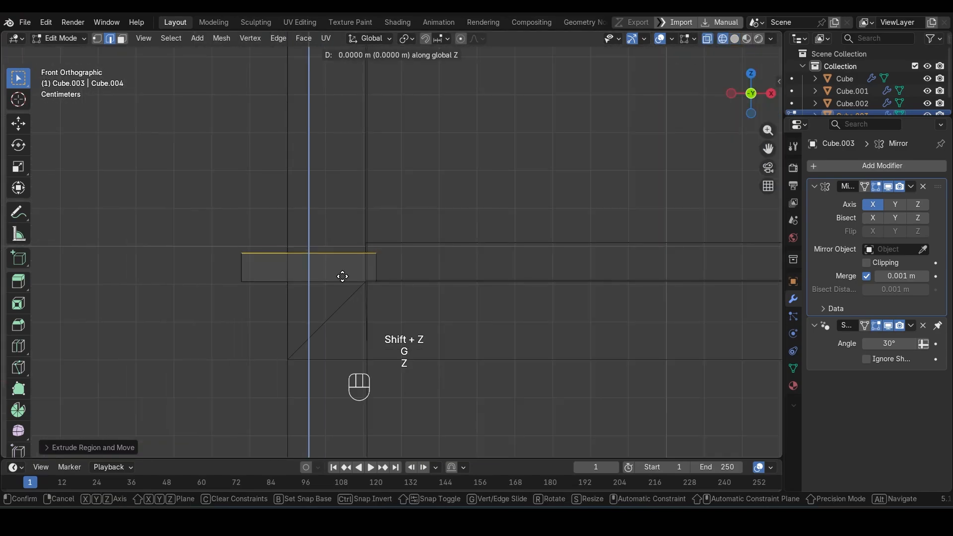
{"action": "left_click", "coordinate": [342, 266]}
{"action": "key", "text": "shift+z"}
Step: Save the file and apply the side boards' scale in Object Mode
{"action": "key", "text": "ctrl+s"}
{"action": "key", "text": "Tab"}
{"action": "middle_click_drag", "start_coordinate": [342, 266], "coordinate": [420, 292]}
{"action": "key", "text": "ctrl+a"}
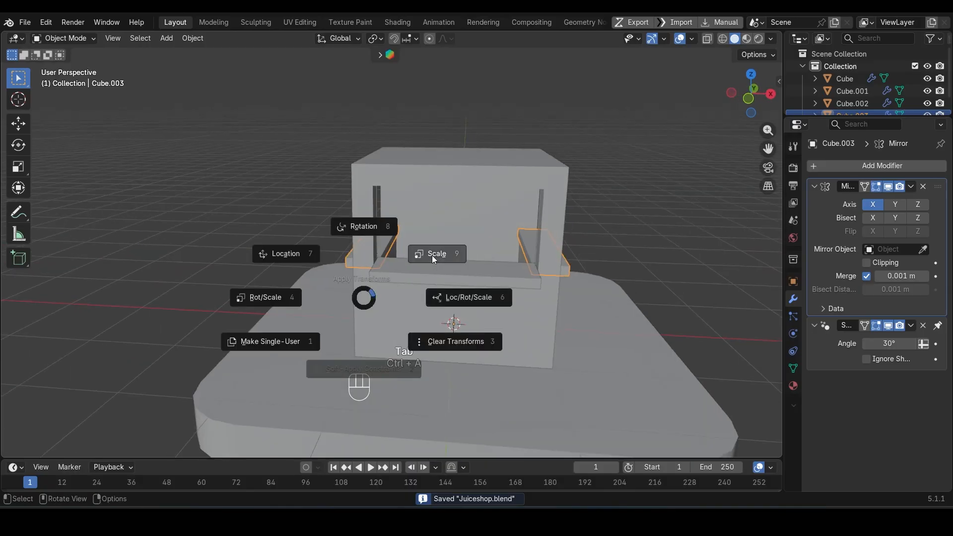
{"action": "left_click", "coordinate": [432, 255]}
Step: In the cabin mesh, duplicate the top face in place
{"action": "middle_click_drag", "start_coordinate": [357, 267], "coordinate": [344, 172]}
{"action": "left_click", "coordinate": [344, 172]}
{"action": "key", "text": "Tab"}
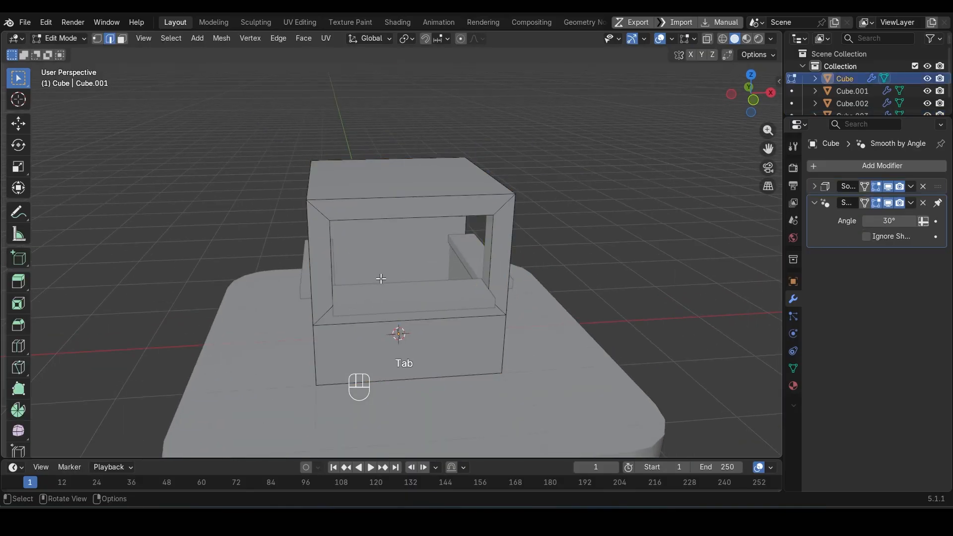
{"action": "middle_click_drag", "start_coordinate": [380, 279], "coordinate": [406, 173]}
{"action": "left_click", "coordinate": [398, 199], "text": "shift"}
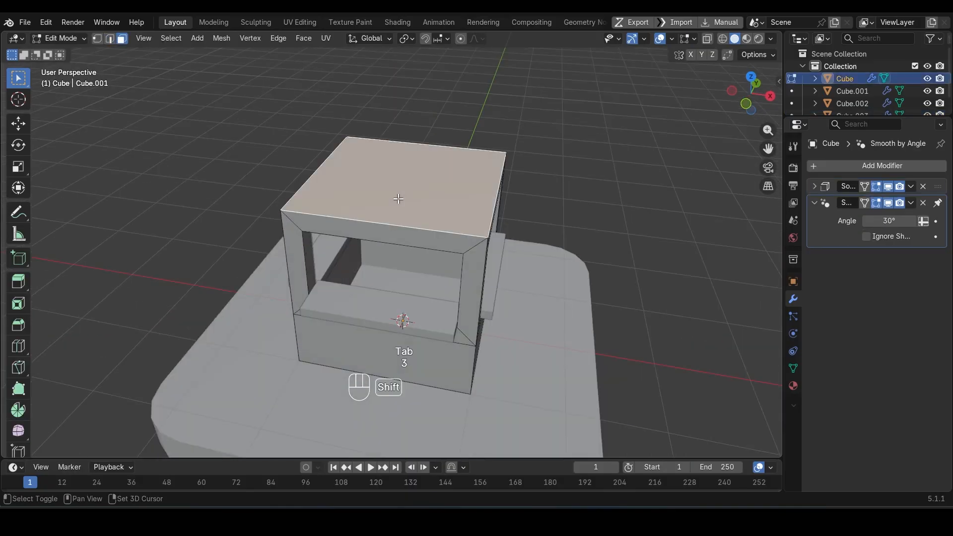
{"action": "key", "text": "shift+d"}
{"action": "key", "text": "Escape"}
Step: Separate the duplicated top face into its own roof object and select it in Object Mode
{"action": "key", "text": "p"}
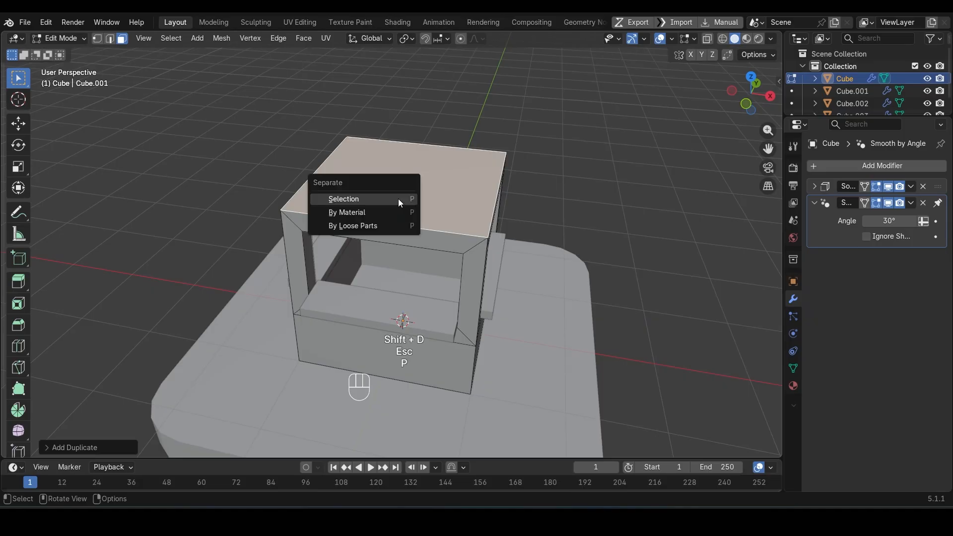
{"action": "left_click", "coordinate": [398, 199]}
{"action": "key", "text": "Tab"}
{"action": "left_click", "coordinate": [398, 199]}
{"action": "left_click", "coordinate": [398, 199]}
{"action": "left_click", "coordinate": [398, 199]}
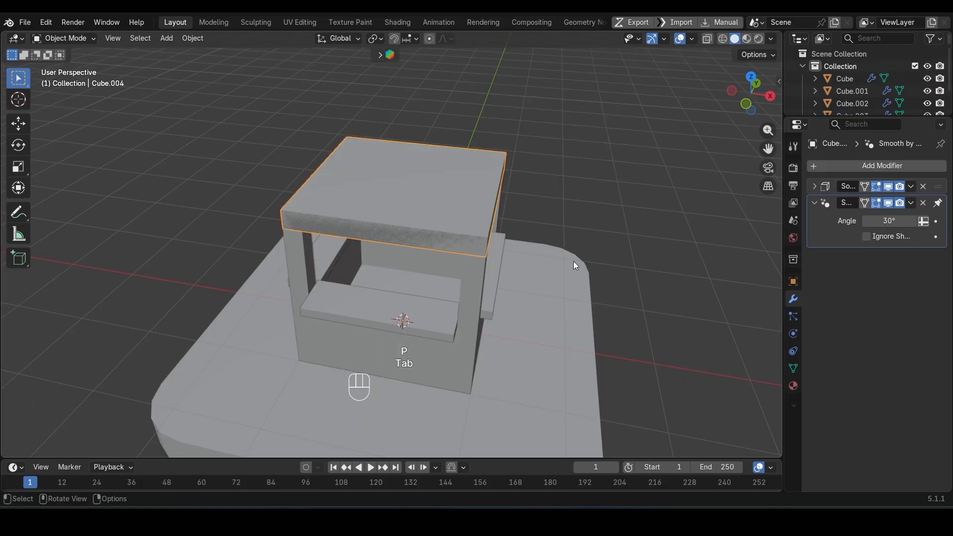
Step: Set the roof panel's origin to its lowest point and remove its Solidify modifier
{"action": "key", "text": "ctrl+alt+x"}
{"action": "left_click", "coordinate": [576, 262]}
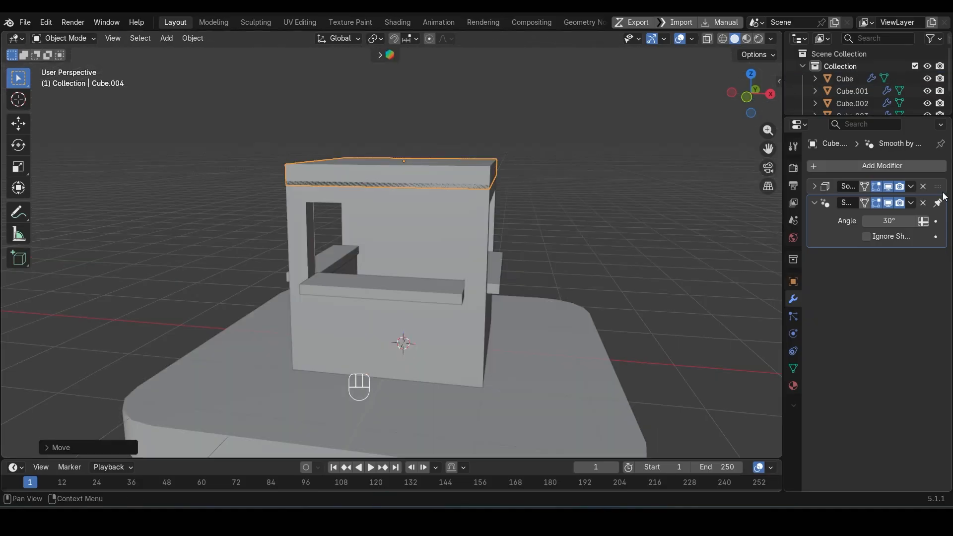
{"action": "left_click", "coordinate": [912, 187]}
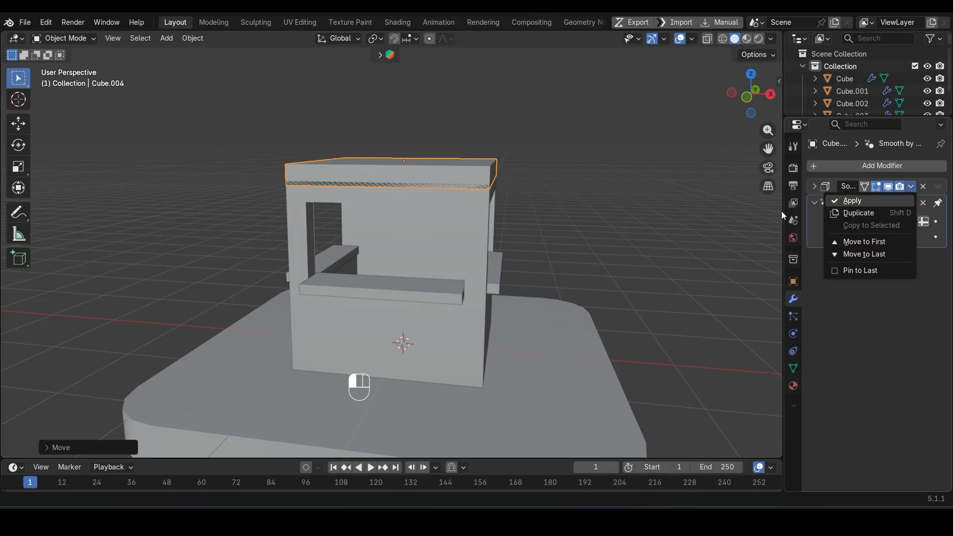
{"action": "key", "text": "ctrl+z"}
{"action": "left_click", "coordinate": [923, 186]}
Step: Scale the roof panel up by about 1.18 so it overhangs the cabin walls
{"action": "middle_click_drag", "start_coordinate": [489, 263], "coordinate": [546, 301], "text": "ctrl"}
{"action": "key", "text": "s"}
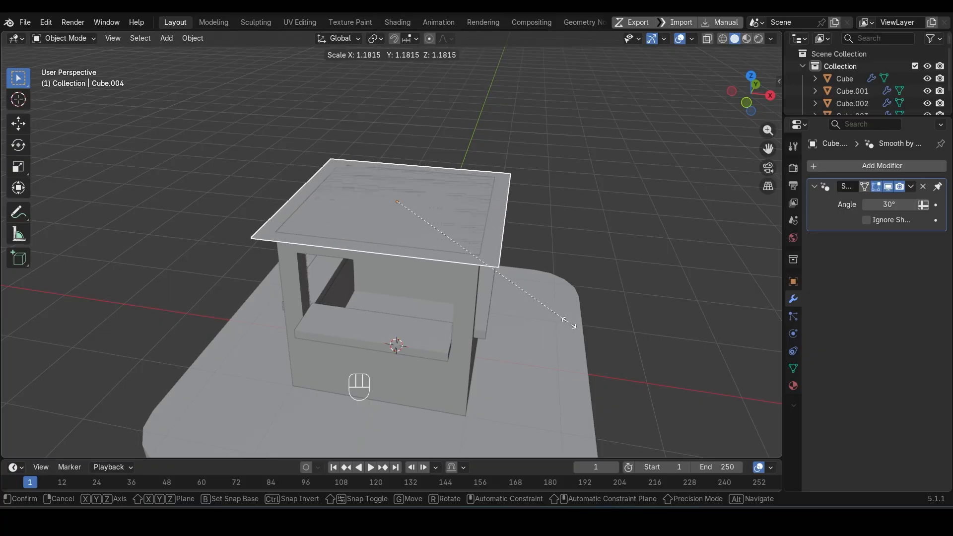
{"action": "left_click", "coordinate": [569, 323]}
Step: Bevel the roof panel's four corner vertices by about 0.24 m with 4 segments
{"action": "key", "text": "Tab"}
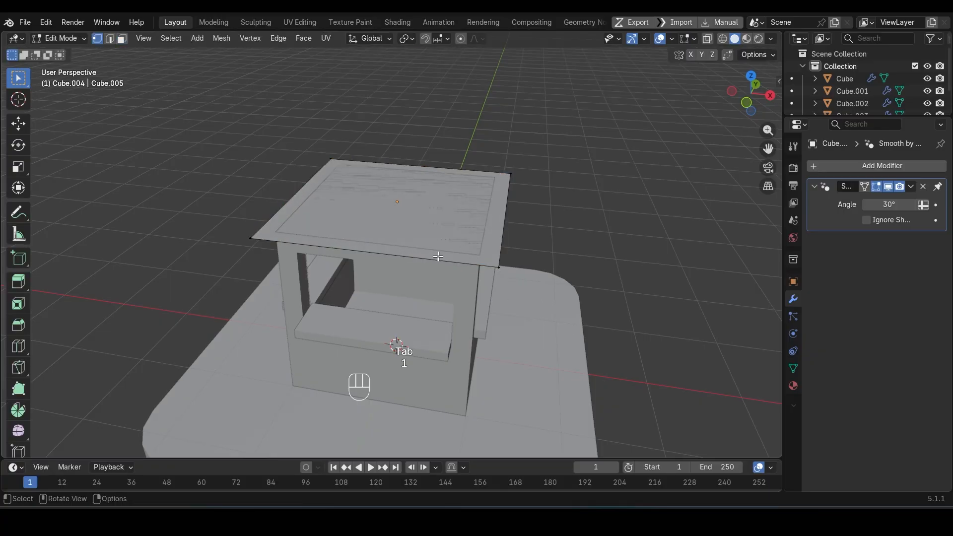
{"action": "key", "text": "a"}
{"action": "key", "text": "ctrl+shift+b"}
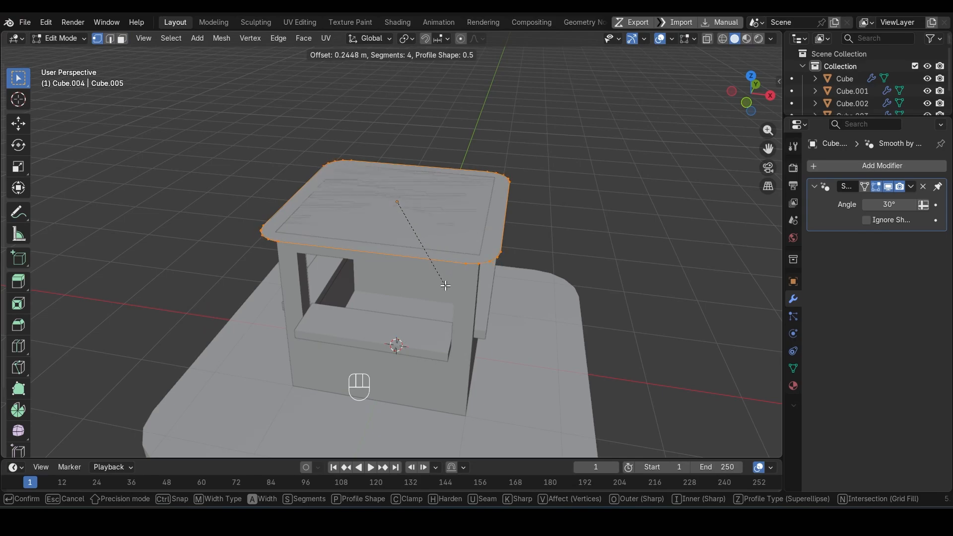
{"action": "left_click", "coordinate": [446, 286]}
Step: Inset the roof face by about 0.14 m and delete the inner face, leaving a rounded frame
{"action": "middle_click_drag", "start_coordinate": [427, 220], "coordinate": [559, 316]}
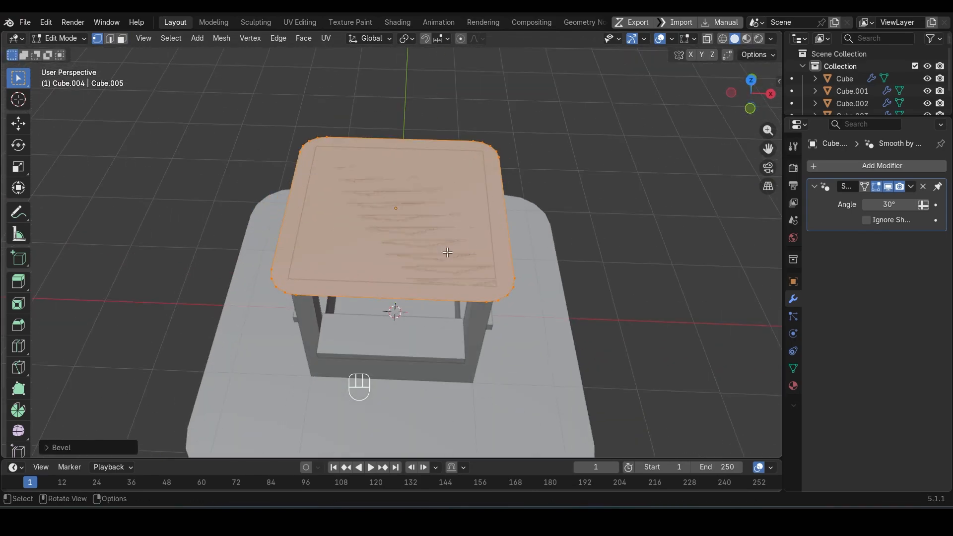
{"action": "key", "text": "3"}
{"action": "key", "text": "i"}
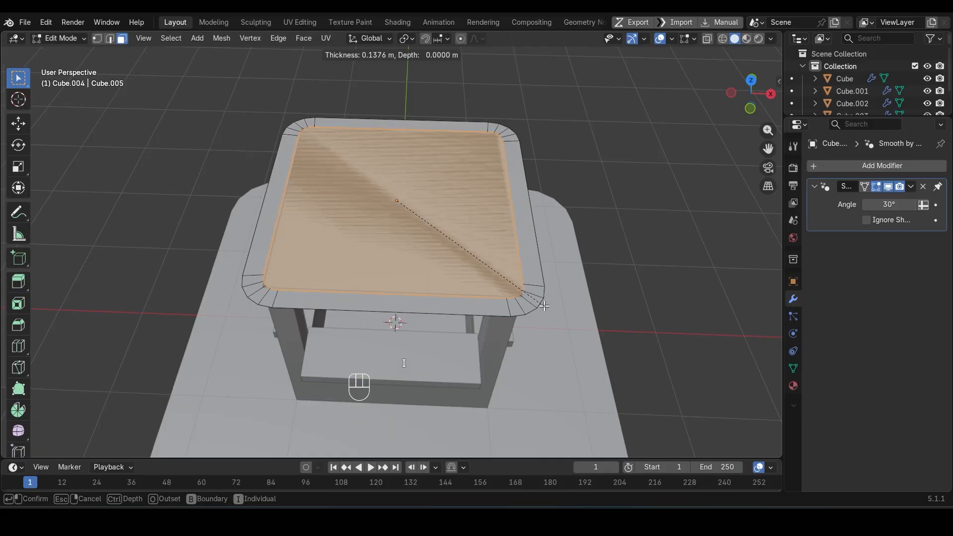
{"action": "left_click", "coordinate": [543, 304]}
{"action": "scroll", "coordinate": [438, 306], "scroll_direction": "up", "scroll_amount": 3}
{"action": "key", "text": "x"}
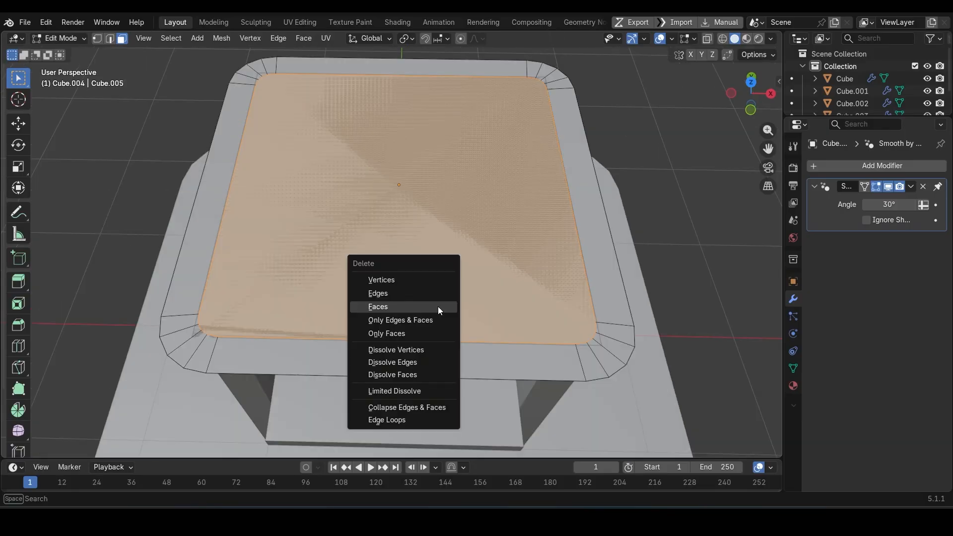
{"action": "left_click", "coordinate": [438, 306]}
Step: Extrude all faces of the rounded roof frame upward into a raised rim
{"action": "key", "text": "a"}
{"action": "middle_click_drag", "start_coordinate": [438, 306], "coordinate": [432, 246]}
{"action": "key", "text": "e"}
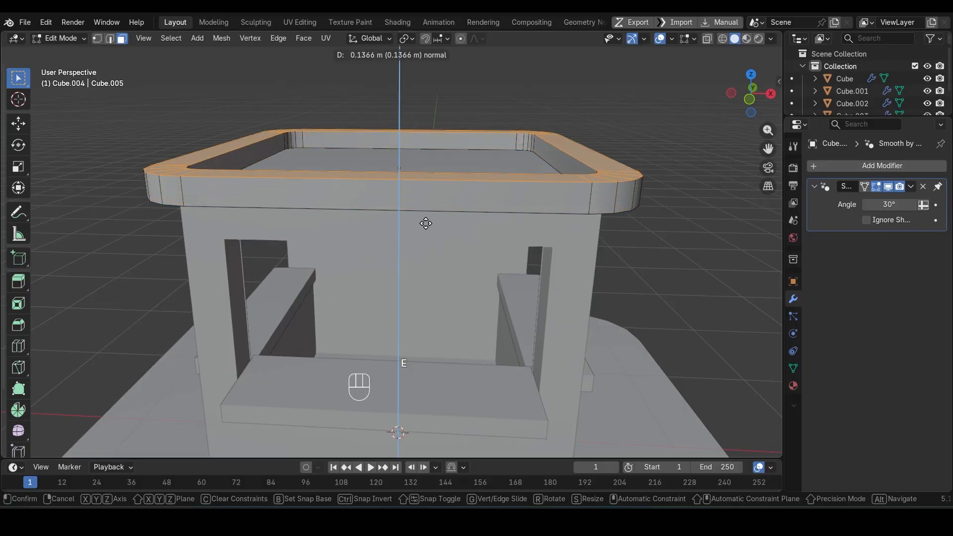
{"action": "left_click", "coordinate": [423, 198]}
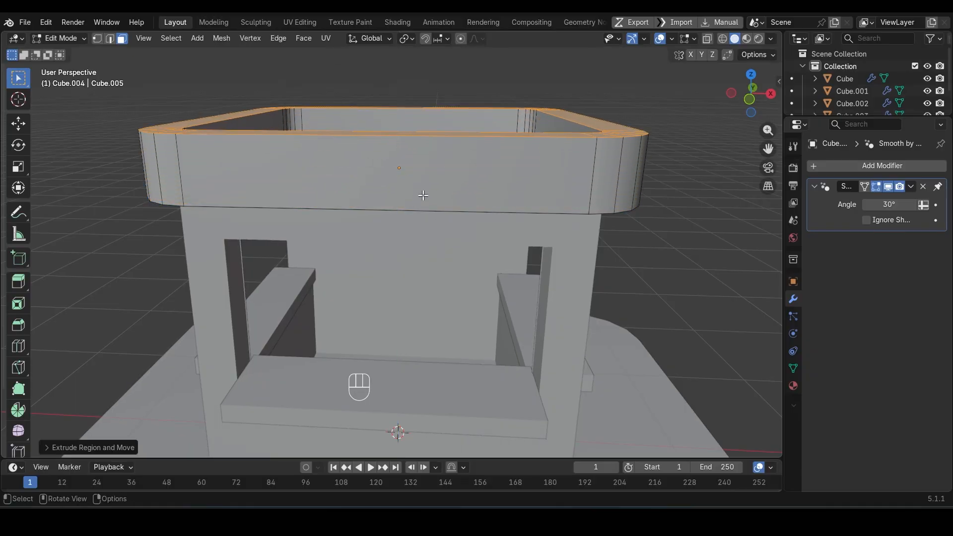
Step: Raise the roof rim's top faces about 0.15 m along Z and return to Object Mode in front view
{"action": "scroll", "coordinate": [398, 198], "scroll_direction": "down", "scroll_amount": 5}
{"action": "key", "text": "Tab"}
{"action": "key", "text": "Tab"}
{"action": "key", "text": "g"}
{"action": "key", "text": "z"}
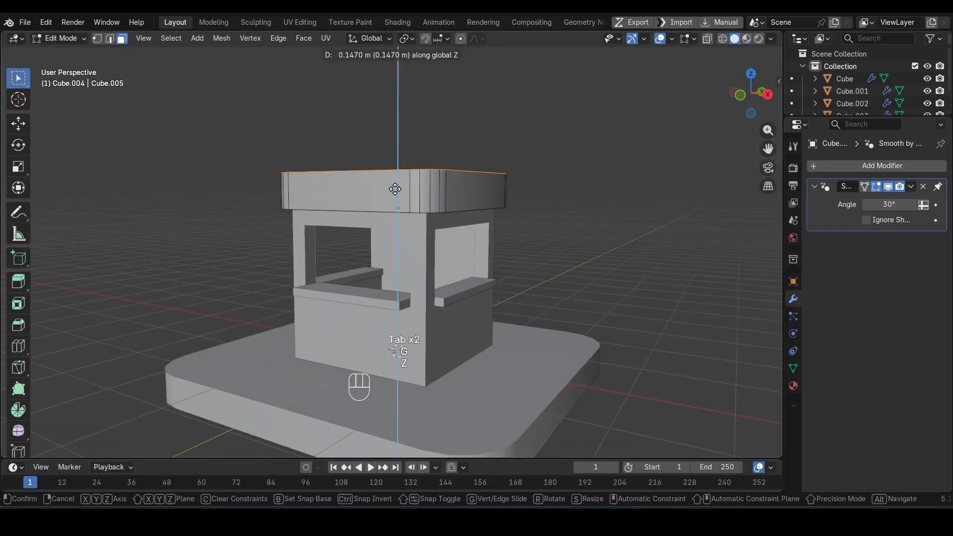
{"action": "left_click", "coordinate": [395, 188]}
Step: Lower the roof, window openings and counter boards together by about 0.18 m along Z
{"action": "key", "text": "Tab"}
{"action": "key", "text": "KP_1"}
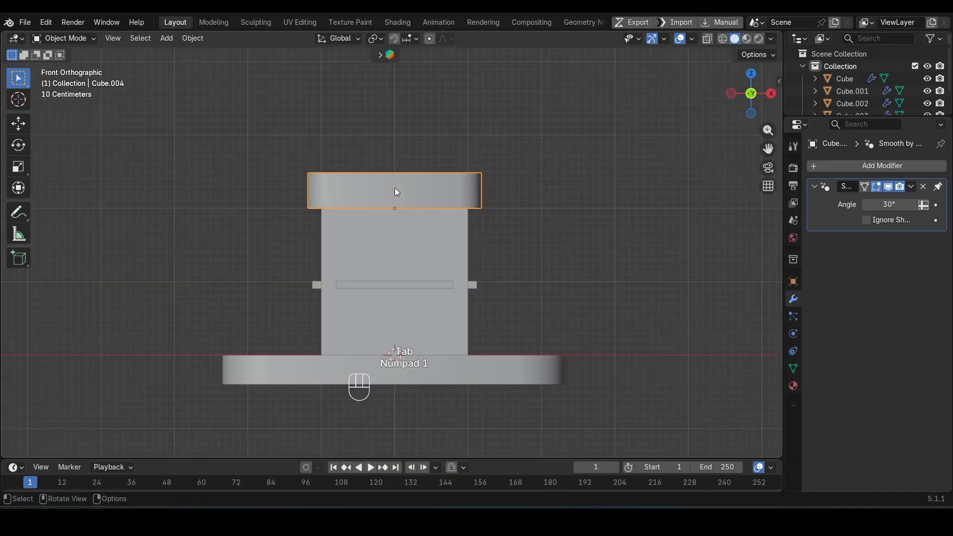
{"action": "key", "text": "shift+z"}
{"action": "left_click_drag", "start_coordinate": [285, 130], "coordinate": [517, 299]}
{"action": "key", "text": "Tab"}
{"action": "key", "text": "1"}
{"action": "left_click_drag", "start_coordinate": [248, 118], "coordinate": [581, 317]}
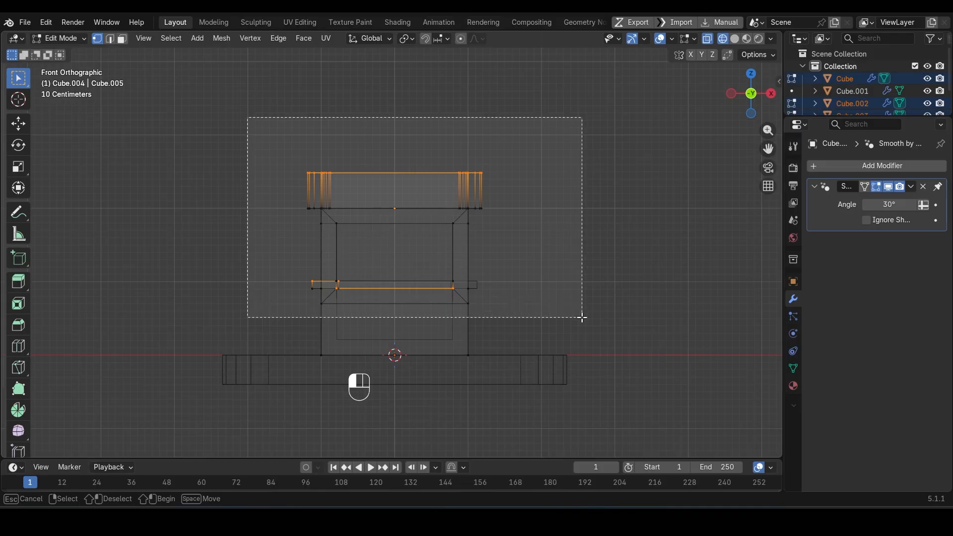
{"action": "key", "text": "g"}
{"action": "key", "text": "z"}
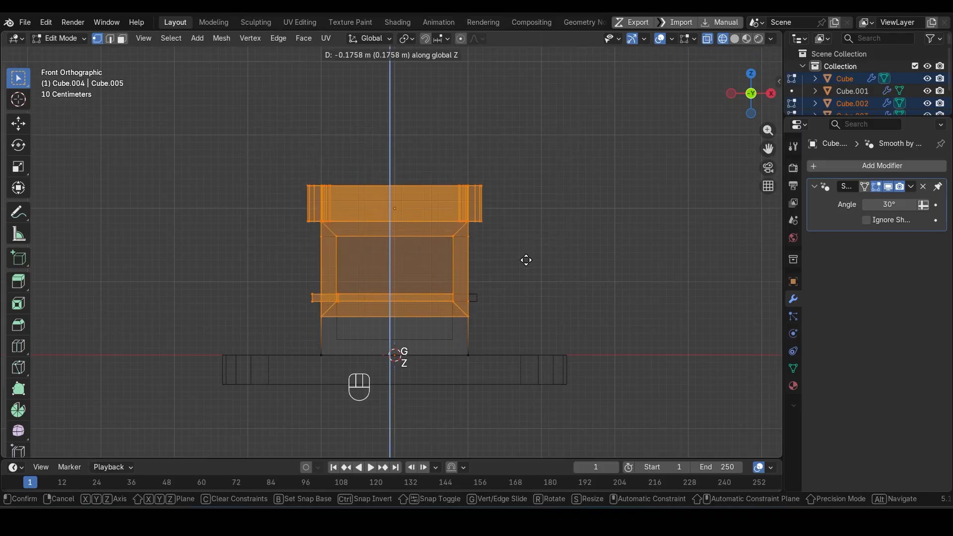
{"action": "left_click", "coordinate": [526, 260]}
Step: Lower only the roof and the upper window frames by about 0.18 m along Z and return to Object Mode
{"action": "left_click_drag", "start_coordinate": [258, 138], "coordinate": [527, 251]}
{"action": "key", "text": "g"}
{"action": "key", "text": "z"}
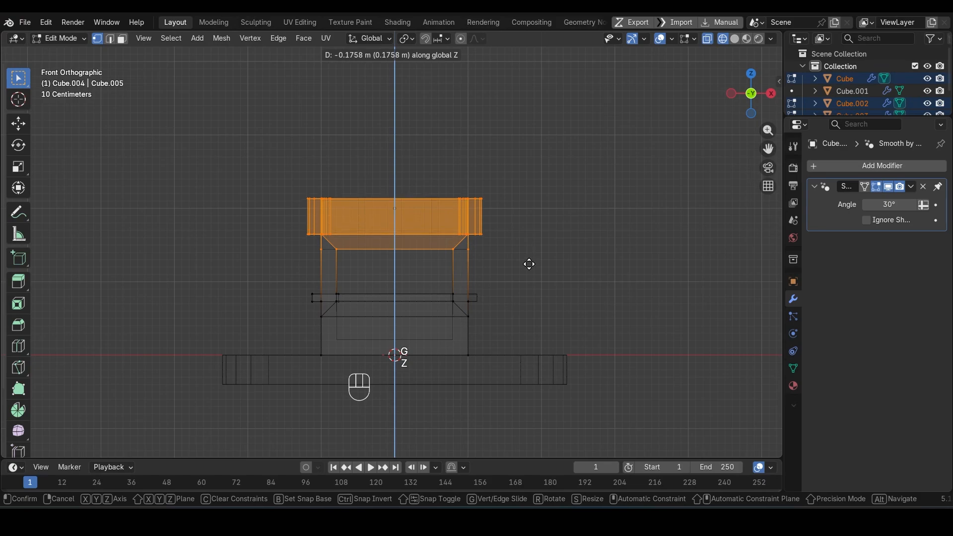
{"action": "left_click", "coordinate": [529, 265]}
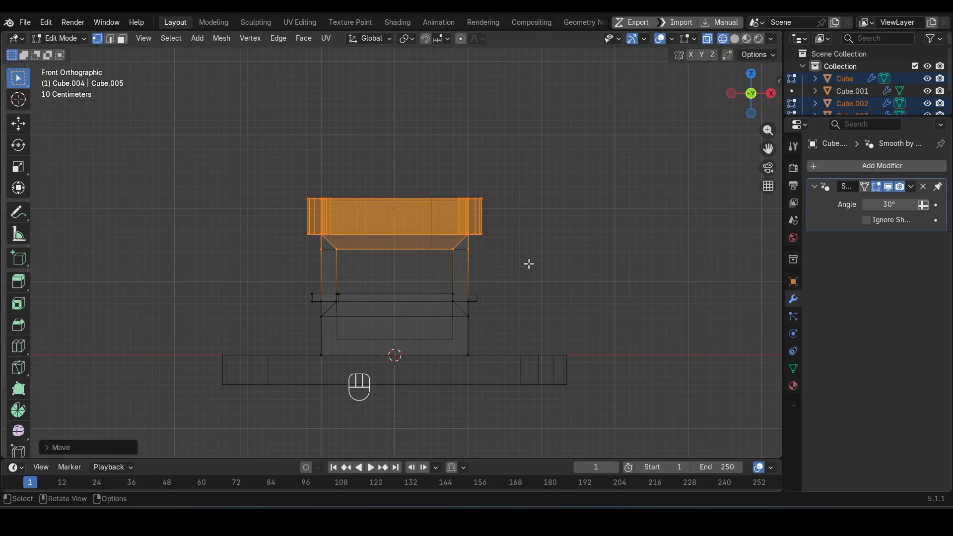
{"action": "key", "text": "shift+z"}
{"action": "mouse_move", "coordinate": [545, 230]}
{"action": "middle_mouse_down"}
{"action": "mouse_move", "coordinate": [519, 247]}
{"action": "mouse_move", "coordinate": [549, 230]}
{"action": "mouse_move", "coordinate": [486, 226]}
{"action": "mouse_move", "coordinate": [506, 229]}
{"action": "mouse_move", "coordinate": [475, 276]}
{"action": "mouse_move", "coordinate": [489, 274]}
{"action": "middle_mouse_up"}
{"action": "key", "text": "Tab"}
Step: Scale the base slab down horizontally, keeping its thickness, and apply the transforms on it and on all objects
{"action": "left_click", "coordinate": [514, 322]}
{"action": "key", "text": "s"}
{"action": "key", "text": "shift+z"}
{"action": "left_click", "coordinate": [554, 332]}
{"action": "key", "text": "ctrl+a"}
{"action": "left_click", "coordinate": [591, 286]}
{"action": "key", "text": "a"}
{"action": "key", "text": "ctrl+a"}
{"action": "left_click", "coordinate": [594, 272]}
{"action": "left_click", "coordinate": [616, 262]}
Step: Snap the 3D cursor to the upper front edge of the roof rim
{"action": "scroll", "coordinate": [506, 258], "scroll_direction": "up", "scroll_amount": 2}
{"action": "scroll", "coordinate": [447, 268], "scroll_direction": "up", "scroll_amount": 2}
{"action": "left_click", "coordinate": [394, 260]}
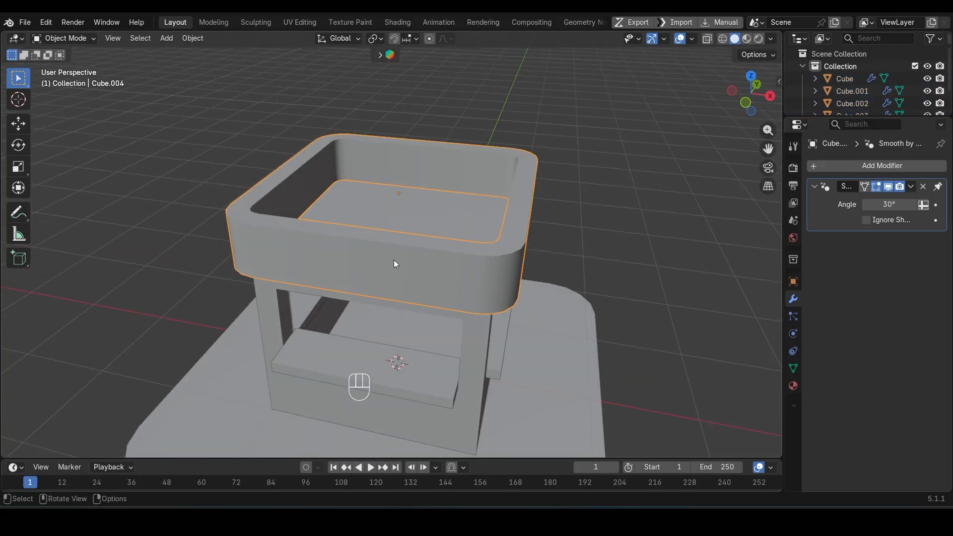
{"action": "key", "text": "Tab"}
{"action": "key", "text": "2"}
{"action": "key", "text": "shift+s"}
{"action": "key", "text": "Tab"}
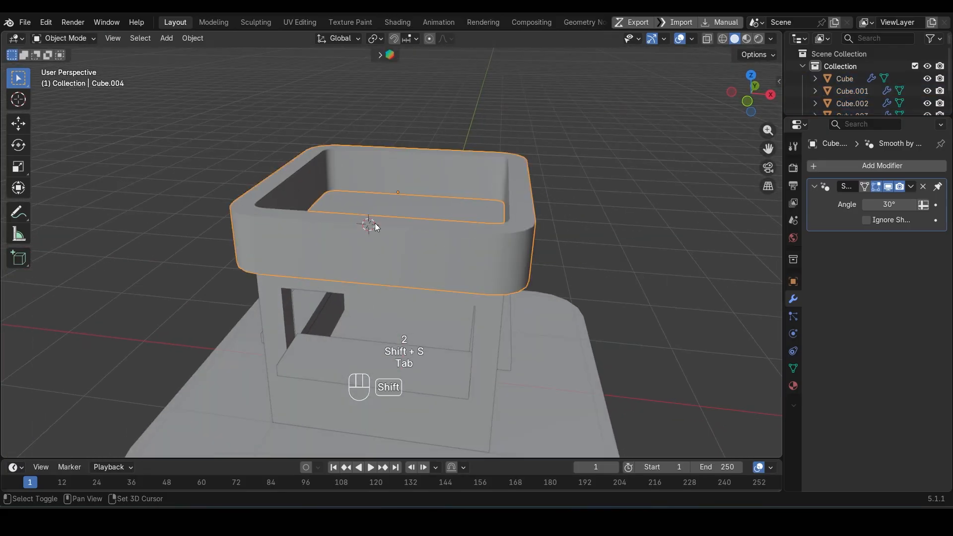
Step: Add a plane at the 3D cursor and rotate it 90° about X so it stands upright
{"action": "key", "text": "shift+a"}
{"action": "mouse_move", "coordinate": [377, 223]}
{"action": "left_click", "coordinate": [457, 226]}
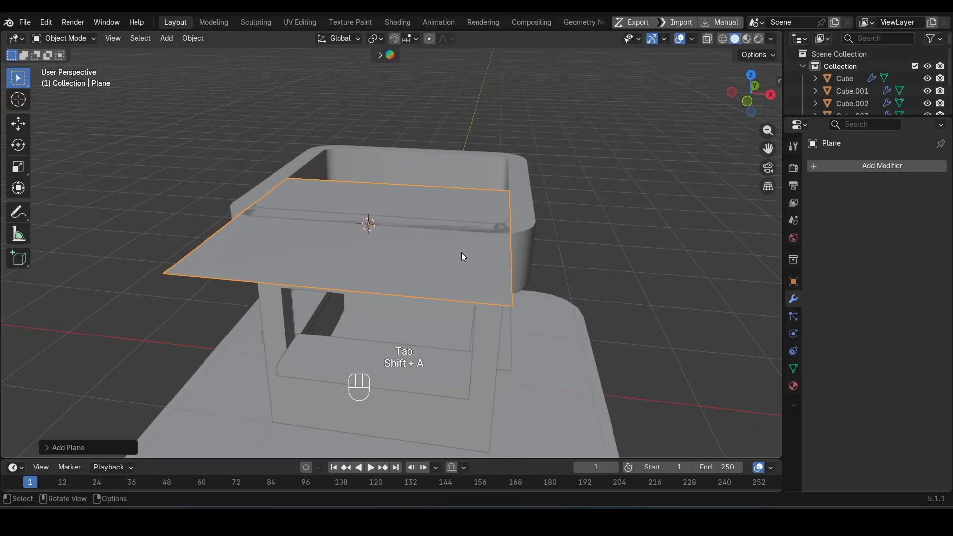
{"action": "type", "text": "rx90"}
{"action": "key", "text": "Return"}
Step: Scale the upright plane to about 0.19, stretch it along X into a wide sign, and apply its scale
{"action": "key", "text": "s"}
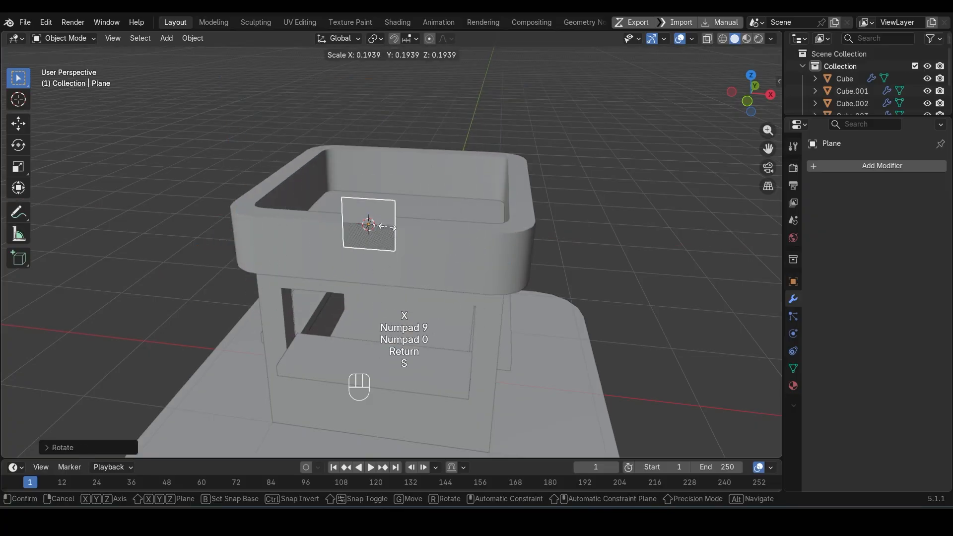
{"action": "key", "text": "s"}
{"action": "key", "text": "x"}
{"action": "left_click", "coordinate": [416, 234]}
{"action": "key", "text": "Tab"}
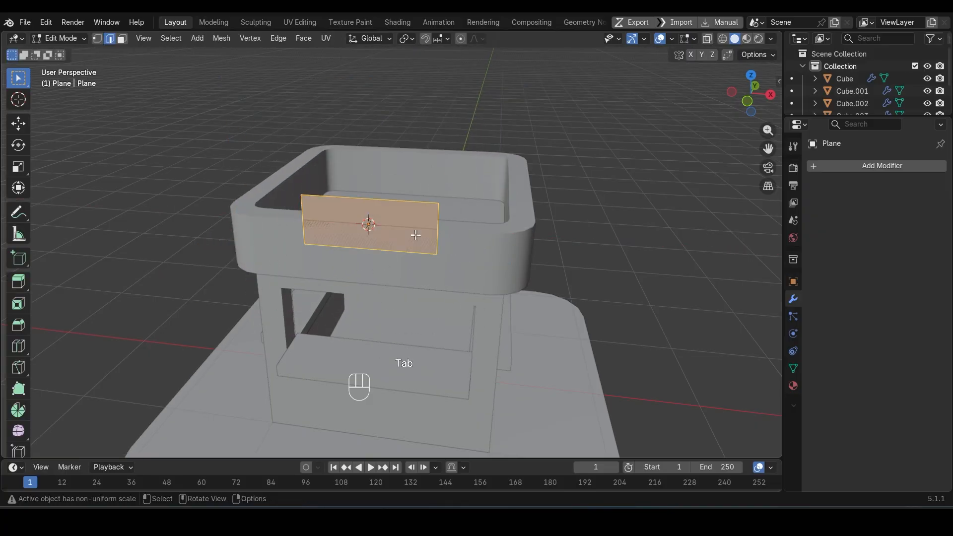
{"action": "key", "text": "Tab"}
{"action": "key", "text": "ctrl+a"}
{"action": "left_click", "coordinate": [516, 164]}
Step: Bevel the sign plane's corner vertices by about 0.13 m with 4 segments
{"action": "key", "text": "Tab"}
{"action": "key", "text": "1"}
{"action": "key", "text": "a"}
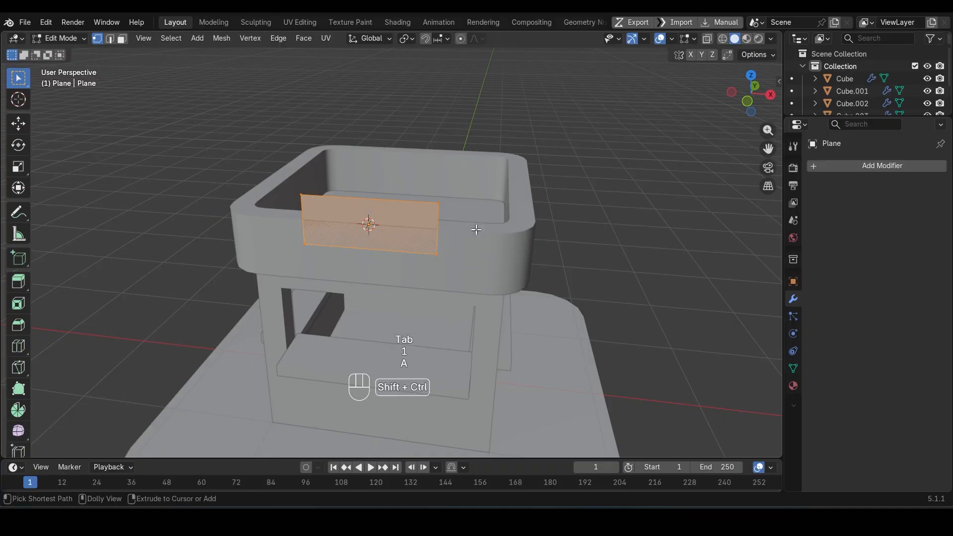
{"action": "key", "text": "shift+ctrl+b"}
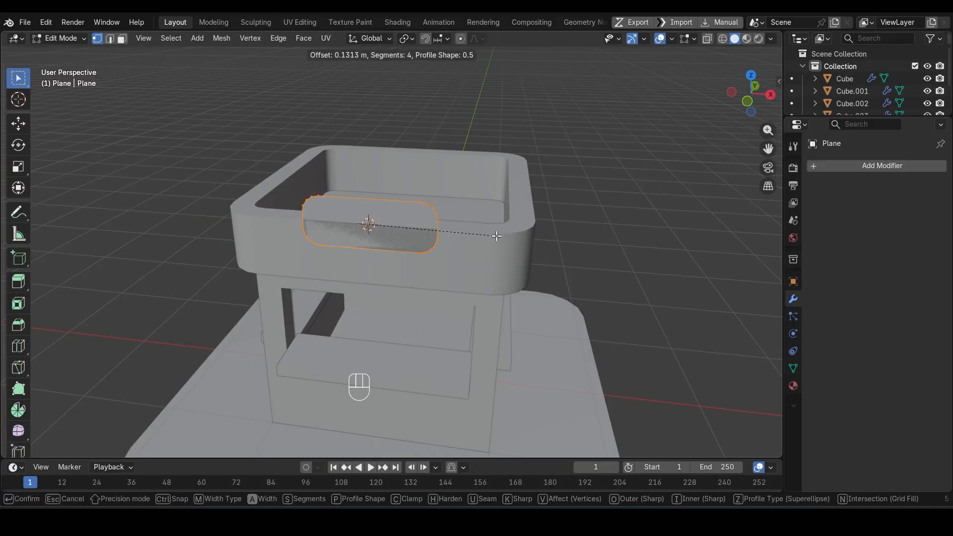
{"action": "left_click", "coordinate": [496, 235]}
{"action": "key", "text": "3"}
Step: Move the sign plane along Y inward behind the roof rim's front face
{"action": "scroll", "coordinate": [459, 258], "scroll_direction": "up", "scroll_amount": 5}
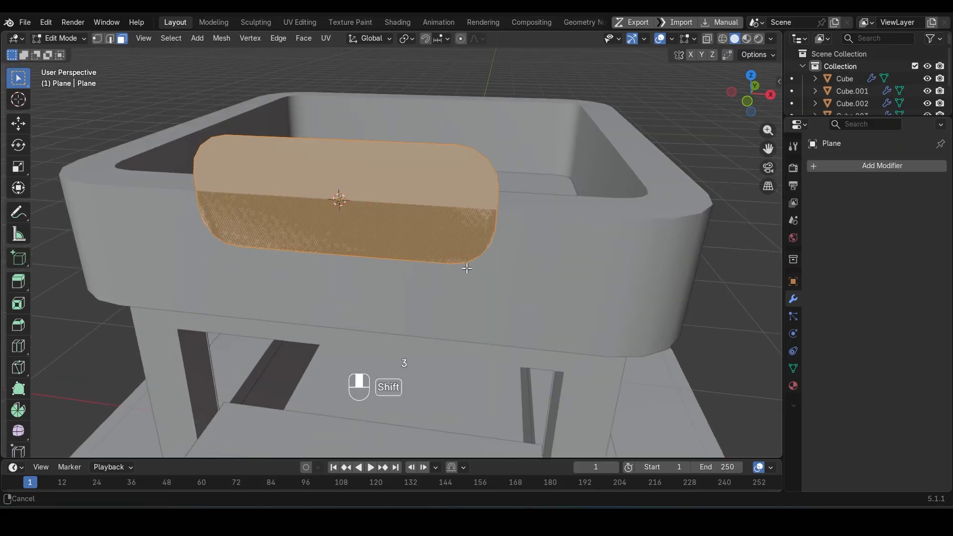
{"action": "middle_click_drag", "start_coordinate": [466, 268], "coordinate": [359, 298]}
{"action": "key", "text": "Tab"}
{"action": "key", "text": "g"}
{"action": "key", "text": "y"}
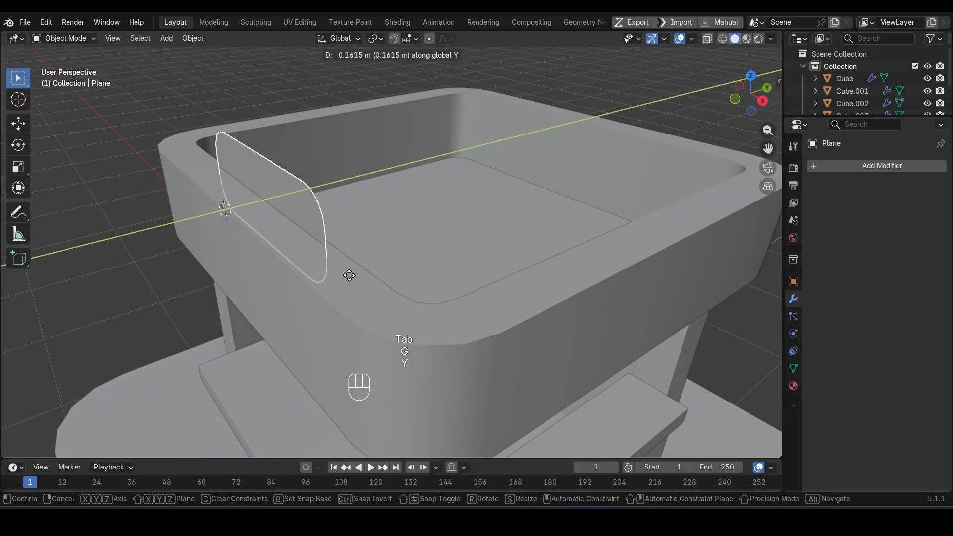
{"action": "left_click", "coordinate": [342, 277]}
Step: Extrude the sign's face forward by about 0.18 m through the roof rim
{"action": "key", "text": "Tab"}
{"action": "key", "text": "e"}
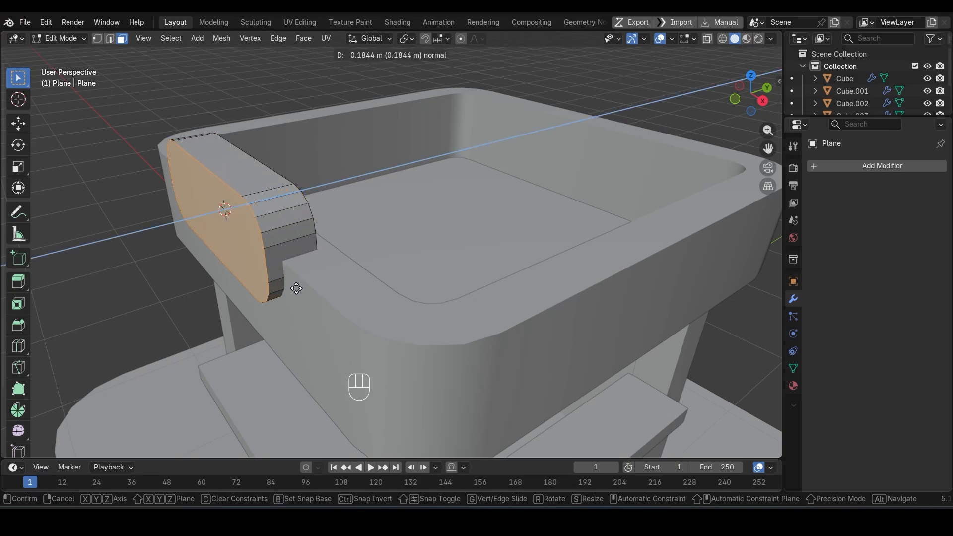
{"action": "left_click", "coordinate": [296, 288]}
Step: Inset the sign's front face, extrude it inward and inset it again to form a recessed panel
{"action": "middle_click_drag", "start_coordinate": [298, 290], "coordinate": [567, 305]}
{"action": "key", "text": "i"}
{"action": "left_click", "coordinate": [461, 313]}
{"action": "key", "text": "e"}
{"action": "left_click", "coordinate": [462, 314]}
{"action": "key", "text": "i"}
{"action": "left_click", "coordinate": [558, 306]}
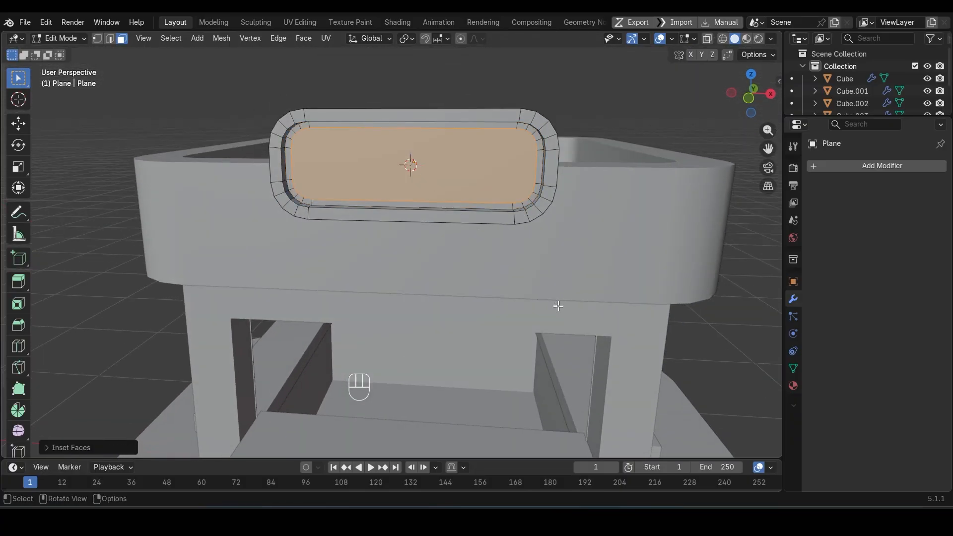
Step: Connect opposite side vertices of the recessed sign panel with two horizontal edges at the ends of its straight sides
{"action": "key", "text": "1"}
{"action": "scroll", "coordinate": [206, 132], "scroll_direction": "up", "scroll_amount": 4}
{"action": "key", "text": "alt+a"}
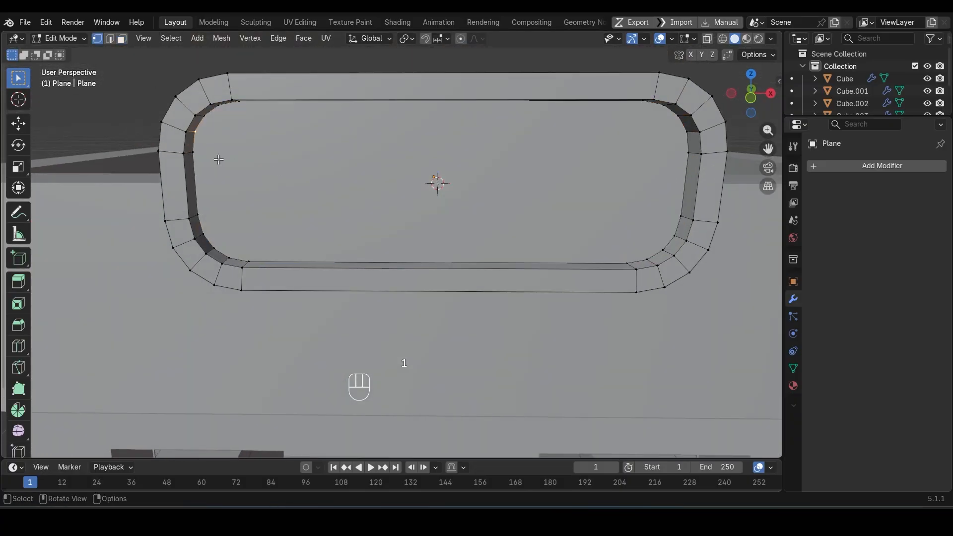
{"action": "left_click", "coordinate": [194, 153]}
{"action": "left_click", "coordinate": [671, 154], "text": "shift"}
{"action": "key", "text": "j"}
{"action": "left_click", "coordinate": [668, 225]}
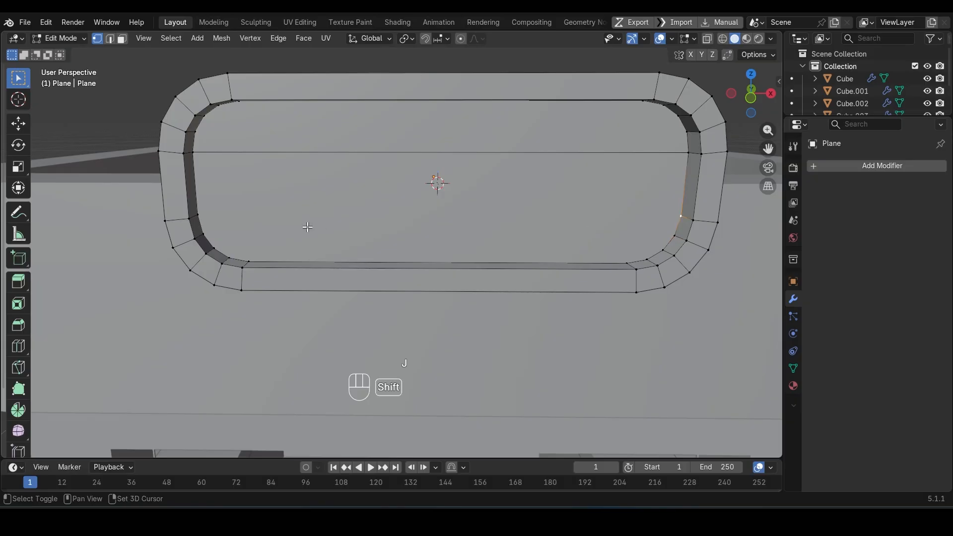
{"action": "left_click", "coordinate": [209, 215], "text": "shift"}
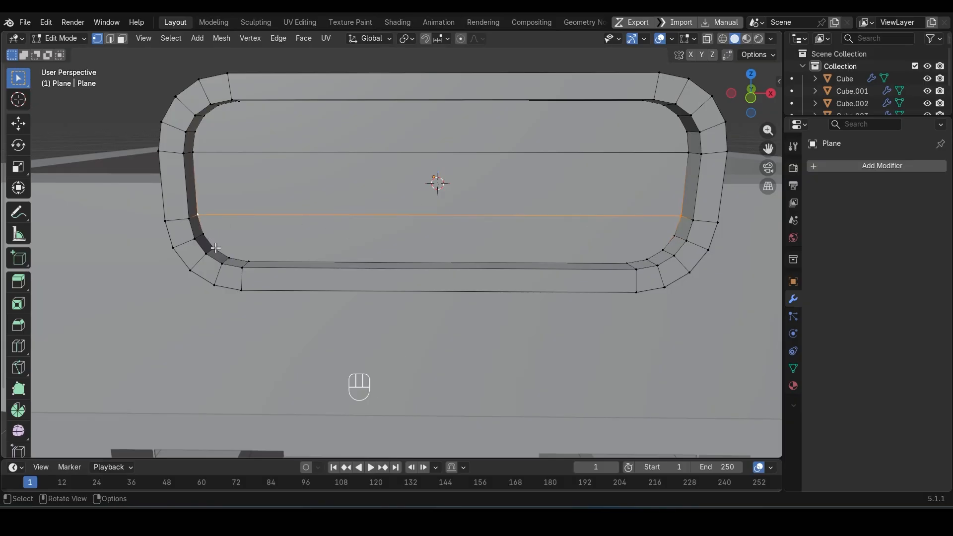
Step: Connect the top and bottom vertices of the sign panel with two vertical edges near its rounded ends
{"action": "left_click", "coordinate": [232, 259]}
{"action": "left_click", "coordinate": [240, 102], "text": "shift"}
{"action": "key", "text": "j"}
{"action": "left_click", "coordinate": [640, 104]}
{"action": "left_click", "coordinate": [621, 263], "text": "shift"}
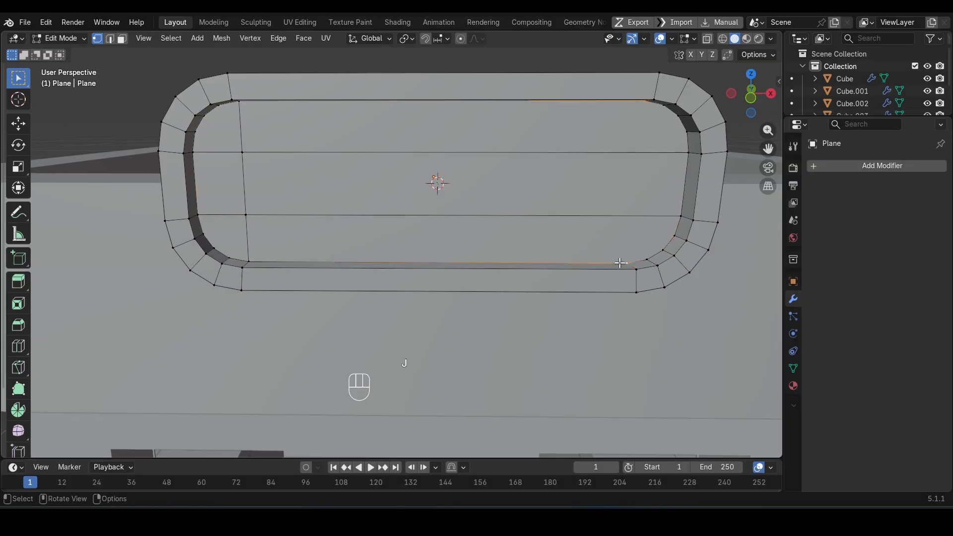
{"action": "key", "text": "j"}
Step: Connect the remaining rounded-corner vertices of the sign panel with two more horizontal and two more vertical edges
{"action": "left_click", "coordinate": [679, 136]}
{"action": "left_click", "coordinate": [215, 139], "text": "shift"}
{"action": "left_click", "coordinate": [230, 257]}
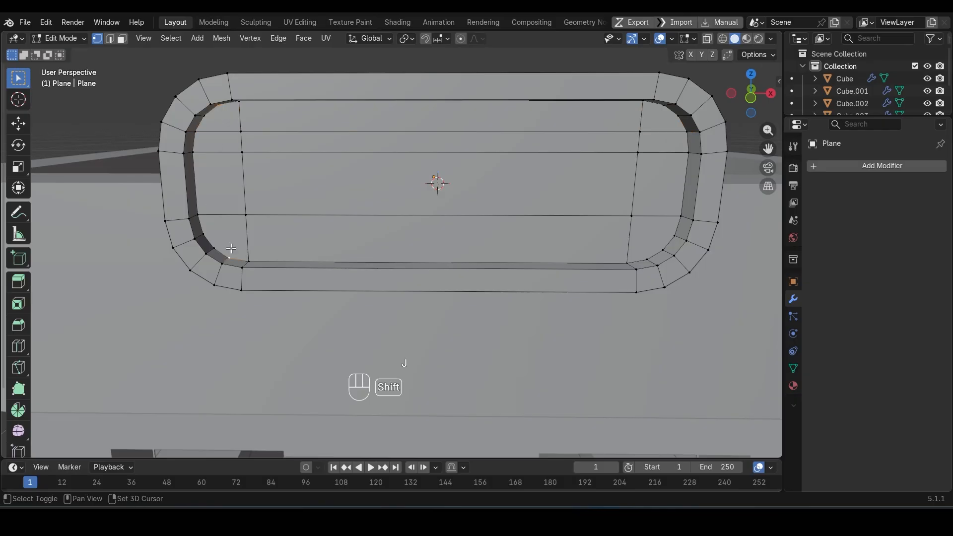
{"action": "key", "text": "j"}
{"action": "left_click", "coordinate": [204, 235]}
{"action": "left_click", "coordinate": [671, 236], "text": "shift"}
{"action": "key", "text": "j"}
{"action": "left_click", "coordinate": [648, 257]}
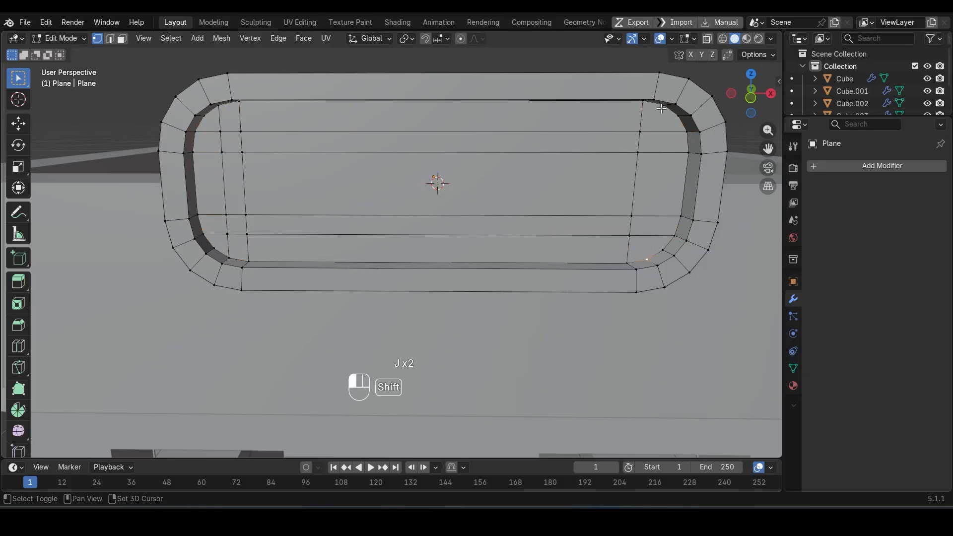
{"action": "left_click", "coordinate": [664, 107], "text": "shift"}
{"action": "key", "text": "j"}
Step: Raise the roof, sign and upper window frames together along Z and return to Object Mode
{"action": "left_click_drag", "start_coordinate": [198, 100], "coordinate": [532, 215]}
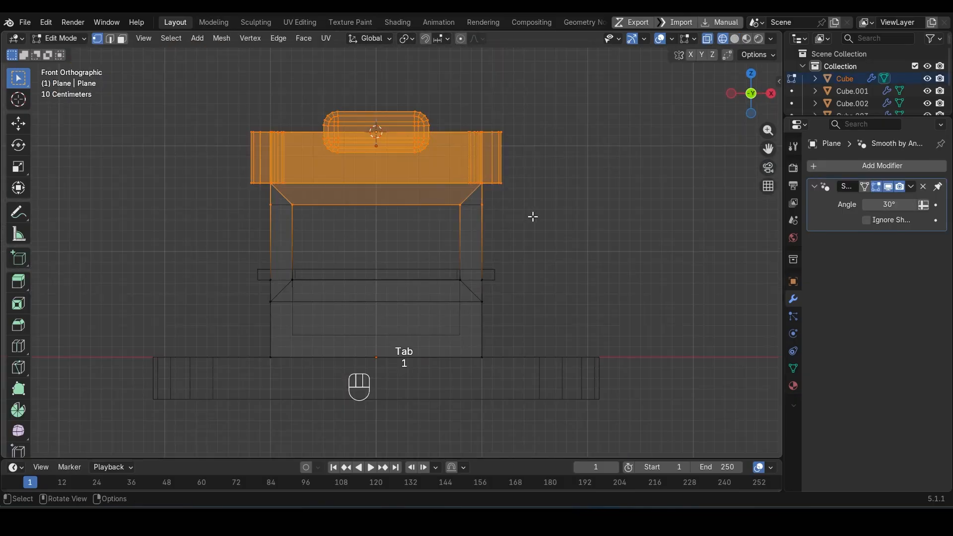
{"action": "key", "text": "g"}
{"action": "key", "text": "z"}
{"action": "left_click", "coordinate": [532, 198]}
{"action": "key", "text": "Tab"}
{"action": "key", "text": "alt+z"}
{"action": "middle_click_drag", "start_coordinate": [531, 202], "coordinate": [604, 223]}
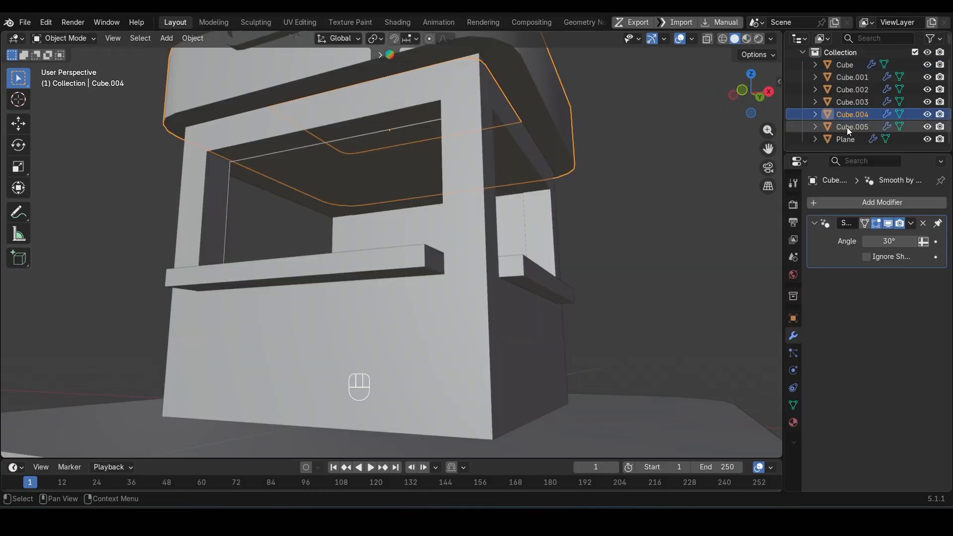
Step: Remove the Solidify modifier from Cube.005, the edge piece along the top of the front wall
{"action": "left_click", "coordinate": [847, 127]}
{"action": "scroll", "coordinate": [515, 169], "scroll_direction": "down", "scroll_amount": 1}
{"action": "middle_click_drag", "start_coordinate": [497, 187], "coordinate": [496, 200]}
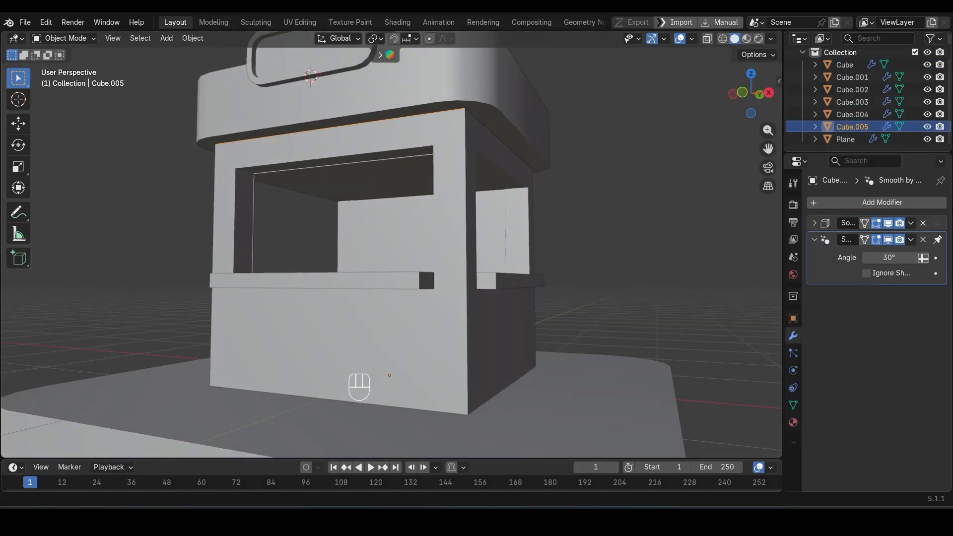
{"action": "left_click", "coordinate": [923, 223]}
Step: Extrude Cube.005's edge outward and slightly down from the front wall in right view to form a sloping awning
{"action": "key", "text": "Tab"}
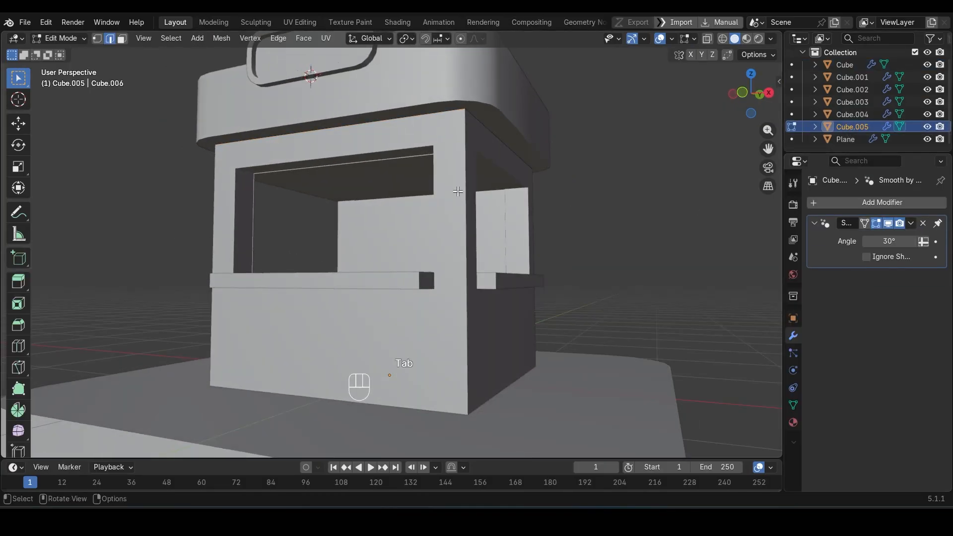
{"action": "scroll", "coordinate": [411, 192], "scroll_direction": "down", "scroll_amount": 3}
{"action": "key", "text": "KP_1"}
{"action": "key", "text": "KP_3"}
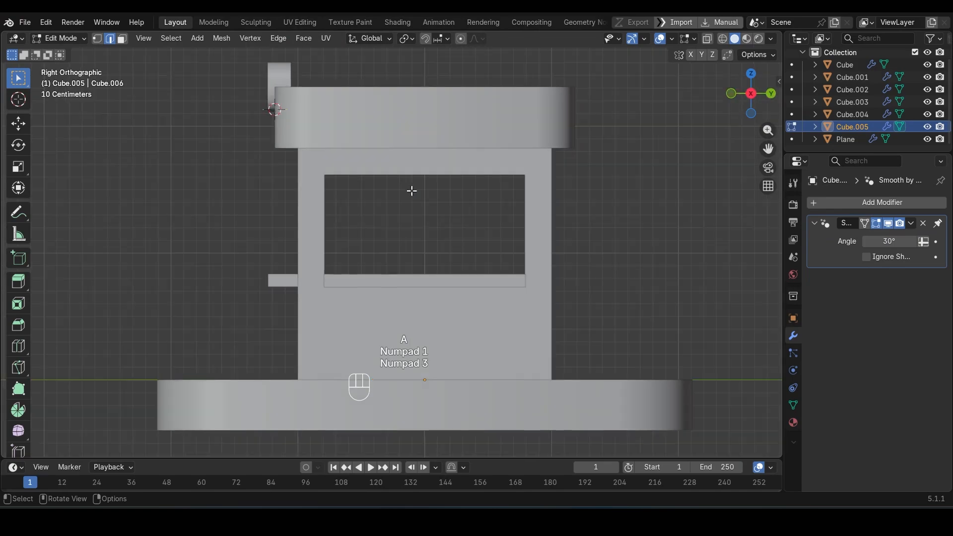
{"action": "scroll", "coordinate": [291, 198], "scroll_direction": "up", "scroll_amount": 4}
{"action": "key", "text": "e"}
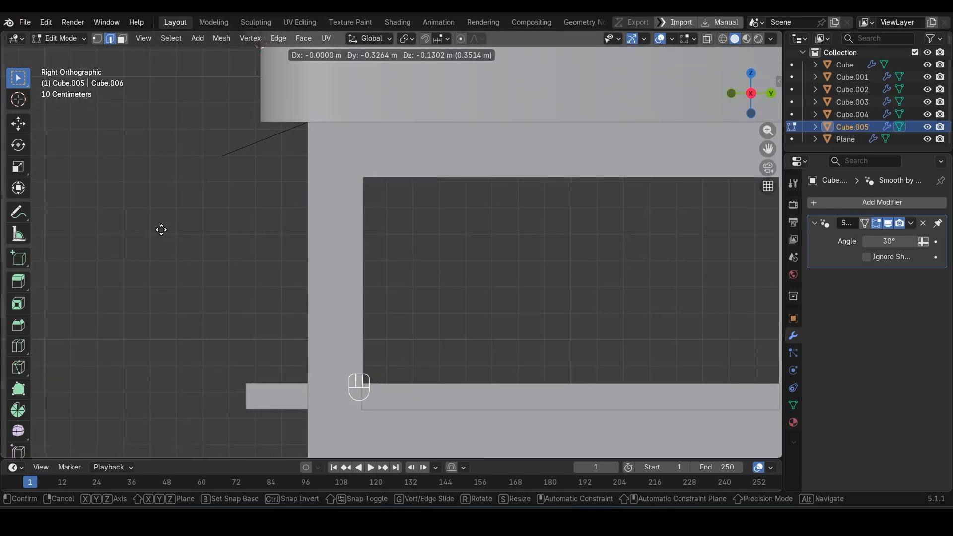
{"action": "left_click", "coordinate": [143, 229]}
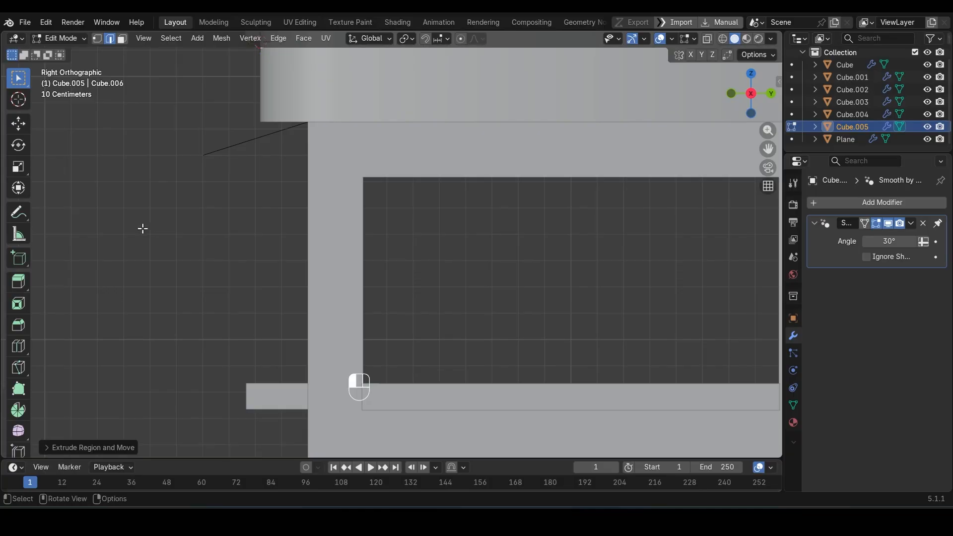
Step: Extrude the awning's outer edge straight down along Z to form a hanging front flap
{"action": "key", "text": "e"}
{"action": "key", "text": "z"}
{"action": "left_click", "coordinate": [141, 266]}
{"action": "key", "text": "shift+z"}
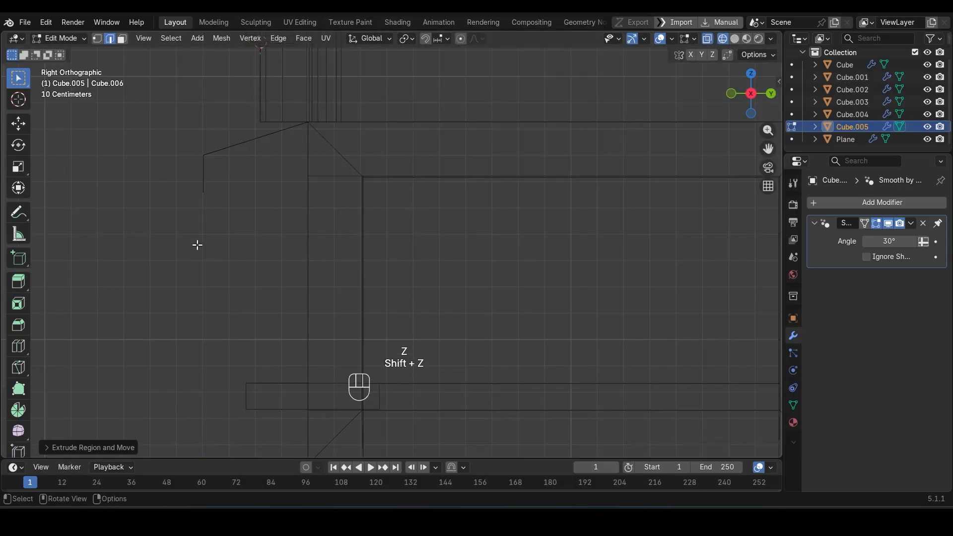
{"action": "key", "text": "shift+z"}
Step: Add 20 evenly spaced loop cuts across the width of the awning
{"action": "middle_click_drag", "start_coordinate": [318, 218], "coordinate": [453, 226]}
{"action": "key", "text": "ctrl+r"}
{"action": "scroll", "coordinate": [452, 223], "scroll_direction": "up", "scroll_amount": 1}
{"action": "scroll", "coordinate": [453, 223], "scroll_direction": "up", "scroll_amount": 17}
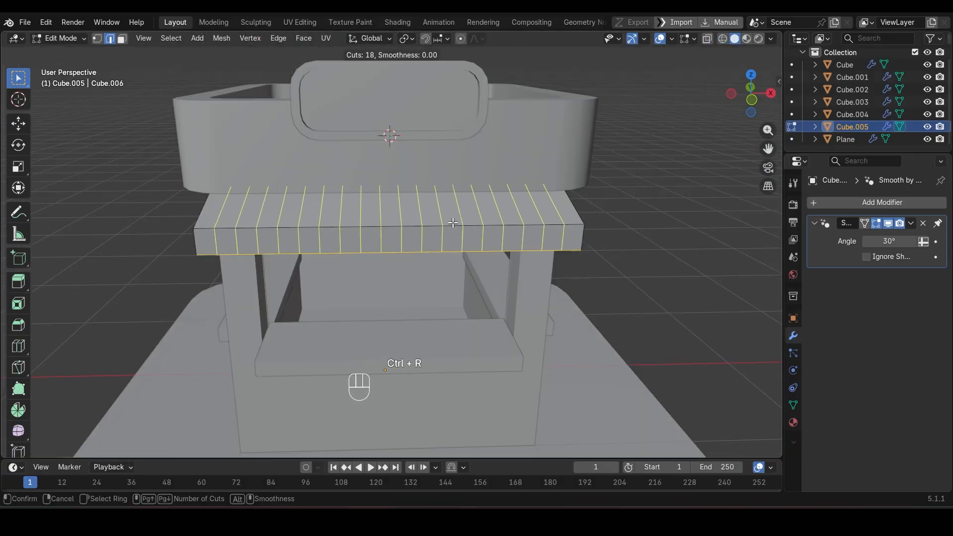
{"action": "left_click", "coordinate": [453, 223]}
{"action": "right_click", "coordinate": [452, 223]}
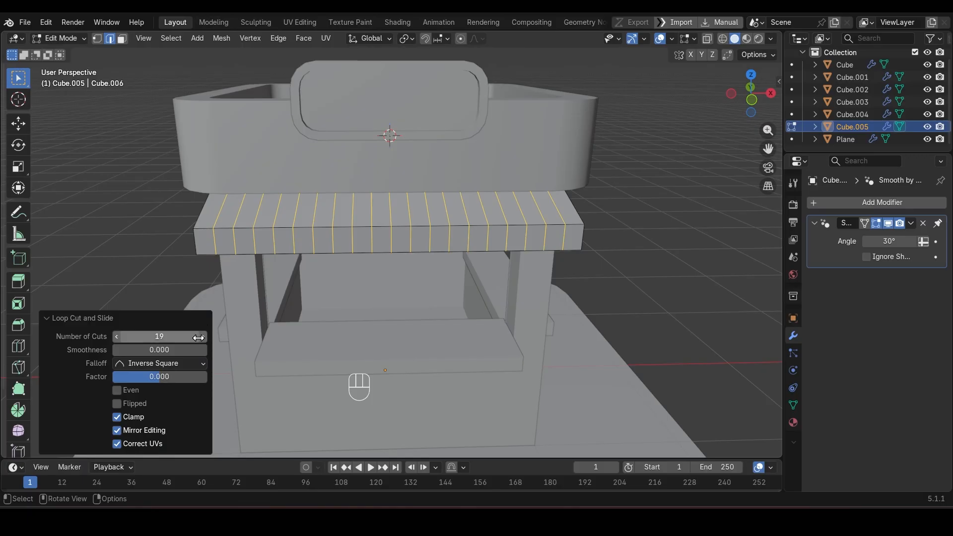
{"action": "left_click", "coordinate": [199, 337]}
{"action": "type", "text": "20"}
{"action": "key", "text": "Return"}
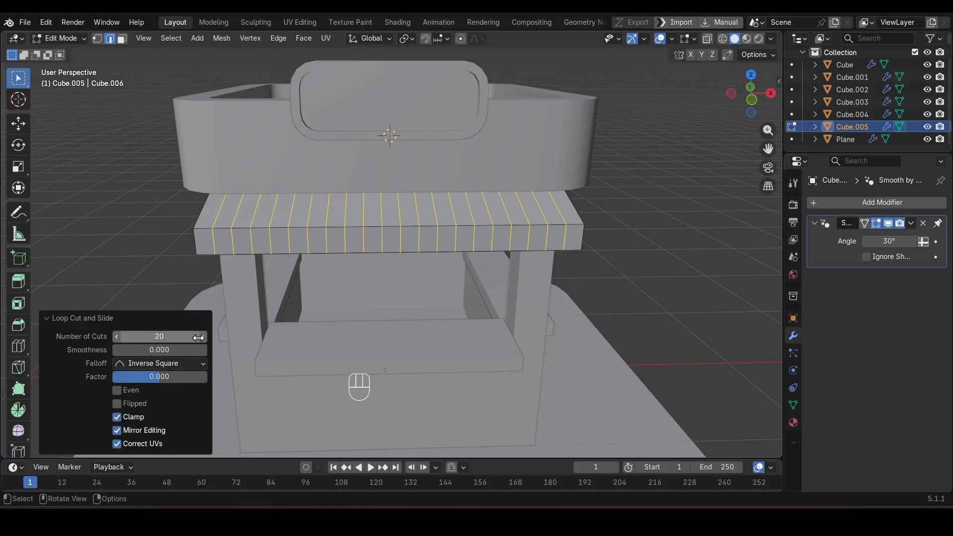
Step: Select every second vertex along the awning flap's lower edge and move them down about 0.07 m along Z
{"action": "left_click", "coordinate": [334, 227]}
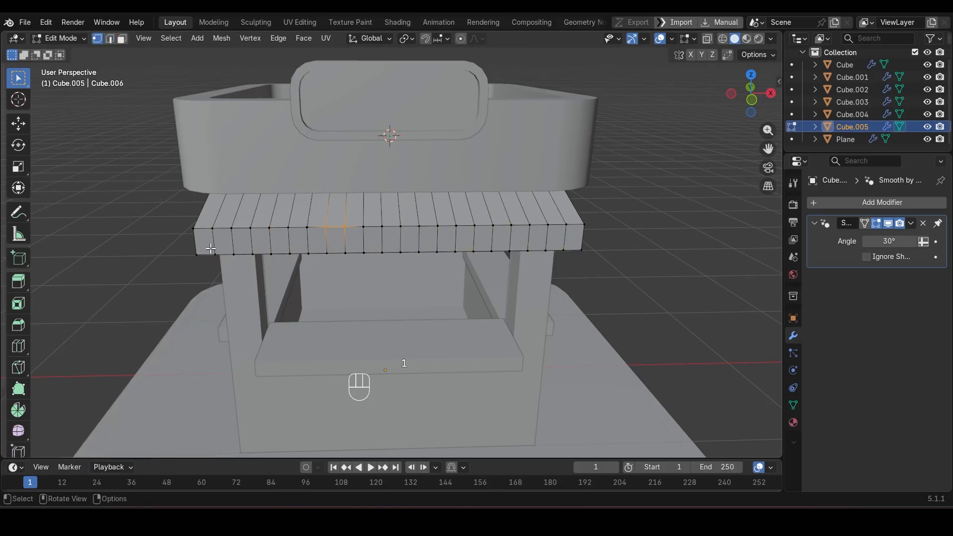
{"action": "left_click", "coordinate": [255, 254]}
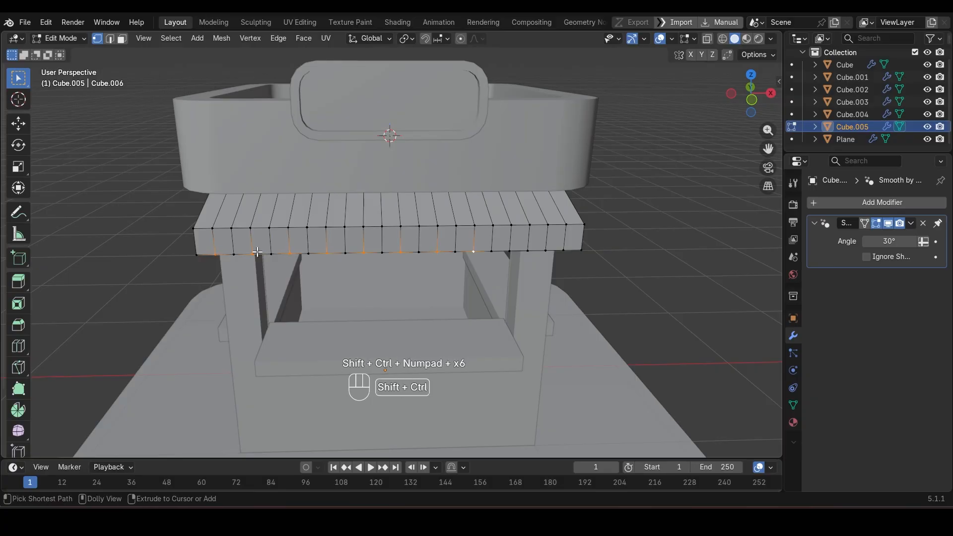
{"action": "middle_click_drag", "start_coordinate": [309, 229], "coordinate": [402, 213]}
{"action": "key", "text": "g"}
{"action": "key", "text": "z"}
{"action": "left_click", "coordinate": [402, 226]}
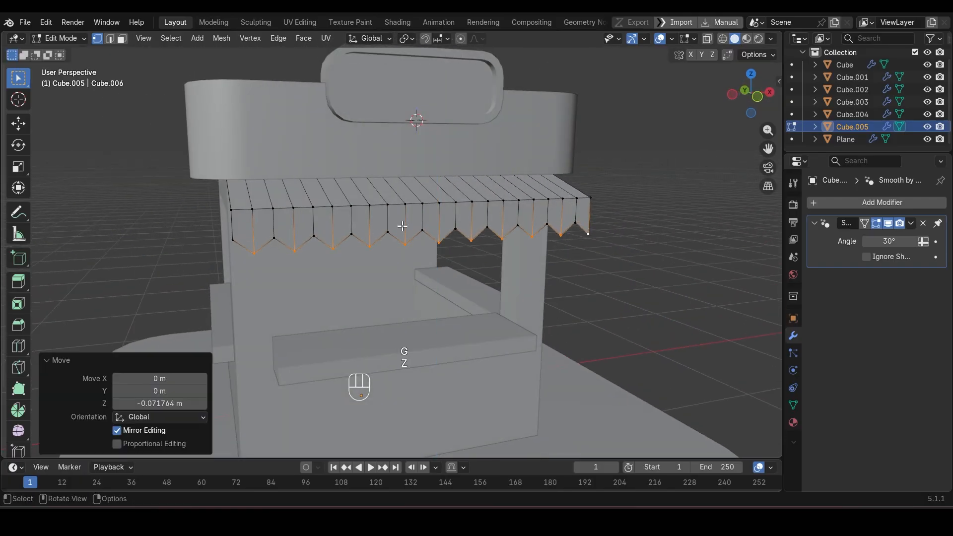
Step: Bevel every second lengthwise edge loop across the awning's top and flap by about 0.047 m with 2 segments to make rounded scallops
{"action": "key", "text": "2"}
{"action": "left_click", "coordinate": [252, 224], "text": "alt"}
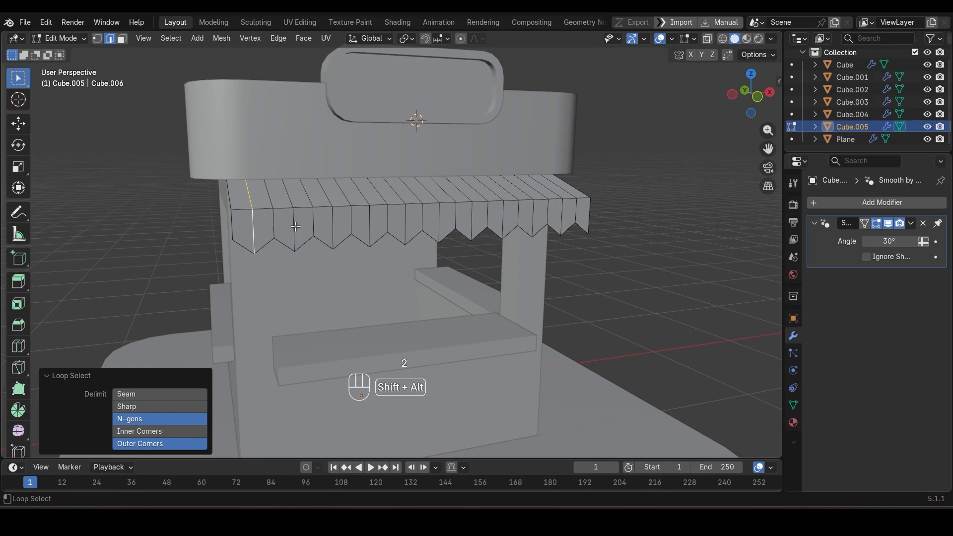
{"action": "key", "text": "ctrl+shift+KP_Add"}
{"action": "key", "text": "ctrl+shift+KP_Add"}
{"action": "key", "text": "ctrl+shift+KP_Add"}
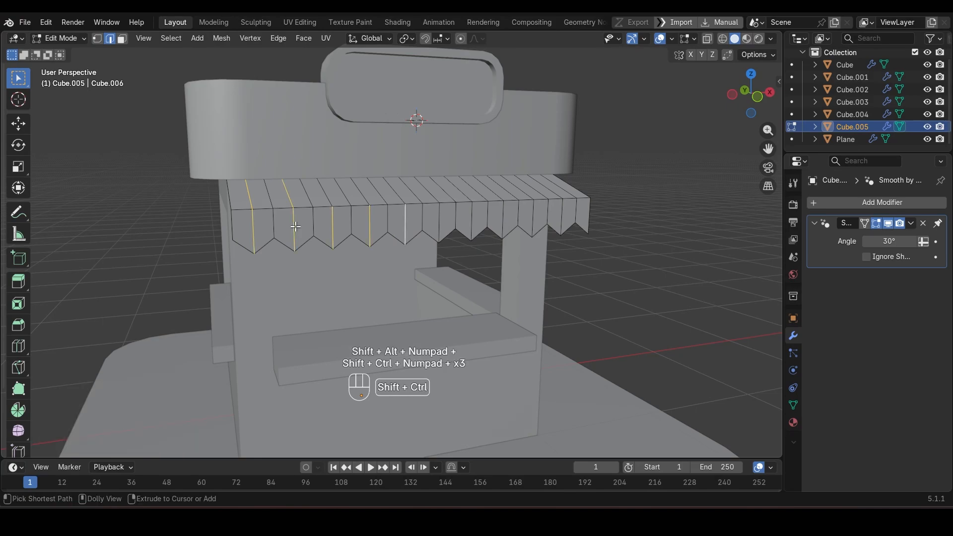
{"action": "left_click", "coordinate": [321, 186], "text": "ctrl+alt+shift"}
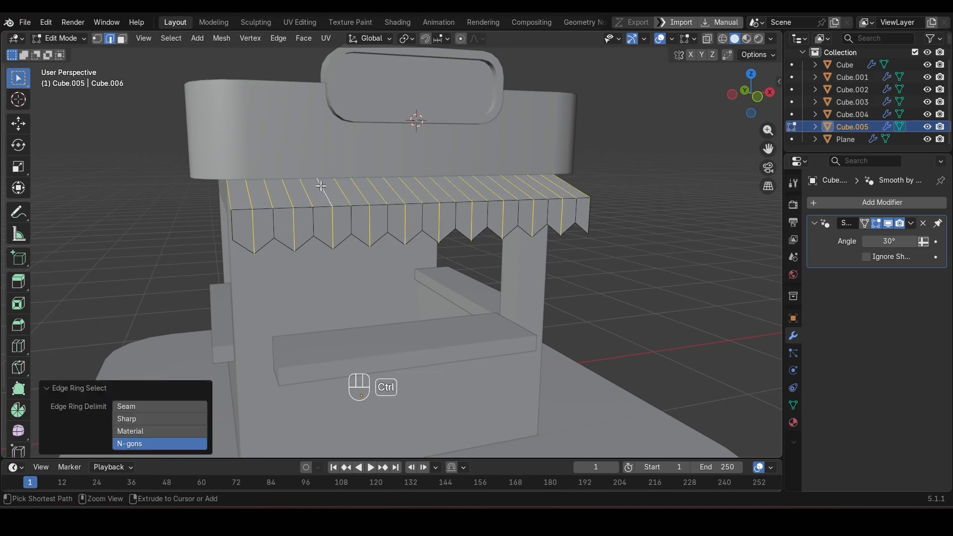
{"action": "key", "text": "ctrl+z"}
{"action": "key", "text": "ctrl+z"}
{"action": "key", "text": "ctrl+shift+KP_Add"}
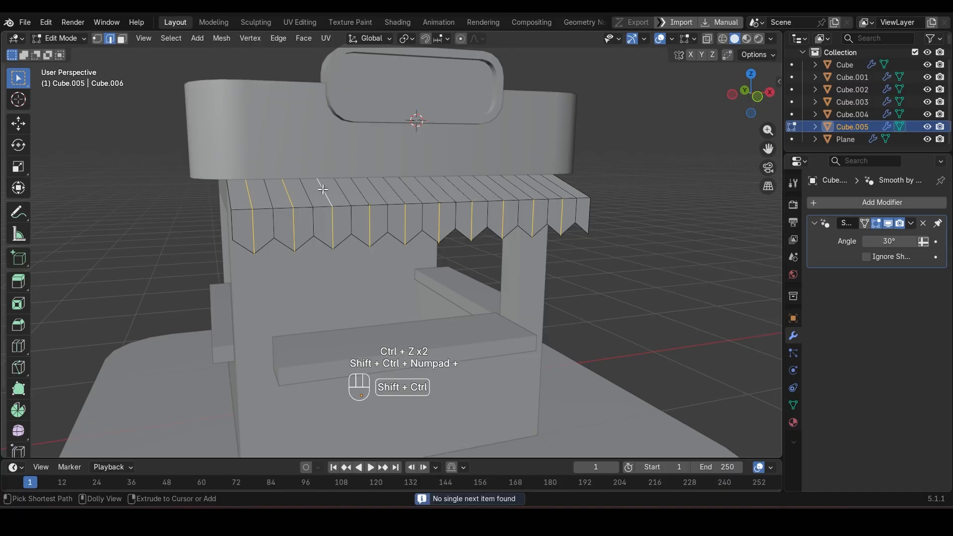
{"action": "left_click", "coordinate": [358, 195], "text": "shift"}
{"action": "key", "text": "ctrl+shift+KP_Add"}
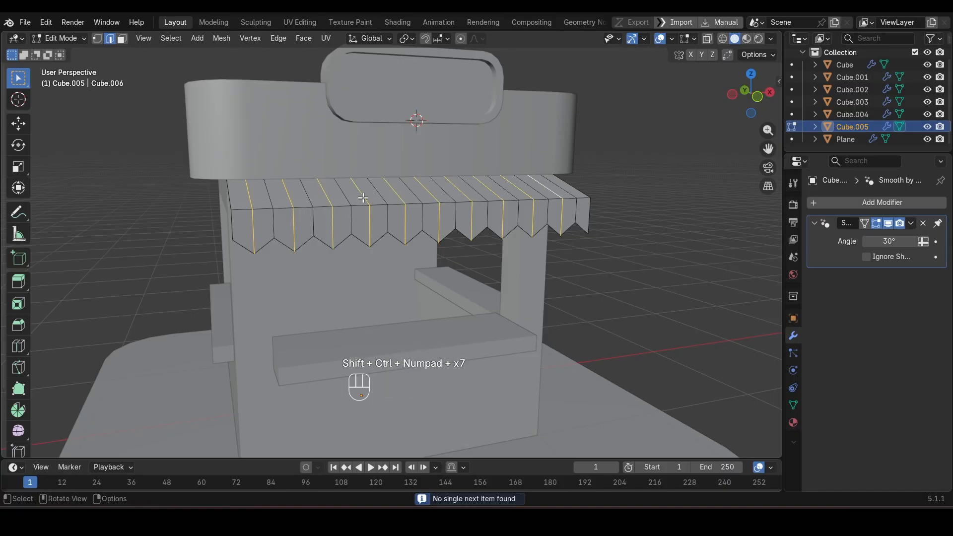
{"action": "middle_click_drag", "start_coordinate": [358, 196], "coordinate": [412, 213]}
{"action": "key", "text": "ctrl+b"}
{"action": "scroll", "coordinate": [501, 243], "scroll_direction": "down", "scroll_amount": 2}
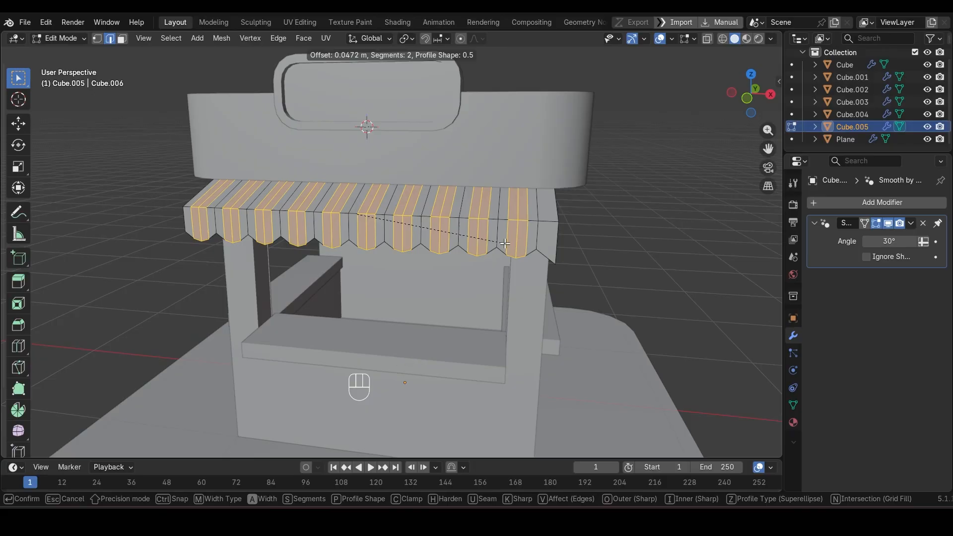
{"action": "left_click", "coordinate": [505, 243]}
Step: Apply the awning's scale and add a Solidify modifier to it
{"action": "key", "text": "Tab"}
{"action": "key", "text": "ctrl+a"}
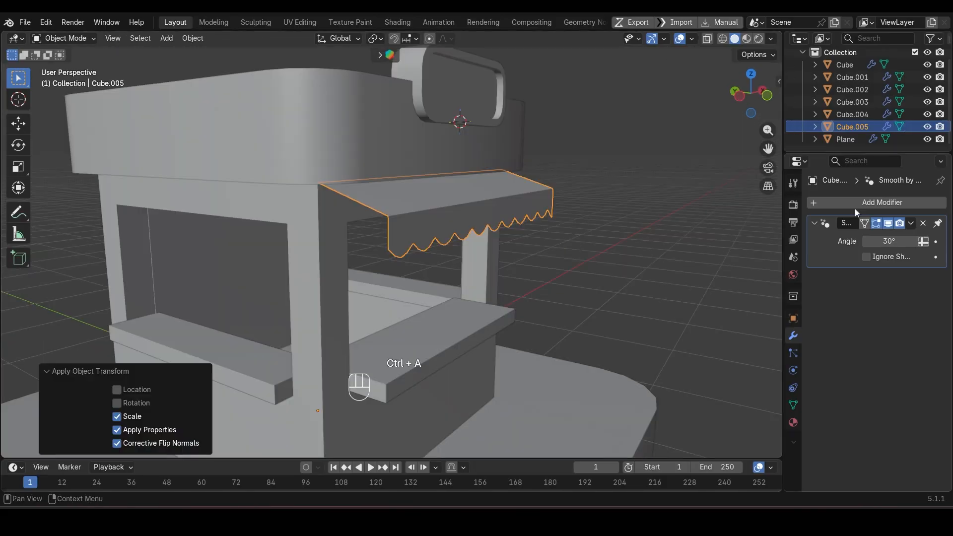
{"action": "left_click", "coordinate": [855, 203]}
{"action": "mouse_move", "coordinate": [891, 203]}
{"action": "left_click", "coordinate": [737, 388]}
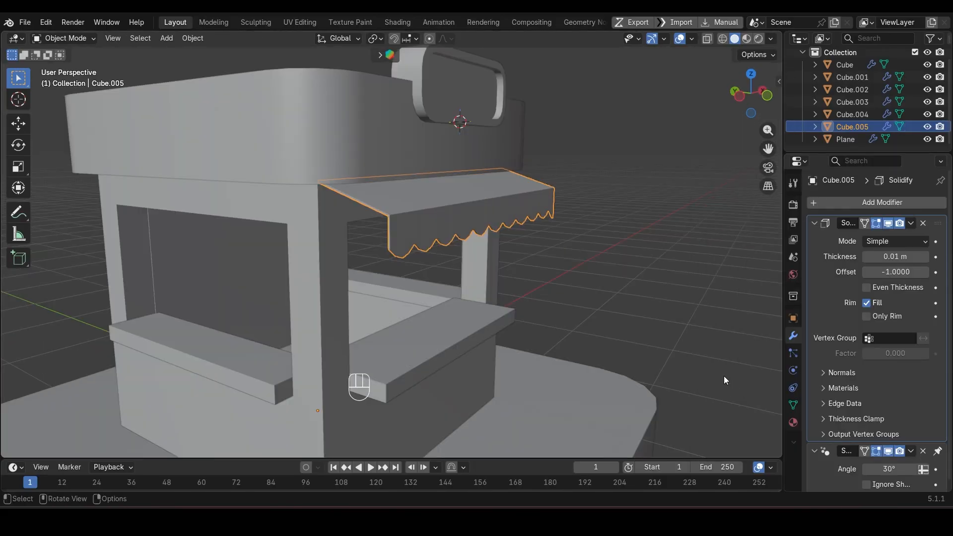
Step: Set the awning's Solidify offset to 1 and thickness to 0.12 m, with Even Thickness enabled
{"action": "left_click_drag", "start_coordinate": [913, 273], "coordinate": [943, 273]}
{"action": "mouse_move", "coordinate": [881, 256]}
{"action": "left_mouse_down"}
{"action": "mouse_move", "coordinate": [908, 257]}
{"action": "mouse_move", "coordinate": [896, 256]}
{"action": "left_mouse_up"}
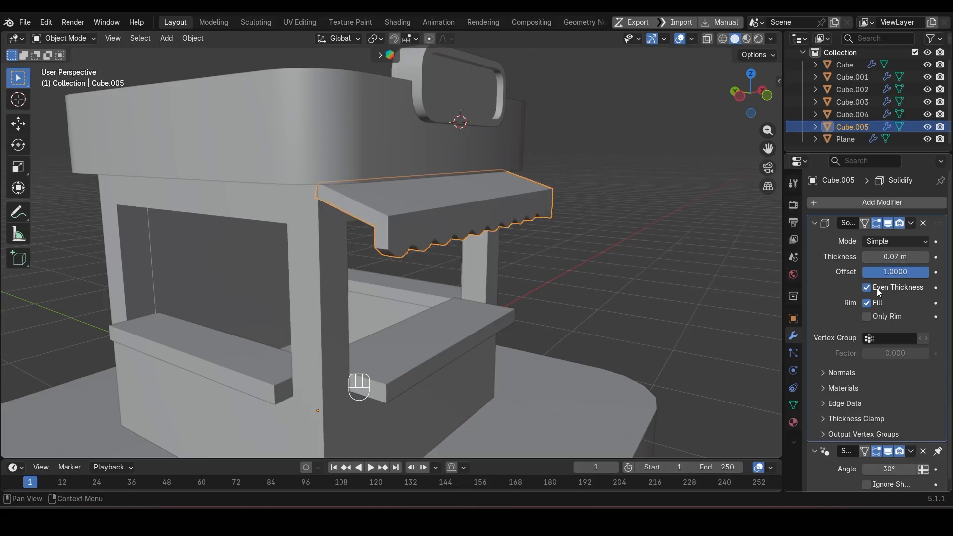
{"action": "middle_click_drag", "start_coordinate": [645, 275], "coordinate": [363, 268]}
{"action": "left_click_drag", "start_coordinate": [895, 256], "coordinate": [902, 257]}
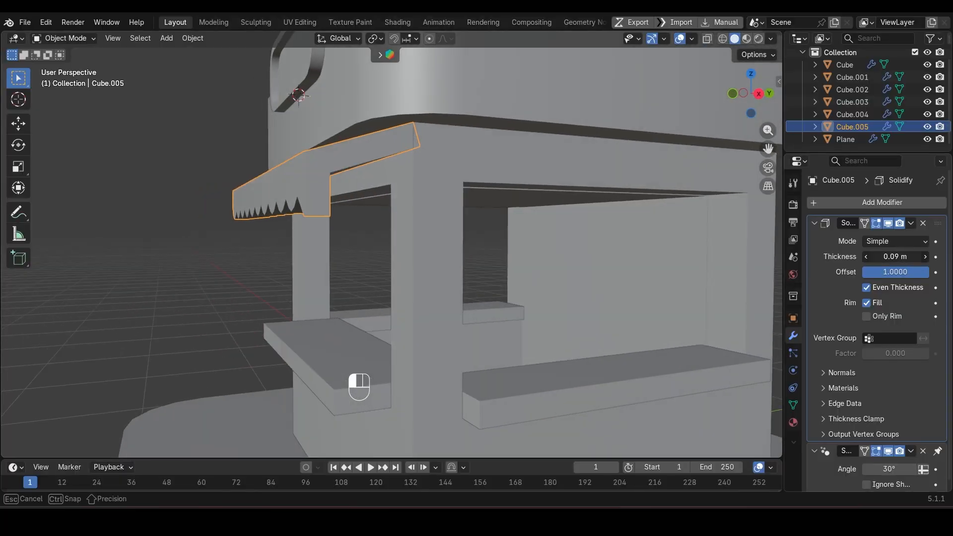
{"action": "left_click_drag", "start_coordinate": [902, 256], "coordinate": [903, 257]}
{"action": "middle_click_drag", "start_coordinate": [646, 273], "coordinate": [570, 272]}
{"action": "left_click", "coordinate": [661, 228]}
{"action": "scroll", "coordinate": [660, 230], "scroll_direction": "down", "scroll_amount": 4}
{"action": "mouse_move", "coordinate": [661, 230]}
{"action": "middle_mouse_down"}
{"action": "mouse_move", "coordinate": [556, 247]}
{"action": "mouse_move", "coordinate": [645, 238]}
{"action": "middle_mouse_up"}
{"action": "scroll", "coordinate": [418, 221], "scroll_direction": "up", "scroll_amount": 3}
Step: Rip the awning mesh along its last edge loop in front view and delete the incomplete scallop strip at the +X end
{"action": "key", "text": "Tab"}
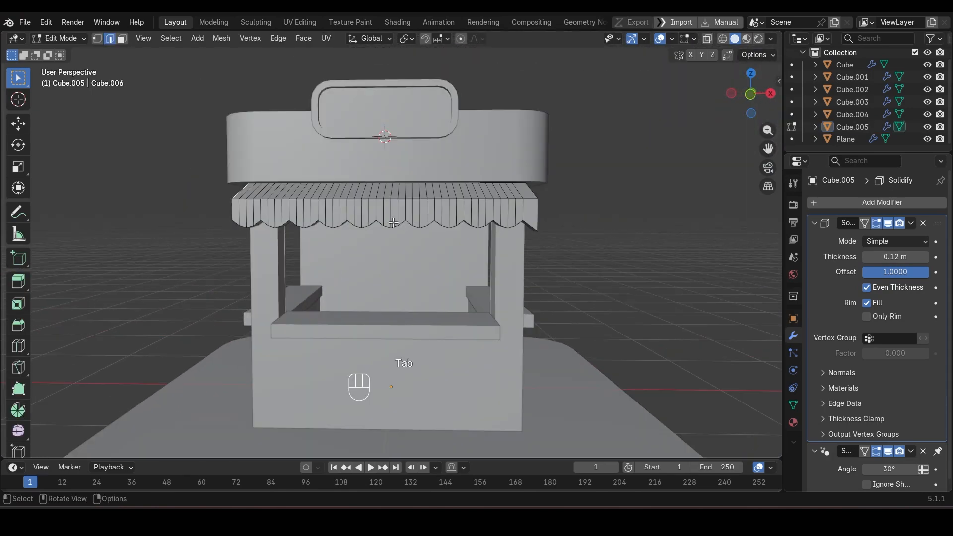
{"action": "key", "text": "KP_1"}
{"action": "scroll", "coordinate": [412, 220], "scroll_direction": "up", "scroll_amount": 2}
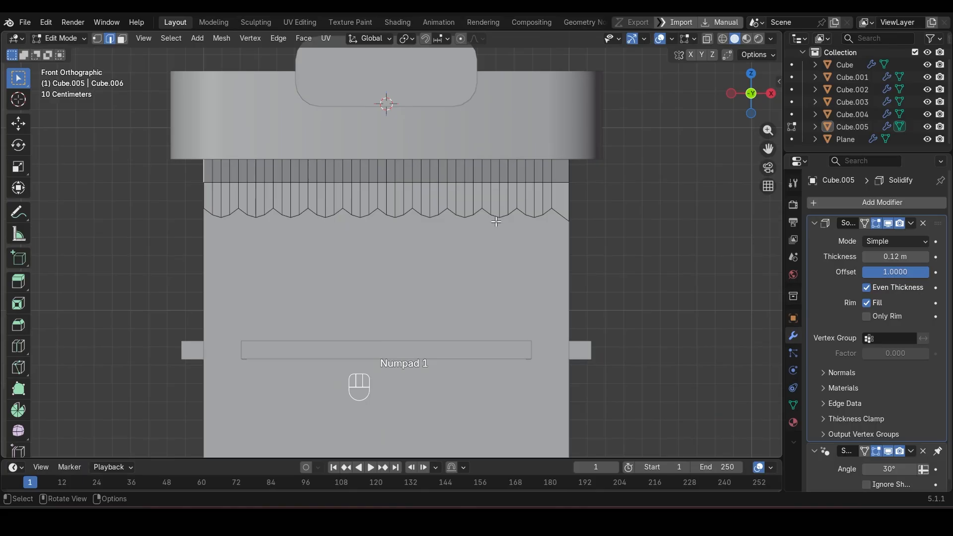
{"action": "middle_click_drag", "start_coordinate": [496, 222], "coordinate": [494, 229], "text": "shift"}
{"action": "left_click", "coordinate": [549, 204], "text": "alt"}
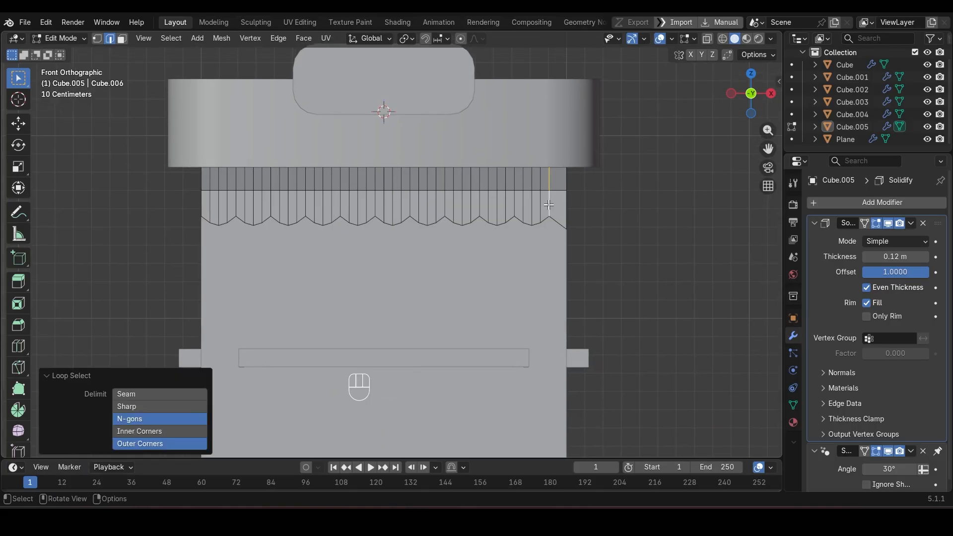
{"action": "key", "text": "v"}
{"action": "key", "text": "Escape"}
{"action": "key", "text": "3"}
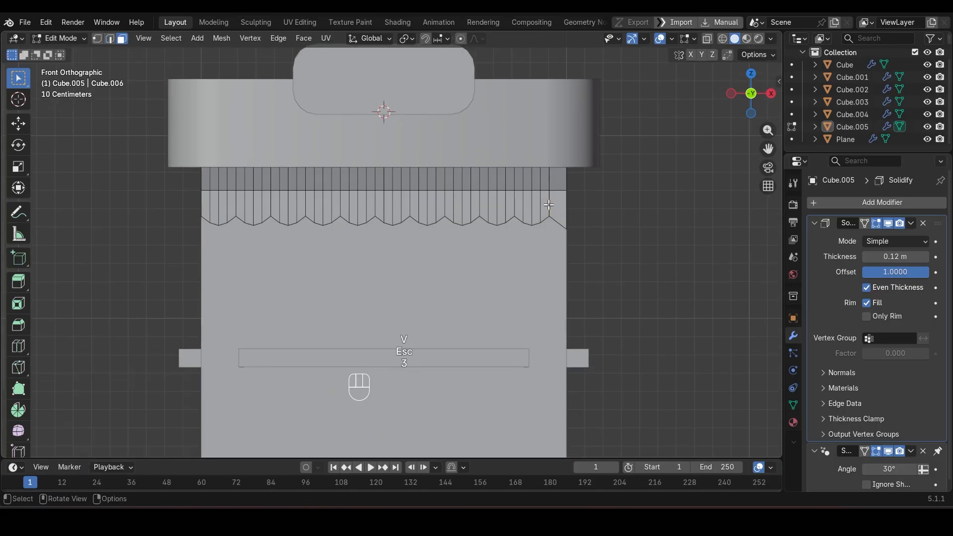
{"action": "key", "text": "l"}
{"action": "key", "text": "Delete"}
{"action": "left_click", "coordinate": [556, 204]}
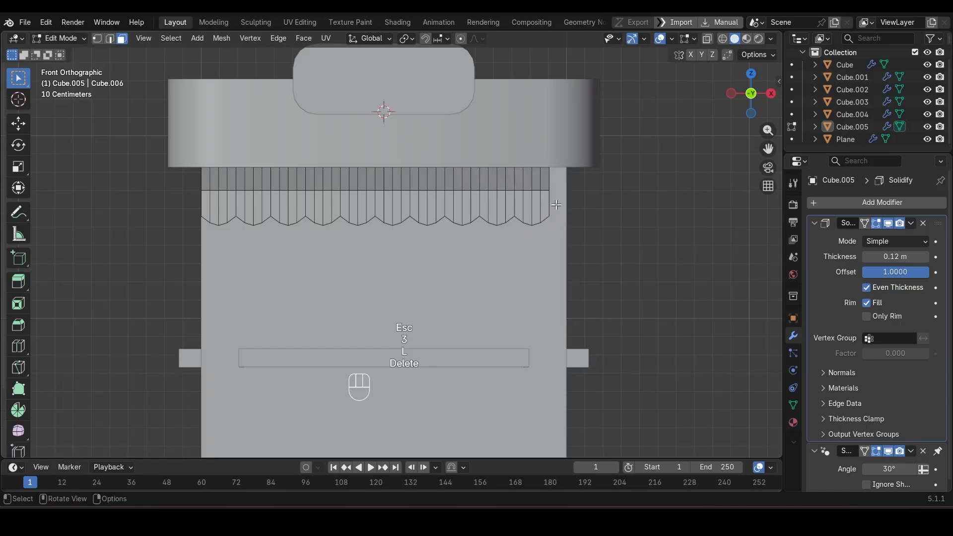
{"action": "key", "text": "Tab"}
Step: Scale the awning by 1.065 along X and shift it about 0.066 m along X to span the front wall
{"action": "left_click", "coordinate": [535, 207]}
{"action": "scroll", "coordinate": [534, 208], "scroll_direction": "down", "scroll_amount": 5}
{"action": "scroll", "coordinate": [534, 208], "scroll_direction": "up", "scroll_amount": 2}
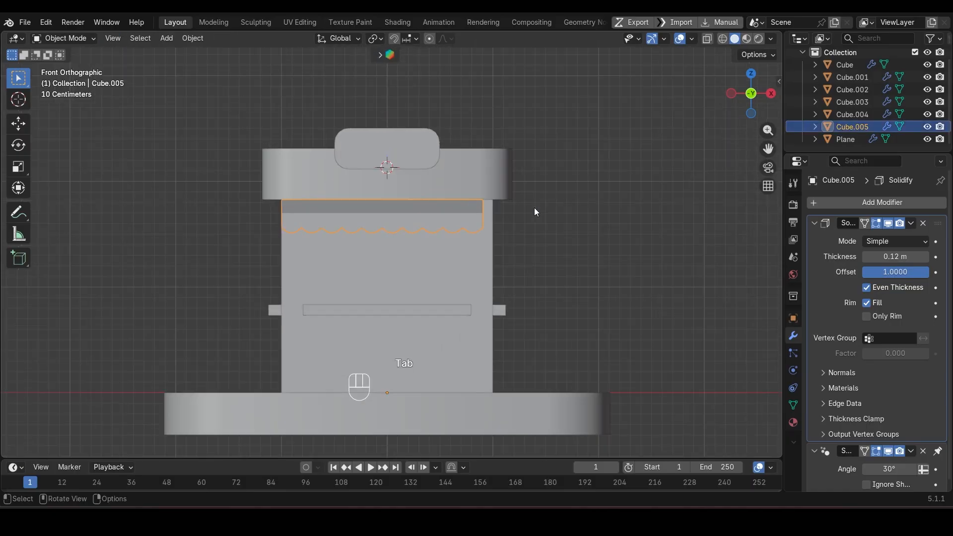
{"action": "key", "text": "s"}
{"action": "key", "text": "x"}
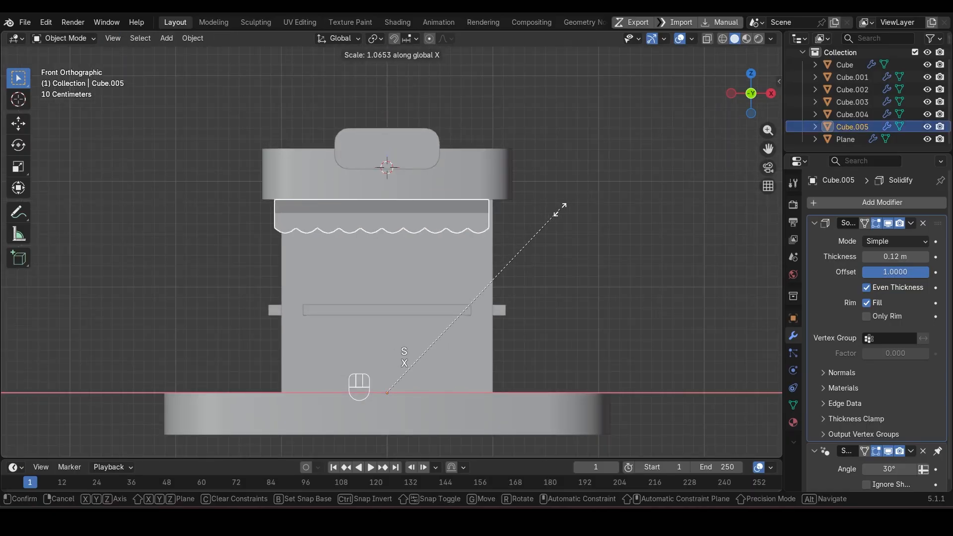
{"action": "left_click", "coordinate": [560, 210]}
{"action": "key", "text": "g"}
{"action": "key", "text": "x"}
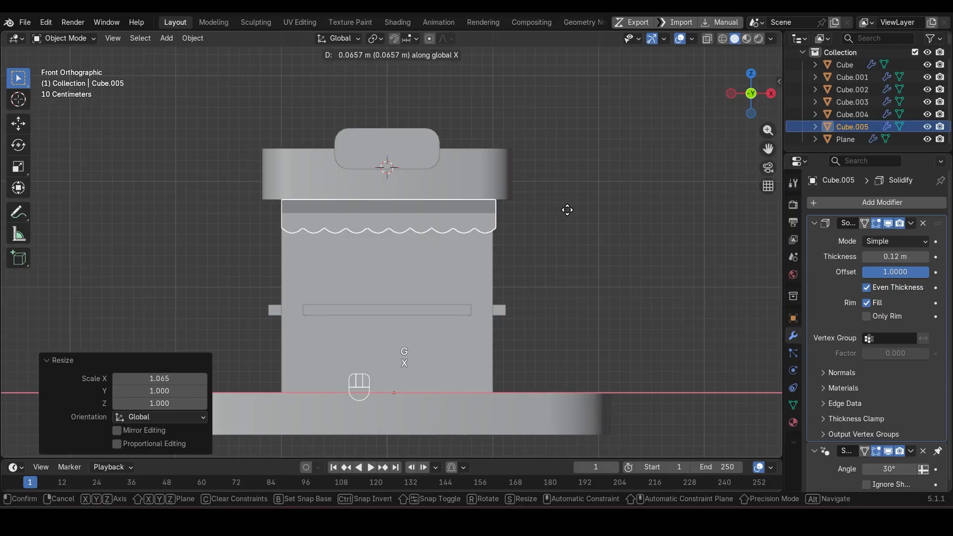
{"action": "left_click", "coordinate": [567, 210]}
Step: Set the awning's origin to the 3D cursor at the kiosk's center and duplicate it rotated 90° about Z
{"action": "key", "text": "shift+z"}
{"action": "middle_click_drag", "start_coordinate": [568, 210], "coordinate": [529, 238]}
{"action": "key", "text": "shift+z"}
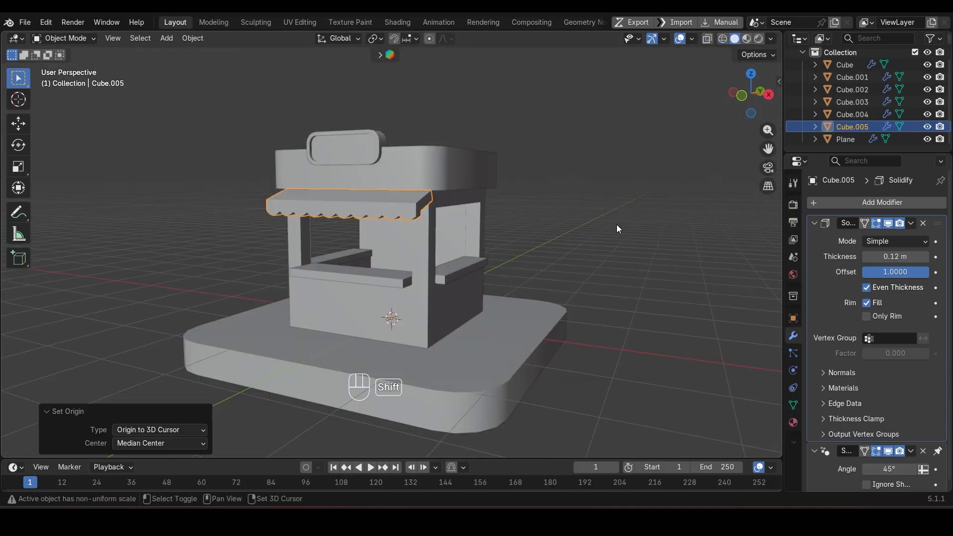
{"action": "key", "text": "shift+d"}
{"action": "key", "text": "r"}
{"action": "key", "text": "z"}
{"action": "key", "text": "KP_9"}
{"action": "key", "text": "KP_0"}
{"action": "key", "text": "Return"}
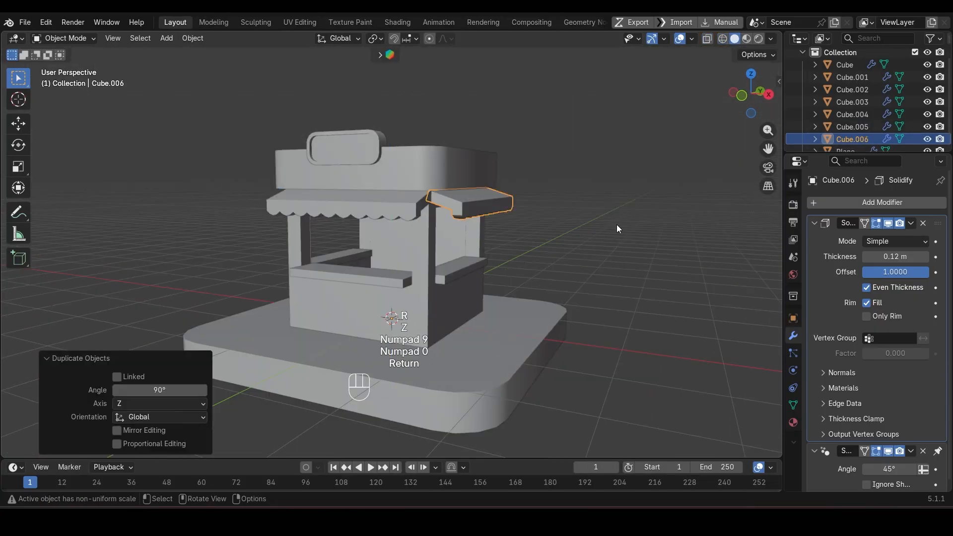
Step: Repeat the rotated awning duplication and turn the new copy another 90° about Z onto the kiosk's remaining open side
{"action": "mouse_move", "coordinate": [615, 223]}
{"action": "middle_mouse_down"}
{"action": "mouse_move", "coordinate": [467, 217]}
{"action": "mouse_move", "coordinate": [619, 240]}
{"action": "middle_mouse_up"}
{"action": "key", "text": "shift+r"}
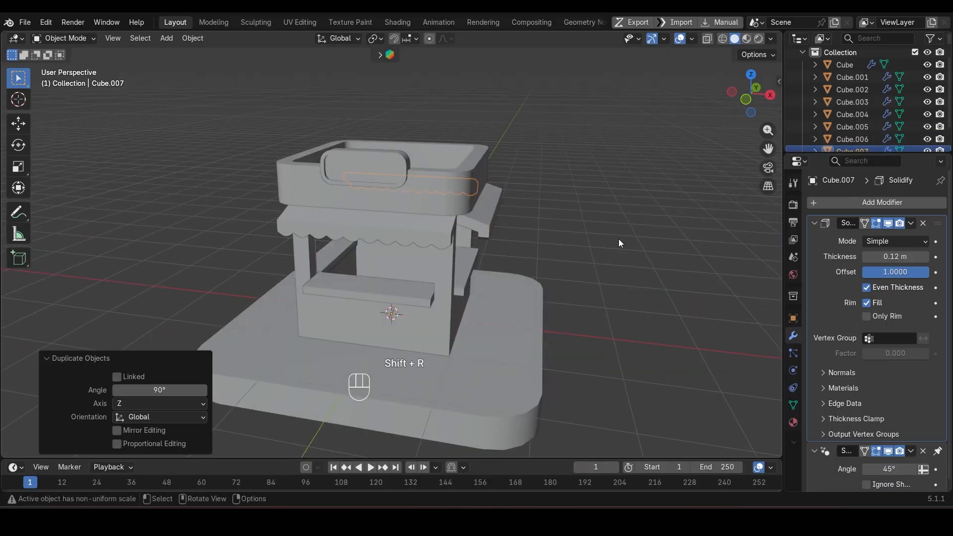
{"action": "key", "text": "r"}
{"action": "key", "text": "z"}
{"action": "key", "text": "KP_9"}
{"action": "key", "text": "KP_0"}
{"action": "key", "text": "Return"}
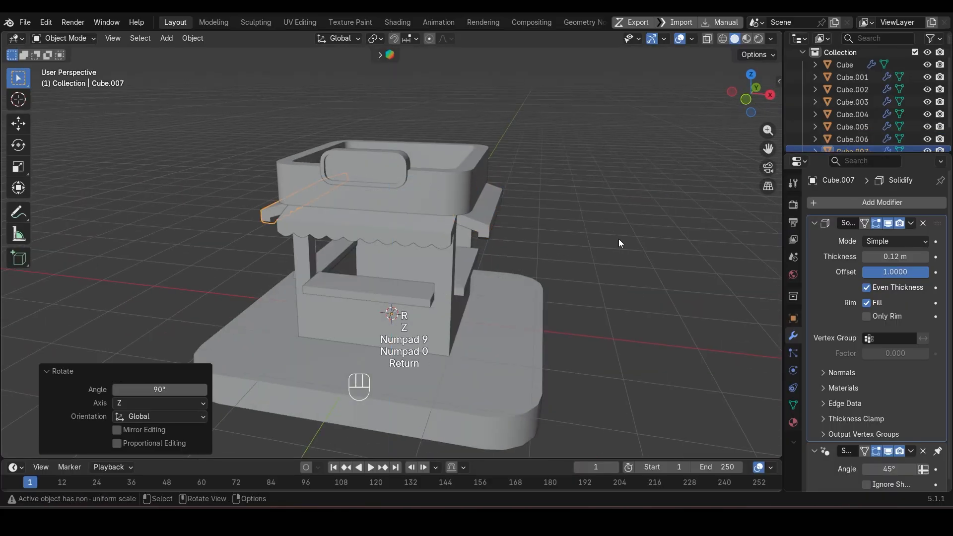
Step: Add a UV sphere of 1 m radius with 16 rings and fewer segments than the default 32
{"action": "middle_click_drag", "start_coordinate": [619, 240], "coordinate": [376, 260]}
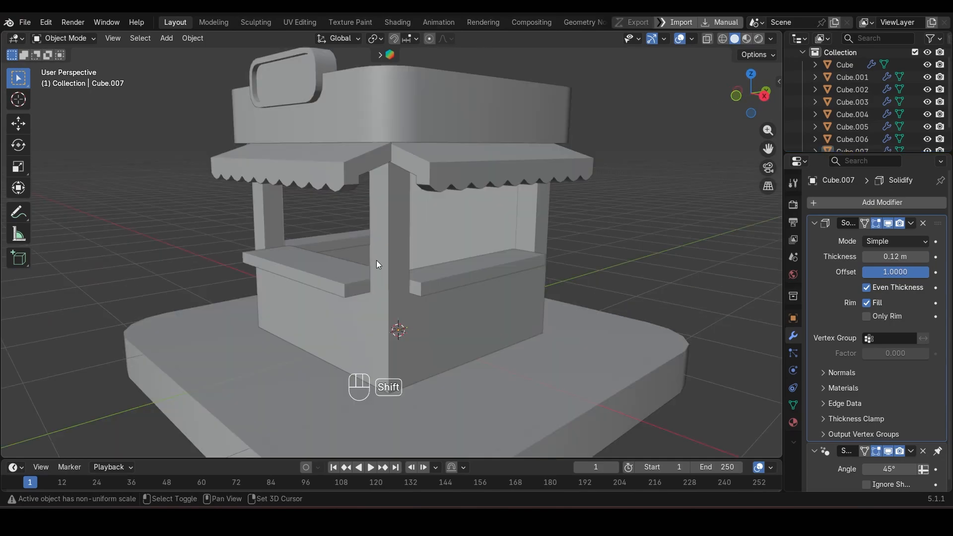
{"action": "key", "text": "shift+a"}
{"action": "mouse_move", "coordinate": [367, 241]}
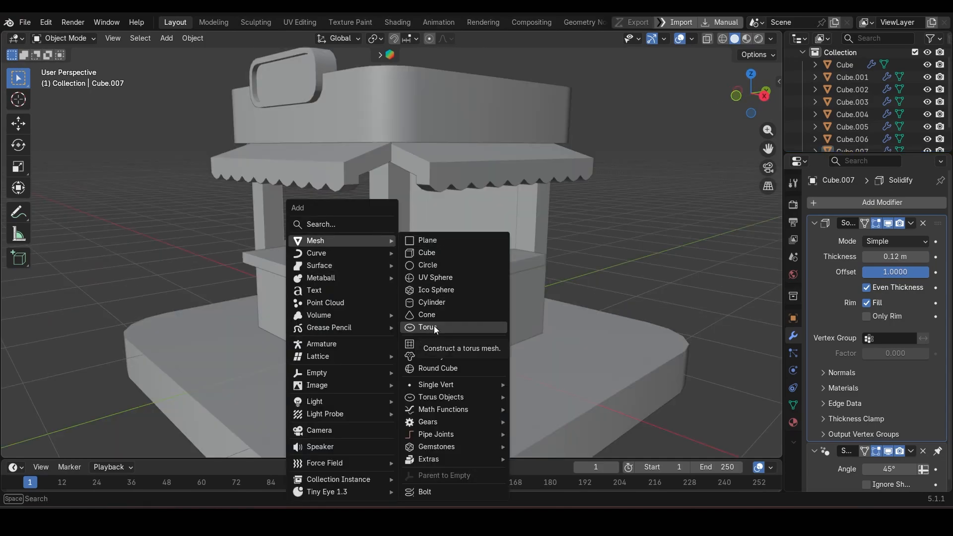
{"action": "left_click", "coordinate": [439, 278]}
{"action": "scroll", "coordinate": [440, 282], "scroll_direction": "down", "scroll_amount": 2}
{"action": "left_click", "coordinate": [166, 310]}
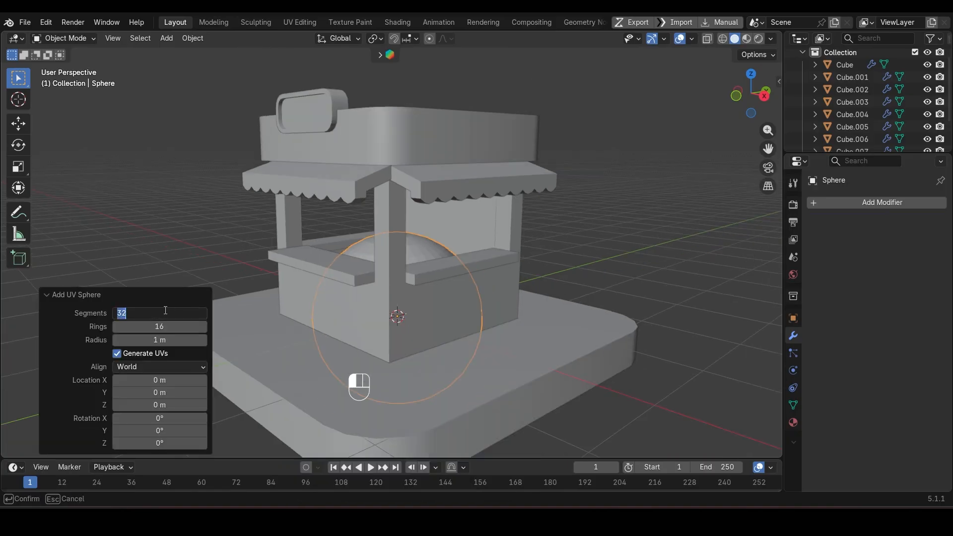
{"action": "key", "text": "Return"}
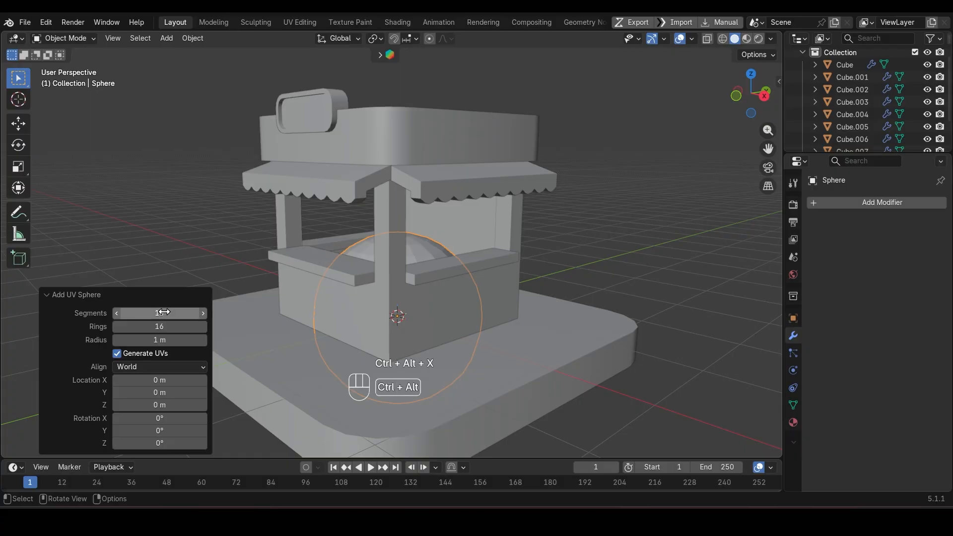
Step: Move the sphere's origin to its lowest point and snap the sphere to the 3D cursor
{"action": "key", "text": "ctrl+alt+x"}
{"action": "key", "text": "ctrl+alt+x"}
{"action": "key", "text": "ctrl+alt+x"}
{"action": "key", "text": "ctrl+alt+x"}
{"action": "key", "text": "ctrl+alt+x"}
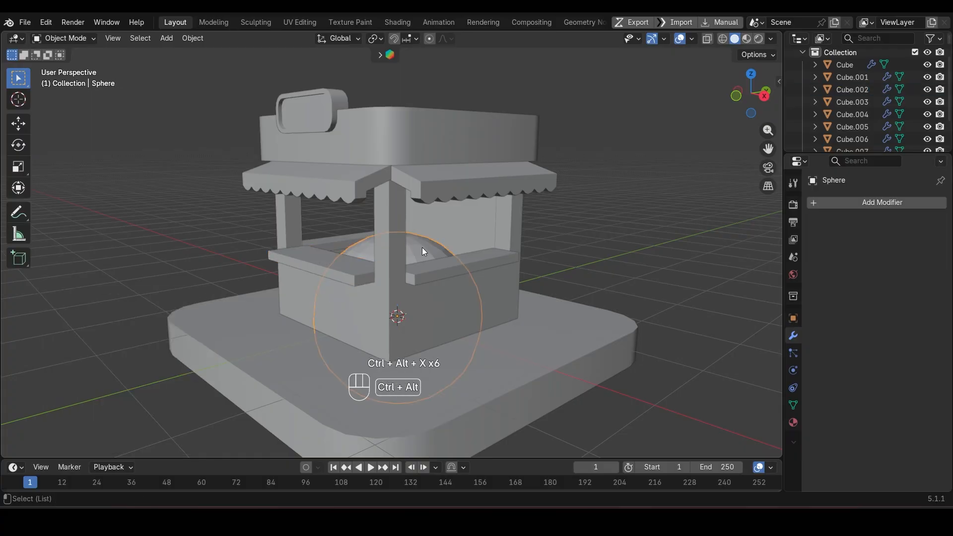
{"action": "key", "text": "ctrl+alt+x"}
{"action": "left_click", "coordinate": [424, 320]}
{"action": "key", "text": "shift+s"}
{"action": "left_click", "coordinate": [422, 219]}
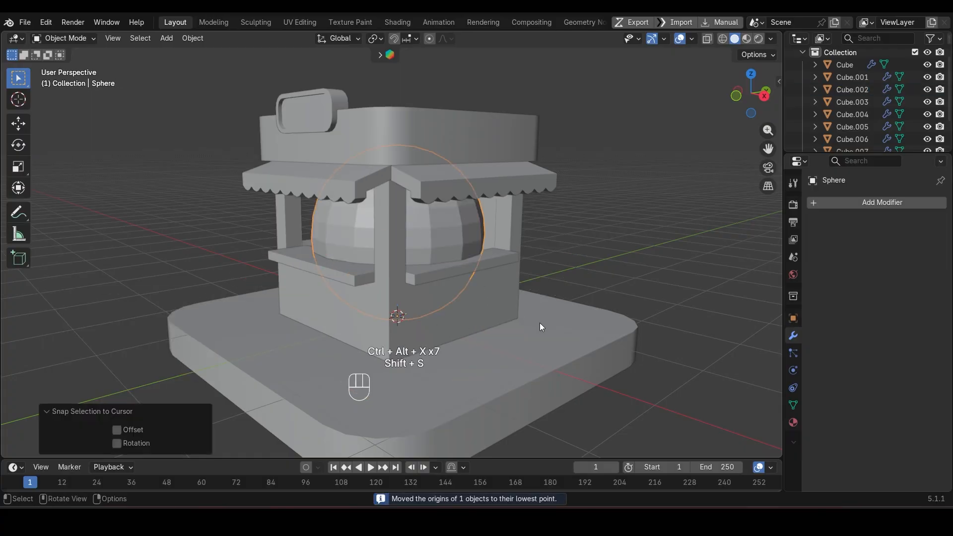
Step: Scale the sphere down uniformly to about 0.614
{"action": "middle_click_drag", "start_coordinate": [540, 324], "coordinate": [564, 324]}
{"action": "key", "text": "s"}
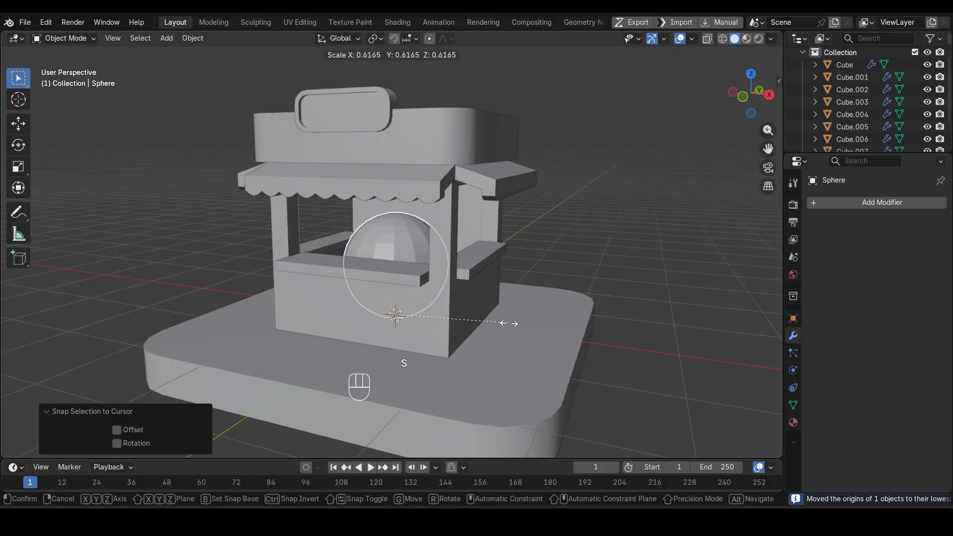
{"action": "left_click", "coordinate": [511, 324]}
Step: Isolate the sphere and raise its top vertex about 0.256 m along Z using smooth proportional editing with a 1.21 m radius
{"action": "key", "text": "slash"}
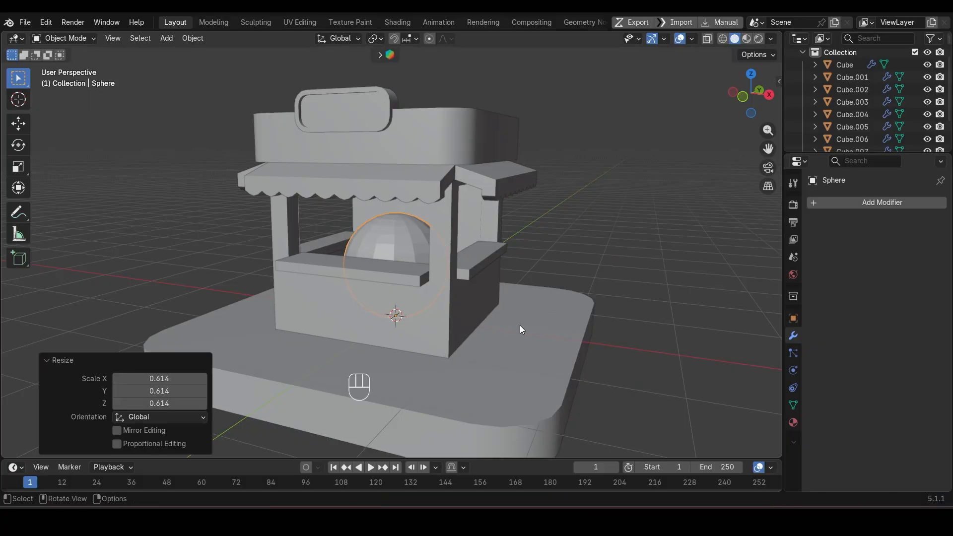
{"action": "key", "text": "Tab"}
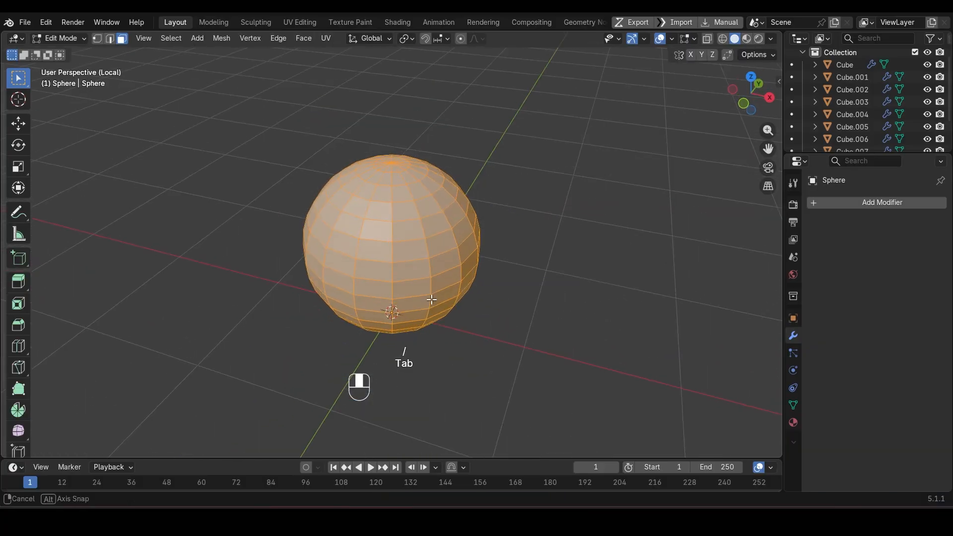
{"action": "left_click", "coordinate": [393, 165]}
{"action": "scroll", "coordinate": [471, 270], "scroll_direction": "down", "scroll_amount": 3}
{"action": "middle_click_drag", "start_coordinate": [446, 286], "coordinate": [447, 258]}
{"action": "key", "text": "g"}
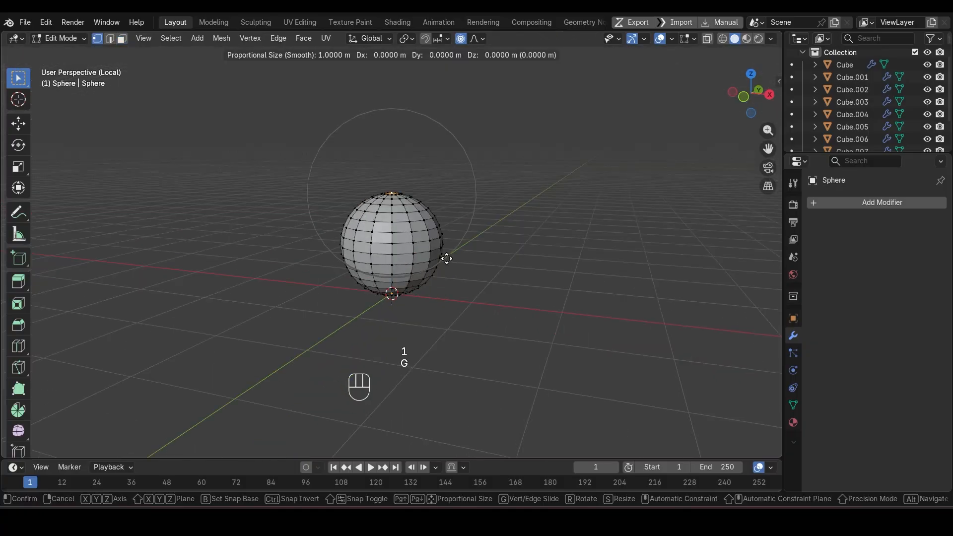
{"action": "key", "text": "z"}
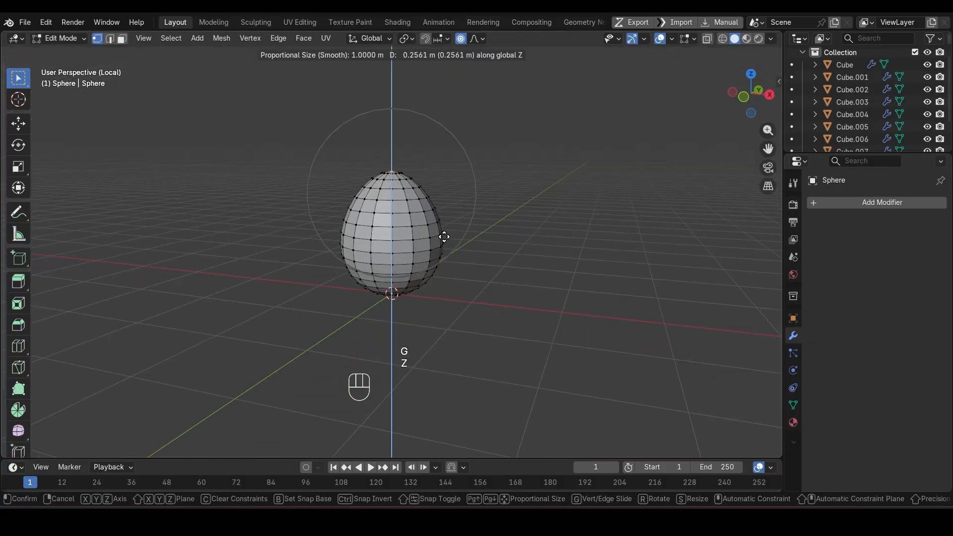
{"action": "scroll", "coordinate": [444, 237], "scroll_direction": "down", "scroll_amount": 2}
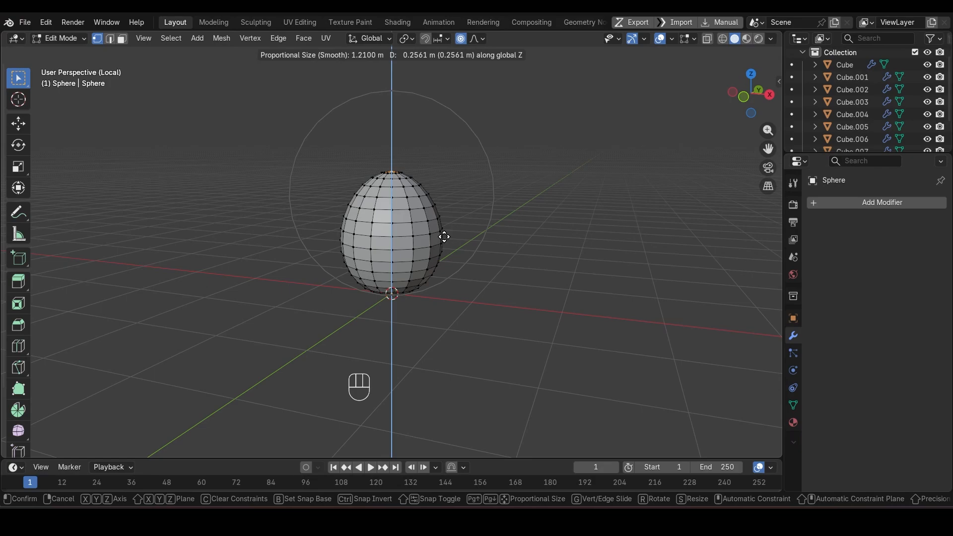
{"action": "left_click", "coordinate": [444, 237]}
Step: Widen the egg's lower part about 1.354 times in X and Y using smooth proportional editing with size 1.46
{"action": "middle_click_drag", "start_coordinate": [438, 289], "coordinate": [472, 340]}
{"action": "key", "text": "s"}
{"action": "key", "text": "shift+z"}
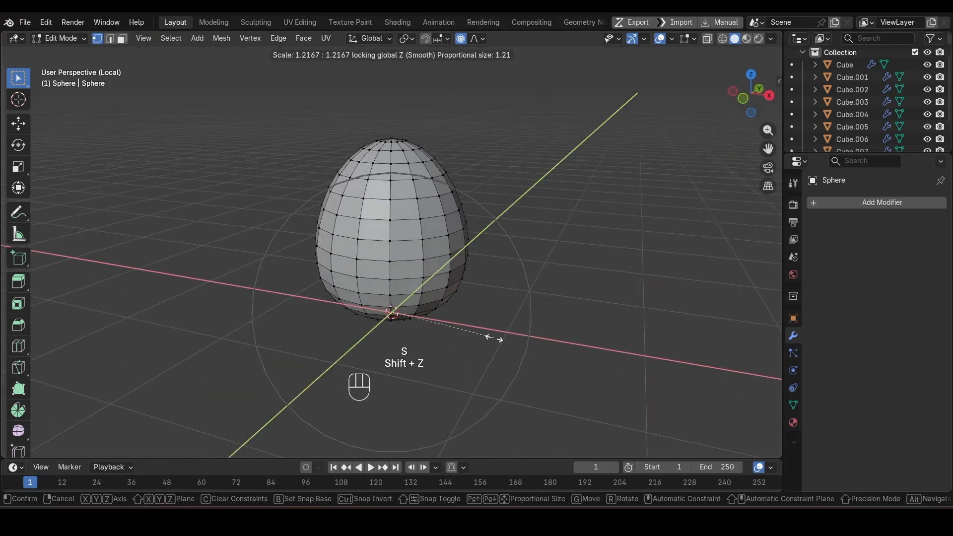
{"action": "scroll", "coordinate": [492, 338], "scroll_direction": "down", "scroll_amount": 2}
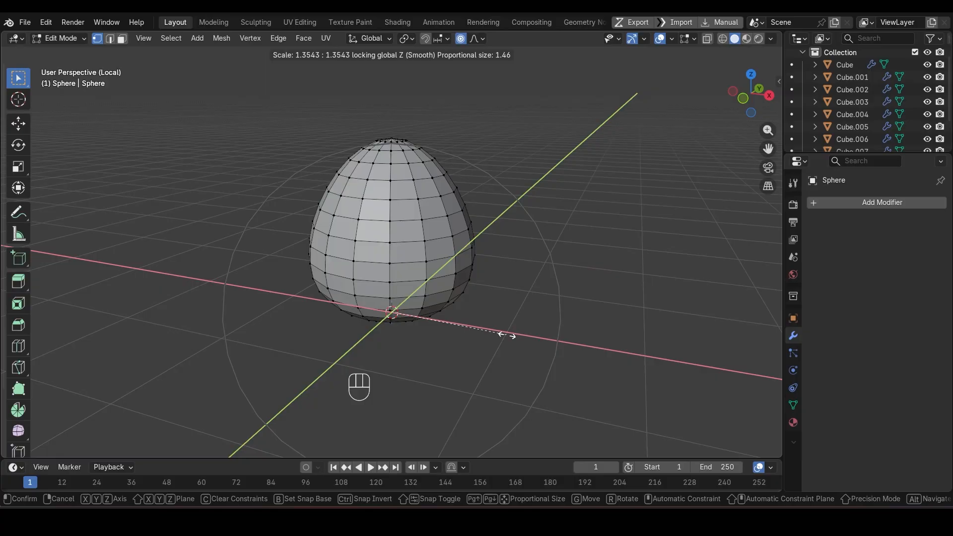
{"action": "left_click", "coordinate": [506, 336]}
Step: Apply the egg's object transform and return to editing its mesh edges
{"action": "key", "text": "2"}
{"action": "key", "text": "Tab"}
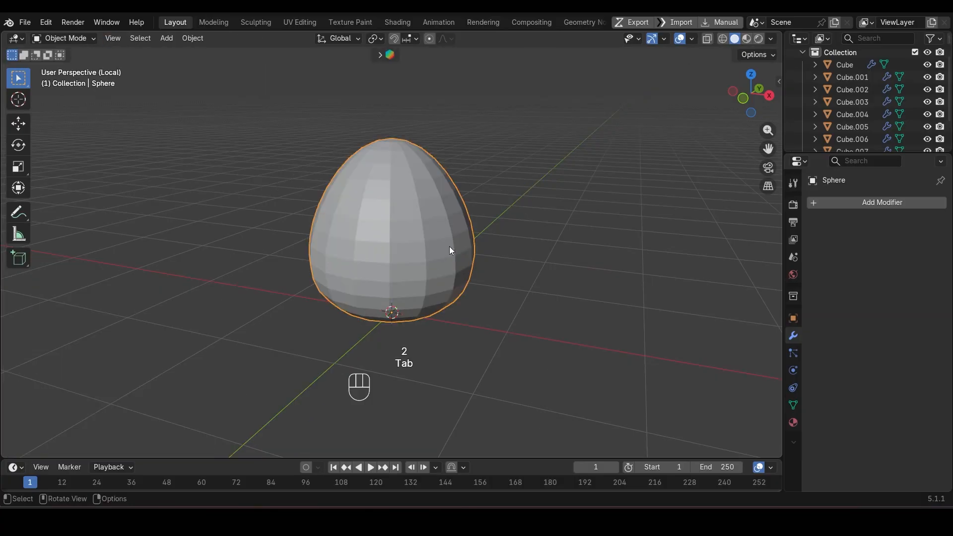
{"action": "key", "text": "ctrl+a"}
{"action": "left_click", "coordinate": [527, 211]}
{"action": "key", "text": "Tab"}
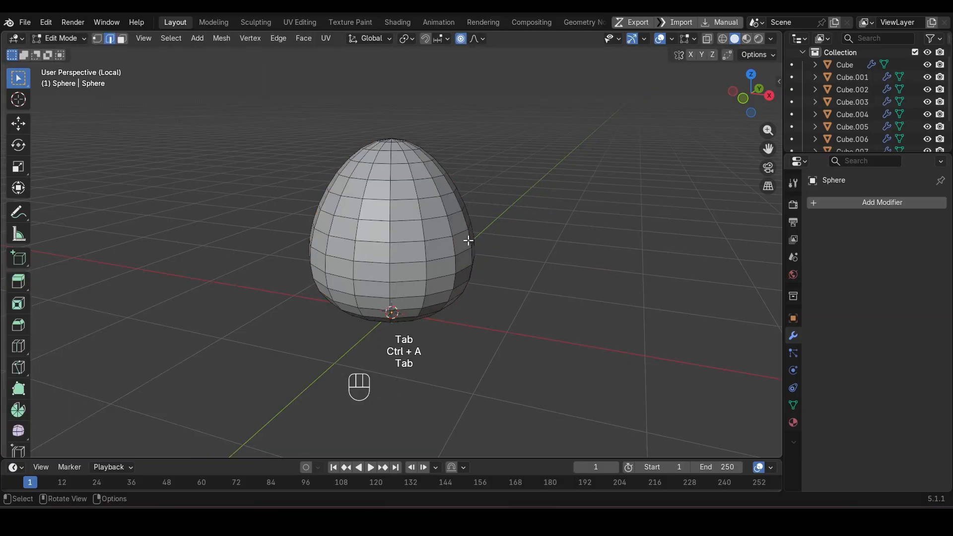
{"action": "scroll", "coordinate": [468, 240], "scroll_direction": "up", "scroll_amount": 1}
{"action": "key", "text": "a"}
{"action": "middle_click_drag", "start_coordinate": [468, 241], "coordinate": [392, 293]}
{"action": "key", "text": "ctrl+z"}
{"action": "key", "text": "ctrl+z"}
{"action": "key", "text": "ctrl+z"}
{"action": "key", "text": "ctrl+z"}
{"action": "key", "text": "ctrl+z"}
Step: Rip the edge loop around the egg's top pole in place and delete the detached cap faces
{"action": "key", "text": "v"}
{"action": "key", "text": "Escape"}
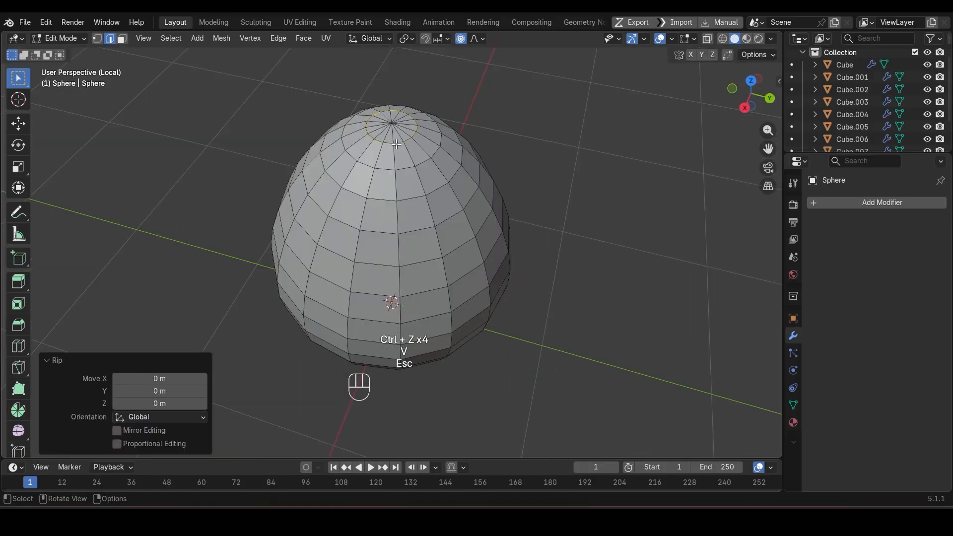
{"action": "key", "text": "3"}
{"action": "key", "text": "l"}
{"action": "key", "text": "Delete"}
{"action": "left_click", "coordinate": [392, 136]}
{"action": "middle_click_drag", "start_coordinate": [439, 228], "coordinate": [443, 121]}
{"action": "scroll", "coordinate": [388, 343], "scroll_direction": "up", "scroll_amount": 2}
{"action": "middle_click_drag", "start_coordinate": [389, 341], "coordinate": [387, 256], "text": "shift"}
{"action": "scroll", "coordinate": [383, 249], "scroll_direction": "up", "scroll_amount": 2}
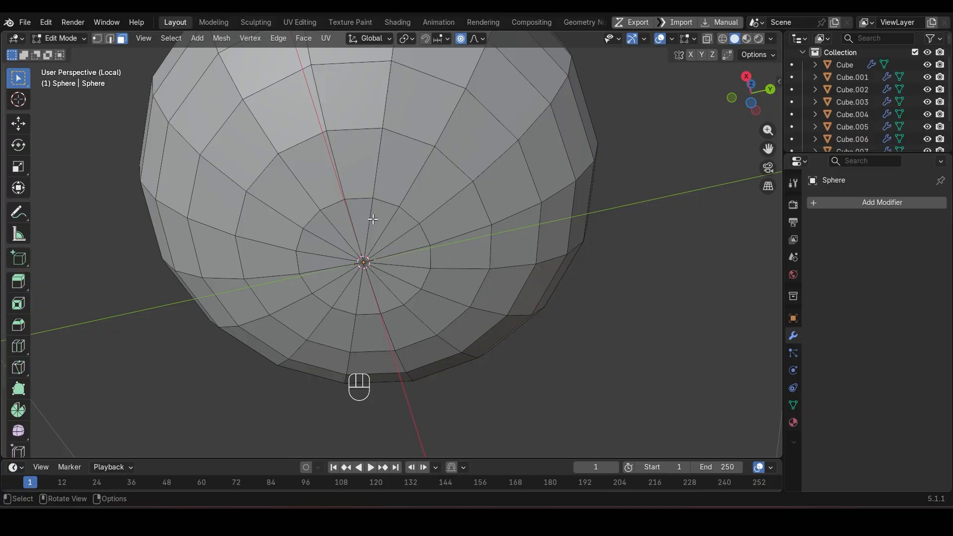
{"action": "left_click", "coordinate": [381, 197], "text": "alt"}
{"action": "key", "text": "2"}
{"action": "key", "text": "ctrl+r"}
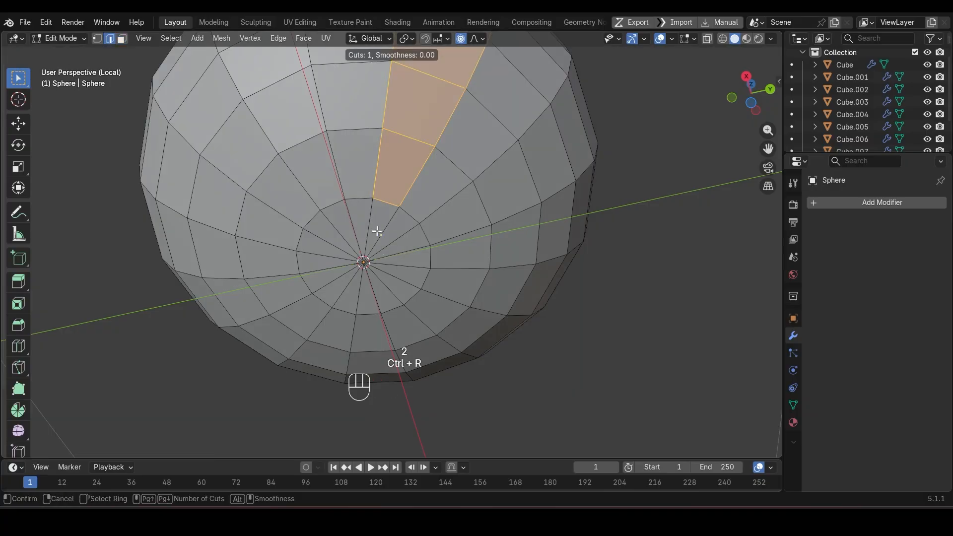
{"action": "key", "text": "Escape"}
Step: Bevel the edge loop around the egg's bottom pole with 2 segments and about 0.0316 m width, affecting edges
{"action": "left_click", "coordinate": [423, 228], "text": "alt"}
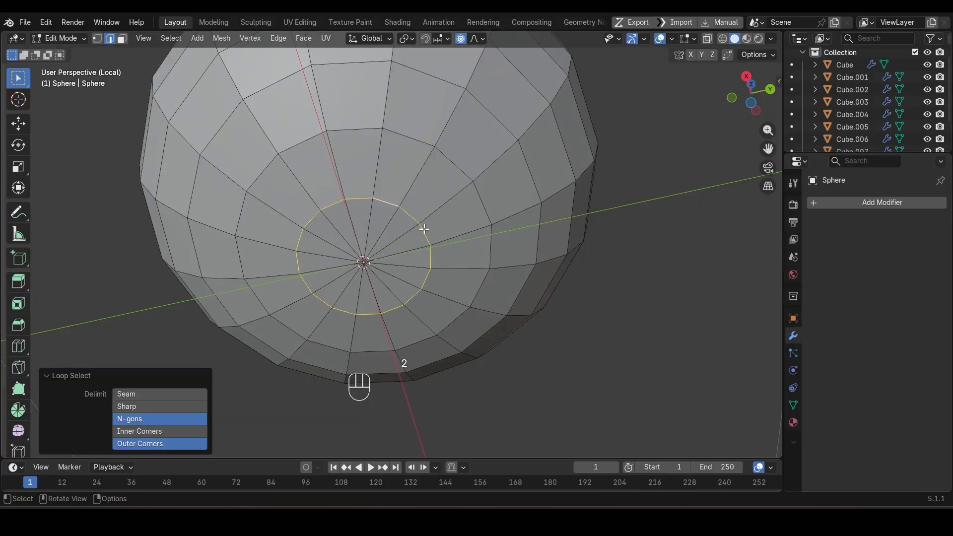
{"action": "middle_click_drag", "start_coordinate": [423, 228], "coordinate": [459, 230]}
{"action": "key", "text": "ctrl+shift+b"}
{"action": "left_click", "coordinate": [480, 230]}
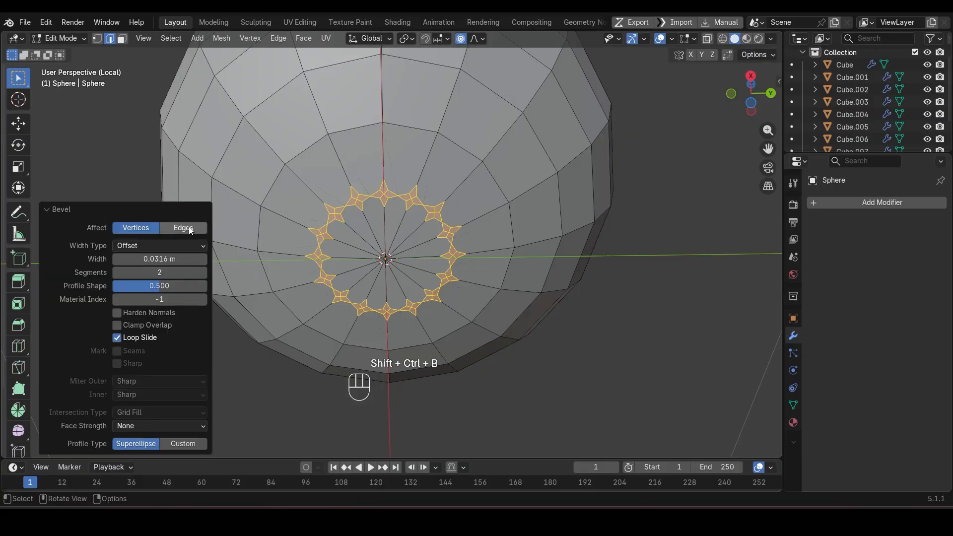
{"action": "left_click", "coordinate": [189, 226]}
{"action": "key", "text": "ctrl+z"}
Step: Edge-slide the innermost bevel loop toward the bottom pole by a factor of about 0.51
{"action": "key", "text": "g"}
{"action": "key", "text": "g"}
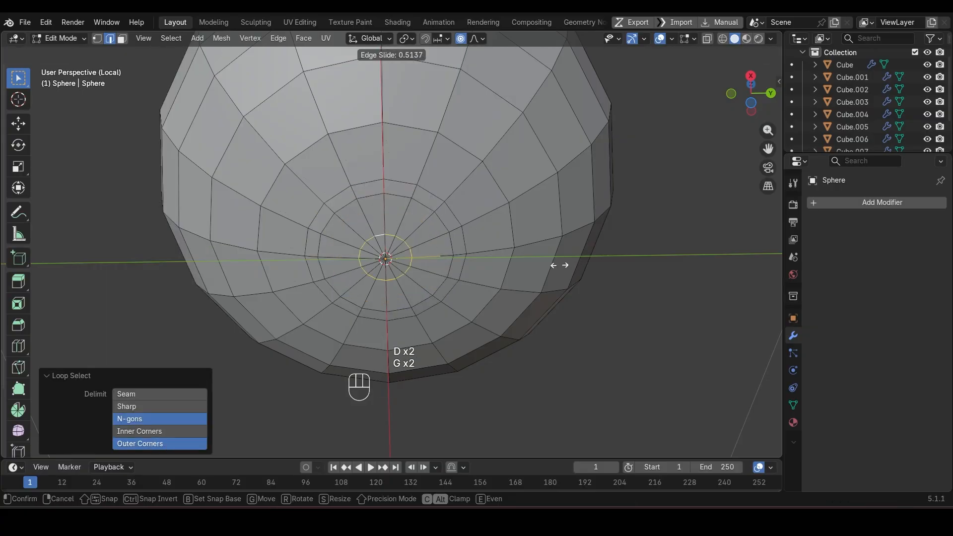
{"action": "left_click", "coordinate": [553, 263]}
Step: Slide the middle bevel loop inward by a factor of about -0.41 and dissolve it
{"action": "left_click", "coordinate": [440, 217], "text": "alt"}
{"action": "key", "text": "g"}
{"action": "key", "text": "g"}
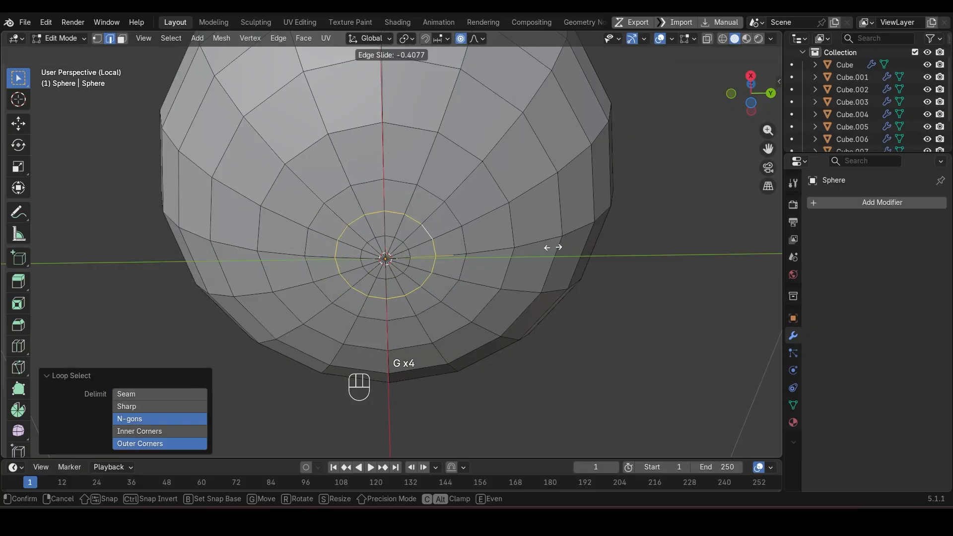
{"action": "left_click", "coordinate": [553, 247]}
{"action": "key", "text": "ctrl+x"}
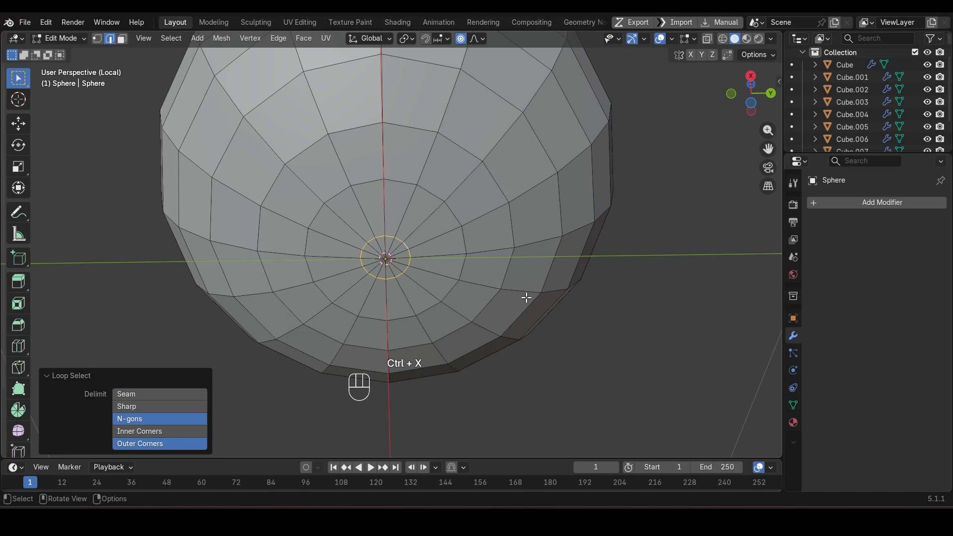
Step: Edge-slide the remaining small loop closer to the bottom pole by a factor of -0.334
{"action": "key", "text": "g"}
{"action": "key", "text": "g"}
{"action": "left_click", "coordinate": [512, 297]}
Step: Rip the small loop around the bottom pole in place and delete the detached faces inside it
{"action": "key", "text": "c"}
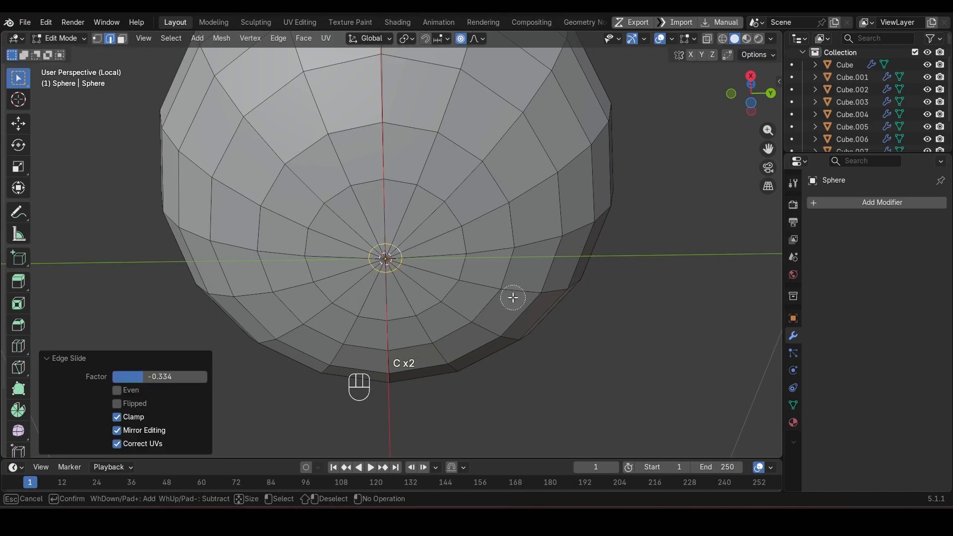
{"action": "key", "text": "Escape"}
{"action": "key", "text": "v"}
{"action": "key", "text": "Escape"}
{"action": "key", "text": "3"}
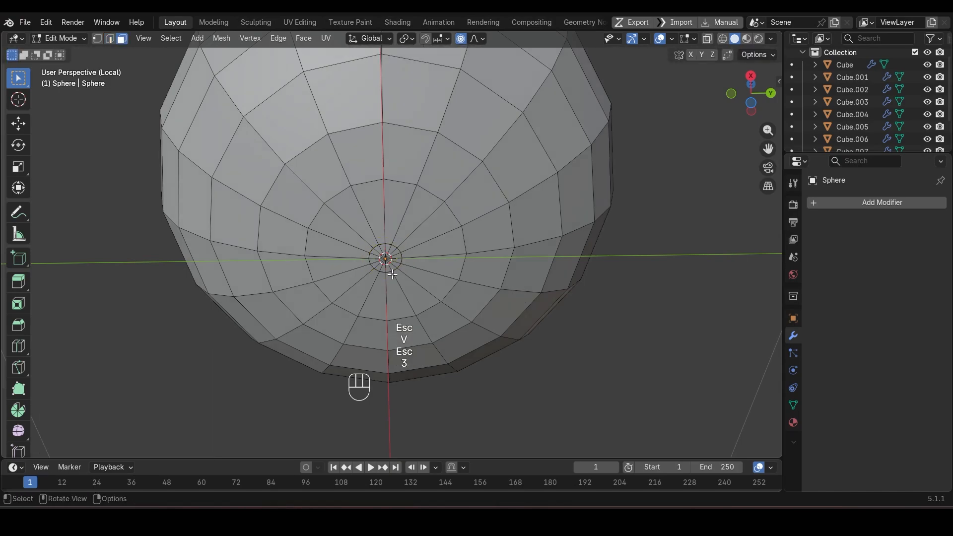
{"action": "key", "text": "Delete"}
{"action": "left_click", "coordinate": [389, 268]}
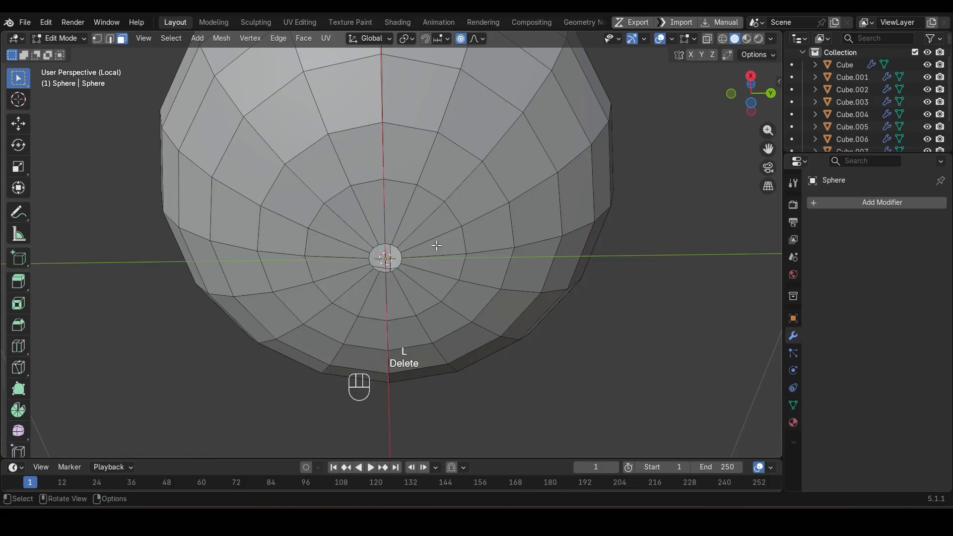
Step: Poke all of the egg's faces and convert the resulting triangles to quads to form a diamond grid
{"action": "middle_click_drag", "start_coordinate": [436, 245], "coordinate": [416, 332]}
{"action": "scroll", "coordinate": [416, 331], "scroll_direction": "down", "scroll_amount": 1}
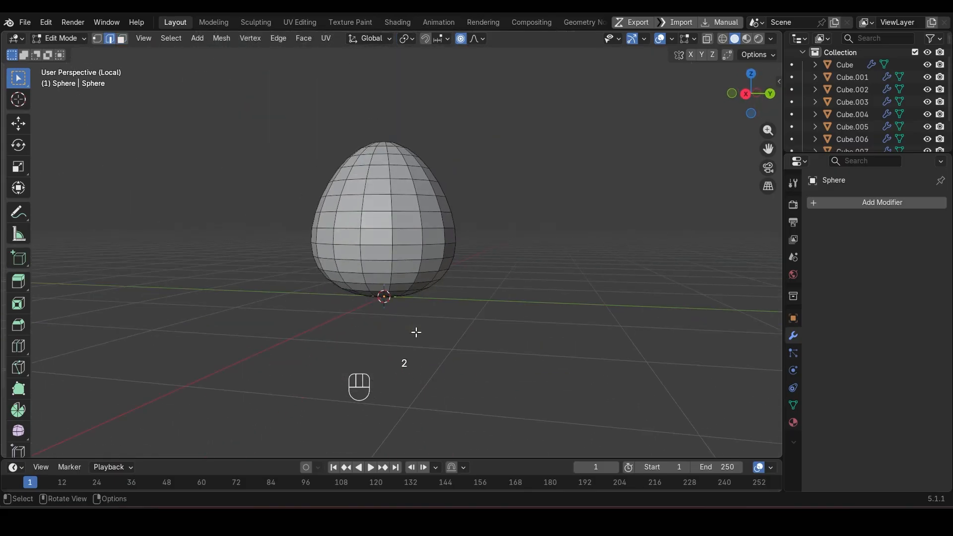
{"action": "scroll", "coordinate": [416, 332], "scroll_direction": "up", "scroll_amount": 1}
{"action": "key", "text": "a"}
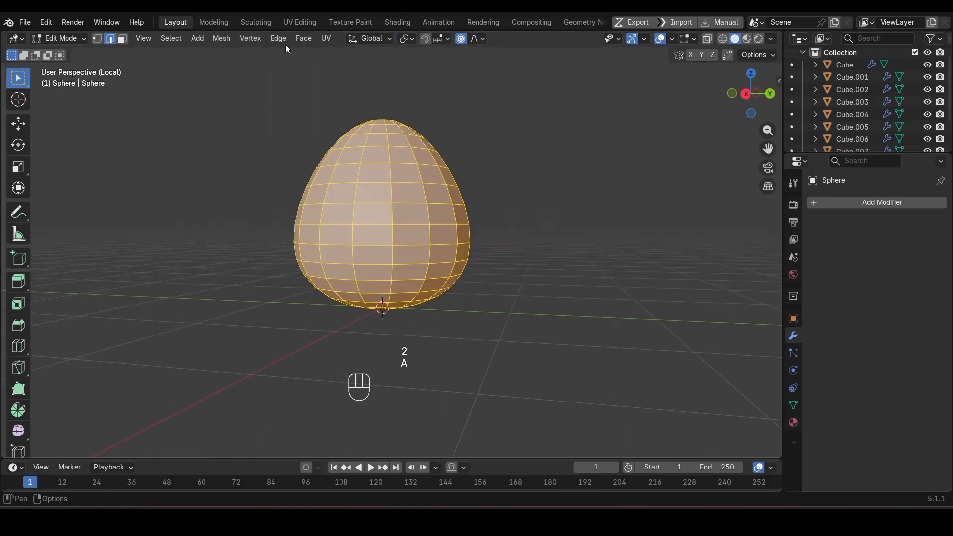
{"action": "key", "text": "ctrl+f"}
{"action": "left_click", "coordinate": [344, 105]}
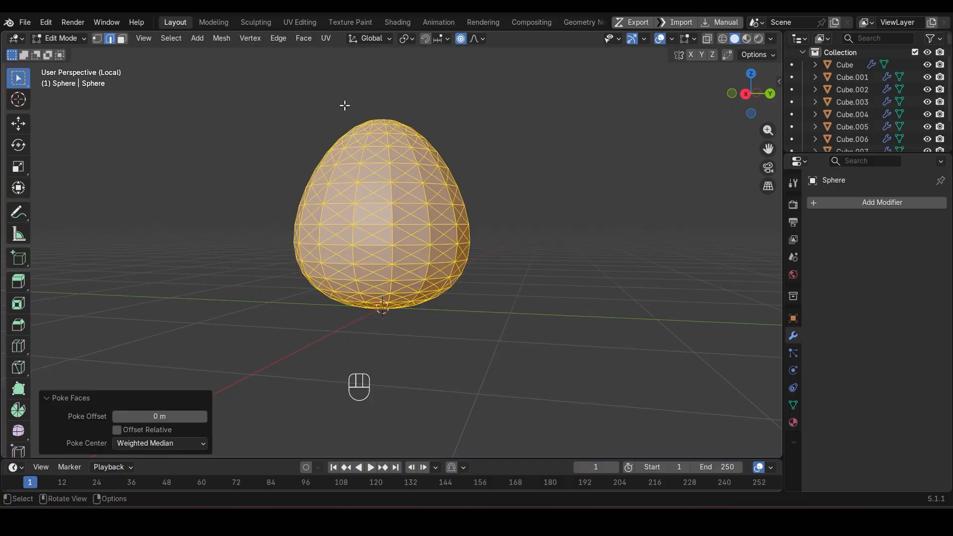
{"action": "key", "text": "alt+j"}
{"action": "scroll", "coordinate": [447, 245], "scroll_direction": "up", "scroll_amount": 2}
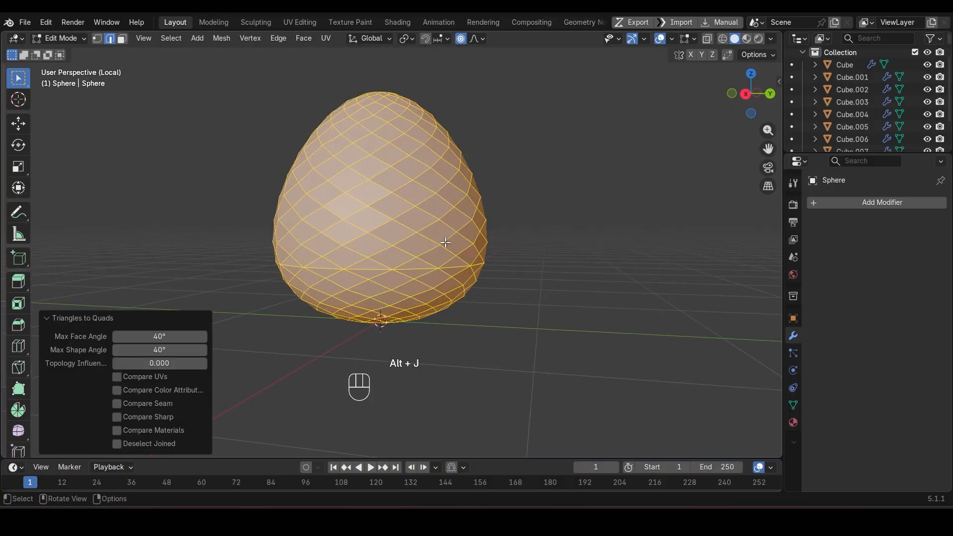
Step: Select the leftover horizontal edge ring around the egg's lower half and dissolve it
{"action": "middle_click_drag", "start_coordinate": [447, 246], "coordinate": [408, 243]}
{"action": "left_click", "coordinate": [358, 231], "text": "alt"}
{"action": "middle_click_drag", "start_coordinate": [348, 232], "coordinate": [462, 255]}
{"action": "left_click", "coordinate": [370, 272], "text": "ctrl+shift"}
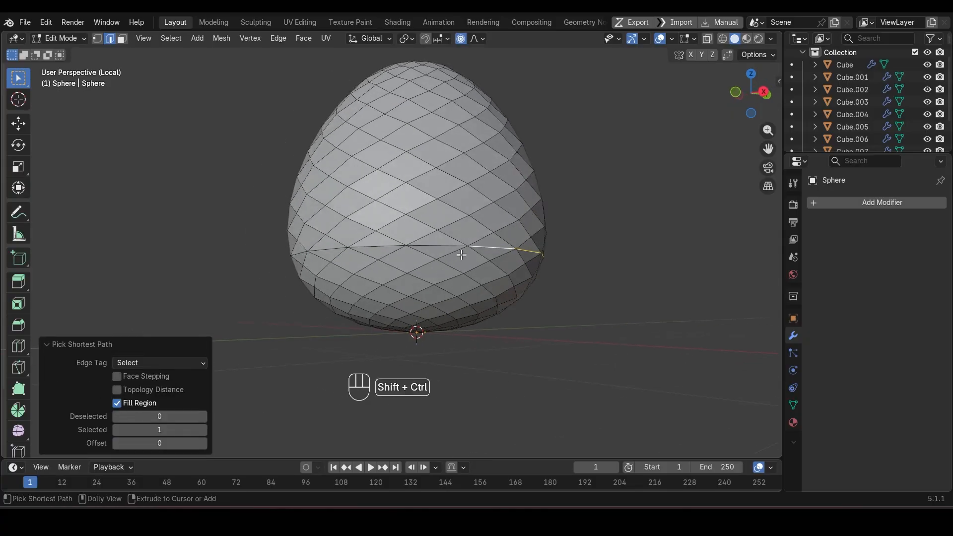
{"action": "middle_click_drag", "start_coordinate": [371, 242], "coordinate": [427, 256]}
{"action": "key", "text": "ctrl+z"}
{"action": "left_click", "coordinate": [382, 250], "text": "ctrl+shift"}
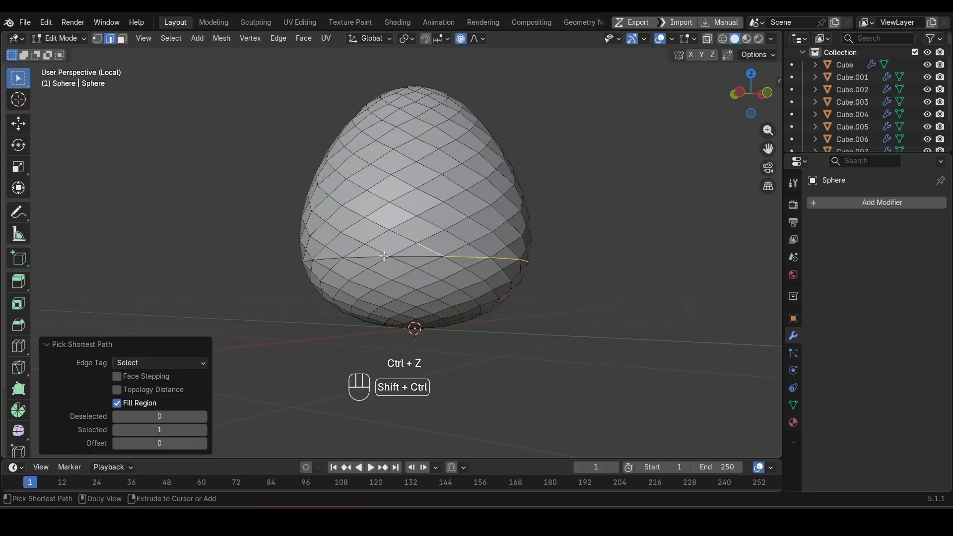
{"action": "key", "text": "ctrl+z"}
{"action": "left_click", "coordinate": [364, 256], "text": "ctrl+shift"}
{"action": "middle_click_drag", "start_coordinate": [377, 295], "coordinate": [435, 266]}
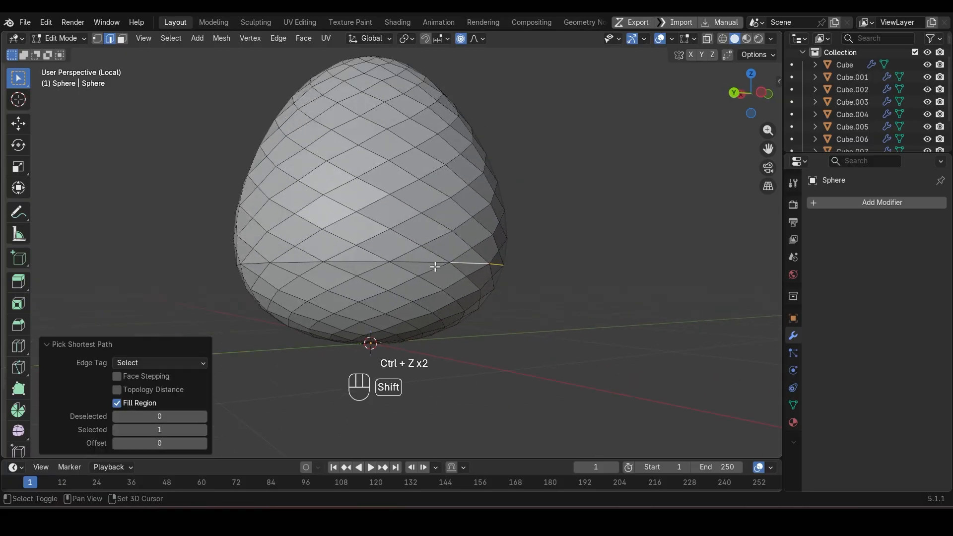
{"action": "middle_click_drag", "start_coordinate": [302, 261], "coordinate": [434, 279]}
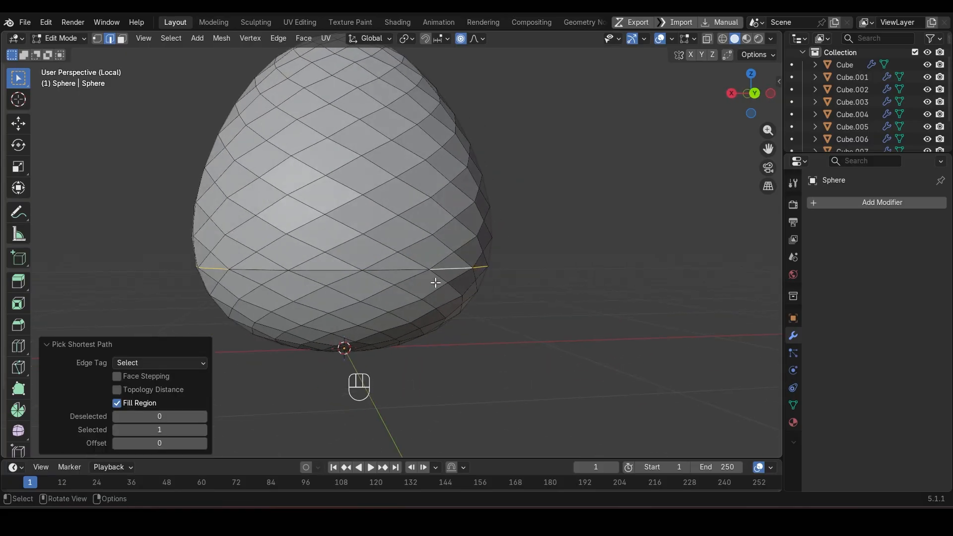
{"action": "left_click", "coordinate": [368, 272], "text": "ctrl+shift"}
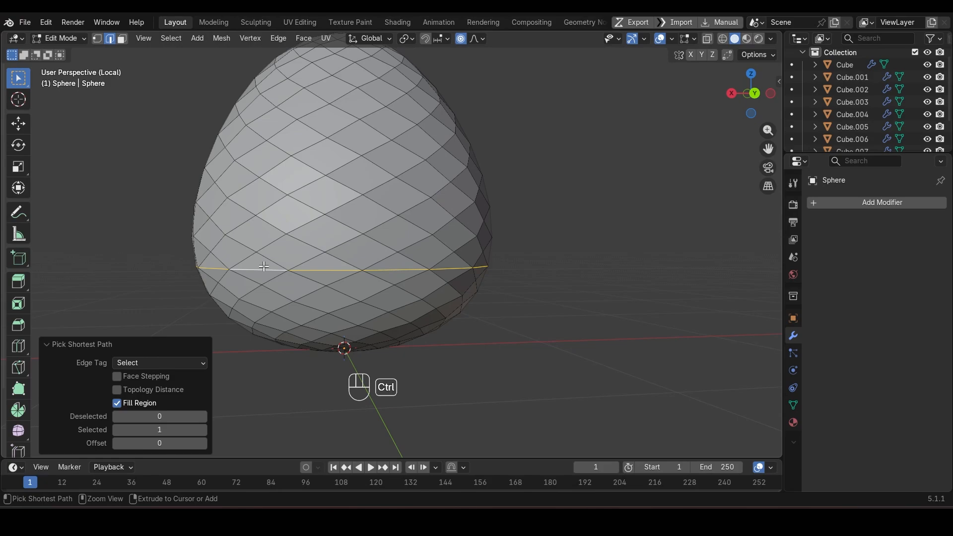
{"action": "key", "text": "ctrl+x"}
Step: Inset all diamond faces of the egg individually by about 0.0153 m
{"action": "middle_click_drag", "start_coordinate": [441, 283], "coordinate": [526, 290]}
{"action": "key", "text": "3"}
{"action": "key", "text": "a"}
{"action": "key", "text": "i"}
{"action": "key", "text": "i"}
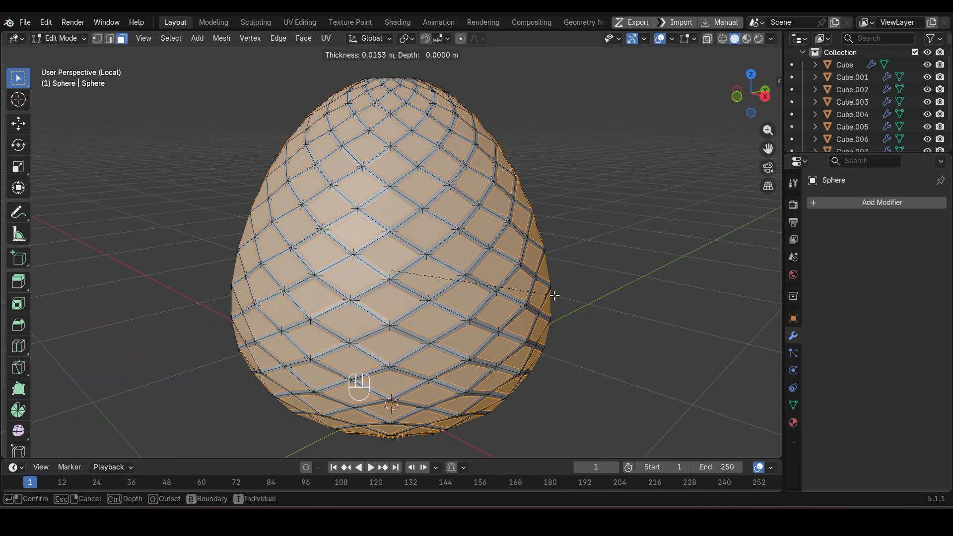
{"action": "left_click", "coordinate": [554, 295]}
Step: Extrude the inset diamond faces in place and fatten them outward by about 0.0216 m
{"action": "key", "text": "e"}
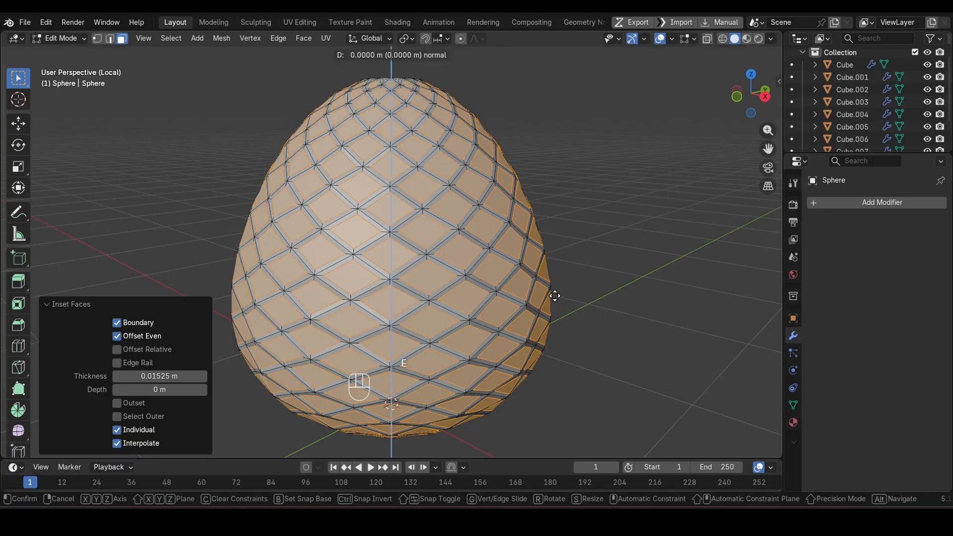
{"action": "key", "text": "Escape"}
{"action": "key", "text": "alt+s"}
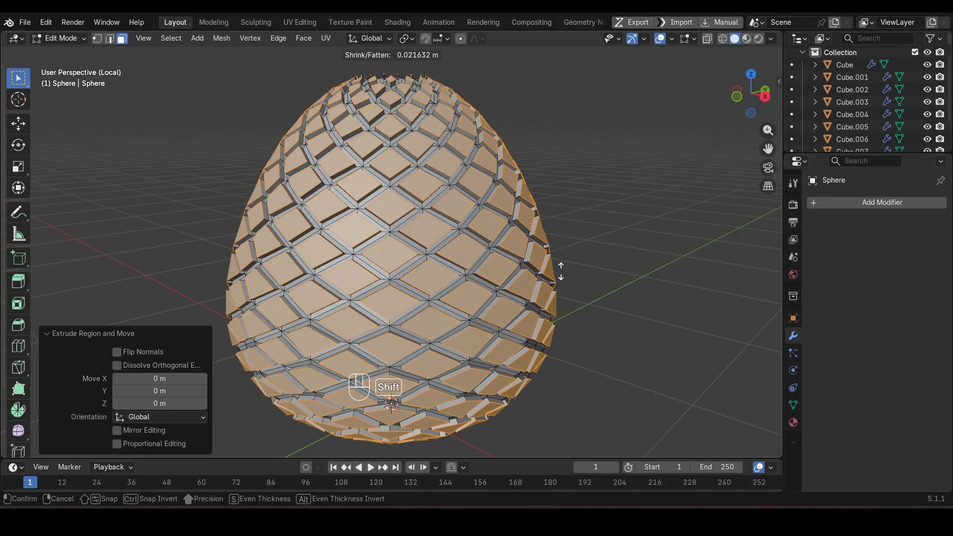
{"action": "left_click", "coordinate": [561, 271]}
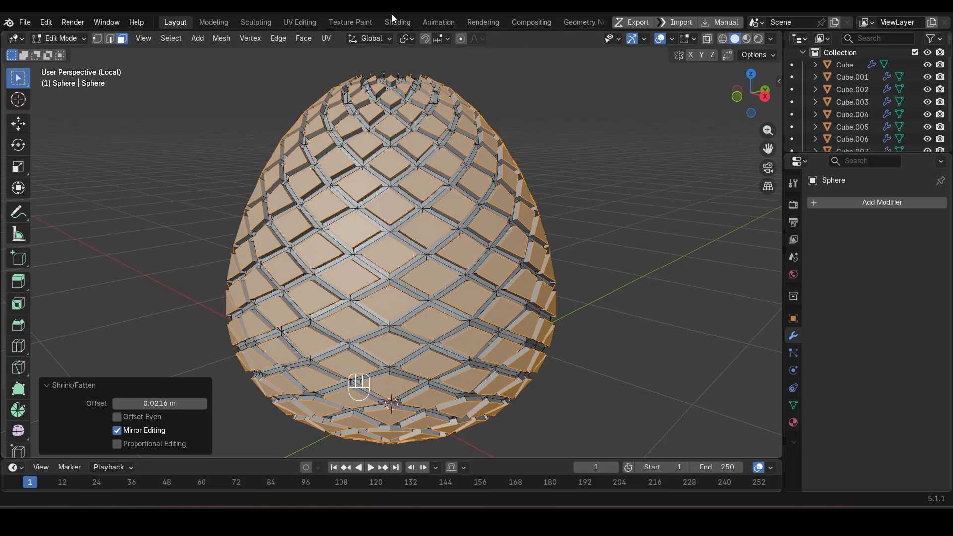
Step: Set the pivot point to individual origins and scale the raised diamond faces to about 0.83
{"action": "left_click", "coordinate": [405, 40]}
{"action": "left_click", "coordinate": [431, 96]}
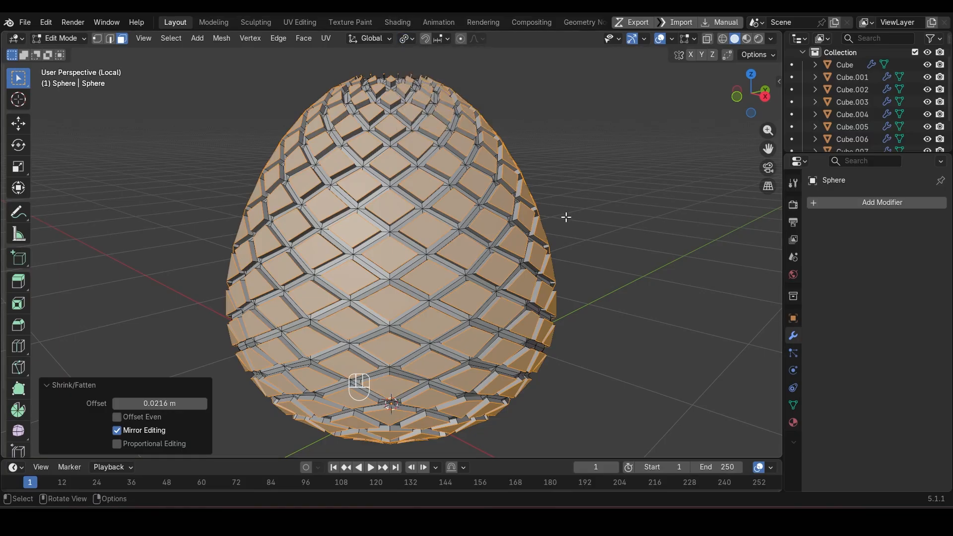
{"action": "key", "text": "s"}
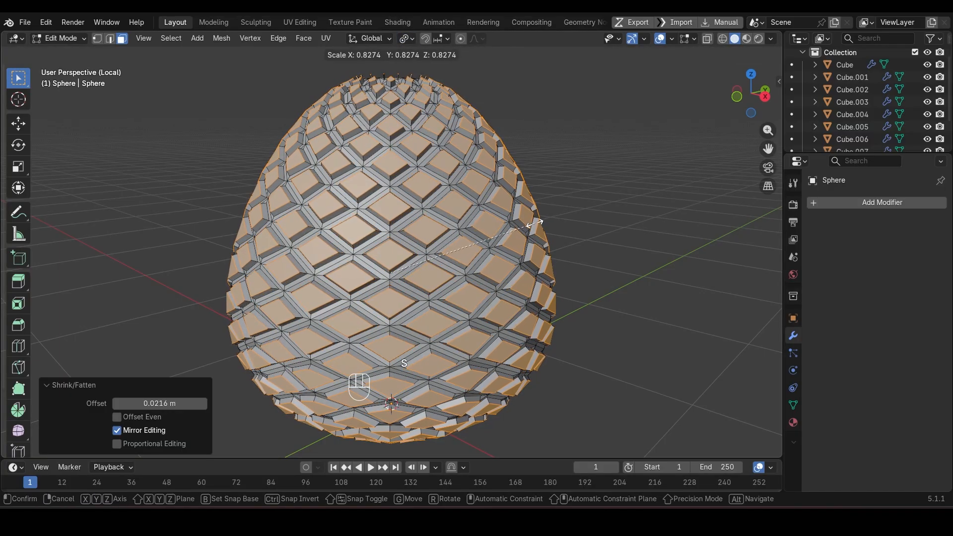
{"action": "left_click", "coordinate": [527, 226]}
Step: Return to object mode and shade the egg auto smooth at 30°
{"action": "key", "text": "Tab"}
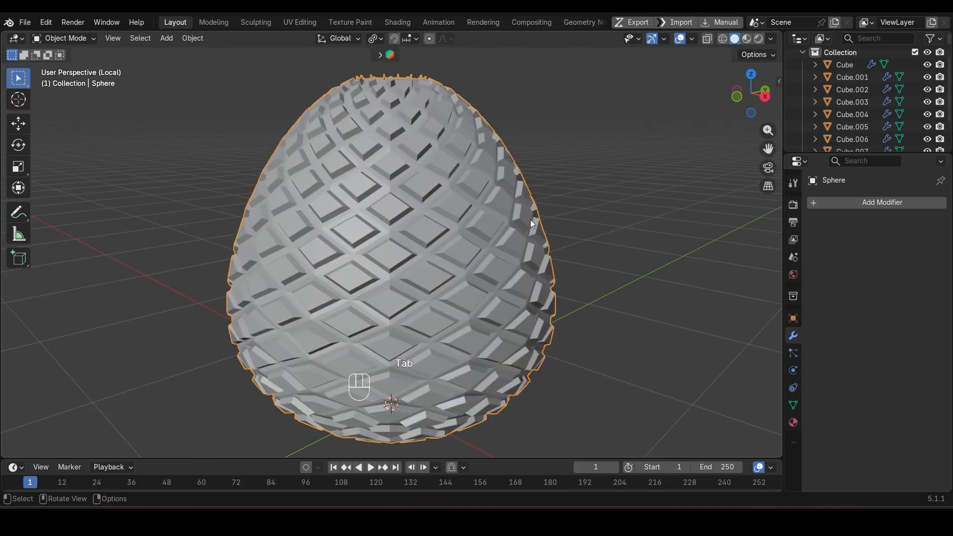
{"action": "scroll", "coordinate": [530, 219], "scroll_direction": "down", "scroll_amount": 1}
{"action": "right_click", "coordinate": [530, 219]}
{"action": "left_click", "coordinate": [524, 183]}
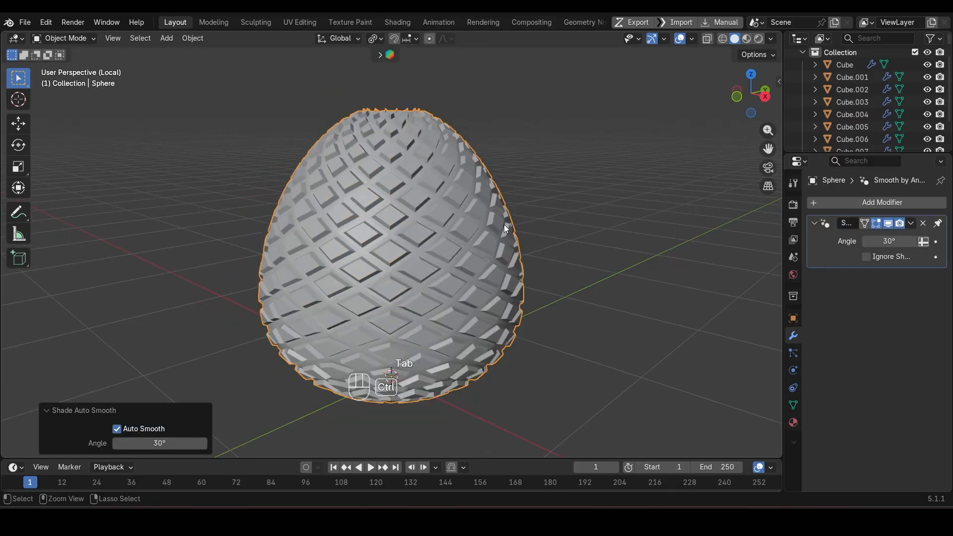
Step: Try a level 1 subdivision on the egg
{"action": "key", "text": "ctrl+1"}
{"action": "scroll", "coordinate": [489, 236], "scroll_direction": "down", "scroll_amount": 2}
{"action": "key", "text": "ctrl+z"}
Step: Try a two-segment bevel of about 0.0066 m on the raised diamond faces in edit mode and undo it
{"action": "middle_click_drag", "start_coordinate": [489, 236], "coordinate": [423, 246]}
{"action": "key", "text": "Tab"}
{"action": "scroll", "coordinate": [423, 246], "scroll_direction": "up", "scroll_amount": 3}
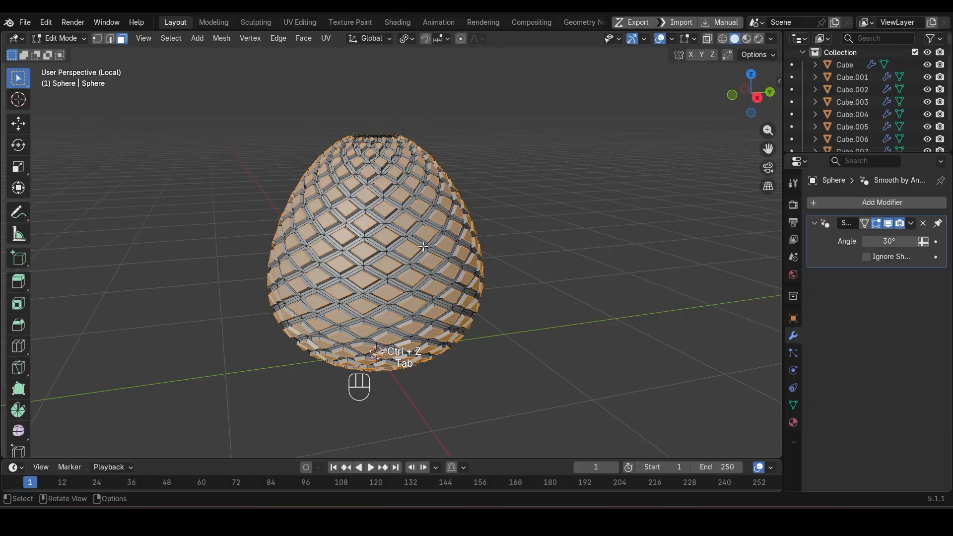
{"action": "scroll", "coordinate": [423, 246], "scroll_direction": "up", "scroll_amount": 2}
{"action": "key", "text": "ctrl+b"}
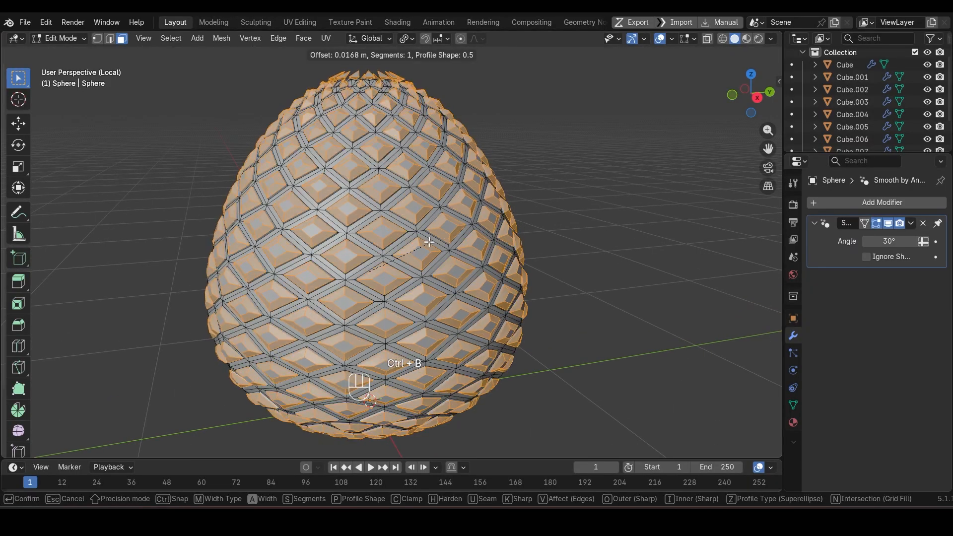
{"action": "scroll", "coordinate": [426, 242], "scroll_direction": "up", "scroll_amount": 1}
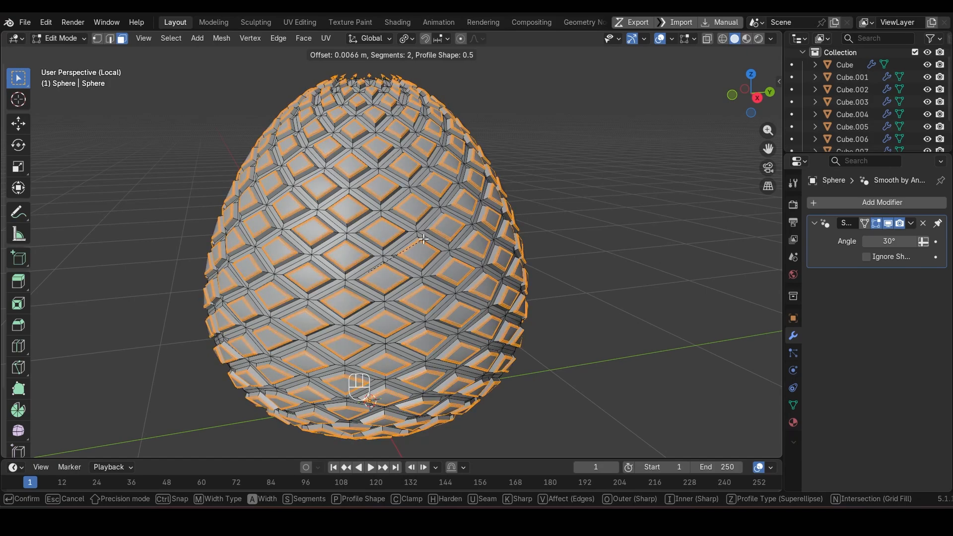
{"action": "left_click", "coordinate": [423, 240]}
{"action": "scroll", "coordinate": [435, 158], "scroll_direction": "up", "scroll_amount": 2}
{"action": "middle_click_drag", "start_coordinate": [436, 155], "coordinate": [458, 238], "text": "shift"}
{"action": "scroll", "coordinate": [427, 247], "scroll_direction": "up", "scroll_amount": 5}
{"action": "key", "text": "ctrl+z"}
Step: Bevel the raised diamond faces by about 0.004 m with two segments and overlap clamping
{"action": "scroll", "coordinate": [452, 237], "scroll_direction": "up", "scroll_amount": 2}
{"action": "key", "text": "ctrl+b"}
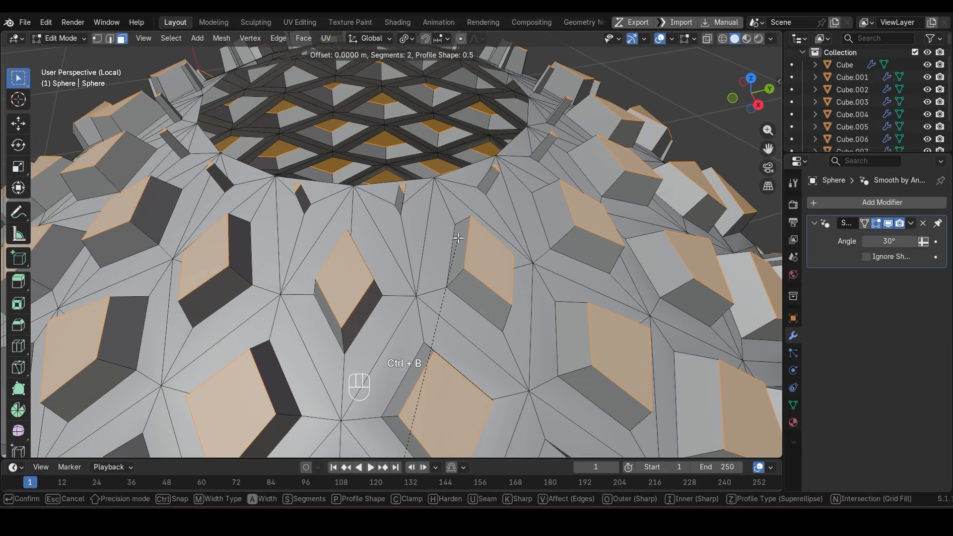
{"action": "key", "text": "c"}
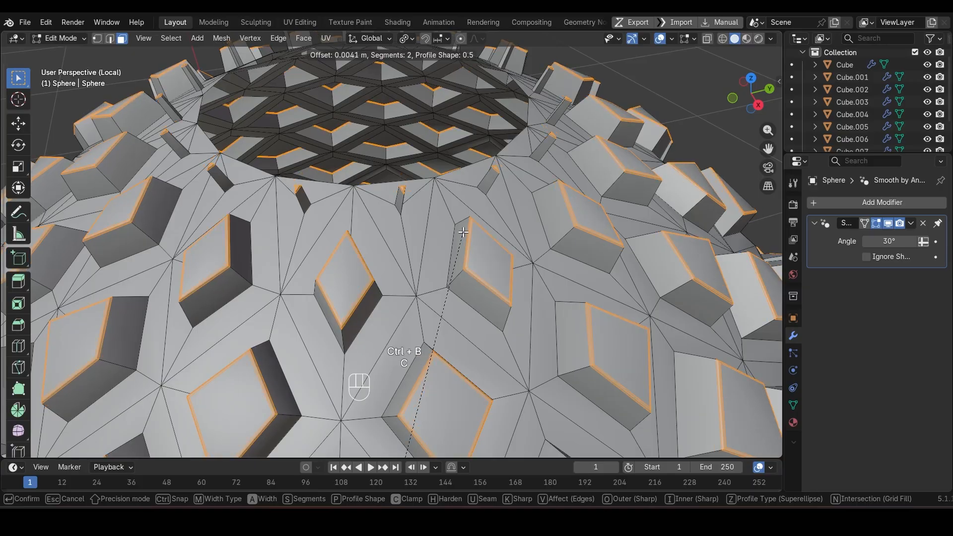
{"action": "left_click", "coordinate": [465, 231]}
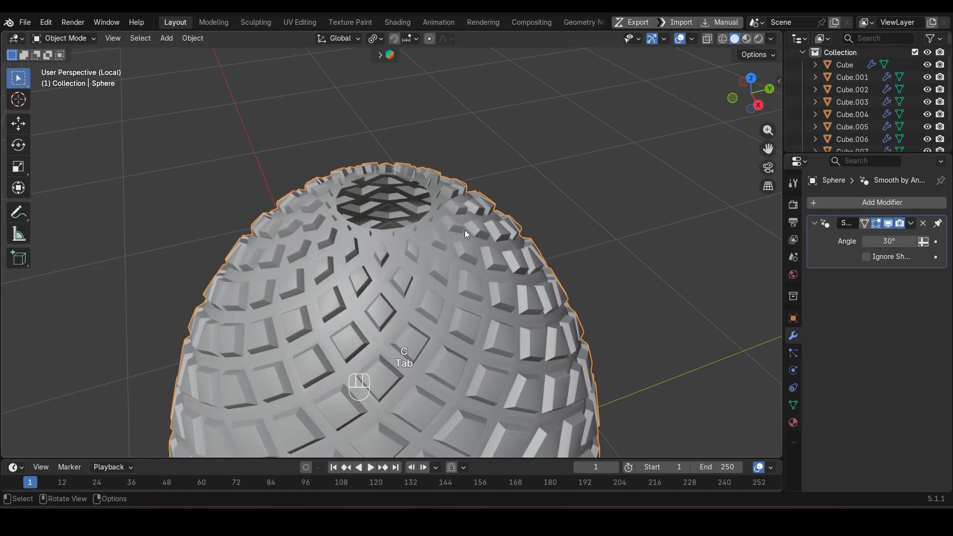
Step: Select the cap of faces around the egg's bottom pole out to a clean diamond boundary and delete those faces
{"action": "key", "text": "KP_1"}
{"action": "key", "text": "shift+z"}
{"action": "key", "text": "1"}
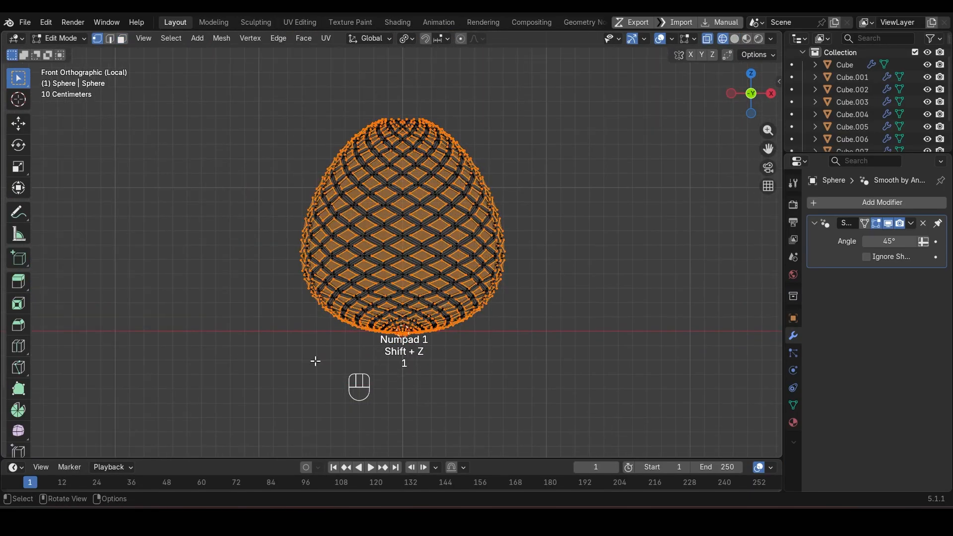
{"action": "mouse_move", "coordinate": [314, 395]}
{"action": "left_mouse_down"}
{"action": "mouse_move", "coordinate": [570, 323]}
{"action": "mouse_move", "coordinate": [576, 309]}
{"action": "left_mouse_up"}
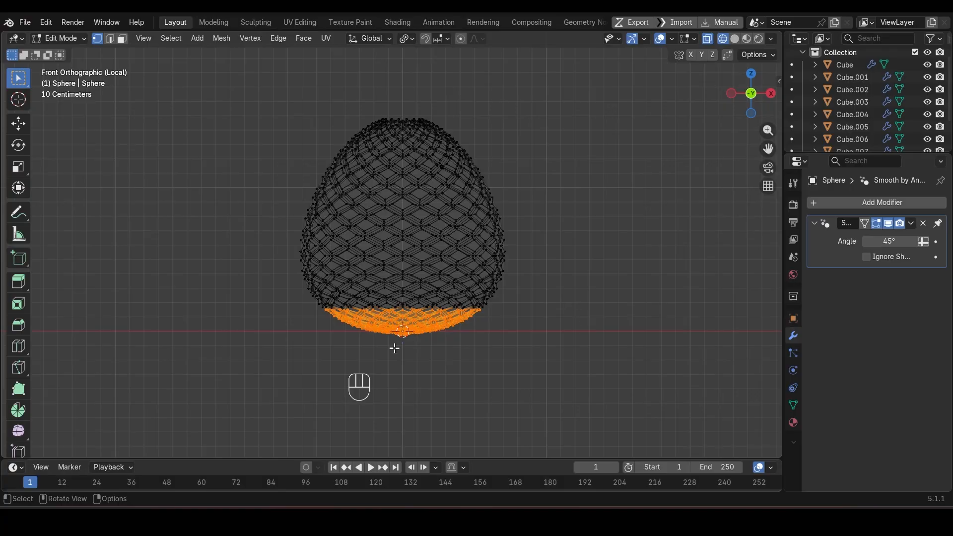
{"action": "left_click_drag", "start_coordinate": [309, 386], "coordinate": [503, 318], "text": "ctrl"}
{"action": "left_click_drag", "start_coordinate": [375, 370], "coordinate": [506, 326]}
{"action": "left_click_drag", "start_coordinate": [323, 357], "coordinate": [498, 325]}
{"action": "key", "text": "3"}
{"action": "key", "text": "shift+z"}
{"action": "middle_click_drag", "start_coordinate": [498, 325], "coordinate": [482, 232]}
{"action": "scroll", "coordinate": [457, 282], "scroll_direction": "up", "scroll_amount": 5}
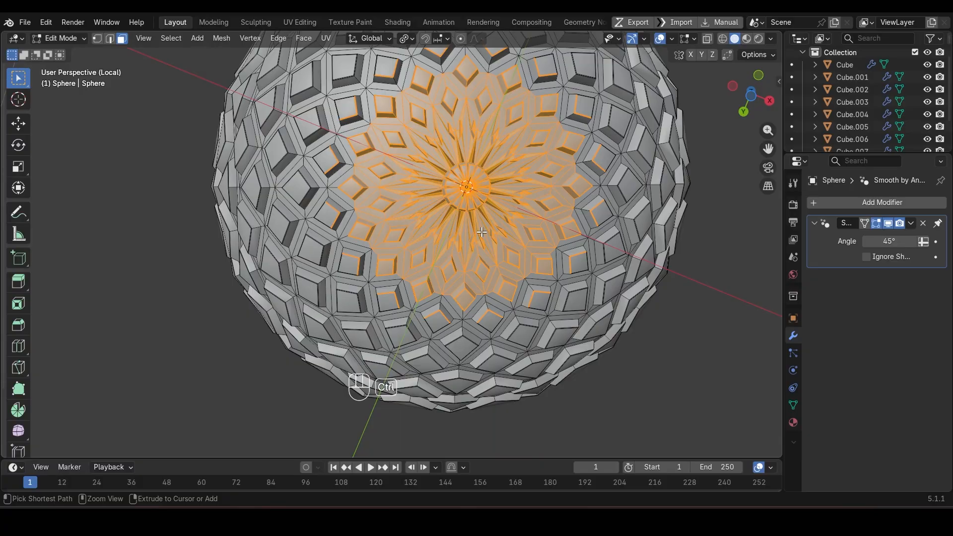
{"action": "key", "text": "ctrl+KP_Subtract"}
{"action": "key", "text": "ctrl+KP_Add"}
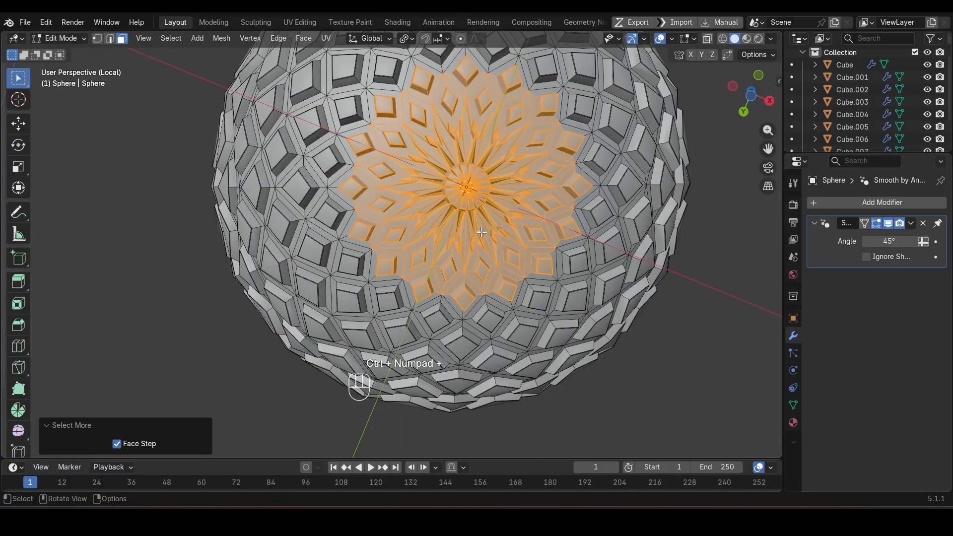
{"action": "key", "text": "Delete"}
{"action": "left_click", "coordinate": [483, 234]}
{"action": "scroll", "coordinate": [483, 233], "scroll_direction": "down", "scroll_amount": 3}
Step: Delete the ring of faces around the egg's top opening, including its raised scales, and return to object mode
{"action": "middle_click_drag", "start_coordinate": [483, 232], "coordinate": [491, 378]}
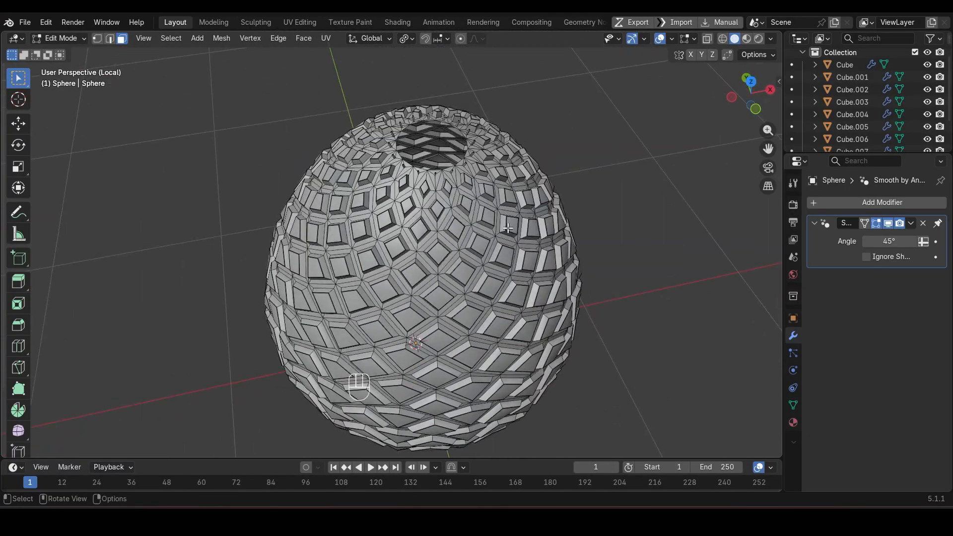
{"action": "scroll", "coordinate": [508, 228], "scroll_direction": "up", "scroll_amount": 5}
{"action": "key", "text": "KP_1"}
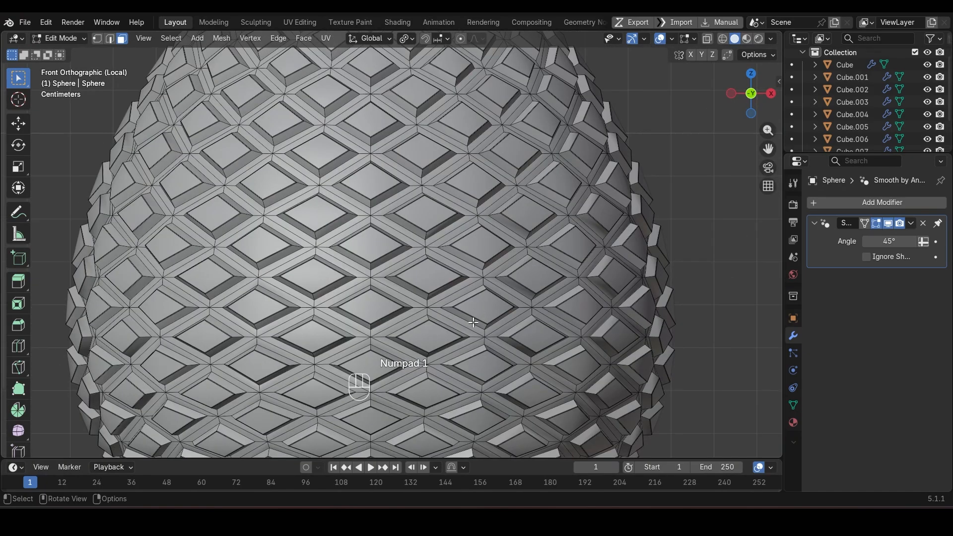
{"action": "scroll", "coordinate": [292, 124], "scroll_direction": "down", "scroll_amount": 3}
{"action": "key", "text": "shift+z"}
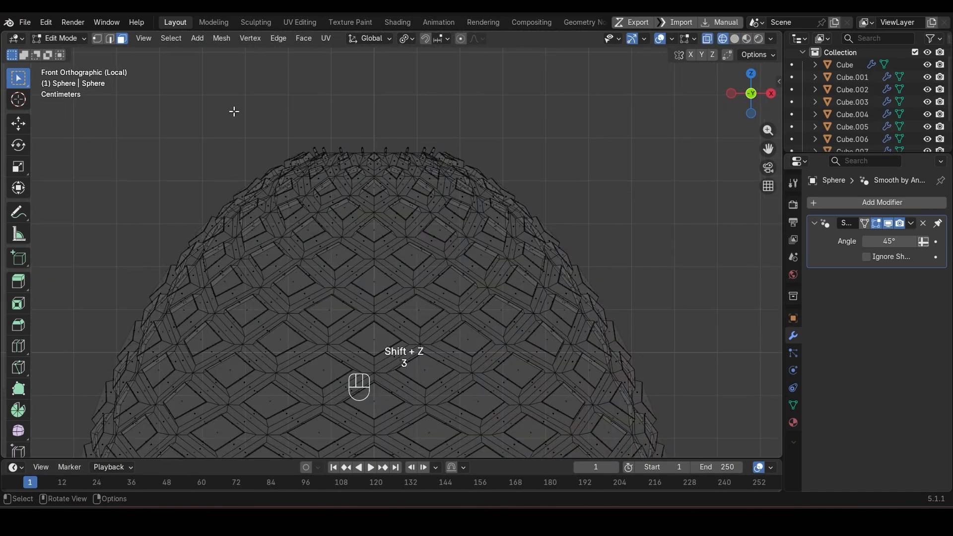
{"action": "left_click_drag", "start_coordinate": [233, 112], "coordinate": [532, 159]}
{"action": "key", "text": "shift+z"}
{"action": "middle_click_drag", "start_coordinate": [531, 160], "coordinate": [419, 162]}
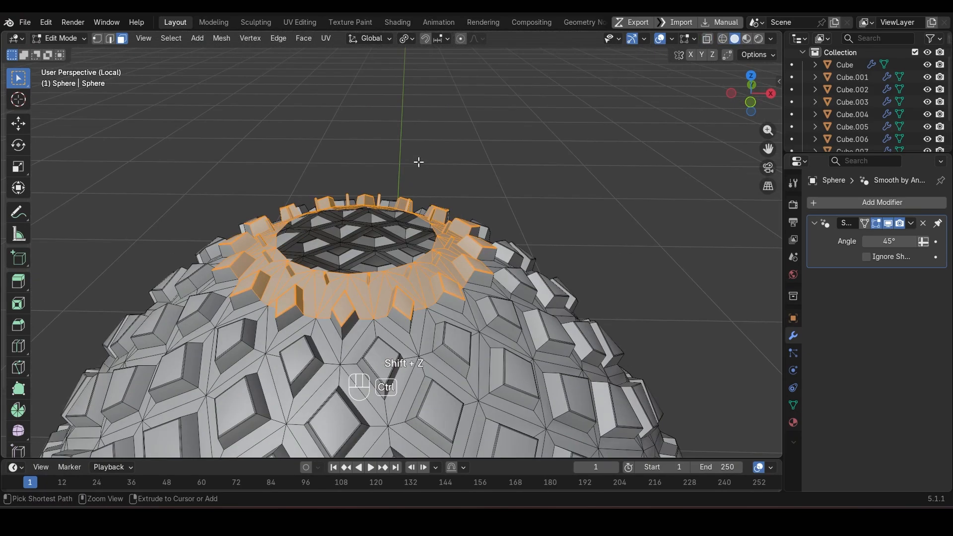
{"action": "key", "text": "ctrl+KP_Add"}
{"action": "key", "text": "ctrl+KP_Subtract"}
{"action": "key", "text": "x"}
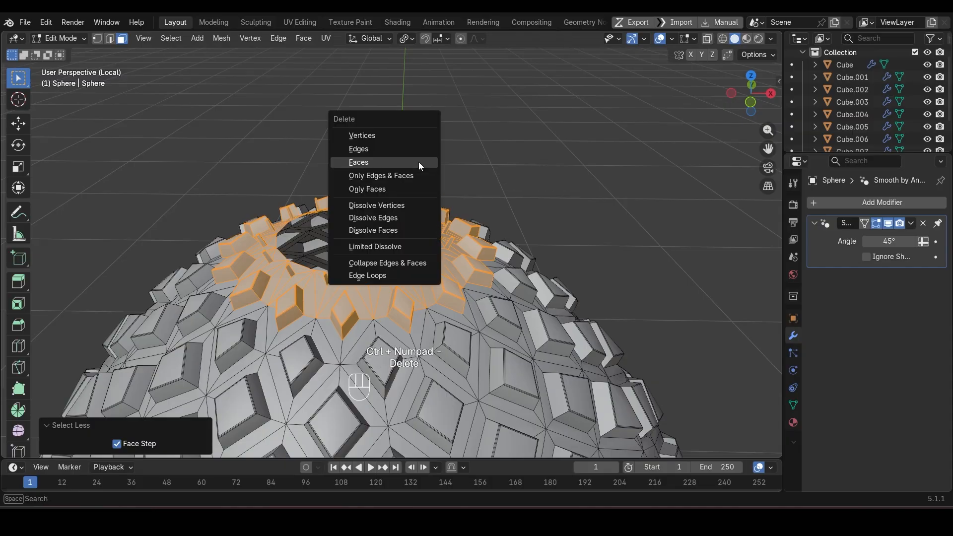
{"action": "left_click", "coordinate": [419, 161]}
{"action": "scroll", "coordinate": [437, 199], "scroll_direction": "down", "scroll_amount": 6}
{"action": "key", "text": "Tab"}
Step: Reshade the trimmed egg with Shade Auto Smooth at 30°
{"action": "middle_click_drag", "start_coordinate": [483, 242], "coordinate": [487, 289]}
{"action": "right_click", "coordinate": [467, 230]}
{"action": "left_click", "coordinate": [469, 229]}
{"action": "scroll", "coordinate": [470, 309], "scroll_direction": "down", "scroll_amount": 3}
{"action": "right_click", "coordinate": [423, 291]}
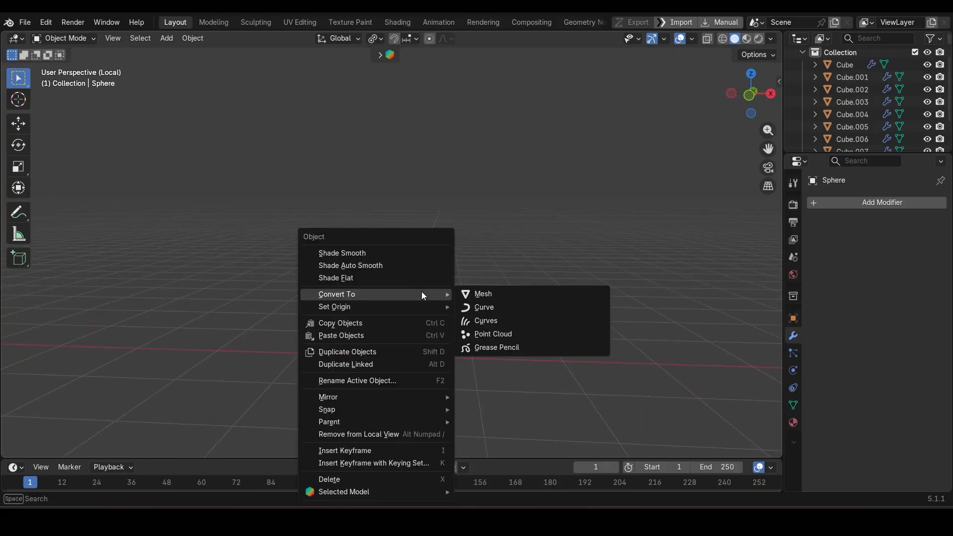
{"action": "left_click", "coordinate": [420, 265]}
{"action": "scroll", "coordinate": [419, 341], "scroll_direction": "up", "scroll_amount": 5}
{"action": "middle_click_drag", "start_coordinate": [403, 350], "coordinate": [311, 382]}
{"action": "left_click", "coordinate": [312, 382]}
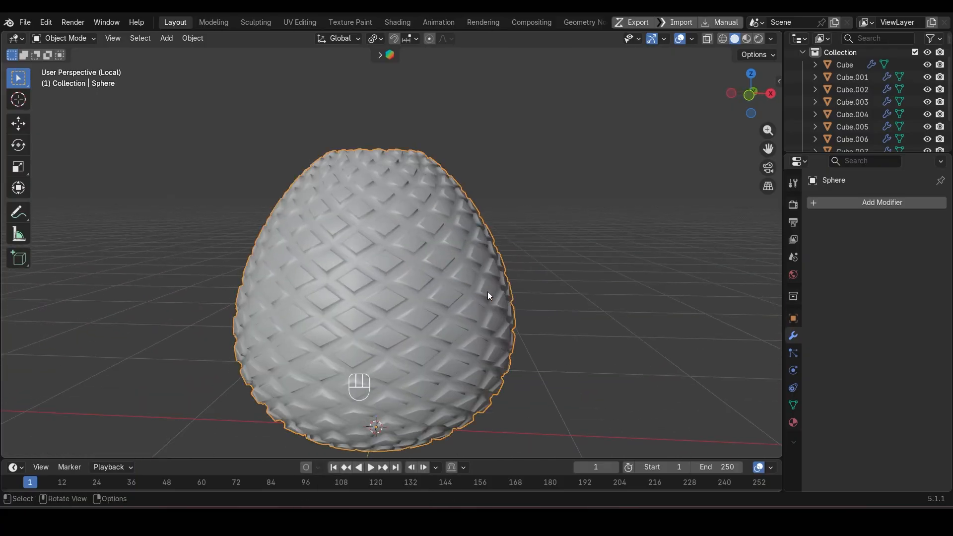
{"action": "right_click", "coordinate": [472, 258]}
{"action": "left_click", "coordinate": [473, 257]}
{"action": "right_click", "coordinate": [440, 273]}
{"action": "left_click", "coordinate": [437, 264]}
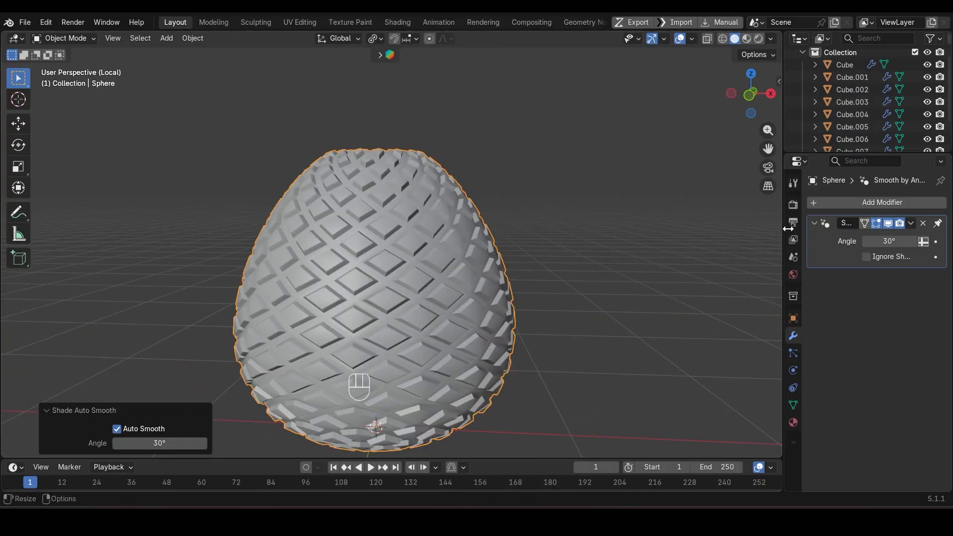
Step: Try stretching the egg to 1.27 along Z and shrinking it uniformly to 0.667
{"action": "middle_click_drag", "start_coordinate": [432, 278], "coordinate": [413, 316]}
{"action": "key", "text": "s"}
{"action": "key", "text": "z"}
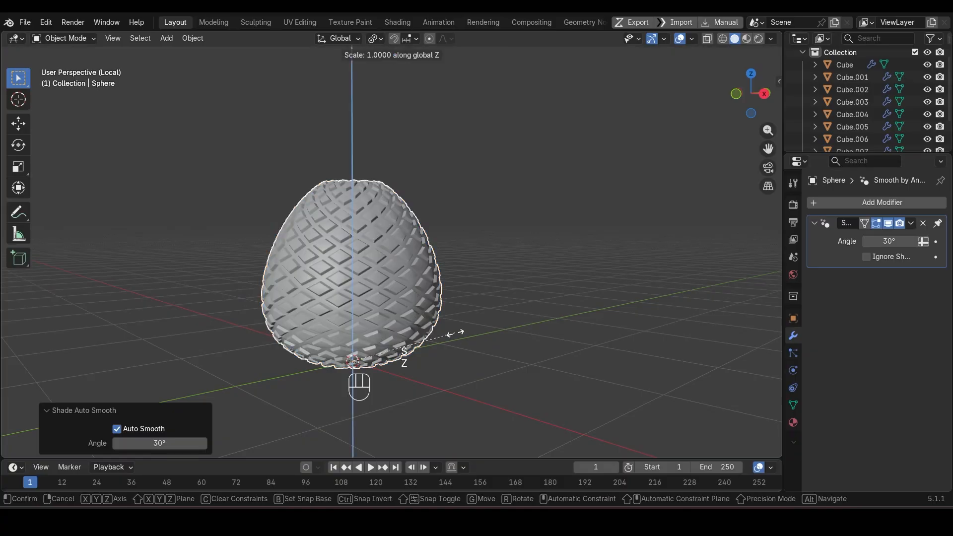
{"action": "left_click", "coordinate": [488, 355]}
{"action": "key", "text": "s"}
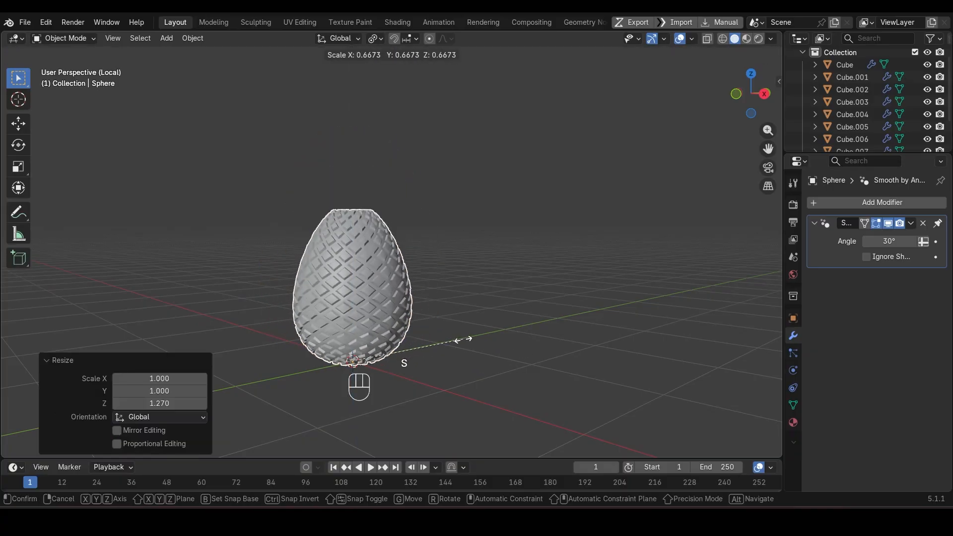
{"action": "left_click", "coordinate": [461, 339]}
Step: Try squashing the egg to about 0.79 along Z, and undo the last three scalings
{"action": "scroll", "coordinate": [458, 337], "scroll_direction": "up", "scroll_amount": 3}
{"action": "key", "text": "s"}
{"action": "key", "text": "z"}
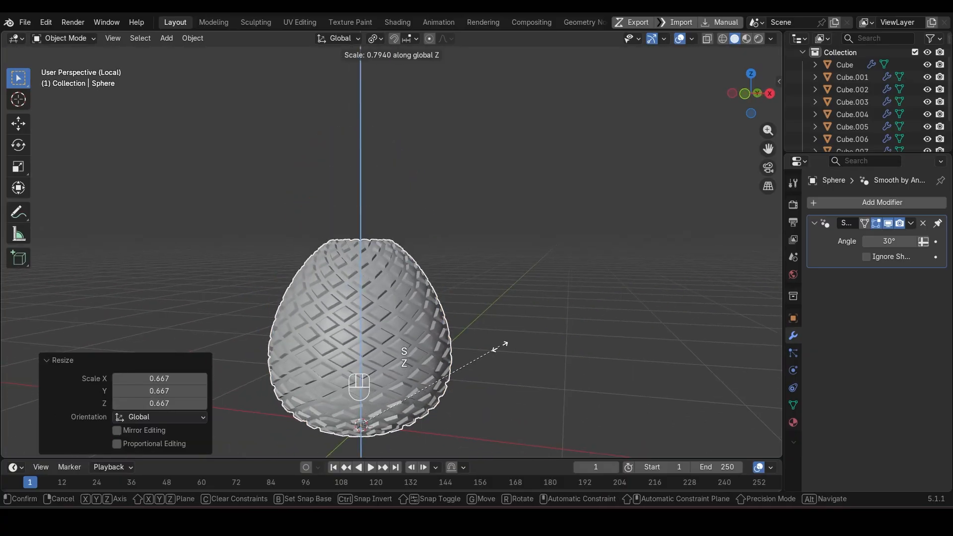
{"action": "left_click", "coordinate": [498, 349]}
{"action": "scroll", "coordinate": [497, 348], "scroll_direction": "down", "scroll_amount": 4}
{"action": "key", "text": "ctrl+z"}
{"action": "key", "text": "ctrl+z"}
{"action": "key", "text": "ctrl+z"}
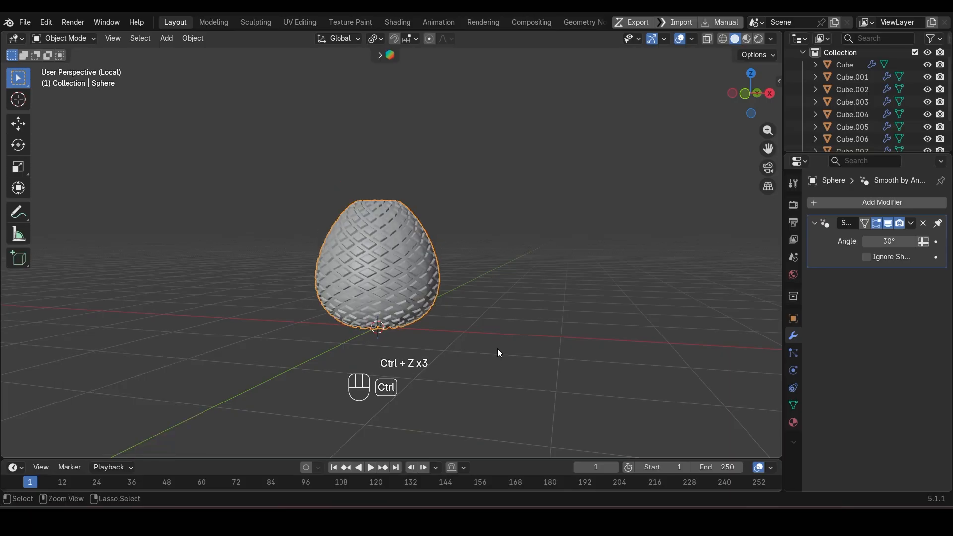
Step: Add a 2 m plane and raise it along Z to the height of the egg's top opening
{"action": "key", "text": "shift+a"}
{"action": "mouse_move", "coordinate": [410, 216]}
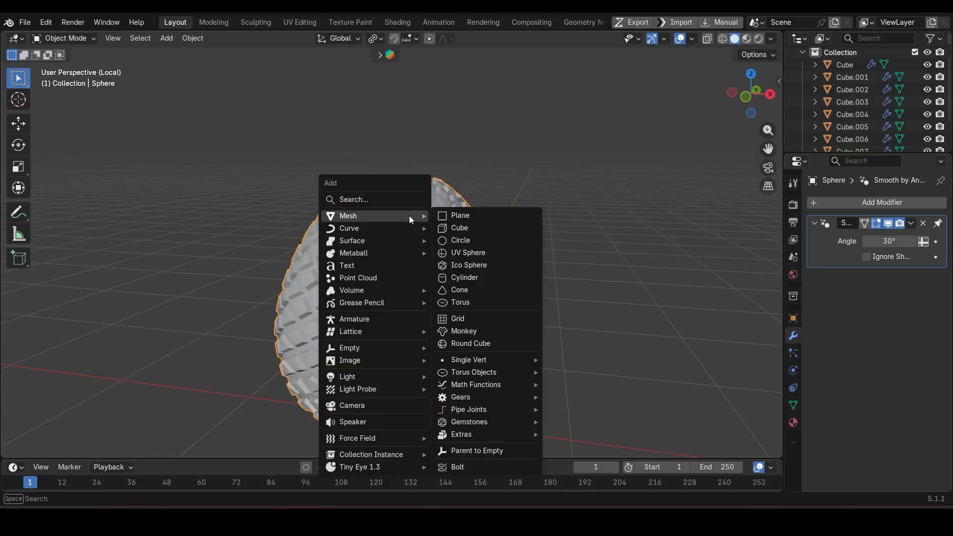
{"action": "left_click", "coordinate": [486, 215]}
{"action": "scroll", "coordinate": [539, 302], "scroll_direction": "down", "scroll_amount": 2}
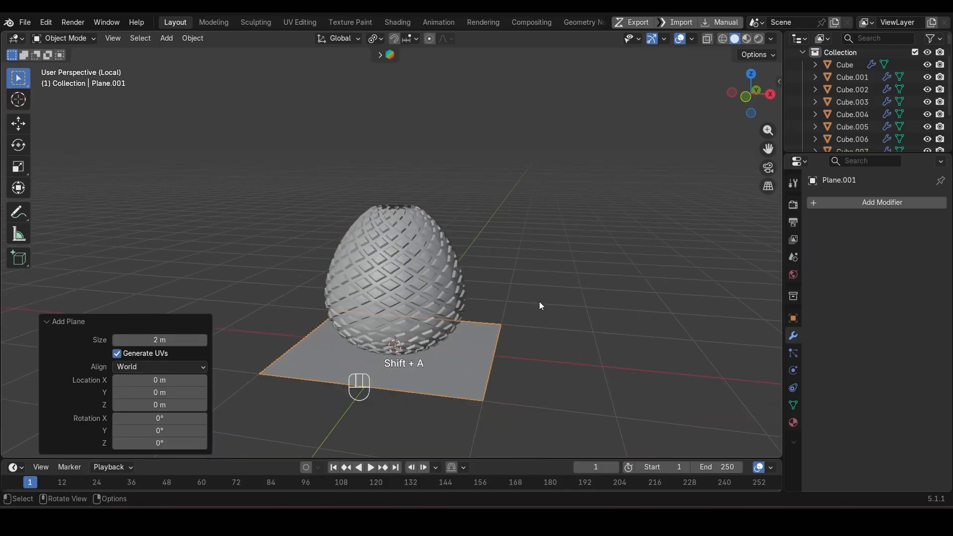
{"action": "key", "text": "g"}
{"action": "key", "text": "z"}
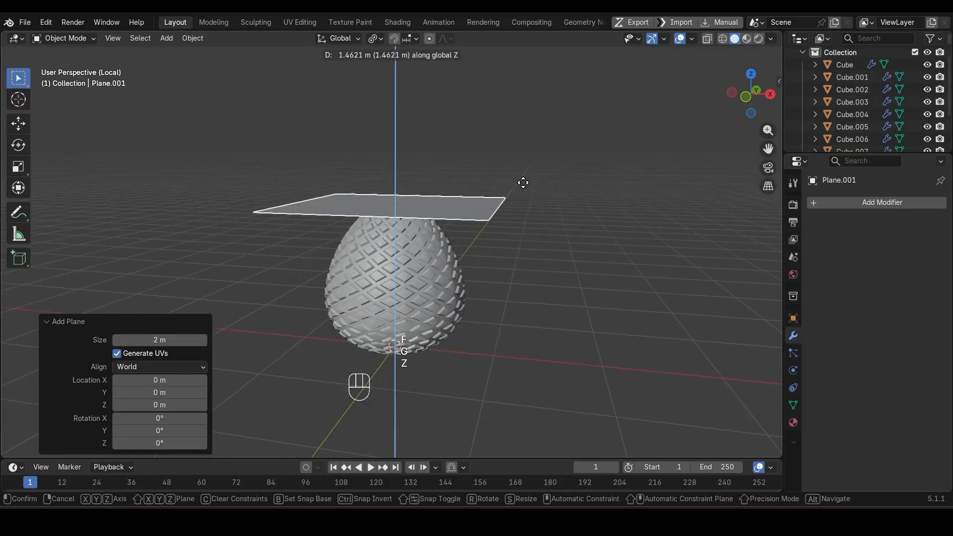
{"action": "left_click", "coordinate": [494, 206]}
Step: Shift the plane's geometry about 0.98 m along Y in edit mode so its origin sits at the near edge
{"action": "middle_click_drag", "start_coordinate": [494, 206], "coordinate": [437, 336]}
{"action": "key", "text": "Tab"}
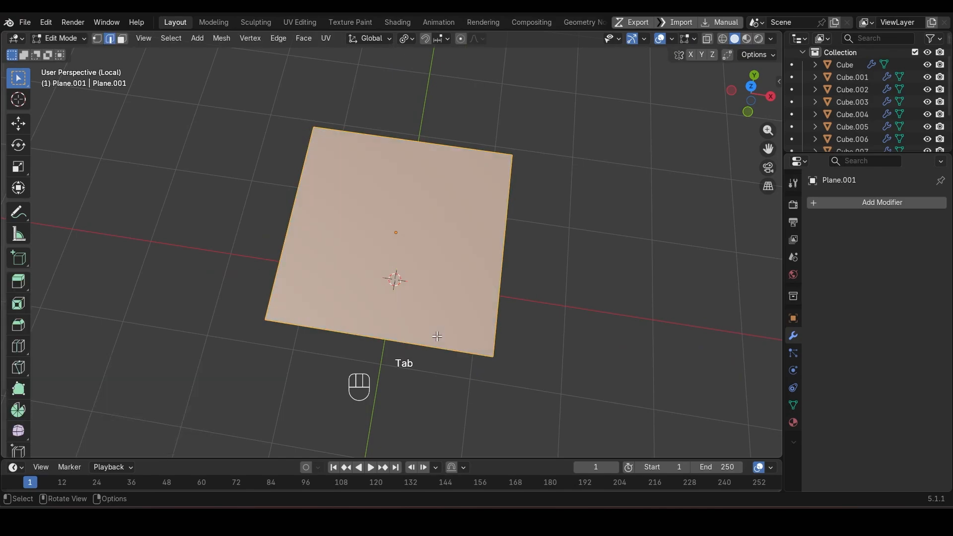
{"action": "key", "text": "g"}
{"action": "key", "text": "y"}
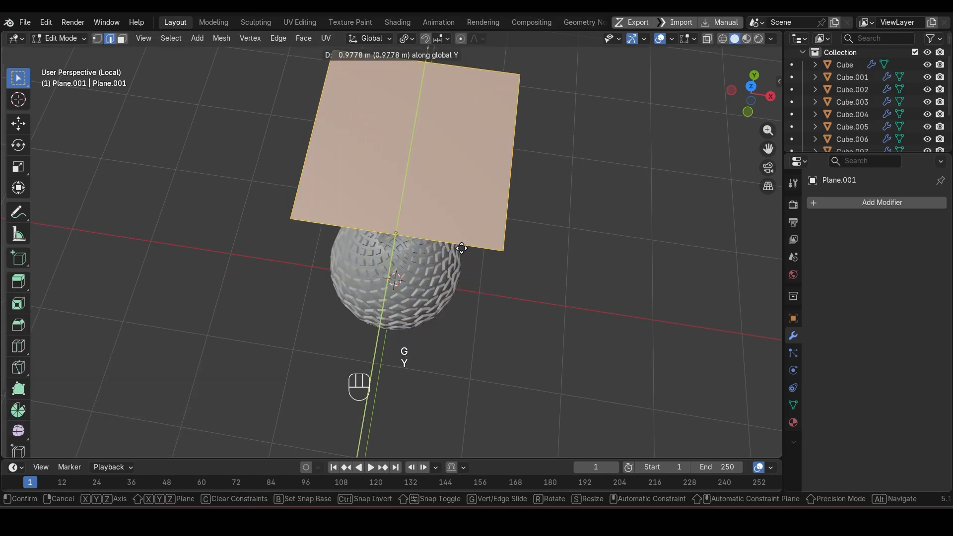
{"action": "left_click", "coordinate": [461, 247]}
{"action": "key", "text": "Tab"}
Step: Scale the plane to 0.396 along X, 0.593 along Y and a further 0.673 along X to form a narrow strip
{"action": "key", "text": "s"}
{"action": "key", "text": "x"}
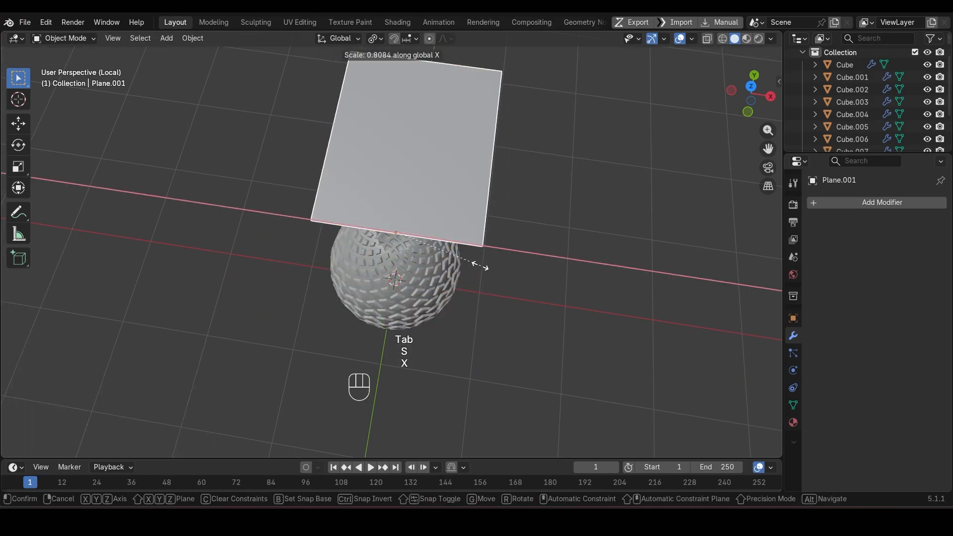
{"action": "left_click", "coordinate": [434, 256]}
{"action": "middle_click_drag", "start_coordinate": [433, 256], "coordinate": [574, 278]}
{"action": "key", "text": "s"}
{"action": "key", "text": "y"}
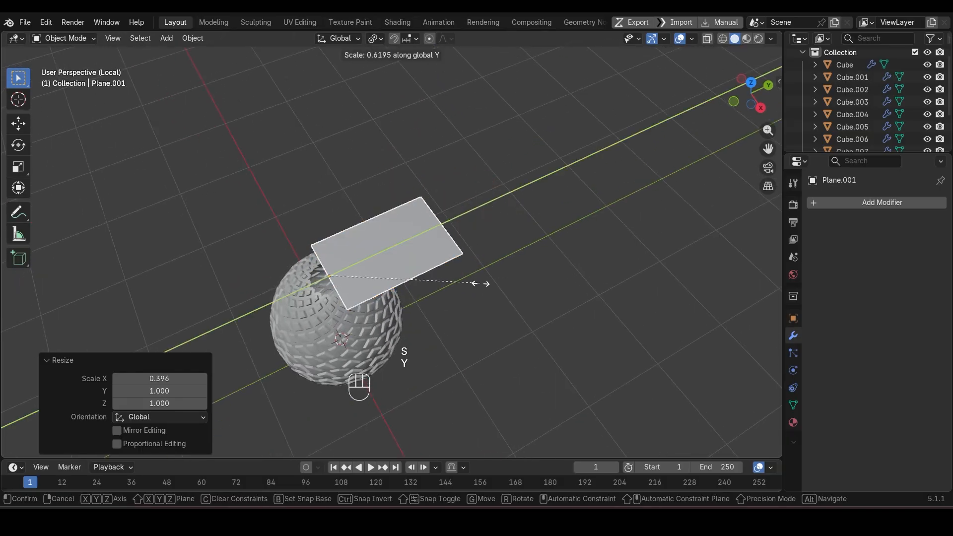
{"action": "left_click", "coordinate": [474, 284]}
{"action": "middle_click_drag", "start_coordinate": [474, 284], "coordinate": [485, 358]}
{"action": "key", "text": "s"}
{"action": "key", "text": "x"}
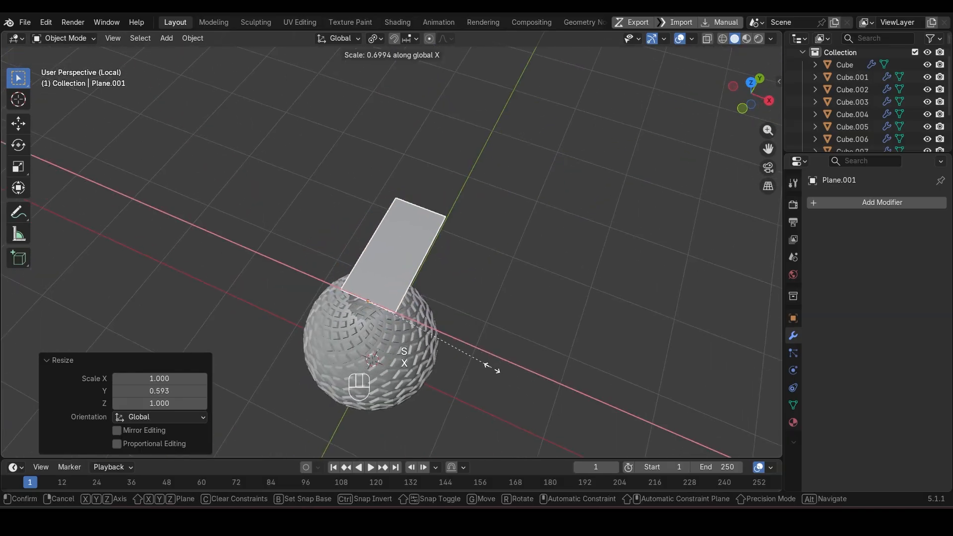
{"action": "left_click", "coordinate": [487, 365]}
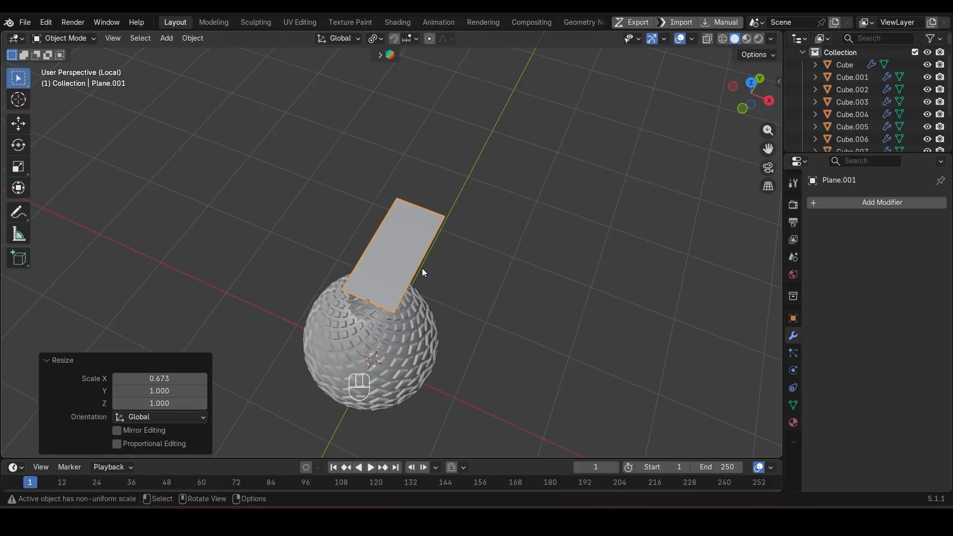
Step: Add three crosswise loop cuts and one centred lengthwise loop cut to the strip
{"action": "middle_click_drag", "start_coordinate": [404, 238], "coordinate": [522, 296]}
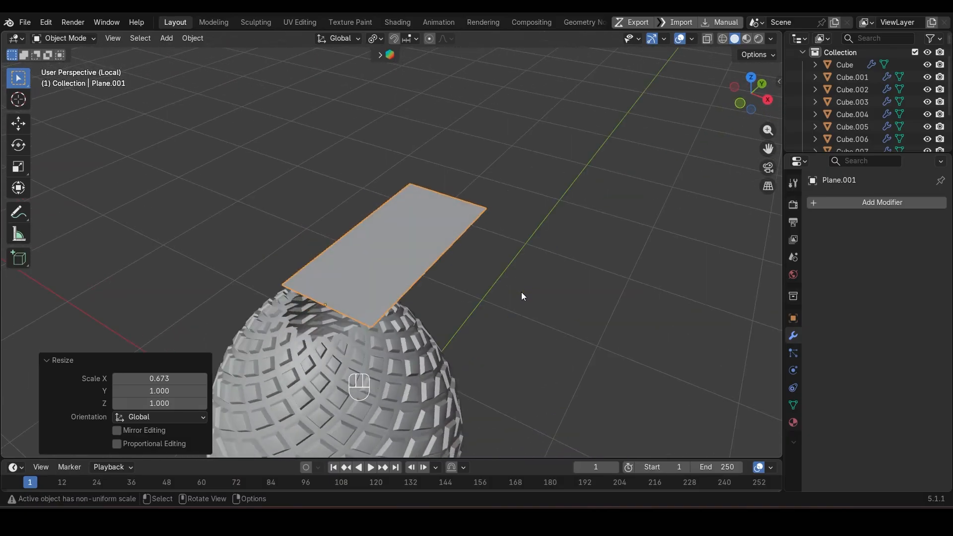
{"action": "key", "text": "Tab"}
{"action": "key", "text": "ctrl+r"}
{"action": "scroll", "coordinate": [426, 252], "scroll_direction": "up", "scroll_amount": 2}
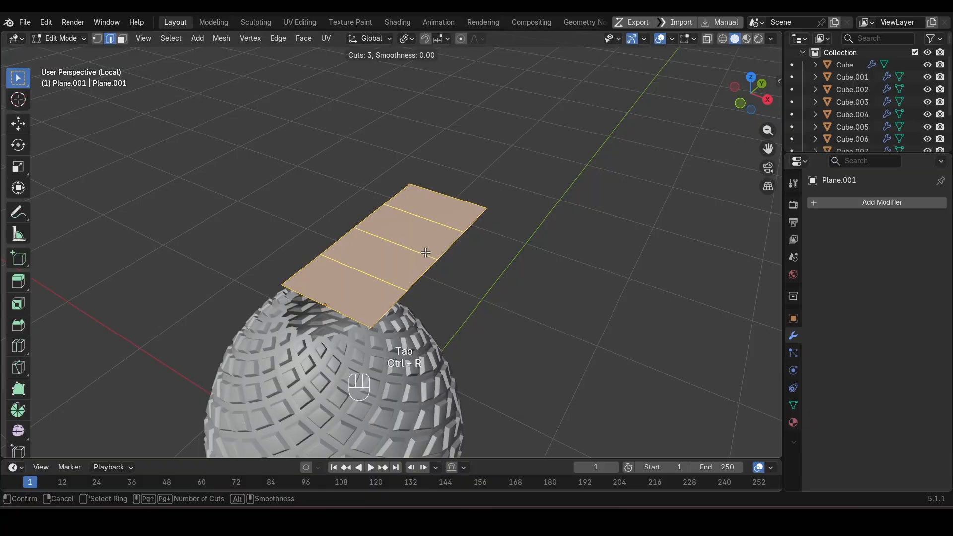
{"action": "left_click", "coordinate": [426, 252]}
{"action": "right_click", "coordinate": [426, 253]}
{"action": "key", "text": "ctrl+r"}
{"action": "left_click", "coordinate": [395, 228]}
{"action": "right_click", "coordinate": [396, 228]}
Step: Taper the strip's far end to about 0.15 scale using proportional editing with a size of 0.75
{"action": "middle_click_drag", "start_coordinate": [467, 275], "coordinate": [526, 326]}
{"action": "left_click", "coordinate": [394, 162], "text": "alt"}
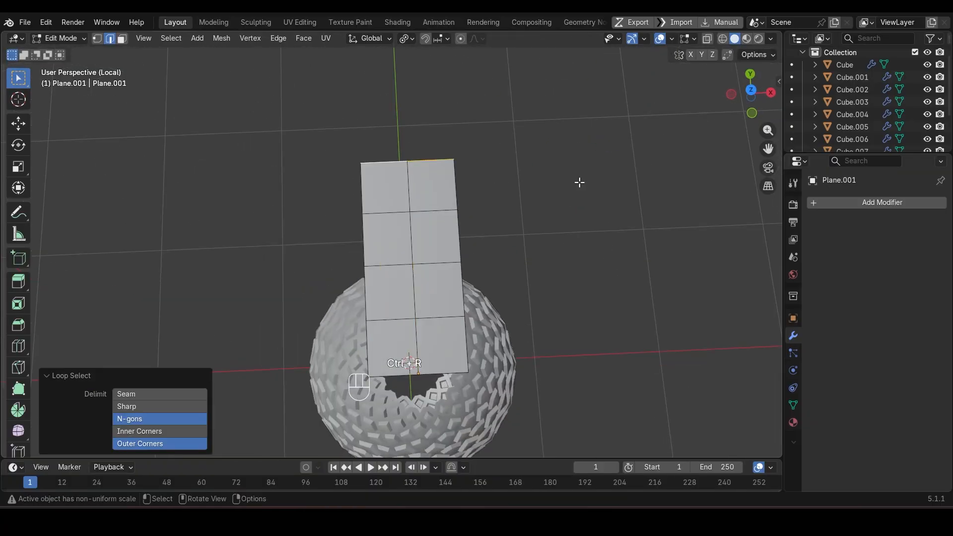
{"action": "key", "text": "o"}
{"action": "key", "text": "s"}
{"action": "scroll", "coordinate": [616, 199], "scroll_direction": "up", "scroll_amount": 7}
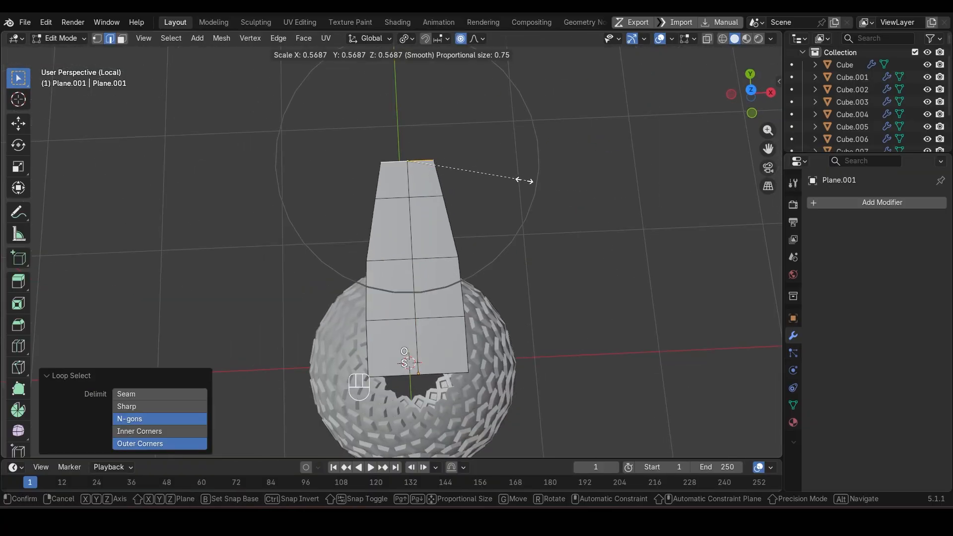
{"action": "left_click", "coordinate": [432, 165]}
Step: Narrow the strip's near end edge to about 0.68 scale with smooth proportional editing
{"action": "left_click", "coordinate": [440, 373], "text": "alt"}
{"action": "key", "text": "s"}
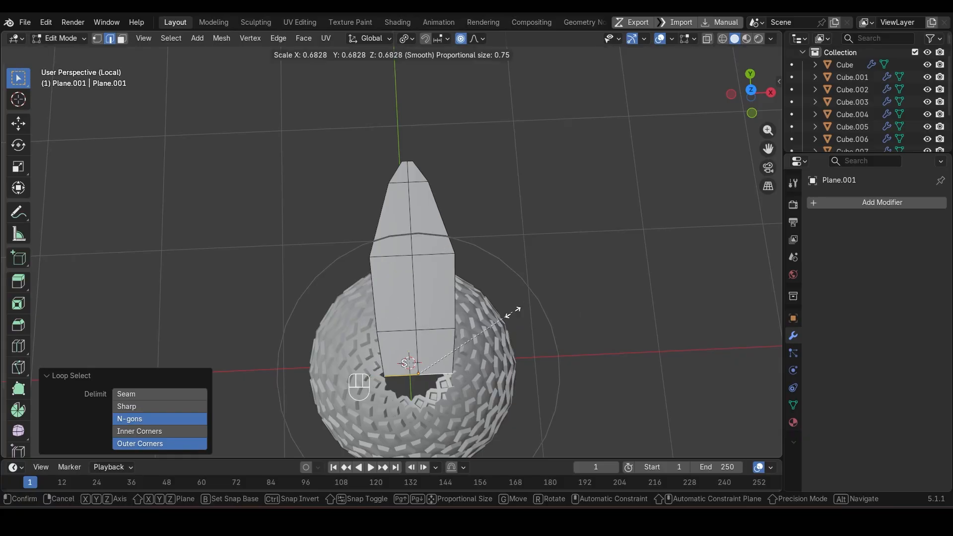
{"action": "left_click", "coordinate": [511, 313]}
Step: Slide the crosswise loop nearest the base outward by a 0.580 factor and widen it about 1.28 with proportional size 0.39
{"action": "left_click", "coordinate": [436, 321], "text": "alt"}
{"action": "key", "text": "g"}
{"action": "key", "text": "g"}
{"action": "left_click", "coordinate": [438, 293]}
{"action": "key", "text": "s"}
{"action": "scroll", "coordinate": [497, 296], "scroll_direction": "up", "scroll_amount": 7}
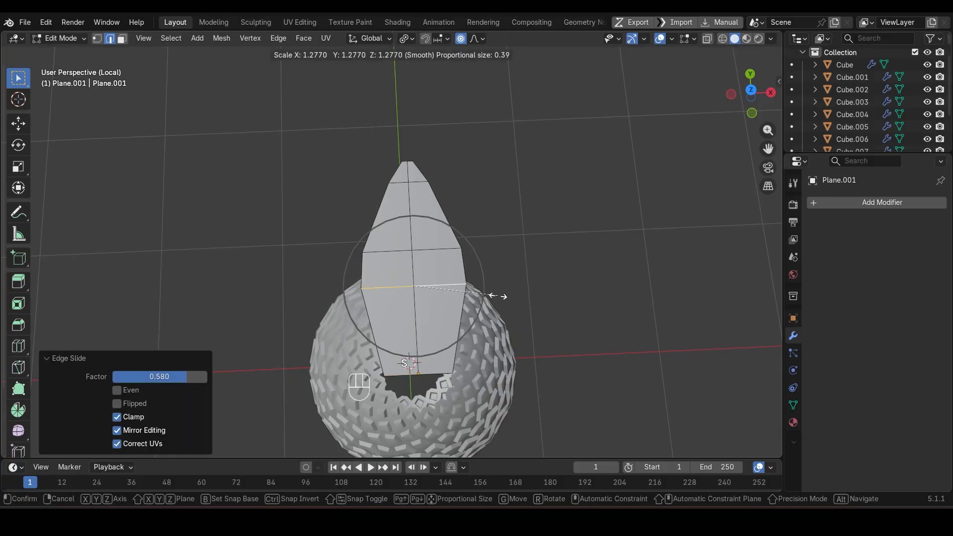
{"action": "left_click", "coordinate": [494, 296]}
Step: Slide the middle crosswise loop toward the tip by a 0.541 factor and widen it to about 1.16 scale
{"action": "left_click", "coordinate": [452, 253], "text": "alt"}
{"action": "key", "text": "g"}
{"action": "key", "text": "g"}
{"action": "left_click", "coordinate": [476, 241]}
{"action": "key", "text": "s"}
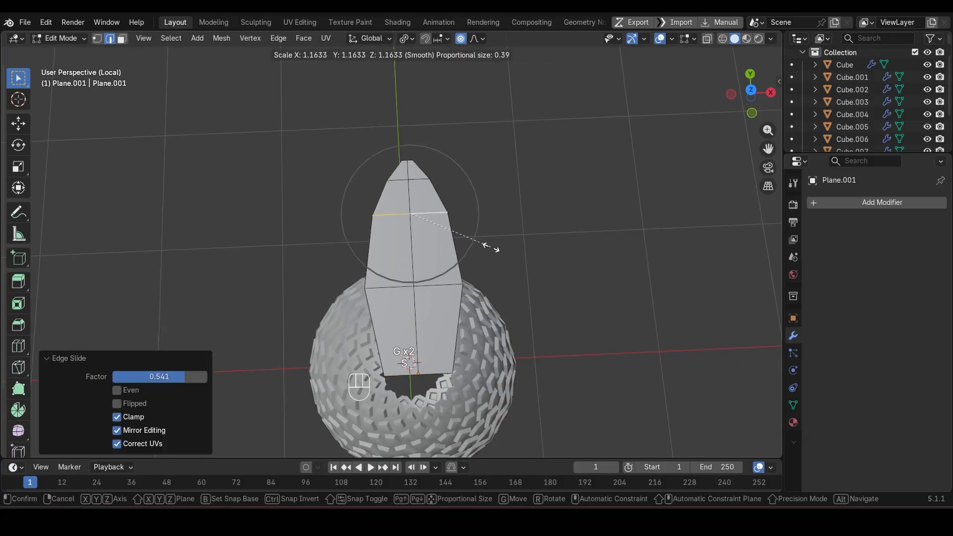
{"action": "left_click", "coordinate": [490, 249]}
Step: Scale the leaf's widest crosswise loop to 1.103 and bevel it about 0.32 m with two segments
{"action": "left_click", "coordinate": [459, 289], "text": "alt"}
{"action": "key", "text": "s"}
{"action": "left_click", "coordinate": [468, 298]}
{"action": "key", "text": "ctrl+b"}
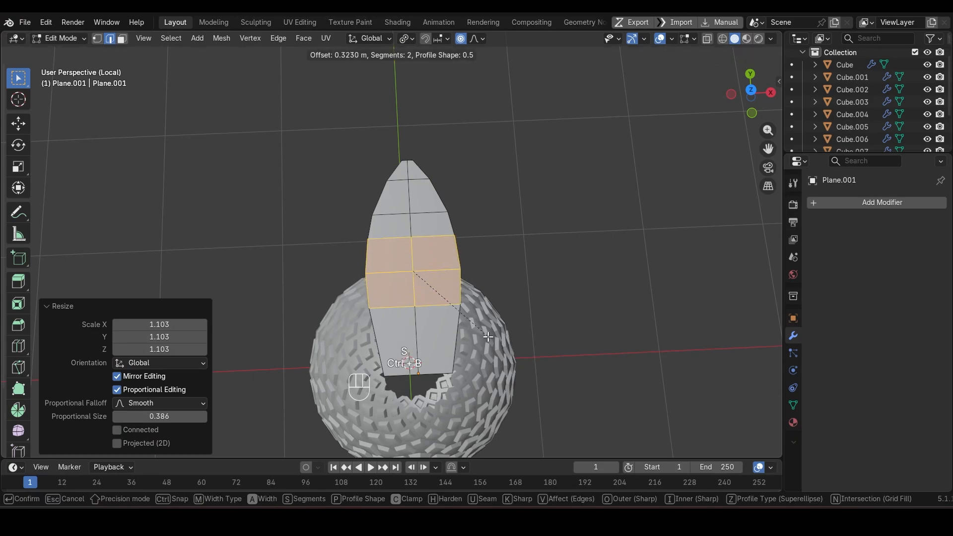
{"action": "scroll", "coordinate": [488, 337], "scroll_direction": "down", "scroll_amount": 1}
{"action": "left_click", "coordinate": [488, 337]}
Step: Lower the leaf's lengthwise centre edge loop along Z to crease the blade
{"action": "middle_click_drag", "start_coordinate": [488, 335], "coordinate": [422, 258]}
{"action": "left_click", "coordinate": [416, 239], "text": "alt"}
{"action": "middle_click_drag", "start_coordinate": [484, 307], "coordinate": [448, 242]}
{"action": "key", "text": "g"}
{"action": "key", "text": "z"}
{"action": "left_click", "coordinate": [466, 263]}
Step: Move the leaf along Z to the top of the egg body, apply its transform and shade it auto smooth at 30°
{"action": "key", "text": "Tab"}
{"action": "key", "text": "g"}
{"action": "key", "text": "z"}
{"action": "left_click", "coordinate": [468, 260]}
{"action": "key", "text": "ctrl+a"}
{"action": "left_click", "coordinate": [489, 215]}
{"action": "right_click", "coordinate": [490, 213]}
{"action": "left_click", "coordinate": [490, 213]}
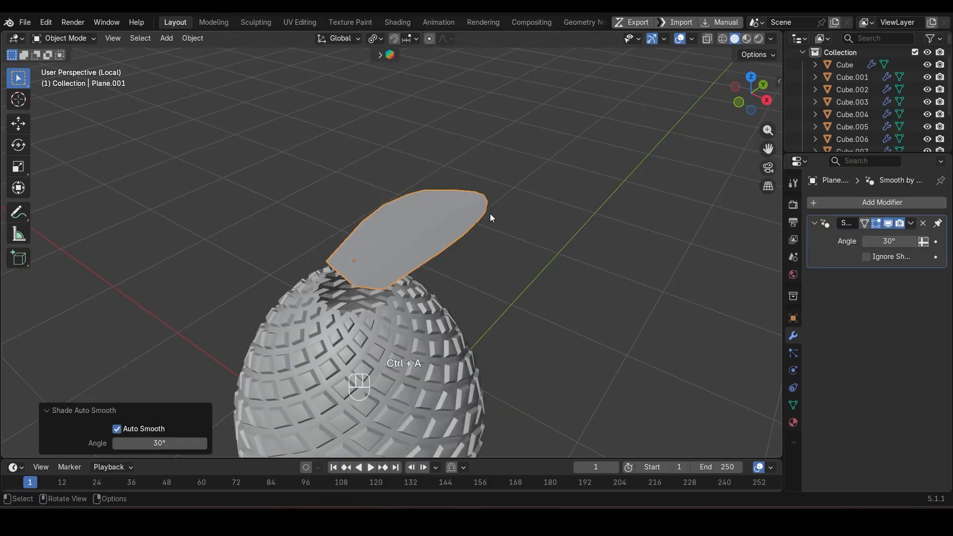
Step: Extrude all faces of the leaf about 0.154 m along their normal with proportional editing off
{"action": "middle_click_drag", "start_coordinate": [490, 213], "coordinate": [437, 283]}
{"action": "key", "text": "Tab"}
{"action": "middle_click_drag", "start_coordinate": [606, 236], "coordinate": [455, 257]}
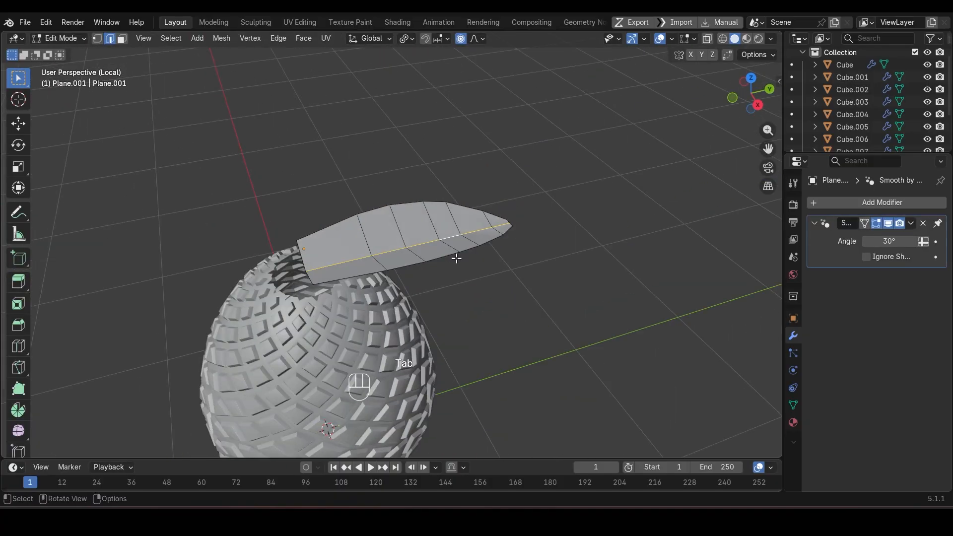
{"action": "key", "text": "3"}
{"action": "key", "text": "a"}
{"action": "key", "text": "o"}
{"action": "key", "text": "e"}
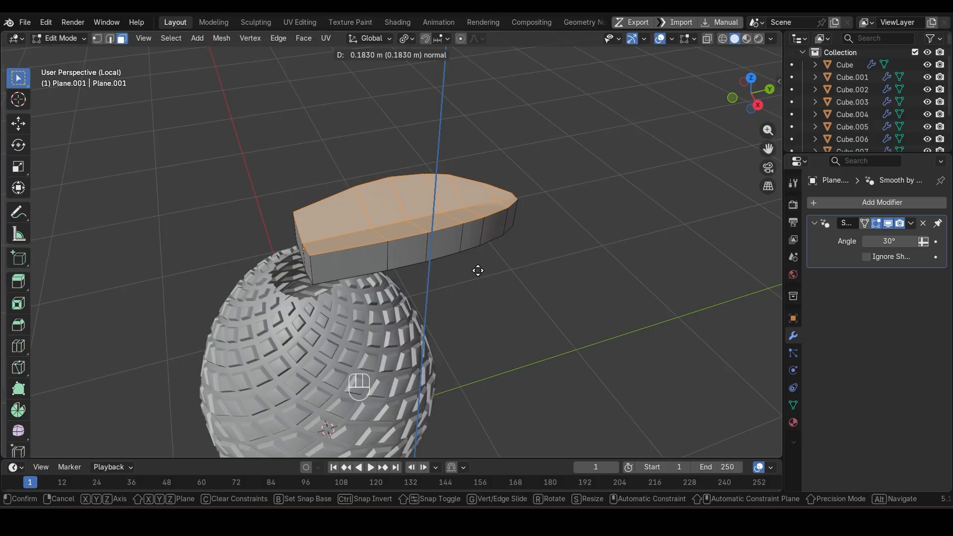
{"action": "left_click", "coordinate": [478, 275]}
{"action": "scroll", "coordinate": [425, 273], "scroll_direction": "up", "scroll_amount": 2}
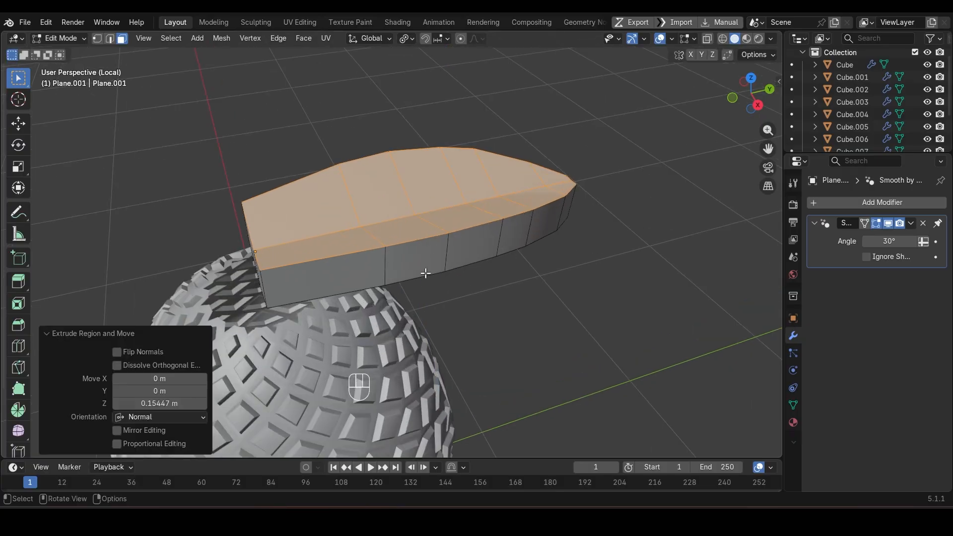
Step: Flatten the leaf's extruded top by scaling it to 0 along Z and raise it about 0.015 m
{"action": "key", "text": "s"}
{"action": "key", "text": "z"}
{"action": "key", "text": "KP_0"}
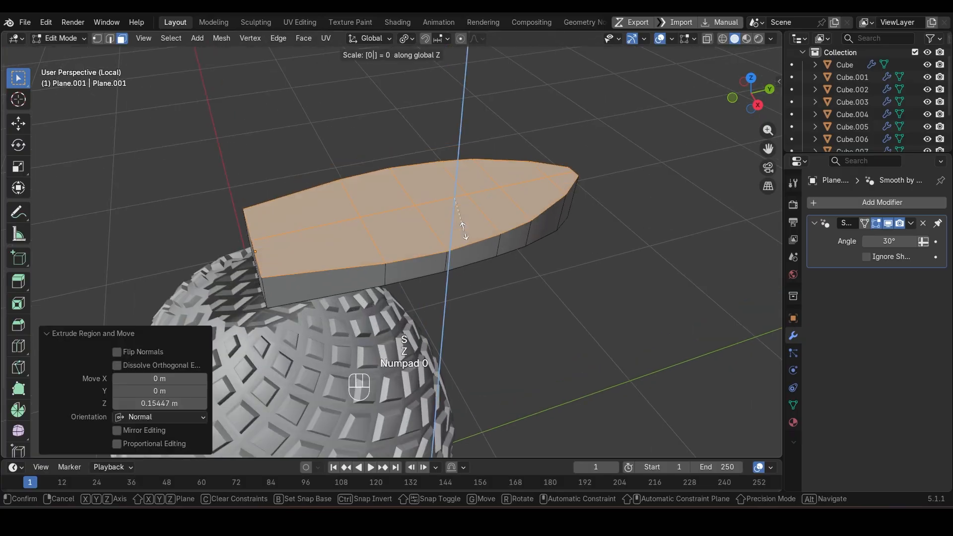
{"action": "key", "text": "Return"}
{"action": "middle_click_drag", "start_coordinate": [465, 232], "coordinate": [465, 212]}
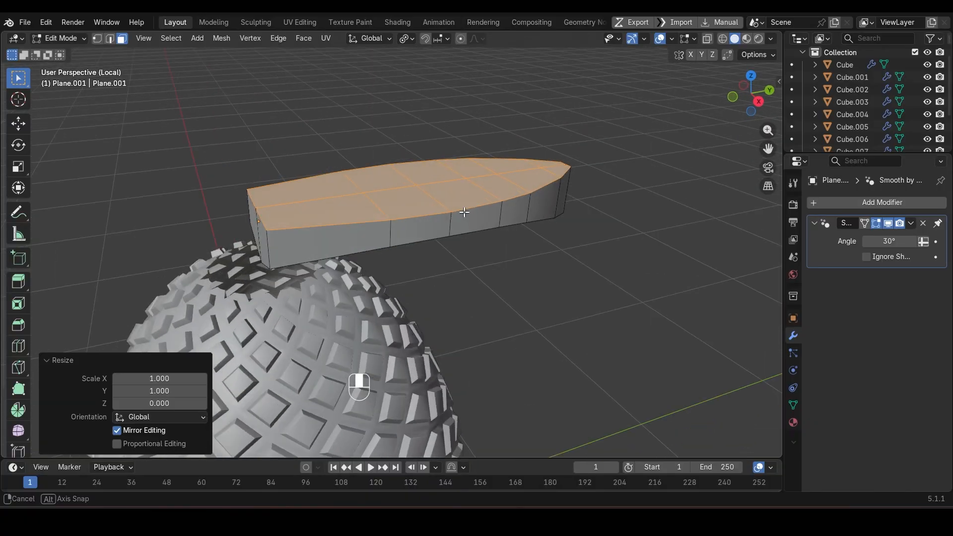
{"action": "key", "text": "g"}
{"action": "key", "text": "z"}
{"action": "left_click", "coordinate": [514, 231]}
Step: Lower the top surface's centre edges, from the base up to the tip, about 0.03 m along Z
{"action": "middle_click_drag", "start_coordinate": [458, 245], "coordinate": [447, 251]}
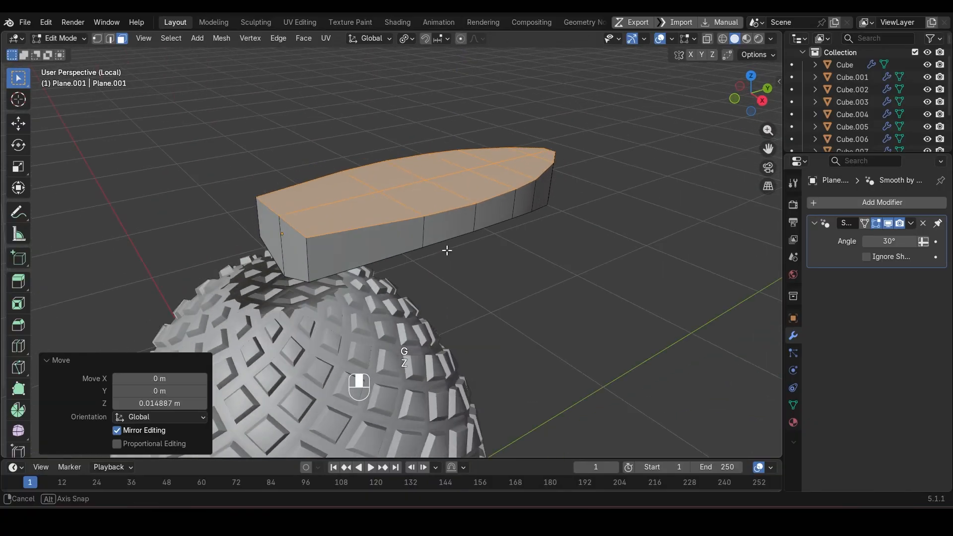
{"action": "key", "text": "2"}
{"action": "left_click", "coordinate": [328, 206]}
{"action": "middle_click_drag", "start_coordinate": [328, 206], "coordinate": [541, 196]}
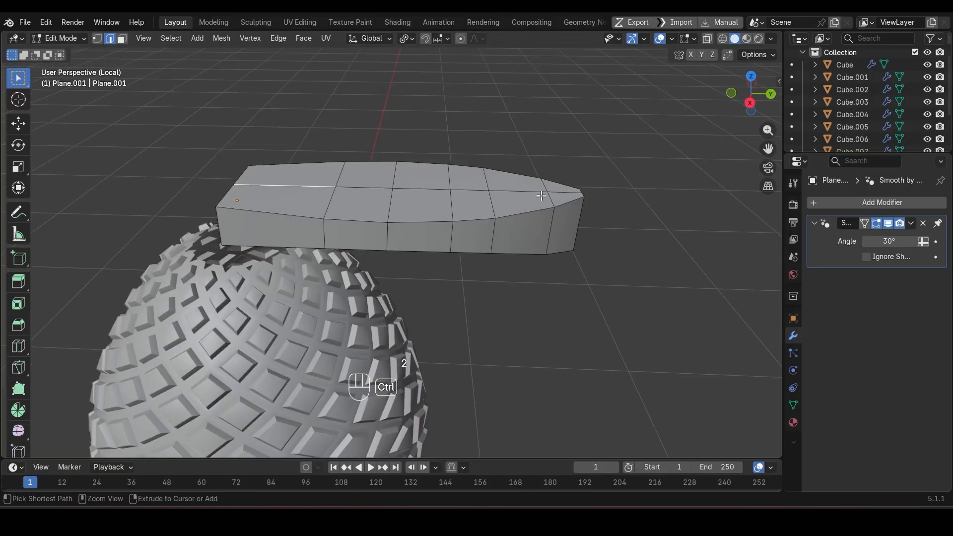
{"action": "left_click", "coordinate": [560, 192], "text": "ctrl"}
{"action": "key", "text": "g"}
{"action": "key", "text": "z"}
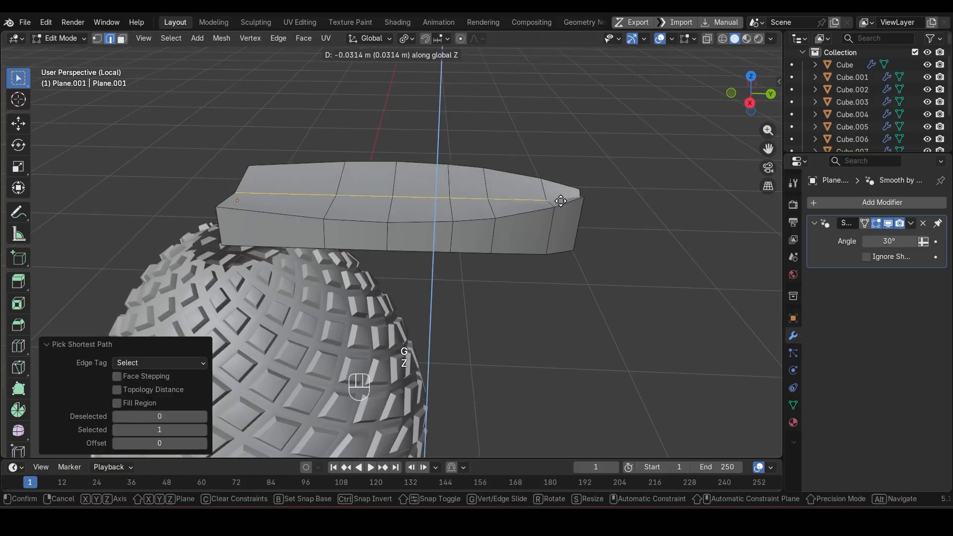
{"action": "left_click", "coordinate": [470, 258]}
Step: Try to lower the upper vertices at the leaf's tip about 0.058 m along Z
{"action": "middle_click_drag", "start_coordinate": [364, 293], "coordinate": [368, 250]}
{"action": "key", "text": "Tab"}
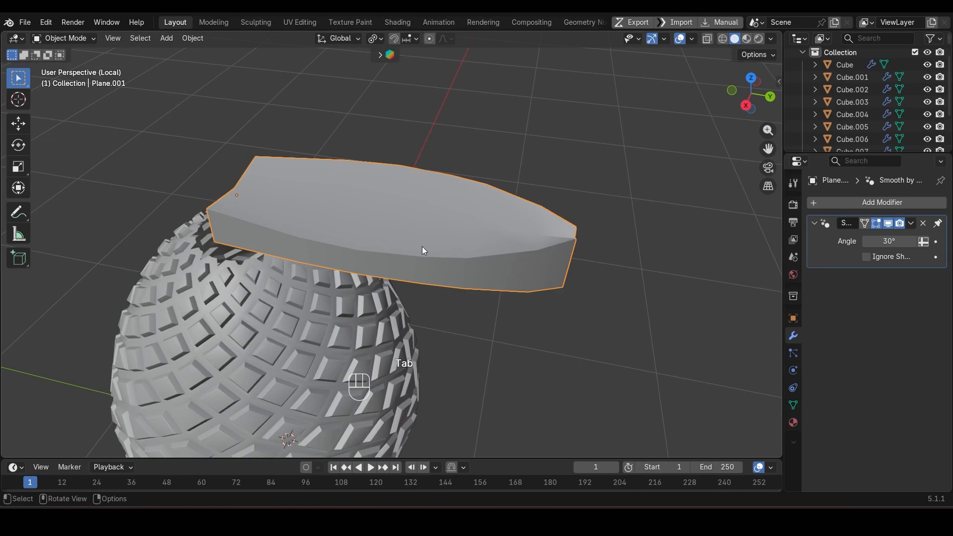
{"action": "key", "text": "Tab"}
{"action": "key", "text": "1"}
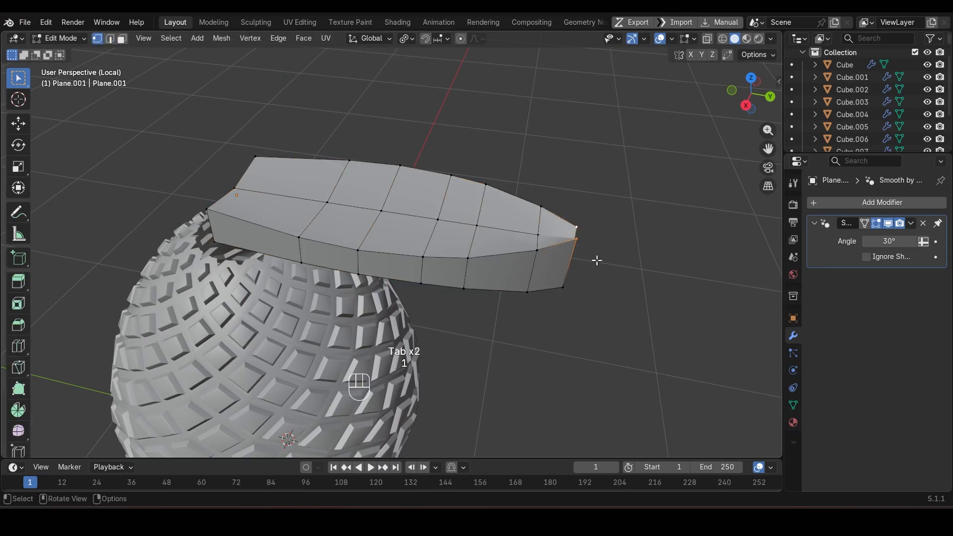
{"action": "key", "text": "g"}
{"action": "key", "text": "z"}
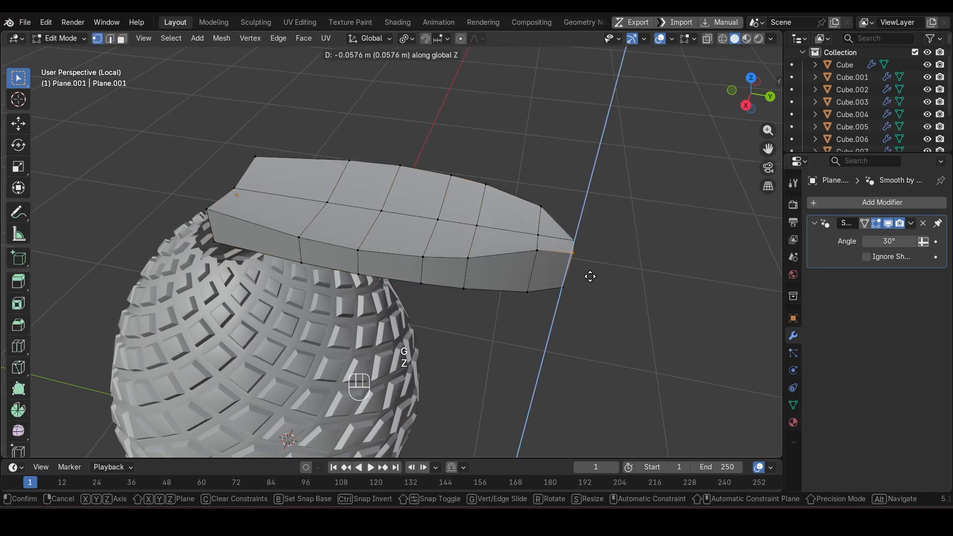
{"action": "left_click", "coordinate": [590, 277]}
{"action": "middle_click_drag", "start_coordinate": [566, 289], "coordinate": [499, 233]}
{"action": "key", "text": "ctrl+z"}
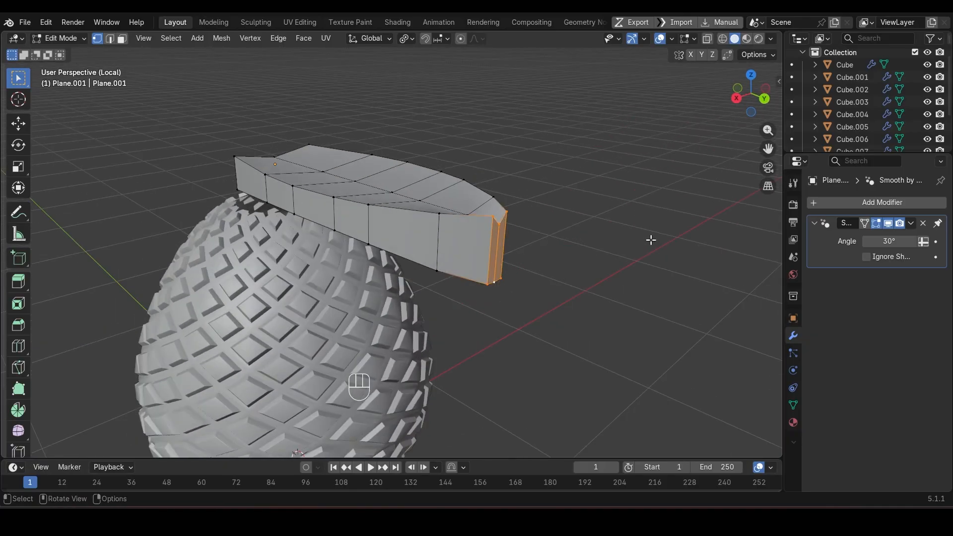
Step: Shrink the leaf's tip faces to about 0.33 scale using smooth proportional editing with a size of 0.24
{"action": "key", "text": "s"}
{"action": "key", "text": "Escape"}
{"action": "key", "text": "s"}
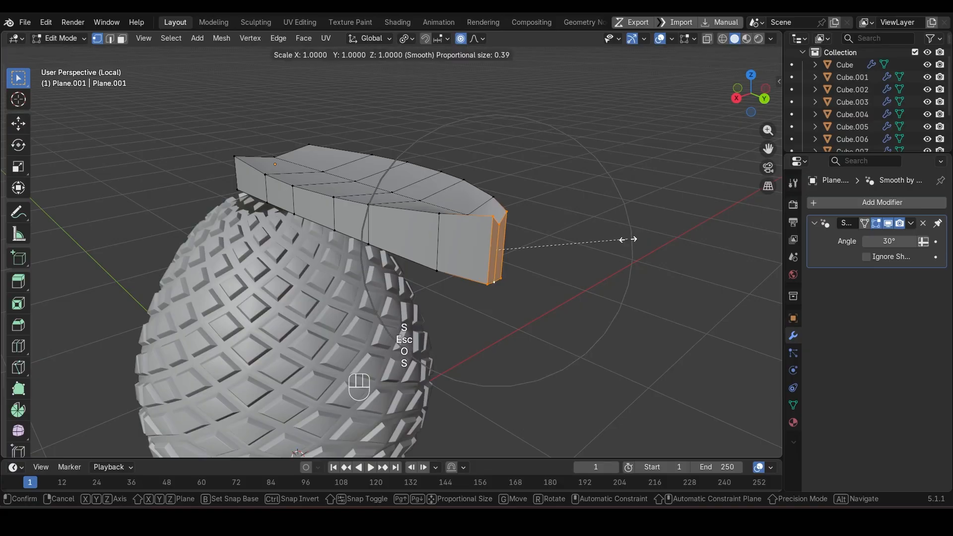
{"action": "scroll", "coordinate": [596, 238], "scroll_direction": "up", "scroll_amount": 5}
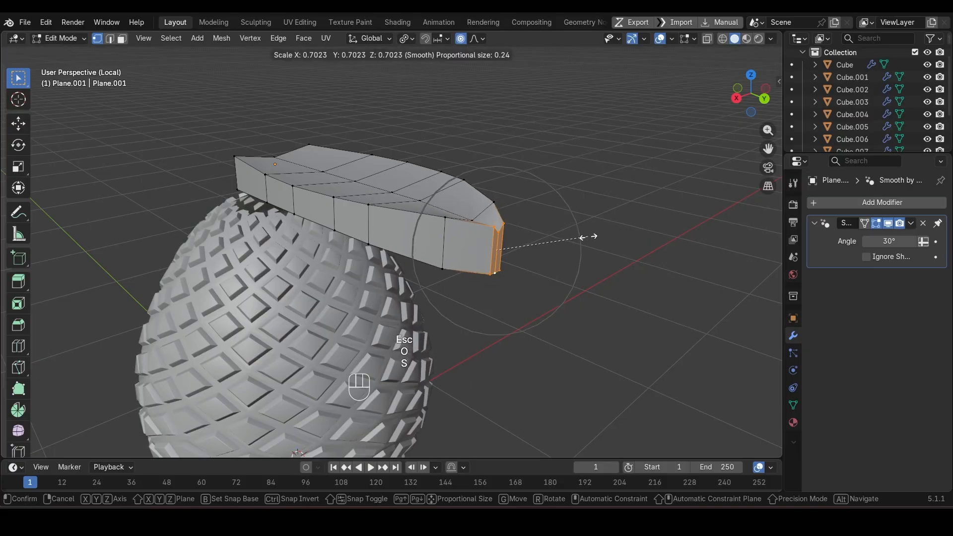
{"action": "left_click", "coordinate": [538, 239]}
Step: Add a level 1 Subdivision modifier to the leaf and shade it auto smooth at 30°
{"action": "key", "text": "Tab"}
{"action": "key", "text": "ctrl+1"}
{"action": "right_click", "coordinate": [459, 255]}
{"action": "left_click", "coordinate": [459, 254]}
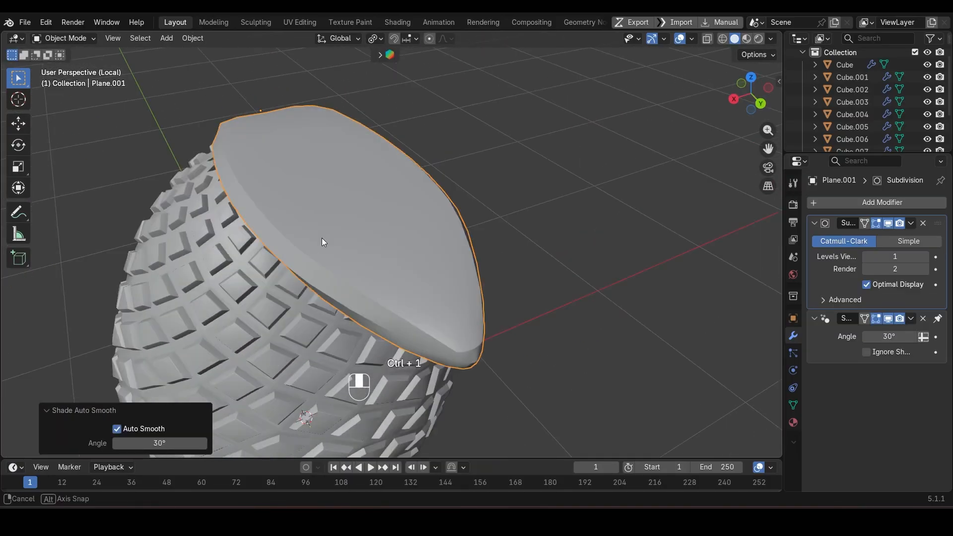
Step: Undo the latest edits made to the leaf
{"action": "key", "text": "ctrl+z"}
{"action": "key", "text": "ctrl+z"}
{"action": "key", "text": "ctrl+z"}
{"action": "key", "text": "ctrl+z"}
{"action": "key", "text": "ctrl+z"}
{"action": "key", "text": "ctrl+z"}
Step: Rotate the leaf's tip in the right side view using smooth proportional editing with a size of 1.77
{"action": "key", "text": "KP_1"}
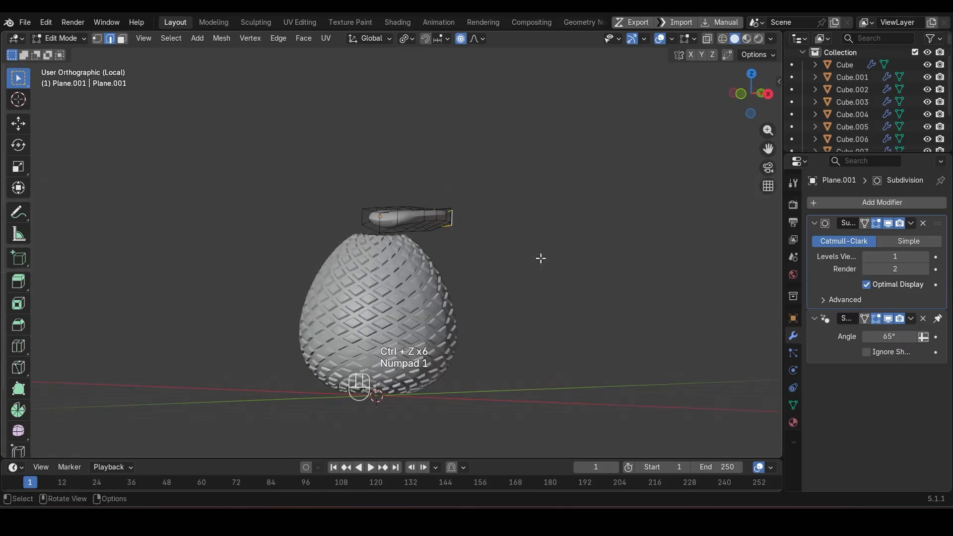
{"action": "key", "text": "KP_3"}
{"action": "key", "text": "r"}
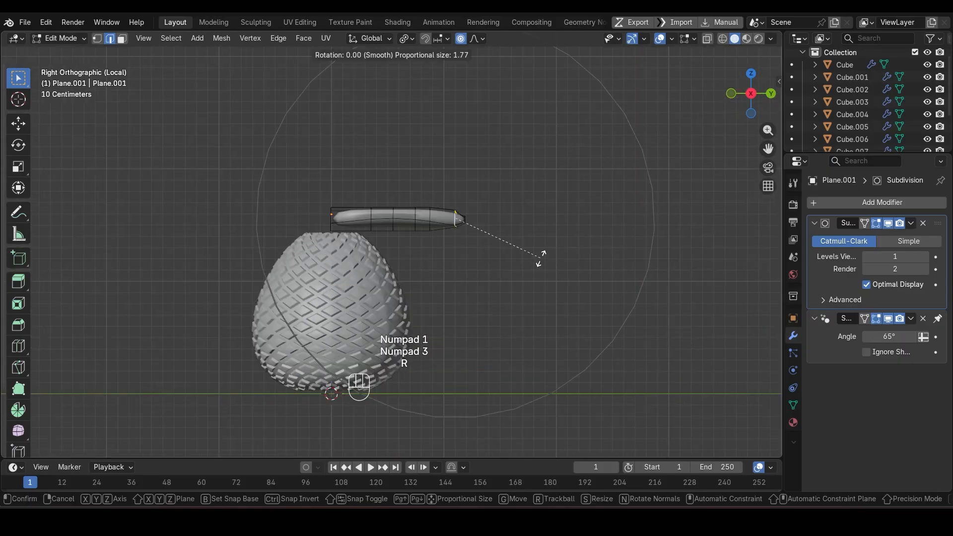
Step: Lower the leaf about 0.18 m along Z onto the egg's top and scale it to about 0.49
{"action": "left_click", "coordinate": [524, 283]}
{"action": "key", "text": "Tab"}
{"action": "key", "text": "g"}
{"action": "key", "text": "z"}
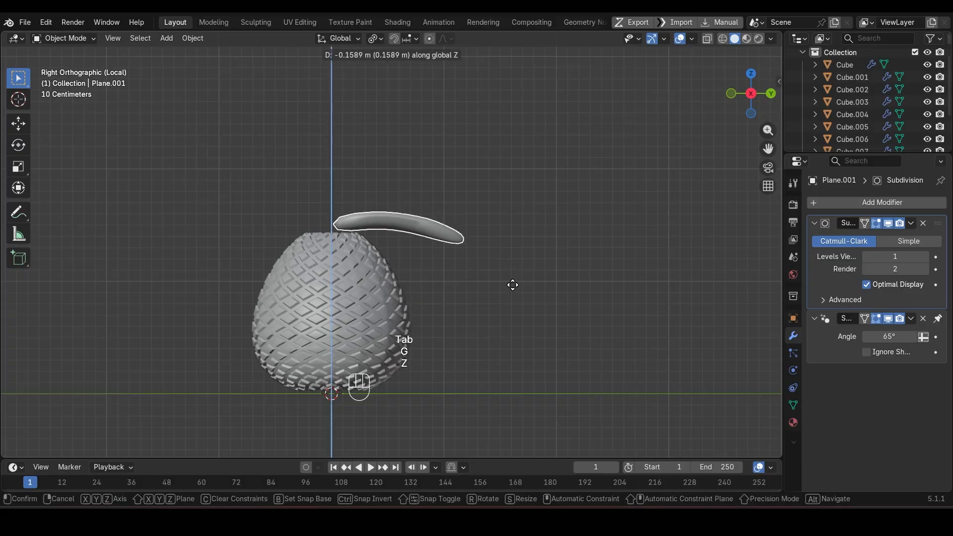
{"action": "left_click", "coordinate": [512, 286]}
{"action": "key", "text": "s"}
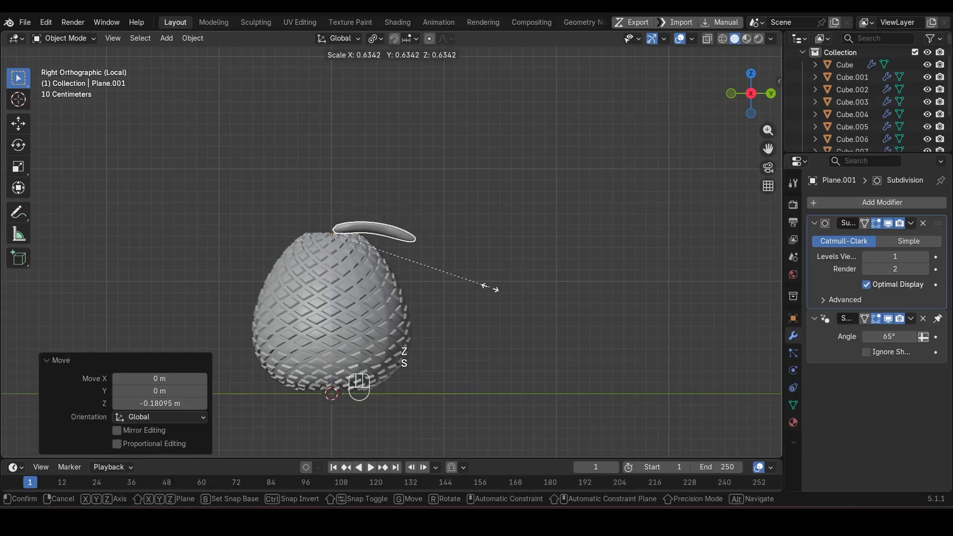
{"action": "left_click", "coordinate": [451, 279]}
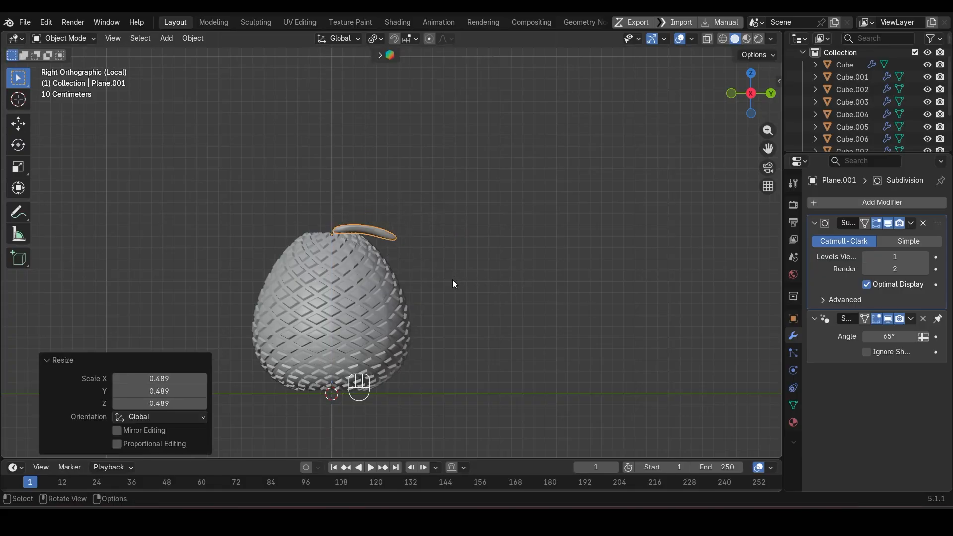
Step: Duplicate the leaf in the top view and rotate the copy 75° about Z
{"action": "middle_click_drag", "start_coordinate": [451, 279], "coordinate": [401, 355]}
{"action": "key", "text": "KP_7"}
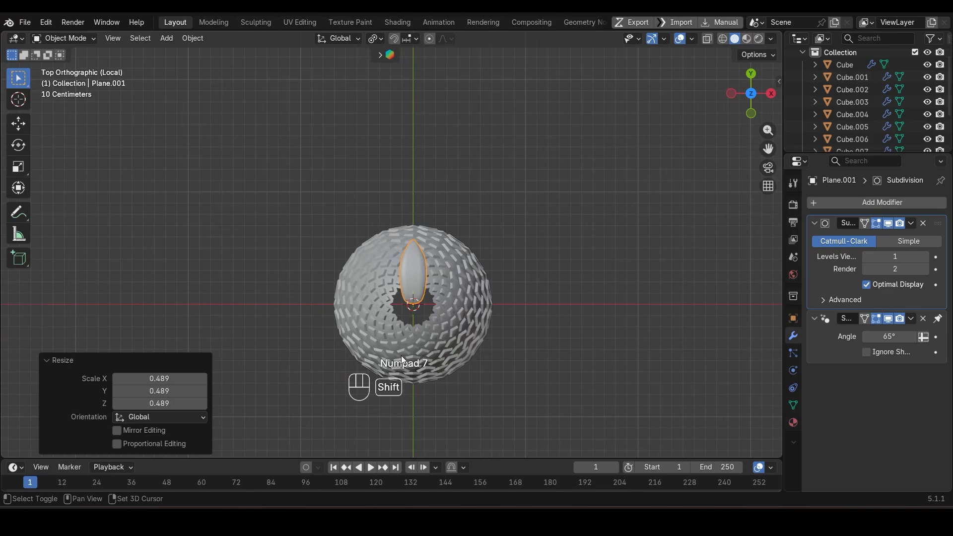
{"action": "key", "text": "shift+d"}
{"action": "key", "text": "r"}
{"action": "key", "text": "z"}
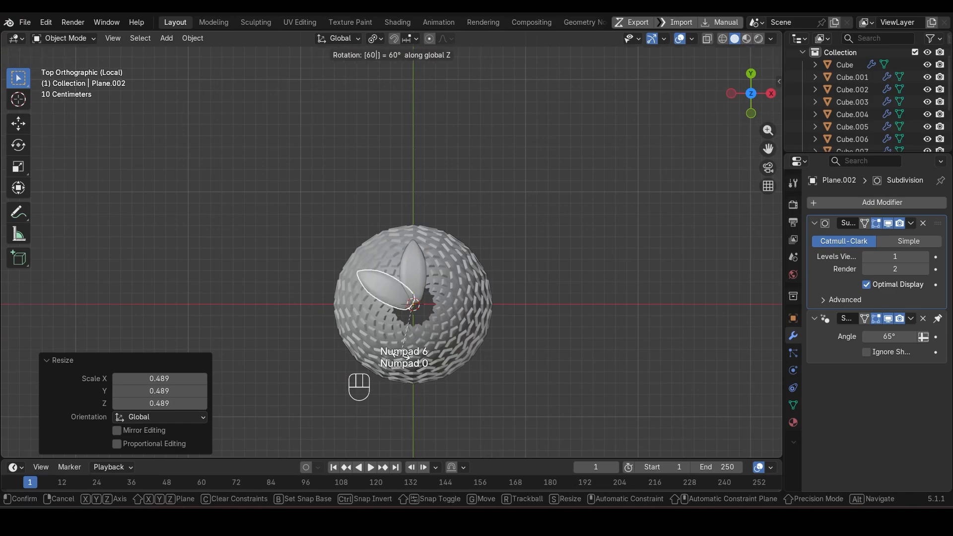
{"action": "key", "text": "BackSpace"}
{"action": "key", "text": "BackSpace"}
{"action": "key", "text": "KP_6"}
{"action": "key", "text": "KP_0"}
{"action": "key", "text": "BackSpace"}
{"action": "key", "text": "BackSpace"}
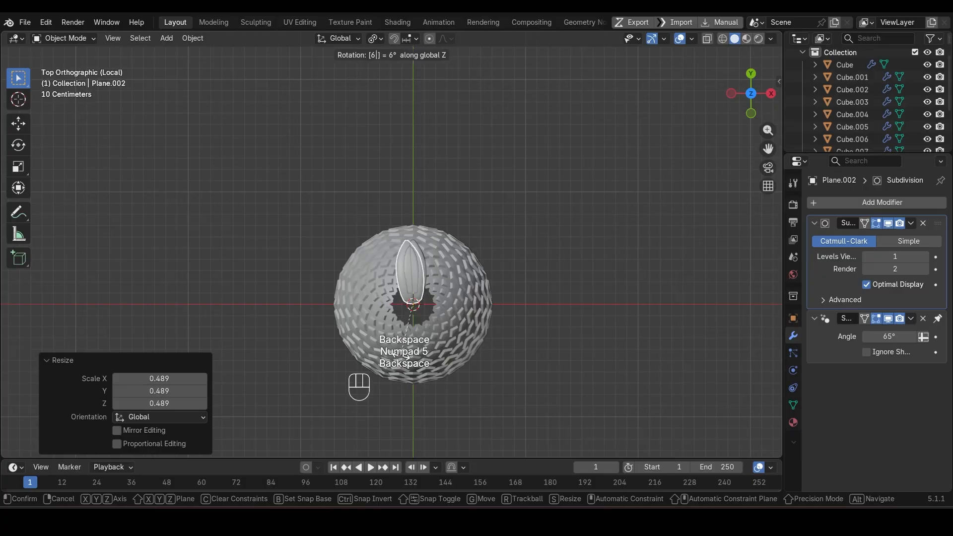
{"action": "key", "text": "KP_7"}
{"action": "key", "text": "KP_0"}
{"action": "key", "text": "BackSpace"}
{"action": "key", "text": "BackSpace"}
{"action": "key", "text": "KP_7"}
{"action": "key", "text": "KP_5"}
{"action": "key", "text": "Return"}
Step: Repeat the 75° leaf duplication three times to form a ring of five leaves
{"action": "key", "text": "shift+r"}
{"action": "key", "text": "shift+r"}
{"action": "key", "text": "shift+r"}
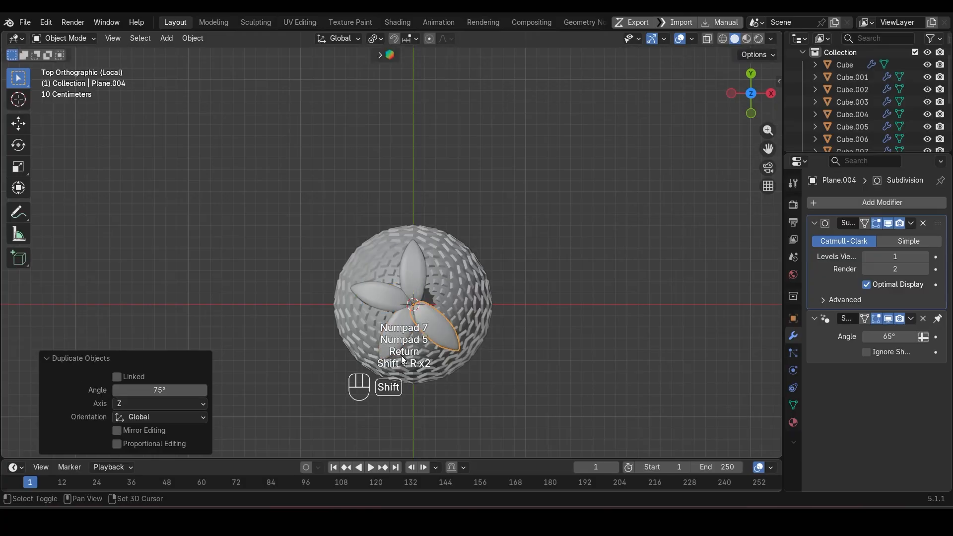
{"action": "middle_click_drag", "start_coordinate": [457, 358], "coordinate": [381, 282]}
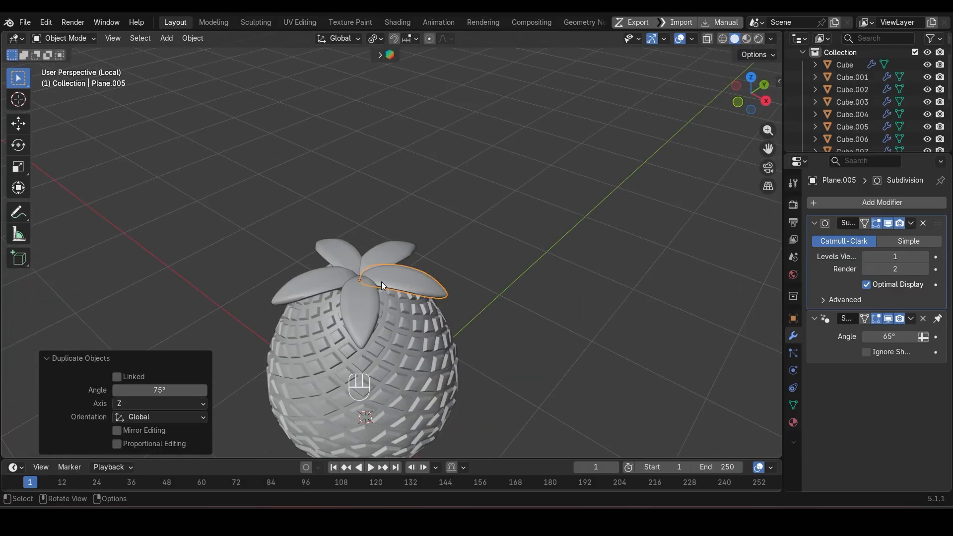
Step: Duplicate a leaf in the front view, tilt the copy upward about -20.8° and scale it to about 1.28
{"action": "key", "text": "KP_1"}
{"action": "key", "text": "shift+d"}
{"action": "key", "text": "r"}
{"action": "left_click", "coordinate": [410, 300]}
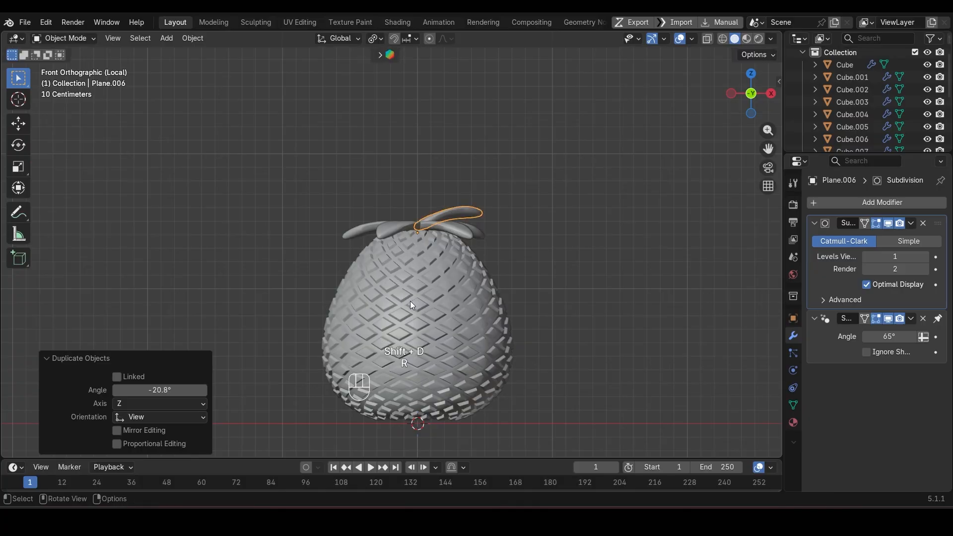
{"action": "key", "text": "s"}
{"action": "left_click", "coordinate": [427, 320]}
{"action": "middle_click_drag", "start_coordinate": [478, 275], "coordinate": [480, 353]}
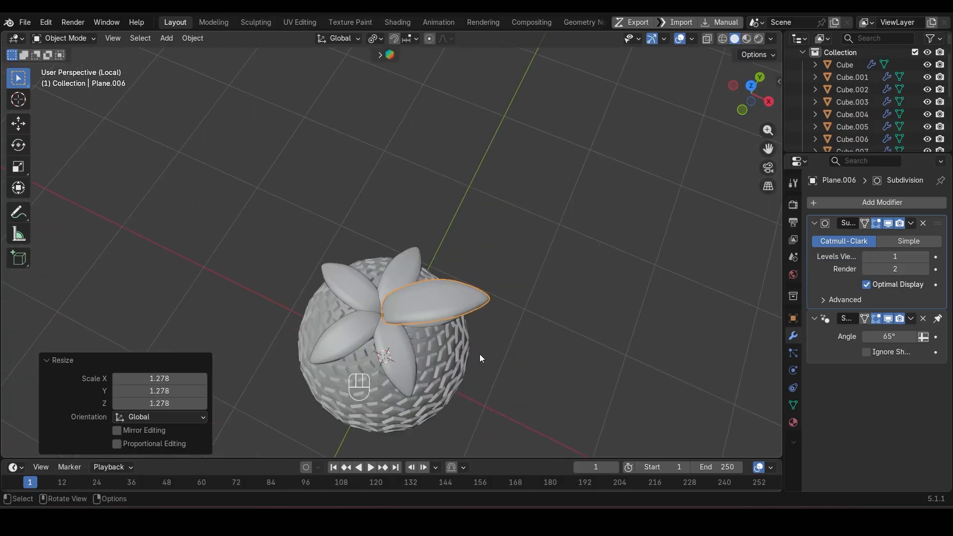
Step: Rotate the larger upper leaf about -33° in the top view and add a copy rotated about -119°
{"action": "key", "text": "KP_7"}
{"action": "key", "text": "r"}
{"action": "left_click", "coordinate": [476, 313]}
{"action": "key", "text": "shift+d"}
{"action": "key", "text": "r"}
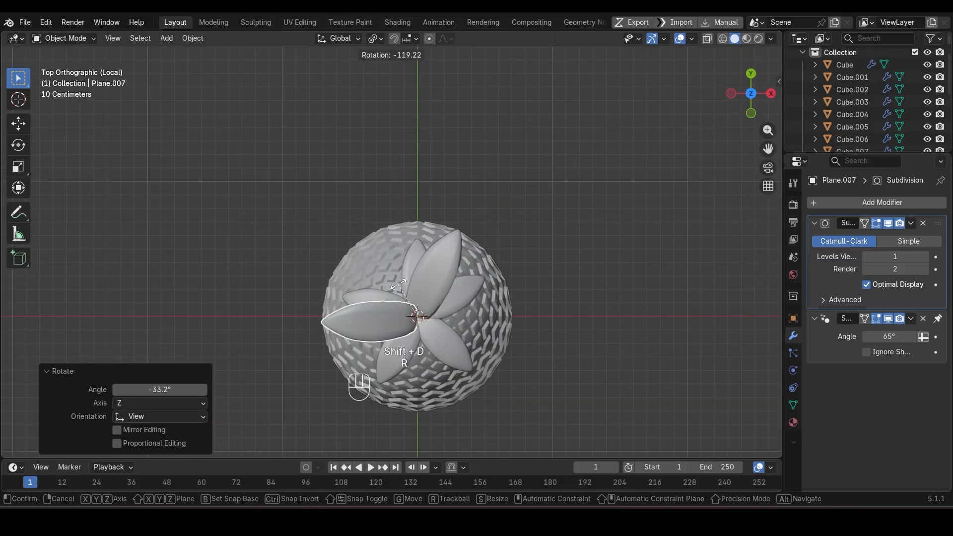
{"action": "left_click", "coordinate": [471, 305]}
Step: Duplicate the upper leaf again, rotate the copy to the open side of the crown and scale it to about 0.78
{"action": "key", "text": "shift+d"}
{"action": "key", "text": "r"}
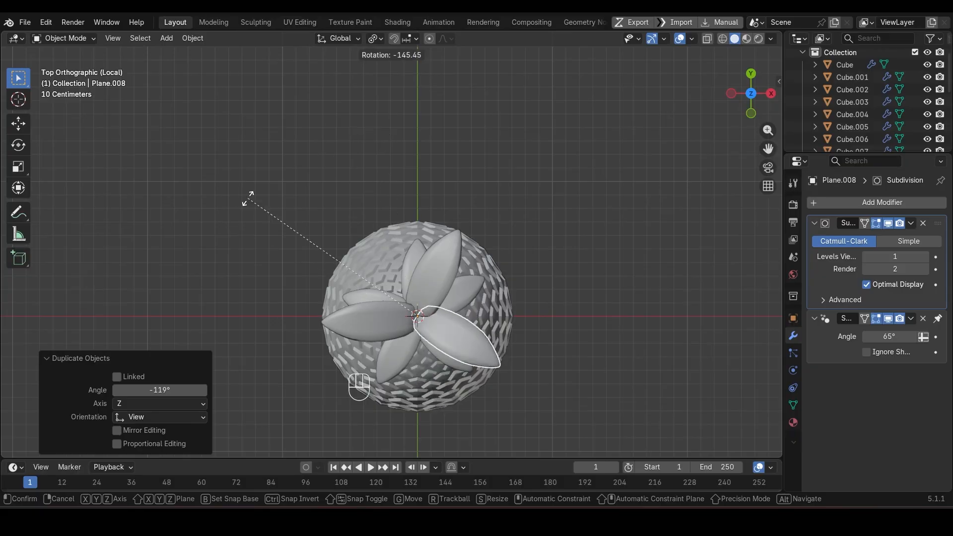
{"action": "left_click", "coordinate": [313, 144]}
{"action": "key", "text": "s"}
{"action": "left_click", "coordinate": [551, 377]}
{"action": "middle_click_drag", "start_coordinate": [551, 376], "coordinate": [534, 201]}
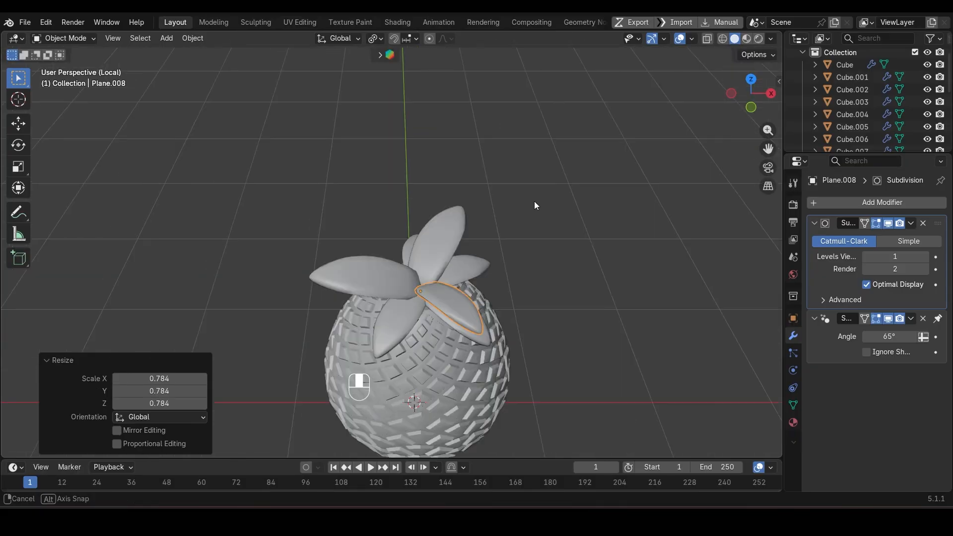
Step: Select the three upper leaves and raise them along Z above the lower ring
{"action": "key", "text": "KP_1"}
{"action": "scroll", "coordinate": [529, 153], "scroll_direction": "up", "scroll_amount": 2}
{"action": "middle_click_drag", "start_coordinate": [459, 156], "coordinate": [378, 232]}
{"action": "left_click", "coordinate": [416, 205], "text": "shift"}
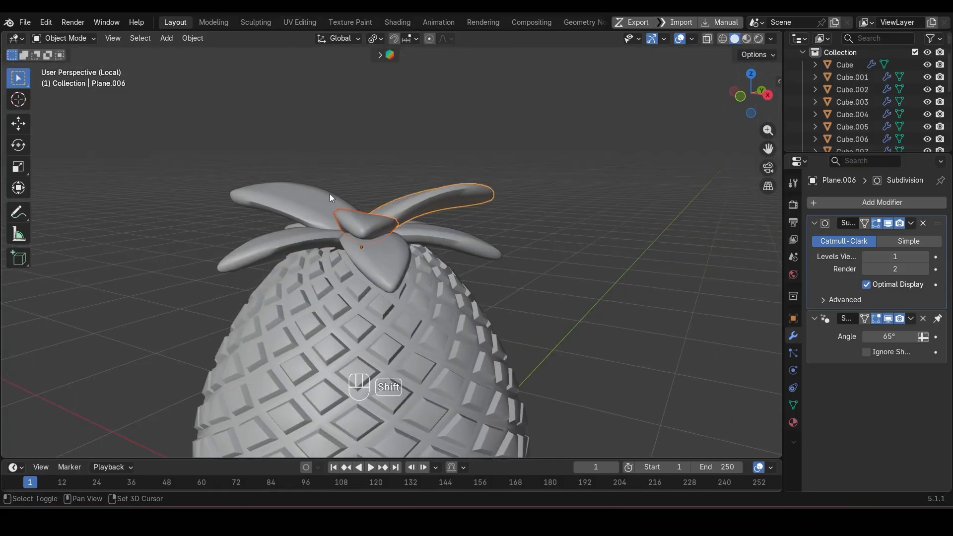
{"action": "left_click", "coordinate": [329, 194], "text": "shift"}
{"action": "middle_click_drag", "start_coordinate": [329, 194], "coordinate": [452, 231]}
{"action": "key", "text": "g"}
{"action": "key", "text": "z"}
{"action": "left_click", "coordinate": [419, 234]}
Step: Stretch the three upper leaves along Z and readjust their height
{"action": "key", "text": "s"}
{"action": "key", "text": "z"}
{"action": "left_click", "coordinate": [436, 256]}
{"action": "key", "text": "g"}
{"action": "key", "text": "z"}
{"action": "left_click", "coordinate": [430, 228]}
Step: Select the five lower leaves and thicken them by scaling along Z
{"action": "left_click", "coordinate": [318, 263]}
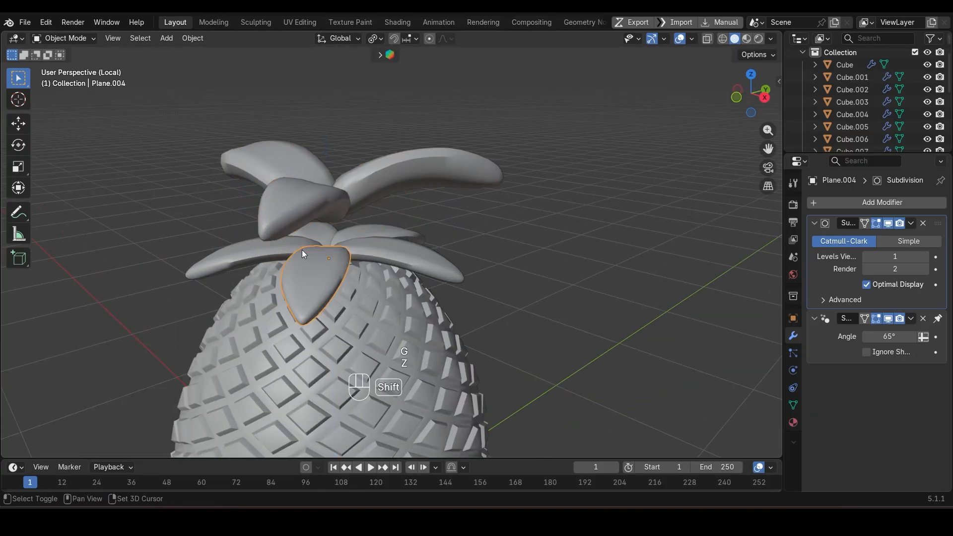
{"action": "key", "text": "s"}
{"action": "key", "text": "z"}
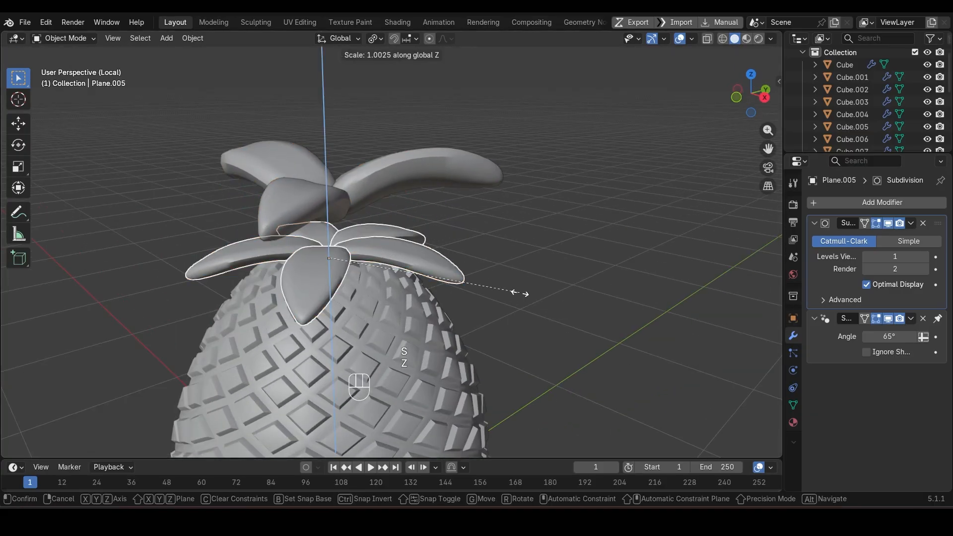
{"action": "left_click", "coordinate": [681, 345]}
Step: Shade the five lower leaves smooth and lower them slightly along Z onto the egg
{"action": "right_click", "coordinate": [497, 257]}
{"action": "left_click", "coordinate": [493, 255]}
{"action": "middle_click_drag", "start_coordinate": [403, 249], "coordinate": [475, 244]}
{"action": "key", "text": "g"}
{"action": "key", "text": "z"}
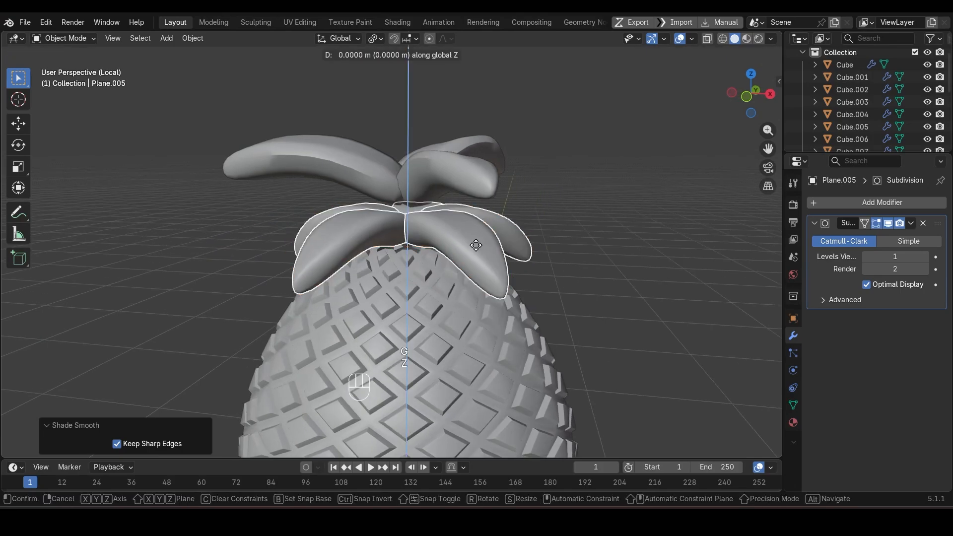
{"action": "left_click", "coordinate": [477, 254]}
Step: Shade the three upper leaves smooth and lower them about 0.09 m along Z
{"action": "left_click_drag", "start_coordinate": [308, 111], "coordinate": [484, 199]}
{"action": "right_click", "coordinate": [484, 200]}
{"action": "left_click", "coordinate": [482, 199]}
{"action": "key", "text": "g"}
{"action": "key", "text": "z"}
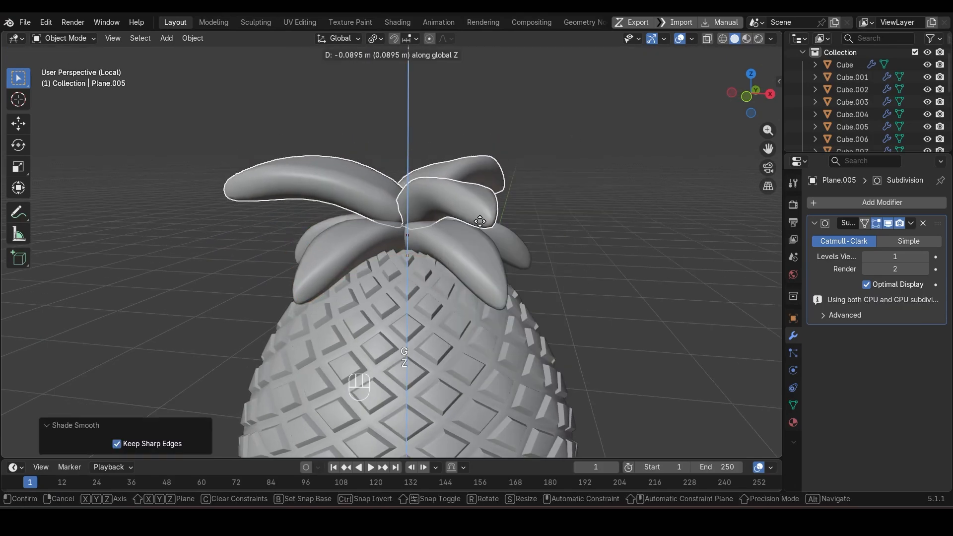
{"action": "left_click", "coordinate": [484, 224]}
{"action": "middle_click_drag", "start_coordinate": [484, 223], "coordinate": [513, 304]}
Step: Duplicate an upper leaf in the front view and tilt the copy upright by about -51.7°
{"action": "left_click", "coordinate": [431, 222]}
{"action": "key", "text": "KP_1"}
{"action": "key", "text": "shift+d"}
{"action": "key", "text": "r"}
{"action": "left_click", "coordinate": [368, 214]}
Step: Rotate the upright leaf about 89.4° around the Z axis
{"action": "key", "text": "r"}
{"action": "key", "text": "z"}
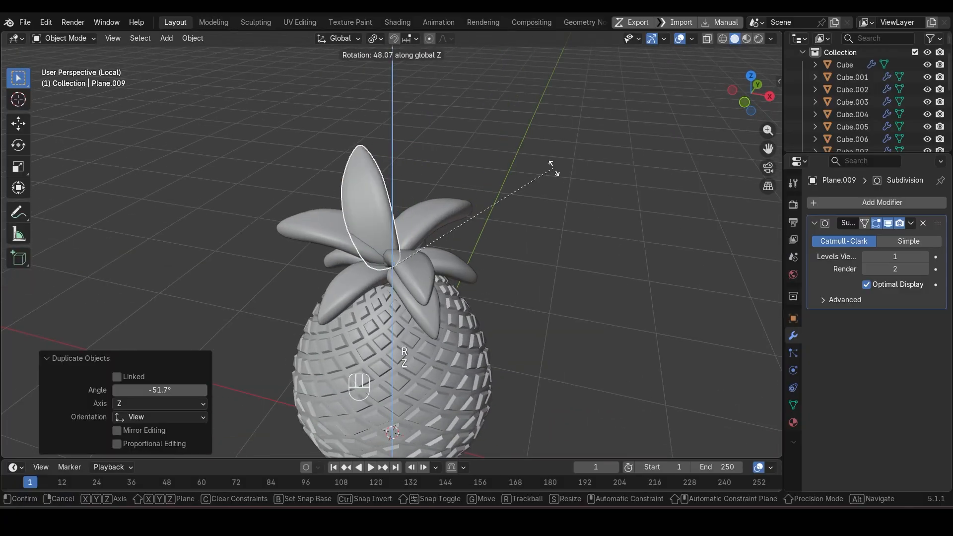
{"action": "left_click", "coordinate": [433, 121]}
{"action": "scroll", "coordinate": [430, 122], "scroll_direction": "down", "scroll_amount": 2}
{"action": "middle_click_drag", "start_coordinate": [401, 231], "coordinate": [371, 270]}
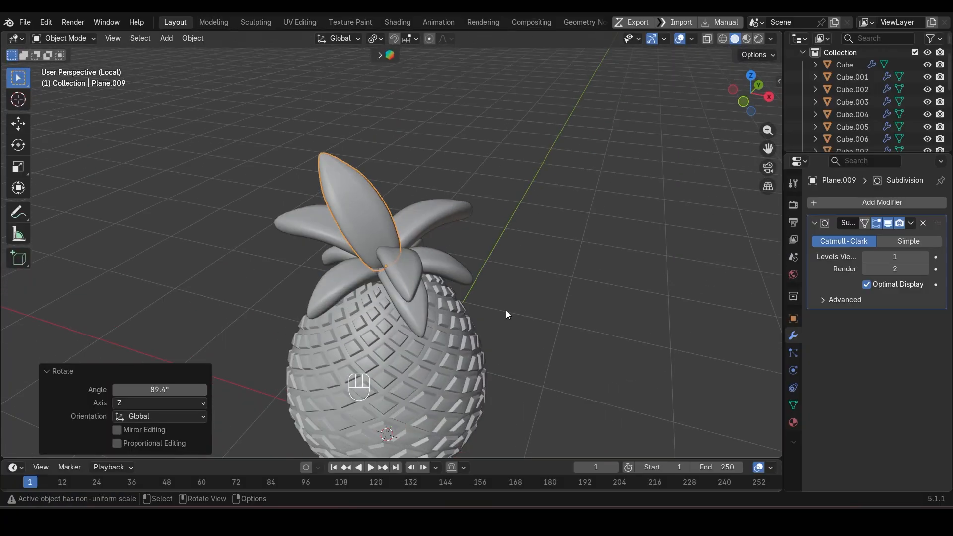
Step: Resize the upright crown leaf and adjust its height along Z
{"action": "key", "text": "s"}
{"action": "left_click", "coordinate": [443, 303]}
{"action": "middle_click_drag", "start_coordinate": [444, 303], "coordinate": [354, 278]}
{"action": "key", "text": "s"}
{"action": "left_click", "coordinate": [364, 319]}
{"action": "key", "text": "g"}
{"action": "key", "text": "z"}
{"action": "left_click", "coordinate": [348, 296]}
{"action": "scroll", "coordinate": [347, 263], "scroll_direction": "down", "scroll_amount": 3}
Step: Convert the egg body and all leaves to mesh, joined as one pineapple object, and save the file
{"action": "left_click_drag", "start_coordinate": [296, 167], "coordinate": [464, 375]}
{"action": "left_click", "coordinate": [393, 310], "text": "shift"}
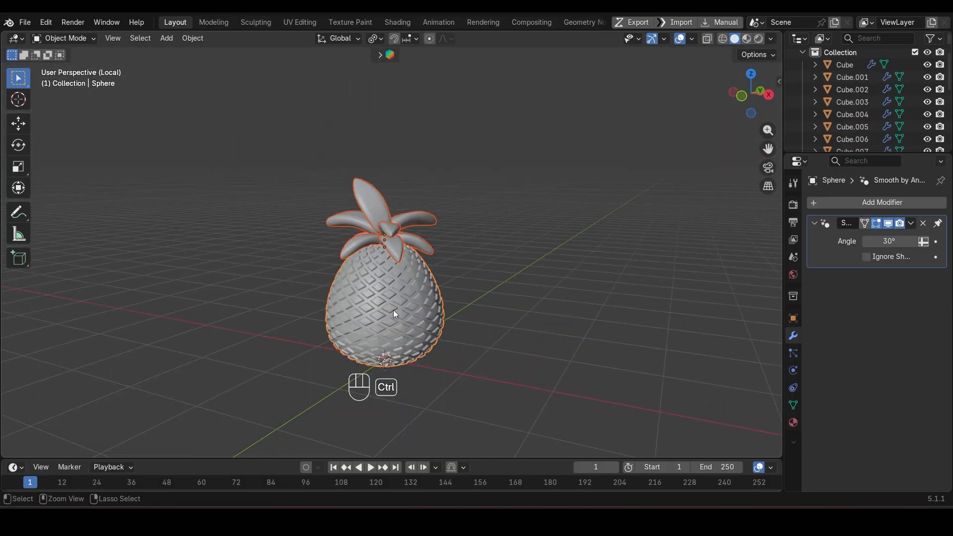
{"action": "right_click", "coordinate": [481, 221]}
{"action": "mouse_move", "coordinate": [502, 275]}
{"action": "left_click", "coordinate": [575, 281]}
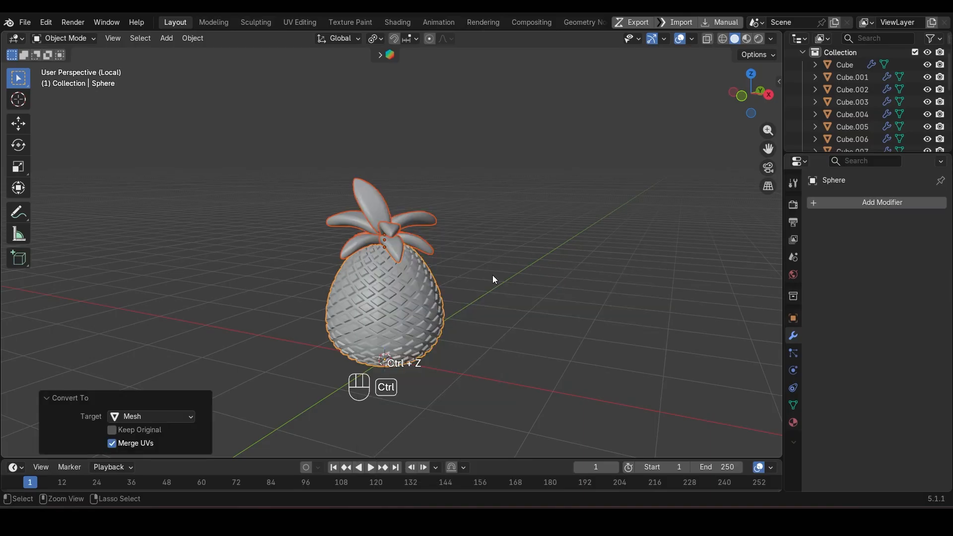
{"action": "key", "text": "ctrl+s"}
Step: Leave local view and raise the pineapple about 2.19 m, lowering it about 0.33 m to sit on the kiosk roof
{"action": "key", "text": "KP_Divide"}
{"action": "key", "text": "g"}
{"action": "key", "text": "z"}
{"action": "left_click", "coordinate": [515, 128]}
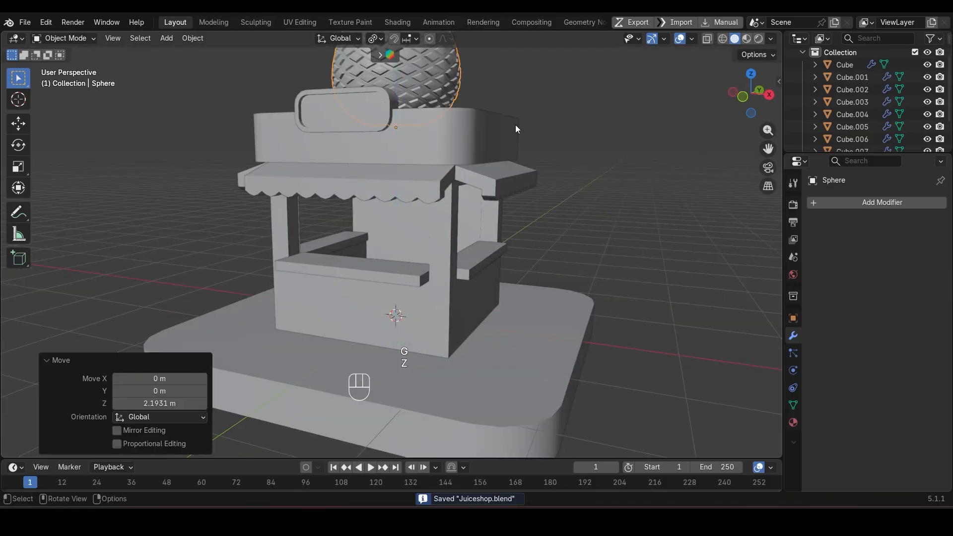
{"action": "middle_click_drag", "start_coordinate": [515, 128], "coordinate": [479, 263], "text": "shift"}
{"action": "middle_click_drag", "start_coordinate": [479, 263], "coordinate": [449, 305]}
{"action": "key", "text": "g"}
{"action": "key", "text": "z"}
{"action": "left_click", "coordinate": [469, 335]}
Step: Scale the rooftop pineapple uniformly to about 0.66
{"action": "key", "text": "s"}
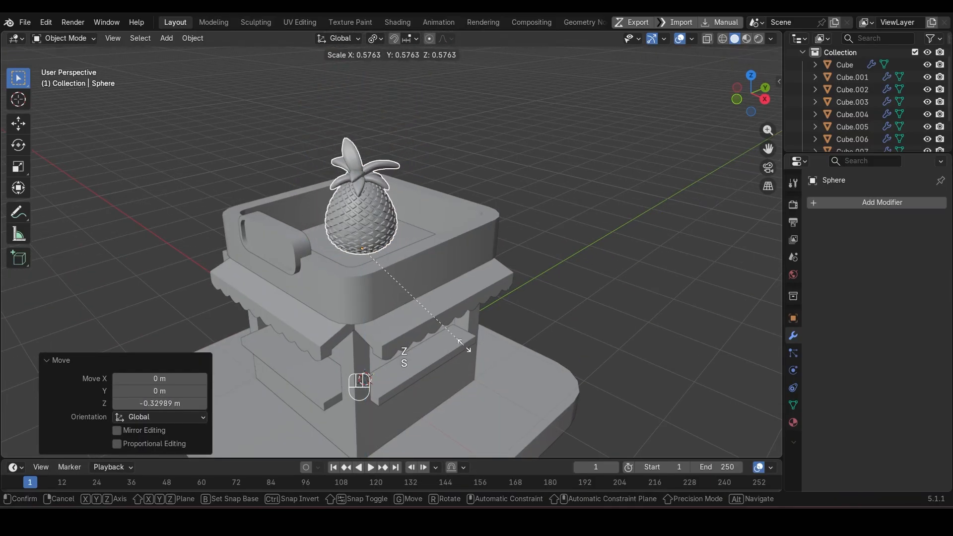
{"action": "left_click", "coordinate": [474, 333]}
{"action": "scroll", "coordinate": [490, 347], "scroll_direction": "down", "scroll_amount": 4}
{"action": "middle_click_drag", "start_coordinate": [438, 311], "coordinate": [438, 338]}
Step: Widen the pineapple to about 1.2 in X and Y only and apply its scale
{"action": "key", "text": "s"}
{"action": "key", "text": "z"}
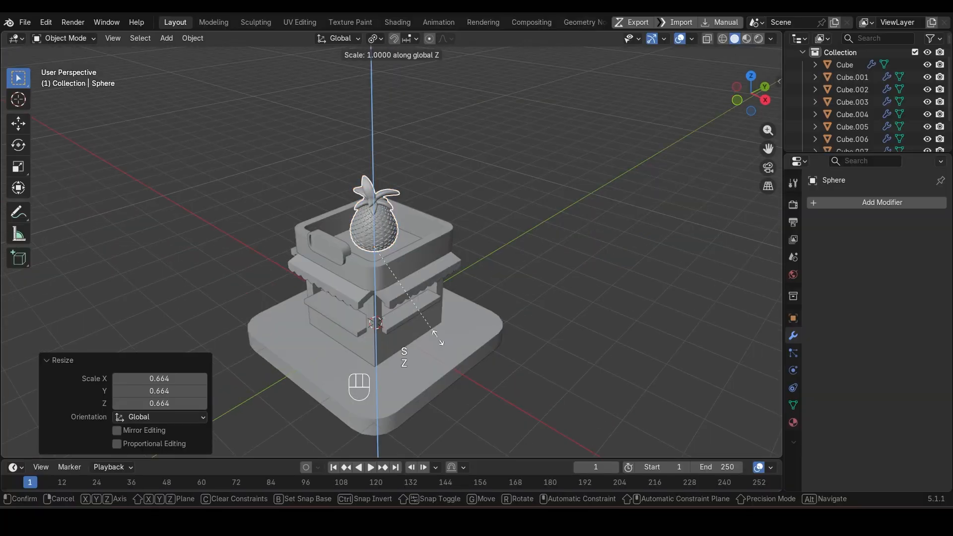
{"action": "key", "text": "Escape"}
{"action": "key", "text": "s"}
{"action": "key", "text": "shift+z"}
{"action": "left_click", "coordinate": [457, 350]}
{"action": "key", "text": "ctrl+a"}
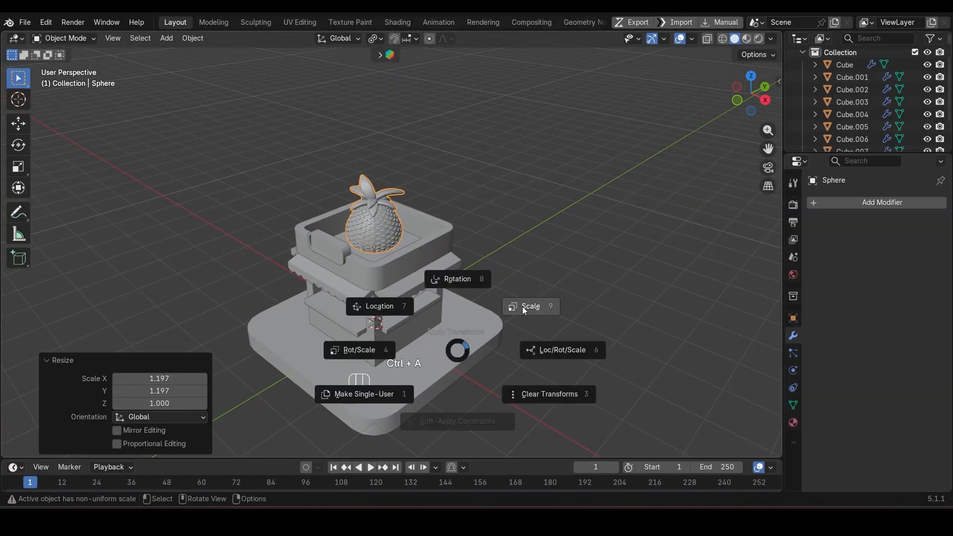
{"action": "left_click", "coordinate": [527, 305]}
Step: Reduce the pineapple on the roof uniformly to about 0.76
{"action": "scroll", "coordinate": [311, 234], "scroll_direction": "up", "scroll_amount": 5}
{"action": "scroll", "coordinate": [402, 248], "scroll_direction": "down", "scroll_amount": 5}
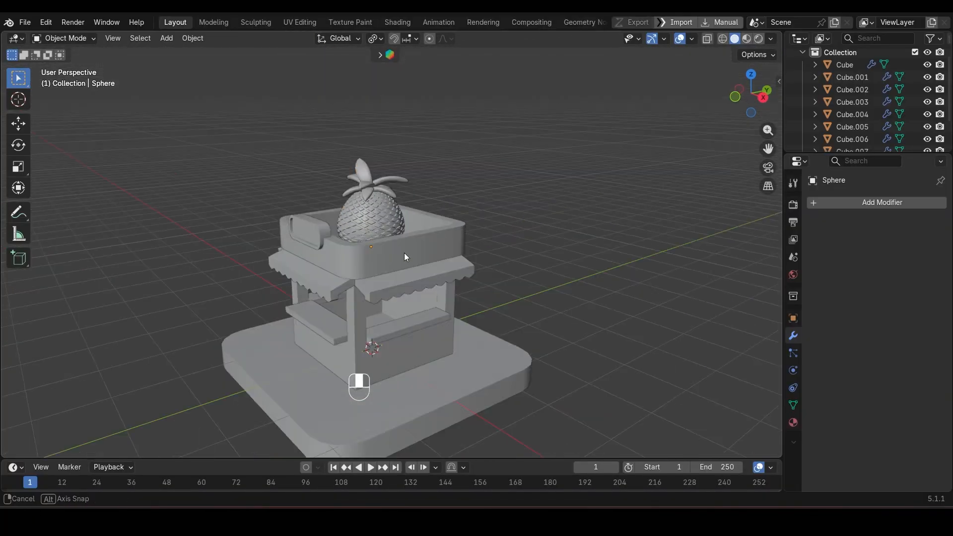
{"action": "middle_click_drag", "start_coordinate": [404, 253], "coordinate": [434, 336]}
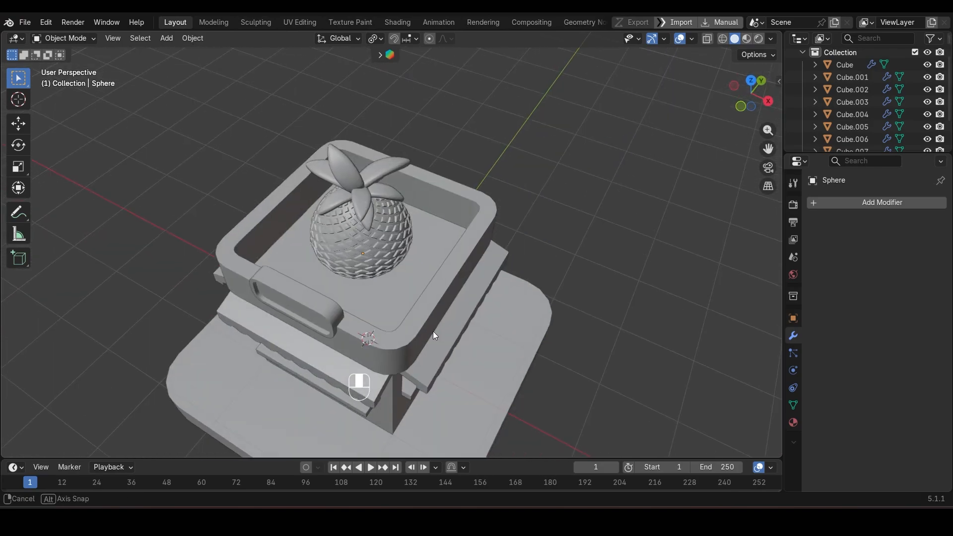
{"action": "left_click", "coordinate": [382, 234]}
{"action": "key", "text": "s"}
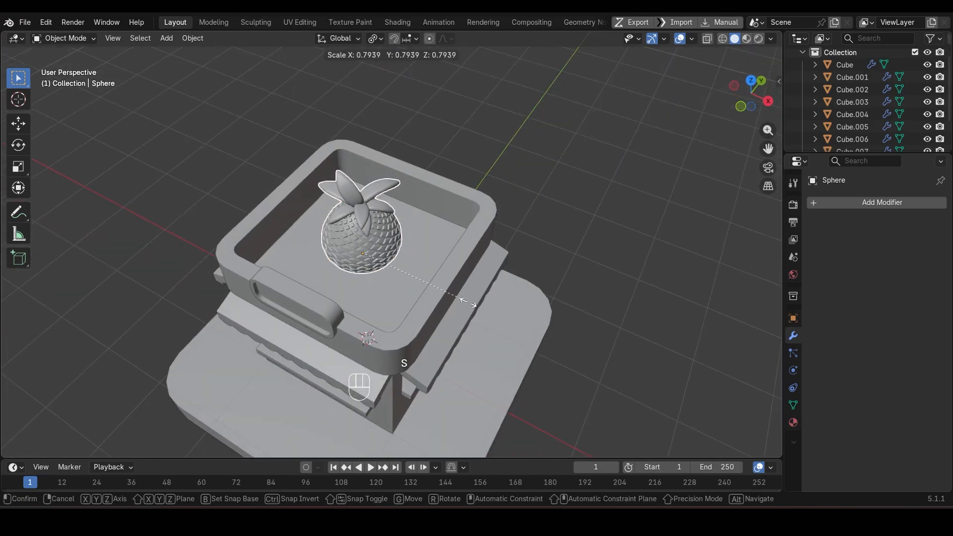
{"action": "left_click", "coordinate": [459, 298]}
{"action": "middle_click_drag", "start_coordinate": [398, 314], "coordinate": [412, 239]}
{"action": "middle_click_drag", "start_coordinate": [618, 189], "coordinate": [501, 239]}
Step: Stretch the pineapple to about 1.18 along Z and apply its scale
{"action": "key", "text": "s"}
{"action": "key", "text": "z"}
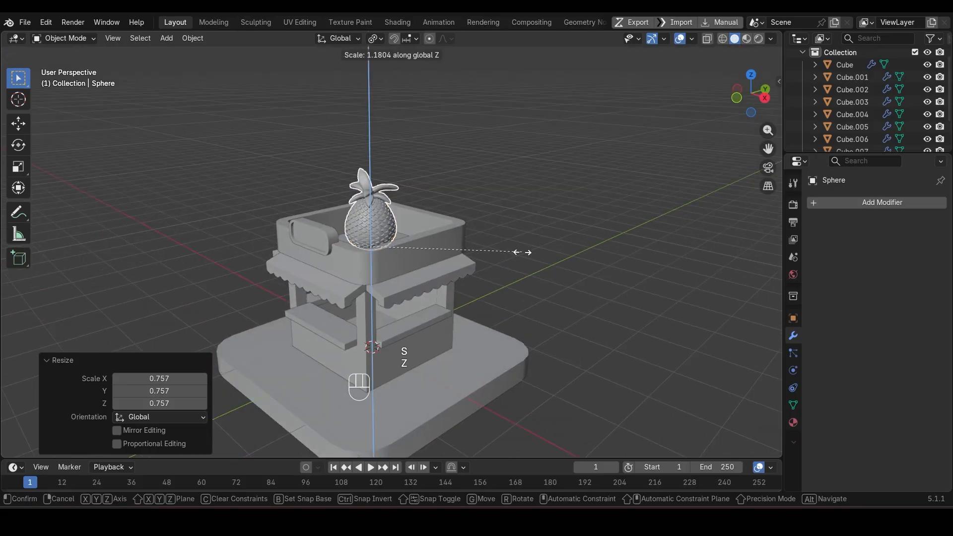
{"action": "left_click", "coordinate": [522, 252]}
{"action": "scroll", "coordinate": [486, 242], "scroll_direction": "up", "scroll_amount": 4}
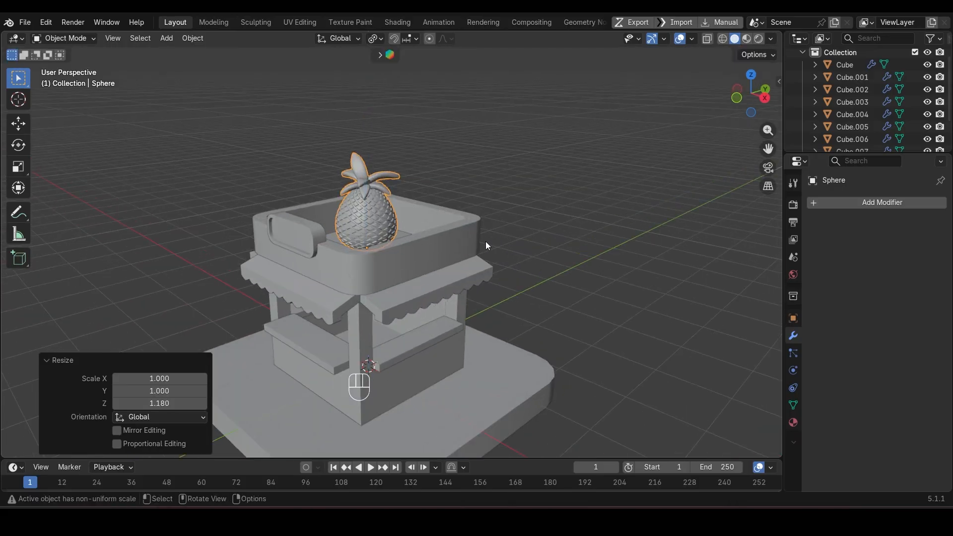
{"action": "middle_click_drag", "start_coordinate": [486, 242], "coordinate": [488, 280]}
{"action": "key", "text": "ctrl+a"}
{"action": "left_click", "coordinate": [541, 238]}
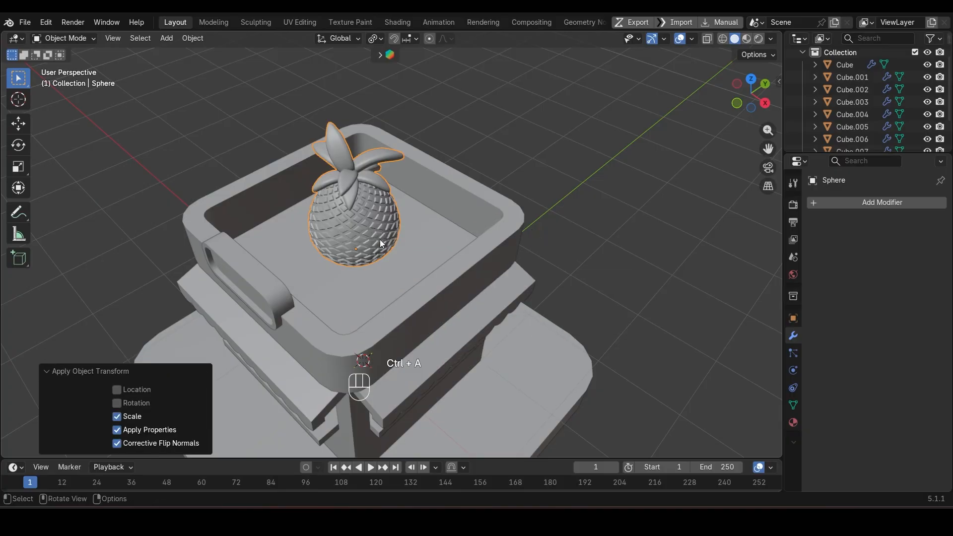
Step: Add a UV sphere to the scene and isolate it in local view
{"action": "scroll", "coordinate": [392, 246], "scroll_direction": "down", "scroll_amount": 4}
{"action": "key", "text": "shift+a"}
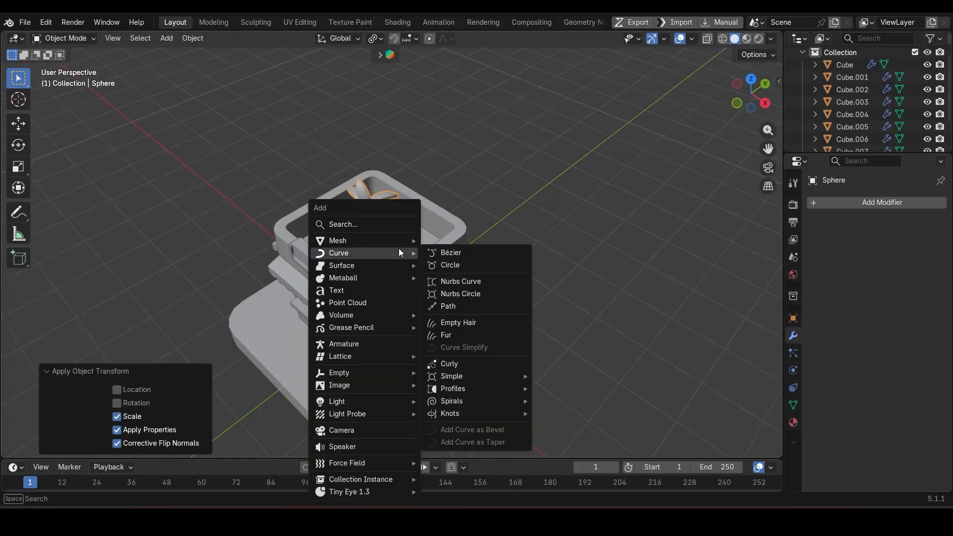
{"action": "mouse_move", "coordinate": [406, 239]}
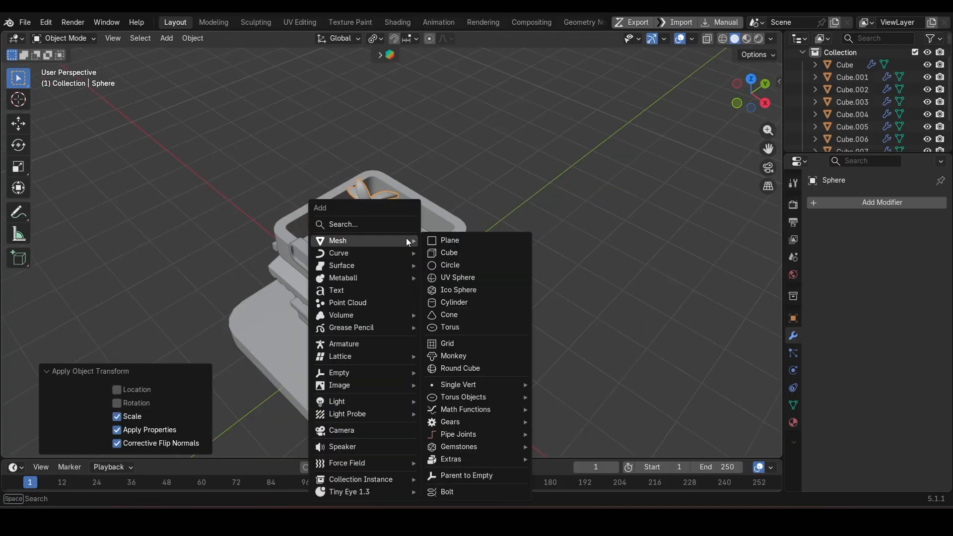
{"action": "left_click", "coordinate": [457, 277]}
{"action": "key", "text": "slash"}
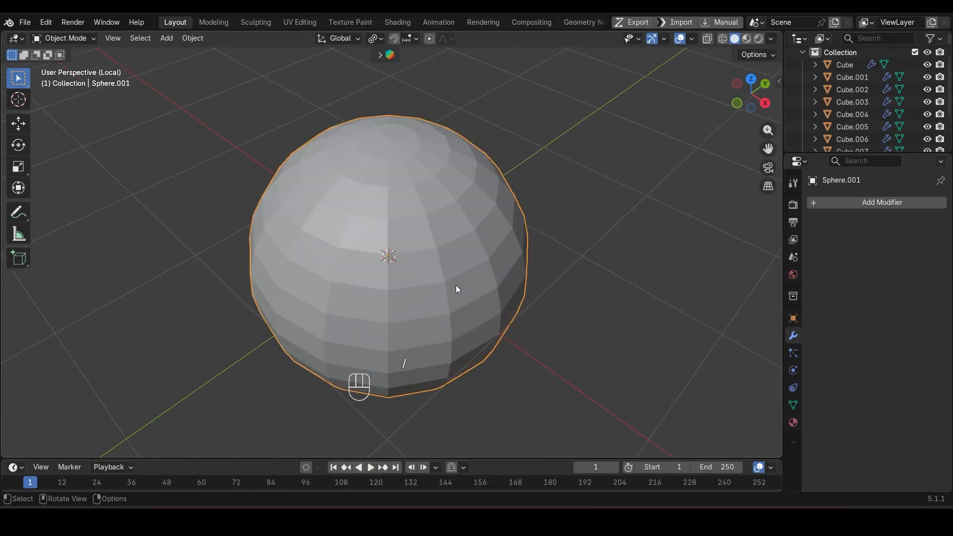
Step: Delete the faces of the new sphere's +X half, working through the mesh from the top view
{"action": "middle_click_drag", "start_coordinate": [421, 301], "coordinate": [474, 351]}
{"action": "key", "text": "Tab"}
{"action": "key", "text": "KP_4"}
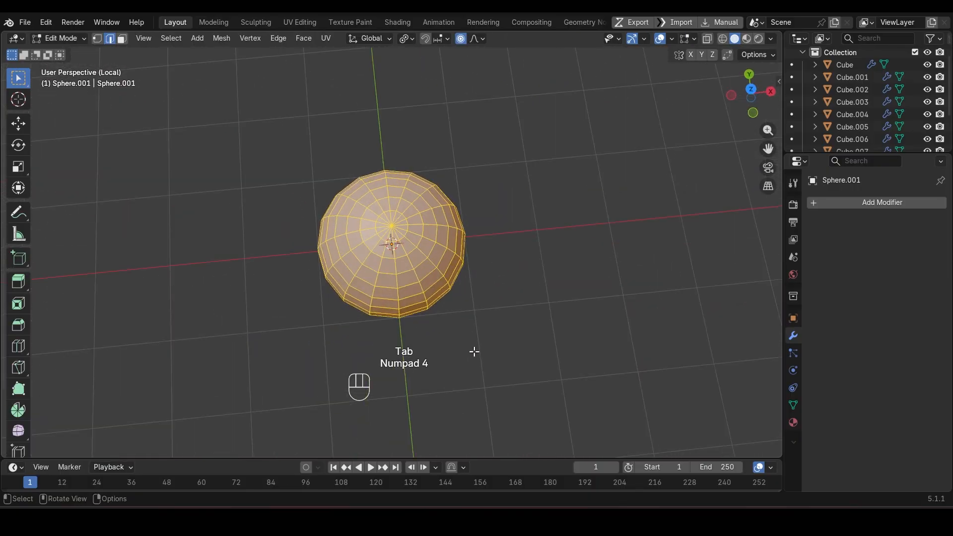
{"action": "key", "text": "KP_7"}
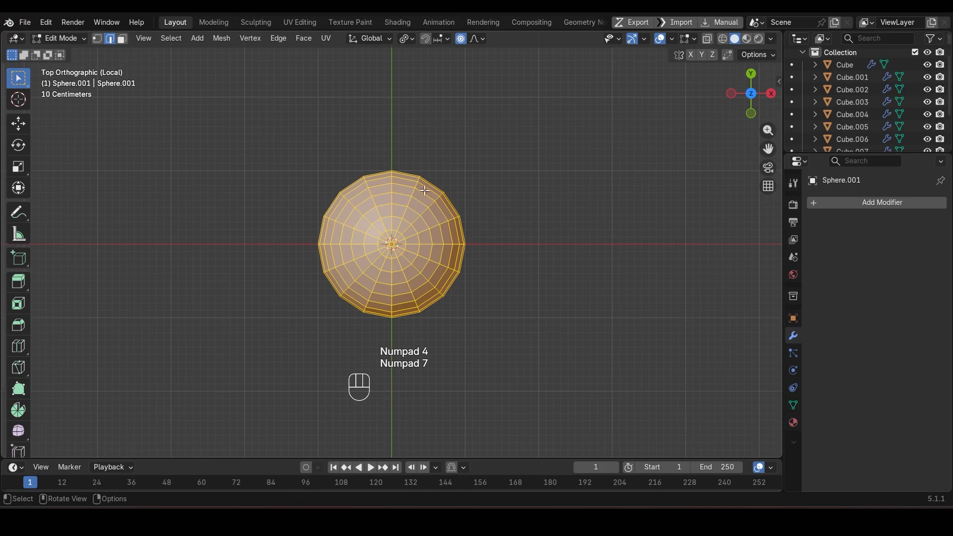
{"action": "key", "text": "shift+z"}
{"action": "key", "text": "3"}
{"action": "left_click_drag", "start_coordinate": [396, 160], "coordinate": [489, 378]}
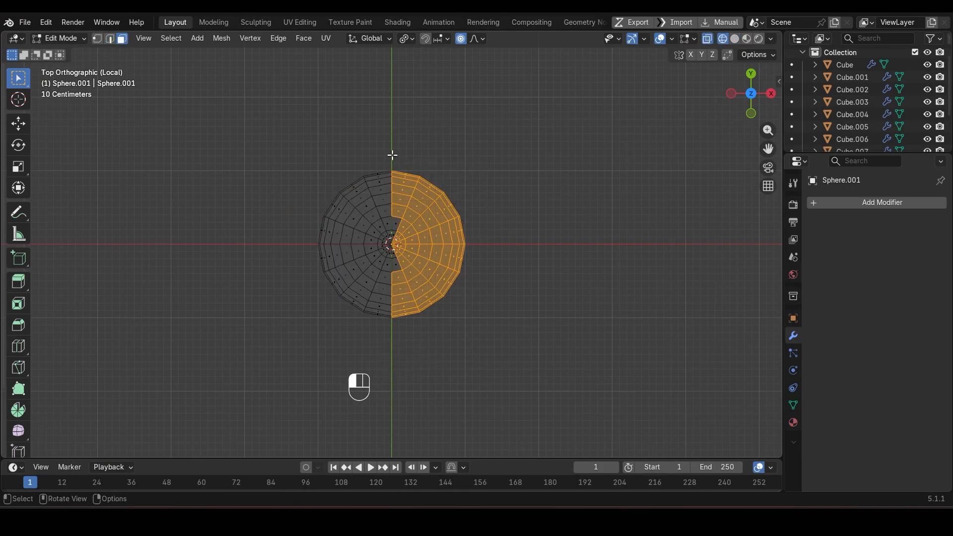
{"action": "left_click_drag", "start_coordinate": [393, 155], "coordinate": [471, 383]}
{"action": "key", "text": "x"}
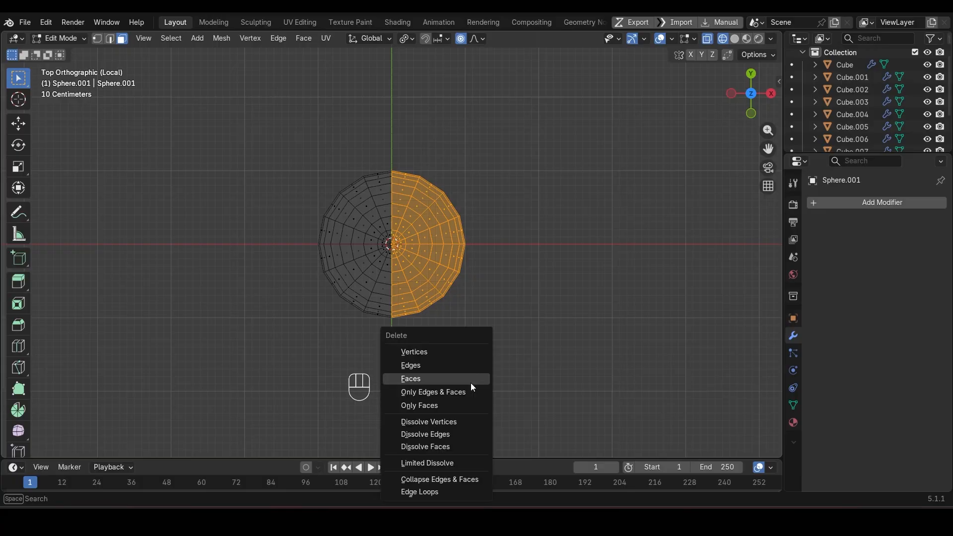
{"action": "left_click", "coordinate": [471, 383]}
Step: Delete more faces of the remaining half sphere so only a wedge of three segments on the +Y side is left
{"action": "scroll", "coordinate": [319, 273], "scroll_direction": "up", "scroll_amount": 4}
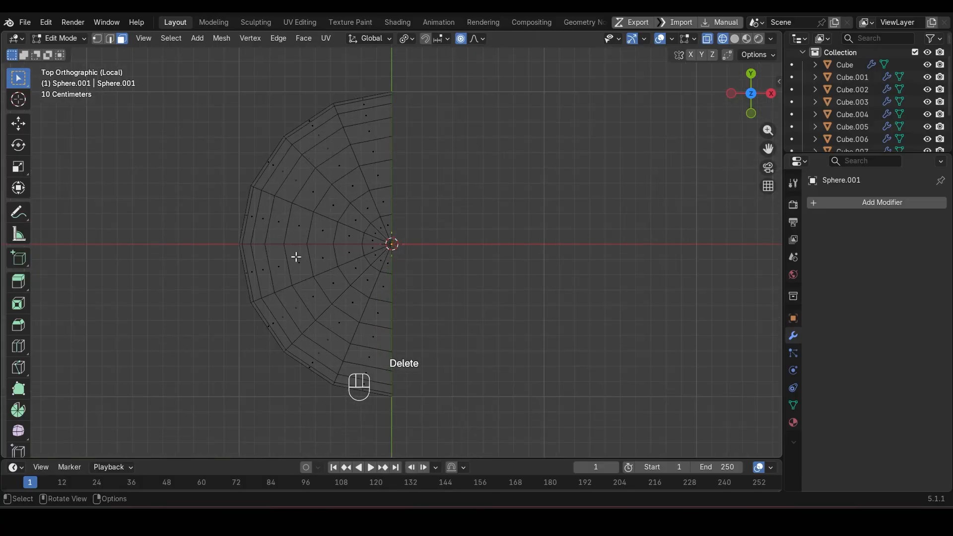
{"action": "left_click_drag", "start_coordinate": [227, 231], "coordinate": [518, 436]}
{"action": "left_click_drag", "start_coordinate": [215, 206], "coordinate": [299, 263], "text": "shift"}
{"action": "left_click_drag", "start_coordinate": [400, 239], "coordinate": [400, 230], "text": "ctrl"}
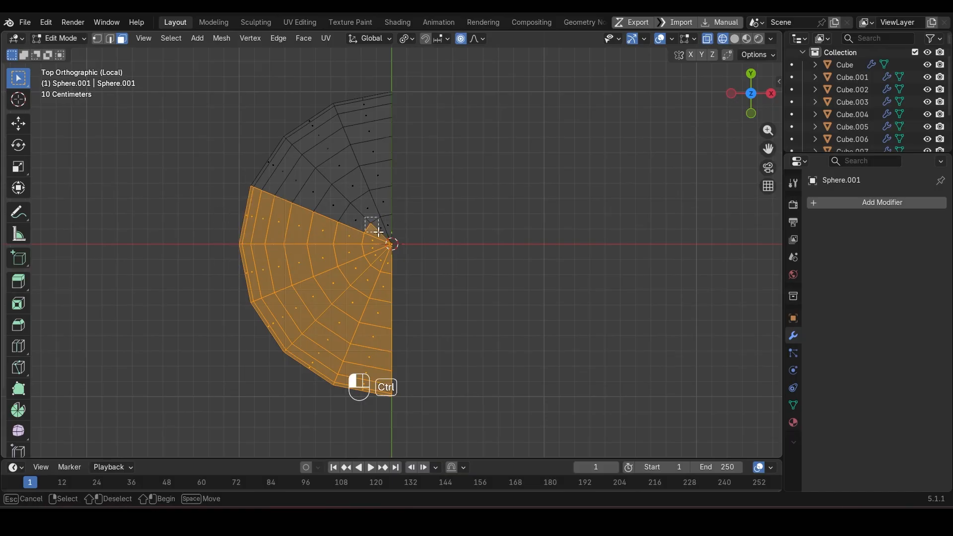
{"action": "key", "text": "x"}
{"action": "left_click", "coordinate": [380, 236]}
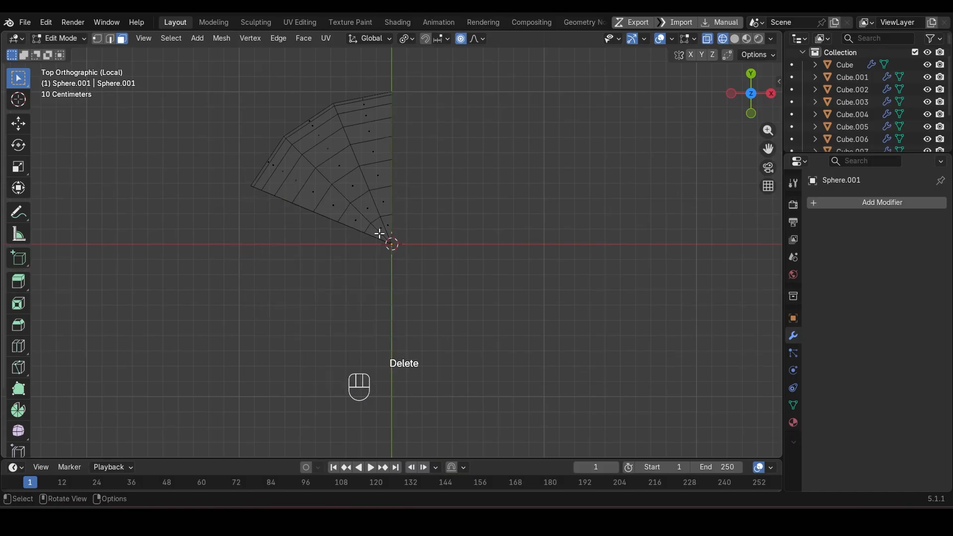
Step: Fill a narrow face between the two poles on each cut side of the wedge
{"action": "key", "text": "shift+z"}
{"action": "mouse_move", "coordinate": [380, 235]}
{"action": "middle_mouse_down"}
{"action": "mouse_move", "coordinate": [341, 209]}
{"action": "mouse_move", "coordinate": [387, 176]}
{"action": "mouse_move", "coordinate": [355, 151]}
{"action": "mouse_move", "coordinate": [217, 156]}
{"action": "mouse_move", "coordinate": [246, 178]}
{"action": "mouse_move", "coordinate": [391, 202]}
{"action": "middle_mouse_up"}
{"action": "key", "text": "2"}
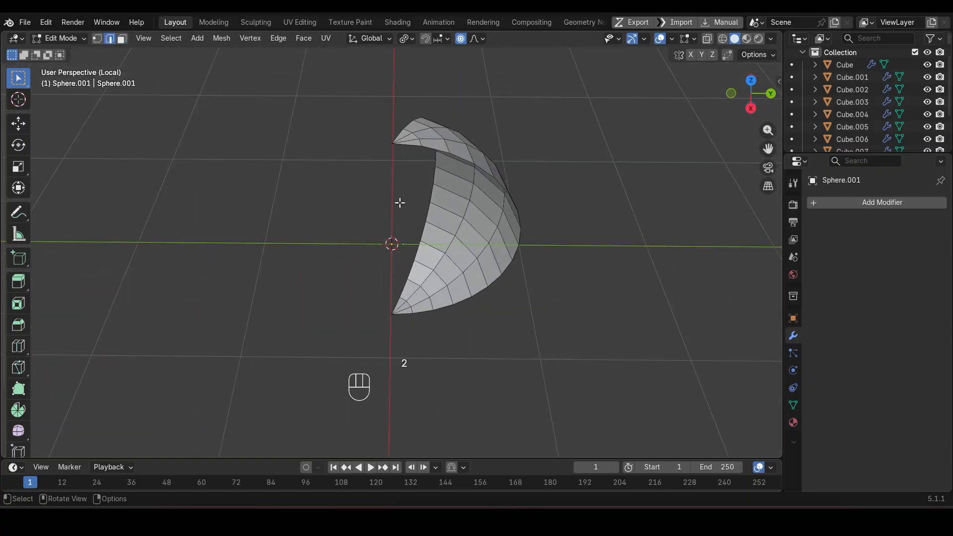
{"action": "left_click", "coordinate": [406, 318], "text": "shift"}
{"action": "key", "text": "f"}
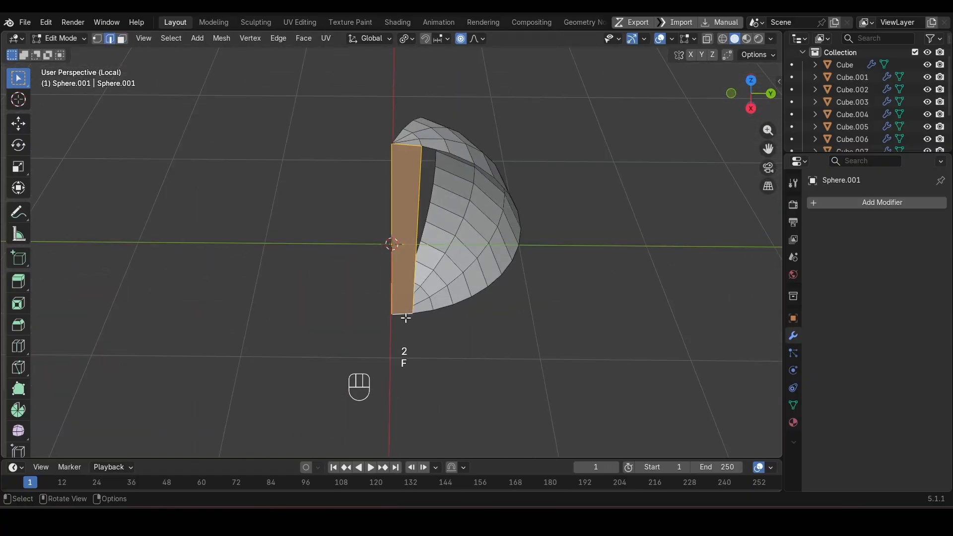
{"action": "middle_click_drag", "start_coordinate": [405, 314], "coordinate": [354, 169]}
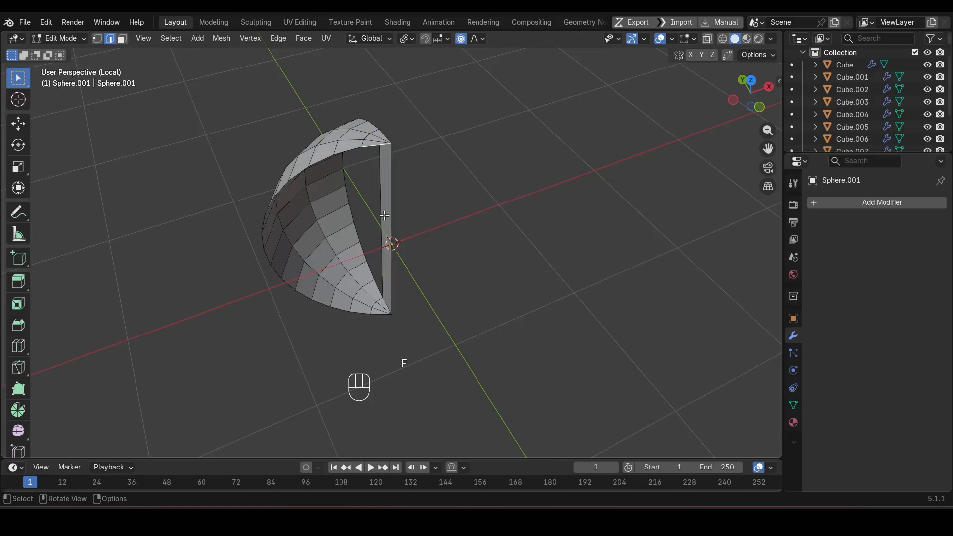
{"action": "key", "text": "f"}
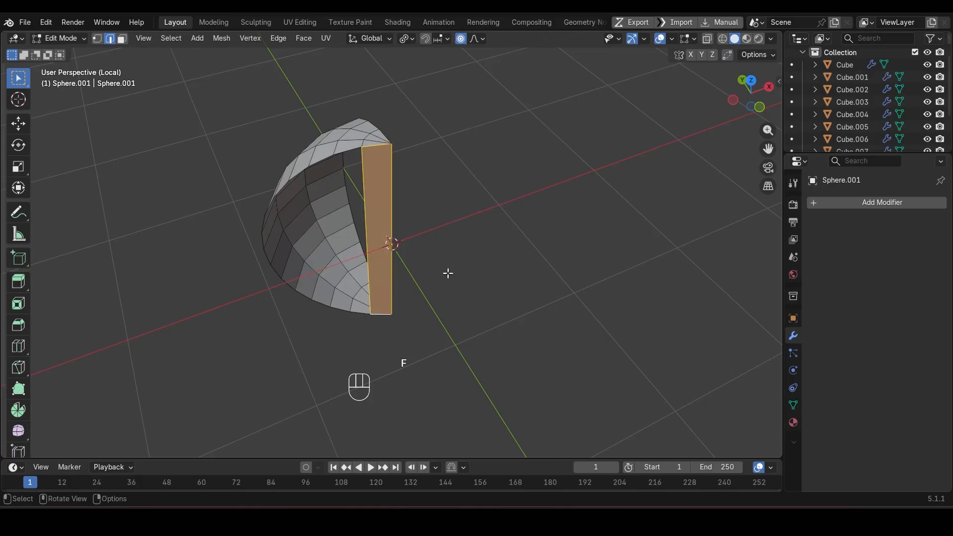
{"action": "middle_click_drag", "start_coordinate": [448, 273], "coordinate": [462, 206]}
{"action": "key", "text": "1"}
{"action": "left_click", "coordinate": [395, 164]}
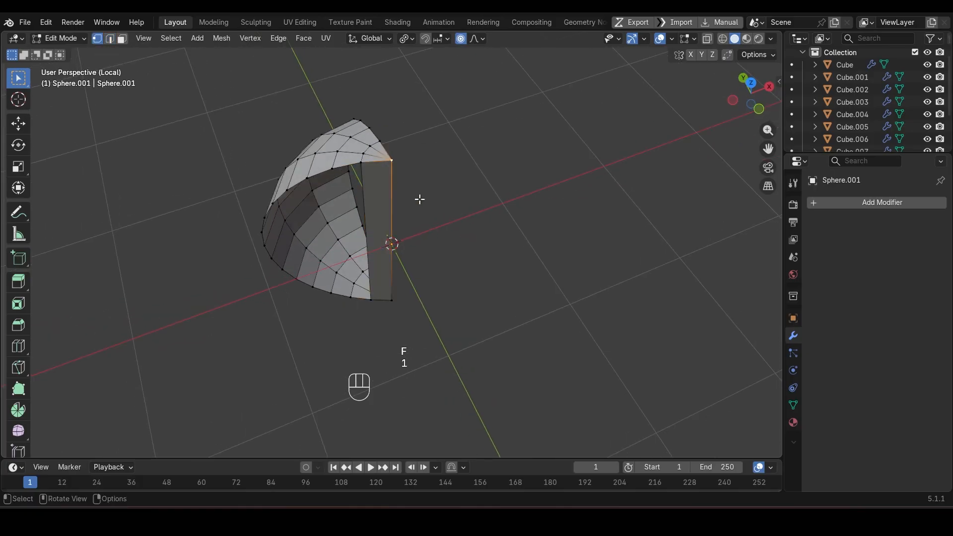
{"action": "key", "text": "g"}
{"action": "key", "text": "Escape"}
{"action": "key", "text": "g"}
{"action": "key", "text": "Escape"}
Step: Select only the curved edges along one open side of the wedge and show the scene statistics in the viewport
{"action": "middle_click_drag", "start_coordinate": [410, 219], "coordinate": [459, 199]}
{"action": "left_click", "coordinate": [358, 129], "text": "alt"}
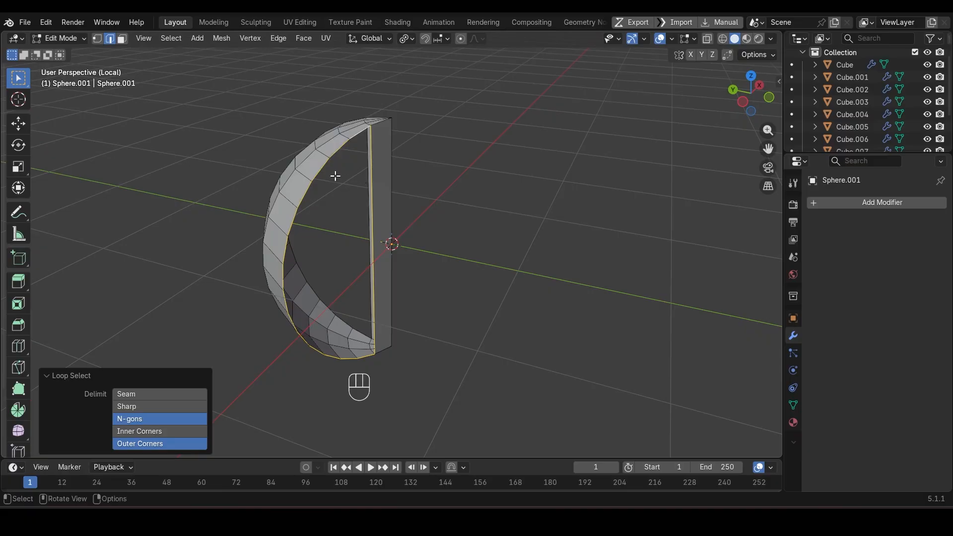
{"action": "left_click", "coordinate": [358, 134]}
{"action": "left_click", "coordinate": [367, 358], "text": "ctrl"}
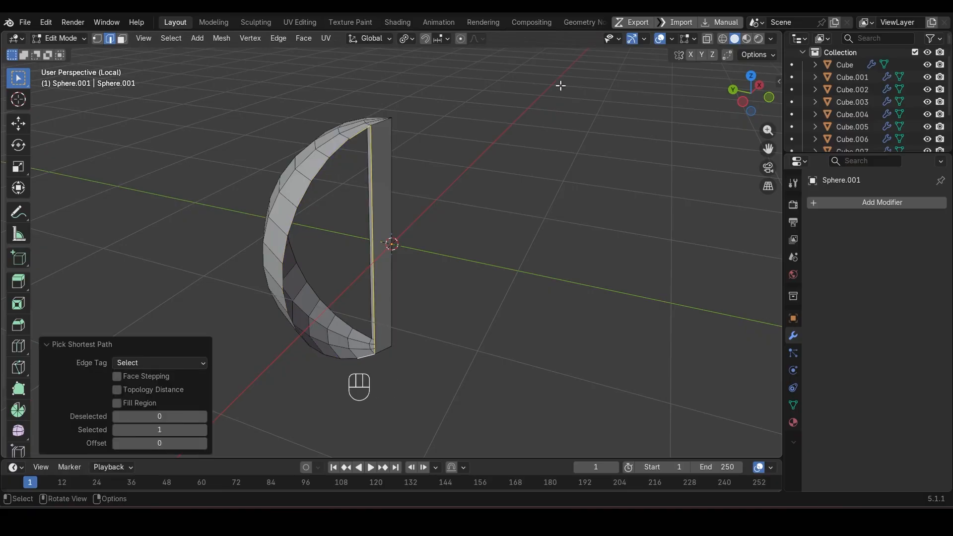
{"action": "left_click", "coordinate": [431, 99]}
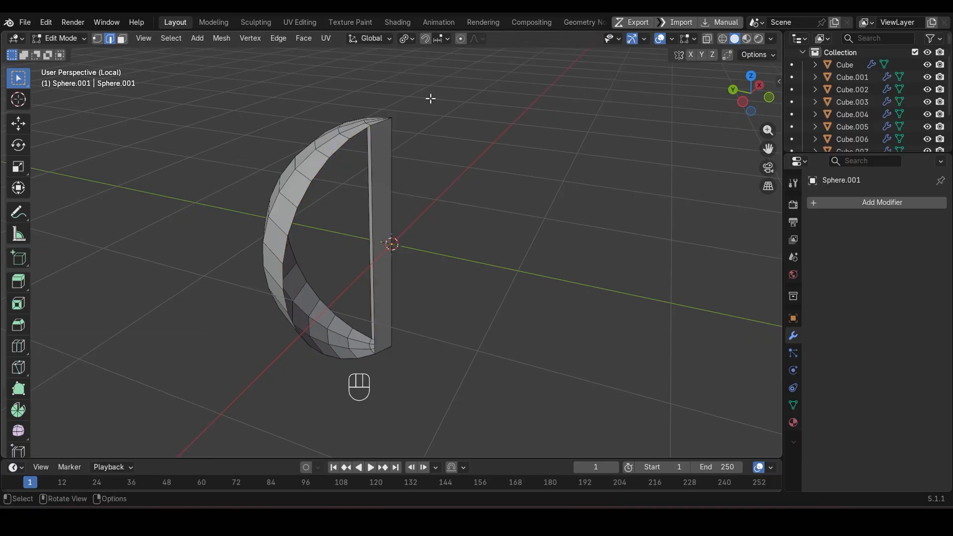
{"action": "left_click", "coordinate": [283, 298], "text": "ctrl"}
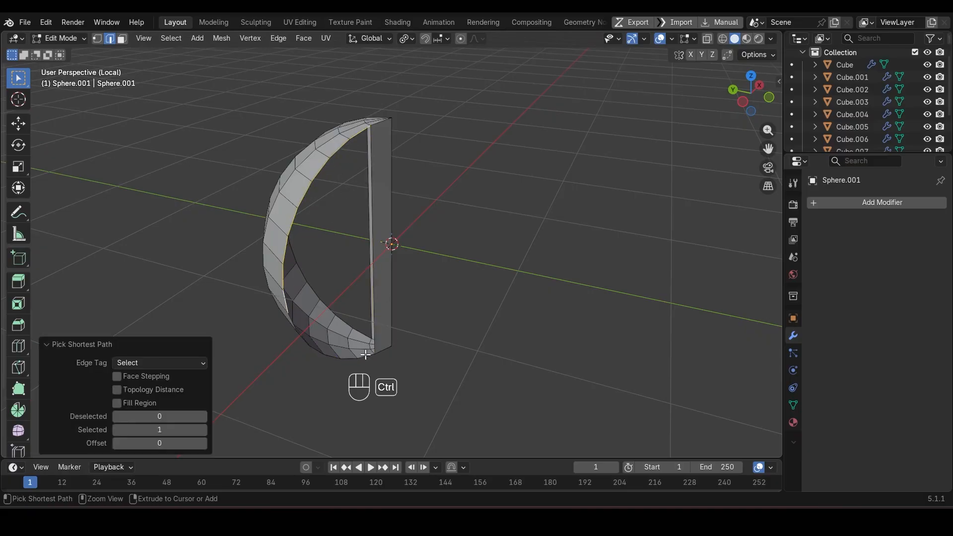
{"action": "left_click", "coordinate": [672, 41]}
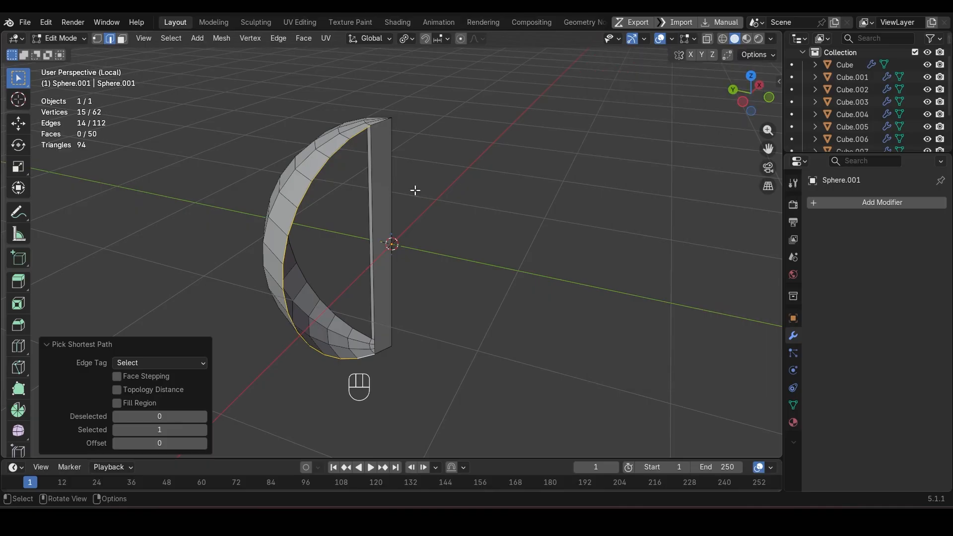
Step: Cut the narrow strip between the poles with 14 evenly spaced loop cuts
{"action": "middle_click_drag", "start_coordinate": [415, 190], "coordinate": [399, 206]}
{"action": "key", "text": "ctrl+r"}
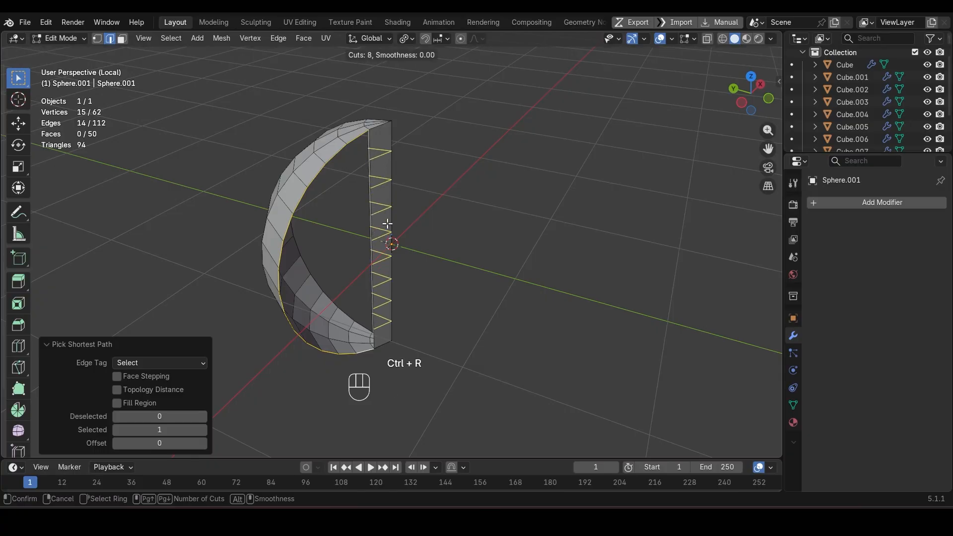
{"action": "left_click", "coordinate": [388, 224]}
{"action": "left_click", "coordinate": [387, 224]}
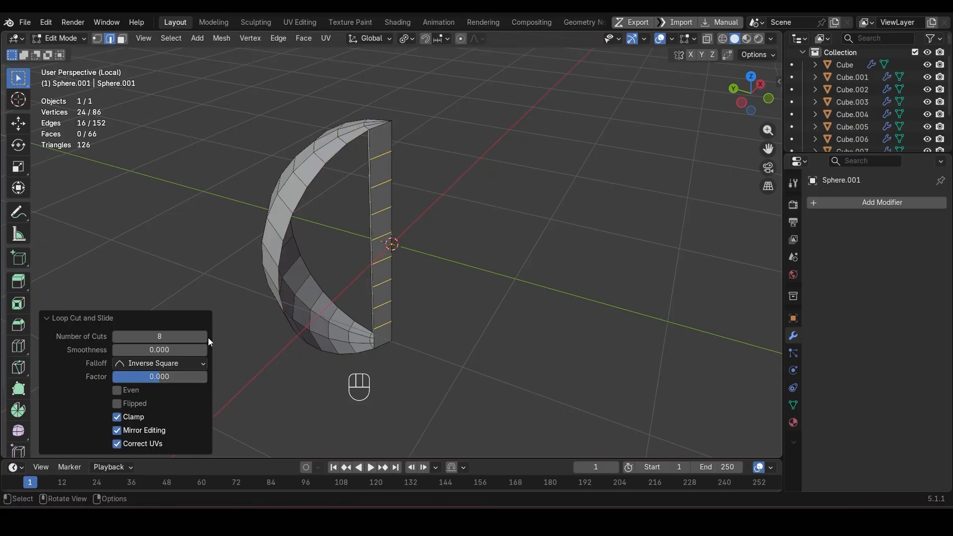
{"action": "left_click", "coordinate": [203, 337]}
{"action": "left_click", "coordinate": [204, 337]}
{"action": "left_click", "coordinate": [203, 337]}
{"action": "left_click", "coordinate": [204, 337]}
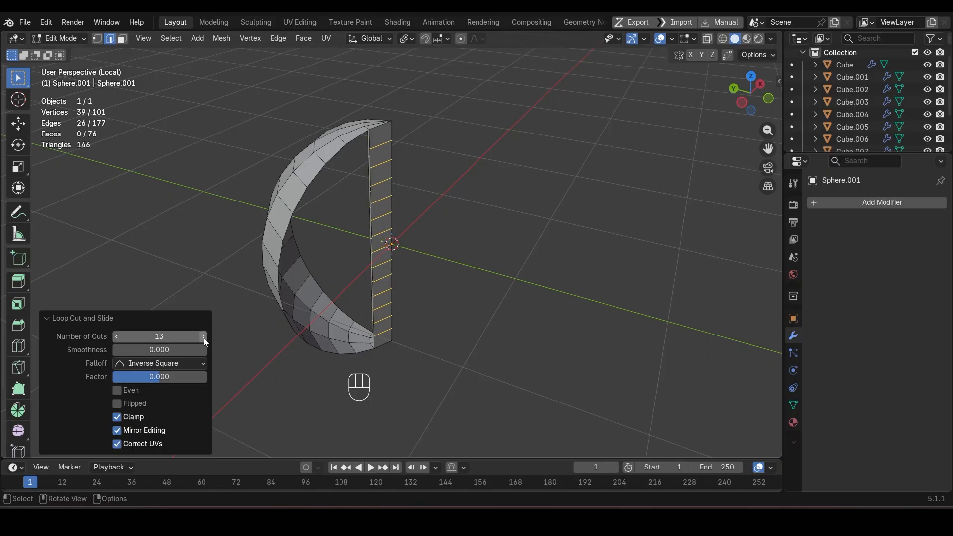
{"action": "left_click", "coordinate": [203, 337]}
Step: Dissolve one of the strip's cross loops and close both open sides of the wedge with Grid Fill, increasing the span
{"action": "middle_click_drag", "start_coordinate": [571, 193], "coordinate": [543, 192]}
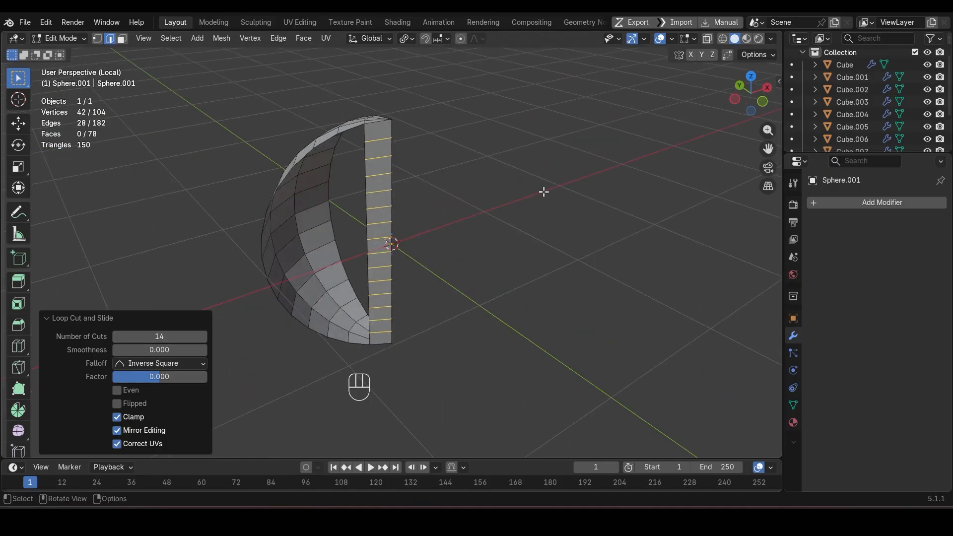
{"action": "left_click", "coordinate": [370, 150], "text": "alt"}
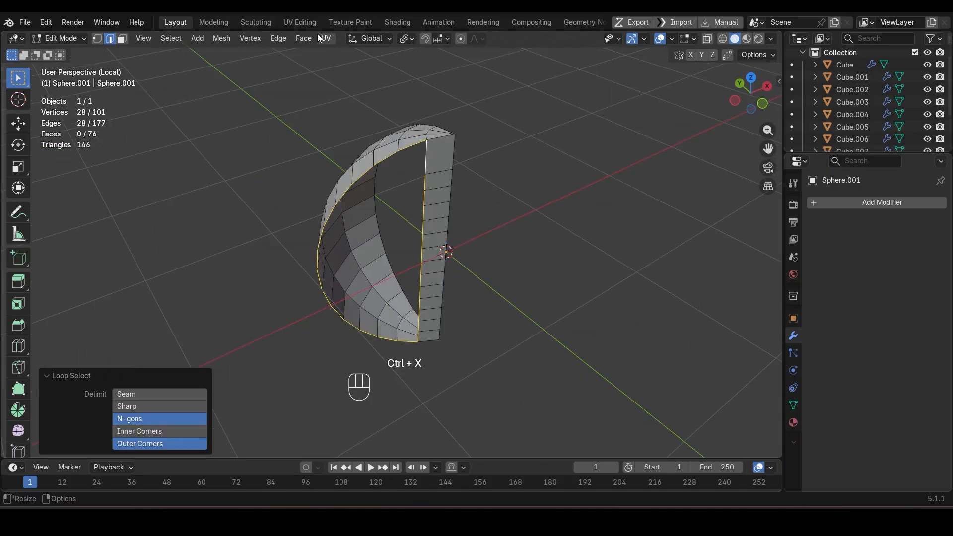
{"action": "left_click", "coordinate": [307, 38]}
{"action": "left_click", "coordinate": [324, 184]}
{"action": "middle_click_drag", "start_coordinate": [323, 184], "coordinate": [397, 145]}
{"action": "left_click", "coordinate": [419, 149], "text": "alt"}
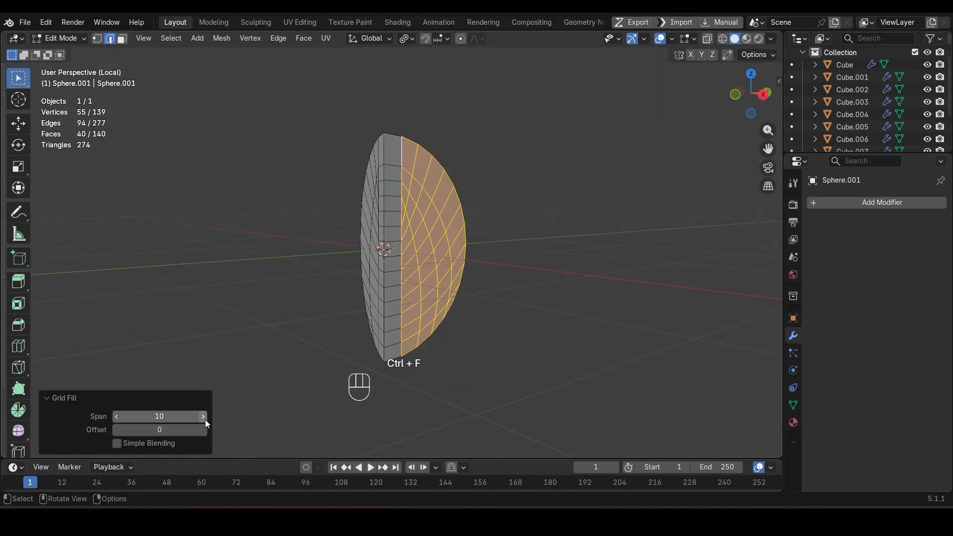
{"action": "left_click", "coordinate": [204, 419]}
{"action": "left_click", "coordinate": [205, 419]}
Step: Shade the wedge auto smooth with a 45° angle and apply its scale
{"action": "middle_click_drag", "start_coordinate": [338, 277], "coordinate": [429, 139]}
{"action": "key", "text": "Tab"}
{"action": "key", "text": "Tab"}
{"action": "key", "text": "Tab"}
{"action": "right_click", "coordinate": [430, 139]}
{"action": "left_click", "coordinate": [428, 127]}
{"action": "middle_click_drag", "start_coordinate": [455, 237], "coordinate": [551, 215]}
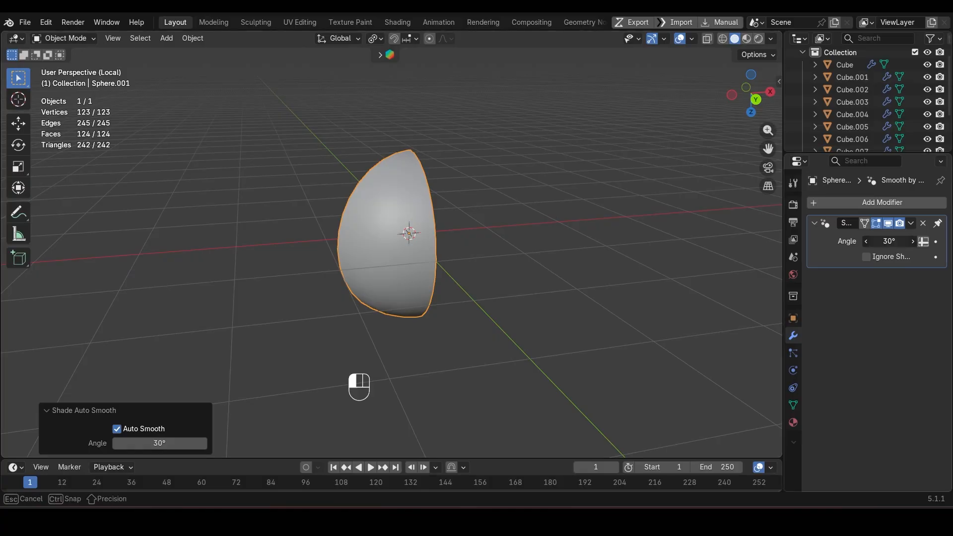
{"action": "type", "text": "45"}
{"action": "key", "text": "Return"}
{"action": "key", "text": "ctrl+a"}
{"action": "left_click", "coordinate": [606, 195]}
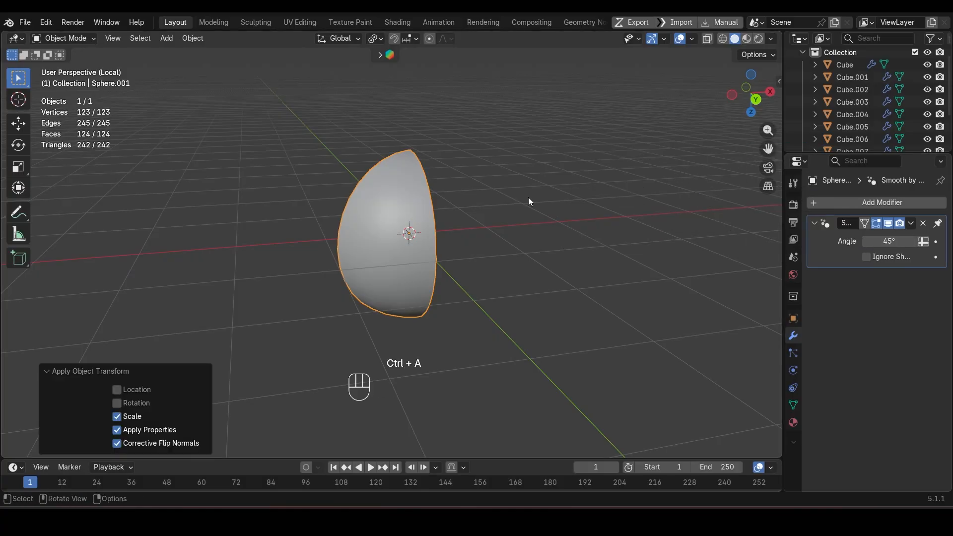
Step: Set the wedge's origin to its lowest point and snap the wedge to the 3D cursor
{"action": "key", "text": "ctrl+alt+x"}
{"action": "key", "text": "shift+s"}
{"action": "left_click", "coordinate": [495, 169]}
{"action": "middle_click_drag", "start_coordinate": [496, 169], "coordinate": [380, 285]}
{"action": "key", "text": "KP_1"}
{"action": "key", "text": "Tab"}
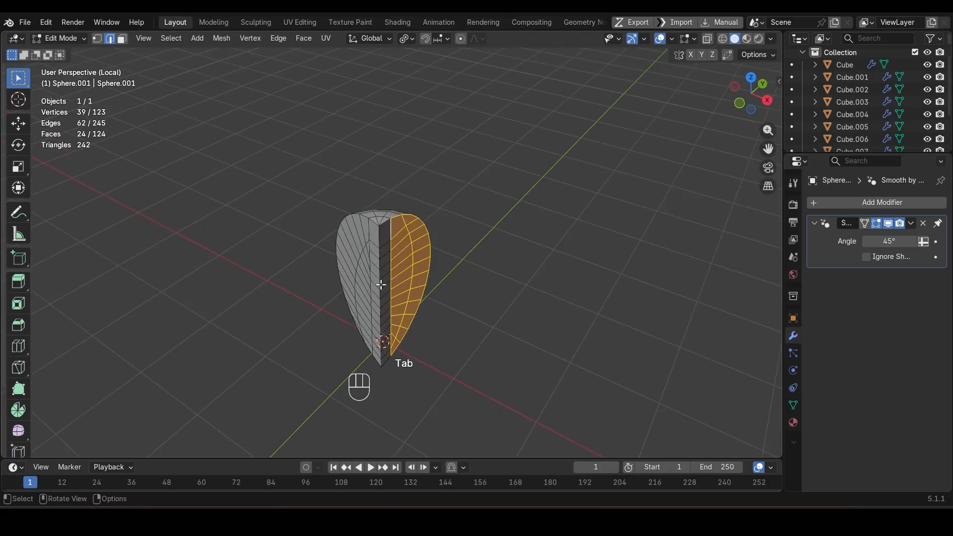
{"action": "key", "text": "Tab"}
Step: Add a Bevel modifier of about 0.029 m with 2 segments to the wedge and shade it auto smooth at 30°
{"action": "left_click", "coordinate": [874, 209]}
{"action": "mouse_move", "coordinate": [844, 206]}
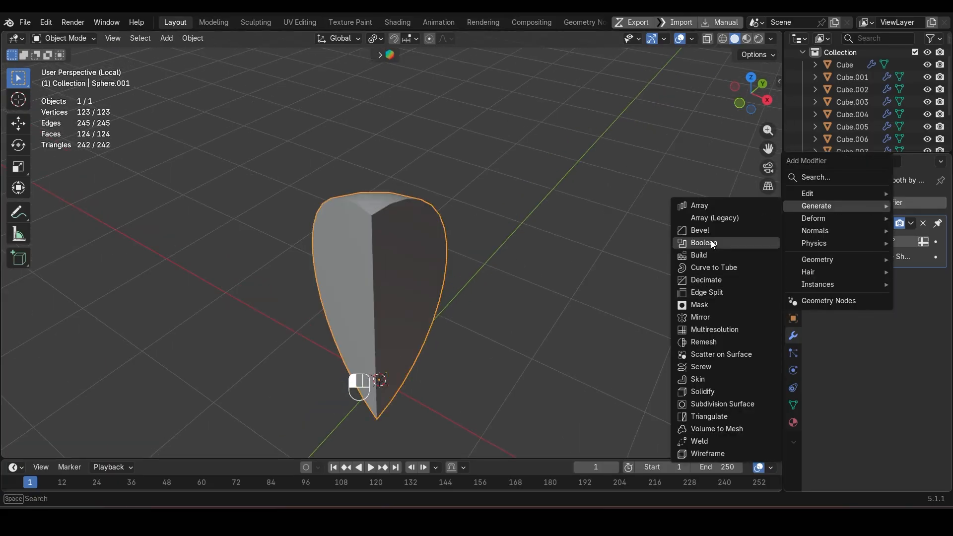
{"action": "left_click", "coordinate": [697, 231]}
{"action": "middle_click_drag", "start_coordinate": [670, 230], "coordinate": [520, 235]}
{"action": "left_click_drag", "start_coordinate": [895, 270], "coordinate": [879, 270], "text": "shift"}
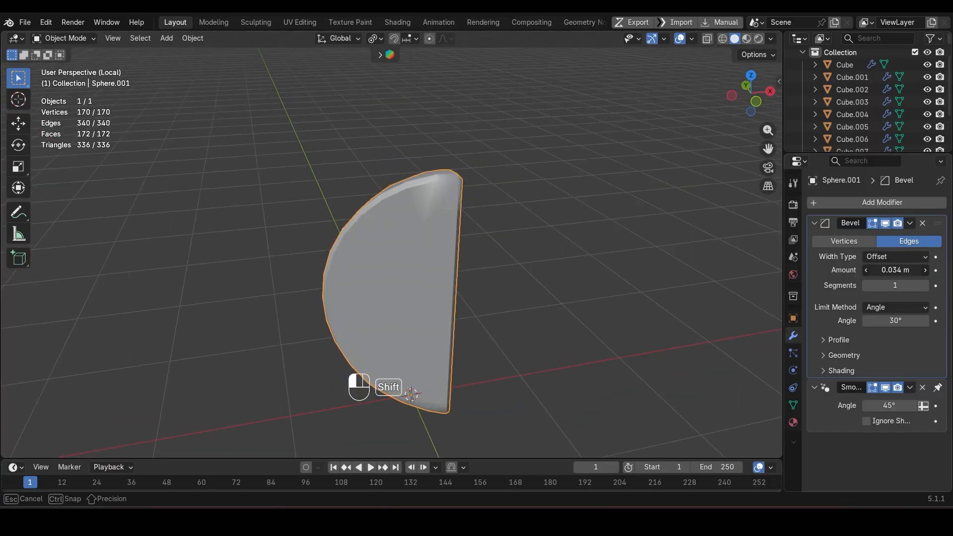
{"action": "left_click", "coordinate": [926, 286]}
{"action": "middle_click_drag", "start_coordinate": [558, 210], "coordinate": [460, 157]}
{"action": "right_click", "coordinate": [460, 156]}
{"action": "left_click", "coordinate": [462, 198]}
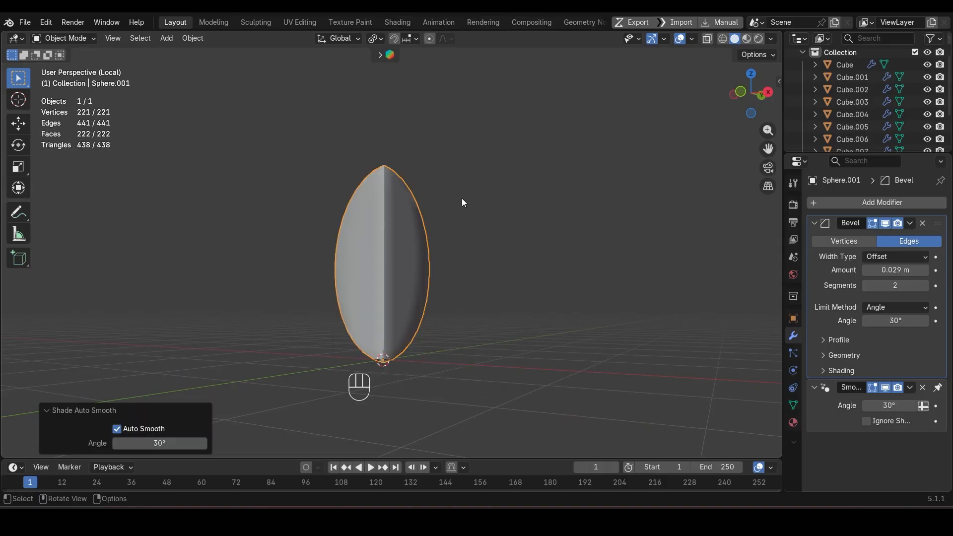
Step: Leave local view and raise the wedge about 2.12 m along Z to the kiosk roof
{"action": "key", "text": "slash"}
{"action": "key", "text": "g"}
{"action": "key", "text": "z"}
{"action": "left_click", "coordinate": [392, 278]}
{"action": "middle_click_drag", "start_coordinate": [392, 278], "coordinate": [377, 261]}
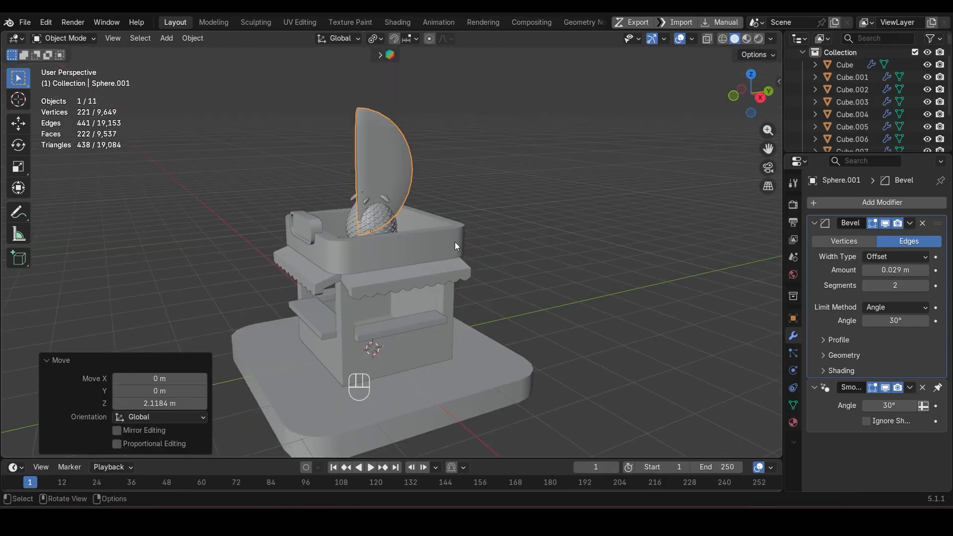
Step: Rotate the wedge about X in repeated 90° turns until its curved side faces down, and tilt it further about X
{"action": "type", "text": "rx90"}
{"action": "key", "text": "Return"}
{"action": "key", "text": "shift+r"}
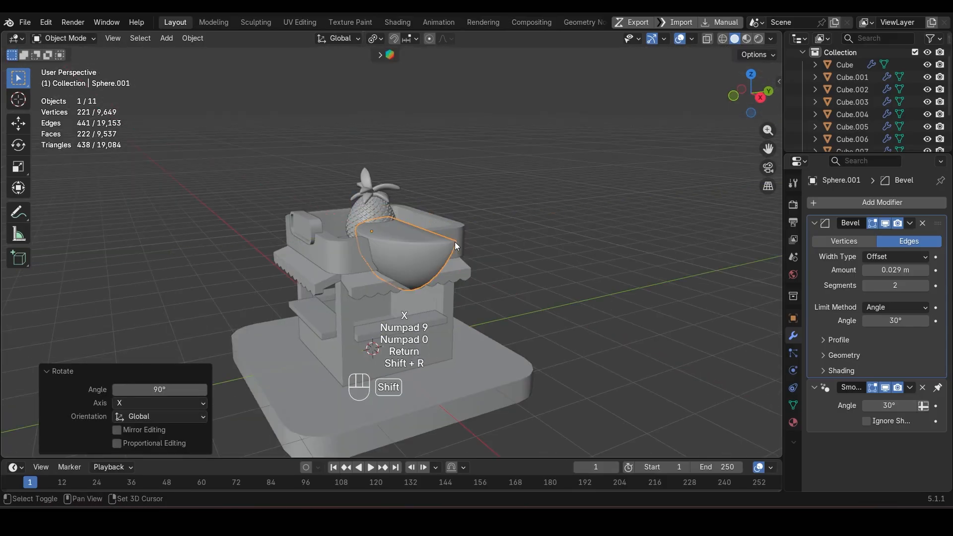
{"action": "key", "text": "r"}
{"action": "key", "text": "x"}
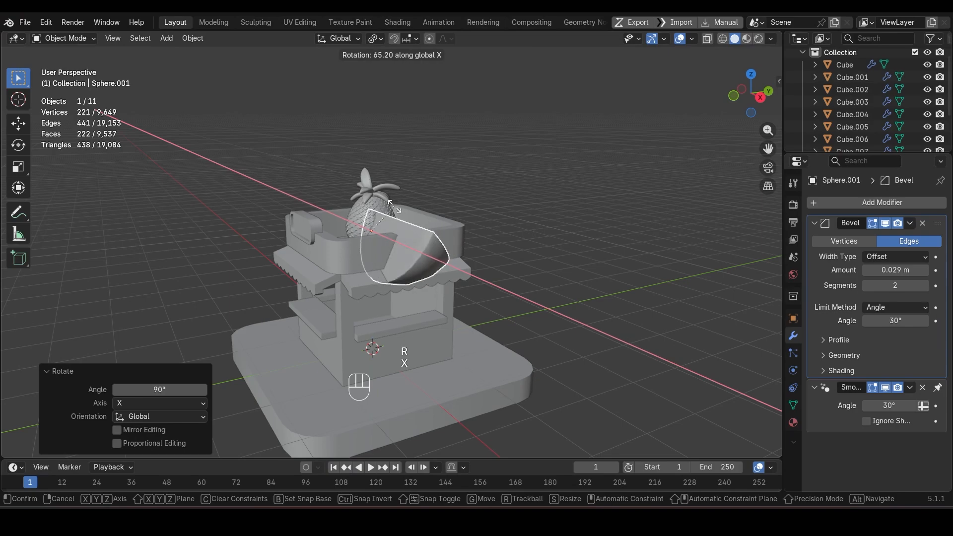
{"action": "left_click", "coordinate": [397, 215]}
Step: Adjust the wedge's height along Z on the roof and scale it uniformly to about 0.455
{"action": "key", "text": "g"}
{"action": "key", "text": "z"}
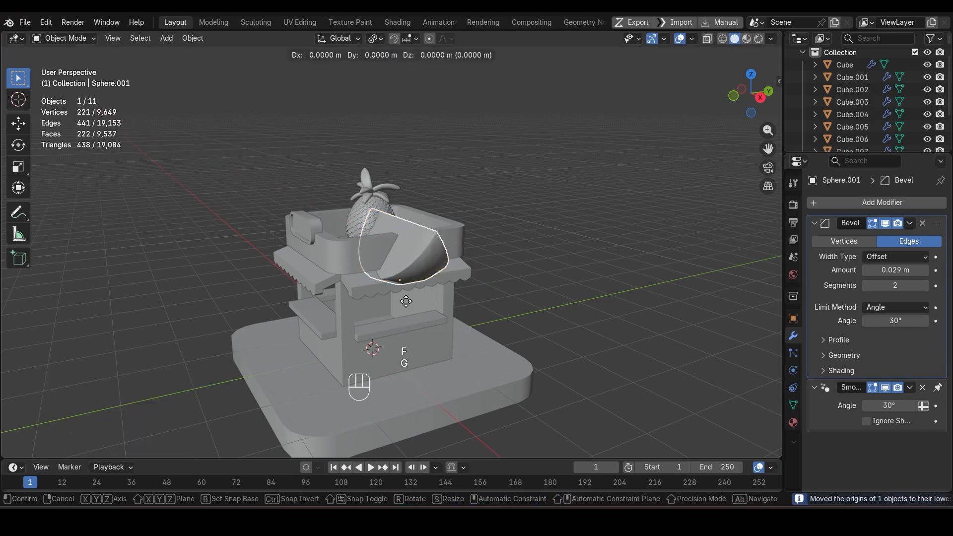
{"action": "left_click", "coordinate": [399, 266]}
{"action": "key", "text": "s"}
{"action": "left_click", "coordinate": [416, 350]}
Step: Turn the fruit wedge about Z and shift it about -0.25 m along Y, placing it beside the pineapple
{"action": "scroll", "coordinate": [416, 350], "scroll_direction": "up", "scroll_amount": 3}
{"action": "middle_click_drag", "start_coordinate": [416, 350], "coordinate": [541, 376]}
{"action": "key", "text": "g"}
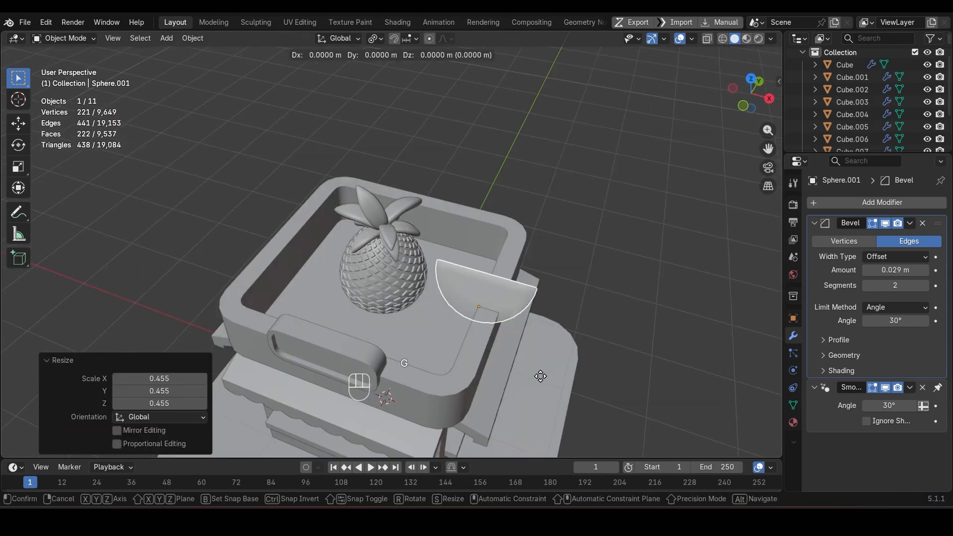
{"action": "key", "text": "r"}
{"action": "key", "text": "z"}
{"action": "left_click", "coordinate": [577, 215]}
{"action": "key", "text": "g"}
{"action": "key", "text": "y"}
{"action": "left_click", "coordinate": [546, 220]}
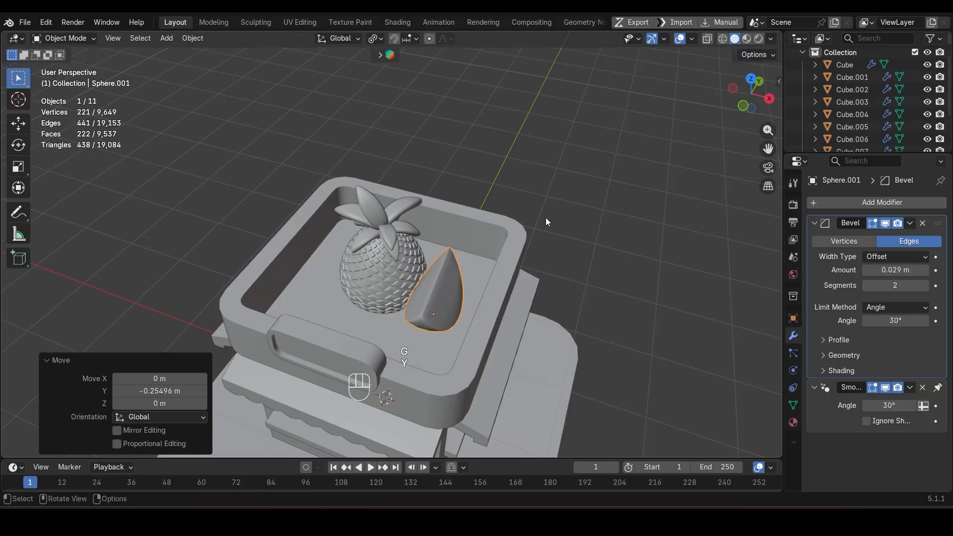
Step: Move the fruit wedge along X to reposition it beside the pineapple on the roof
{"action": "key", "text": "g"}
{"action": "key", "text": "x"}
{"action": "left_click", "coordinate": [602, 294]}
{"action": "middle_click_drag", "start_coordinate": [601, 295], "coordinate": [461, 308]}
{"action": "left_click", "coordinate": [468, 313]}
Step: Lower the fruit wedge about 0.168 m along Z and scale it up uniformly
{"action": "scroll", "coordinate": [469, 313], "scroll_direction": "up", "scroll_amount": 6}
{"action": "key", "text": "g"}
{"action": "key", "text": "z"}
{"action": "left_click", "coordinate": [502, 252]}
{"action": "scroll", "coordinate": [461, 308], "scroll_direction": "down", "scroll_amount": 4}
{"action": "key", "text": "s"}
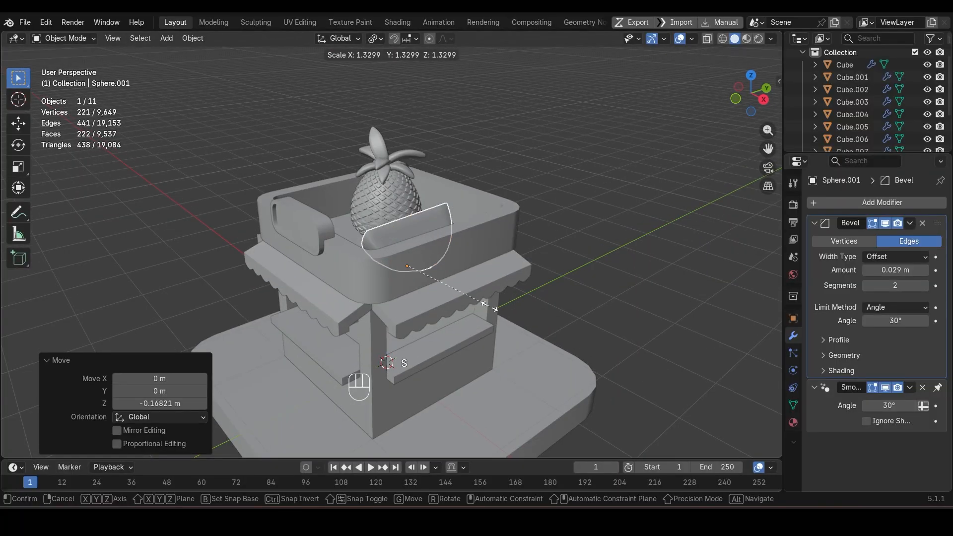
{"action": "left_click", "coordinate": [476, 301]}
Step: Edit the roof parapet and sign board together, lowering the parapet's upper vertices and the whole sign board along Z
{"action": "scroll", "coordinate": [329, 297], "scroll_direction": "up", "scroll_amount": 3}
{"action": "left_click", "coordinate": [280, 218]}
{"action": "left_click", "coordinate": [369, 276], "text": "shift"}
{"action": "key", "text": "KP_1"}
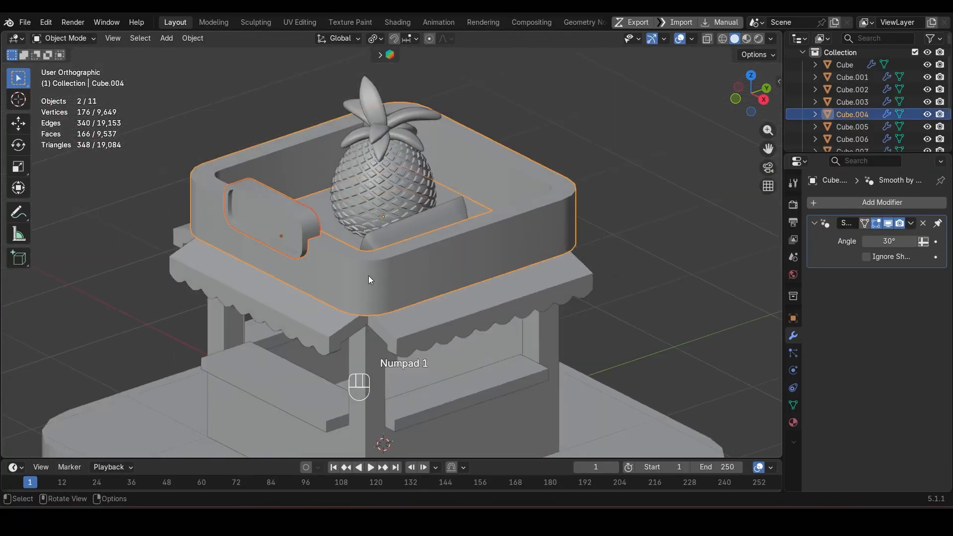
{"action": "key", "text": "shift+z"}
{"action": "key", "text": "Tab"}
{"action": "key", "text": "1"}
{"action": "key", "text": "g"}
{"action": "key", "text": "z"}
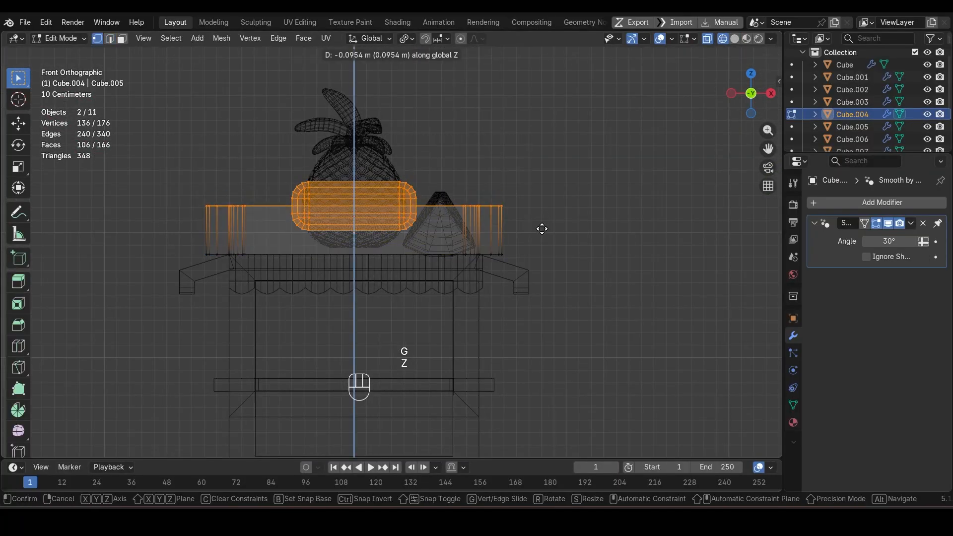
{"action": "left_click", "coordinate": [544, 237]}
{"action": "key", "text": "Tab"}
{"action": "key", "text": "shift+z"}
Step: Move the fruit wedge about -0.033 m in X, 0.109 m in Y and 0.063 m in Z
{"action": "middle_click_drag", "start_coordinate": [544, 238], "coordinate": [442, 289]}
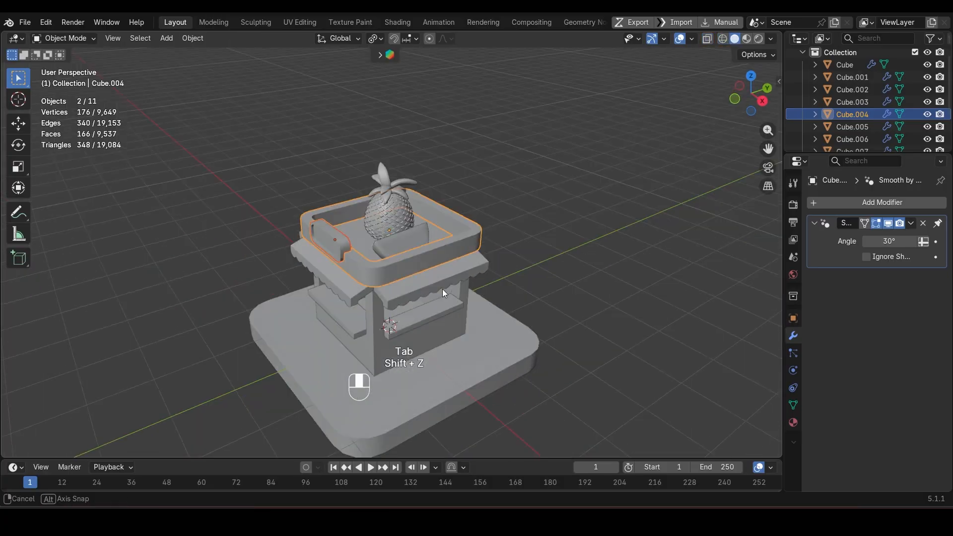
{"action": "scroll", "coordinate": [443, 289], "scroll_direction": "up", "scroll_amount": 3}
{"action": "left_click", "coordinate": [452, 307]}
{"action": "key", "text": "g"}
{"action": "left_click", "coordinate": [458, 293]}
Step: Rotate the fruit wedge in the side view and scale it uniformly to about 0.882
{"action": "key", "text": "KP_1"}
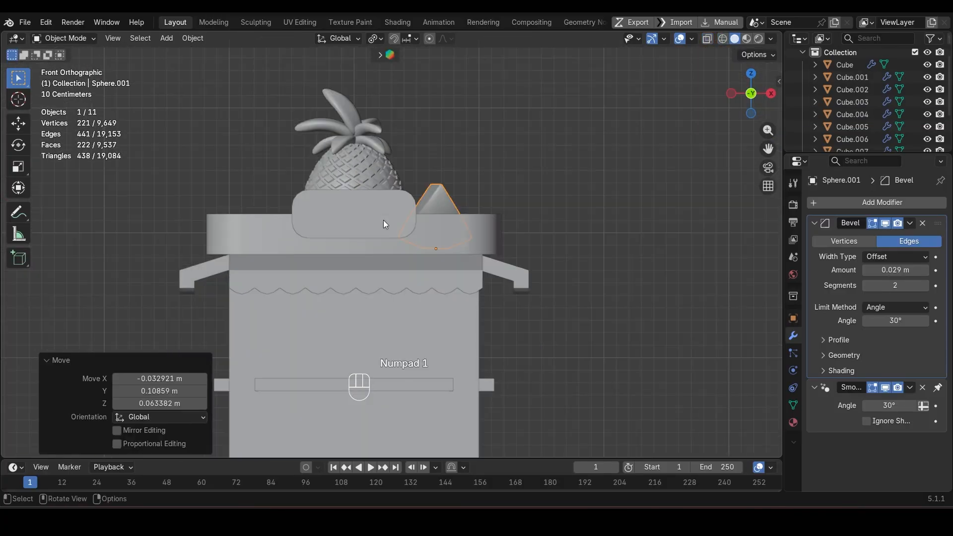
{"action": "key", "text": "KP_3"}
{"action": "key", "text": "r"}
{"action": "left_click", "coordinate": [458, 228]}
{"action": "left_click", "coordinate": [472, 222]}
{"action": "middle_click_drag", "start_coordinate": [472, 223], "coordinate": [525, 262]}
{"action": "key", "text": "s"}
{"action": "left_click", "coordinate": [511, 269]}
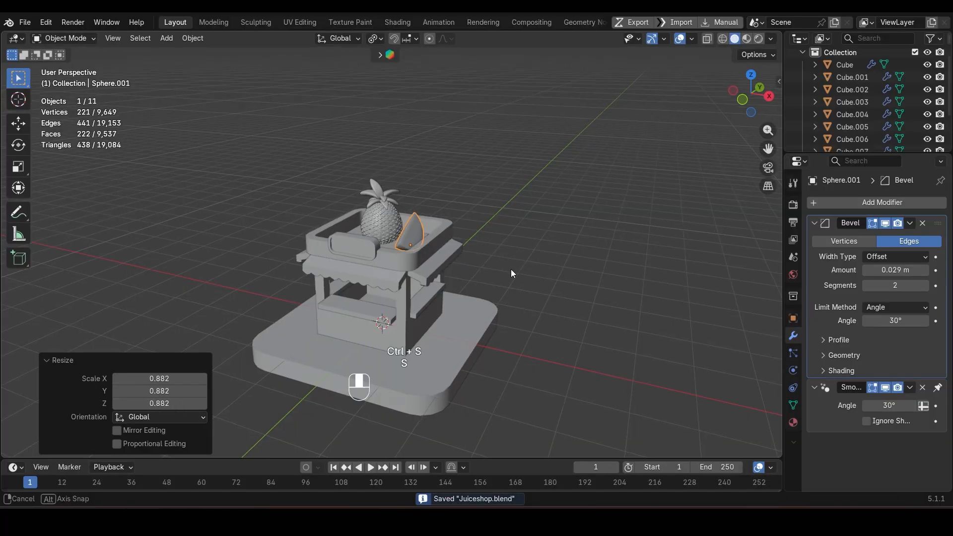
Step: Rotate the fruit wedge slightly as seen from above and adjust its position along X next to the pineapple
{"action": "scroll", "coordinate": [577, 222], "scroll_direction": "up", "scroll_amount": 4}
{"action": "left_click", "coordinate": [577, 222]}
{"action": "scroll", "coordinate": [476, 237], "scroll_direction": "up", "scroll_amount": 3}
{"action": "left_click", "coordinate": [476, 243]}
{"action": "middle_click_drag", "start_coordinate": [476, 242], "coordinate": [457, 288]}
{"action": "key", "text": "r"}
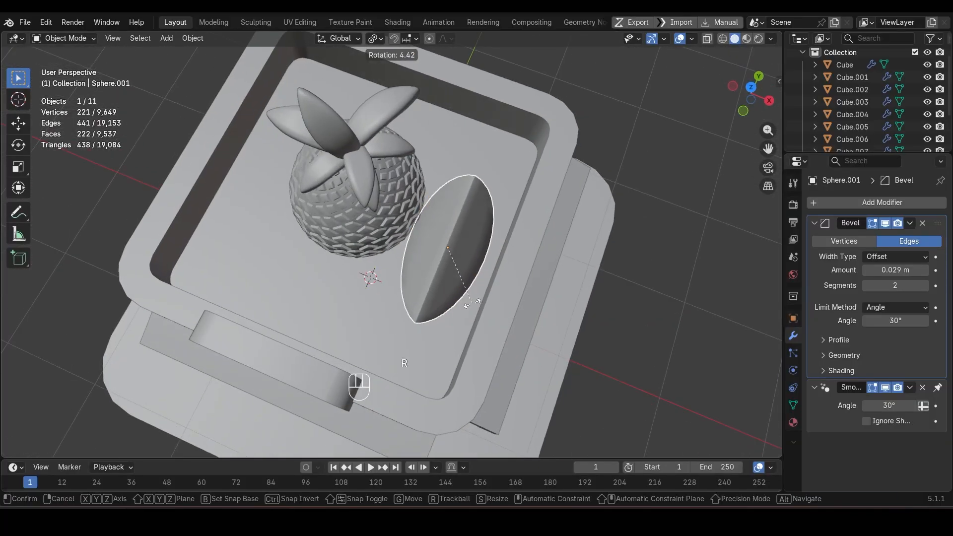
{"action": "key", "text": "Return"}
{"action": "left_click", "coordinate": [368, 233]}
{"action": "key", "text": "g"}
{"action": "key", "text": "x"}
{"action": "left_click", "coordinate": [453, 256]}
{"action": "left_click", "coordinate": [453, 251]}
Step: Duplicate the fruit wedge to the opposite side of the pineapple in top view and scale the copy to about 0.81
{"action": "key", "text": "KP_7"}
{"action": "key", "text": "shift+d"}
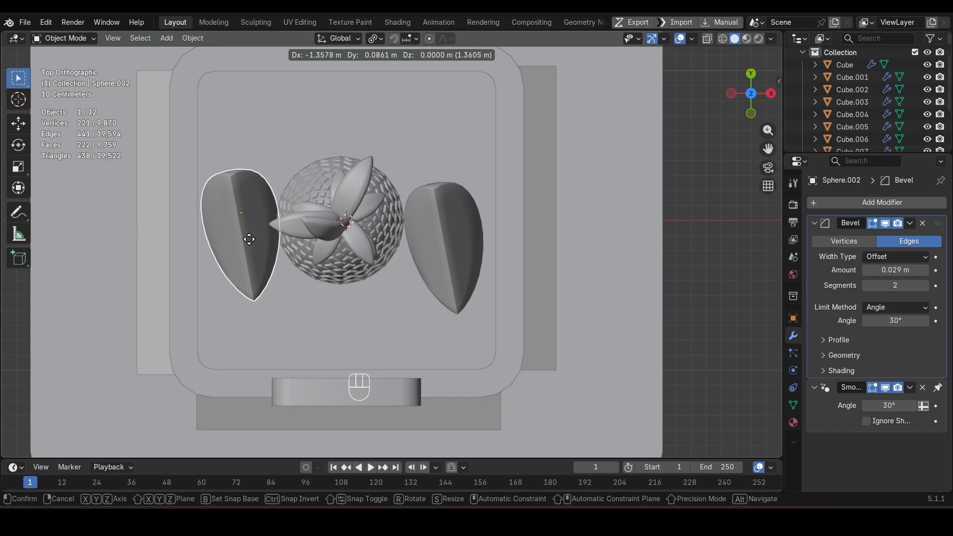
{"action": "left_click", "coordinate": [249, 240]}
{"action": "key", "text": "s"}
{"action": "left_click", "coordinate": [317, 302]}
Step: Rotate the smaller wedge freely with trackball rotation by about -10.9° and 34.4°
{"action": "middle_click_drag", "start_coordinate": [317, 302], "coordinate": [327, 242]}
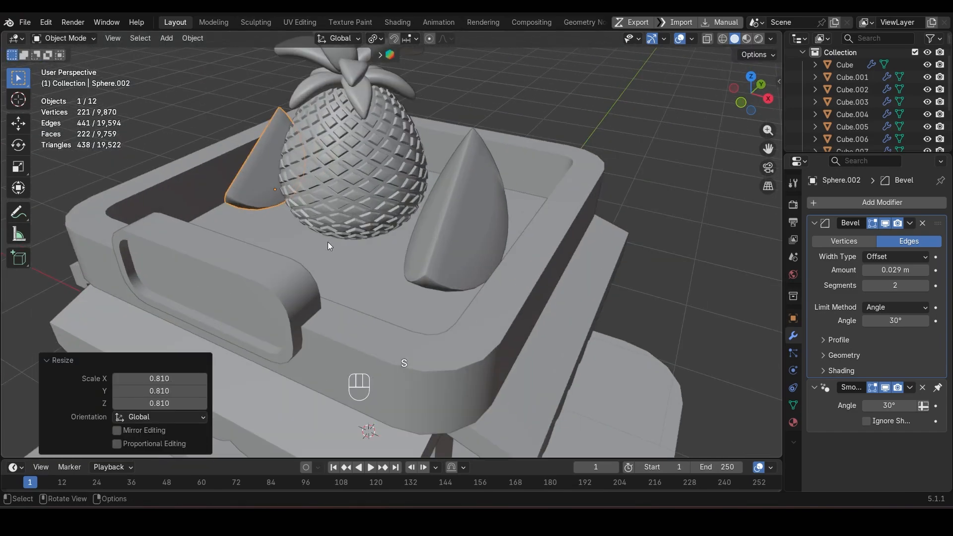
{"action": "key", "text": "r"}
{"action": "key", "text": "r"}
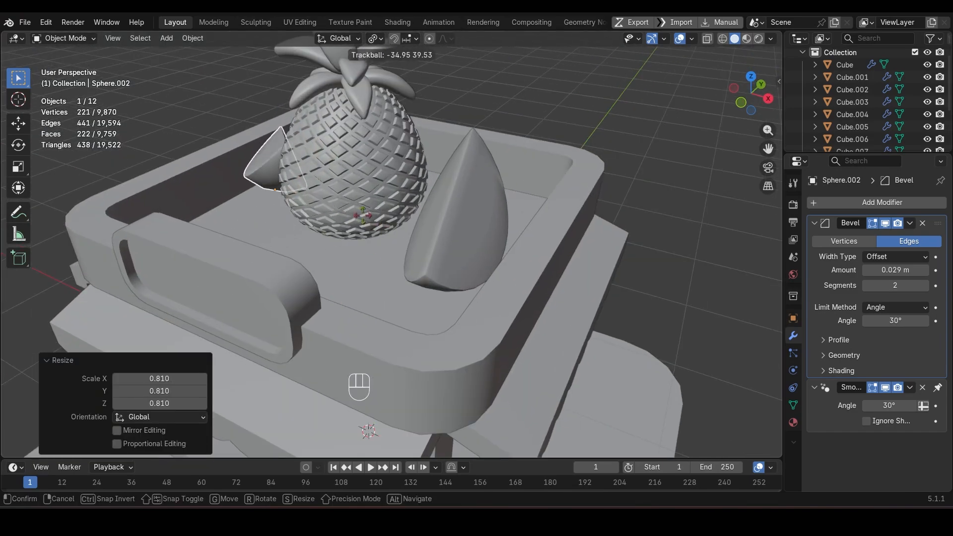
{"action": "left_click", "coordinate": [419, 265]}
Step: Reposition the smaller wedge beside the pineapple in top view and save the file
{"action": "middle_click_drag", "start_coordinate": [419, 265], "coordinate": [404, 293]}
{"action": "key", "text": "KP_7"}
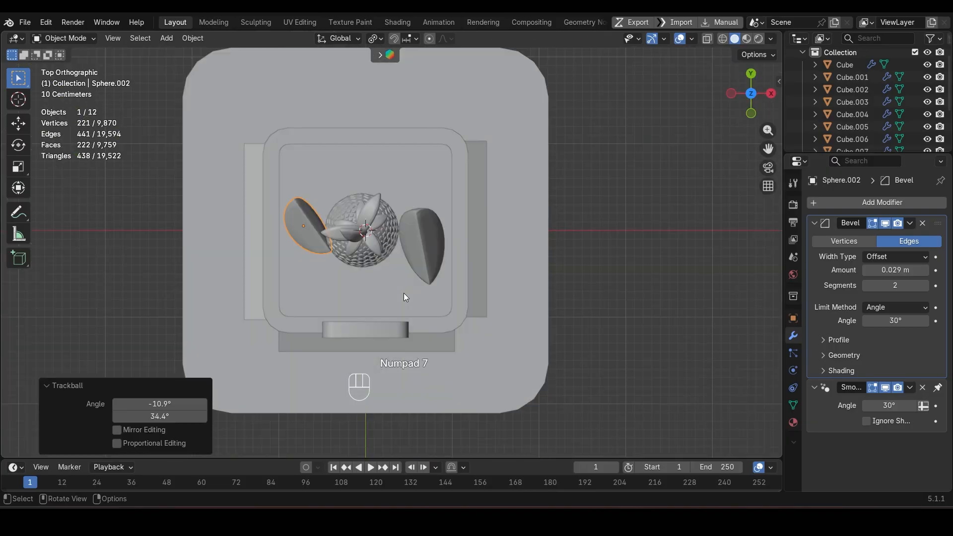
{"action": "key", "text": "g"}
{"action": "left_click", "coordinate": [410, 326]}
{"action": "key", "text": "ctrl+s"}
{"action": "key", "text": "shift+z"}
{"action": "middle_click_drag", "start_coordinate": [410, 326], "coordinate": [439, 225]}
{"action": "key", "text": "shift+z"}
{"action": "left_click", "coordinate": [573, 192]}
{"action": "scroll", "coordinate": [573, 193], "scroll_direction": "down", "scroll_amount": 3}
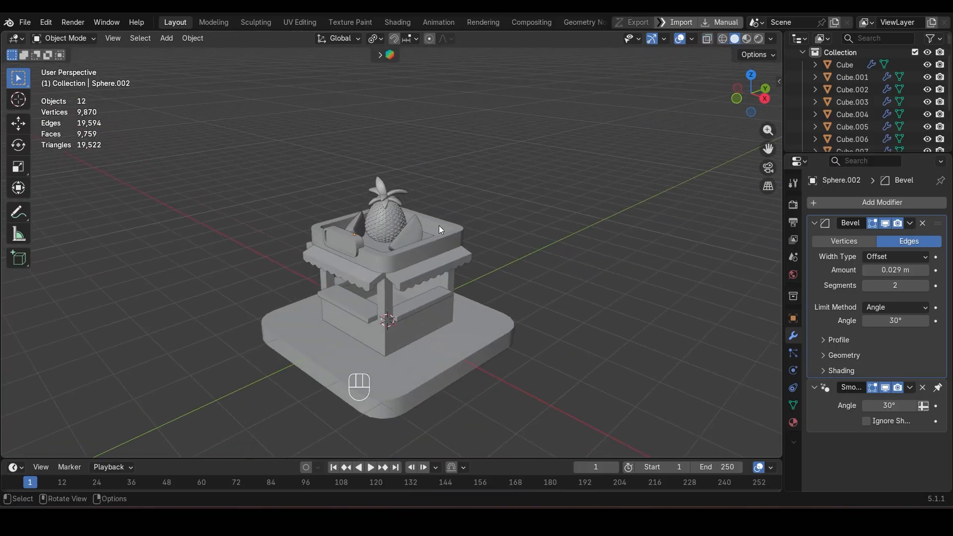
Step: Select the front and side counters and add a Bevel modifier to the active side counters
{"action": "scroll", "coordinate": [403, 280], "scroll_direction": "up", "scroll_amount": 3}
{"action": "middle_click_drag", "start_coordinate": [403, 280], "coordinate": [417, 264]}
{"action": "scroll", "coordinate": [417, 268], "scroll_direction": "up", "scroll_amount": 3}
{"action": "left_click", "coordinate": [290, 275]}
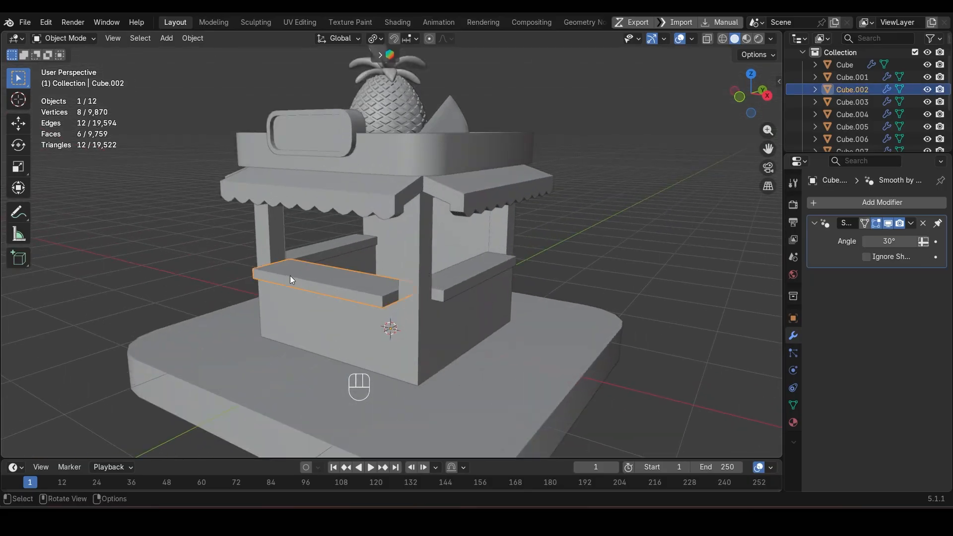
{"action": "left_click", "coordinate": [452, 282], "text": "shift"}
{"action": "left_click", "coordinate": [882, 203]}
{"action": "mouse_move", "coordinate": [888, 205]}
{"action": "left_click", "coordinate": [725, 237]}
{"action": "scroll", "coordinate": [382, 354], "scroll_direction": "up", "scroll_amount": 3}
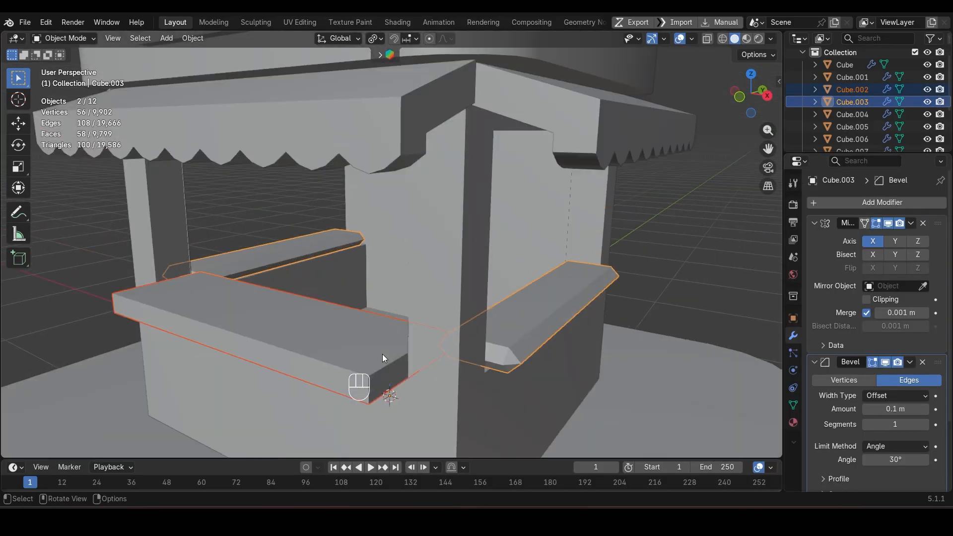
Step: Set the side counters' bevel to 0.012 m with 2 segments and apply Shade Auto Smooth at 30°
{"action": "middle_click_drag", "start_coordinate": [382, 353], "coordinate": [418, 273], "text": "ctrl"}
{"action": "key", "text": "ctrl+l"}
{"action": "left_click", "coordinate": [852, 102]}
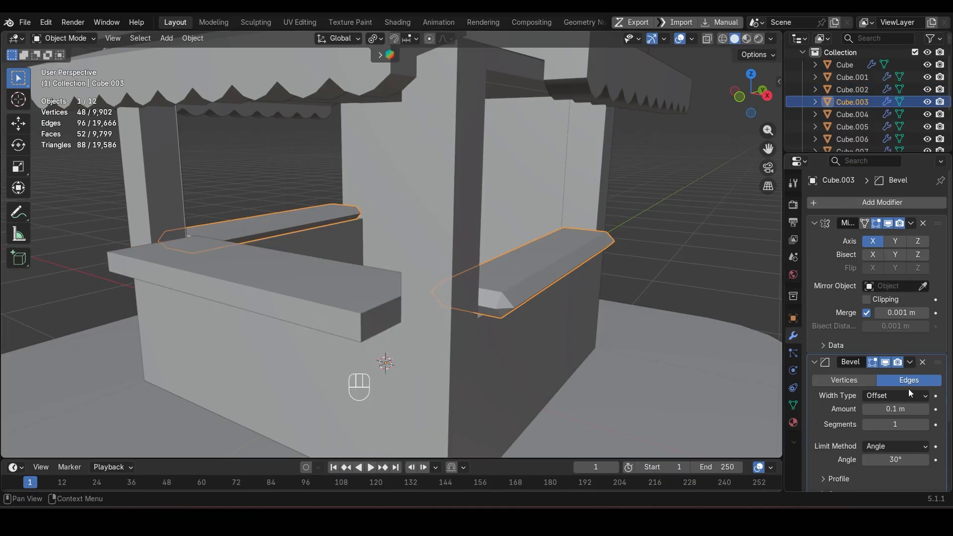
{"action": "scroll", "coordinate": [906, 382], "scroll_direction": "down", "scroll_amount": 3}
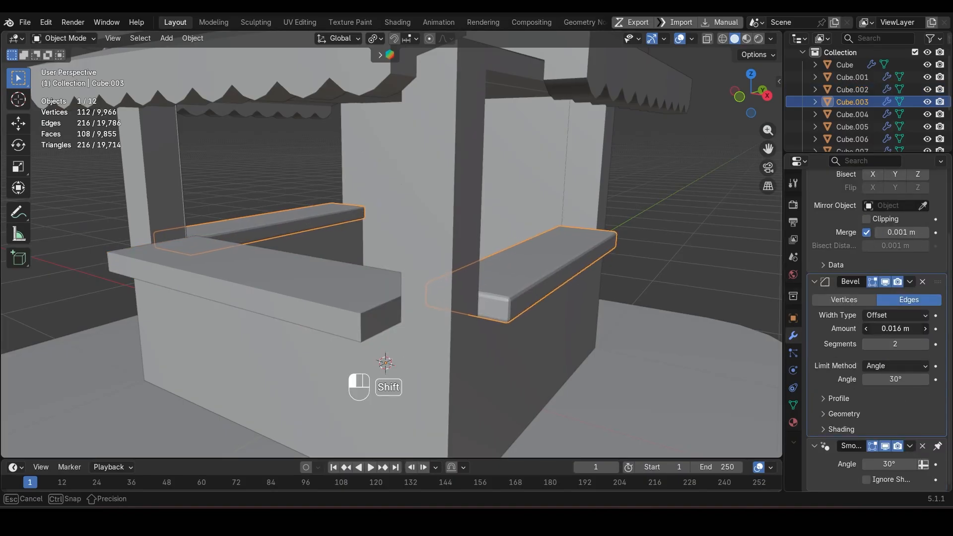
{"action": "left_click_drag", "start_coordinate": [896, 329], "coordinate": [889, 328], "text": "shift"}
{"action": "right_click", "coordinate": [651, 194]}
{"action": "left_click", "coordinate": [651, 194]}
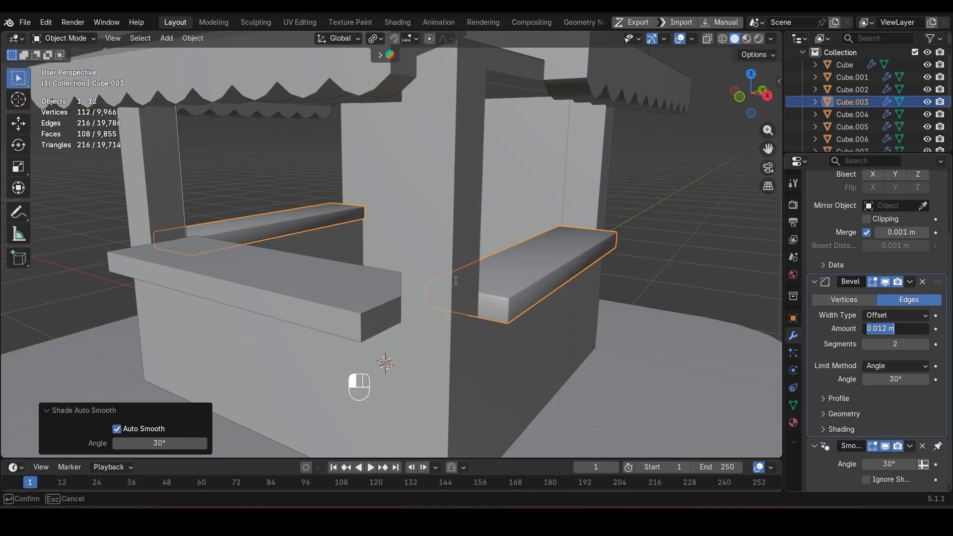
{"action": "key", "text": "Return"}
Step: Add a Bevel modifier to the front counter with a 0.012 m amount and 2 segments, and smooth its shading
{"action": "left_click", "coordinate": [284, 316]}
{"action": "left_click", "coordinate": [882, 202]}
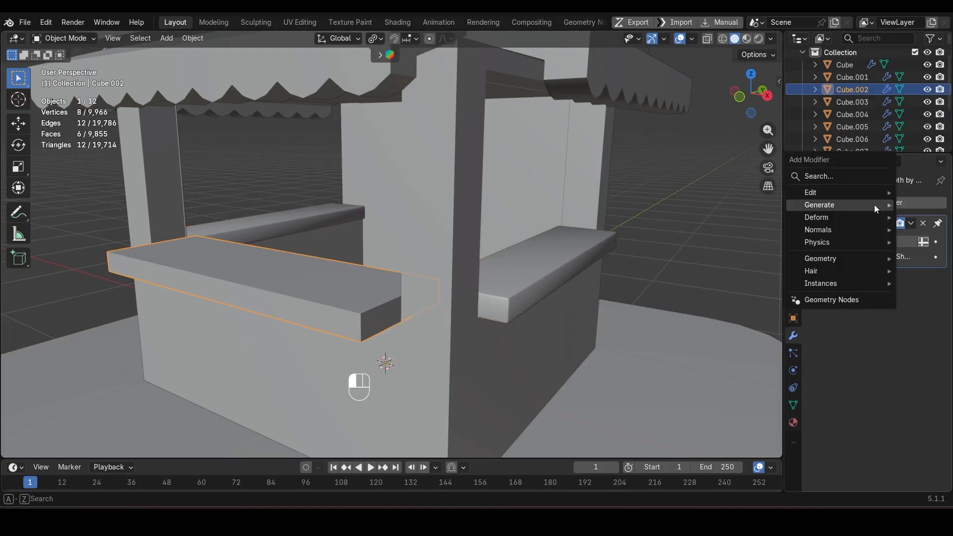
{"action": "mouse_move", "coordinate": [844, 204]}
{"action": "left_click", "coordinate": [732, 242]}
{"action": "key", "text": "Return"}
{"action": "left_click", "coordinate": [926, 287]}
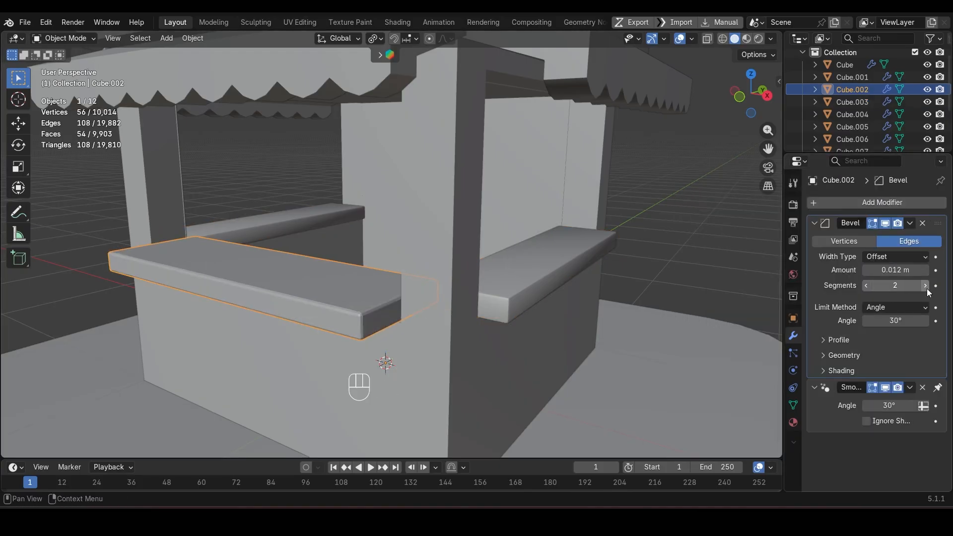
{"action": "right_click", "coordinate": [668, 276]}
{"action": "left_click", "coordinate": [658, 255]}
Step: Enable Harden Normals on the side counters' Bevel modifier and save the file
{"action": "left_click", "coordinate": [566, 256]}
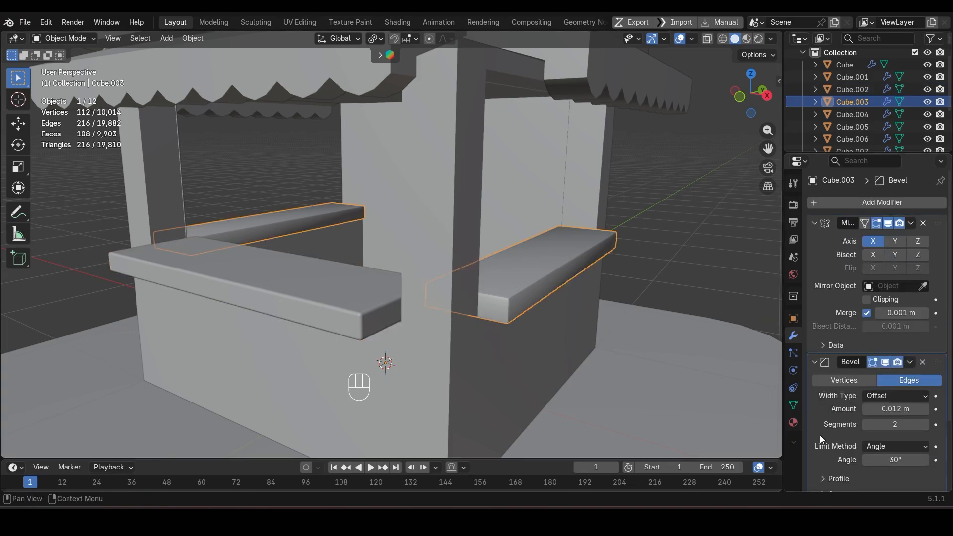
{"action": "scroll", "coordinate": [821, 441], "scroll_direction": "down", "scroll_amount": 4}
{"action": "left_click", "coordinate": [839, 430]}
{"action": "left_click", "coordinate": [867, 449]}
{"action": "left_click", "coordinate": [632, 215]}
{"action": "scroll", "coordinate": [633, 216], "scroll_direction": "down", "scroll_amount": 3}
{"action": "key", "text": "ctrl+s"}
Step: Select the side awning and add a Bevel modifier to it
{"action": "left_click", "coordinate": [478, 166]}
{"action": "scroll", "coordinate": [478, 163], "scroll_direction": "up", "scroll_amount": 3}
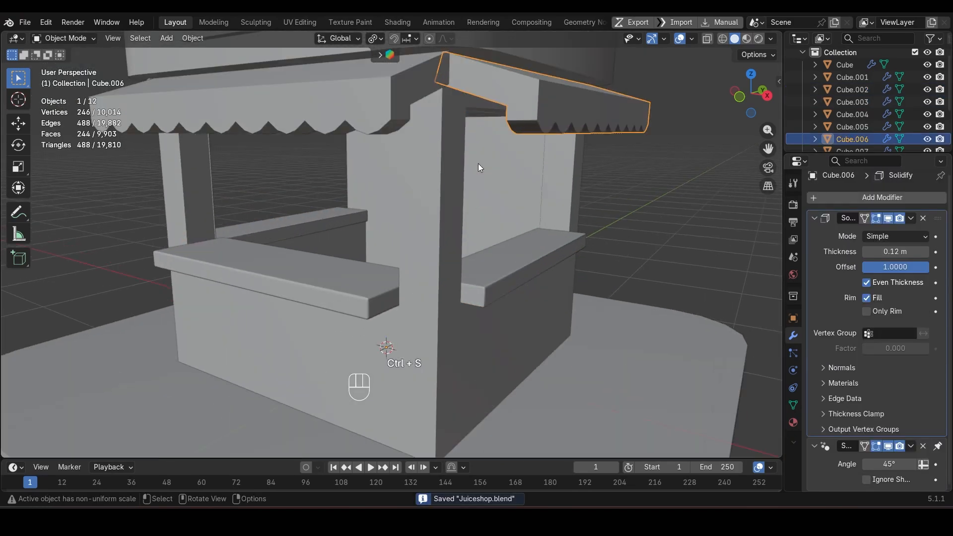
{"action": "middle_click_drag", "start_coordinate": [478, 163], "coordinate": [497, 317]}
{"action": "left_click", "coordinate": [482, 284], "text": "shift"}
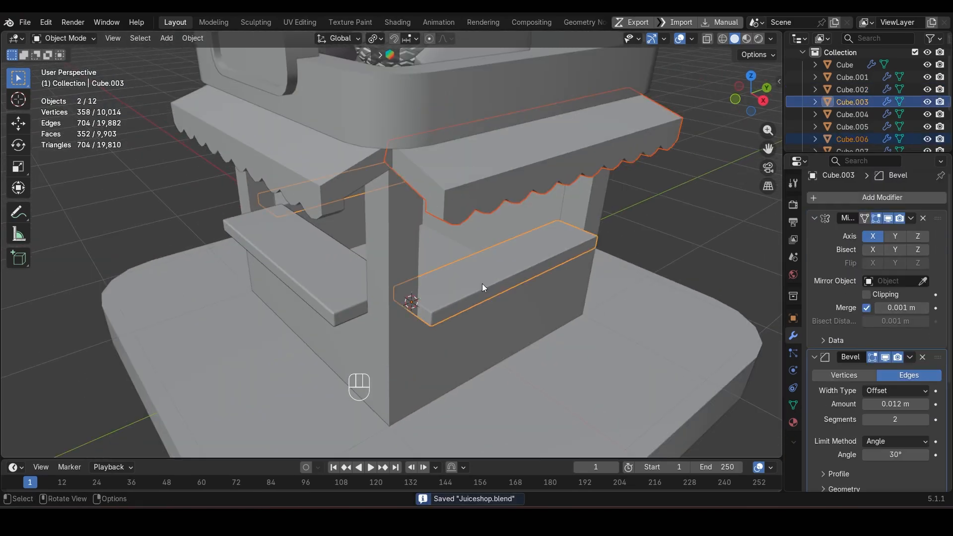
{"action": "left_click", "coordinate": [473, 166]}
{"action": "left_click", "coordinate": [861, 199]}
{"action": "mouse_move", "coordinate": [848, 197]}
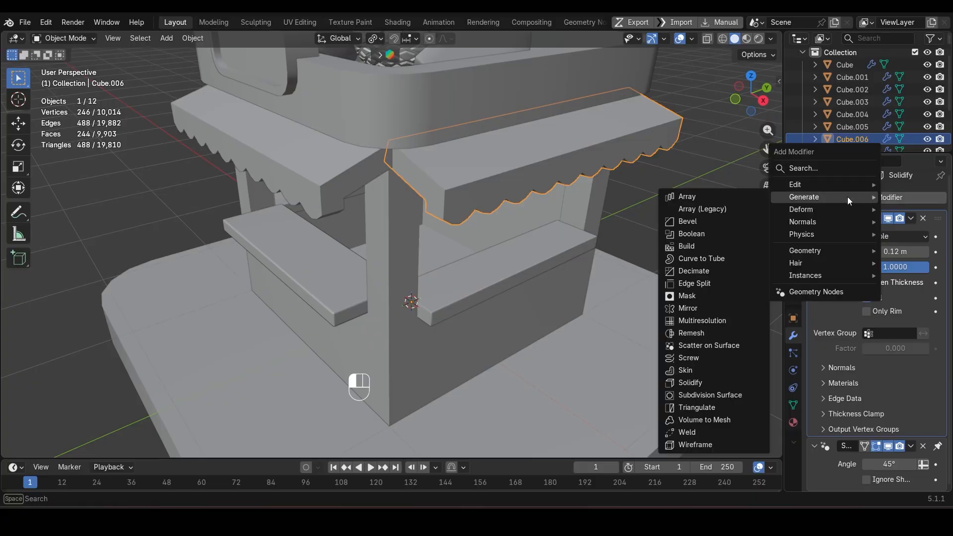
{"action": "left_click", "coordinate": [685, 223]}
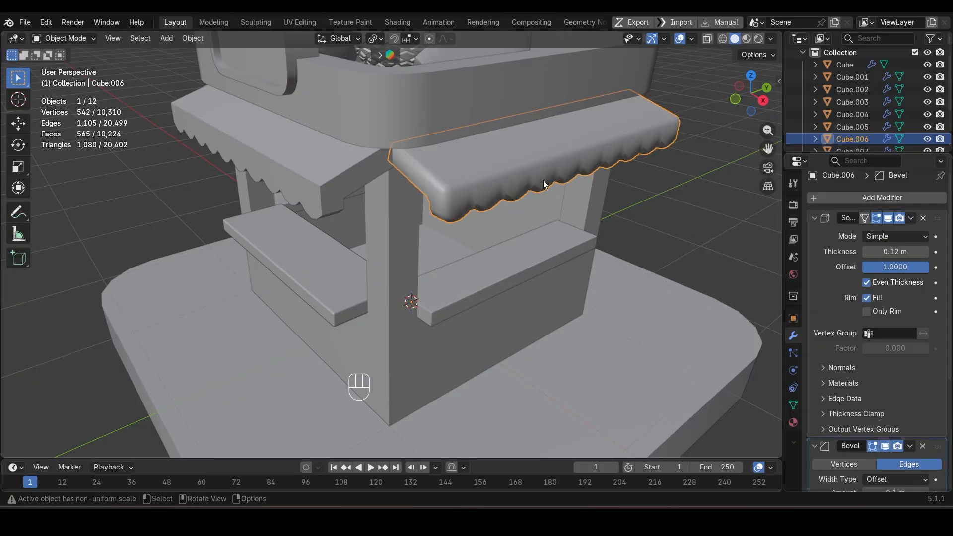
Step: Set the side awning's bevel to 0.012 m with 2 segments and enable Harden Normals
{"action": "scroll", "coordinate": [545, 184], "scroll_direction": "up", "scroll_amount": 2}
{"action": "middle_click_drag", "start_coordinate": [543, 184], "coordinate": [498, 245], "text": "shift"}
{"action": "scroll", "coordinate": [900, 360], "scroll_direction": "down", "scroll_amount": 1}
{"action": "scroll", "coordinate": [900, 362], "scroll_direction": "down", "scroll_amount": 3}
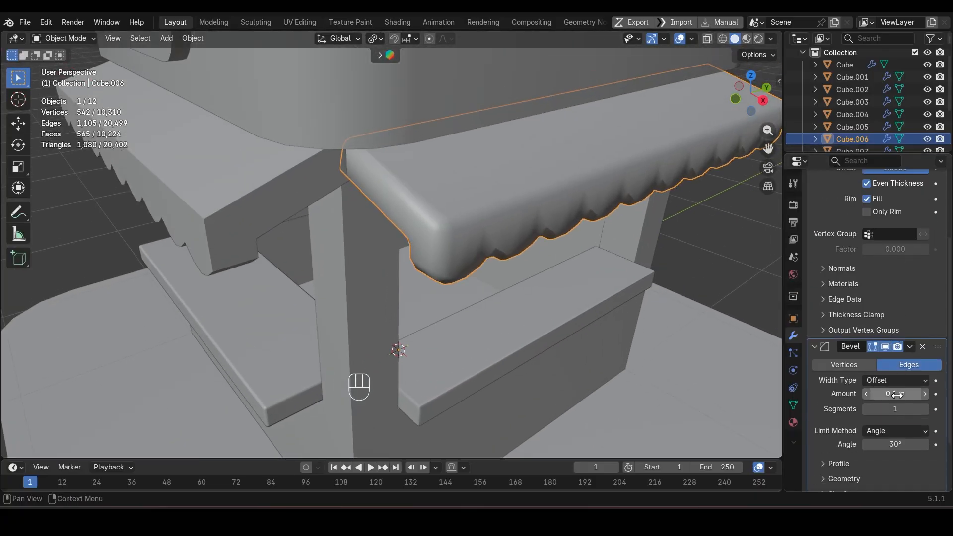
{"action": "left_click", "coordinate": [898, 393], "text": "ctrl"}
{"action": "type", "text": "0.012 m"}
{"action": "key", "text": "Return"}
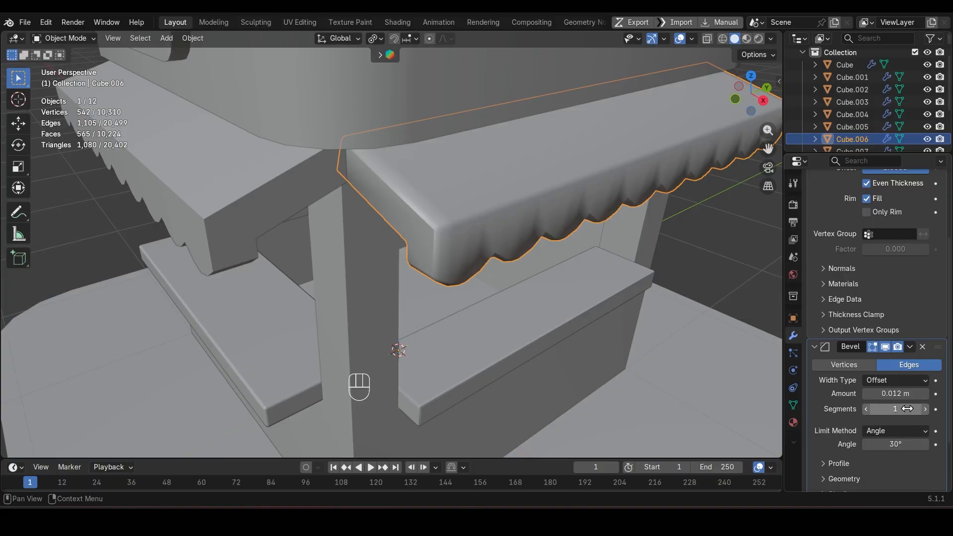
{"action": "left_click", "coordinate": [926, 409]}
{"action": "scroll", "coordinate": [877, 437], "scroll_direction": "down", "scroll_amount": 3}
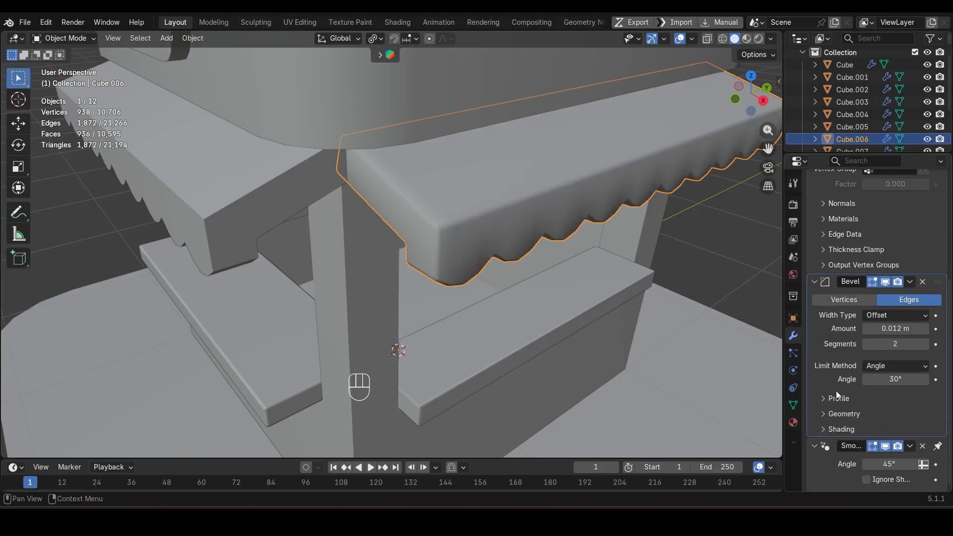
{"action": "left_click", "coordinate": [883, 448]}
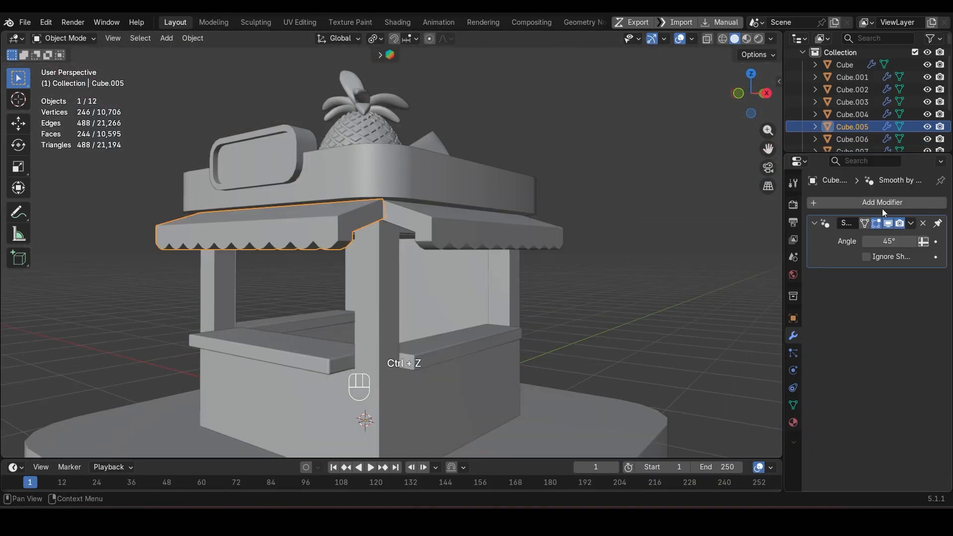
Step: Add a Bevel modifier to the front awning with a 0.004 m amount, 2 segments and Harden Normals enabled
{"action": "left_click", "coordinate": [878, 204]}
{"action": "mouse_move", "coordinate": [878, 204]}
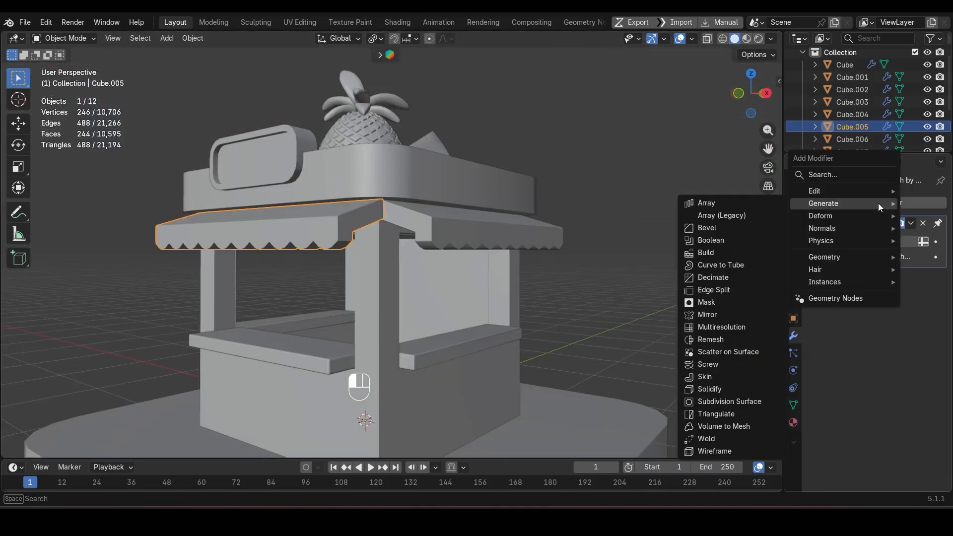
{"action": "left_click", "coordinate": [717, 227]}
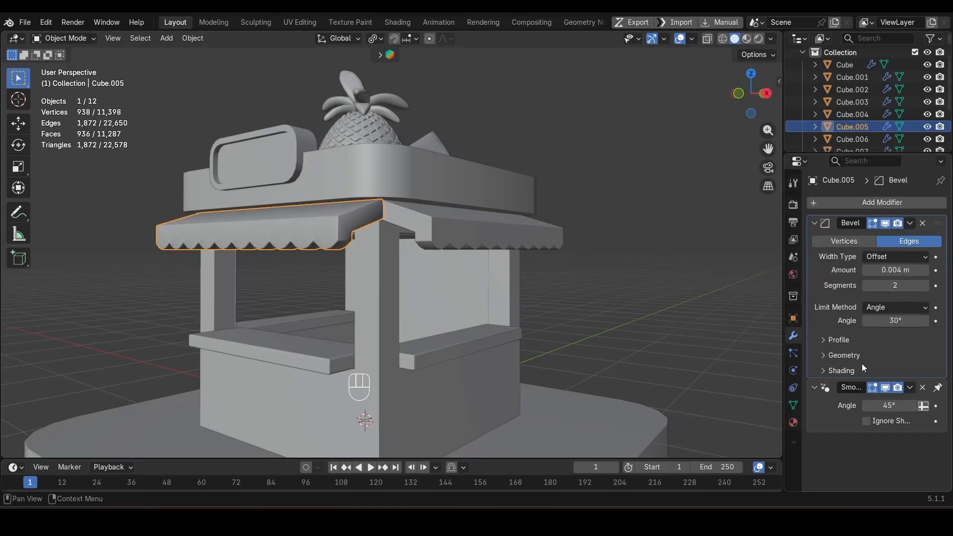
{"action": "left_click", "coordinate": [841, 369]}
{"action": "left_click", "coordinate": [869, 386]}
Step: Set the front awning's smooth-by-angle value to 65° and its bevel limit angle to 45°
{"action": "scroll", "coordinate": [276, 257], "scroll_direction": "up", "scroll_amount": 3}
{"action": "middle_click_drag", "start_coordinate": [272, 259], "coordinate": [375, 266], "text": "shift"}
{"action": "scroll", "coordinate": [376, 266], "scroll_direction": "up", "scroll_amount": 2}
{"action": "scroll", "coordinate": [846, 469], "scroll_direction": "down", "scroll_amount": 2}
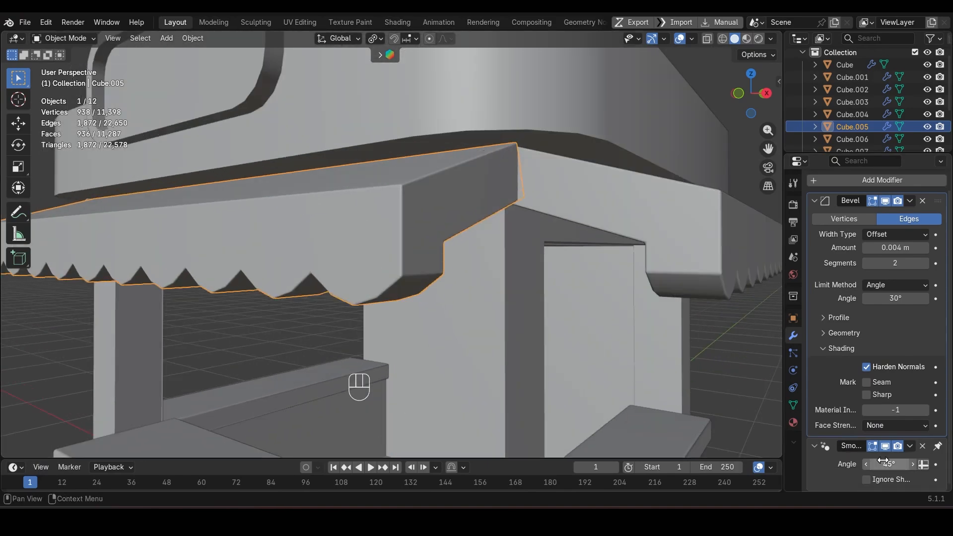
{"action": "left_click", "coordinate": [889, 461]}
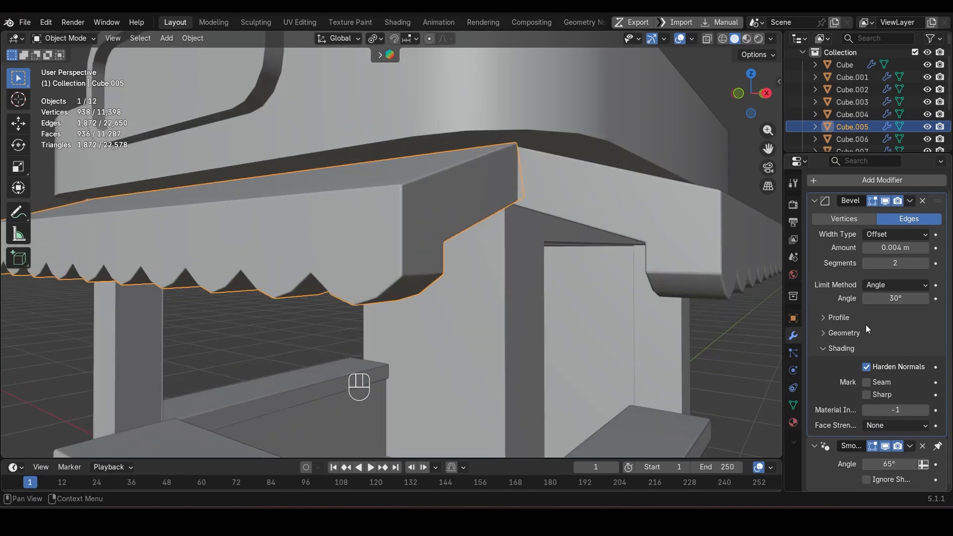
{"action": "key", "text": "Tab"}
{"action": "key", "text": "Tab"}
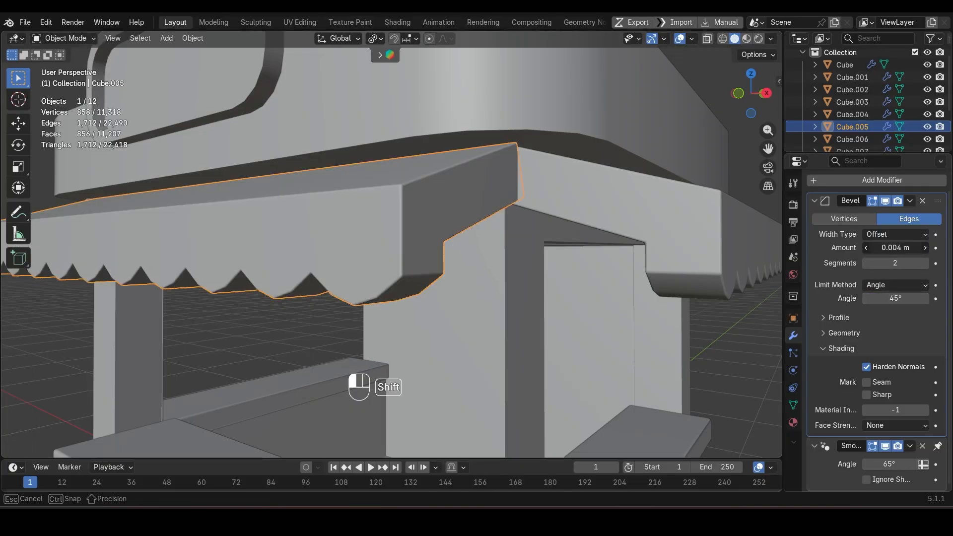
Step: Set the front awning's bevel amount to 0.006 m and apply Shade Smooth with Keep Sharp Edges
{"action": "scroll", "coordinate": [397, 254], "scroll_direction": "down", "scroll_amount": 6}
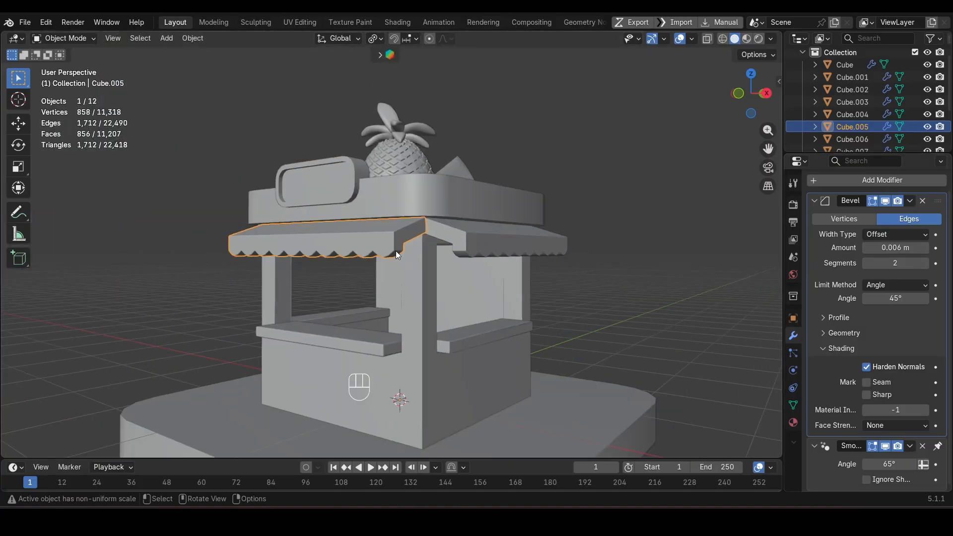
{"action": "right_click", "coordinate": [620, 232]}
{"action": "left_click", "coordinate": [621, 233]}
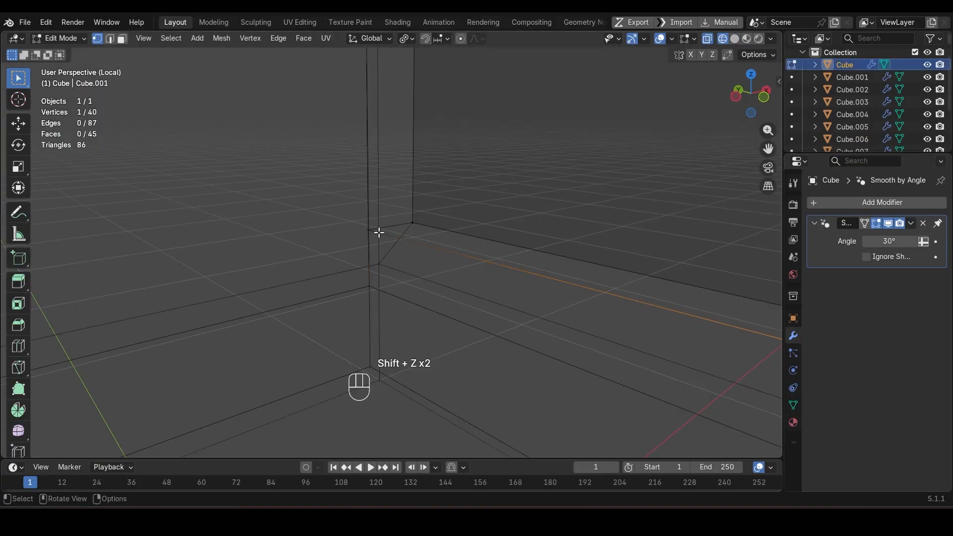
Step: Isolate the booth body and dissolve the surplus edge loop running around its inner walls
{"action": "key", "text": "g"}
{"action": "key", "text": "Escape"}
{"action": "key", "text": "shift+z"}
{"action": "scroll", "coordinate": [388, 278], "scroll_direction": "down", "scroll_amount": 8}
{"action": "key", "text": "2"}
{"action": "left_click", "coordinate": [348, 286], "text": "alt"}
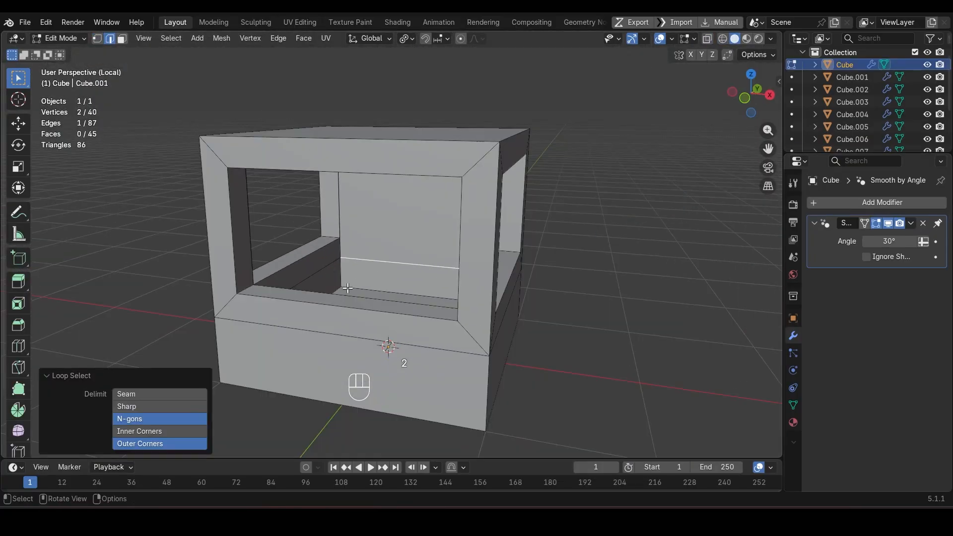
{"action": "left_click", "coordinate": [323, 270], "text": "alt+shift"}
{"action": "left_click", "coordinate": [326, 287], "text": "alt+shift"}
{"action": "left_click", "coordinate": [321, 281], "text": "alt+shift"}
{"action": "key", "text": "ctrl+x"}
{"action": "mouse_move", "coordinate": [326, 286]}
{"action": "middle_mouse_down"}
{"action": "mouse_move", "coordinate": [519, 263]}
{"action": "mouse_move", "coordinate": [335, 281]}
{"action": "middle_mouse_up"}
Step: Connect the two upper corner vertices across the inner back wall with a new edge
{"action": "key", "text": "1"}
{"action": "left_click", "coordinate": [313, 249]}
{"action": "left_click", "coordinate": [602, 264], "text": "shift"}
{"action": "key", "text": "j"}
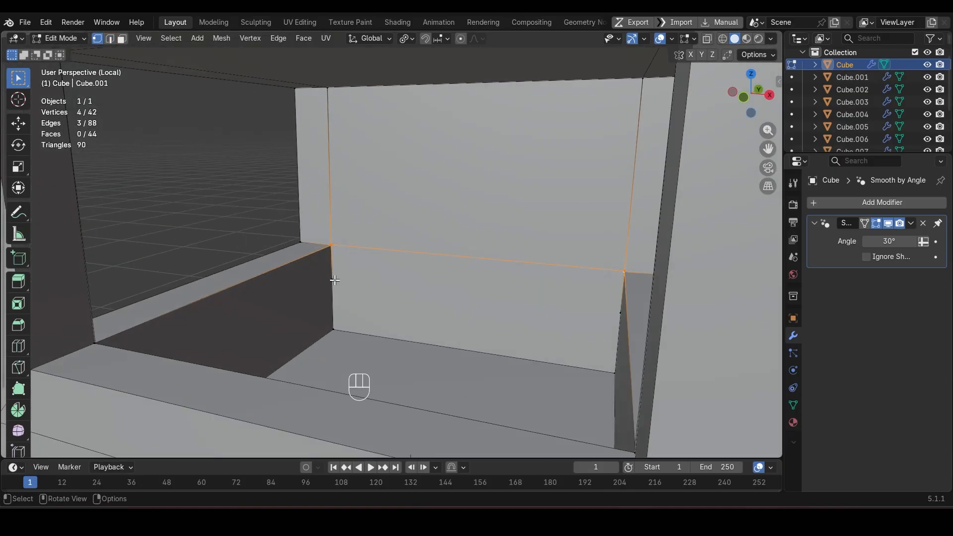
Step: Select the booth body's faces by sides, using Greater Than 4 vertices, to find its n-gons
{"action": "key", "text": "a"}
{"action": "scroll", "coordinate": [298, 244], "scroll_direction": "down", "scroll_amount": 5}
{"action": "middle_click_drag", "start_coordinate": [298, 244], "coordinate": [466, 246]}
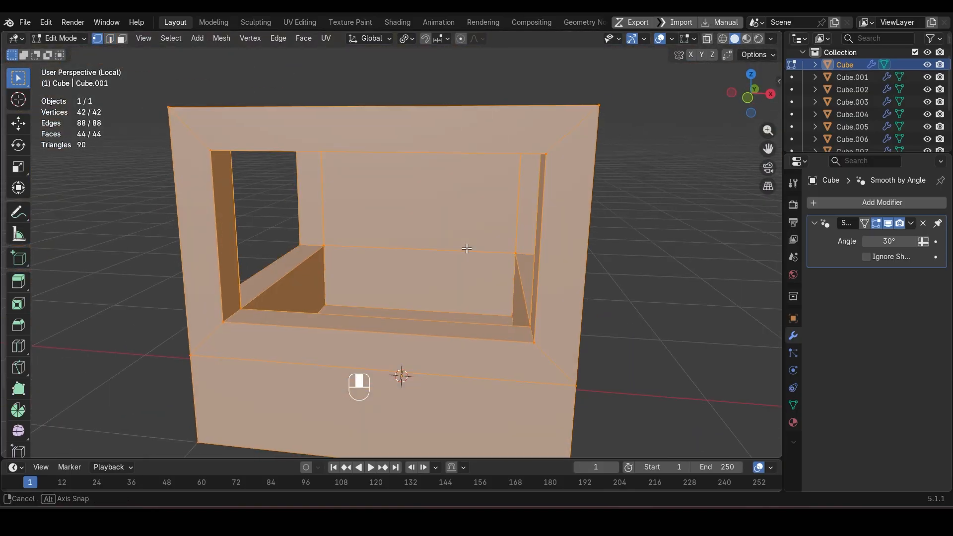
{"action": "scroll", "coordinate": [498, 263], "scroll_direction": "up", "scroll_amount": 6}
{"action": "scroll", "coordinate": [498, 263], "scroll_direction": "down", "scroll_amount": 5}
{"action": "key", "text": "q"}
{"action": "left_click", "coordinate": [459, 278]}
{"action": "left_click", "coordinate": [160, 430]}
{"action": "left_click", "coordinate": [159, 471]}
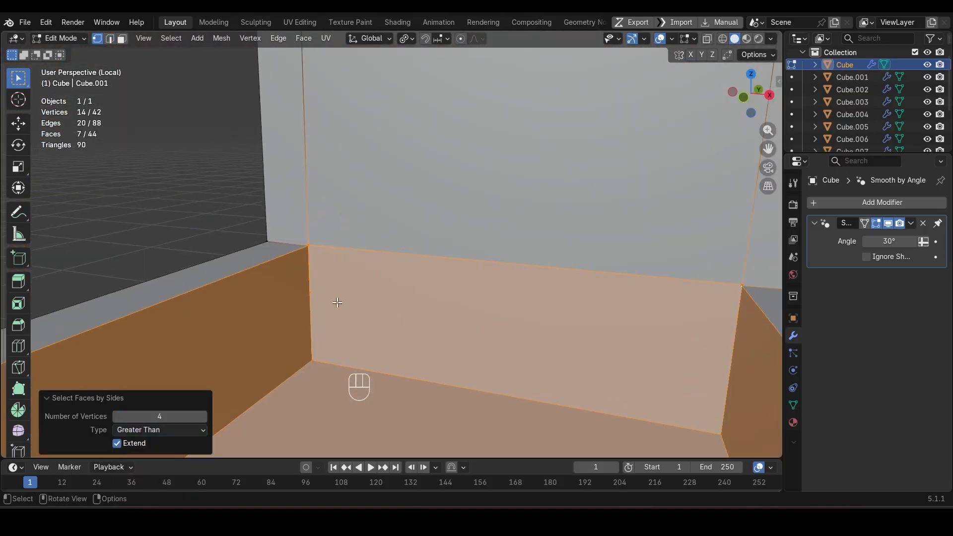
Step: Try to remove the leftover midpoint vertices on the inner walls' vertical corner edges
{"action": "key", "text": "1"}
{"action": "left_click", "coordinate": [144, 322]}
{"action": "left_click", "coordinate": [546, 298], "text": "shift"}
{"action": "middle_click_drag", "start_coordinate": [427, 331], "coordinate": [633, 355]}
{"action": "left_click", "coordinate": [330, 324], "text": "shift"}
{"action": "key", "text": "ctrl+x"}
{"action": "key", "text": "ctrl+z"}
{"action": "key", "text": "Delete"}
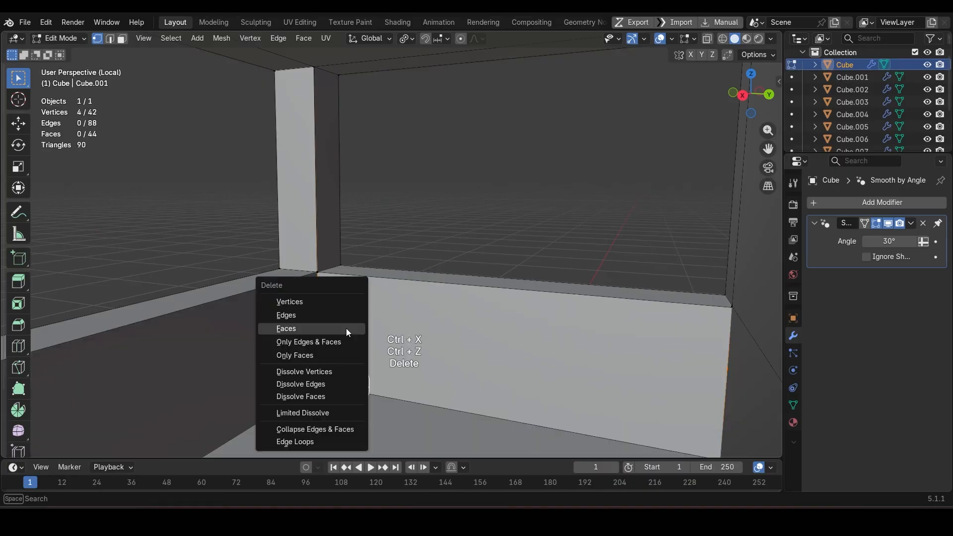
{"action": "left_click", "coordinate": [346, 371]}
{"action": "key", "text": "ctrl+z"}
{"action": "key", "text": "Delete"}
{"action": "left_click", "coordinate": [379, 365]}
{"action": "key", "text": "Delete"}
{"action": "left_click", "coordinate": [340, 233]}
{"action": "key", "text": "ctrl+z"}
{"action": "scroll", "coordinate": [393, 292], "scroll_direction": "down", "scroll_amount": 1}
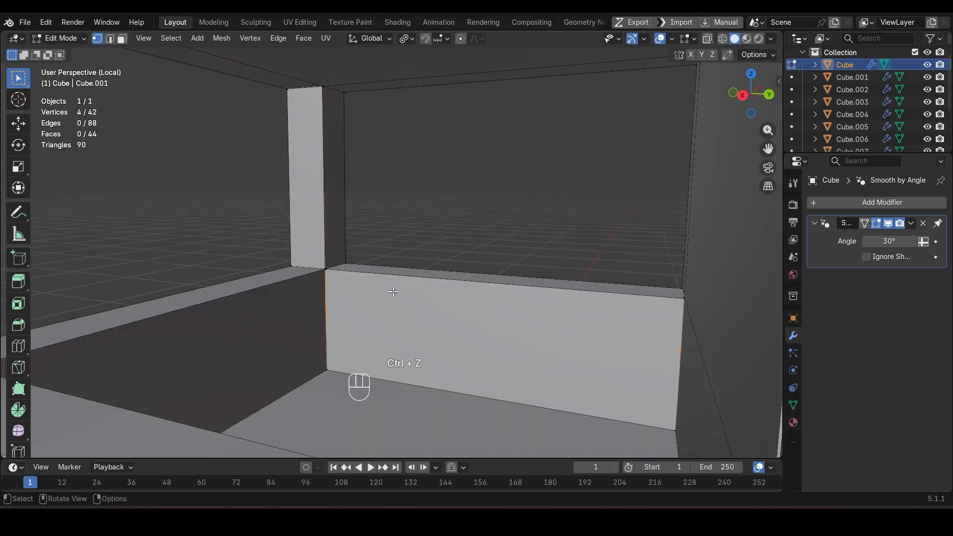
Step: Slide one leftover midpoint vertex up its inner corner edge and merge it into the upper corner vertex with At Last
{"action": "middle_click_drag", "start_coordinate": [393, 291], "coordinate": [576, 298]}
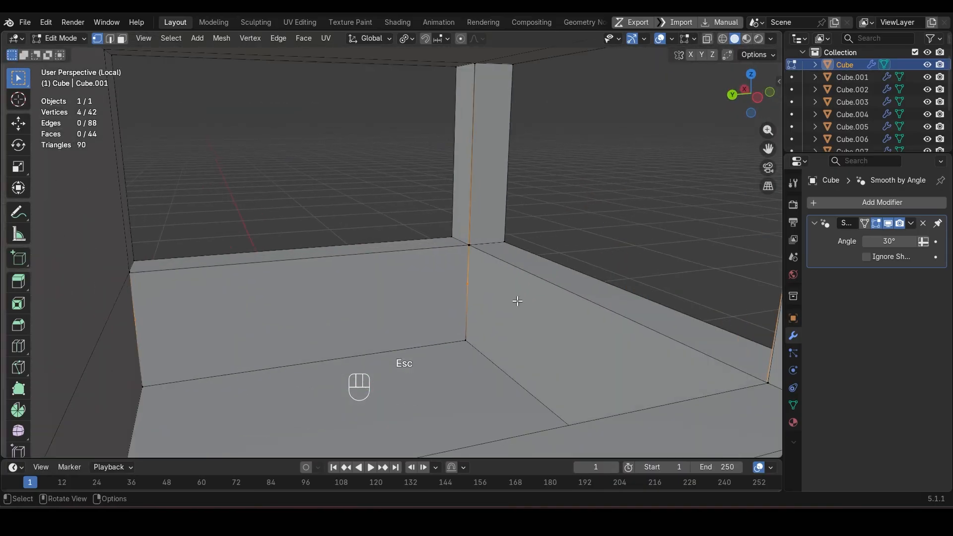
{"action": "left_click", "coordinate": [160, 318]}
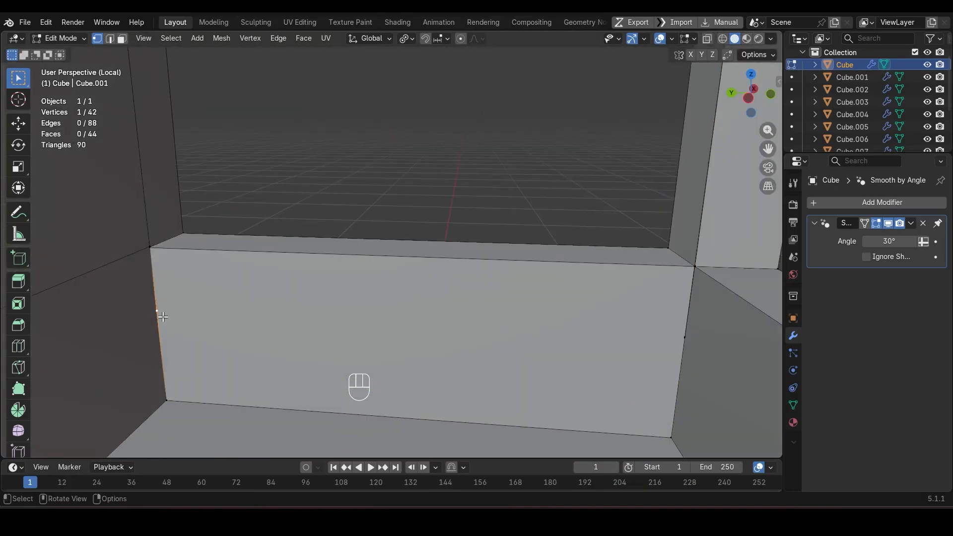
{"action": "key", "text": "g"}
{"action": "key", "text": "Escape"}
{"action": "key", "text": "g"}
{"action": "key", "text": "g"}
{"action": "left_click", "coordinate": [166, 251]}
{"action": "left_click", "coordinate": [158, 249], "text": "shift"}
{"action": "key", "text": "m"}
{"action": "left_click", "coordinate": [184, 239]}
{"action": "middle_click_drag", "start_coordinate": [367, 220], "coordinate": [417, 225]}
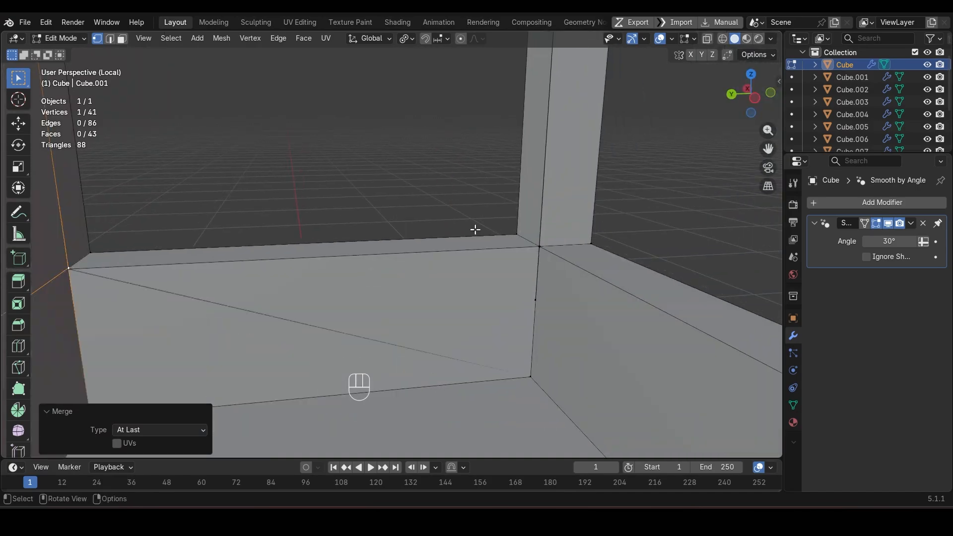
Step: Try hiding the midpoint vertex at the opposite corner and deleting the adjoining inner wall face
{"action": "left_click", "coordinate": [539, 301]}
{"action": "key", "text": "h"}
{"action": "key", "text": "ctrl+z"}
{"action": "middle_click_drag", "start_coordinate": [526, 314], "coordinate": [357, 332]}
{"action": "key", "text": "shift+z"}
{"action": "middle_click_drag", "start_coordinate": [447, 293], "coordinate": [605, 297]}
{"action": "scroll", "coordinate": [421, 347], "scroll_direction": "down", "scroll_amount": 1}
{"action": "left_click", "coordinate": [498, 278]}
{"action": "key", "text": "3"}
{"action": "left_click", "coordinate": [302, 299]}
{"action": "key", "text": "Delete"}
{"action": "left_click", "coordinate": [299, 326]}
{"action": "middle_click_drag", "start_coordinate": [298, 325], "coordinate": [397, 337]}
{"action": "key", "text": "ctrl+z"}
{"action": "scroll", "coordinate": [410, 383], "scroll_direction": "down", "scroll_amount": 3}
{"action": "scroll", "coordinate": [313, 306], "scroll_direction": "up", "scroll_amount": 5}
{"action": "middle_click_drag", "start_coordinate": [313, 306], "coordinate": [219, 286]}
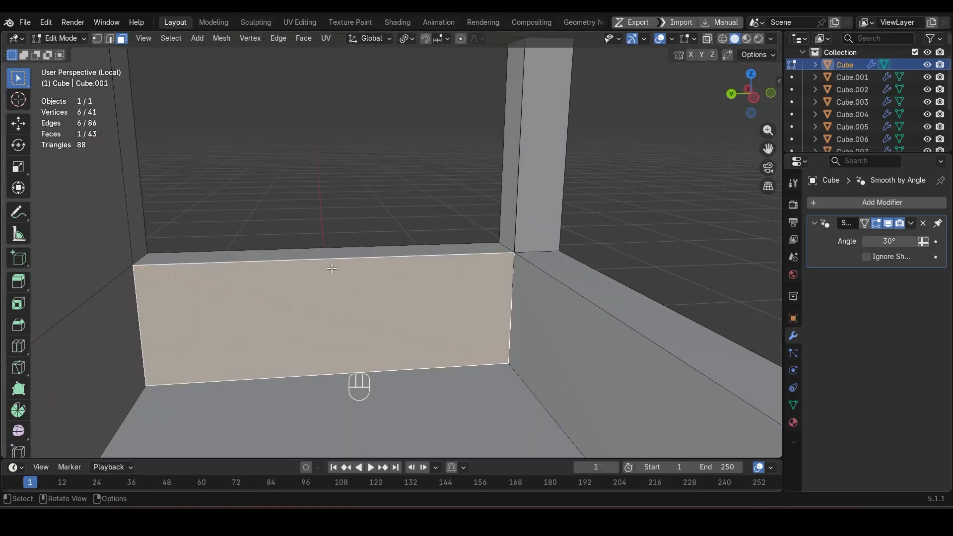
Step: Merge the opposite inner corner's midpoint vertex into the corner vertex above it with At Last
{"action": "key", "text": "1"}
{"action": "left_click", "coordinate": [404, 353]}
{"action": "scroll", "coordinate": [460, 300], "scroll_direction": "up", "scroll_amount": 3}
{"action": "middle_click_drag", "start_coordinate": [459, 300], "coordinate": [442, 300]}
{"action": "key", "text": "1"}
{"action": "left_click", "coordinate": [615, 380]}
{"action": "left_click_drag", "start_coordinate": [610, 265], "coordinate": [634, 289]}
{"action": "left_click", "coordinate": [635, 214], "text": "shift"}
{"action": "key", "text": "m"}
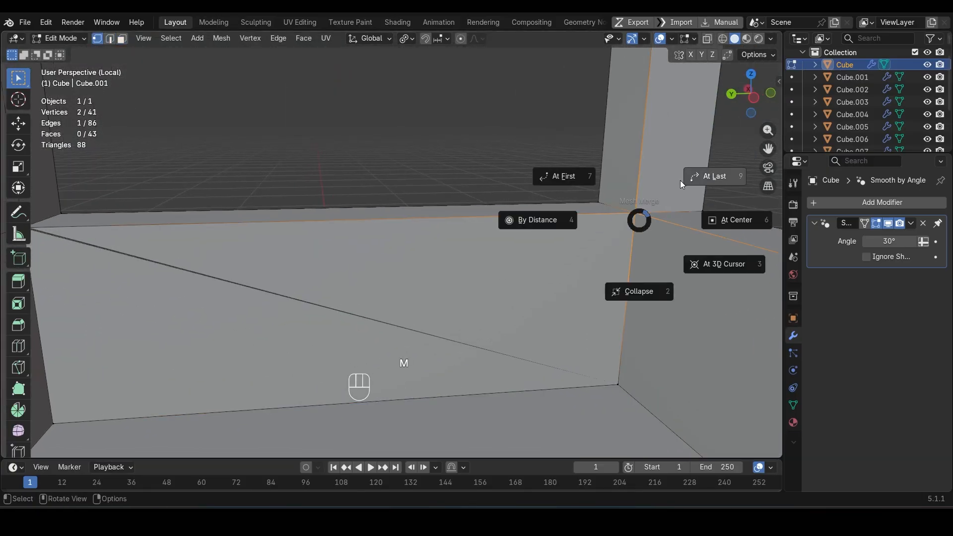
{"action": "left_click", "coordinate": [695, 179]}
Step: Merge the midpoint vertex of the next inner corner edge into its upper corner vertex
{"action": "middle_click_drag", "start_coordinate": [681, 199], "coordinate": [462, 268]}
{"action": "left_click", "coordinate": [457, 286]}
{"action": "left_click", "coordinate": [458, 217], "text": "shift"}
{"action": "key", "text": "m"}
{"action": "left_click", "coordinate": [526, 186]}
Step: Check the inner wall for a diagonal shading fault and merge the overlapping vertices at its upper corner in wireframe
{"action": "middle_click_drag", "start_coordinate": [333, 290], "coordinate": [438, 264]}
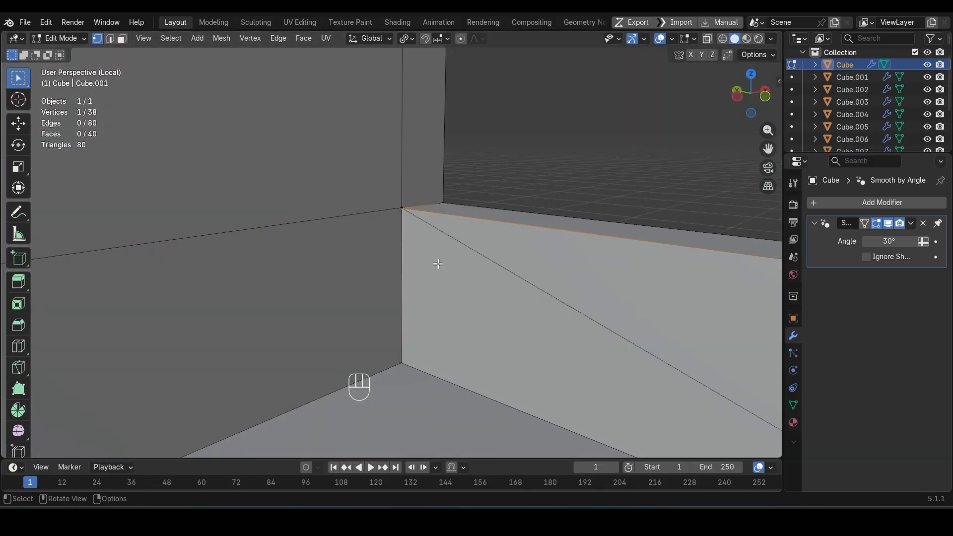
{"action": "left_click", "coordinate": [531, 272]}
{"action": "key", "text": "g"}
{"action": "middle_click_drag", "start_coordinate": [531, 272], "coordinate": [536, 251]}
{"action": "right_click", "coordinate": [444, 281]}
{"action": "key", "text": "1"}
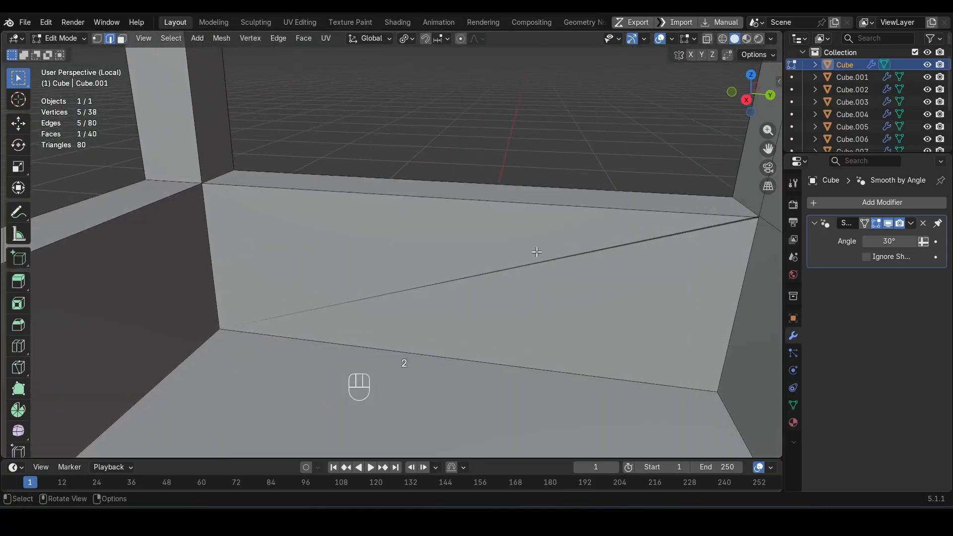
{"action": "middle_click_drag", "start_coordinate": [456, 282], "coordinate": [322, 278], "text": "shift"}
{"action": "left_click", "coordinate": [713, 201]}
{"action": "key", "text": "g"}
{"action": "right_click", "coordinate": [720, 215]}
{"action": "key", "text": "shift+z"}
{"action": "left_click_drag", "start_coordinate": [700, 186], "coordinate": [719, 207]}
{"action": "key", "text": "m"}
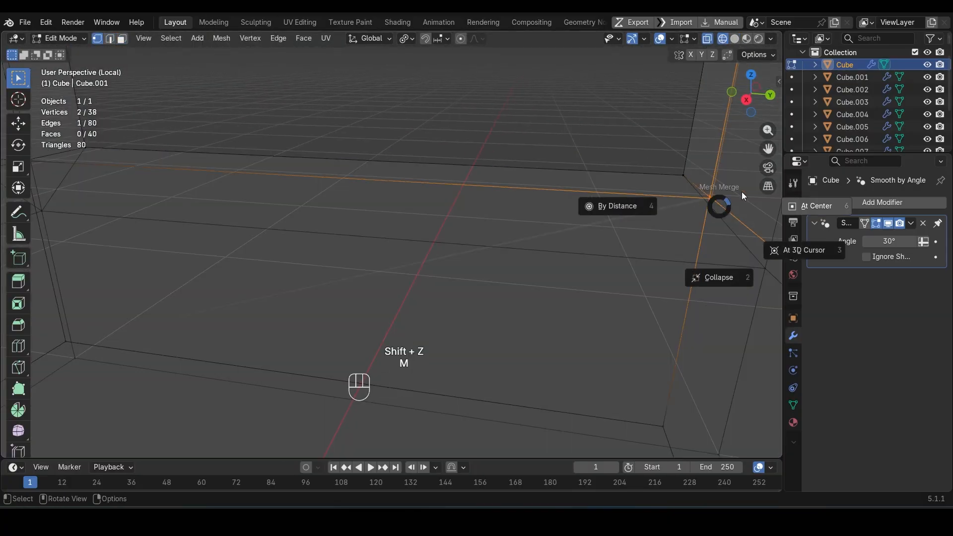
{"action": "left_click", "coordinate": [759, 187]}
{"action": "key", "text": "Escape"}
Step: Merge the overlapping vertices at the other inner wall corner with At Center
{"action": "middle_click_drag", "start_coordinate": [230, 204], "coordinate": [615, 159], "text": "shift"}
{"action": "key", "text": "shift+z"}
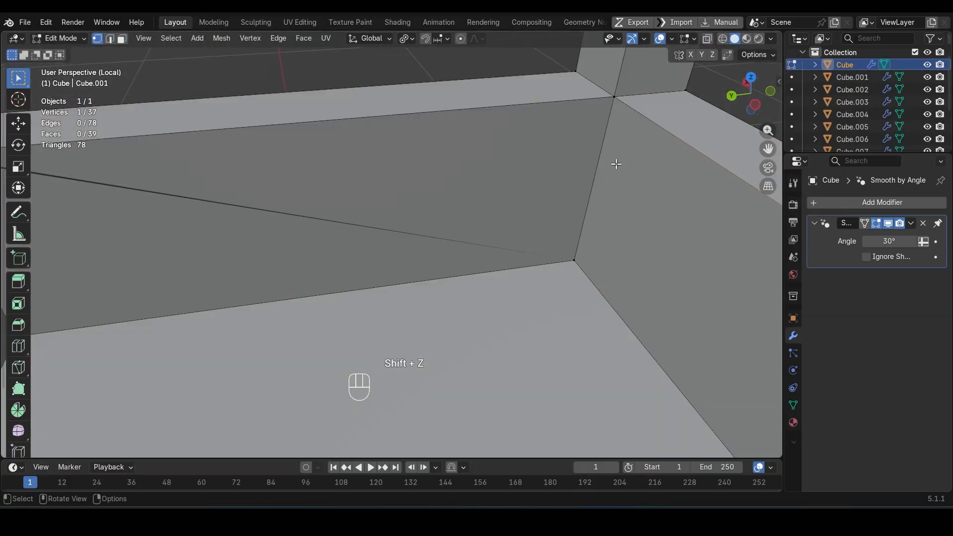
{"action": "key", "text": "g"}
{"action": "right_click", "coordinate": [630, 117]}
{"action": "key", "text": "ctrl+z"}
{"action": "key", "text": "ctrl+z"}
{"action": "key", "text": "shift+z"}
{"action": "left_click_drag", "start_coordinate": [355, 50], "coordinate": [397, 100]}
{"action": "key", "text": "m"}
{"action": "left_click", "coordinate": [457, 89]}
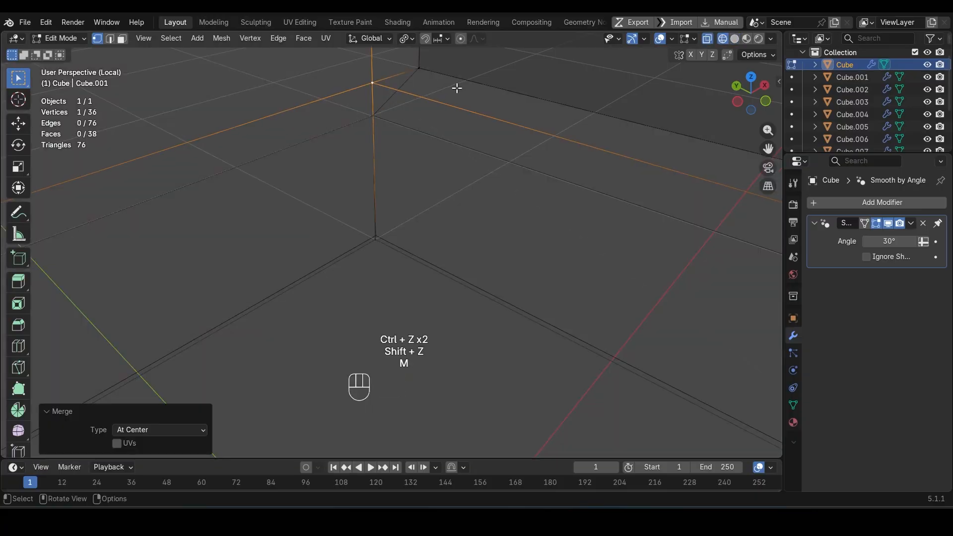
{"action": "key", "text": "m"}
{"action": "key", "text": "shift+z"}
Step: Return the booth body to Object Mode and apply its object transform
{"action": "middle_click_drag", "start_coordinate": [476, 272], "coordinate": [425, 261]}
{"action": "key", "text": "Tab"}
{"action": "key", "text": "ctrl+a"}
{"action": "left_click", "coordinate": [490, 220]}
Step: Recheck the cleaned booth body for faces with more than 4 vertices
{"action": "key", "text": "Tab"}
{"action": "key", "text": "3"}
{"action": "key", "text": "q"}
{"action": "left_click", "coordinate": [520, 207]}
{"action": "middle_click_drag", "start_coordinate": [525, 262], "coordinate": [485, 272]}
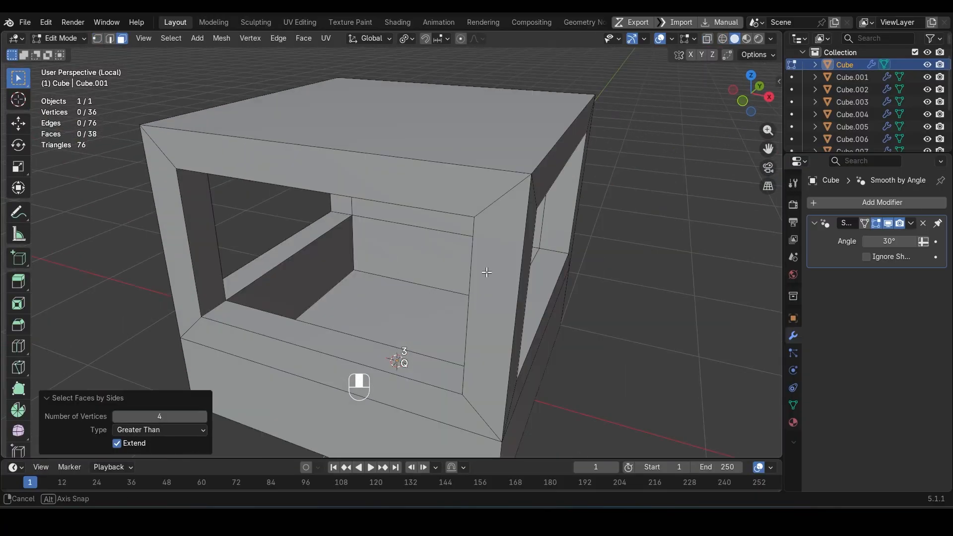
Step: Add a Bevel modifier to the booth body with a 0.021 m amount and 2 segments
{"action": "key", "text": "Tab"}
{"action": "left_click", "coordinate": [844, 202]}
{"action": "mouse_move", "coordinate": [843, 207]}
{"action": "left_click", "coordinate": [699, 231]}
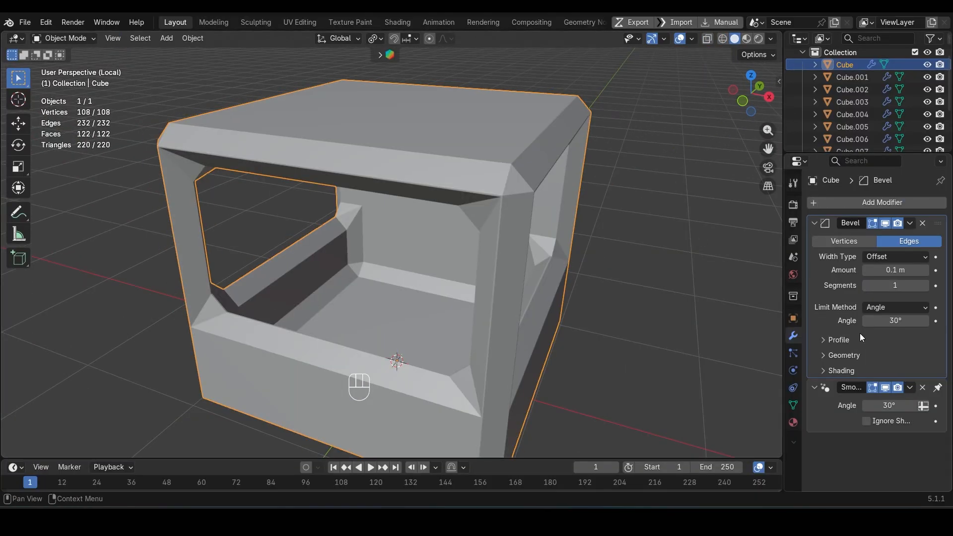
{"action": "left_click_drag", "start_coordinate": [892, 270], "coordinate": [870, 270]}
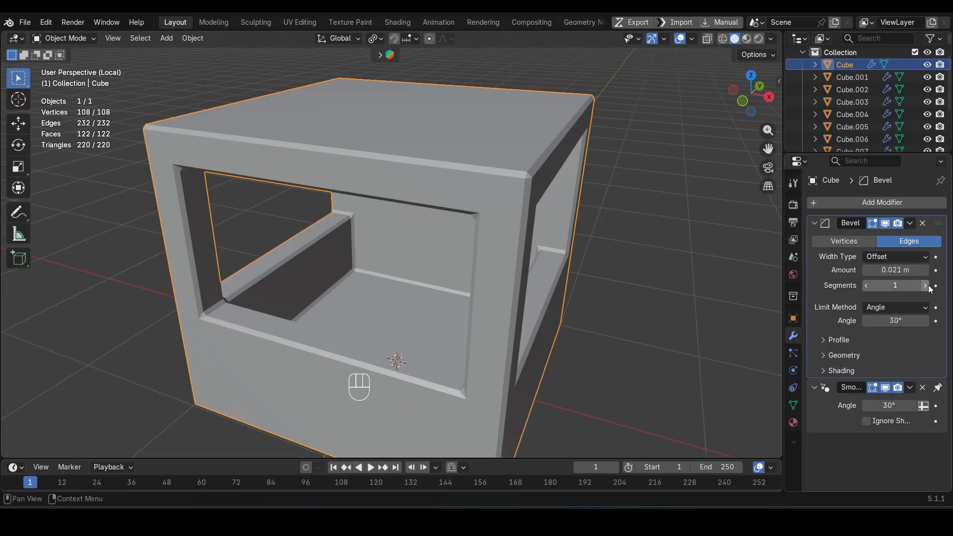
{"action": "left_click", "coordinate": [927, 286]}
{"action": "left_click", "coordinate": [886, 390]}
{"action": "left_click", "coordinate": [837, 371]}
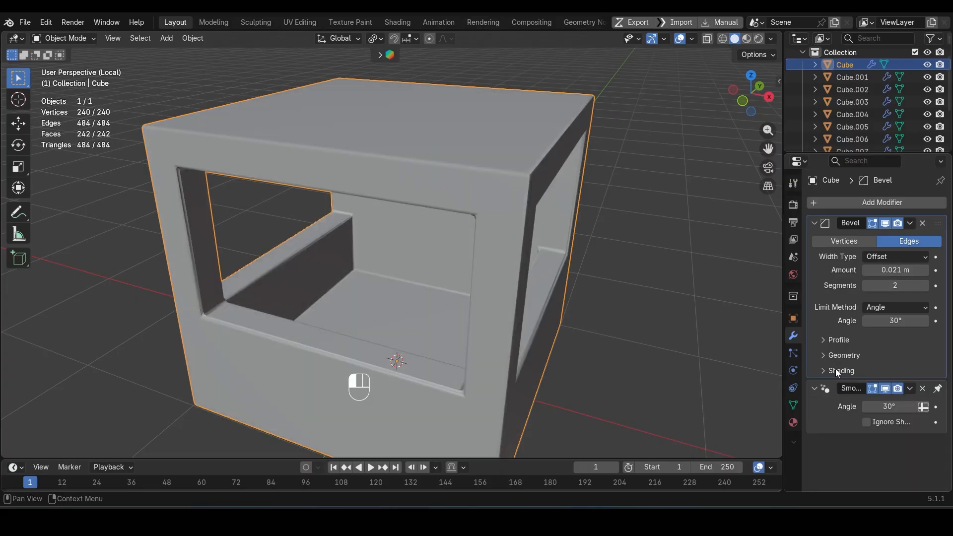
Step: Apply Shade Smooth with Keep Sharp Edges to the booth body and adjust its bevel amount
{"action": "scroll", "coordinate": [488, 290], "scroll_direction": "down", "scroll_amount": 2}
{"action": "middle_click_drag", "start_coordinate": [489, 290], "coordinate": [489, 278]}
{"action": "scroll", "coordinate": [489, 278], "scroll_direction": "up", "scroll_amount": 3}
{"action": "right_click", "coordinate": [562, 273]}
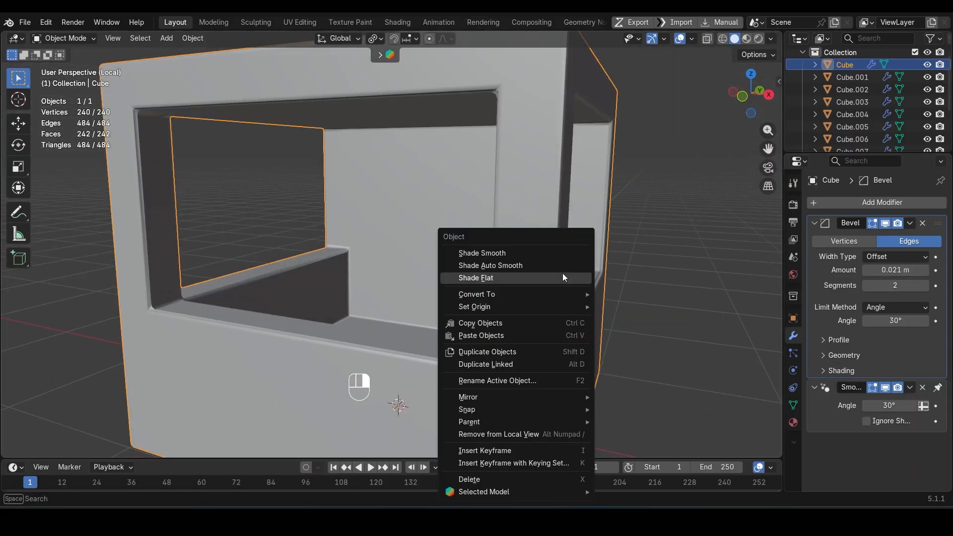
{"action": "left_click", "coordinate": [561, 274]}
{"action": "scroll", "coordinate": [541, 284], "scroll_direction": "down", "scroll_amount": 2}
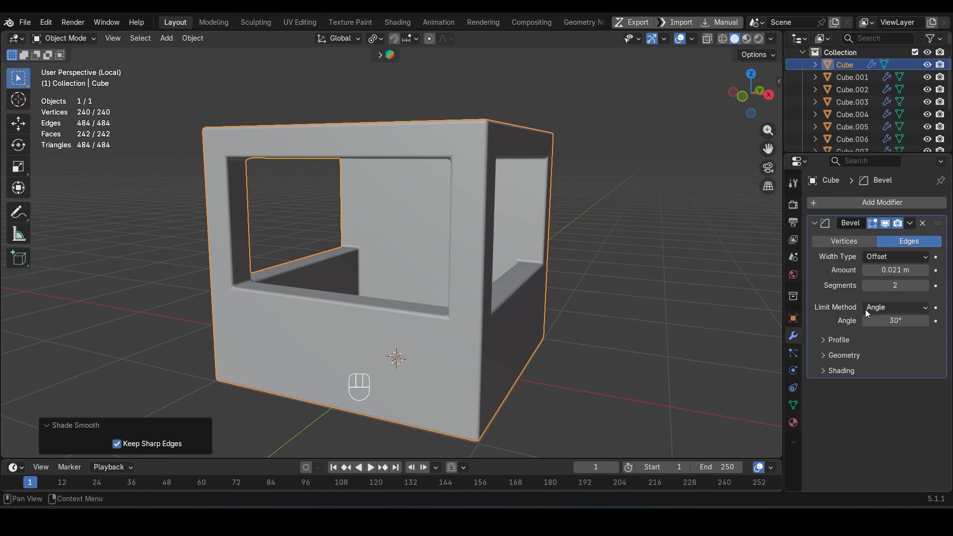
{"action": "left_click_drag", "start_coordinate": [895, 270], "coordinate": [895, 269], "text": "shift"}
Step: Show the whole kiosk and widen the rooftop pineapple horizontally, leaving its Z scale locked
{"action": "mouse_move", "coordinate": [556, 303]}
{"action": "middle_mouse_down"}
{"action": "mouse_move", "coordinate": [635, 252]}
{"action": "mouse_move", "coordinate": [556, 306]}
{"action": "middle_mouse_up"}
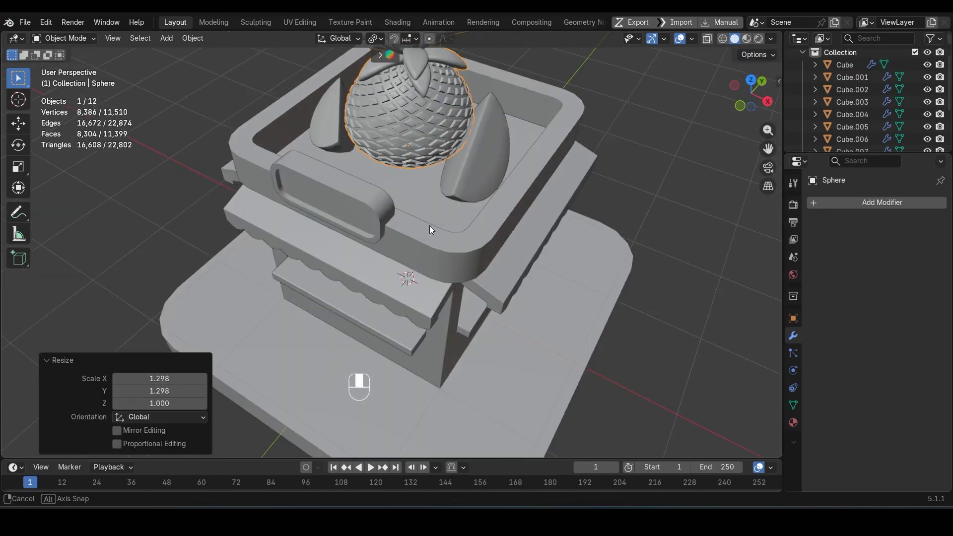
{"action": "middle_click_drag", "start_coordinate": [430, 225], "coordinate": [388, 237]}
{"action": "left_click", "coordinate": [388, 236]}
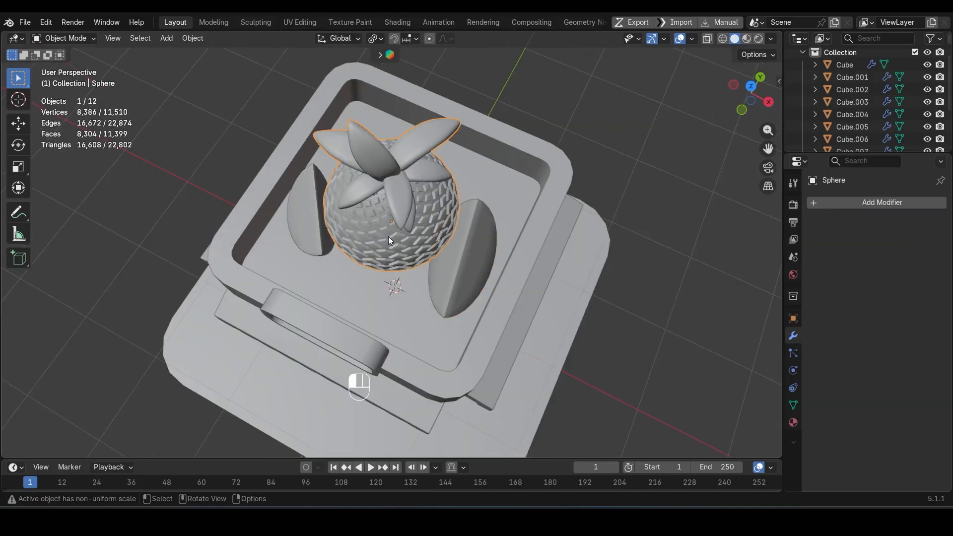
Step: Reposition the pineapple and the larger fruit wedge along Y, and rotate the wedge about Z toward the roof's front
{"action": "left_click", "coordinate": [466, 260]}
{"action": "key", "text": "g"}
{"action": "key", "text": "y"}
{"action": "left_click", "coordinate": [450, 293]}
{"action": "key", "text": "r"}
{"action": "key", "text": "z"}
{"action": "left_click", "coordinate": [452, 293]}
Step: Rotate the smaller fruit wedge about Z toward the roof's front and shift it about 0.042 m along Y
{"action": "left_click", "coordinate": [315, 218]}
{"action": "key", "text": "g"}
{"action": "key", "text": "y"}
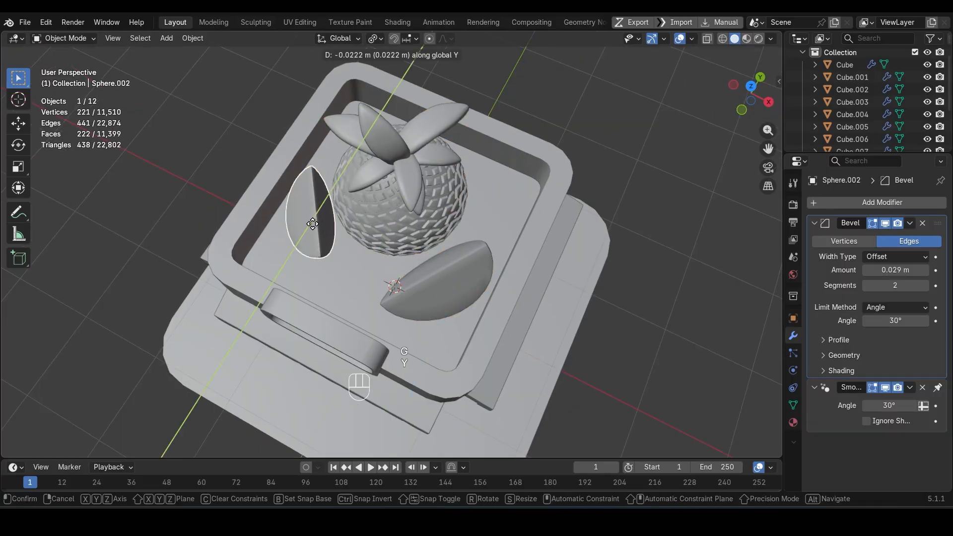
{"action": "left_click", "coordinate": [318, 236]}
{"action": "key", "text": "r"}
{"action": "key", "text": "z"}
{"action": "left_click", "coordinate": [345, 245]}
{"action": "key", "text": "g"}
{"action": "key", "text": "y"}
{"action": "left_click", "coordinate": [353, 241]}
{"action": "middle_click_drag", "start_coordinate": [355, 199], "coordinate": [407, 263]}
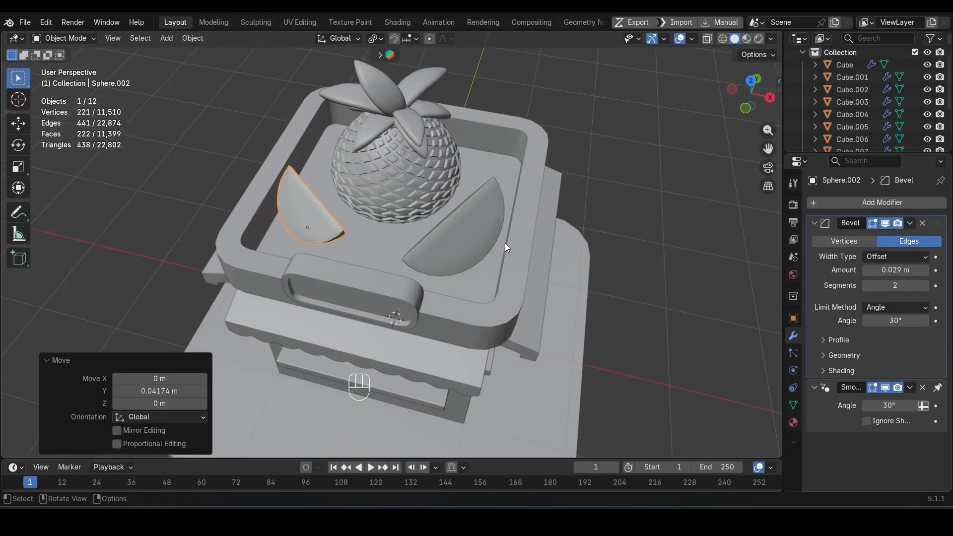
Step: Tilt the smaller fruit wedge beside the pineapple with free trackball rotations and rescale it
{"action": "key", "text": "r"}
{"action": "key", "text": "z"}
{"action": "key", "text": "Escape"}
{"action": "key", "text": "r"}
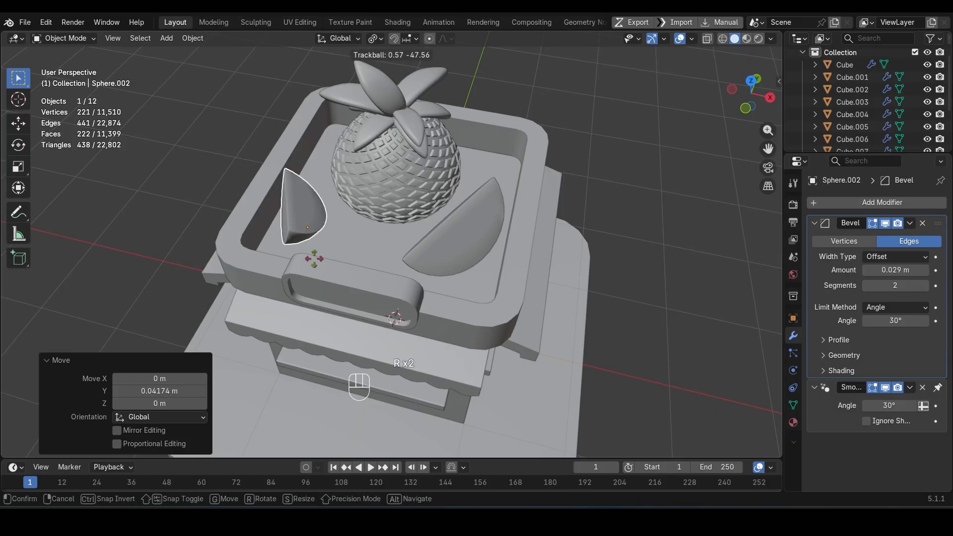
{"action": "left_click", "coordinate": [386, 238]}
{"action": "key", "text": "a"}
{"action": "left_click", "coordinate": [350, 210]}
{"action": "key", "text": "s"}
{"action": "left_click", "coordinate": [407, 263]}
{"action": "middle_click_drag", "start_coordinate": [422, 271], "coordinate": [380, 260]}
{"action": "key", "text": "r"}
{"action": "key", "text": "r"}
{"action": "left_click", "coordinate": [333, 198]}
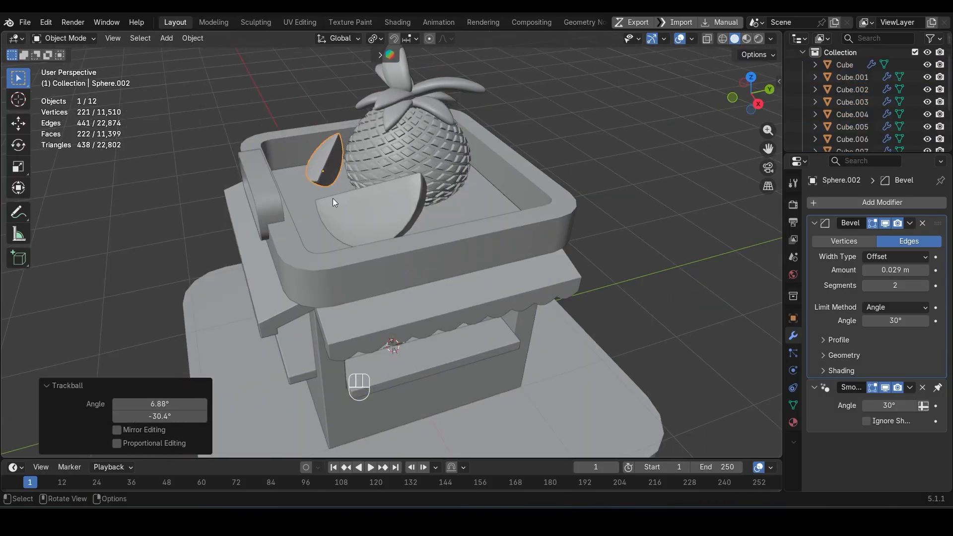
Step: Delete the hidden back face of the sign plate at the roof's front
{"action": "scroll", "coordinate": [332, 199], "scroll_direction": "up", "scroll_amount": 4}
{"action": "left_click", "coordinate": [172, 237]}
{"action": "key", "text": "Tab"}
{"action": "middle_click_drag", "start_coordinate": [171, 237], "coordinate": [143, 235]}
{"action": "key", "text": "3"}
{"action": "left_click", "coordinate": [141, 235]}
{"action": "key", "text": "Delete"}
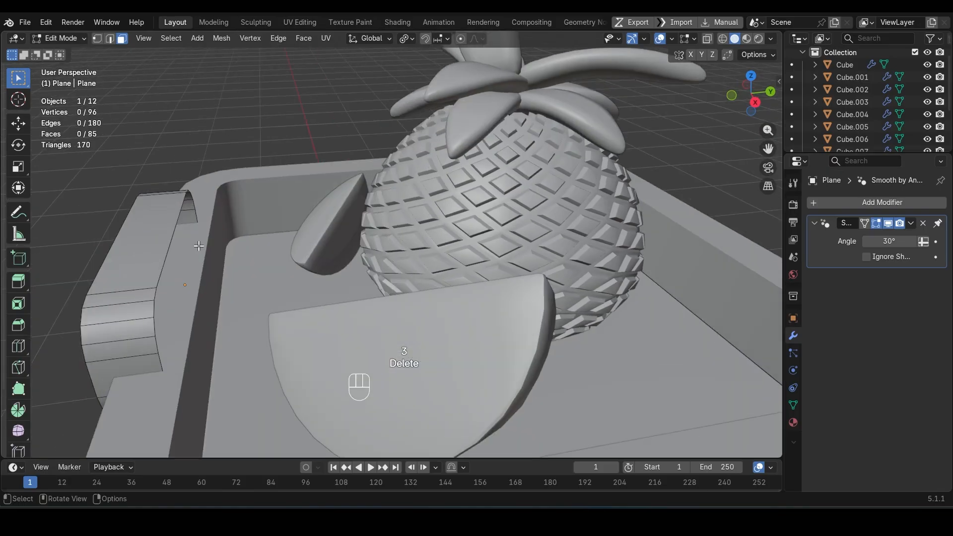
Step: Move the sign plate's rear edge loop about 0.055 m along Y toward the roof tray
{"action": "left_click", "coordinate": [161, 256], "text": "alt"}
{"action": "key", "text": "g"}
{"action": "key", "text": "t"}
{"action": "key", "text": "y"}
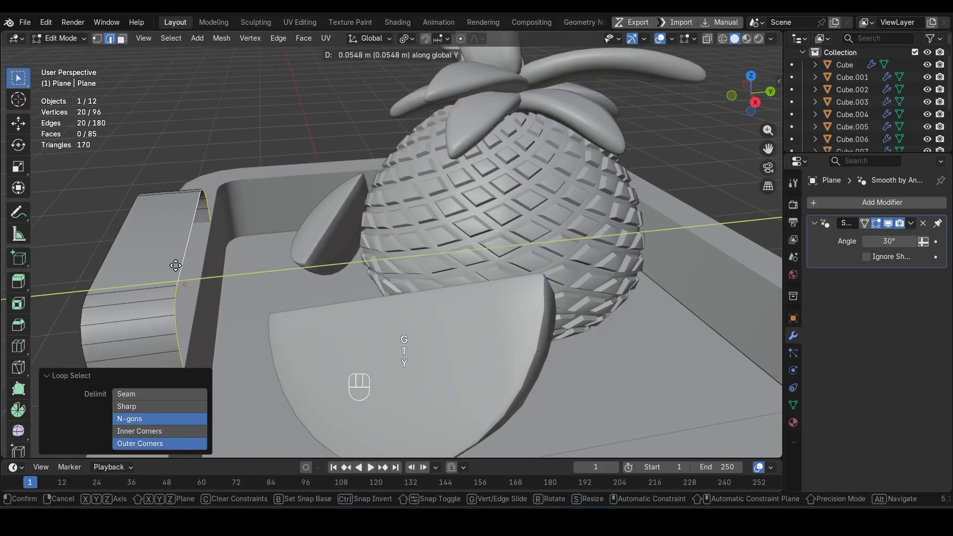
{"action": "left_click", "coordinate": [176, 266]}
{"action": "scroll", "coordinate": [176, 266], "scroll_direction": "down", "scroll_amount": 4}
{"action": "middle_click_drag", "start_coordinate": [176, 265], "coordinate": [278, 263]}
{"action": "key", "text": "Tab"}
{"action": "key", "text": "Tab"}
Step: Bevel the outer and inner edge loops on the sign plate's front rim with 2 segments
{"action": "scroll", "coordinate": [397, 266], "scroll_direction": "up", "scroll_amount": 3}
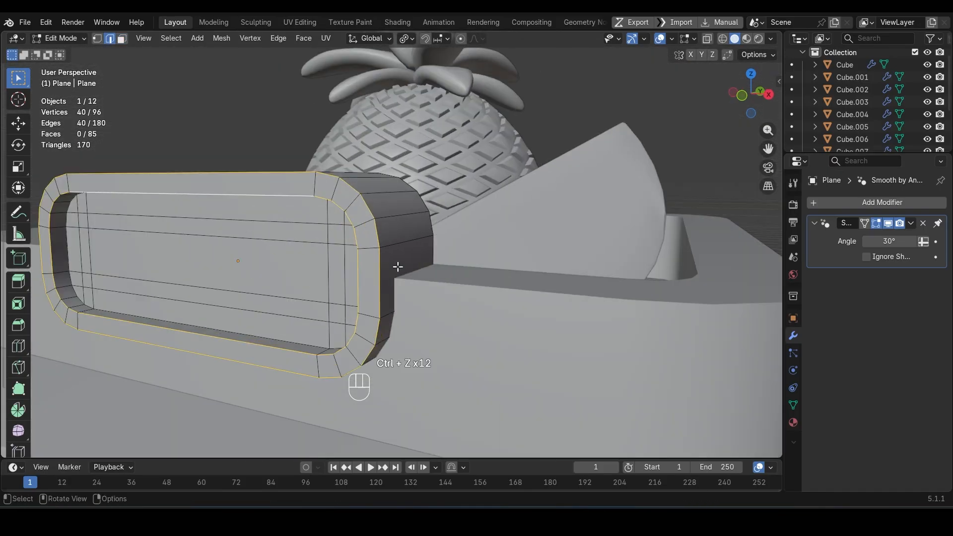
{"action": "middle_click_drag", "start_coordinate": [398, 266], "coordinate": [347, 307]}
{"action": "left_click", "coordinate": [275, 341], "text": "alt+shift"}
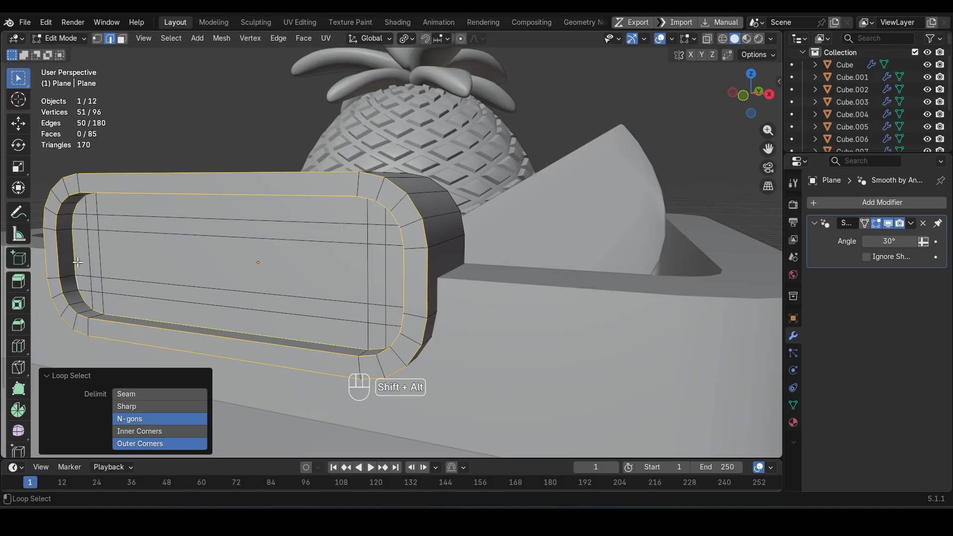
{"action": "middle_click_drag", "start_coordinate": [78, 262], "coordinate": [182, 164], "text": "shift"}
{"action": "scroll", "coordinate": [330, 116], "scroll_direction": "down", "scroll_amount": 2}
{"action": "middle_click_drag", "start_coordinate": [331, 116], "coordinate": [615, 163]}
{"action": "left_click", "coordinate": [621, 238], "text": "alt+shift"}
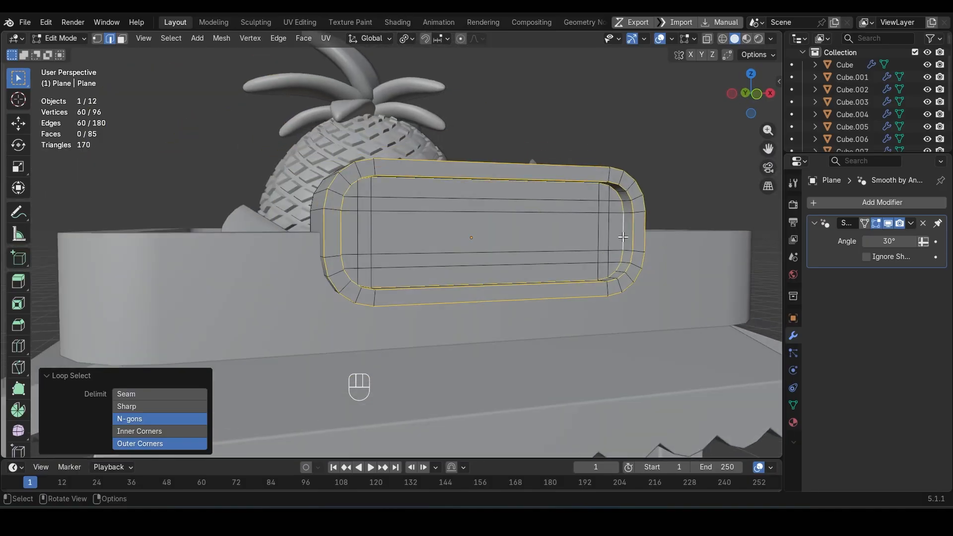
{"action": "middle_click_drag", "start_coordinate": [621, 238], "coordinate": [464, 283]}
{"action": "key", "text": "ctrl+b"}
{"action": "scroll", "coordinate": [471, 282], "scroll_direction": "up", "scroll_amount": 1}
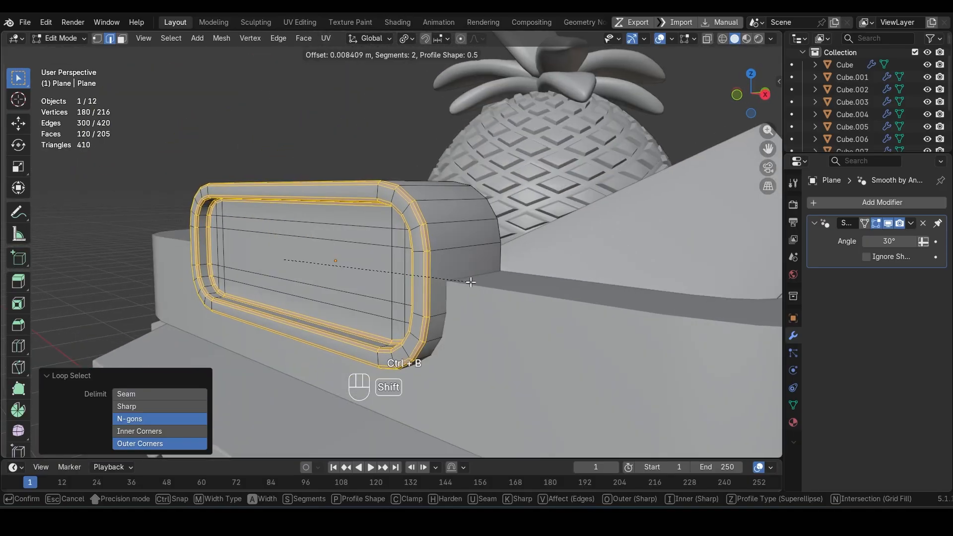
{"action": "left_click", "coordinate": [455, 281]}
{"action": "key", "text": "Tab"}
Step: Delete the unneeded face from the rooftop tray
{"action": "scroll", "coordinate": [455, 282], "scroll_direction": "down", "scroll_amount": 4}
{"action": "left_click", "coordinate": [479, 309]}
{"action": "key", "text": "Tab"}
{"action": "middle_click_drag", "start_coordinate": [480, 309], "coordinate": [467, 339]}
{"action": "middle_click_drag", "start_coordinate": [467, 339], "coordinate": [502, 340], "text": "shift"}
{"action": "left_click", "coordinate": [472, 163], "text": "alt"}
{"action": "key", "text": "Delete"}
{"action": "left_click", "coordinate": [416, 201]}
Step: Bevel the outer and inner top edge loops of the rooftop tray about 0.014 m with 2 segments
{"action": "key", "text": "2"}
{"action": "left_click", "coordinate": [502, 337], "text": "alt"}
{"action": "left_click", "coordinate": [526, 361], "text": "alt+shift"}
{"action": "key", "text": "ctrl+b"}
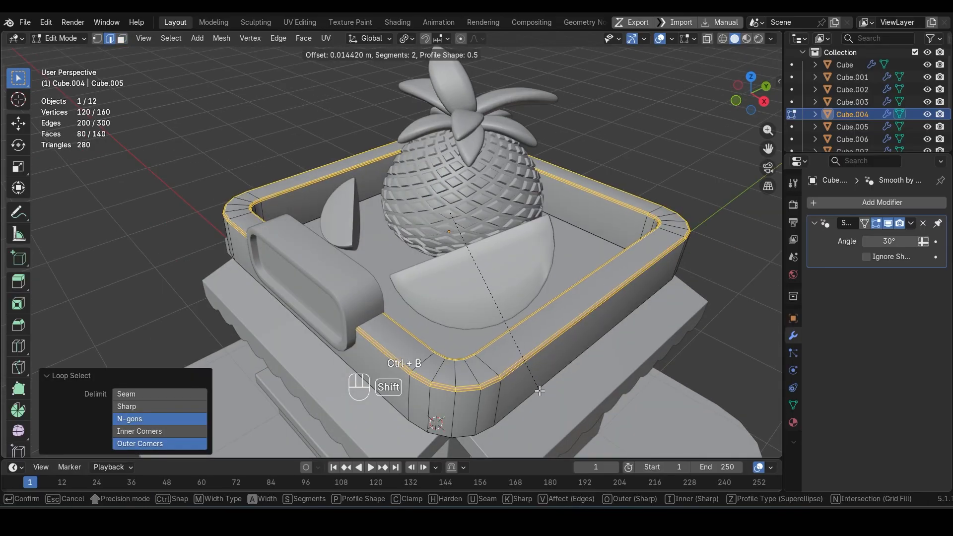
{"action": "left_click", "coordinate": [540, 386]}
{"action": "key", "text": "Tab"}
Step: Bevel the top outer edge loop of the base platform 0.0176 m with 2 segments
{"action": "scroll", "coordinate": [504, 317], "scroll_direction": "down", "scroll_amount": 5}
{"action": "middle_click_drag", "start_coordinate": [504, 316], "coordinate": [532, 245]}
{"action": "left_click", "coordinate": [507, 343]}
{"action": "key", "text": "Tab"}
{"action": "left_click", "coordinate": [488, 368], "text": "alt"}
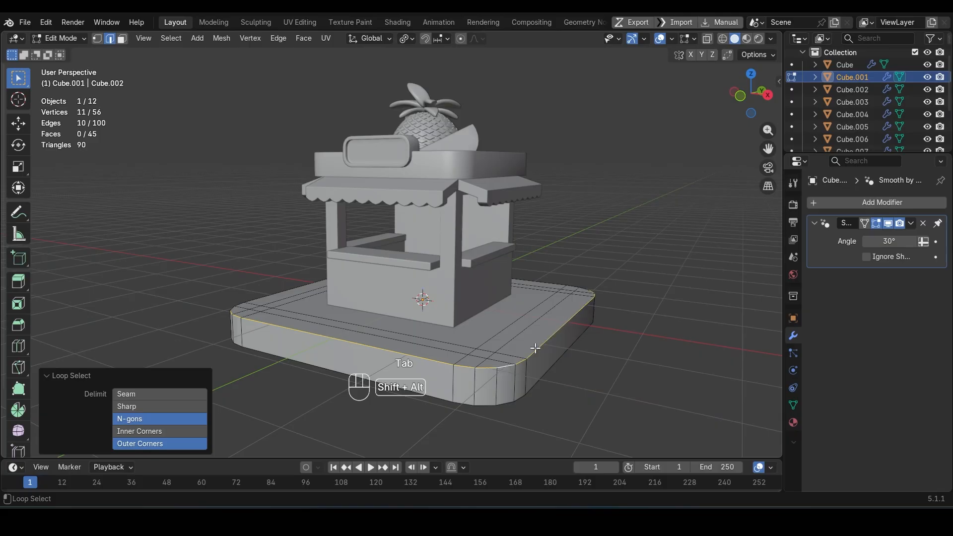
{"action": "middle_click_drag", "start_coordinate": [563, 281], "coordinate": [460, 329]}
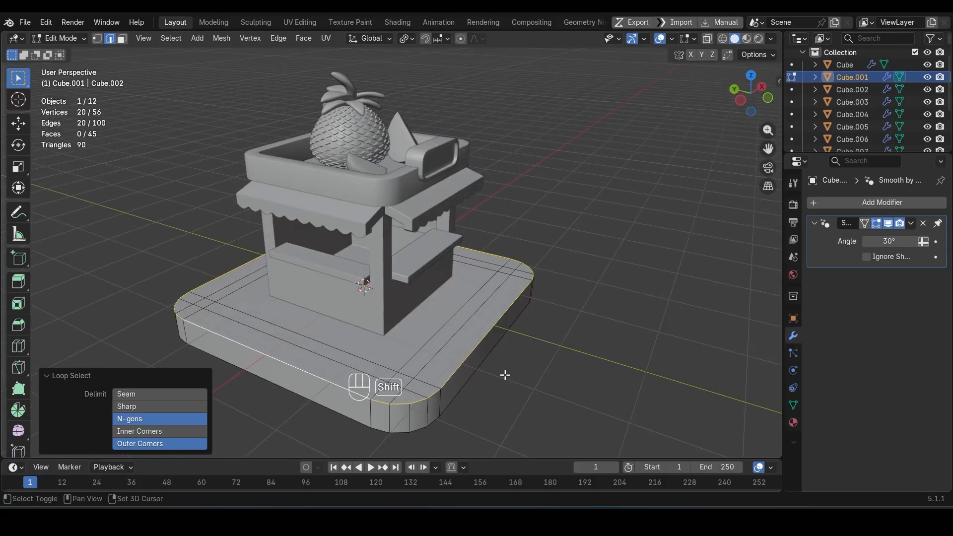
{"action": "scroll", "coordinate": [527, 348], "scroll_direction": "up", "scroll_amount": 3}
{"action": "key", "text": "ctrl+b"}
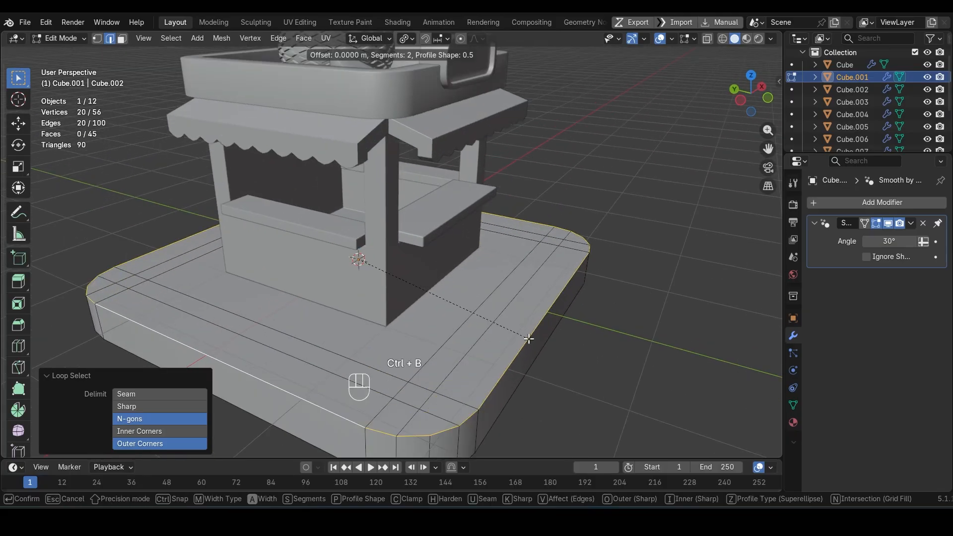
{"action": "left_click", "coordinate": [545, 347]}
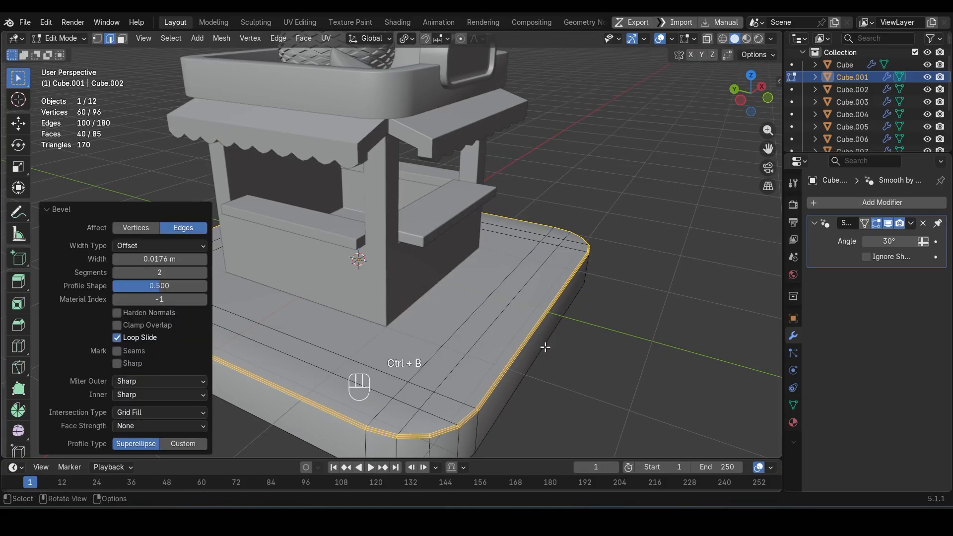
{"action": "key", "text": "Tab"}
Step: Duplicate all of the pineapple's crown leaves in place and separate the copy into its own object
{"action": "scroll", "coordinate": [545, 347], "scroll_direction": "down", "scroll_amount": 5}
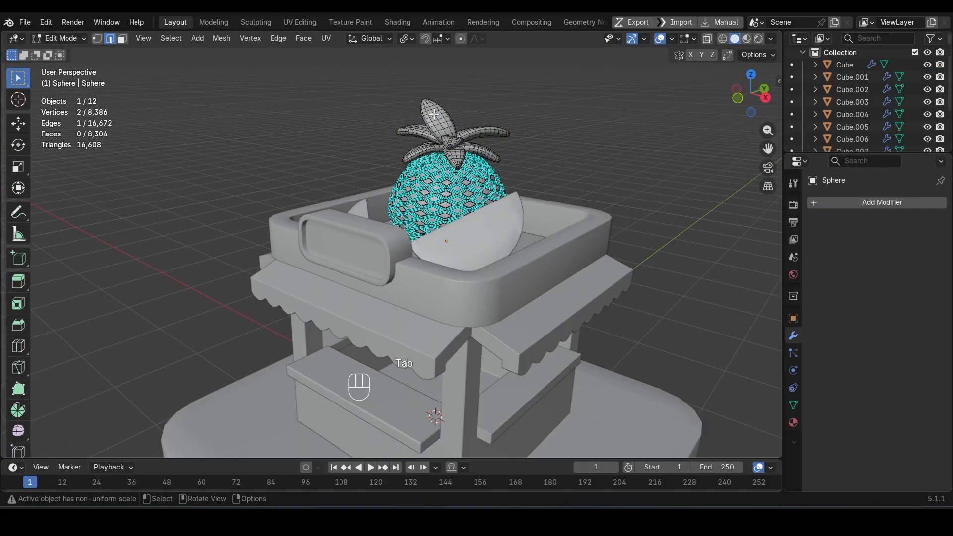
{"action": "key", "text": "l"}
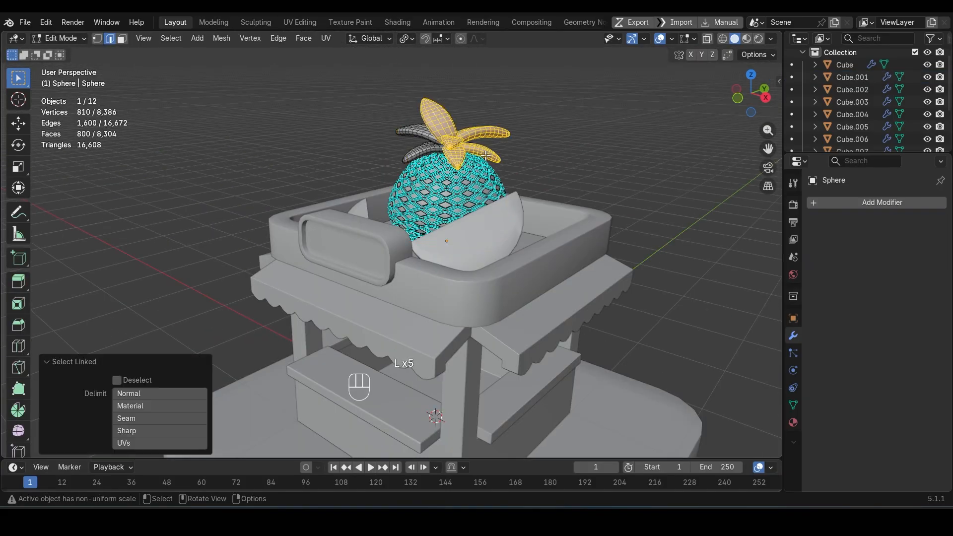
{"action": "middle_click_drag", "start_coordinate": [429, 137], "coordinate": [685, 166]}
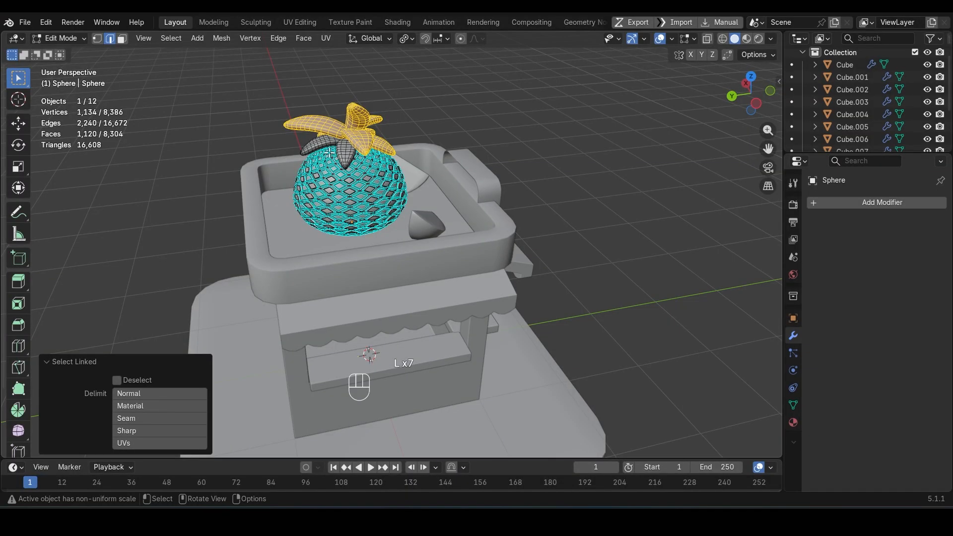
{"action": "key", "text": "Escape"}
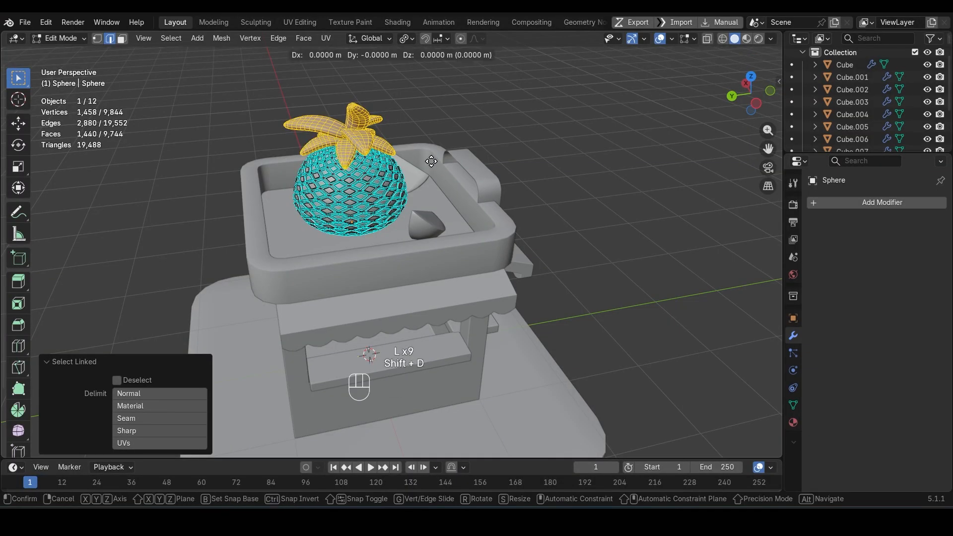
{"action": "key", "text": "p"}
{"action": "left_click", "coordinate": [431, 161]}
{"action": "key", "text": "grave"}
{"action": "key", "text": "Tab"}
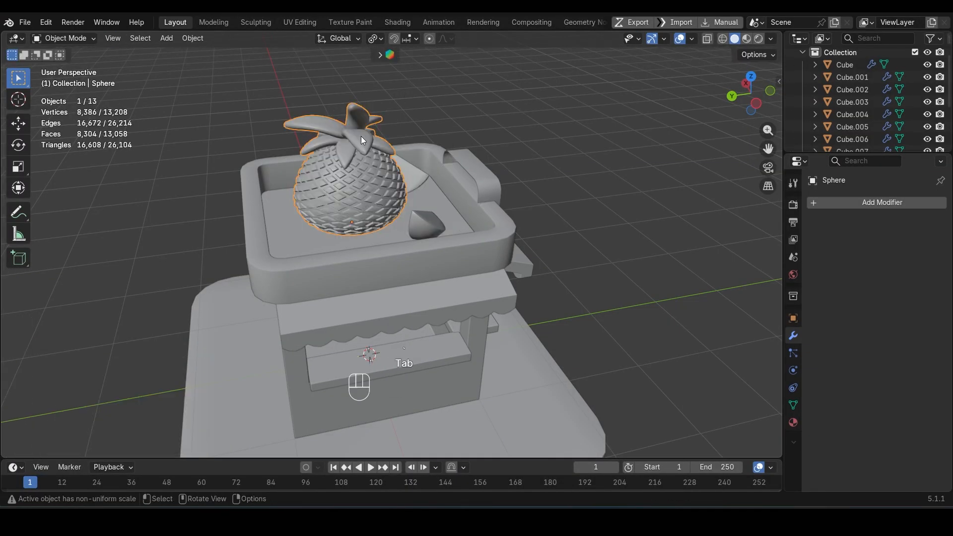
Step: Set the copied leaves' origin to their lowest point and snap them to the 3D cursor
{"action": "key", "text": "ctrl+alt+x"}
{"action": "left_click", "coordinate": [366, 211]}
{"action": "key", "text": "shift+s"}
{"action": "left_click", "coordinate": [474, 222]}
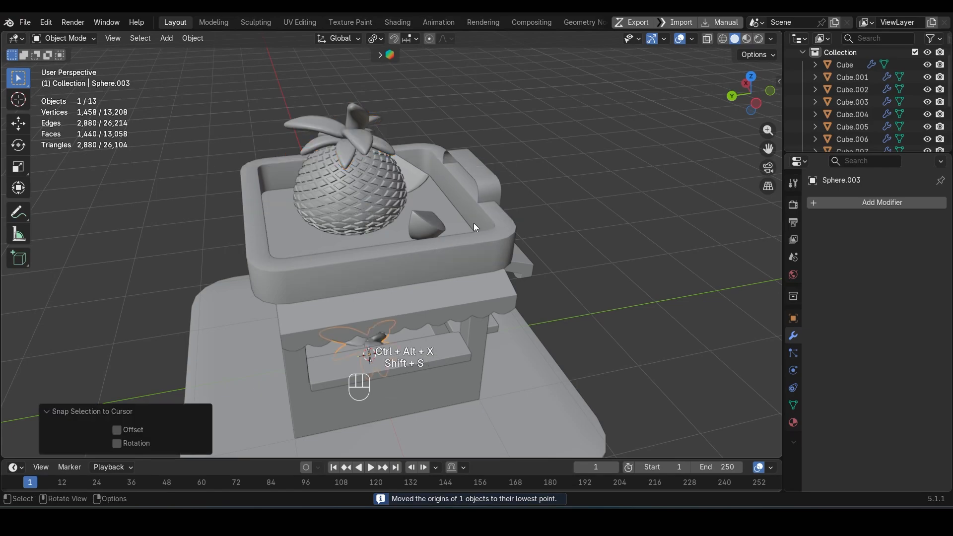
Step: Move the leaf cluster about -1.693 m along Y to the kiosk's front and adjust its height along Z
{"action": "middle_click_drag", "start_coordinate": [473, 223], "coordinate": [382, 237]}
{"action": "scroll", "coordinate": [382, 236], "scroll_direction": "down", "scroll_amount": 4}
{"action": "key", "text": "g"}
{"action": "key", "text": "z"}
{"action": "left_click", "coordinate": [443, 301]}
{"action": "key", "text": "g"}
{"action": "key", "text": "z"}
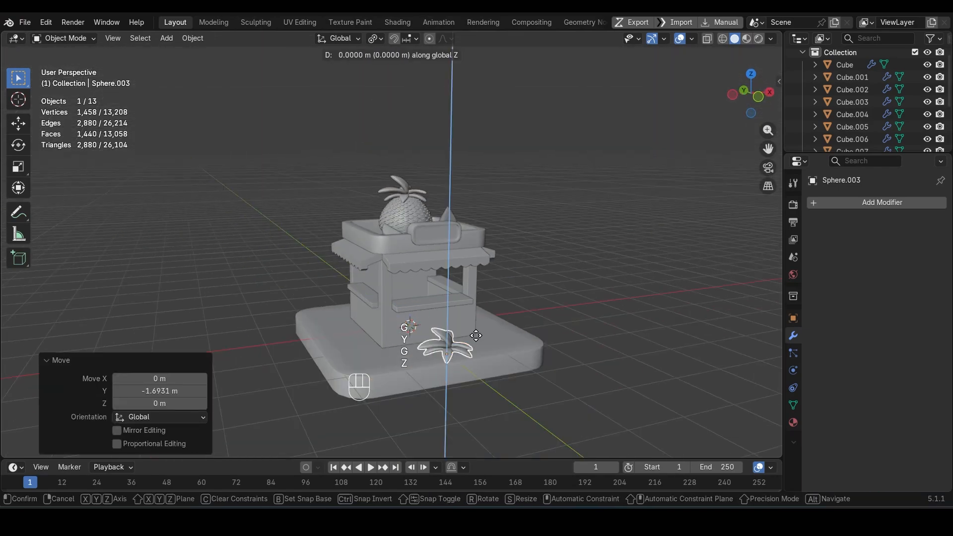
{"action": "left_click", "coordinate": [500, 343]}
Step: Scale the leaf cluster to 0.631 overall and stretch it by 1.819 along Z
{"action": "key", "text": "s"}
{"action": "left_click", "coordinate": [493, 341]}
{"action": "scroll", "coordinate": [476, 344], "scroll_direction": "up", "scroll_amount": 1}
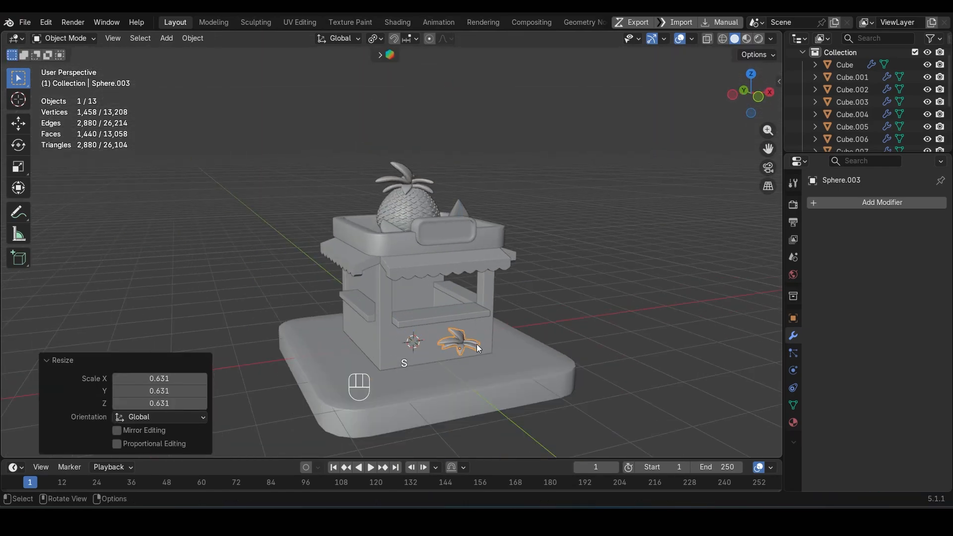
{"action": "key", "text": "s"}
{"action": "key", "text": "z"}
{"action": "left_click", "coordinate": [485, 365]}
{"action": "scroll", "coordinate": [485, 365], "scroll_direction": "up", "scroll_amount": 3}
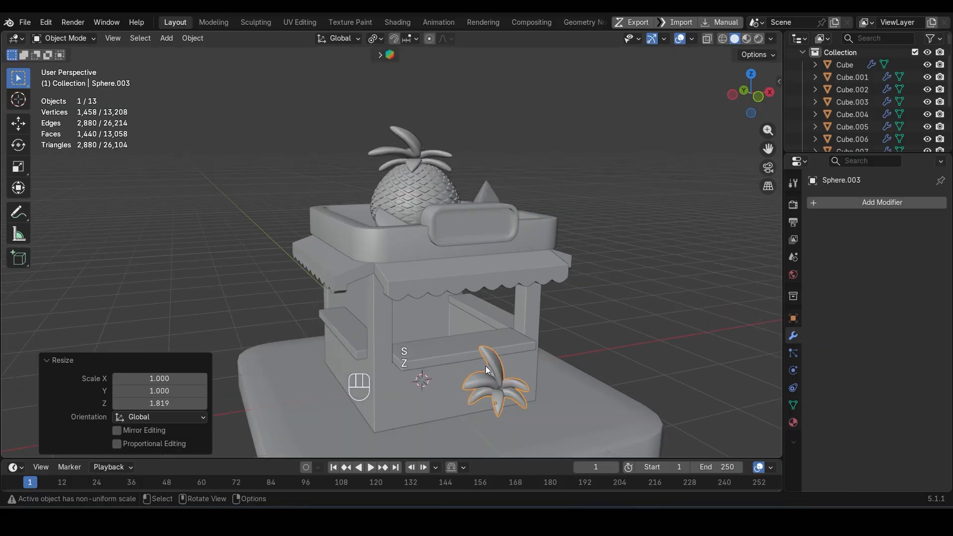
Step: Rotate the cluster's upright leaf freely and scale it to 0.715
{"action": "middle_click_drag", "start_coordinate": [485, 365], "coordinate": [449, 213], "text": "shift"}
{"action": "key", "text": "Tab"}
{"action": "middle_click_drag", "start_coordinate": [450, 213], "coordinate": [376, 227]}
{"action": "key", "text": "l"}
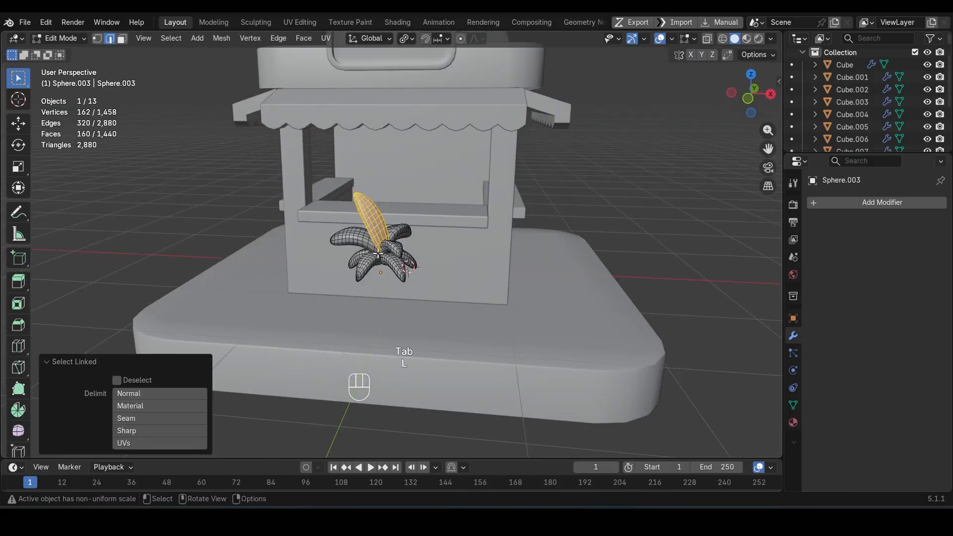
{"action": "key", "text": "r"}
{"action": "key", "text": "r"}
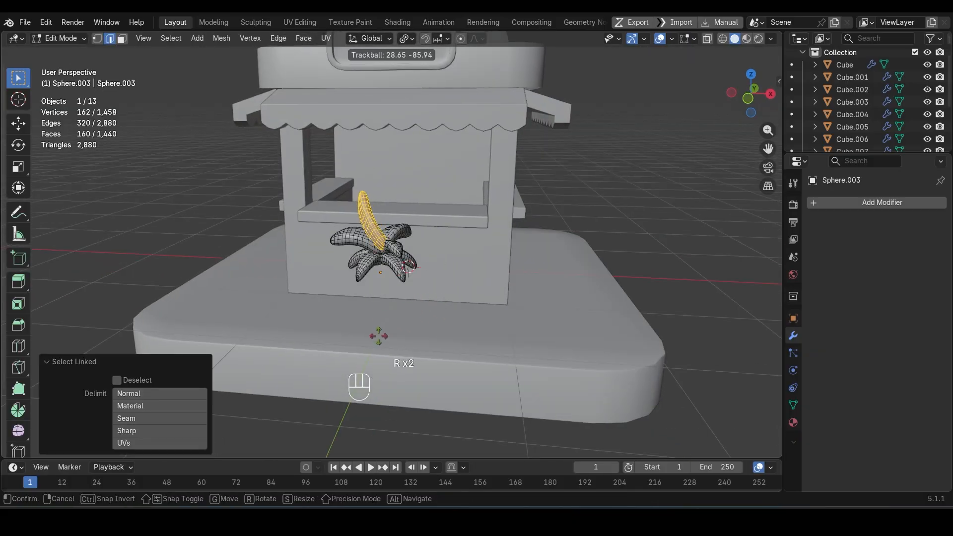
{"action": "left_click", "coordinate": [496, 308]}
{"action": "key", "text": "s"}
{"action": "left_click", "coordinate": [482, 295]}
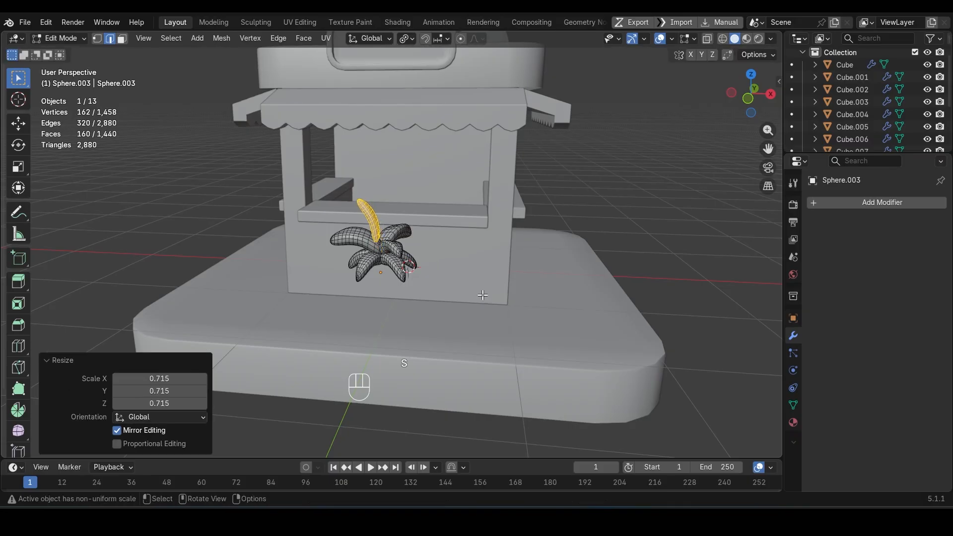
Step: Lower the upright leaf about 0.09 m along Z and rotate it by -16.6° and 88.2° with trackball rotation
{"action": "key", "text": "g"}
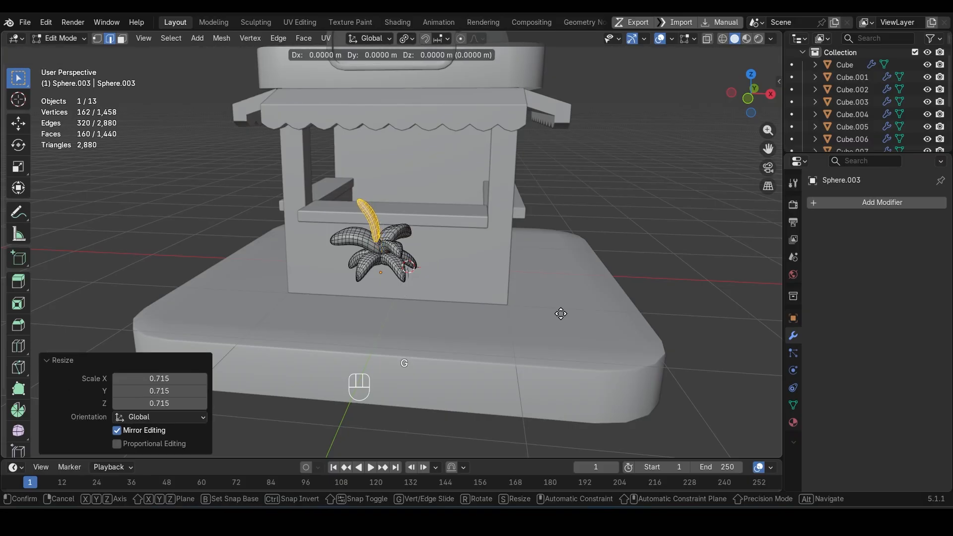
{"action": "key", "text": "z"}
{"action": "left_click", "coordinate": [566, 328]}
{"action": "key", "text": "KP_1"}
{"action": "key", "text": "r"}
{"action": "key", "text": "r"}
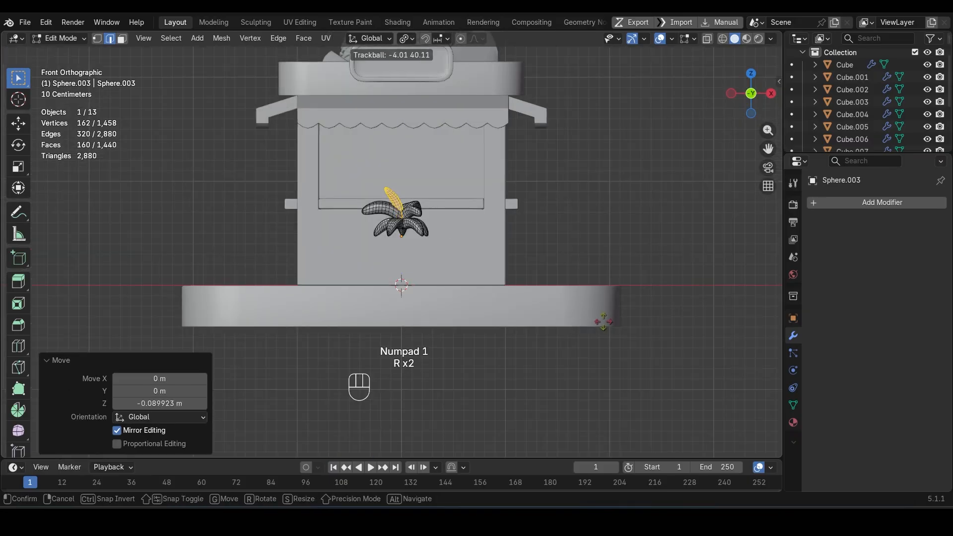
{"action": "left_click", "coordinate": [645, 310]}
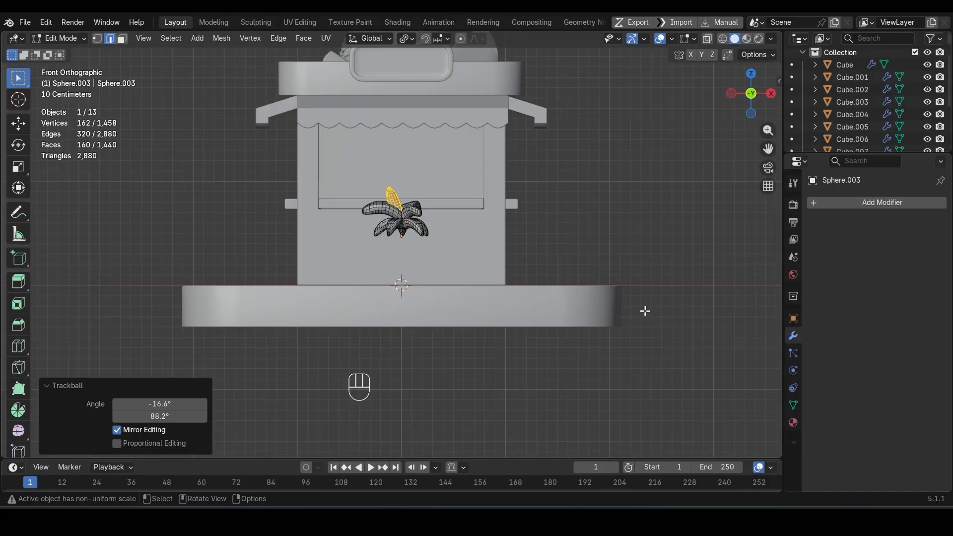
Step: Rotate the upright leaf in the right view and move it about -0.066 m in Y and -0.033 m in Z
{"action": "key", "text": "KP_3"}
{"action": "key", "text": "r"}
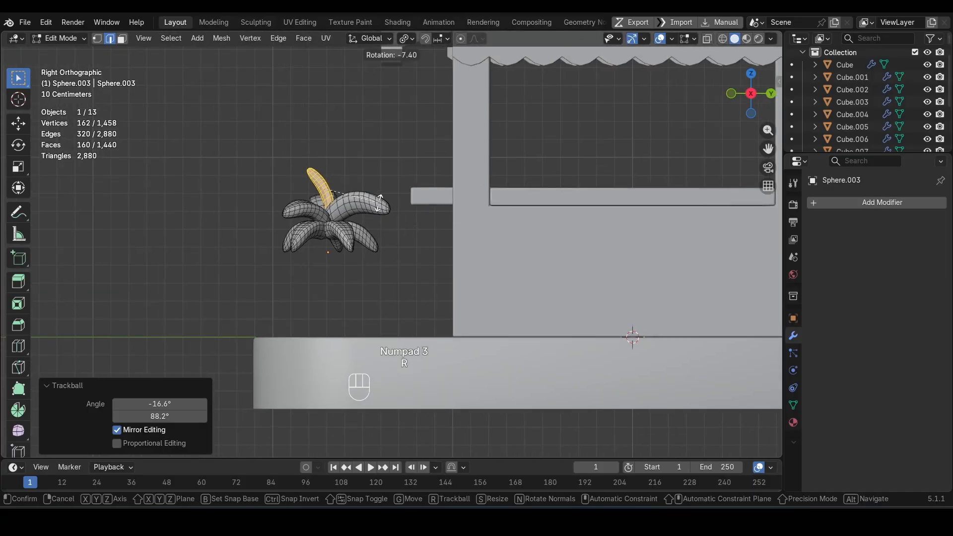
{"action": "left_click", "coordinate": [355, 190]}
{"action": "key", "text": "g"}
{"action": "left_click", "coordinate": [343, 198]}
{"action": "key", "text": "shift+z"}
{"action": "middle_click_drag", "start_coordinate": [343, 198], "coordinate": [453, 228]}
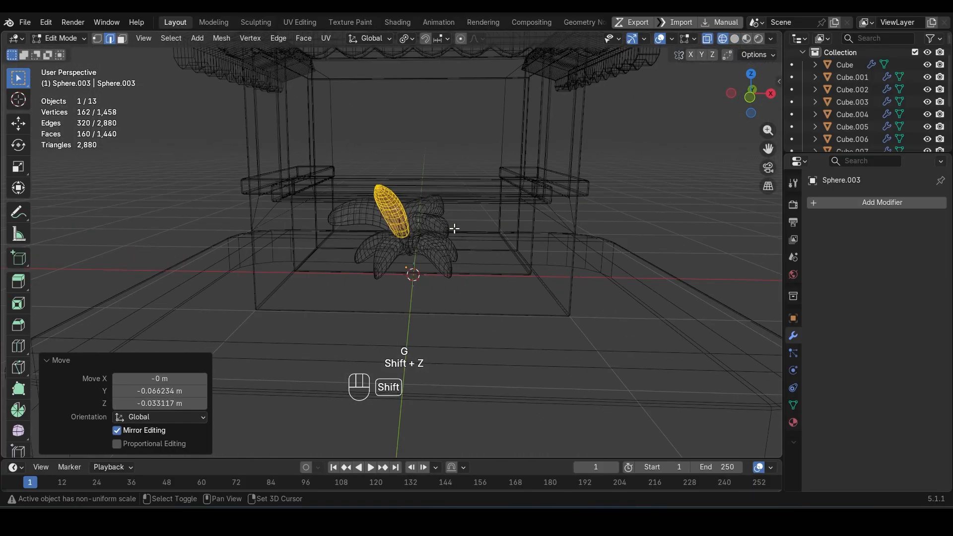
{"action": "key", "text": "shift+z"}
{"action": "key", "text": "Tab"}
{"action": "middle_click_drag", "start_coordinate": [549, 243], "coordinate": [441, 306]}
Step: Separate the upright leaf from the cluster into its own object
{"action": "key", "text": "Tab"}
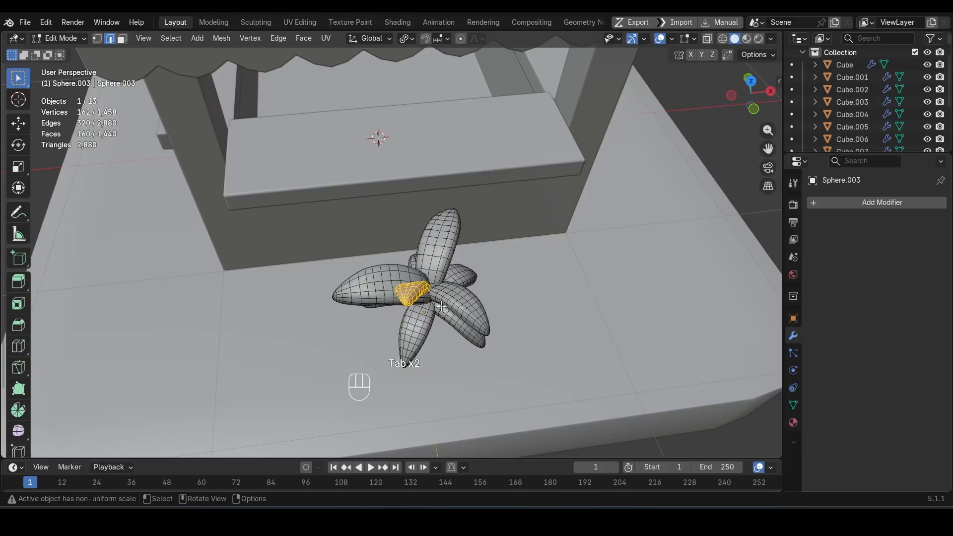
{"action": "key", "text": "r"}
{"action": "key", "text": "Escape"}
{"action": "key", "text": "p"}
{"action": "left_click", "coordinate": [423, 300]}
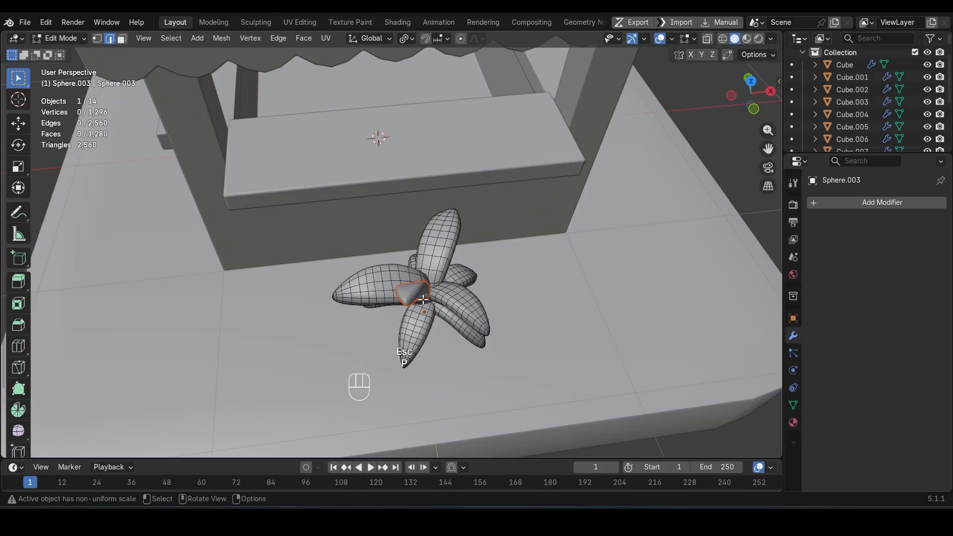
{"action": "key", "text": "Tab"}
Step: Rotate and reposition the separated leaf so it fits into the centre of the leaf cluster
{"action": "left_click", "coordinate": [415, 299]}
{"action": "middle_click_drag", "start_coordinate": [416, 298], "coordinate": [510, 321]}
{"action": "key", "text": "r"}
{"action": "left_click", "coordinate": [407, 253]}
{"action": "key", "text": "g"}
{"action": "key", "text": "z"}
{"action": "left_click", "coordinate": [407, 249]}
{"action": "key", "text": "r"}
{"action": "left_click", "coordinate": [362, 245]}
{"action": "key", "text": "g"}
{"action": "left_click", "coordinate": [380, 247]}
Step: Join the separated leaf back to the leaf cluster and save the file
{"action": "left_click", "coordinate": [475, 285], "text": "shift"}
{"action": "key", "text": "ctrl+j"}
{"action": "key", "text": "ctrl+s"}
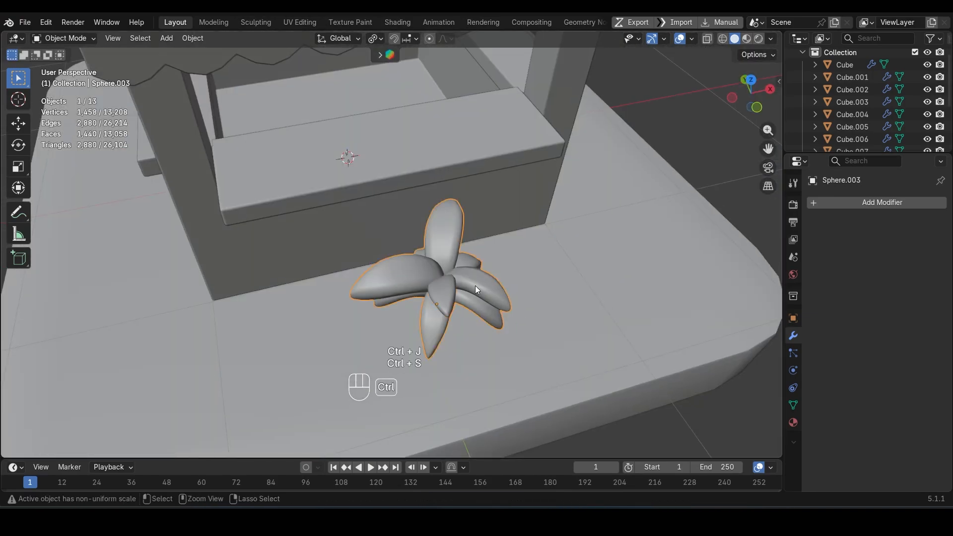
Step: Snap the 3D cursor to the leaf cluster and set the cluster's origin to its lowest point
{"action": "middle_click_drag", "start_coordinate": [475, 285], "coordinate": [437, 246]}
{"action": "key", "text": "shift+s"}
{"action": "left_click", "coordinate": [415, 310]}
{"action": "scroll", "coordinate": [393, 269], "scroll_direction": "down", "scroll_amount": 5}
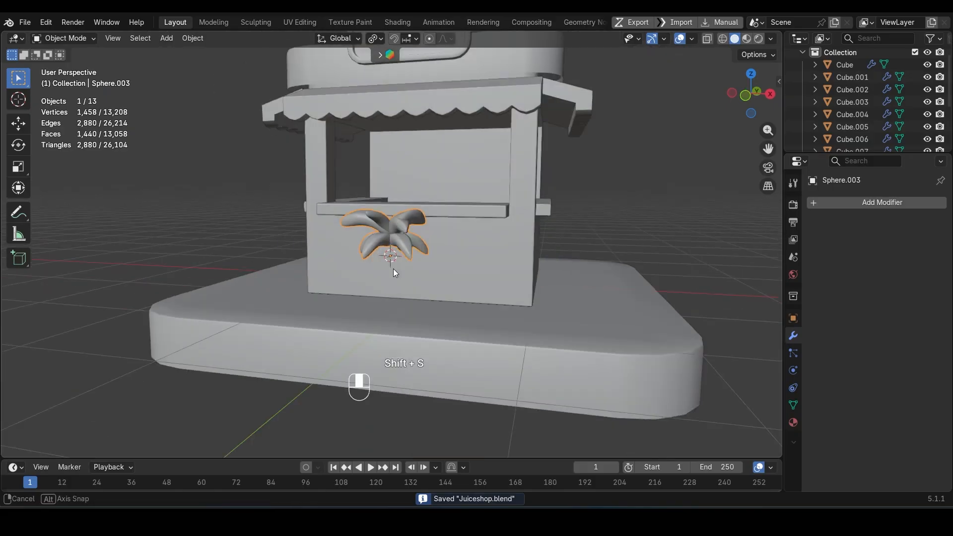
{"action": "middle_click_drag", "start_coordinate": [393, 269], "coordinate": [369, 271]}
{"action": "key", "text": "ctrl+alt+x"}
Step: Apply the leaf cluster's scale
{"action": "key", "text": "ctrl+a"}
{"action": "right_click", "coordinate": [519, 246]}
{"action": "key", "text": "ctrl+a"}
{"action": "left_click", "coordinate": [571, 209]}
{"action": "key", "text": "s"}
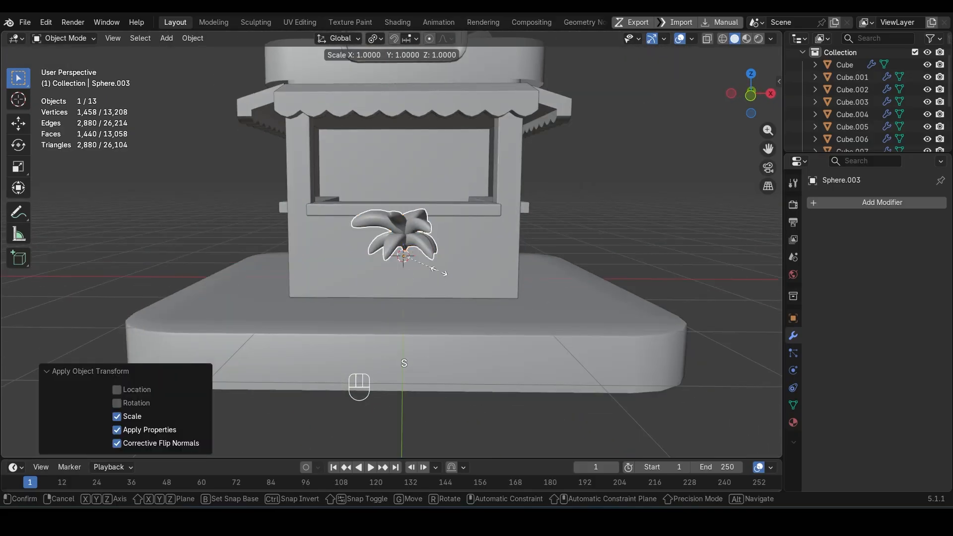
{"action": "key", "text": "z"}
{"action": "key", "text": "Escape"}
{"action": "key", "text": "Tab"}
{"action": "key", "text": "a"}
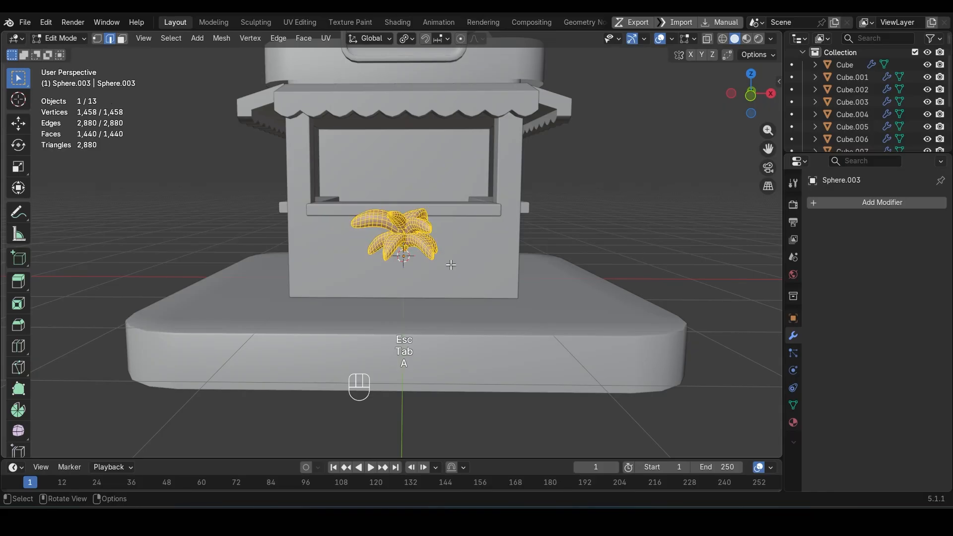
{"action": "key", "text": "s"}
{"action": "key", "text": "z"}
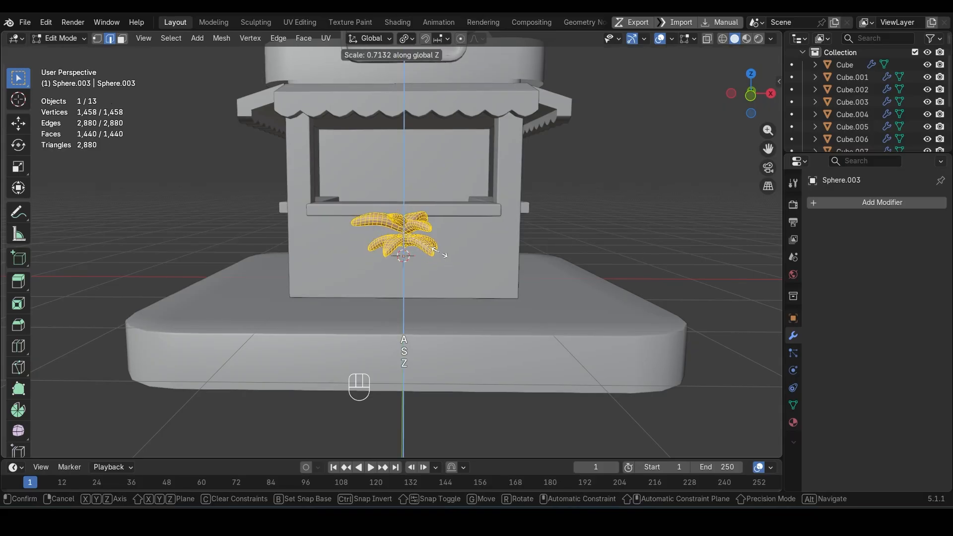
{"action": "key", "text": "Escape"}
{"action": "key", "text": "Tab"}
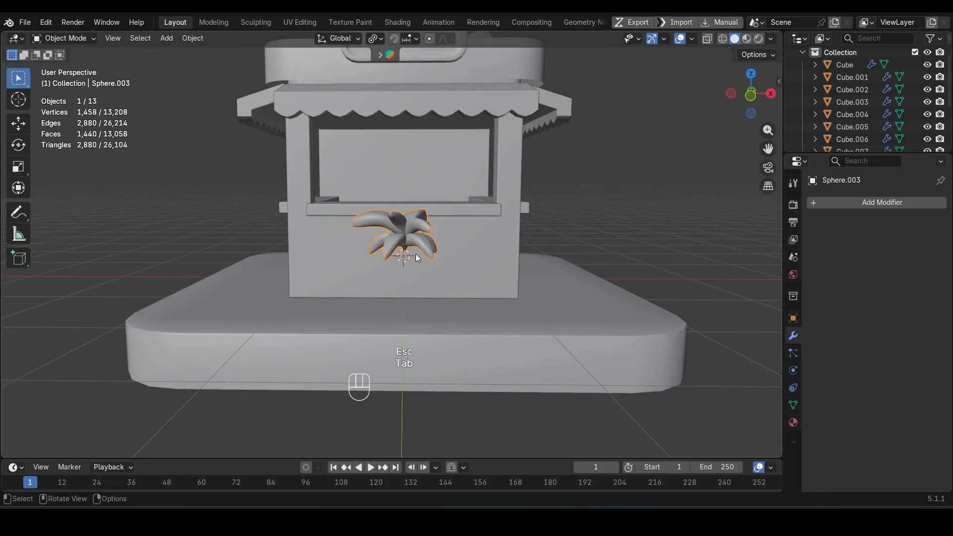
Step: Add a cube, set its origin to its lowest point, and snap it to the 3D cursor at the leaf cluster
{"action": "scroll", "coordinate": [417, 256], "scroll_direction": "up", "scroll_amount": 3}
{"action": "middle_click_drag", "start_coordinate": [417, 255], "coordinate": [457, 253]}
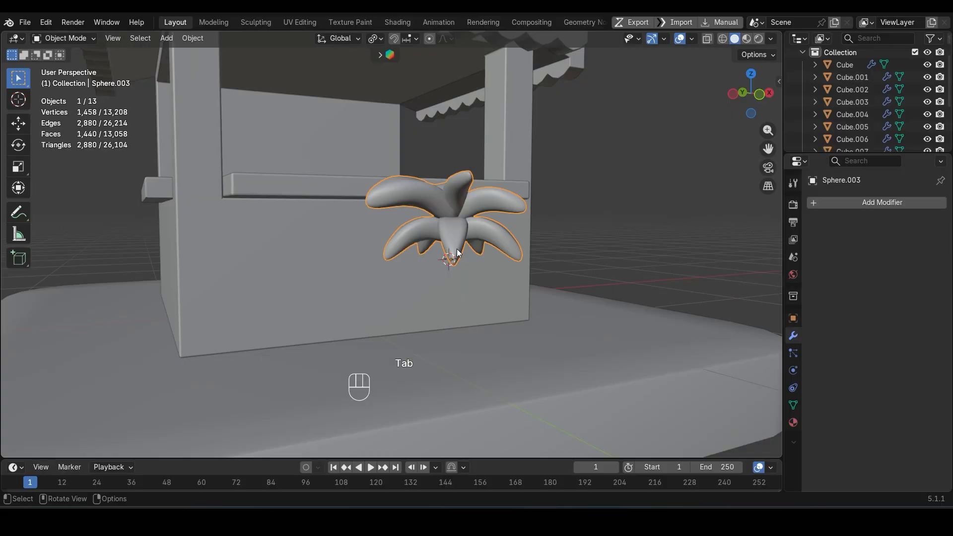
{"action": "key", "text": "shift+a"}
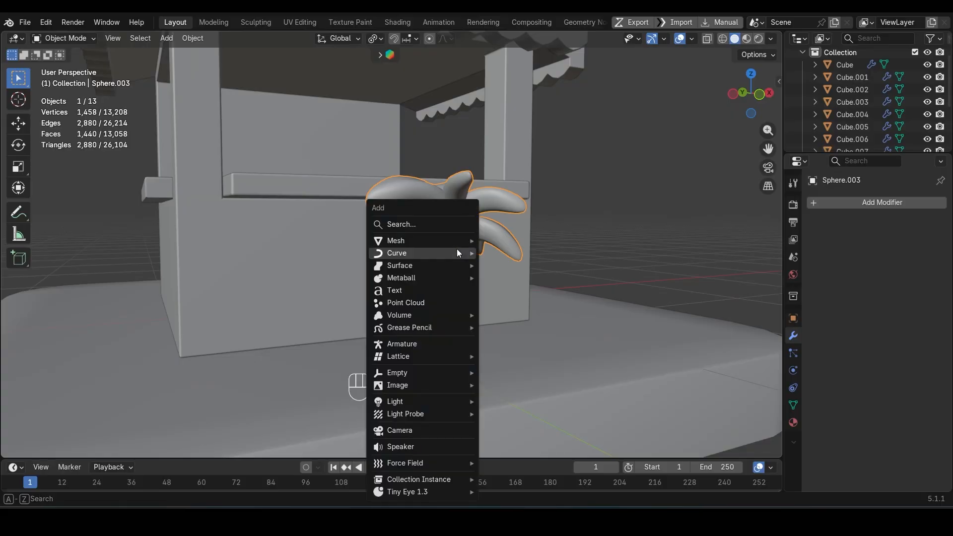
{"action": "mouse_move", "coordinate": [451, 242]}
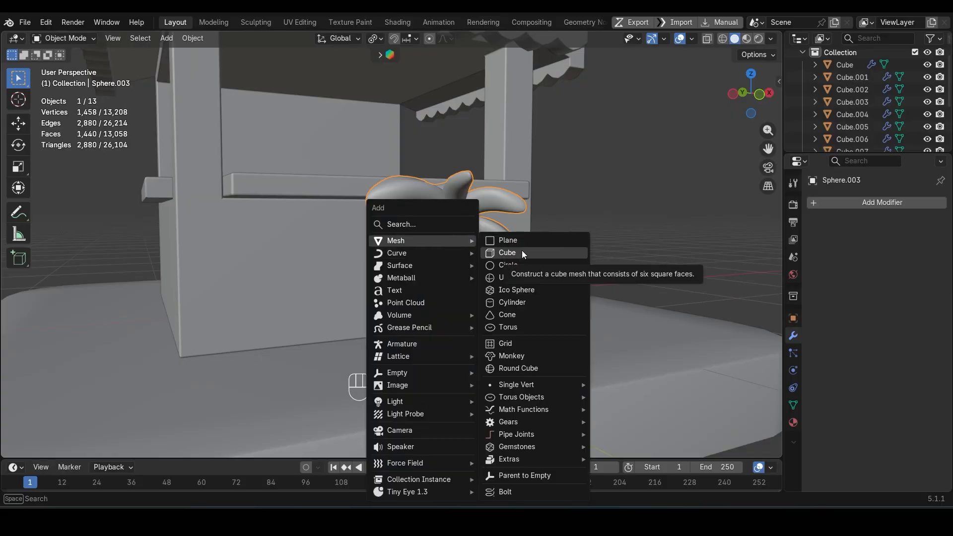
{"action": "left_click", "coordinate": [522, 252]}
{"action": "scroll", "coordinate": [516, 256], "scroll_direction": "down", "scroll_amount": 5}
{"action": "key", "text": "ctrl+alt+x"}
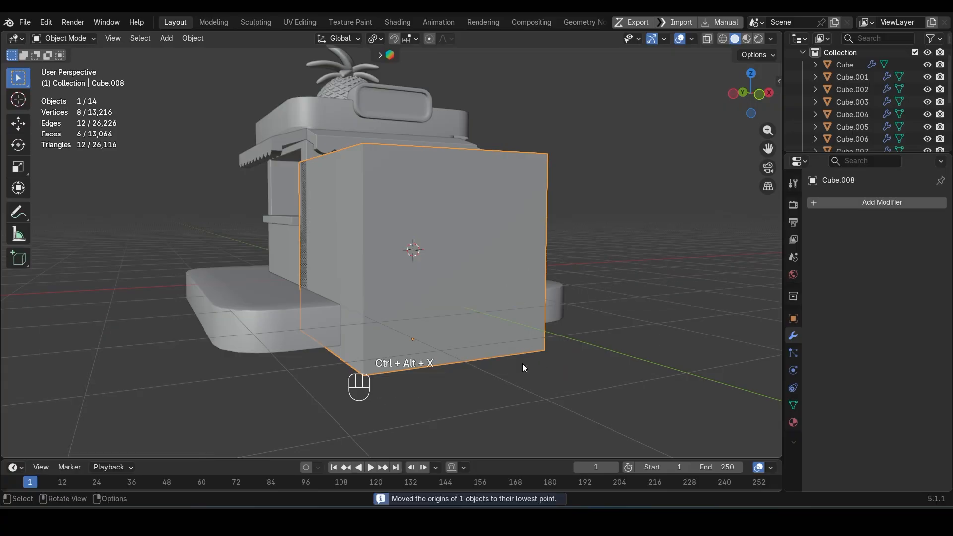
{"action": "key", "text": "shift+s"}
{"action": "left_click", "coordinate": [527, 297]}
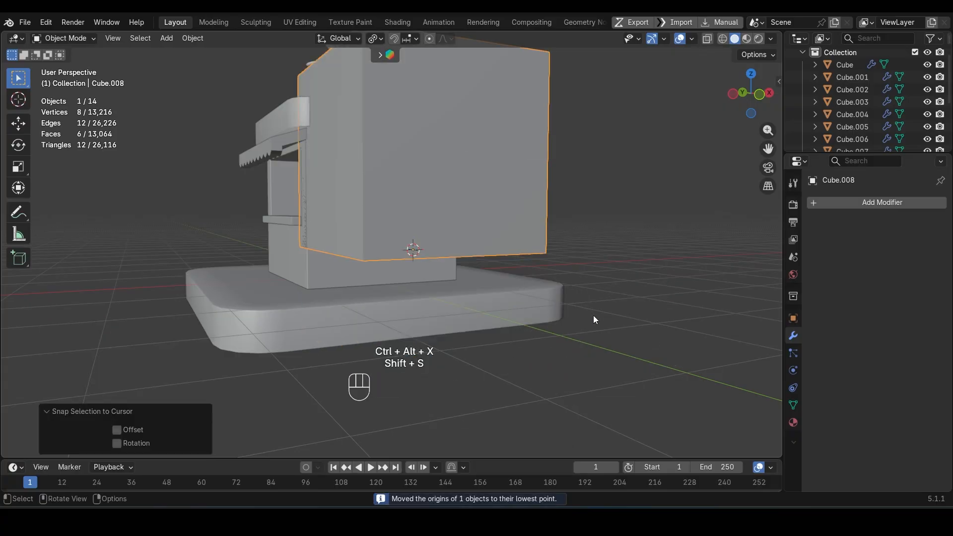
Step: Scale the cube by 0.407 and lower it about 0.73 m along Z below the leaf cluster
{"action": "key", "text": "s"}
{"action": "left_click", "coordinate": [489, 265]}
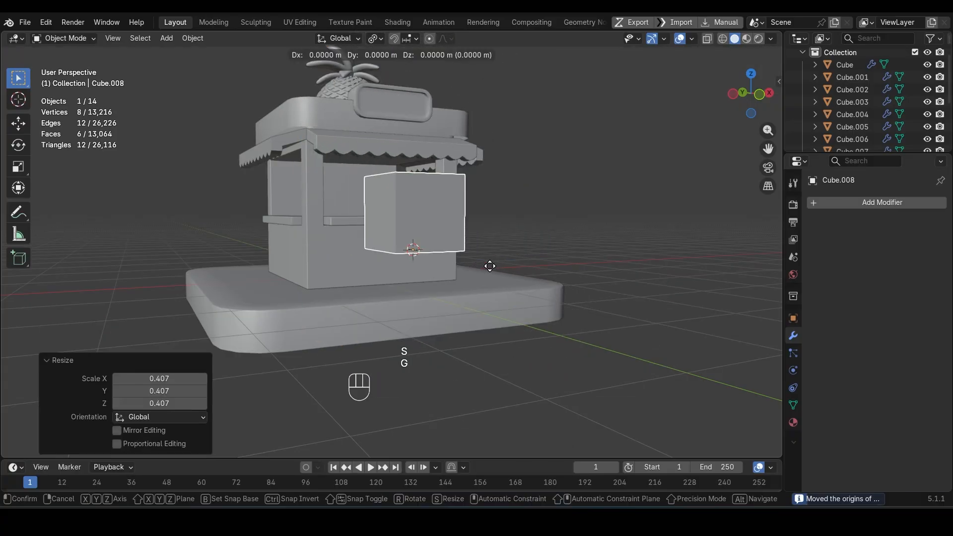
{"action": "key", "text": "g"}
{"action": "key", "text": "z"}
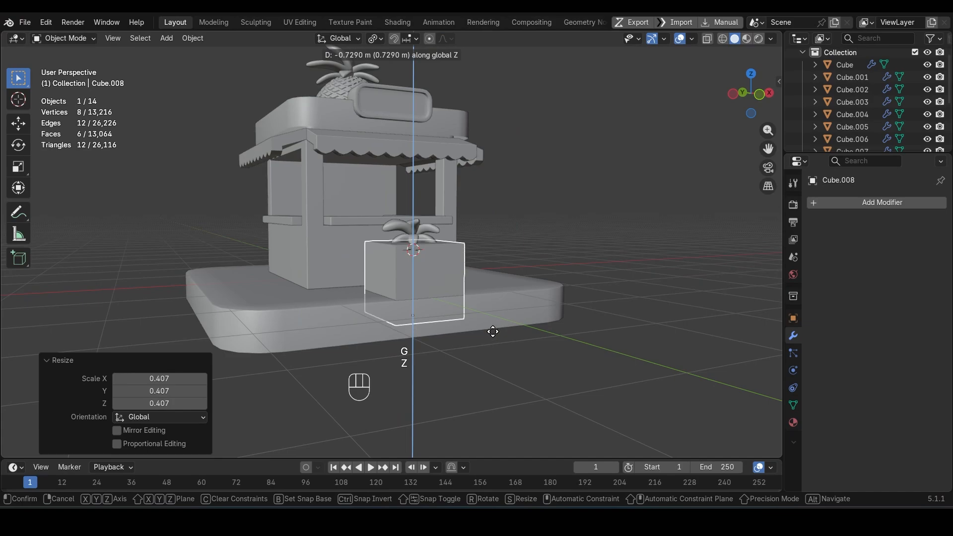
{"action": "left_click", "coordinate": [493, 332]}
Step: Shrink the cube to about two thirds and raise it about 0.26 m along Z under the leaves
{"action": "key", "text": "s"}
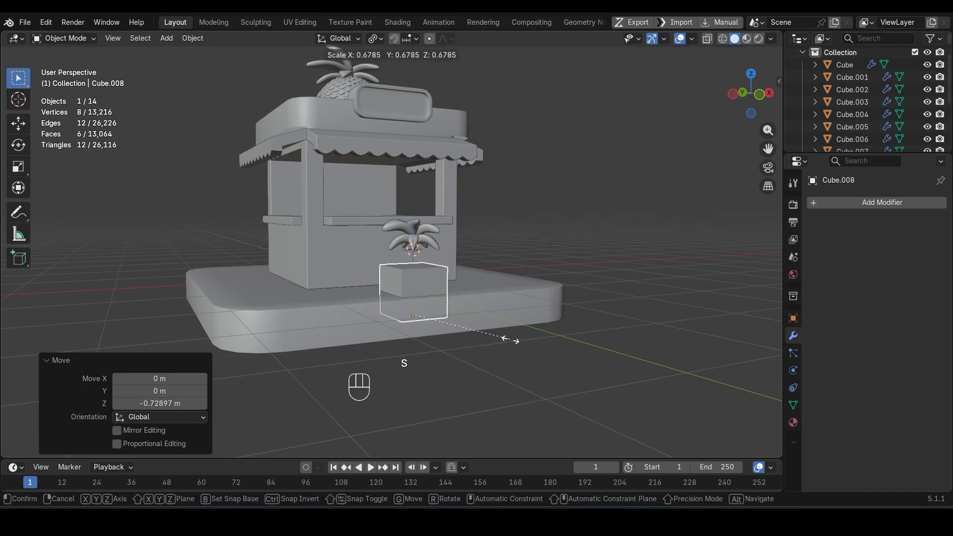
{"action": "left_click", "coordinate": [508, 343]}
{"action": "key", "text": "g"}
{"action": "key", "text": "z"}
{"action": "left_click", "coordinate": [505, 315]}
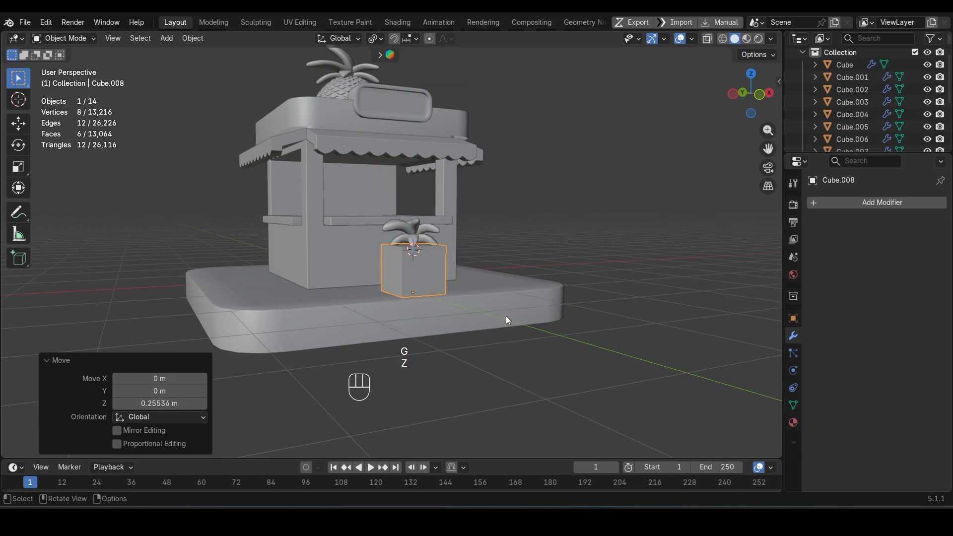
Step: Scale the cube by 0.887 and raise it about 0.1 m along Z to meet the leaf cluster
{"action": "scroll", "coordinate": [506, 315], "scroll_direction": "up", "scroll_amount": 6}
{"action": "middle_click_drag", "start_coordinate": [485, 324], "coordinate": [409, 331]}
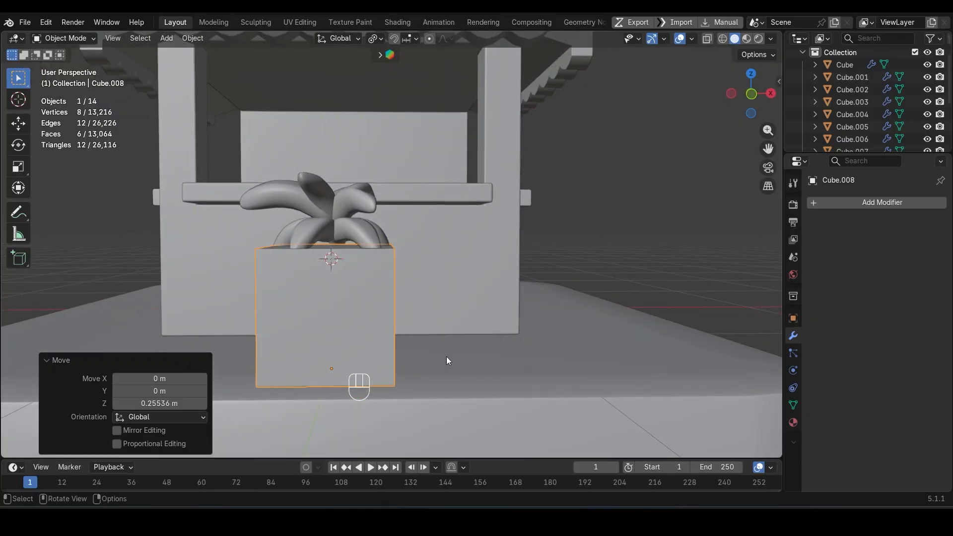
{"action": "key", "text": "s"}
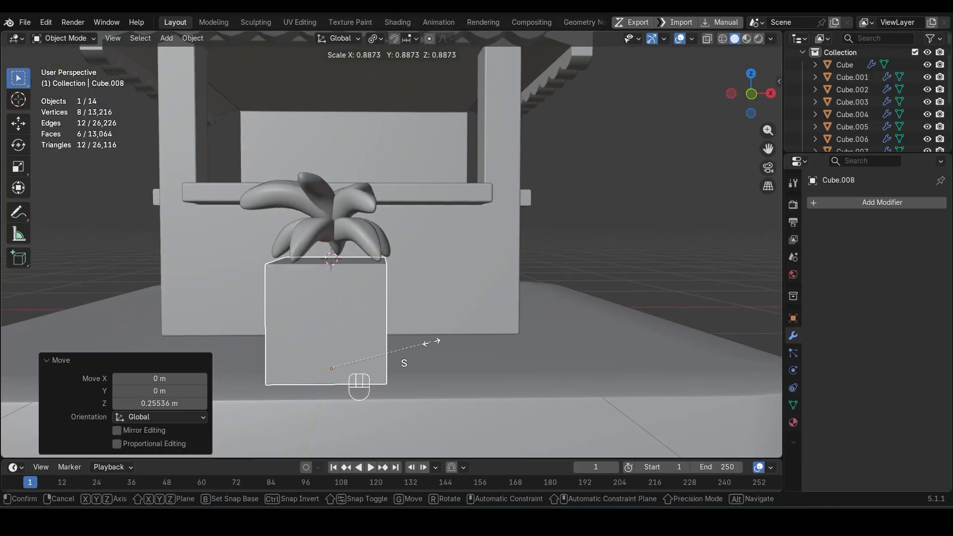
{"action": "left_click", "coordinate": [430, 342]}
{"action": "key", "text": "g"}
{"action": "key", "text": "z"}
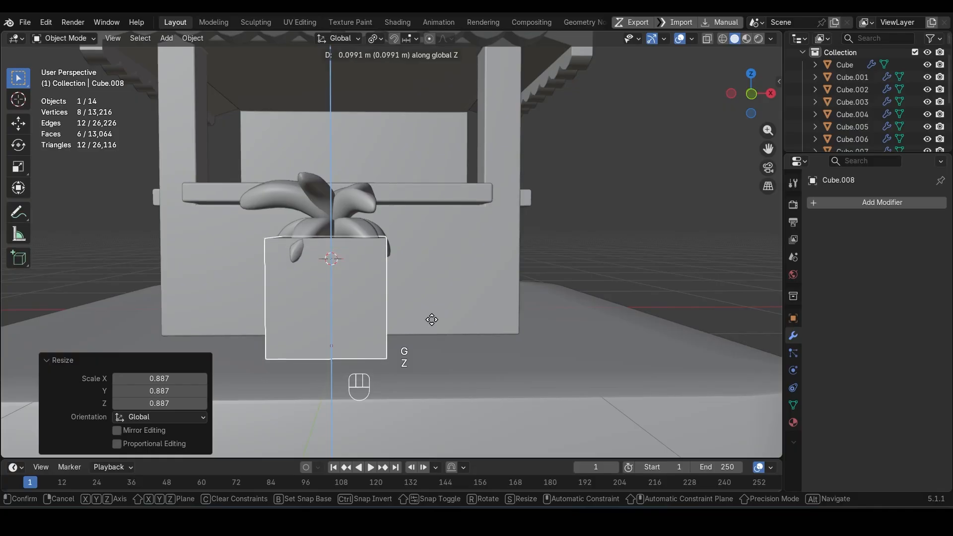
{"action": "left_click", "coordinate": [432, 319]}
Step: Scale the cube's top face by 1.419 to form a tapered pot
{"action": "key", "text": "Tab"}
{"action": "middle_click_drag", "start_coordinate": [431, 320], "coordinate": [392, 340]}
{"action": "left_click", "coordinate": [346, 274]}
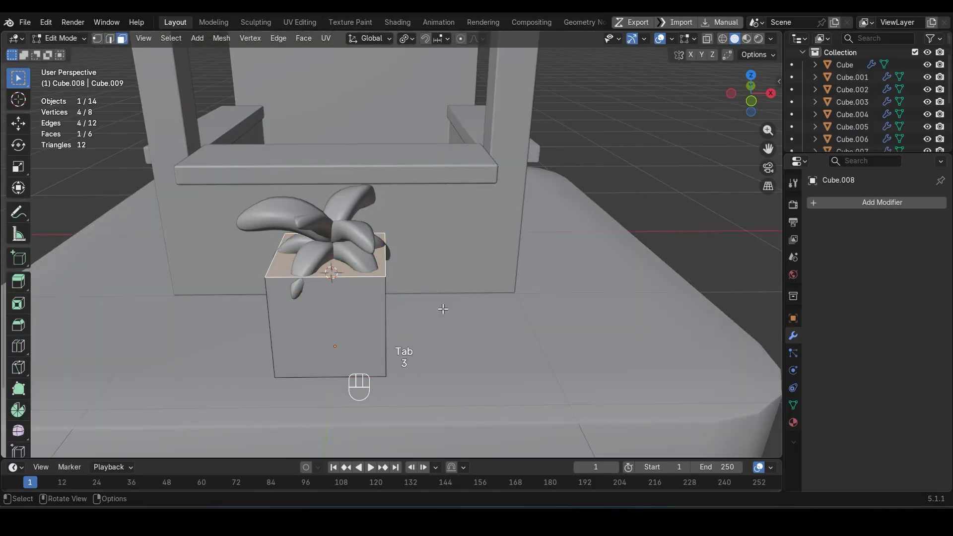
{"action": "key", "text": "s"}
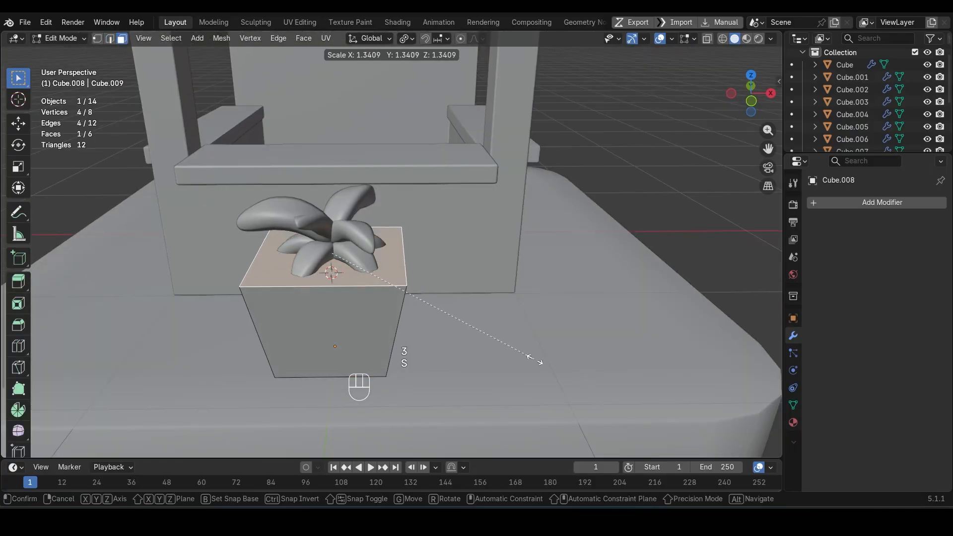
{"action": "left_click", "coordinate": [545, 369]}
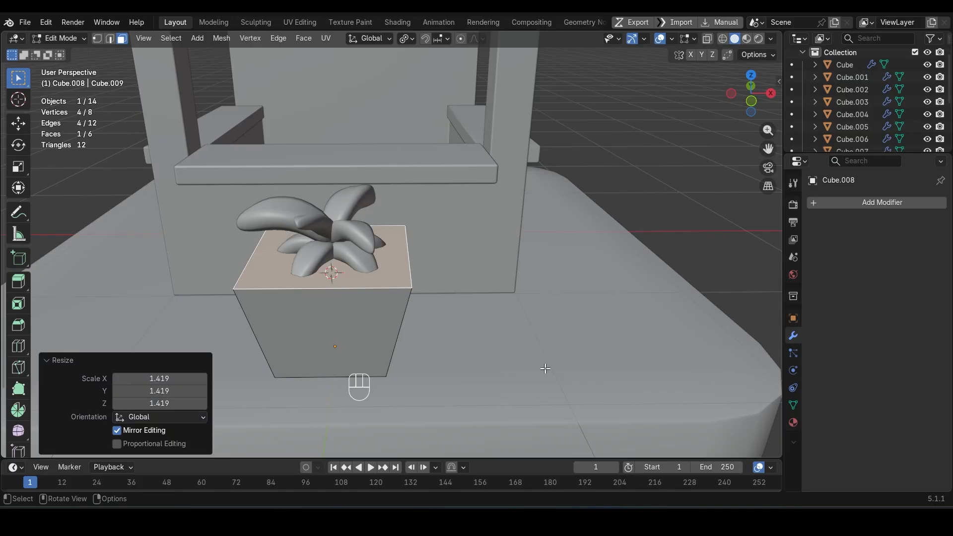
Step: Inset the pot's top face about 0.37 m and extrude it about 0.21 m down into the pot
{"action": "key", "text": "i"}
{"action": "left_click", "coordinate": [523, 367]}
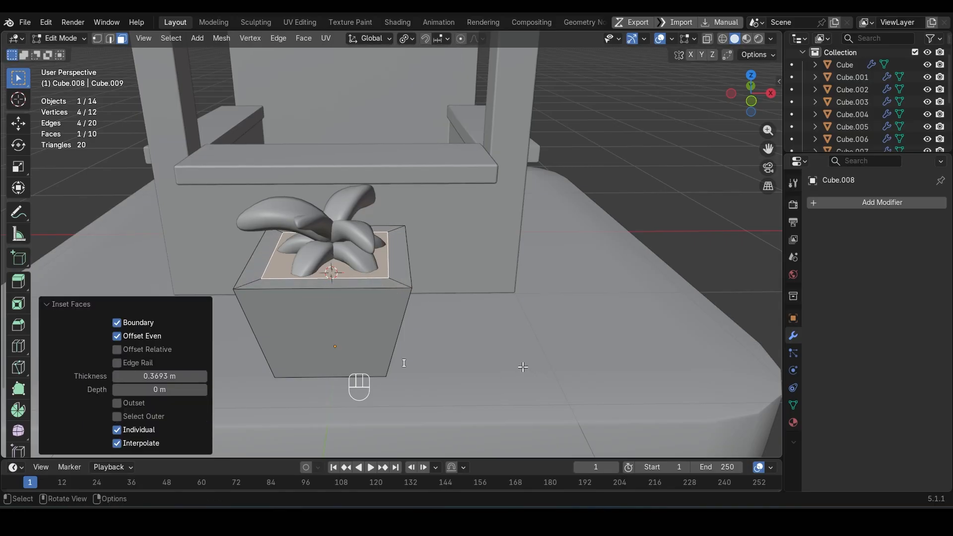
{"action": "key", "text": "e"}
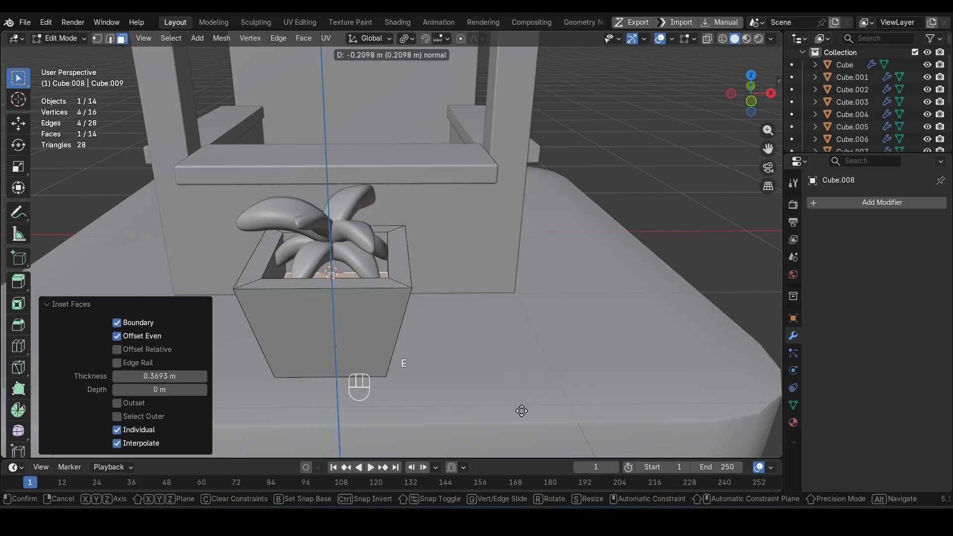
{"action": "left_click", "coordinate": [522, 411]}
Step: Scale the whole pot mesh and adjust its width along X
{"action": "middle_click_drag", "start_coordinate": [492, 328], "coordinate": [496, 344]}
{"action": "scroll", "coordinate": [496, 346], "scroll_direction": "up", "scroll_amount": 1}
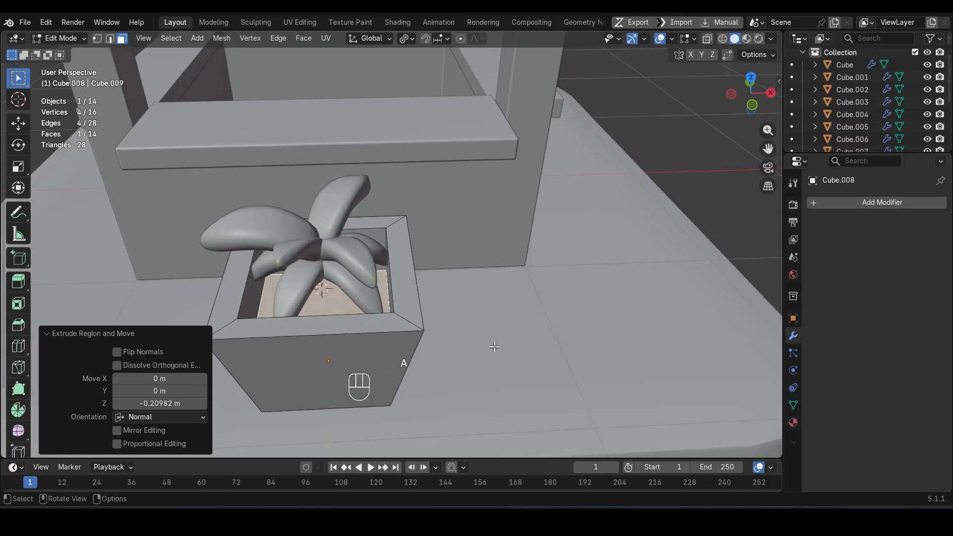
{"action": "key", "text": "s"}
{"action": "left_click", "coordinate": [459, 344]}
{"action": "key", "text": "x"}
{"action": "left_click", "coordinate": [464, 346]}
{"action": "key", "text": "Tab"}
Step: Raise the leaf cluster along Z so it sits higher in the pot
{"action": "middle_click_drag", "start_coordinate": [392, 338], "coordinate": [387, 247]}
{"action": "left_click", "coordinate": [332, 254]}
{"action": "left_click", "coordinate": [347, 234]}
{"action": "key", "text": "g"}
{"action": "key", "text": "z"}
{"action": "left_click", "coordinate": [347, 204]}
Step: Pull the central faces on the leaf cluster's underside down along Z into the pot with proportional editing
{"action": "key", "text": "Tab"}
{"action": "middle_click_drag", "start_coordinate": [343, 203], "coordinate": [263, 164]}
{"action": "scroll", "coordinate": [262, 162], "scroll_direction": "up", "scroll_amount": 3}
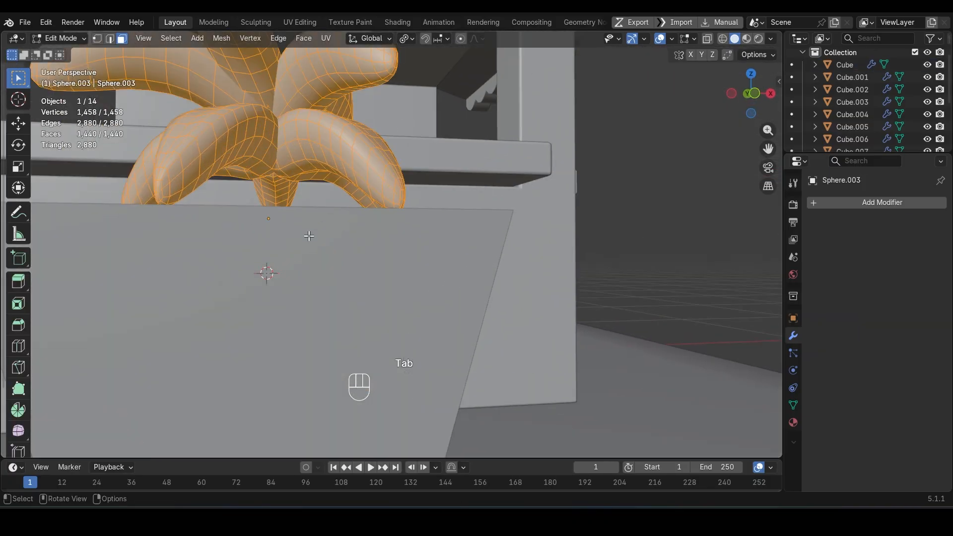
{"action": "key", "text": "2"}
{"action": "key", "text": "KP_1"}
{"action": "key", "text": "1"}
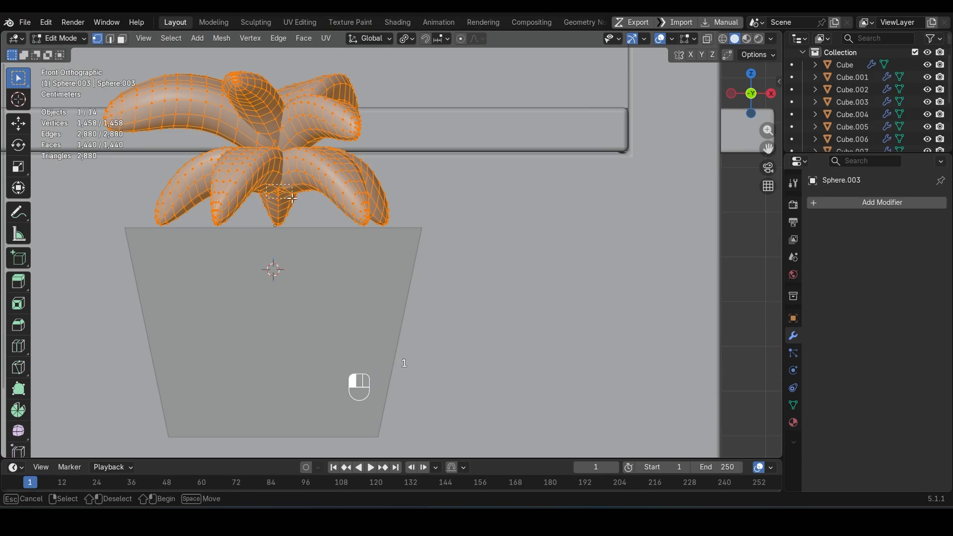
{"action": "left_click_drag", "start_coordinate": [292, 198], "coordinate": [293, 199]}
{"action": "key", "text": "3"}
{"action": "middle_click_drag", "start_coordinate": [292, 196], "coordinate": [278, 180]}
{"action": "scroll", "coordinate": [278, 180], "scroll_direction": "up", "scroll_amount": 3}
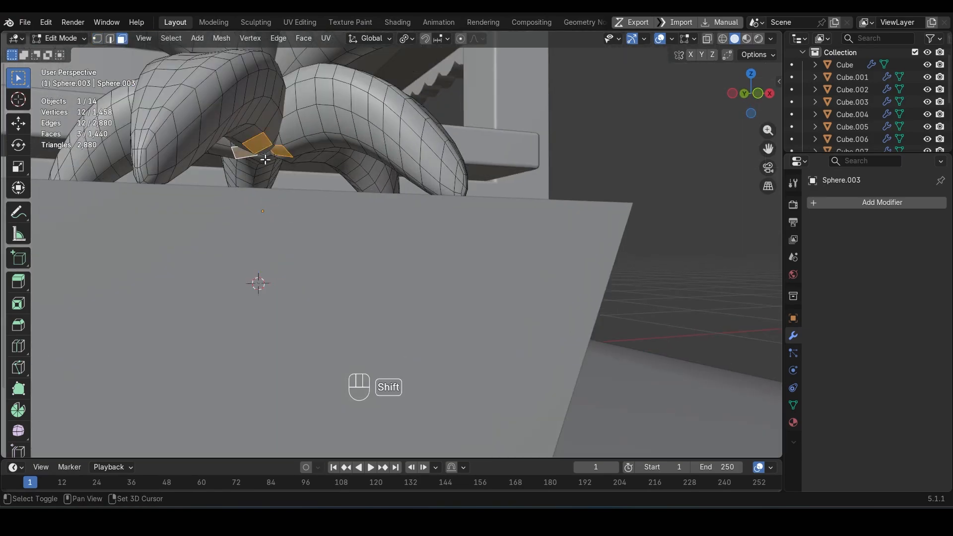
{"action": "key", "text": "z"}
{"action": "key", "text": "g"}
{"action": "key", "text": "z"}
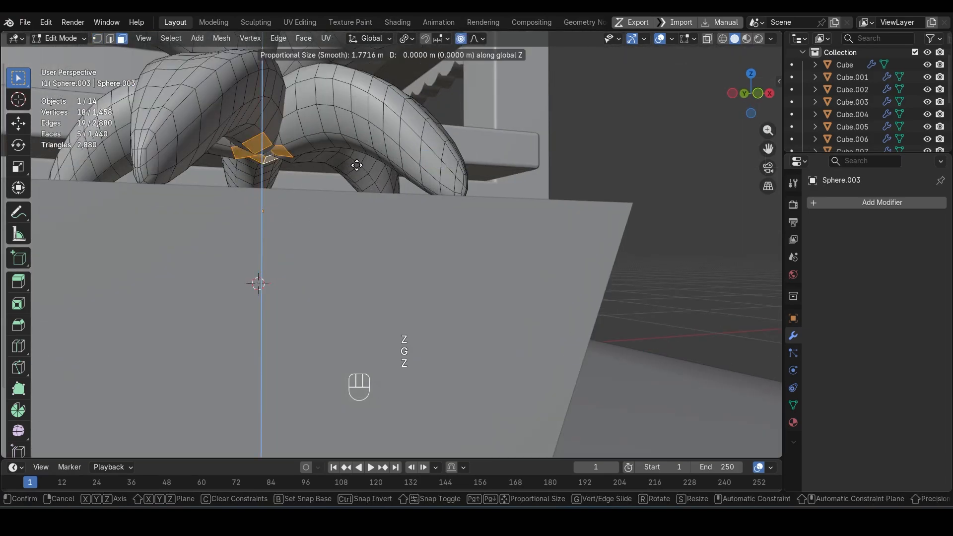
{"action": "scroll", "coordinate": [356, 172], "scroll_direction": "up", "scroll_amount": 20}
{"action": "left_click", "coordinate": [355, 209]}
{"action": "key", "text": "Tab"}
{"action": "scroll", "coordinate": [383, 282], "scroll_direction": "down", "scroll_amount": 6}
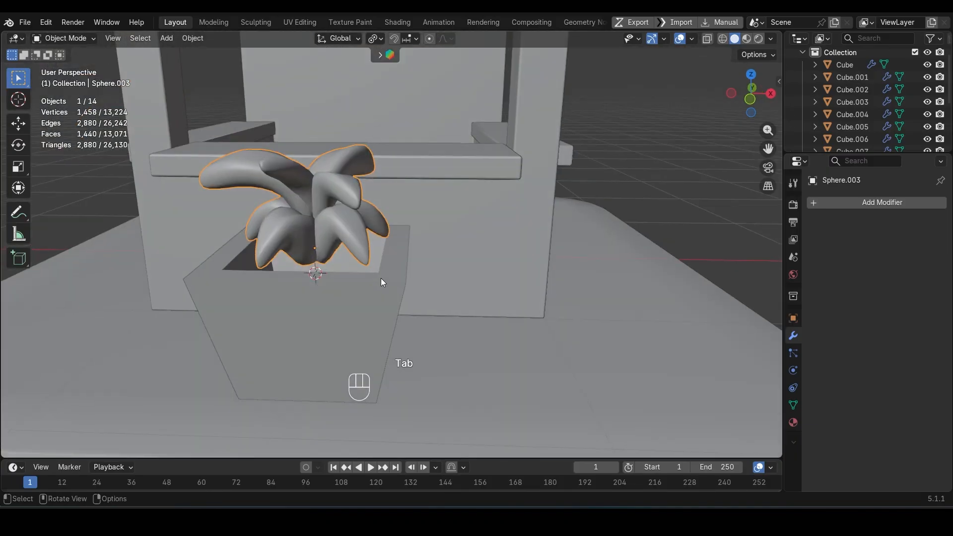
Step: Examine the potted plant beside the whole kiosk from a distance
{"action": "key", "text": "Tab"}
{"action": "key", "text": "Tab"}
{"action": "key", "text": "Tab"}
{"action": "key", "text": "Tab"}
{"action": "scroll", "coordinate": [347, 327], "scroll_direction": "down", "scroll_amount": 5}
{"action": "left_click", "coordinate": [612, 227]}
{"action": "scroll", "coordinate": [596, 229], "scroll_direction": "down", "scroll_amount": 3}
{"action": "middle_click_drag", "start_coordinate": [353, 252], "coordinate": [287, 245]}
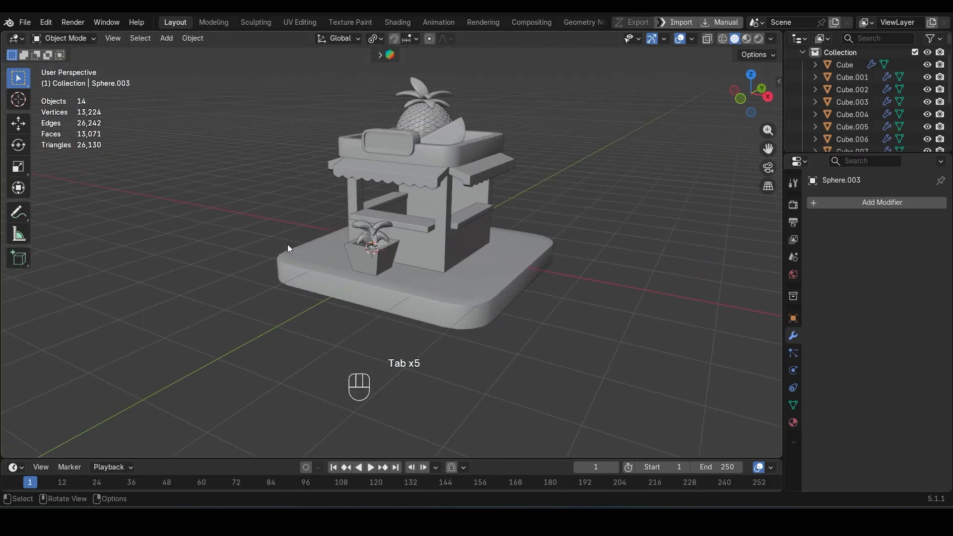
Step: Widen the leaf cluster by 1.536 in X and Y, leaving out Z
{"action": "scroll", "coordinate": [288, 244], "scroll_direction": "up", "scroll_amount": 8}
{"action": "left_click", "coordinate": [337, 213]}
{"action": "key", "text": "s"}
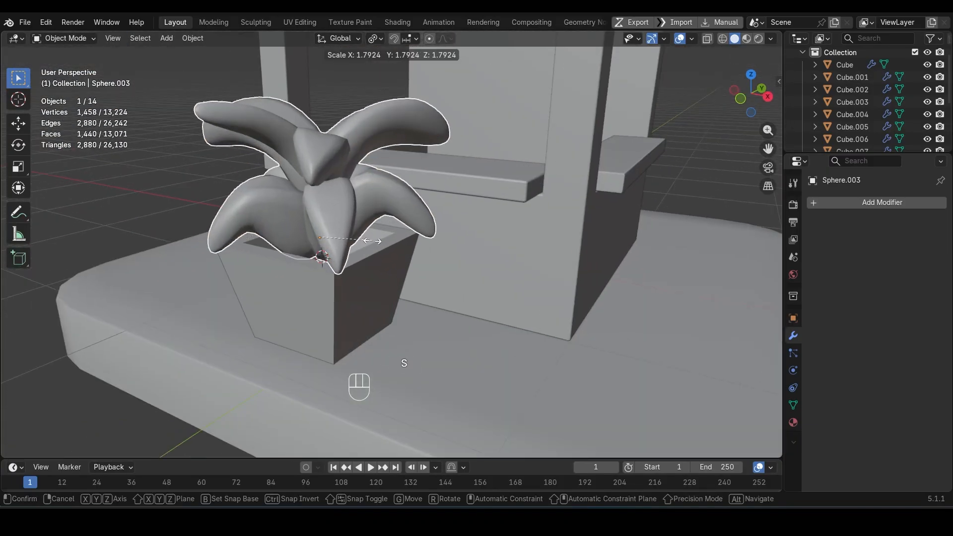
{"action": "key", "text": "Escape"}
{"action": "key", "text": "s"}
{"action": "key", "text": "shift+z"}
{"action": "left_click", "coordinate": [398, 272]}
Step: Duplicate one leaf of the cluster in place and separate the copy into its own object
{"action": "middle_click_drag", "start_coordinate": [391, 274], "coordinate": [389, 299]}
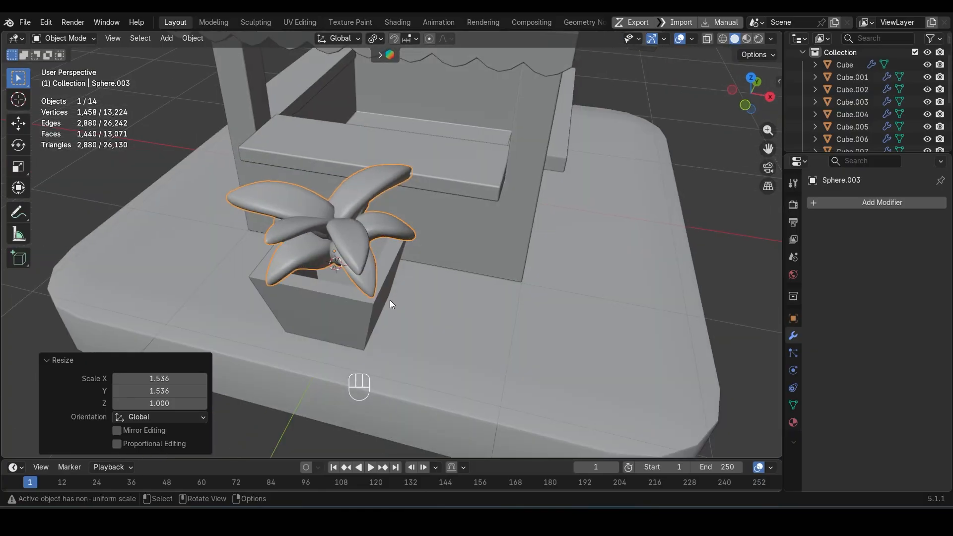
{"action": "key", "text": "Tab"}
{"action": "key", "text": "l"}
{"action": "key", "text": "shift+d"}
{"action": "key", "text": "Escape"}
{"action": "key", "text": "p"}
{"action": "left_click", "coordinate": [357, 238]}
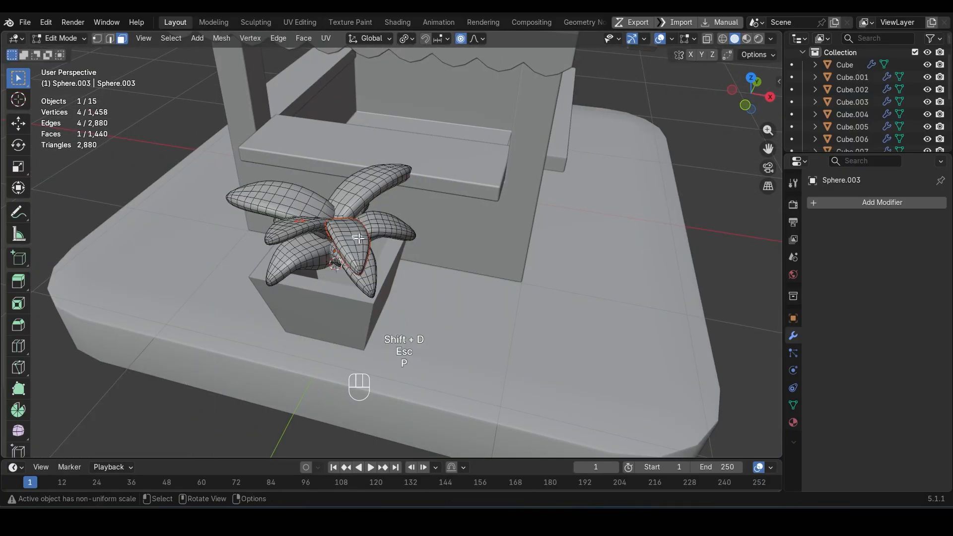
{"action": "key", "text": "Tab"}
Step: Select the separated leaf and set its origin to its lowest point
{"action": "left_click", "coordinate": [359, 239]}
{"action": "middle_click_drag", "start_coordinate": [359, 240], "coordinate": [262, 248]}
{"action": "key", "text": "Tab"}
{"action": "key", "text": "Tab"}
{"action": "left_click", "coordinate": [337, 212]}
{"action": "key", "text": "ctrl+alt+x"}
{"action": "key", "text": "r"}
{"action": "key", "text": "r"}
{"action": "key", "text": "Escape"}
Step: Set the pivot to the 3D cursor, freely rotate the separated leaf upright, and raise it about 0.1 m along Z
{"action": "left_click", "coordinate": [375, 39]}
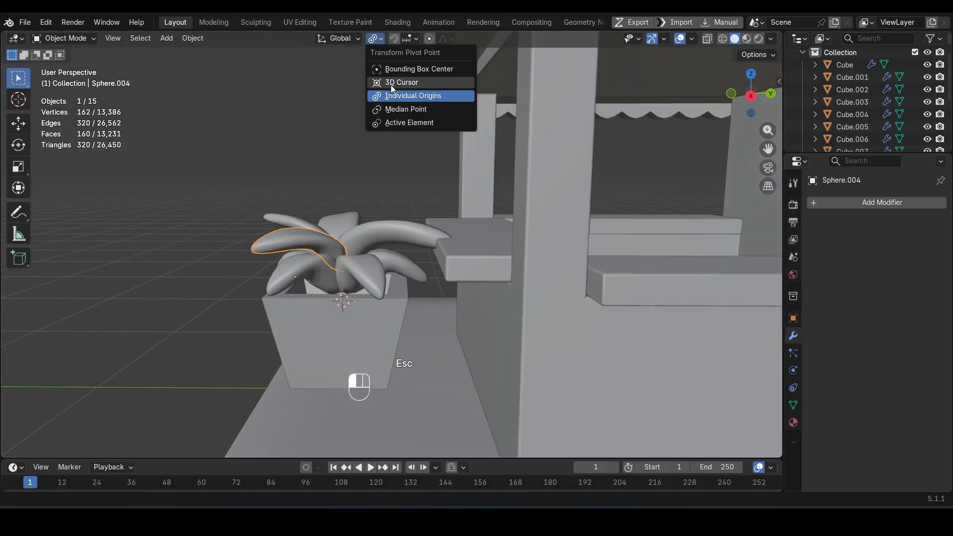
{"action": "left_click", "coordinate": [391, 84]}
{"action": "key", "text": "r"}
{"action": "key", "text": "r"}
{"action": "left_click", "coordinate": [423, 211]}
{"action": "key", "text": "g"}
{"action": "key", "text": "z"}
{"action": "left_click", "coordinate": [381, 241]}
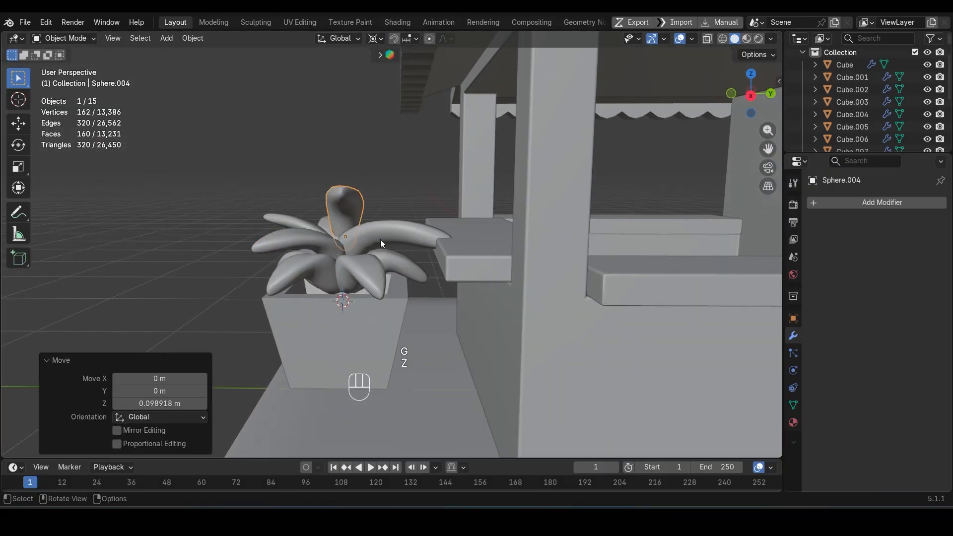
Step: Nudge, freely rotate and scale down the separated leaf to fit the top of the leaf cluster
{"action": "middle_click_drag", "start_coordinate": [382, 240], "coordinate": [422, 322]}
{"action": "key", "text": "r"}
{"action": "key", "text": "r"}
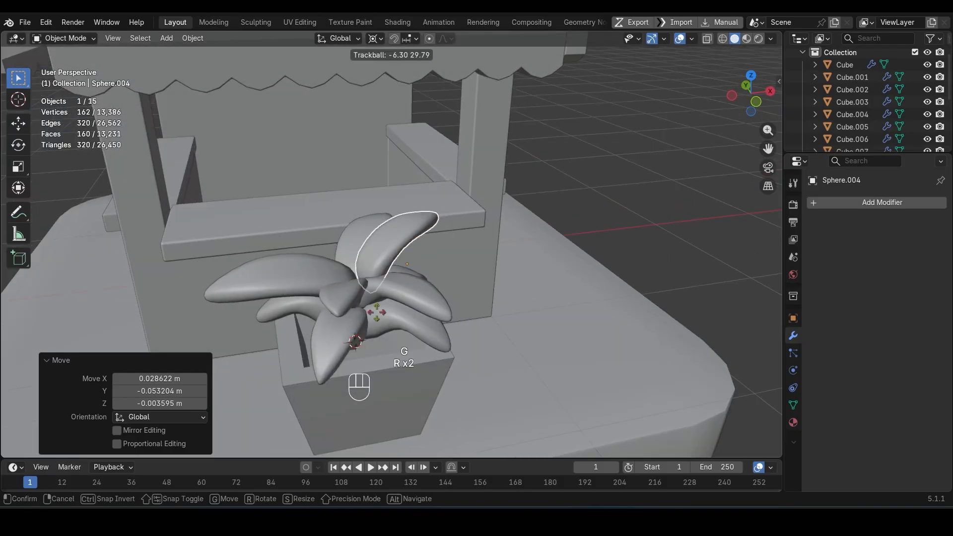
{"action": "left_click", "coordinate": [442, 318]}
{"action": "key", "text": "s"}
{"action": "left_click", "coordinate": [417, 310]}
Step: Join the separated leaf to the leaf cluster and select the pot together with the cluster
{"action": "left_click", "coordinate": [407, 288], "text": "shift"}
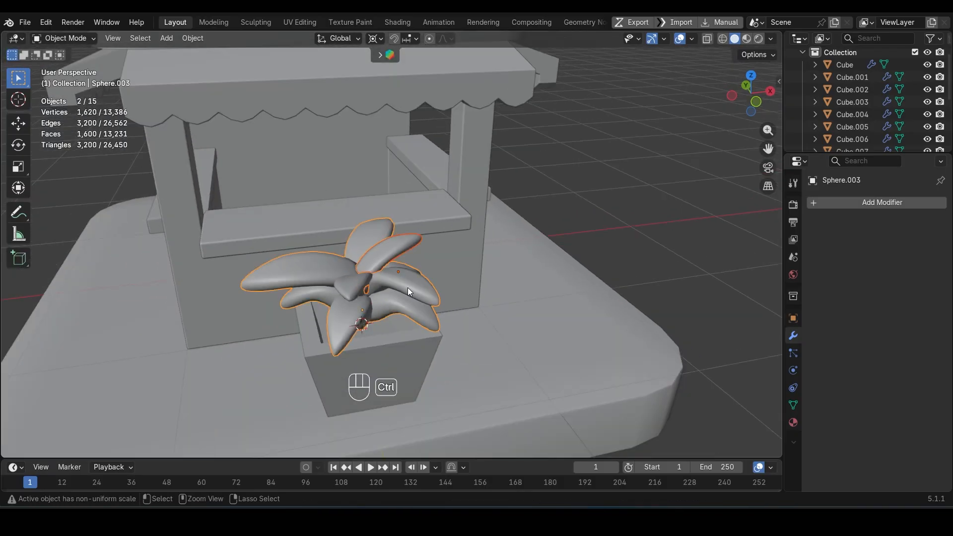
{"action": "key", "text": "ctrl+j"}
{"action": "scroll", "coordinate": [537, 269], "scroll_direction": "down", "scroll_amount": 6}
{"action": "left_click", "coordinate": [386, 286]}
{"action": "scroll", "coordinate": [383, 303], "scroll_direction": "up", "scroll_amount": 6}
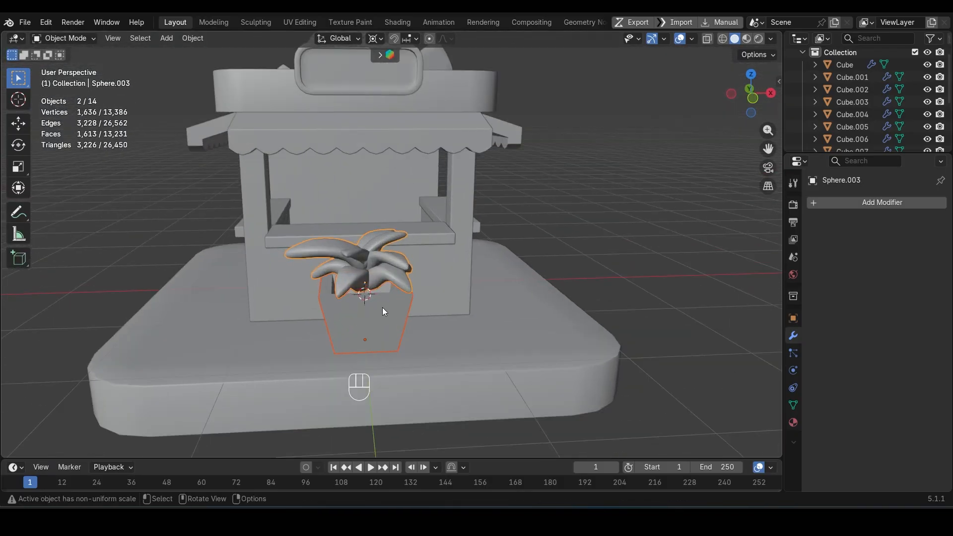
Step: Apply the pot's transforms and bevel all its edges by about 0.014 m with two segments
{"action": "key", "text": "ctrl+a"}
{"action": "key", "text": "ctrl+a"}
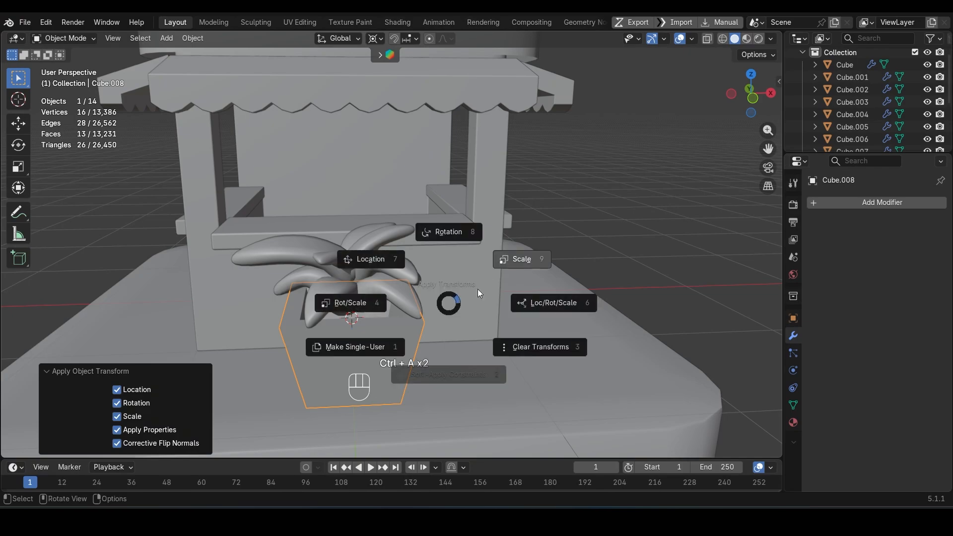
{"action": "left_click", "coordinate": [477, 289]}
{"action": "key", "text": "Tab"}
{"action": "key", "text": "a"}
{"action": "scroll", "coordinate": [381, 343], "scroll_direction": "up", "scroll_amount": 4}
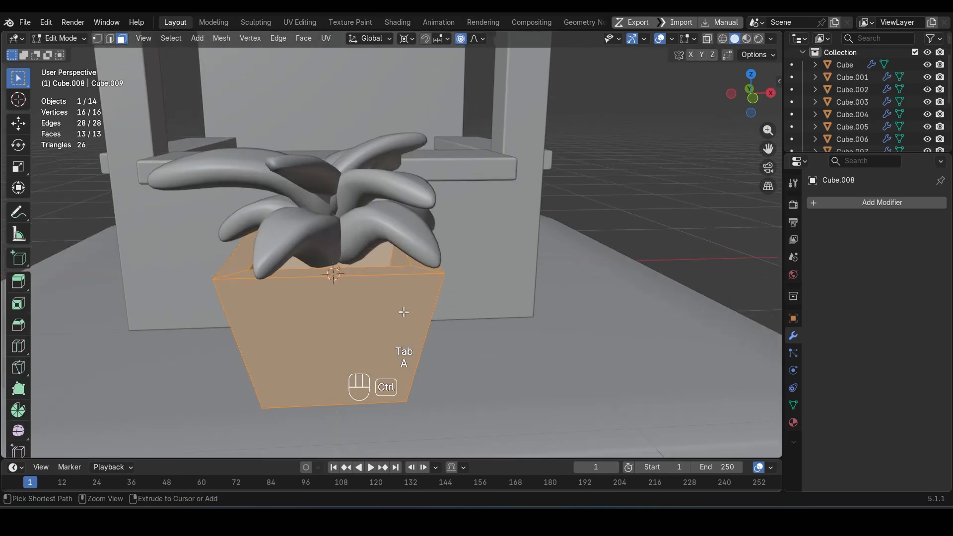
{"action": "key", "text": "ctrl+b"}
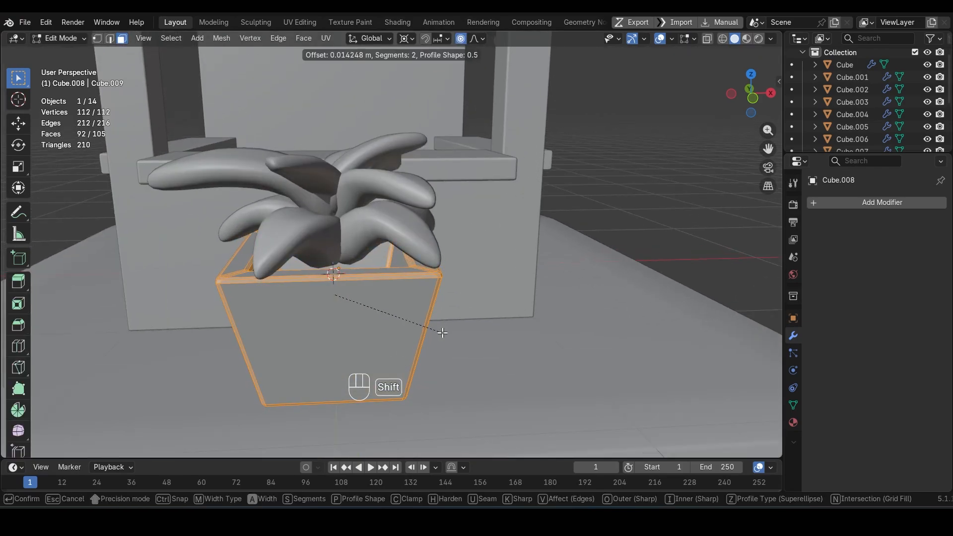
{"action": "left_click", "coordinate": [443, 333]}
Step: Shade the pot smooth and join it with the leaf cluster into one object
{"action": "key", "text": "Tab"}
{"action": "right_click", "coordinate": [389, 257]}
{"action": "left_click", "coordinate": [389, 257]}
{"action": "scroll", "coordinate": [386, 251], "scroll_direction": "down", "scroll_amount": 4}
{"action": "left_click", "coordinate": [378, 238], "text": "shift"}
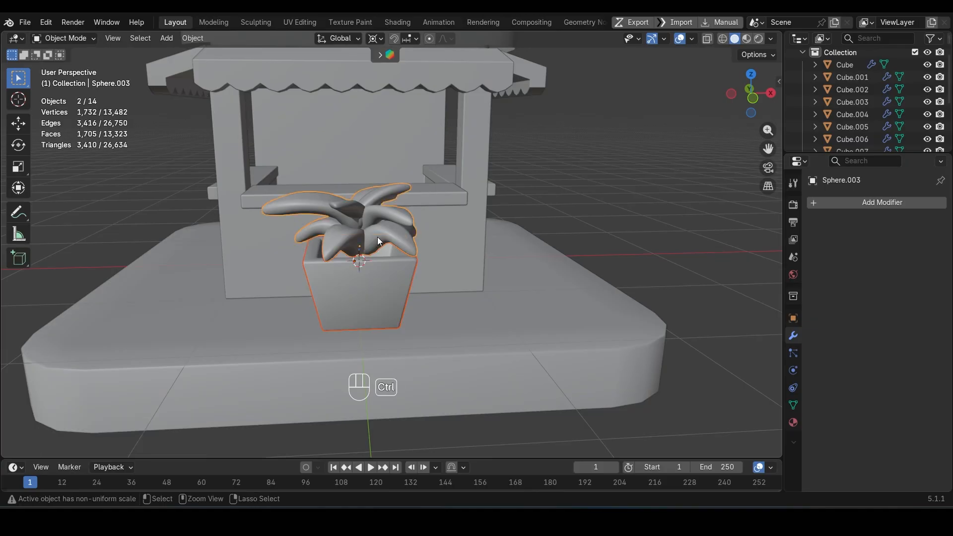
{"action": "key", "text": "ctrl+j"}
Step: Set the potted plant's origin to its lowest point and apply its scale
{"action": "key", "text": "ctrl+alt+x"}
{"action": "left_click", "coordinate": [366, 280]}
{"action": "key", "text": "ctrl+a"}
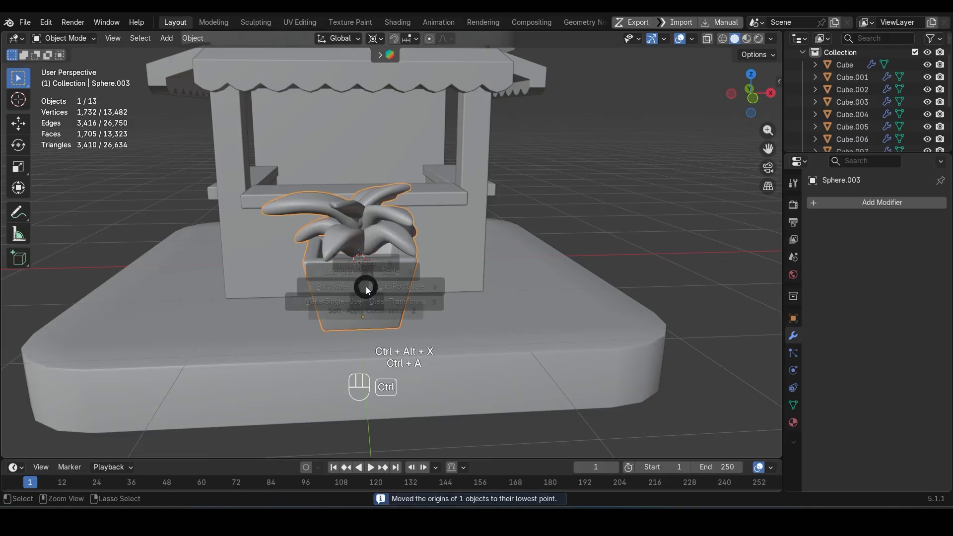
{"action": "left_click", "coordinate": [417, 261]}
Step: Move the potted plant about -1.34 m along X and scale it down around its own origin
{"action": "scroll", "coordinate": [436, 249], "scroll_direction": "down", "scroll_amount": 4}
{"action": "middle_click_drag", "start_coordinate": [435, 249], "coordinate": [427, 291]}
{"action": "key", "text": "g"}
{"action": "key", "text": "x"}
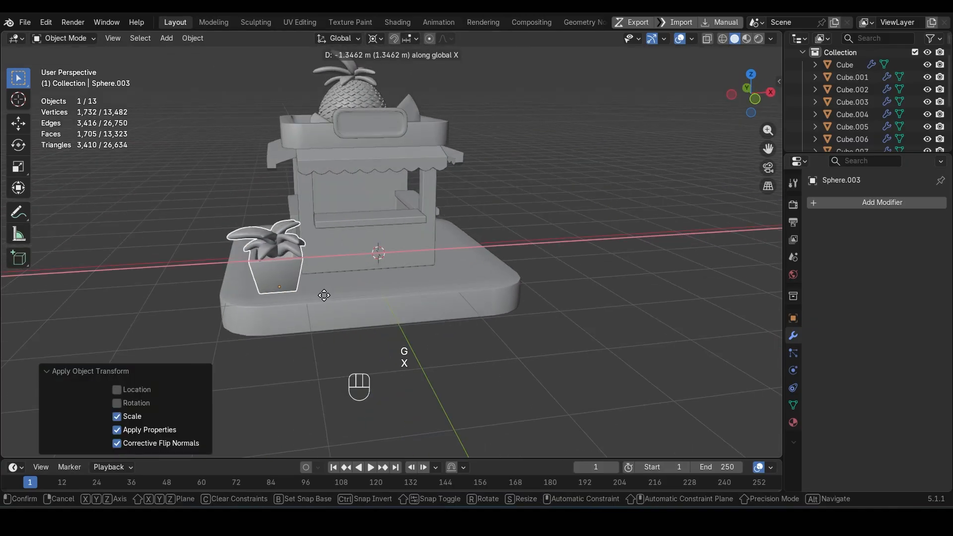
{"action": "left_click", "coordinate": [324, 295]}
{"action": "left_click", "coordinate": [376, 38]}
{"action": "left_click", "coordinate": [396, 99]}
{"action": "key", "text": "s"}
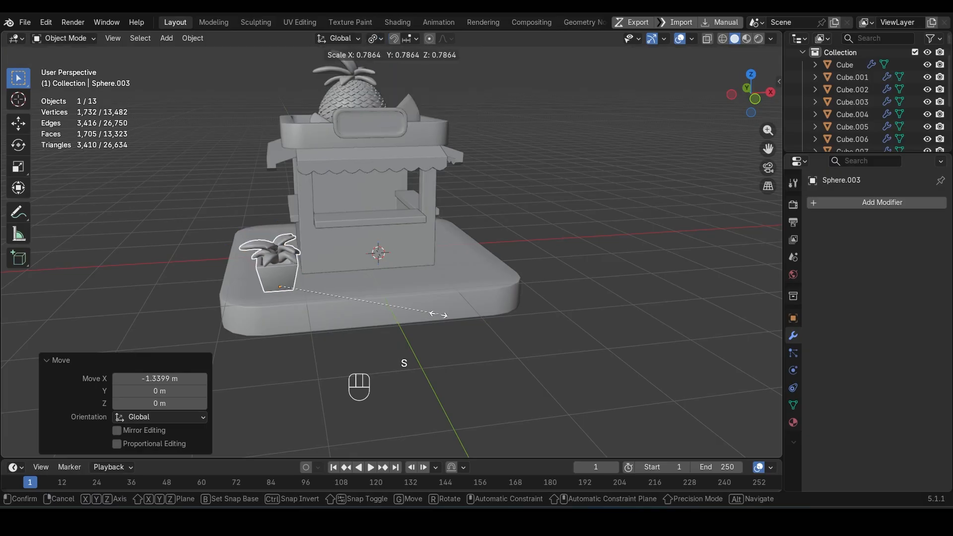
{"action": "left_click", "coordinate": [392, 307]}
Step: Shift the potted plant along X and Y to place it on the base beside the stall
{"action": "key", "text": "g"}
{"action": "key", "text": "x"}
{"action": "middle_click_drag", "start_coordinate": [341, 296], "coordinate": [466, 350]}
{"action": "left_click", "coordinate": [330, 339]}
{"action": "key", "text": "g"}
{"action": "key", "text": "y"}
{"action": "left_click", "coordinate": [324, 329]}
Step: Move the potted plant about 0.15 m along Y
{"action": "scroll", "coordinate": [395, 248], "scroll_direction": "up", "scroll_amount": 3}
{"action": "key", "text": "shift+c"}
{"action": "key", "text": "g"}
{"action": "key", "text": "z"}
{"action": "right_click", "coordinate": [474, 260]}
{"action": "key", "text": "g"}
{"action": "key", "text": "y"}
{"action": "left_click", "coordinate": [462, 266]}
{"action": "scroll", "coordinate": [346, 298], "scroll_direction": "down", "scroll_amount": 4}
{"action": "scroll", "coordinate": [320, 304], "scroll_direction": "up", "scroll_amount": 3}
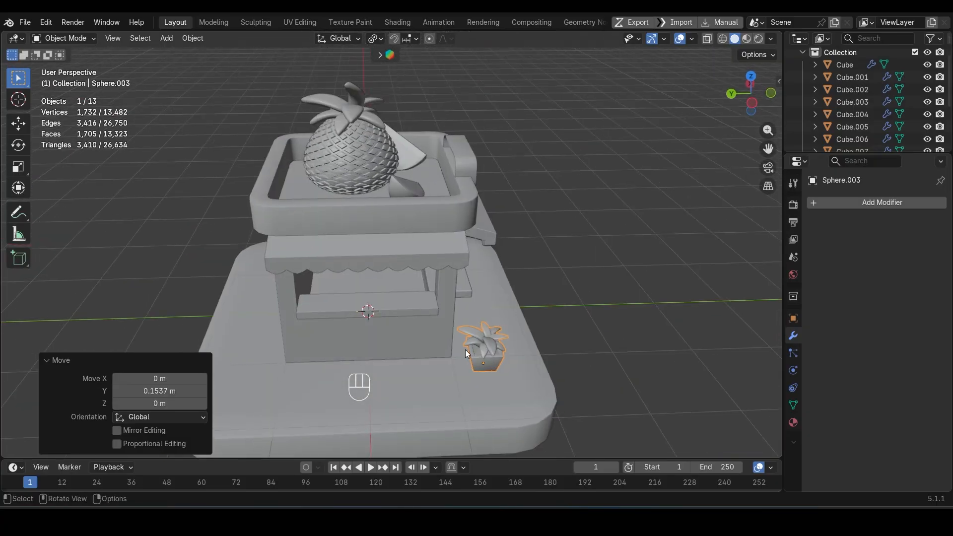
Step: In a wireframe top view, move the potted plant about -0.15 m in X and 0.28 m in Y
{"action": "key", "text": "KP_7"}
{"action": "key", "text": "shift+z"}
{"action": "scroll", "coordinate": [374, 355], "scroll_direction": "up", "scroll_amount": 3}
{"action": "key", "text": "g"}
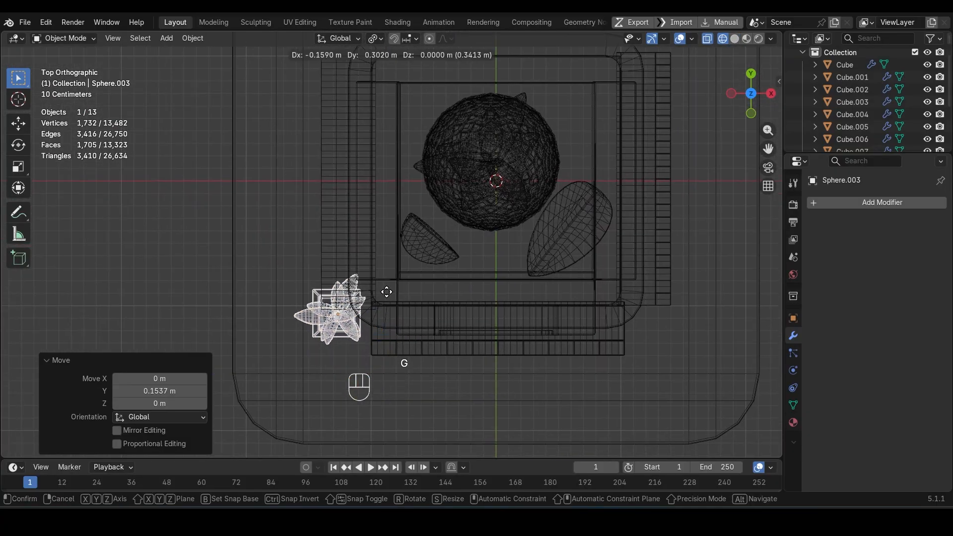
{"action": "left_click", "coordinate": [389, 298]}
{"action": "key", "text": "shift+z"}
Step: Add a cube, set its origin to its lowest point and snap it to the 3D cursor
{"action": "middle_click_drag", "start_coordinate": [395, 344], "coordinate": [281, 279]}
{"action": "key", "text": "shift+a"}
{"action": "mouse_move", "coordinate": [248, 240]}
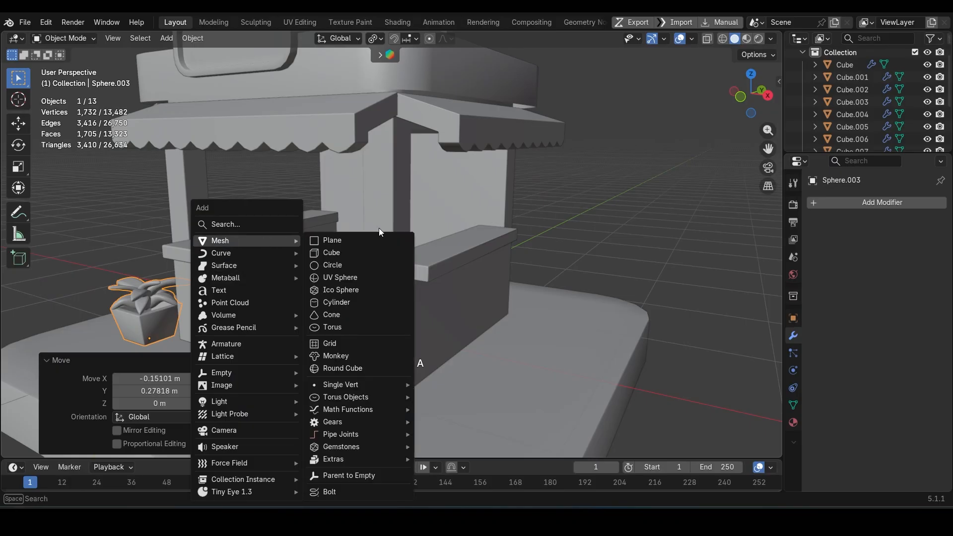
{"action": "left_click", "coordinate": [372, 252]}
{"action": "scroll", "coordinate": [447, 275], "scroll_direction": "down", "scroll_amount": 3}
{"action": "key", "text": "ctrl+alt+x"}
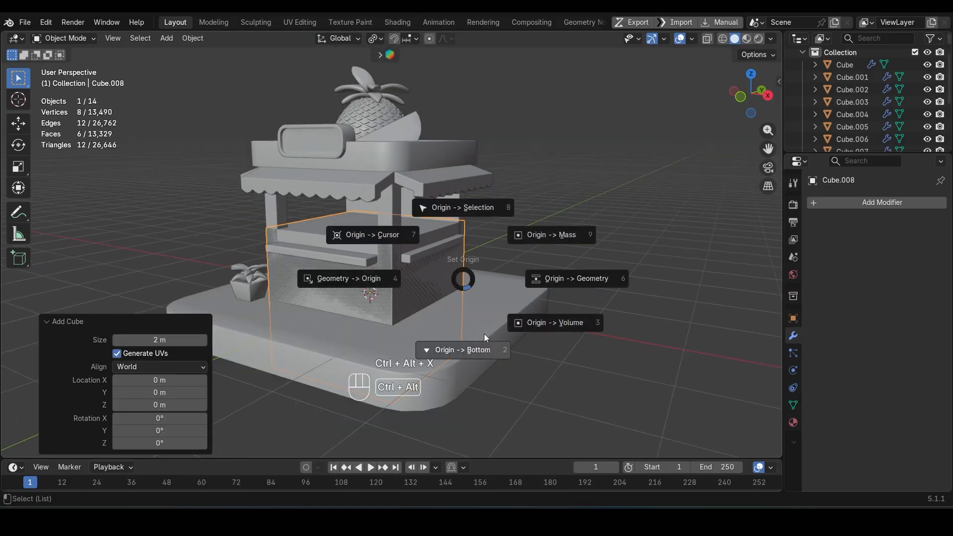
{"action": "left_click", "coordinate": [484, 338]}
{"action": "key", "text": "shift+s"}
{"action": "left_click", "coordinate": [527, 301]}
Step: Scale the new cube uniformly to 0.212 and stretch it about 1.7 times along X
{"action": "key", "text": "s"}
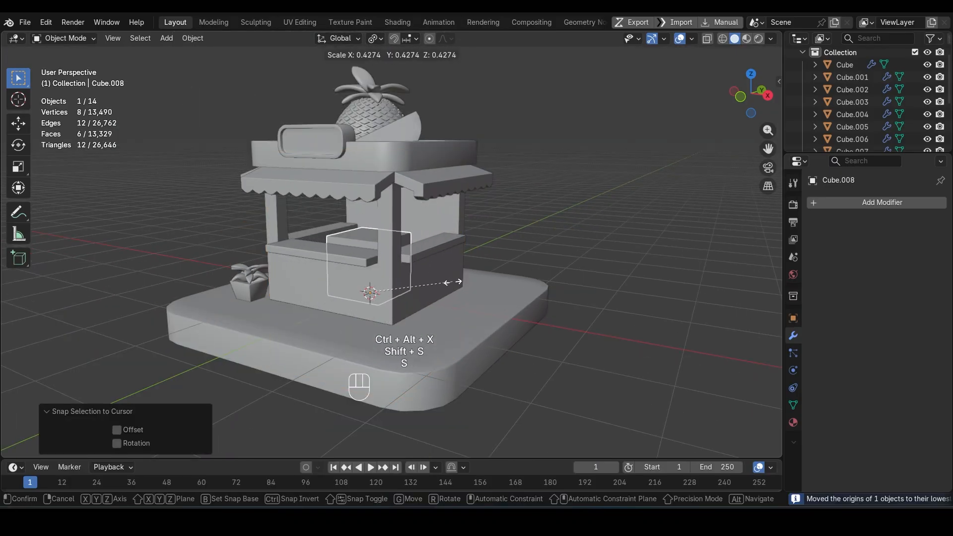
{"action": "left_click", "coordinate": [411, 284]}
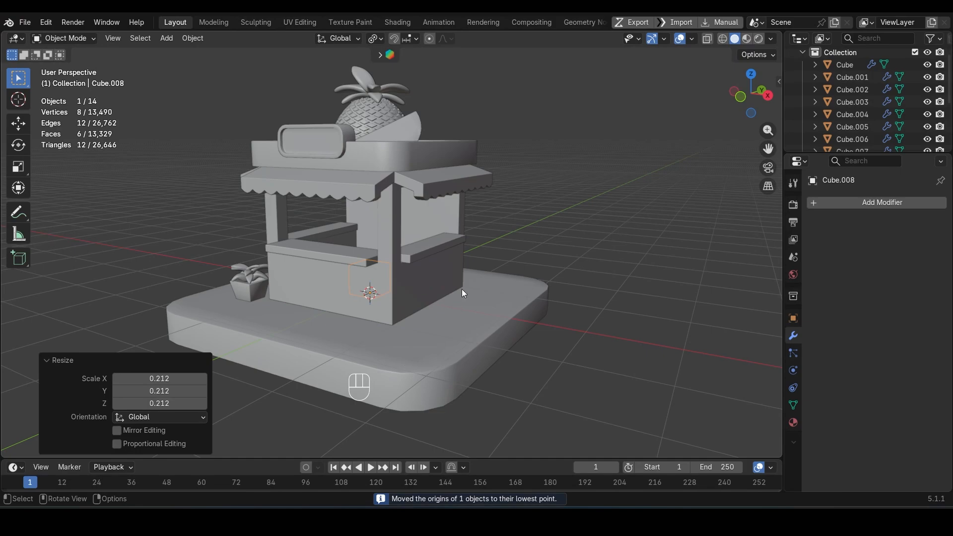
{"action": "key", "text": "s"}
{"action": "key", "text": "x"}
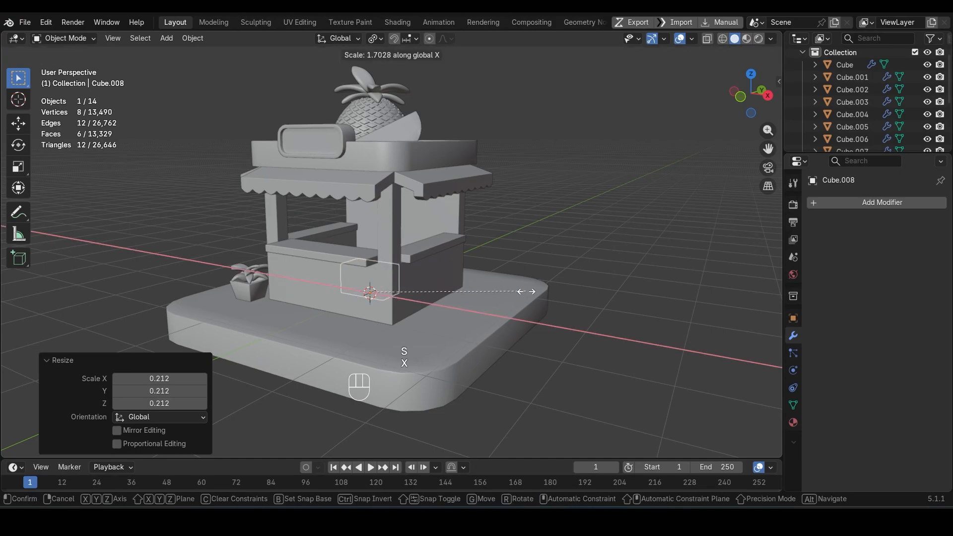
{"action": "left_click", "coordinate": [530, 292]}
Step: Isolate the box and delete its top face to make an open crate
{"action": "key", "text": "KP_Divide"}
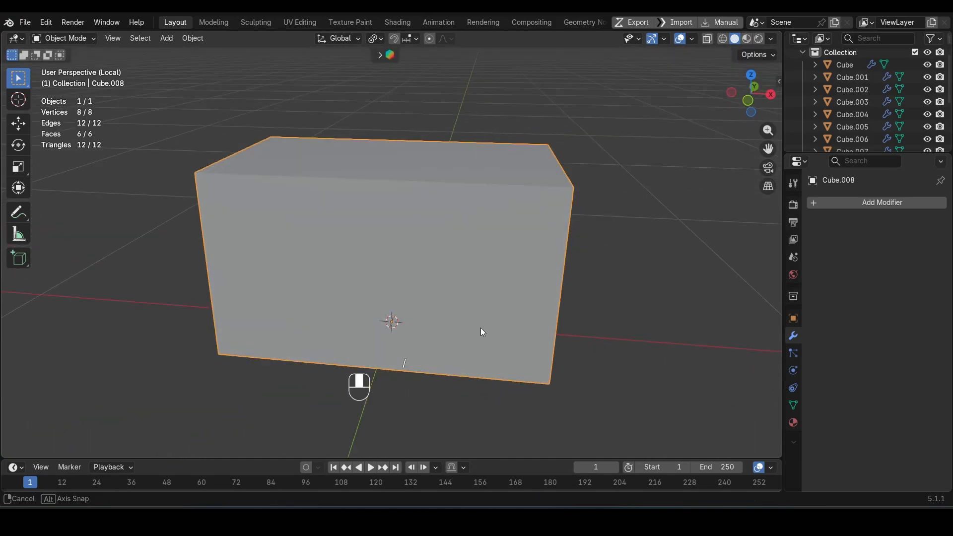
{"action": "key", "text": "Tab"}
{"action": "key", "text": "x"}
{"action": "left_click", "coordinate": [501, 282]}
{"action": "middle_click_drag", "start_coordinate": [440, 351], "coordinate": [440, 330]}
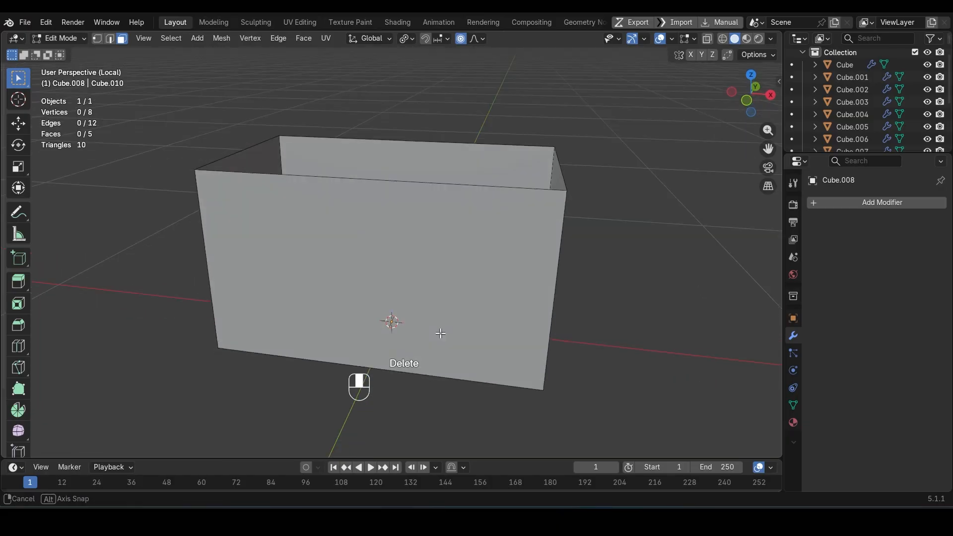
Step: Add four evenly spaced horizontal loop cuts around the crate and bevel them about 0.015 m with two segments
{"action": "key", "text": "ctrl+r"}
{"action": "scroll", "coordinate": [540, 300], "scroll_direction": "up", "scroll_amount": 3}
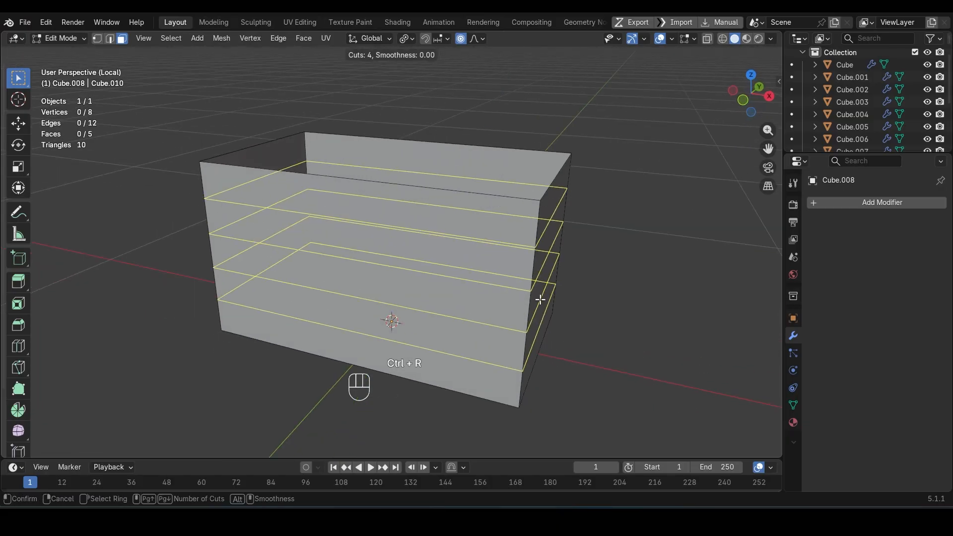
{"action": "left_click", "coordinate": [540, 300]}
{"action": "right_click", "coordinate": [540, 300]}
{"action": "key", "text": "ctrl+b"}
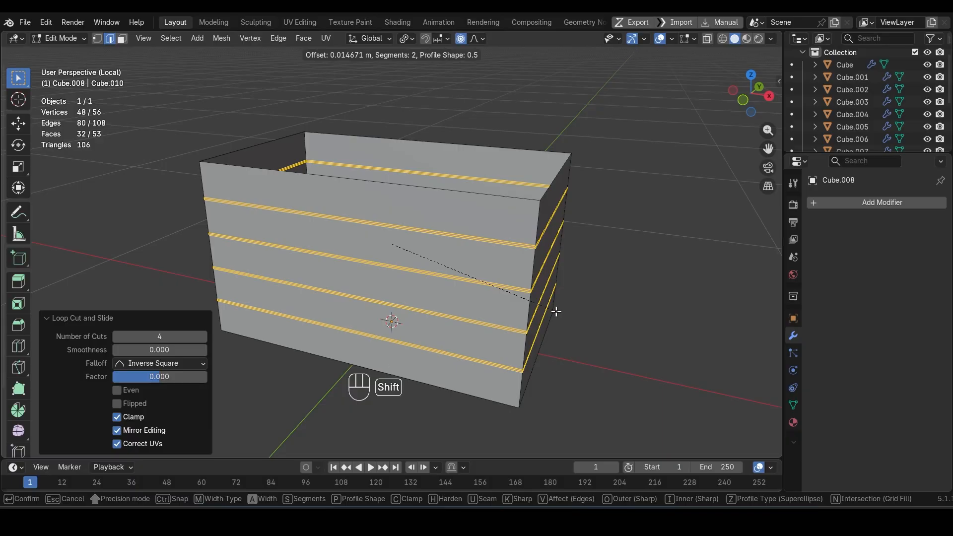
{"action": "left_click", "coordinate": [556, 311]}
Step: Shrink the selection to the bevels' middle loops, disable proportional editing and push the loops inward by 0.0184 m
{"action": "key", "text": "ctrl+KP_Subtract"}
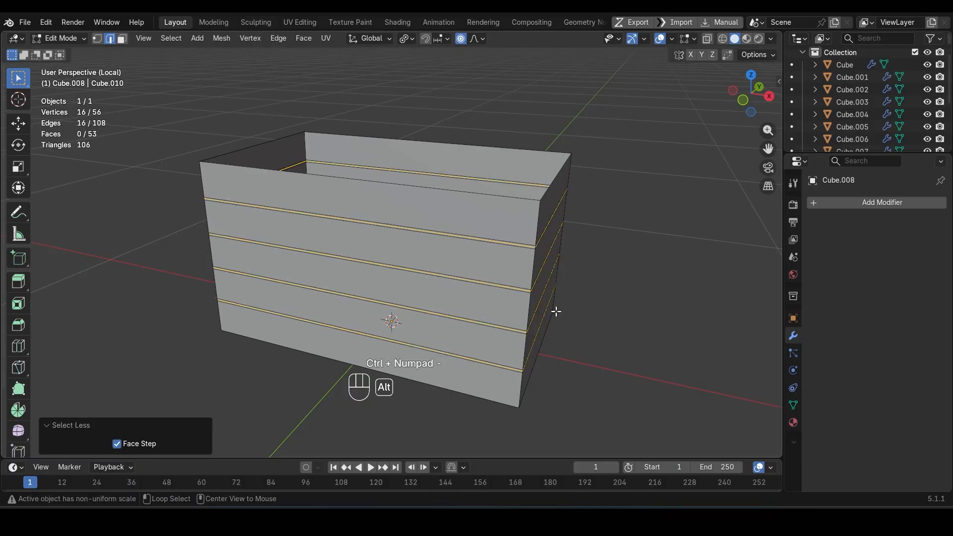
{"action": "key", "text": "alt+s"}
{"action": "key", "text": "Escape"}
{"action": "key", "text": "o"}
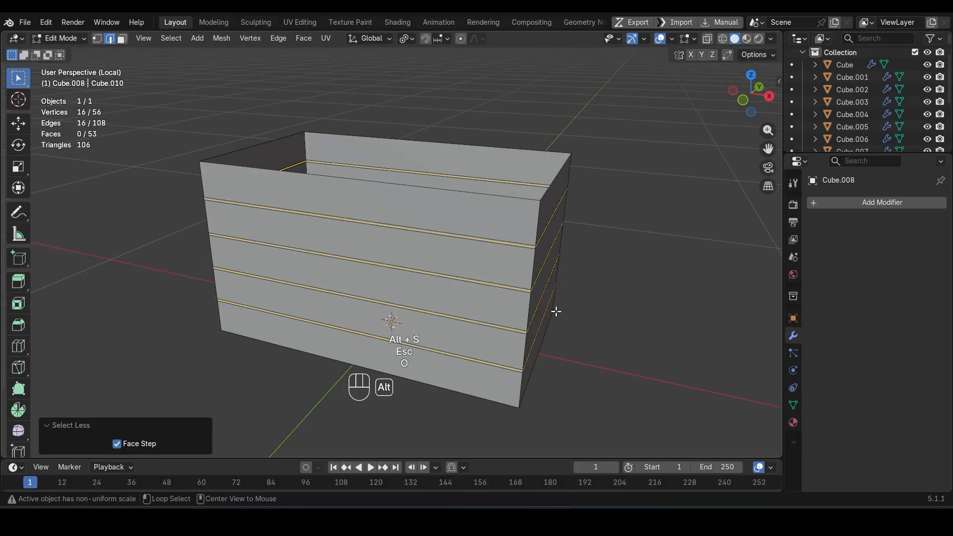
{"action": "key", "text": "alt+s"}
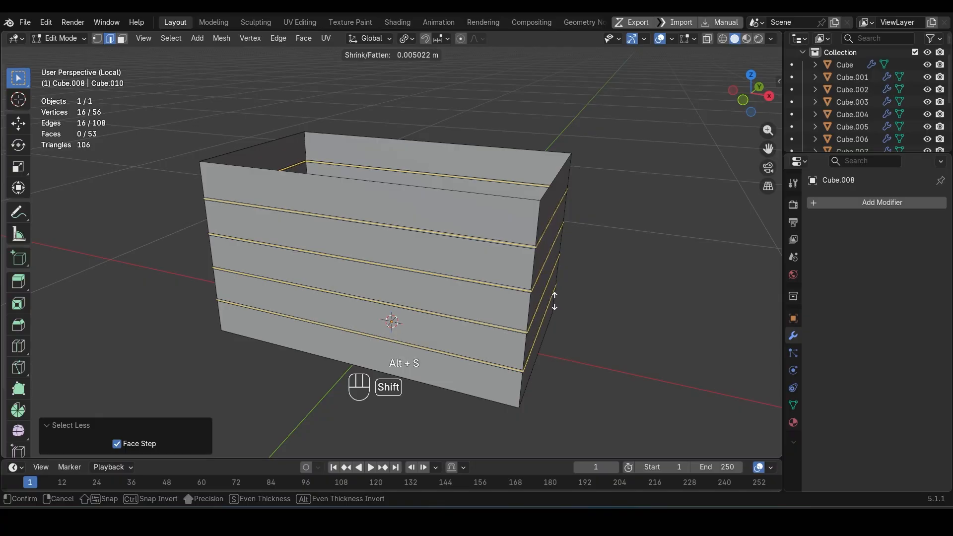
{"action": "left_click", "coordinate": [552, 350]}
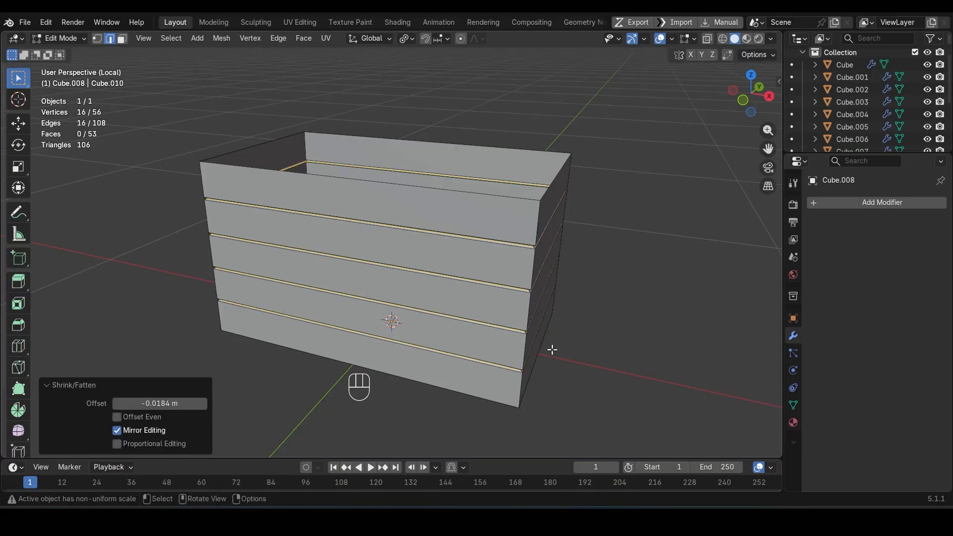
Step: Invert the edge selection and bevel the crate's edges 0.00618 m with two segments
{"action": "key", "text": "ctrl+i"}
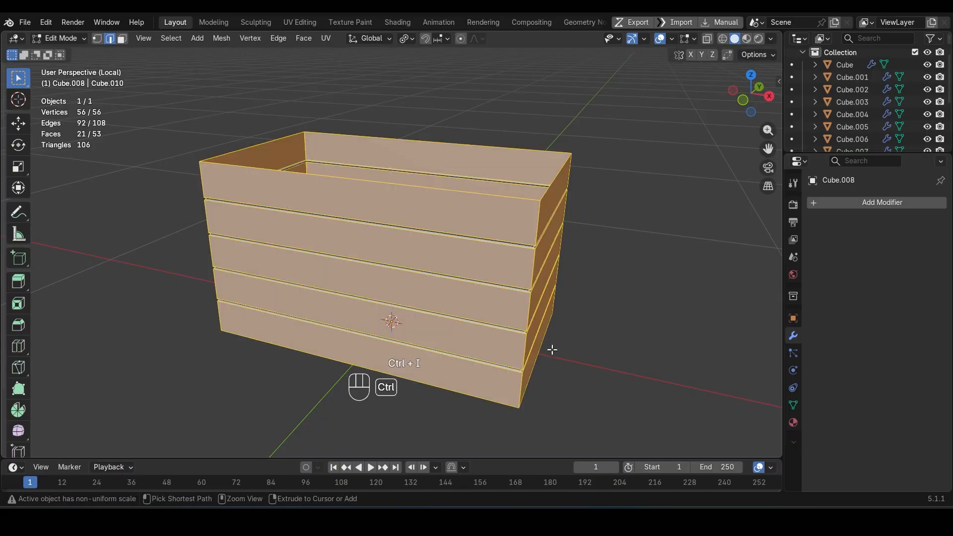
{"action": "key", "text": "ctrl+b"}
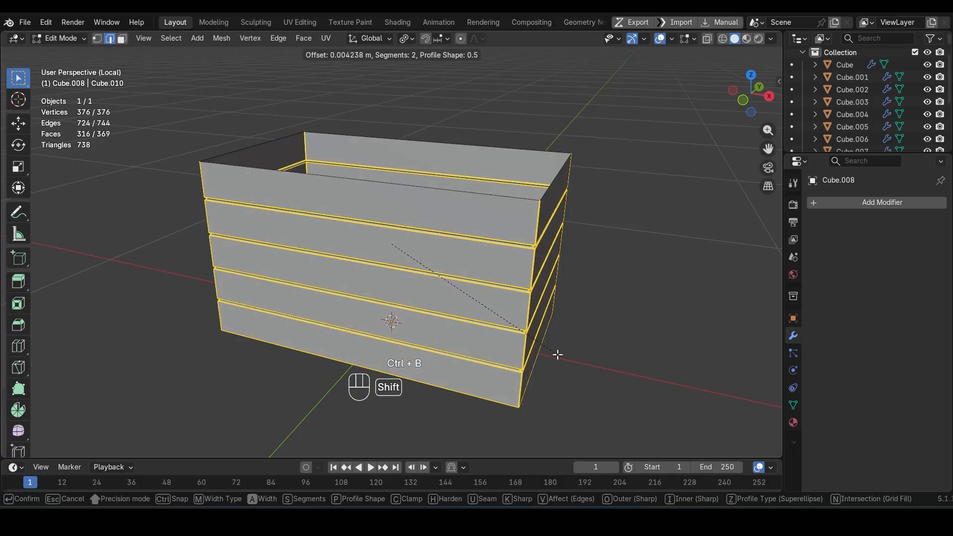
{"action": "left_click", "coordinate": [560, 355]}
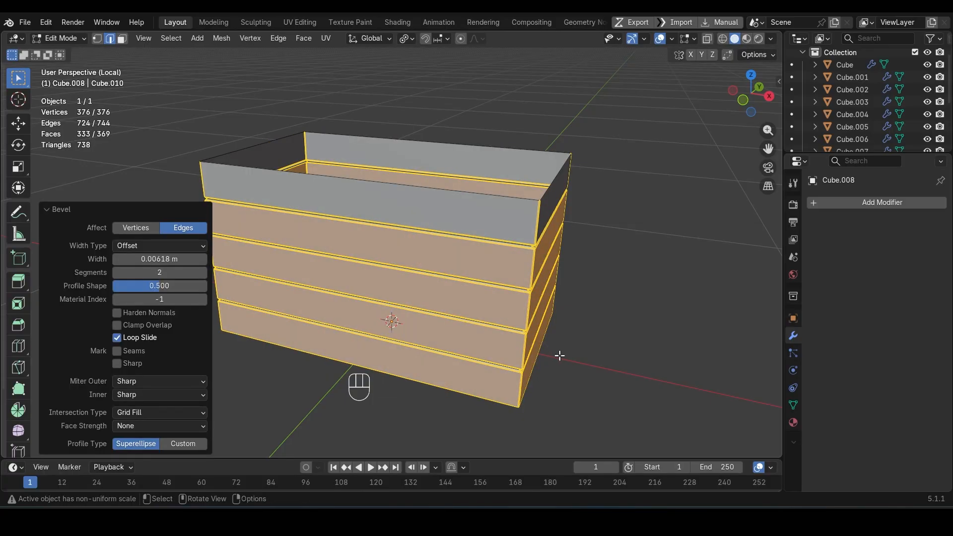
Step: Shade the crate smooth by angle at 30°, save the file and leave the isolated view
{"action": "key", "text": "Tab"}
{"action": "key", "text": "ctrl+s"}
{"action": "key", "text": "slash"}
Step: Raise the crate along Z and move it about 0.93 m along X to the stall's side counter
{"action": "key", "text": "g"}
{"action": "key", "text": "z"}
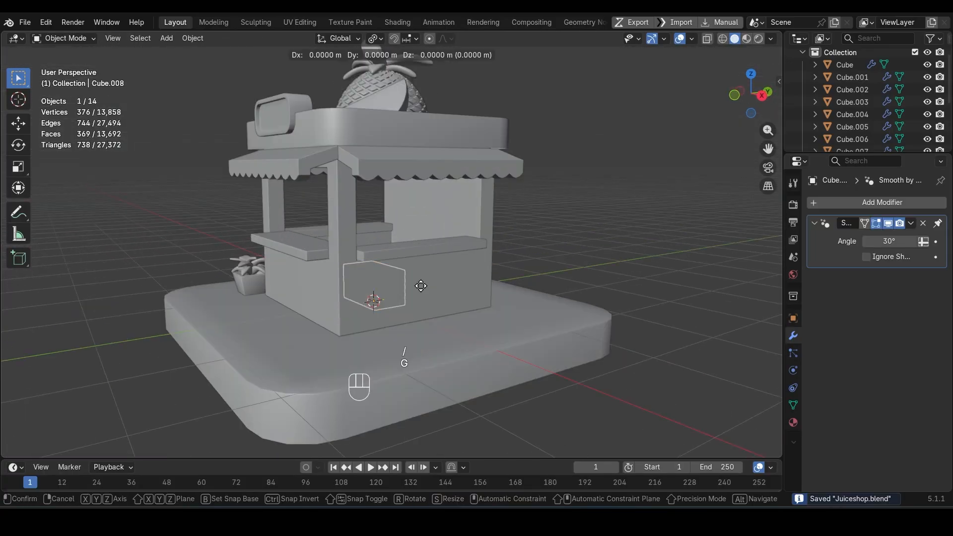
{"action": "left_click", "coordinate": [430, 223]}
{"action": "middle_click_drag", "start_coordinate": [431, 268], "coordinate": [457, 280]}
{"action": "key", "text": "g"}
{"action": "key", "text": "x"}
{"action": "left_click", "coordinate": [526, 303]}
{"action": "scroll", "coordinate": [526, 303], "scroll_direction": "up", "scroll_amount": 4}
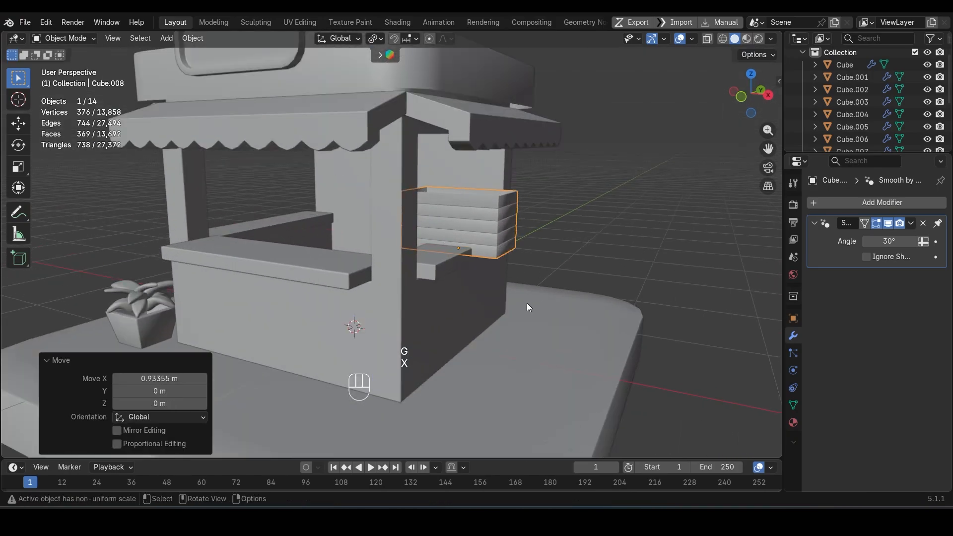
Step: Scale the crate to 0.54 and rotate it 90° around Z
{"action": "middle_click_drag", "start_coordinate": [527, 303], "coordinate": [473, 290]}
{"action": "key", "text": "s"}
{"action": "left_click", "coordinate": [474, 301]}
{"action": "key", "text": "r"}
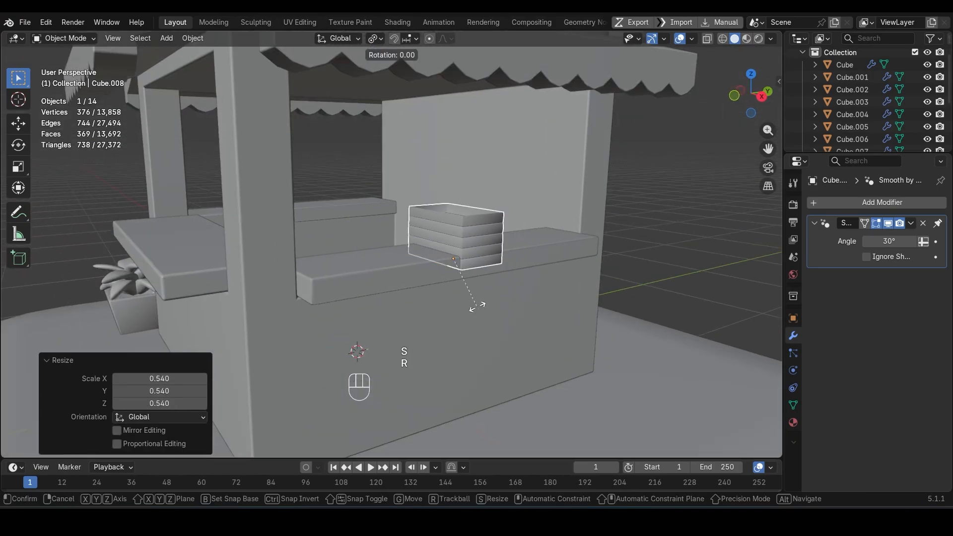
{"action": "key", "text": "z"}
{"action": "key", "text": "KP_9"}
{"action": "key", "text": "KP_0"}
{"action": "key", "text": "Return"}
Step: Adjust the crate's height along Z so that it rests on the side counter
{"action": "key", "text": "g"}
{"action": "key", "text": "z"}
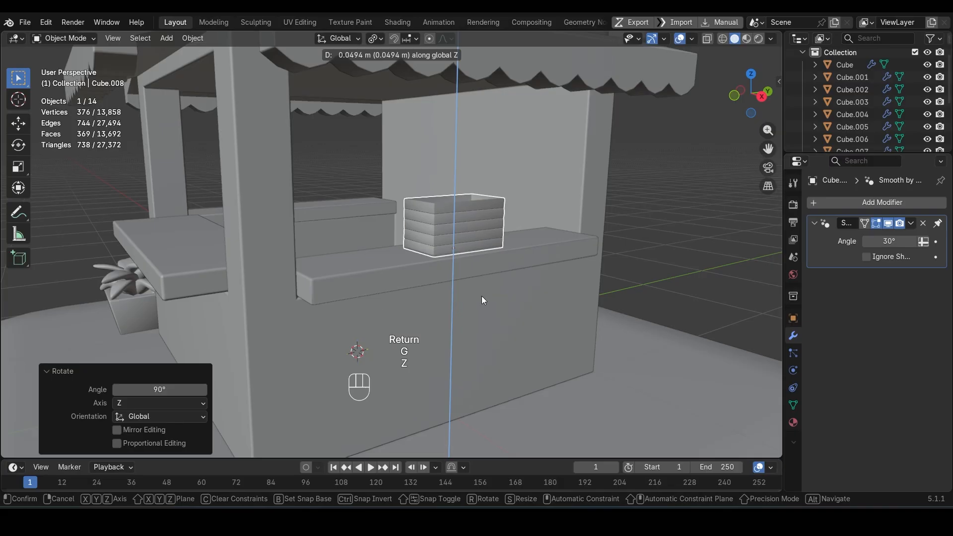
{"action": "left_click", "coordinate": [481, 296]}
{"action": "scroll", "coordinate": [482, 295], "scroll_direction": "up", "scroll_amount": 4}
{"action": "key", "text": "g"}
{"action": "key", "text": "z"}
{"action": "middle_click_drag", "start_coordinate": [517, 284], "coordinate": [379, 312]}
{"action": "left_click", "coordinate": [418, 273]}
Step: Move the crate about 0.03 m along X and 0.53 m along Y to the side counter's rear end
{"action": "scroll", "coordinate": [419, 270], "scroll_direction": "down", "scroll_amount": 4}
{"action": "key", "text": "g"}
{"action": "key", "text": "x"}
{"action": "left_click", "coordinate": [421, 315]}
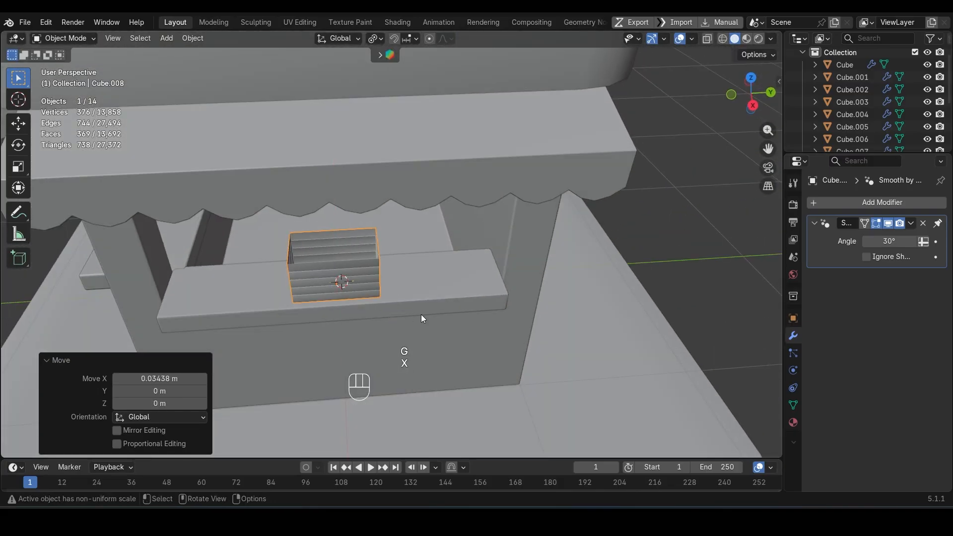
{"action": "key", "text": "g"}
{"action": "key", "text": "y"}
{"action": "left_click", "coordinate": [533, 314]}
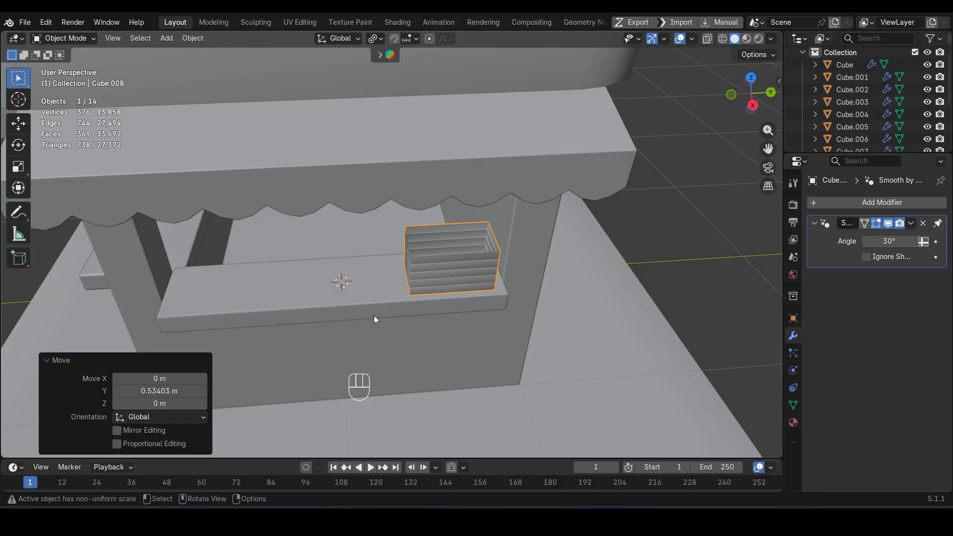
Step: Apply the crate's scale
{"action": "scroll", "coordinate": [374, 315], "scroll_direction": "up", "scroll_amount": 2}
{"action": "key", "text": "ctrl+a"}
{"action": "left_click", "coordinate": [469, 277]}
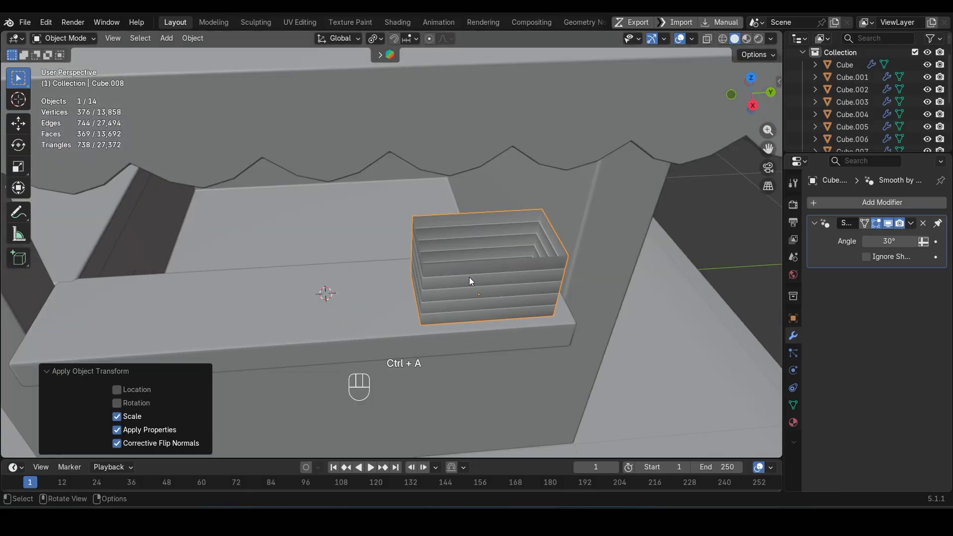
Step: Rip the edge loop below the crate's second slat from the top to separate the upper slats in place
{"action": "scroll", "coordinate": [468, 276], "scroll_direction": "down", "scroll_amount": 3}
{"action": "middle_click_drag", "start_coordinate": [467, 276], "coordinate": [513, 272]}
{"action": "scroll", "coordinate": [508, 237], "scroll_direction": "up", "scroll_amount": 4}
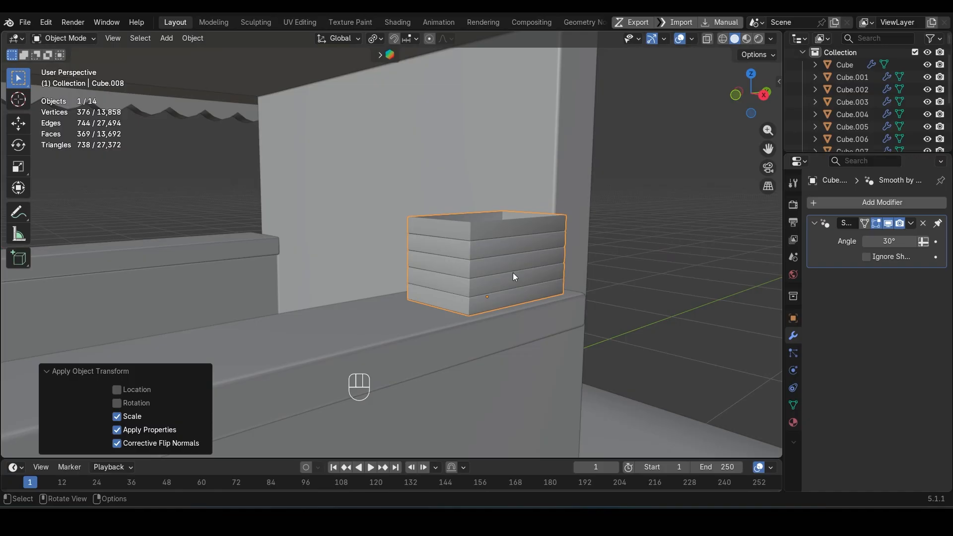
{"action": "key", "text": "Tab"}
{"action": "key", "text": "2"}
{"action": "scroll", "coordinate": [514, 272], "scroll_direction": "up", "scroll_amount": 6}
{"action": "left_click", "coordinate": [477, 271], "text": "alt"}
{"action": "scroll", "coordinate": [478, 283], "scroll_direction": "down", "scroll_amount": 5}
{"action": "key", "text": "v"}
{"action": "key", "text": "Escape"}
{"action": "key", "text": "3"}
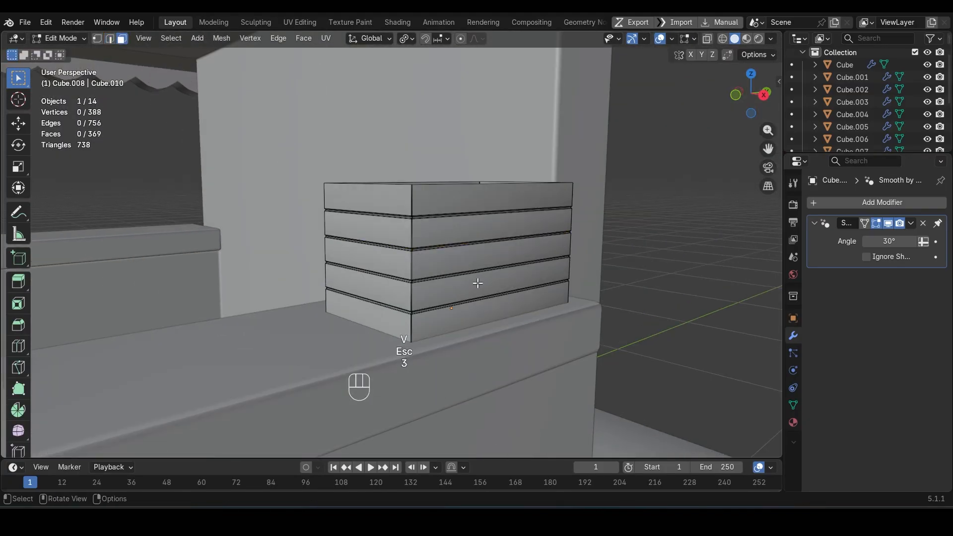
Step: Delete the crate's two detached upper slats
{"action": "key", "text": "l"}
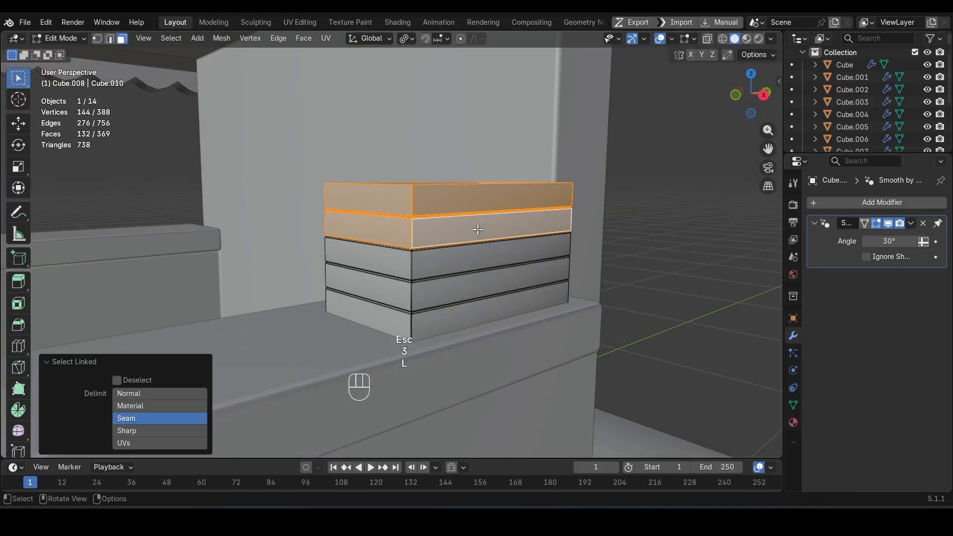
{"action": "key", "text": "Delete"}
{"action": "left_click", "coordinate": [478, 230]}
{"action": "key", "text": "Tab"}
{"action": "middle_click_drag", "start_coordinate": [475, 247], "coordinate": [445, 263]}
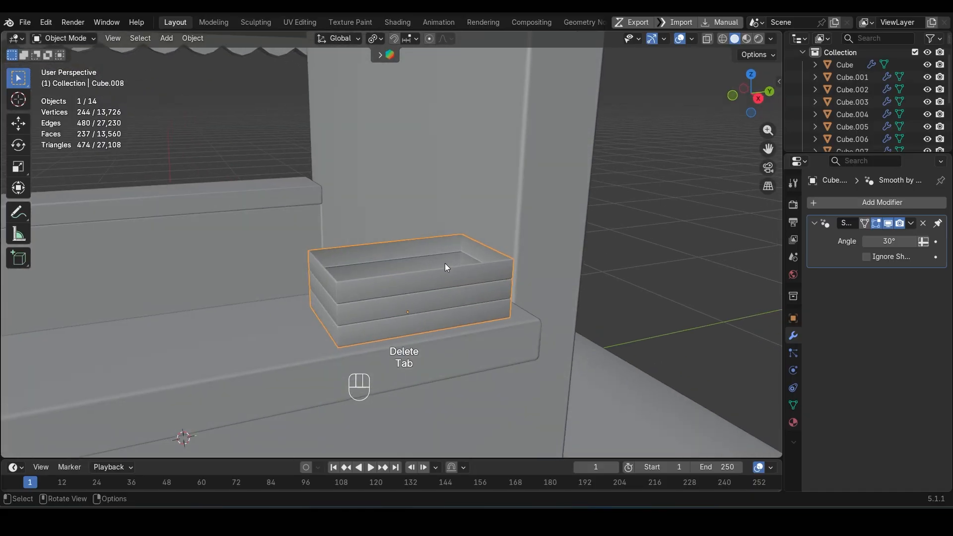
Step: Select the face loop along the crate's top rim and flatten it by scaling to 0 along Z
{"action": "key", "text": "Tab"}
{"action": "scroll", "coordinate": [445, 263], "scroll_direction": "up", "scroll_amount": 6}
{"action": "key", "text": "ctrl+z"}
{"action": "key", "text": "3"}
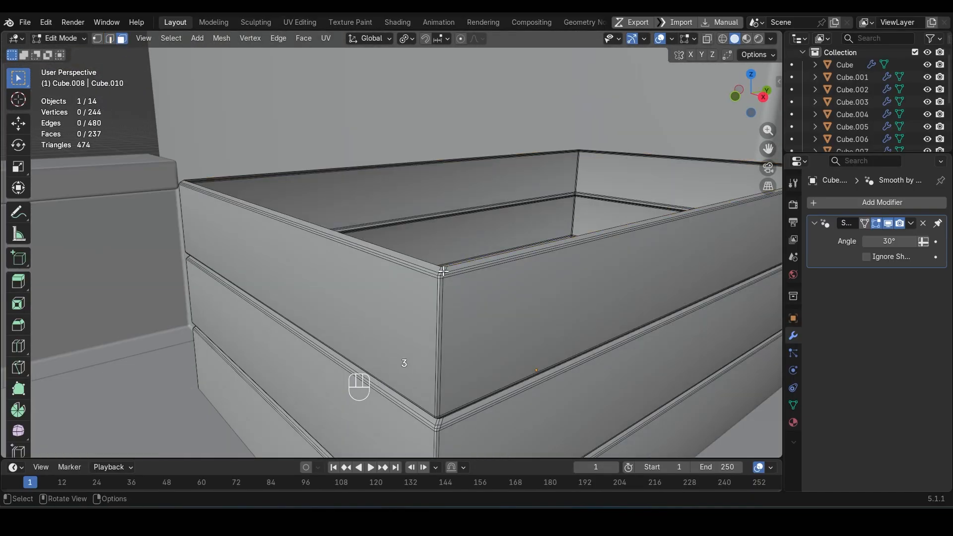
{"action": "left_click", "coordinate": [441, 269], "text": "alt"}
{"action": "key", "text": "s"}
{"action": "key", "text": "z"}
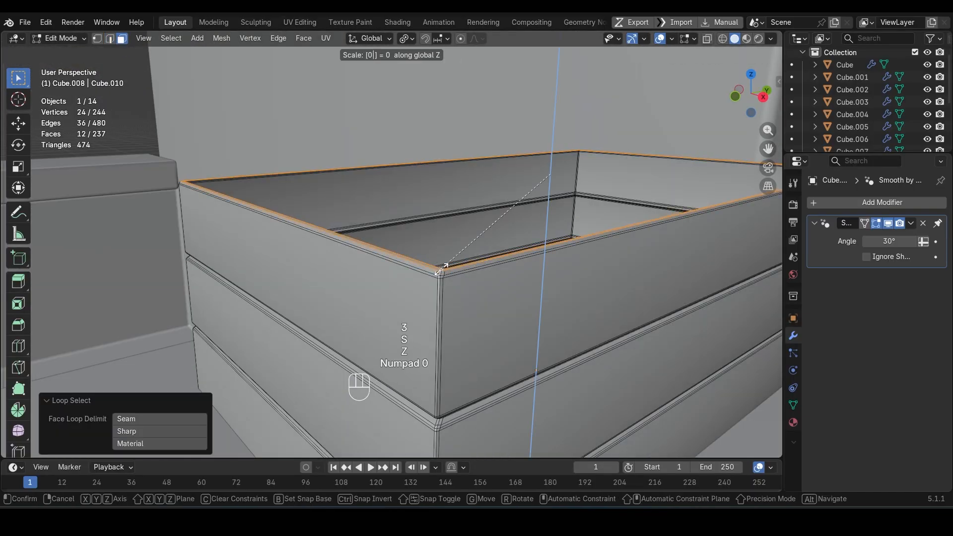
{"action": "key", "text": "Return"}
Step: Select the inner edge loop of the crate's top rim
{"action": "key", "text": "2"}
{"action": "left_click", "coordinate": [489, 277], "text": "alt"}
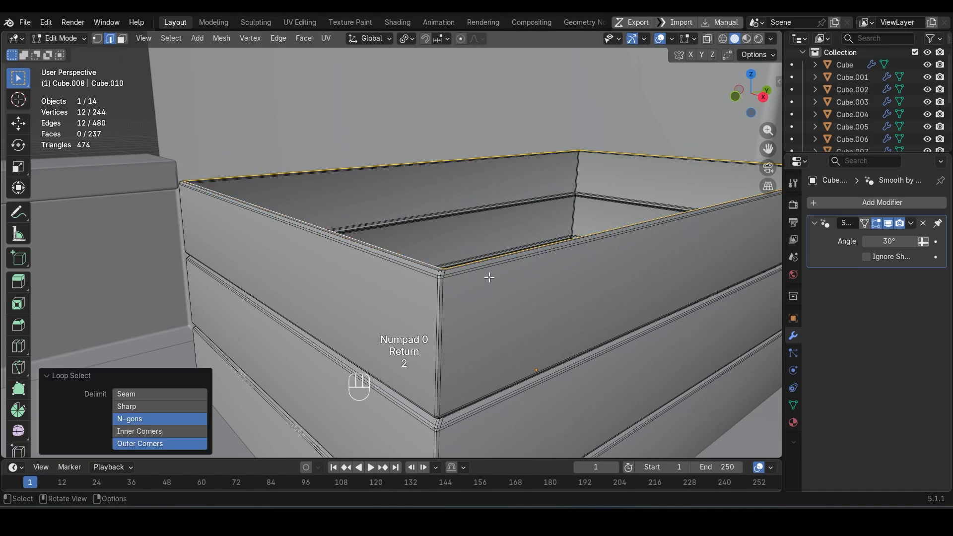
Step: Scale the crate's inner rim edge loop inward to about 0.958 overall and about 0.927 along X
{"action": "left_click", "coordinate": [561, 291]}
{"action": "middle_click_drag", "start_coordinate": [565, 289], "coordinate": [593, 330]}
{"action": "key", "text": "s"}
{"action": "left_click", "coordinate": [589, 328]}
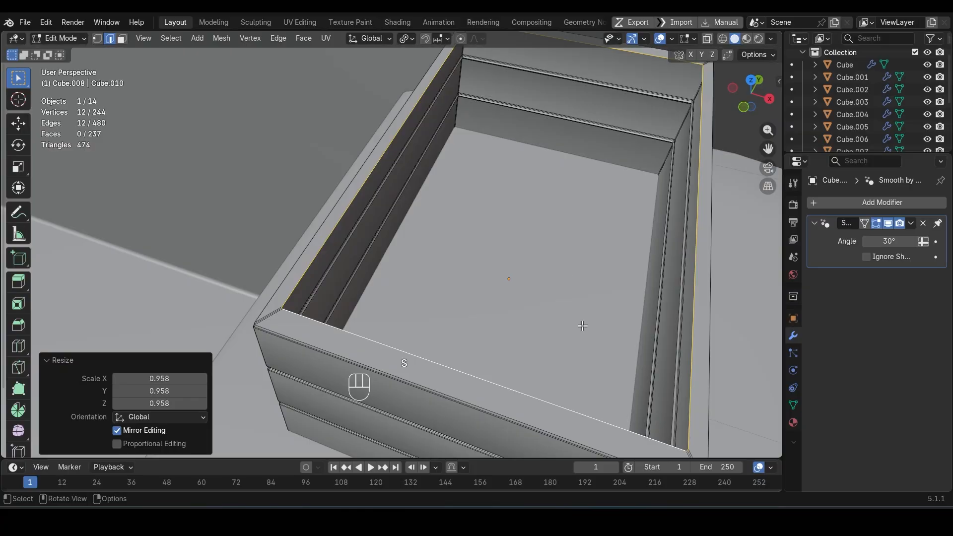
{"action": "key", "text": "s"}
{"action": "key", "text": "y"}
{"action": "key", "text": "Escape"}
{"action": "key", "text": "s"}
{"action": "key", "text": "x"}
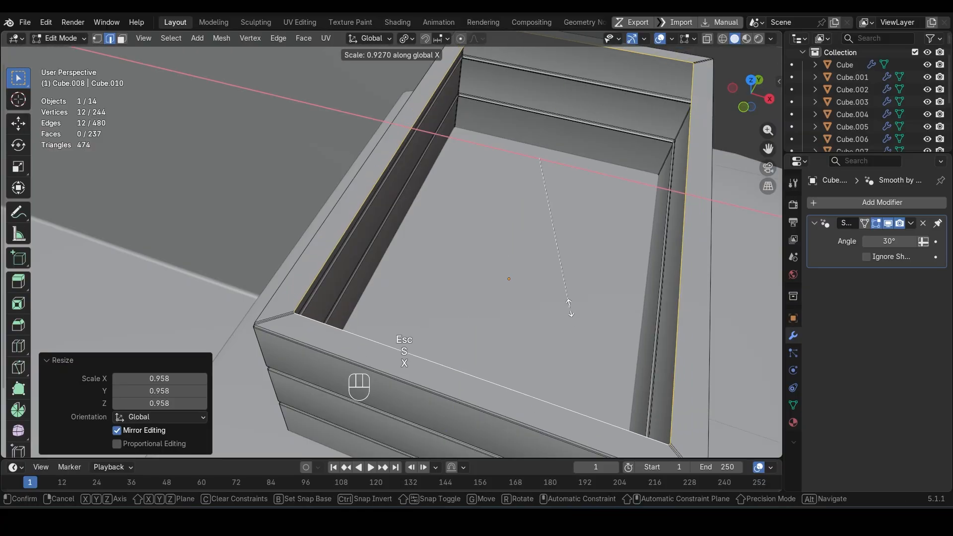
{"action": "left_click", "coordinate": [570, 312]}
Step: Extrude the inner rim loop downward along Z inside the crate and return to Object Mode
{"action": "key", "text": "e"}
{"action": "key", "text": "z"}
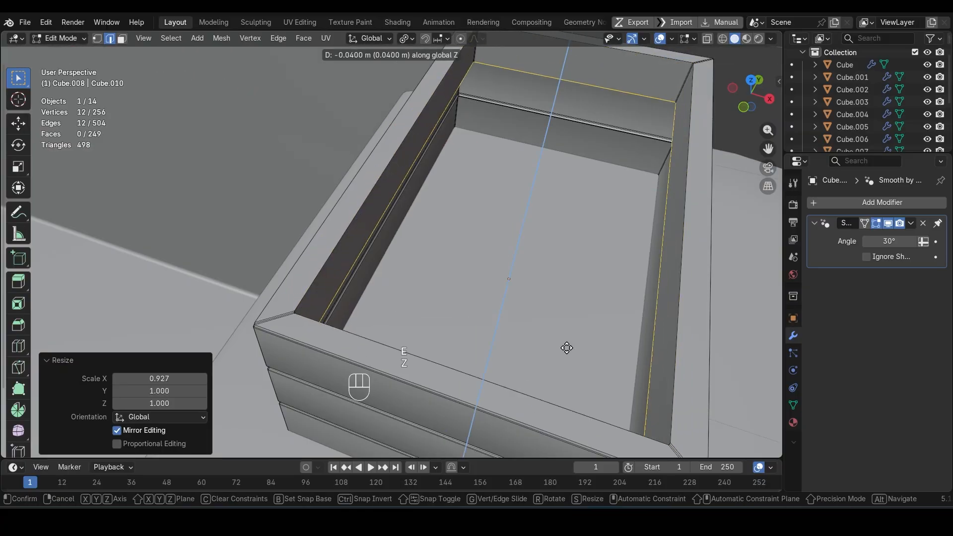
{"action": "left_click", "coordinate": [569, 398]}
{"action": "scroll", "coordinate": [497, 347], "scroll_direction": "down", "scroll_amount": 5}
{"action": "key", "text": "Tab"}
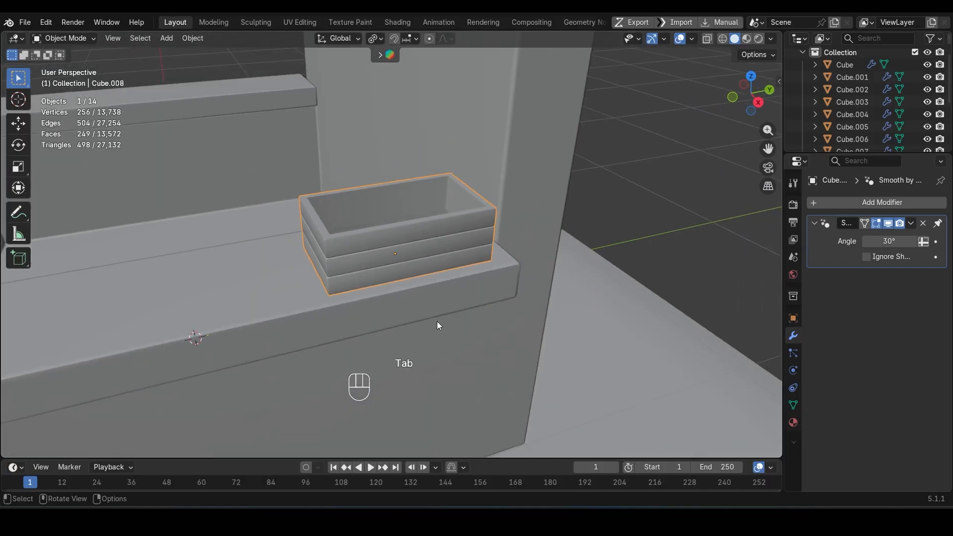
Step: Add a round cube with radius 1.00 and 3 arc divisions at the crate's location
{"action": "scroll", "coordinate": [437, 321], "scroll_direction": "down", "scroll_amount": 5}
{"action": "key", "text": "shift+a"}
{"action": "left_click", "coordinate": [596, 368]}
{"action": "left_click", "coordinate": [115, 304]}
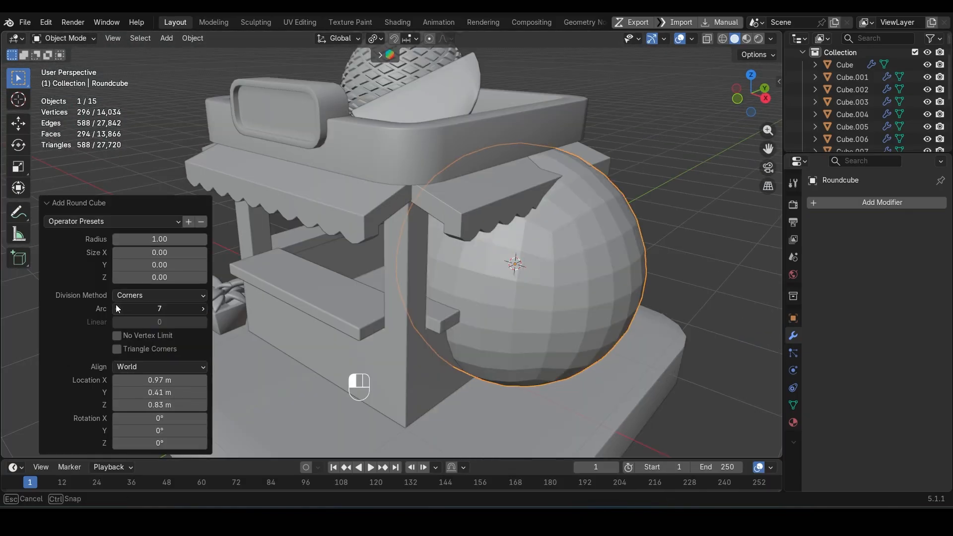
{"action": "type", "text": "3"}
{"action": "key", "text": "Return"}
{"action": "middle_click_drag", "start_coordinate": [115, 304], "coordinate": [148, 351]}
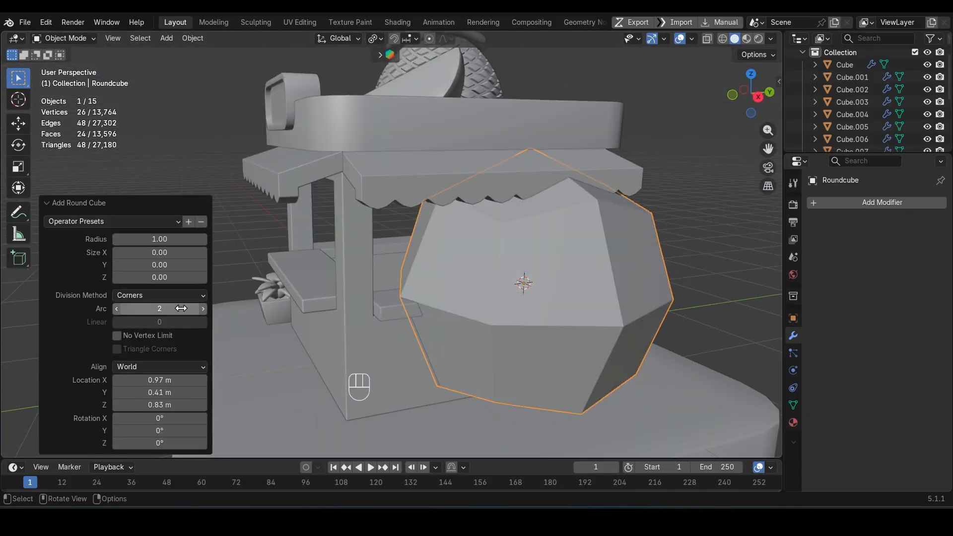
Step: Scale the round cube down to roughly the crate's width and raise it about 0.131 m along Z
{"action": "key", "text": "s"}
{"action": "left_click", "coordinate": [530, 296]}
{"action": "key", "text": "g"}
{"action": "key", "text": "z"}
{"action": "left_click", "coordinate": [526, 273]}
{"action": "key", "text": "KP_Decimal"}
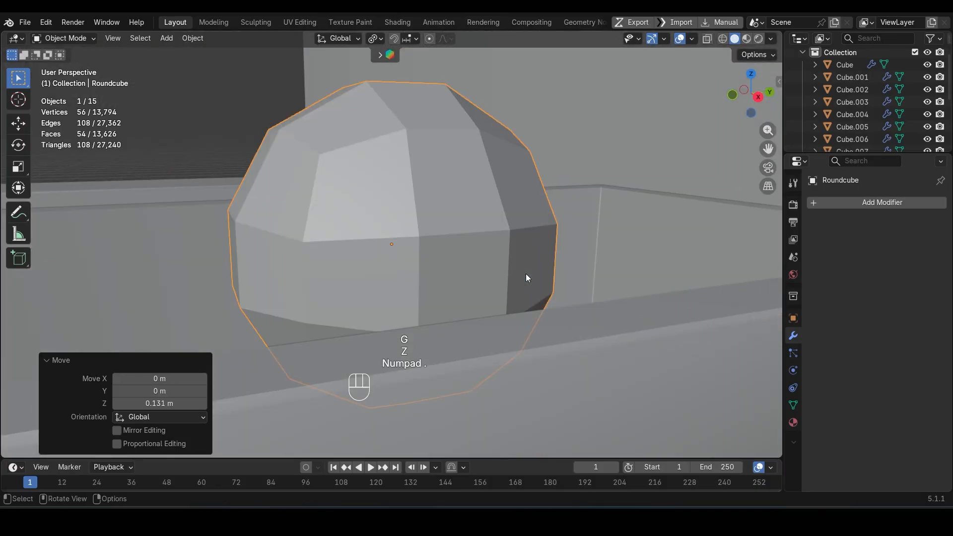
Step: Shrink the ball to fruit size so it fits inside the crate and shade it smooth
{"action": "scroll", "coordinate": [526, 273], "scroll_direction": "down", "scroll_amount": 4}
{"action": "key", "text": "s"}
{"action": "left_click", "coordinate": [389, 242]}
{"action": "right_click", "coordinate": [389, 242]}
{"action": "left_click", "coordinate": [390, 230]}
{"action": "scroll", "coordinate": [404, 285], "scroll_direction": "up", "scroll_amount": 3}
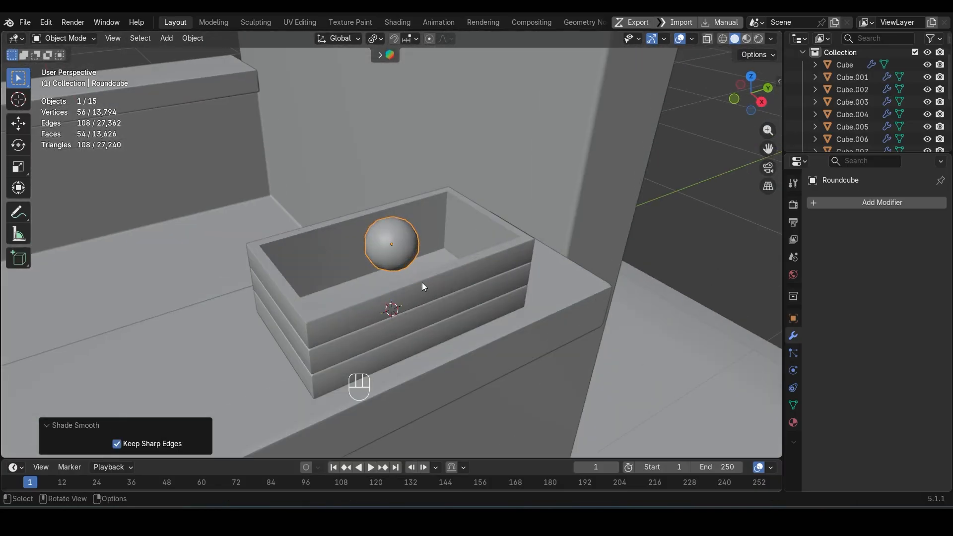
Step: Isolate the crate and ball in top view and duplicate the ball about -0.044 m along X and 0.129 m along Y
{"action": "left_click", "coordinate": [422, 282], "text": "shift"}
{"action": "key", "text": "KP_Divide"}
{"action": "key", "text": "KP_7"}
{"action": "left_click", "coordinate": [401, 249]}
{"action": "key", "text": "shift+d"}
{"action": "left_click", "coordinate": [388, 201]}
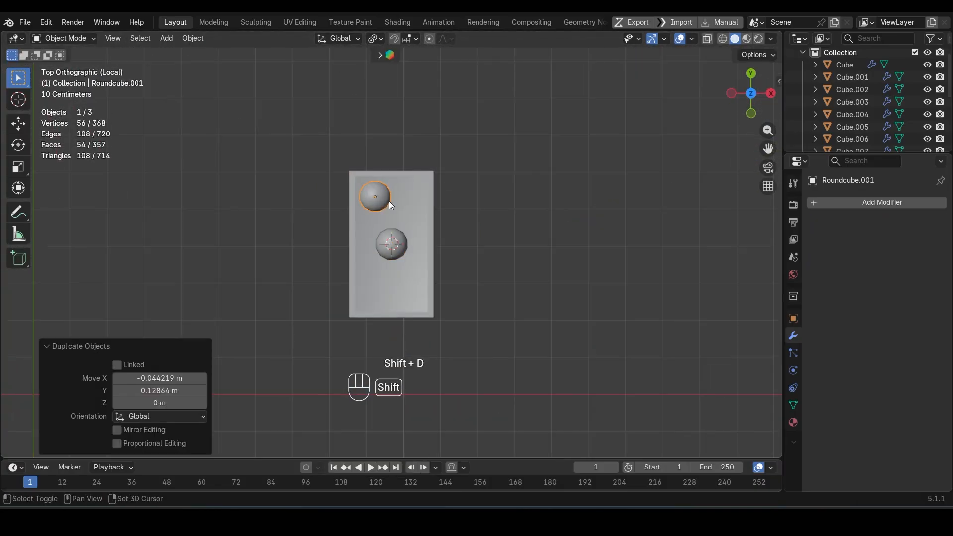
Step: Duplicate the corner ball diagonally beside itself and resize the new copy slightly
{"action": "key", "text": "shift+d"}
{"action": "left_click", "coordinate": [418, 214]}
{"action": "key", "text": "s"}
{"action": "left_click", "coordinate": [415, 214]}
Step: Duplicate the two upper balls into the crate's lower half and rotate the copies with the trackball rotation
{"action": "left_click", "coordinate": [392, 244], "text": "shift"}
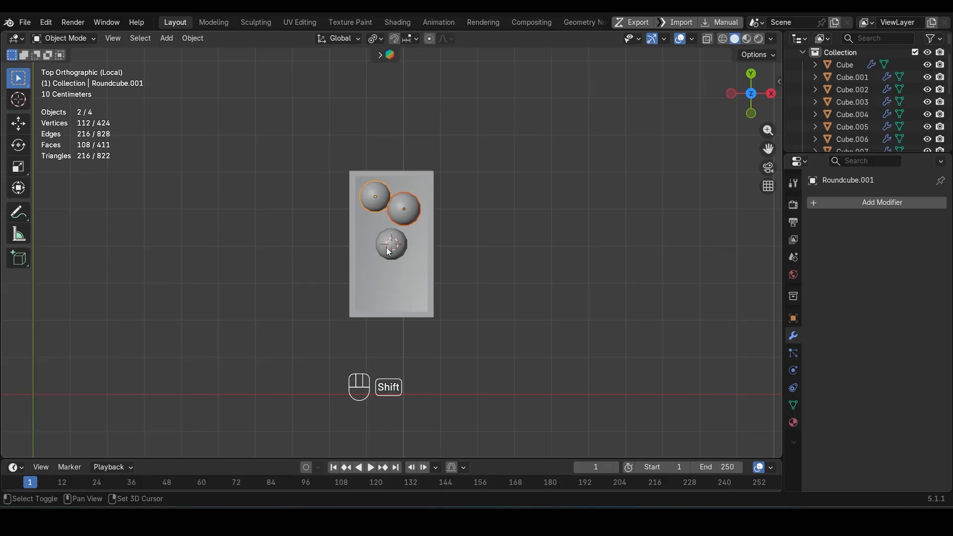
{"action": "key", "text": "shift+d"}
{"action": "left_click", "coordinate": [382, 311]}
{"action": "key", "text": "r"}
{"action": "key", "text": "r"}
{"action": "left_click", "coordinate": [407, 231]}
{"action": "left_click", "coordinate": [375, 38]}
{"action": "left_click", "coordinate": [400, 95]}
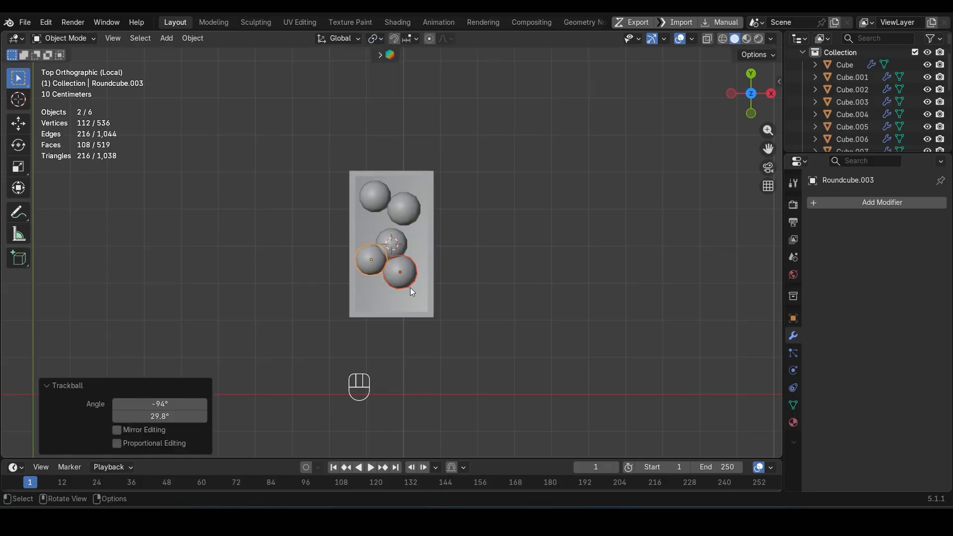
Step: Move the ball at the crate's centre slightly toward the upper pair of balls
{"action": "left_click", "coordinate": [402, 216]}
{"action": "left_click", "coordinate": [393, 238]}
{"action": "key", "text": "g"}
{"action": "left_click", "coordinate": [386, 226]}
Step: Select four of the balls and duplicate them to fill more of the crate
{"action": "left_click", "coordinate": [373, 267], "text": "shift"}
{"action": "left_click", "coordinate": [405, 206], "text": "shift"}
{"action": "key", "text": "shift+d"}
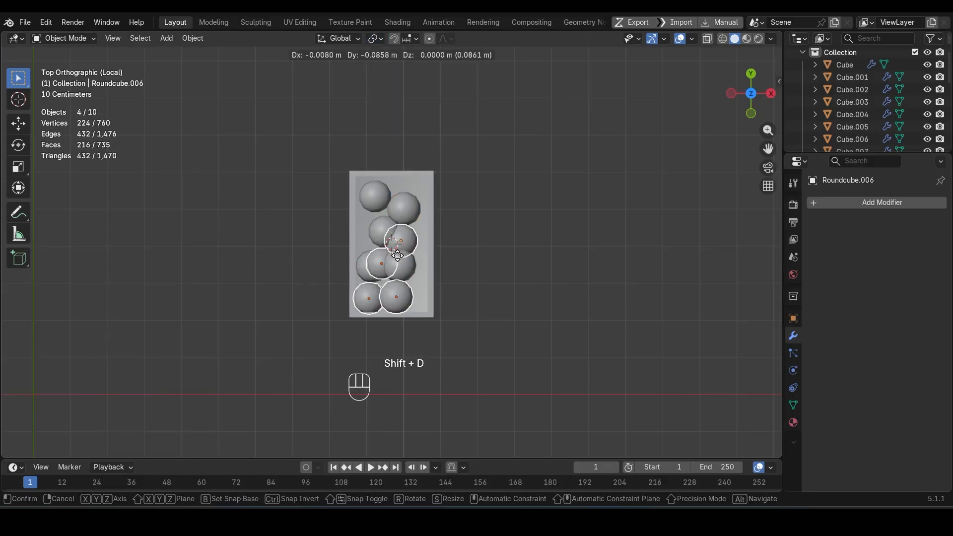
{"action": "left_click", "coordinate": [429, 276]}
{"action": "scroll", "coordinate": [431, 278], "scroll_direction": "up", "scroll_amount": 5}
Step: Move the overlapping ball from the middle of the crate into the gap at the crate's upper-right corner
{"action": "middle_click_drag", "start_coordinate": [429, 276], "coordinate": [489, 278]}
{"action": "left_click", "coordinate": [356, 241]}
{"action": "key", "text": "KP_7"}
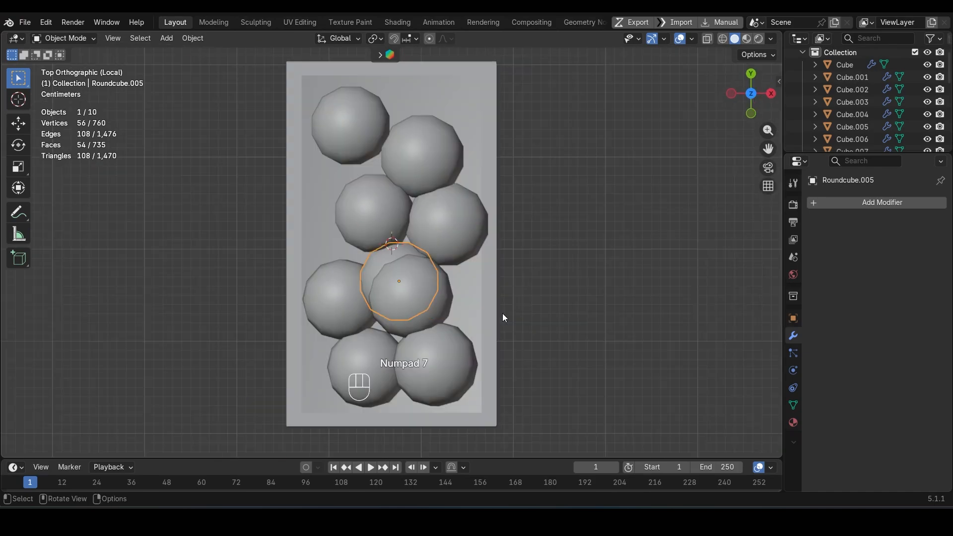
{"action": "key", "text": "g"}
{"action": "left_click", "coordinate": [539, 149]}
{"action": "middle_click_drag", "start_coordinate": [539, 149], "coordinate": [442, 64]}
{"action": "key", "text": "g"}
{"action": "left_click", "coordinate": [501, 287]}
Step: Lower the protruding ball at the crate's near end along Z so it settles into the crate
{"action": "middle_click_drag", "start_coordinate": [502, 282], "coordinate": [601, 263]}
{"action": "left_click", "coordinate": [410, 265]}
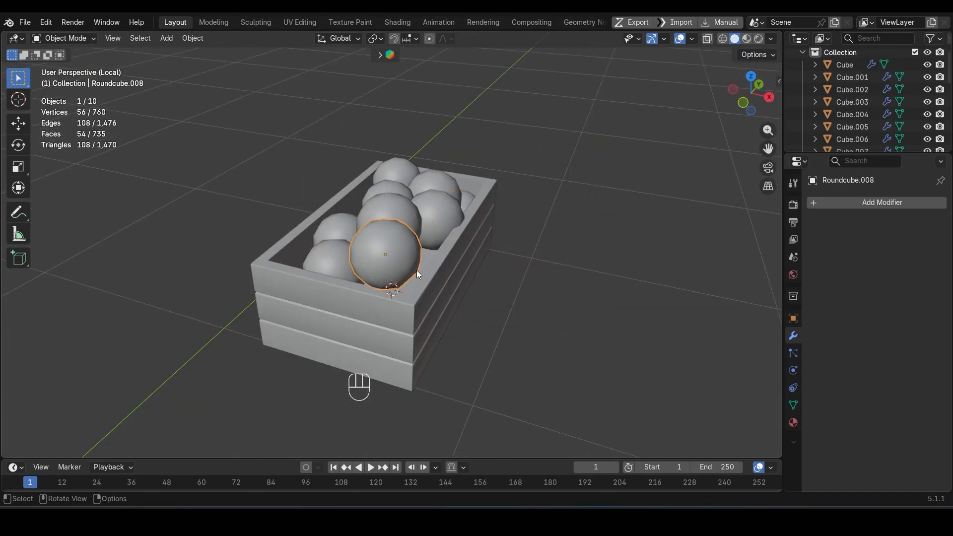
{"action": "key", "text": "g"}
{"action": "key", "text": "z"}
{"action": "left_click", "coordinate": [416, 297]}
Step: Duplicate a ball about 0.007 m along X, -0.074 m along Y and -0.059 m along Z, and adjust it into the remaining gap
{"action": "middle_click_drag", "start_coordinate": [414, 227], "coordinate": [337, 221]}
{"action": "left_click", "coordinate": [424, 247]}
{"action": "key", "text": "shift+d"}
{"action": "left_click", "coordinate": [379, 293]}
{"action": "middle_click_drag", "start_coordinate": [379, 292], "coordinate": [516, 328]}
{"action": "key", "text": "g"}
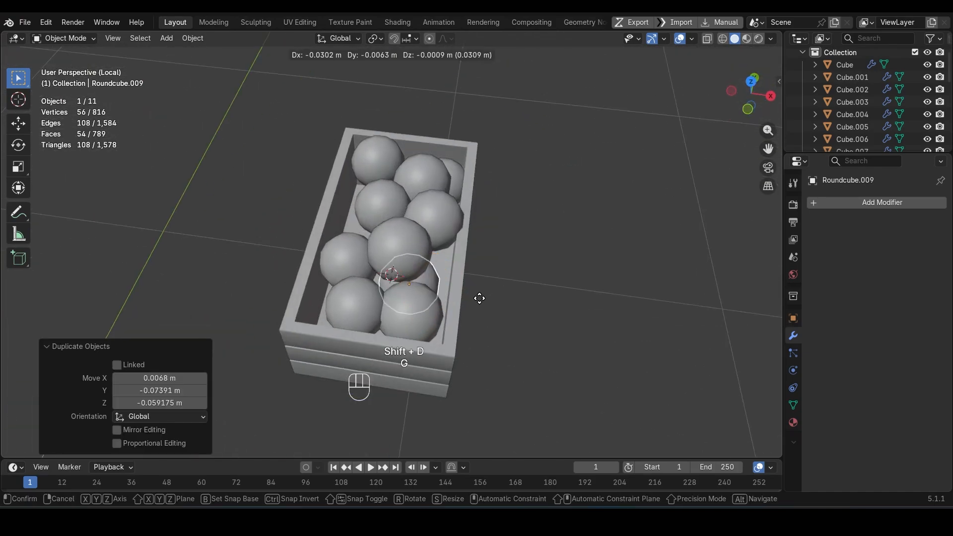
{"action": "left_click", "coordinate": [474, 297]}
Step: Save the file and leave the isolated view to show the whole kiosk
{"action": "middle_click_drag", "start_coordinate": [447, 291], "coordinate": [543, 184]}
{"action": "key", "text": "ctrl+s"}
{"action": "key", "text": "KP_Divide"}
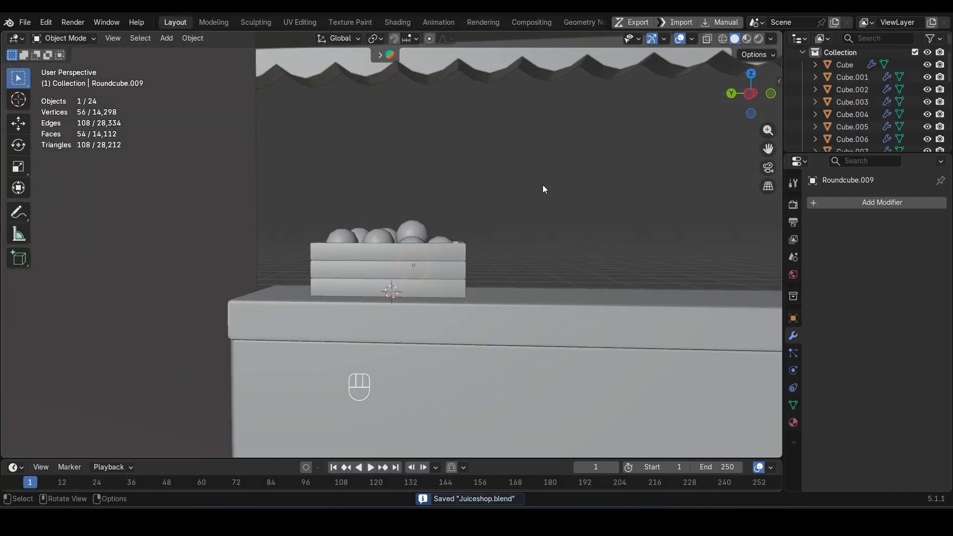
Step: Convert the crate and all its balls to mesh and join them into a single object with the crate active
{"action": "left_click_drag", "start_coordinate": [310, 195], "coordinate": [504, 268]}
{"action": "middle_click_drag", "start_coordinate": [504, 268], "coordinate": [314, 261]}
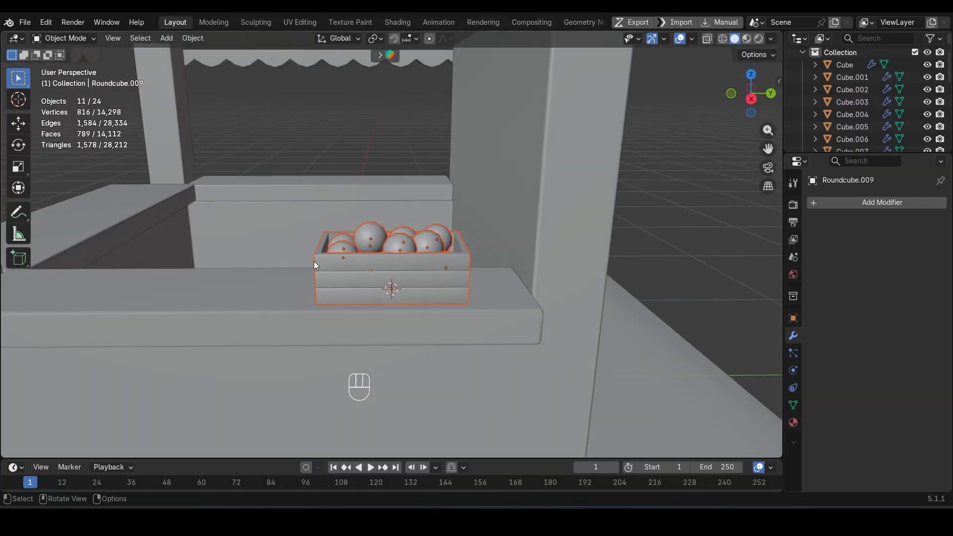
{"action": "key", "text": "g"}
{"action": "key", "text": "Escape"}
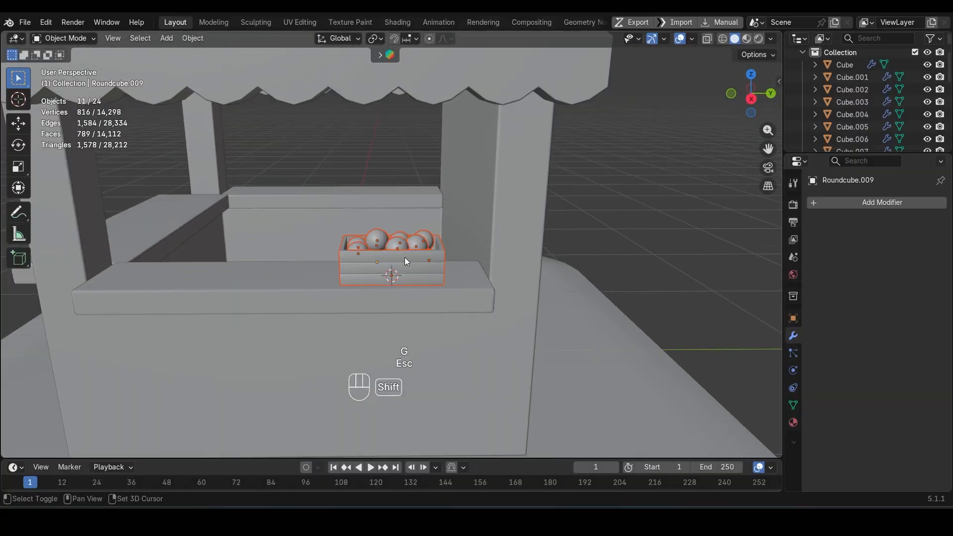
{"action": "left_click", "coordinate": [404, 258], "text": "ctrl"}
{"action": "key", "text": "ctrl+j"}
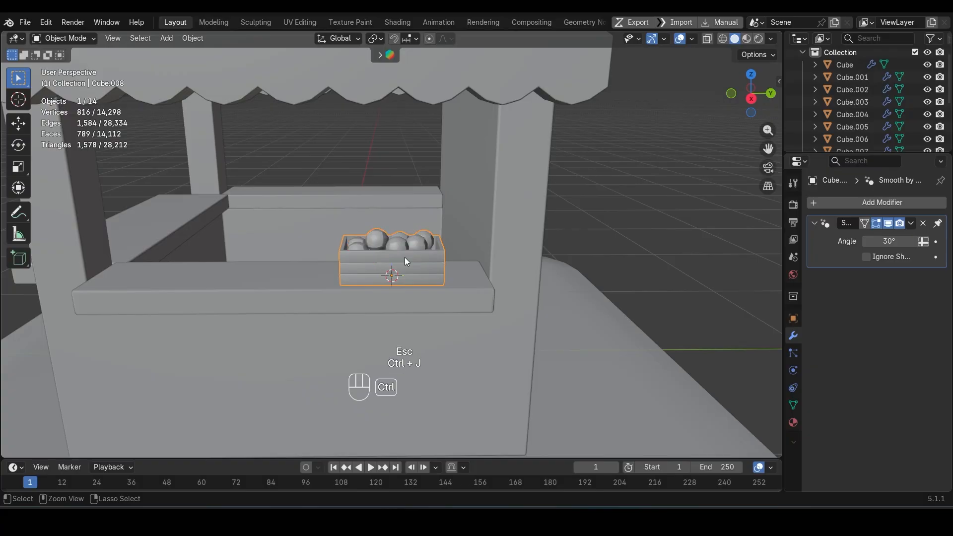
{"action": "key", "text": "ctrl+z"}
{"action": "right_click", "coordinate": [645, 220]}
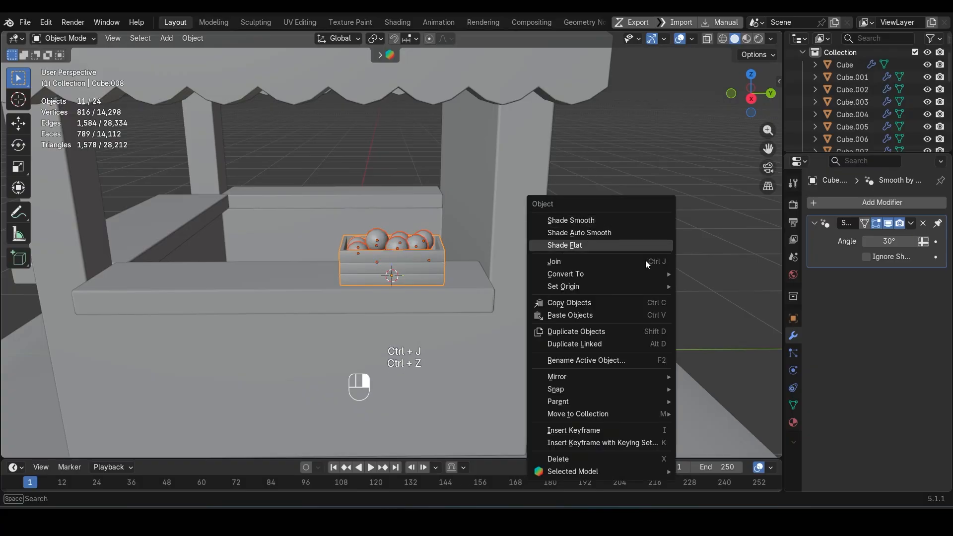
{"action": "mouse_move", "coordinate": [655, 274]}
{"action": "left_click", "coordinate": [692, 276]}
{"action": "key", "text": "ctrl+j"}
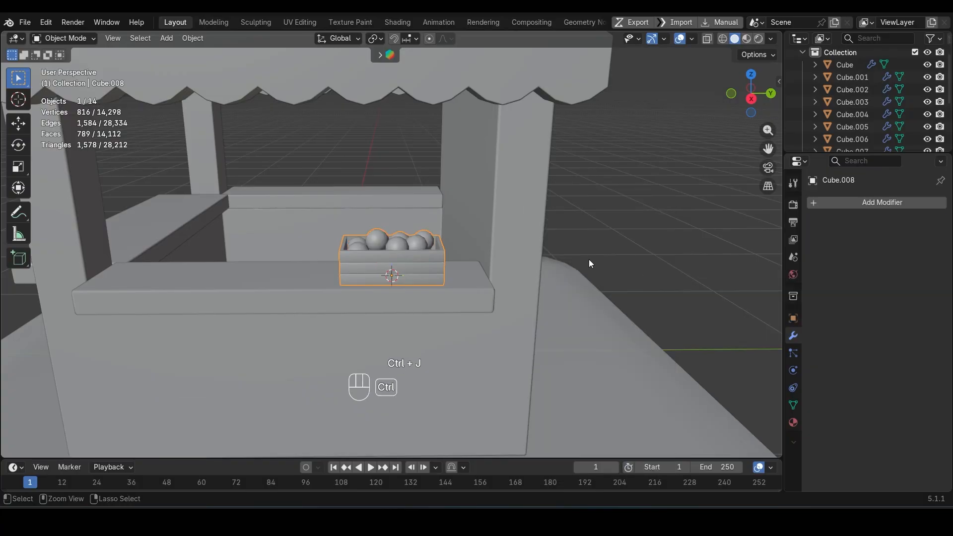
Step: Scale the kiosk's base platform to about 0.824 in X and Y, keeping Z locked
{"action": "scroll", "coordinate": [588, 259], "scroll_direction": "down", "scroll_amount": 6}
{"action": "middle_click_drag", "start_coordinate": [550, 242], "coordinate": [478, 256]}
{"action": "left_click", "coordinate": [439, 345]}
{"action": "key", "text": "Tab"}
{"action": "key", "text": "Tab"}
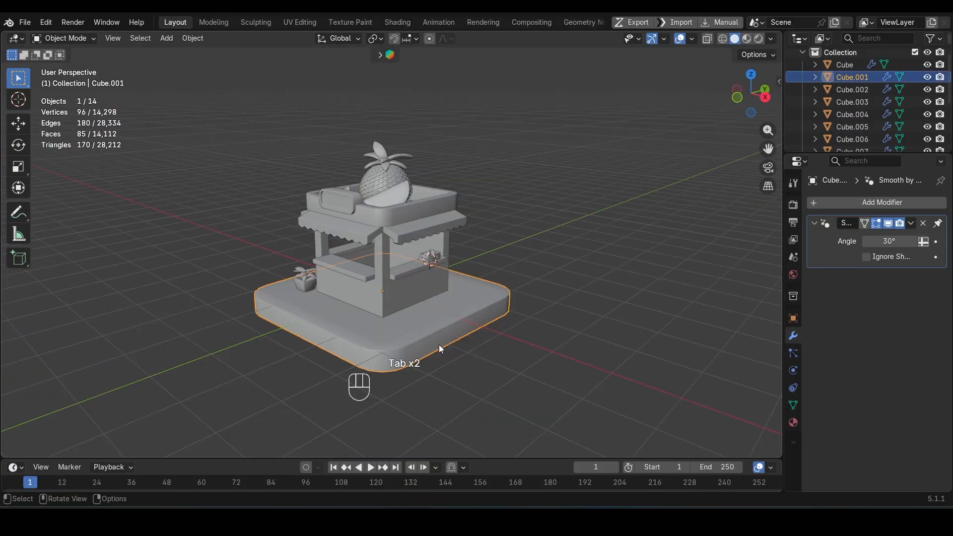
{"action": "key", "text": "s"}
{"action": "key", "text": "shift+z"}
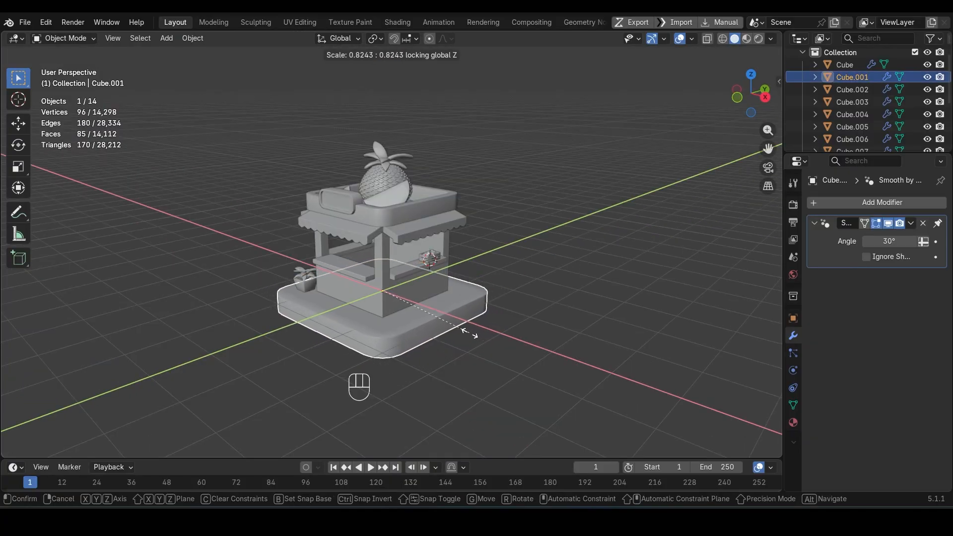
{"action": "left_click", "coordinate": [469, 334]}
Step: Apply the scale transform of the base platform
{"action": "scroll", "coordinate": [433, 332], "scroll_direction": "up", "scroll_amount": 3}
{"action": "key", "text": "ctrl+a"}
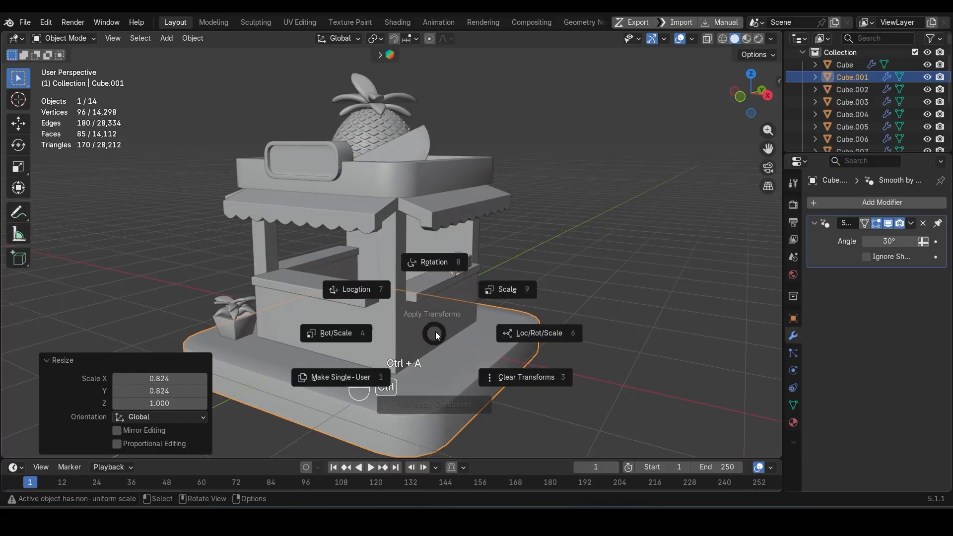
{"action": "left_click", "coordinate": [484, 295]}
{"action": "middle_click_drag", "start_coordinate": [484, 295], "coordinate": [445, 365]}
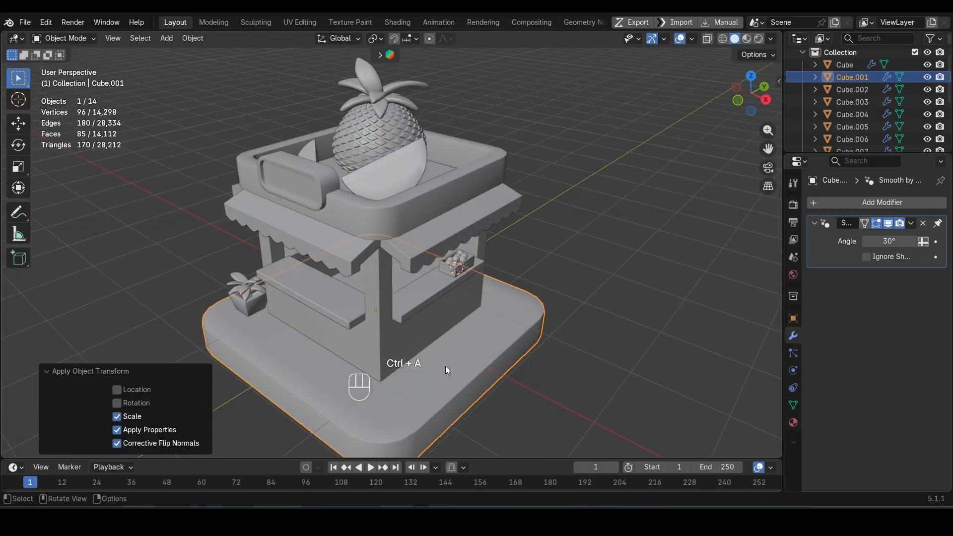
Step: Apply Shade Auto Smooth to the base platform and adjust its smoothing angle
{"action": "right_click", "coordinate": [418, 266]}
{"action": "left_click", "coordinate": [418, 267]}
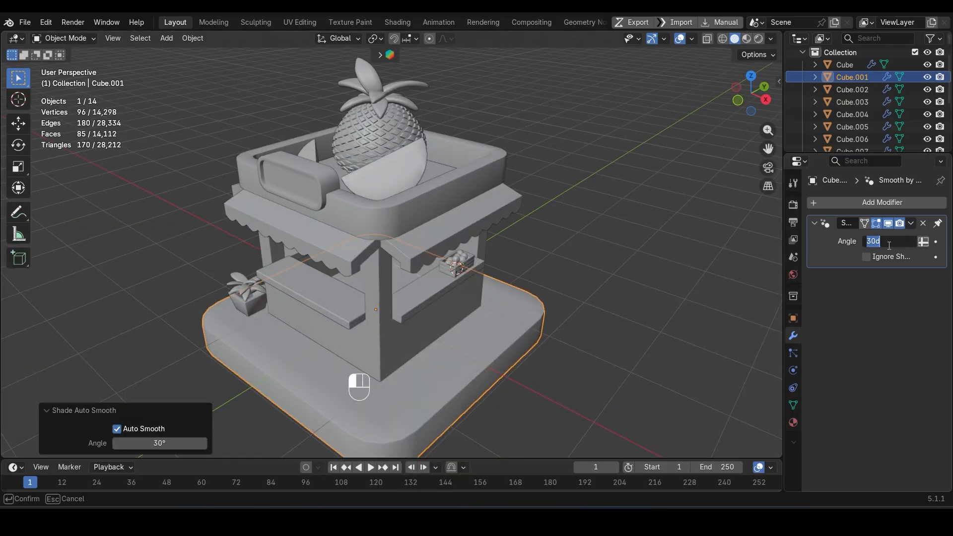
{"action": "key", "text": "Return"}
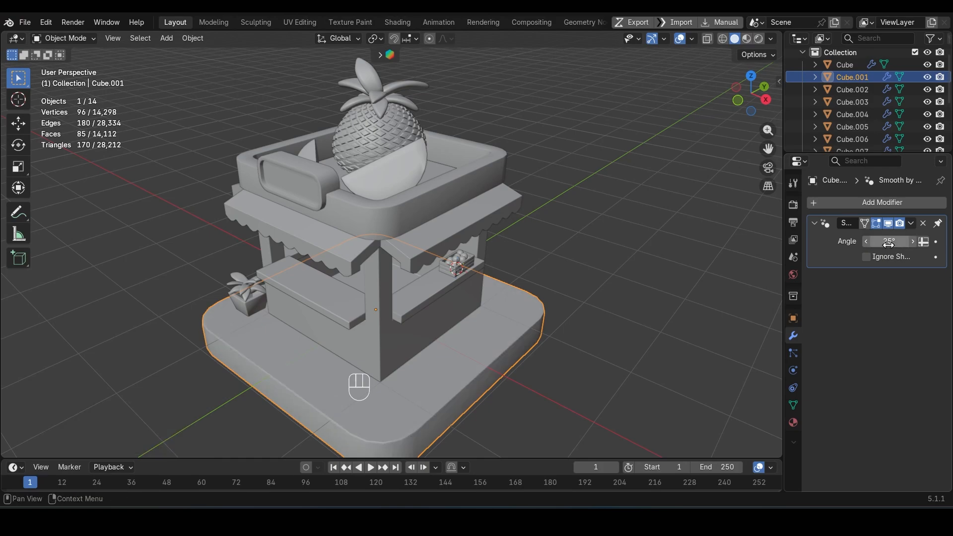
Step: Apply Shade Auto Smooth to the potted plant and set its smoothing angle to 45°
{"action": "middle_click_drag", "start_coordinate": [382, 295], "coordinate": [430, 298], "text": "shift"}
{"action": "middle_click_drag", "start_coordinate": [296, 284], "coordinate": [350, 286]}
{"action": "left_click", "coordinate": [208, 311]}
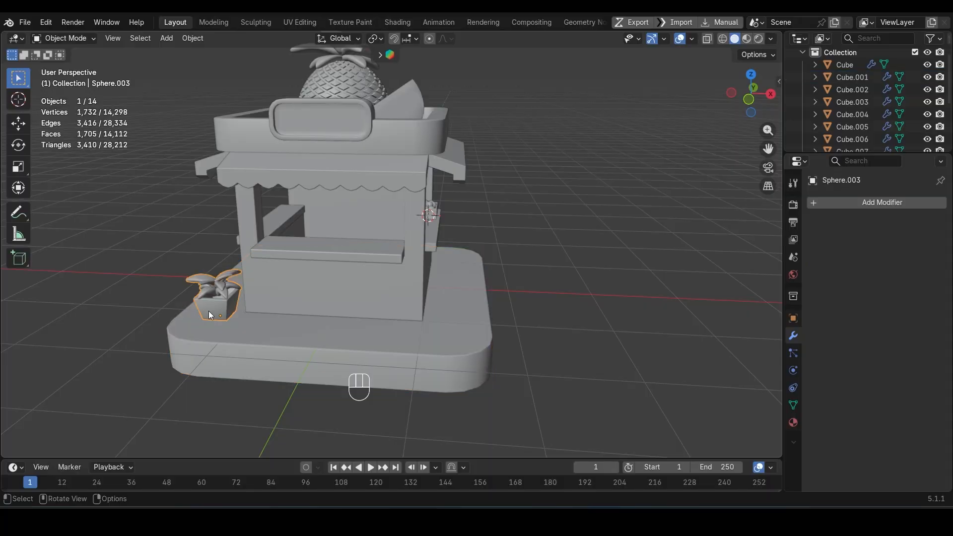
{"action": "right_click", "coordinate": [209, 310]}
{"action": "left_click", "coordinate": [199, 266]}
{"action": "scroll", "coordinate": [252, 329], "scroll_direction": "up", "scroll_amount": 4}
{"action": "middle_click_drag", "start_coordinate": [252, 328], "coordinate": [434, 277], "text": "shift"}
{"action": "middle_click_drag", "start_coordinate": [180, 331], "coordinate": [340, 317]}
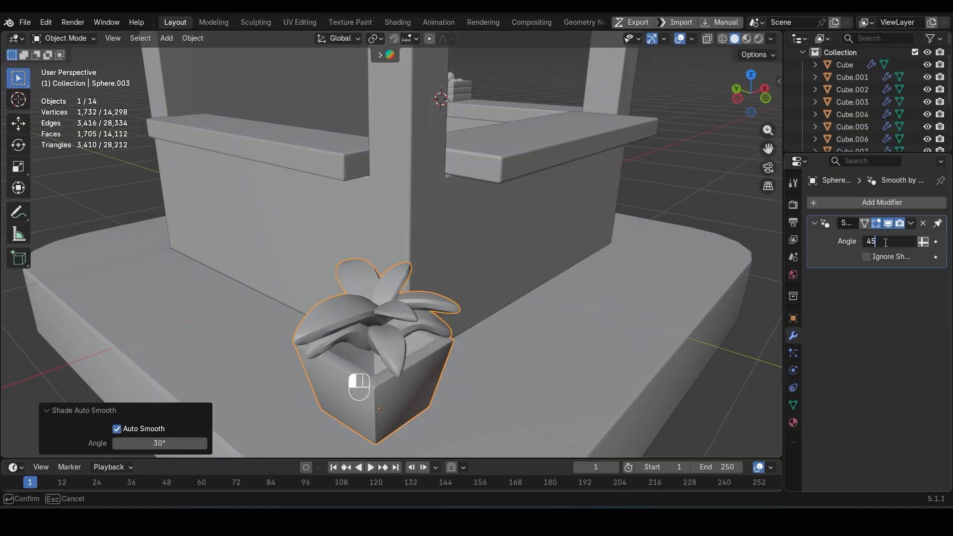
{"action": "key", "text": "Return"}
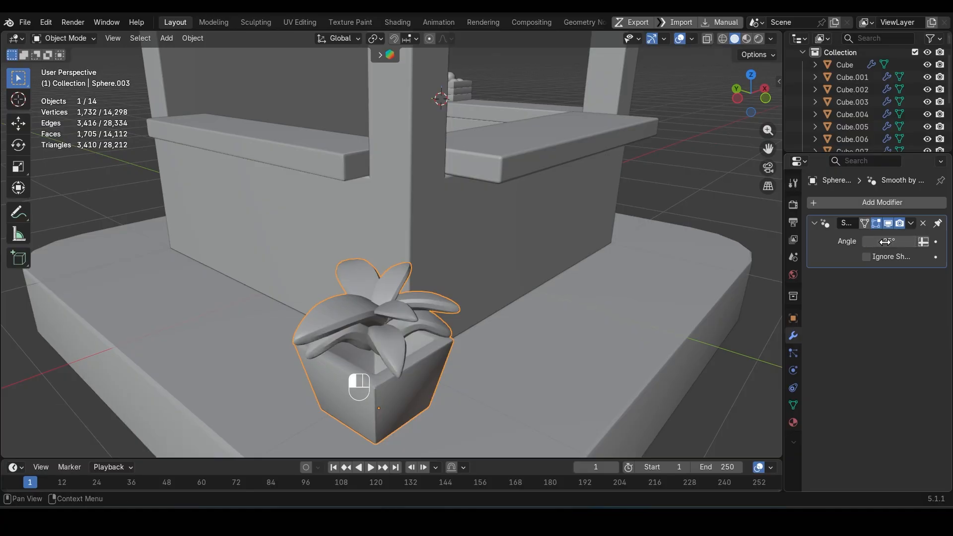
Step: Set the potted plant's smoothing angle to 20° and save the file
{"action": "middle_click_drag", "start_coordinate": [620, 347], "coordinate": [517, 302]}
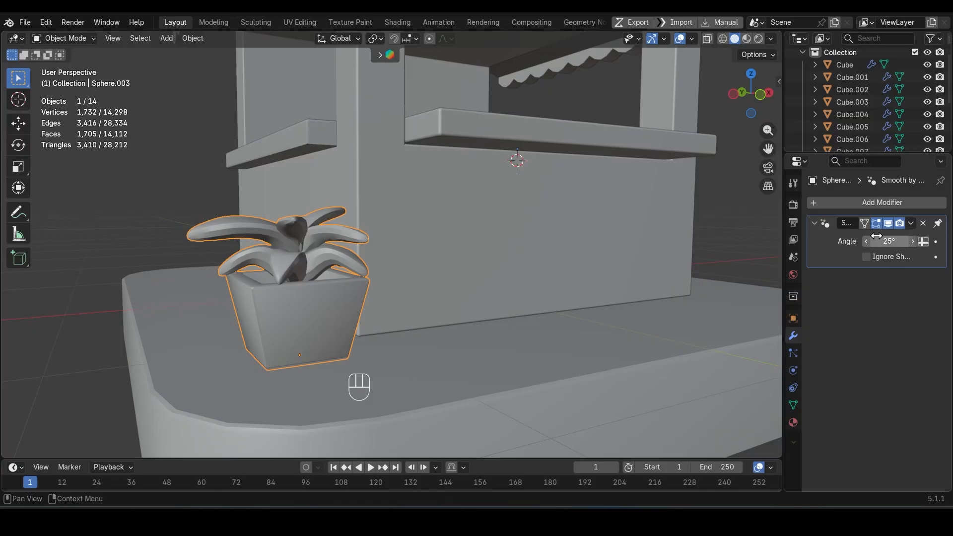
{"action": "key", "text": "Return"}
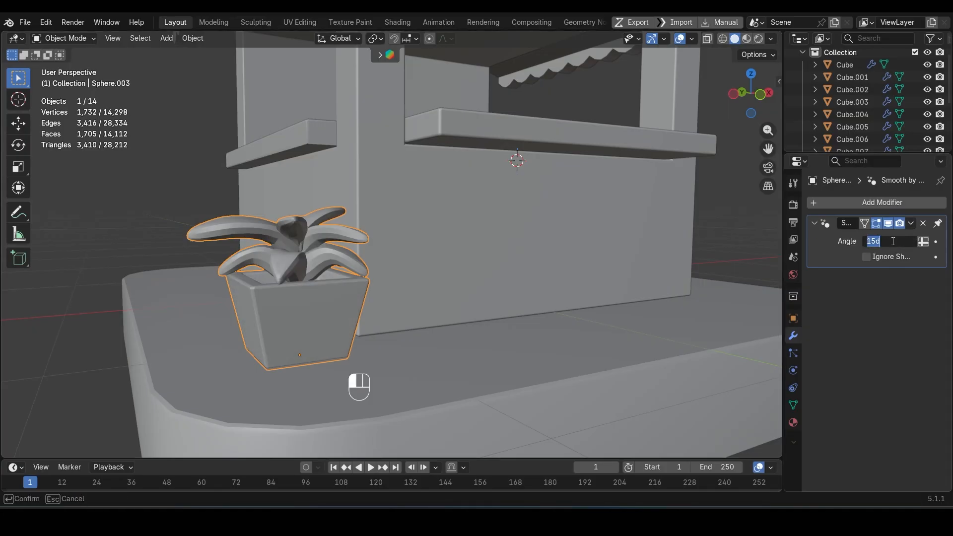
{"action": "middle_click_drag", "start_coordinate": [498, 288], "coordinate": [373, 217]}
{"action": "key", "text": "ctrl+s"}
Step: In edge editing of the potted plant, select the lengthwise centre edge loops on the upper leaves
{"action": "middle_click_drag", "start_coordinate": [311, 239], "coordinate": [374, 246], "text": "shift"}
{"action": "scroll", "coordinate": [374, 246], "scroll_direction": "up", "scroll_amount": 2}
{"action": "key", "text": "Tab"}
{"action": "scroll", "coordinate": [381, 298], "scroll_direction": "up", "scroll_amount": 2}
{"action": "middle_click_drag", "start_coordinate": [318, 279], "coordinate": [346, 255]}
{"action": "key", "text": "2"}
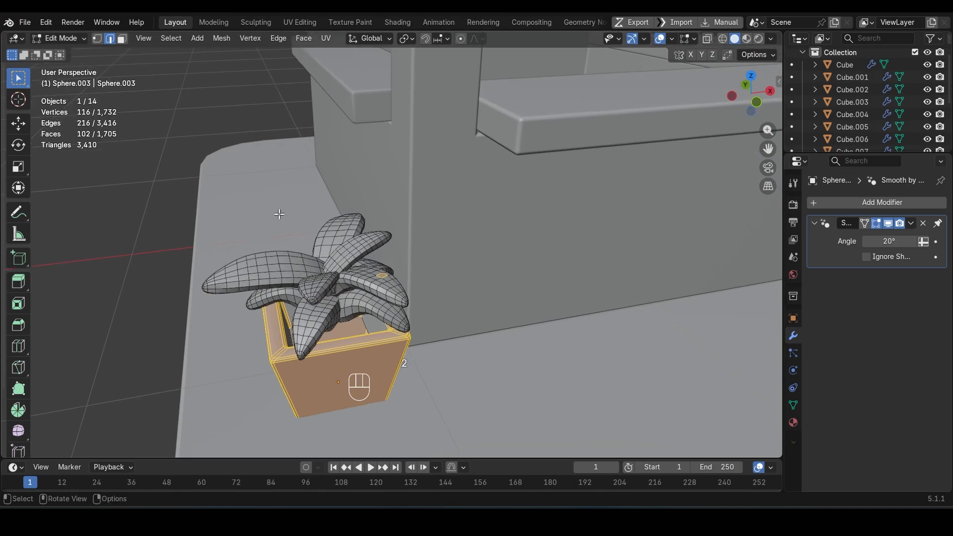
{"action": "left_click", "coordinate": [275, 264], "text": "alt"}
{"action": "middle_click_drag", "start_coordinate": [275, 264], "coordinate": [422, 317]}
{"action": "key", "text": "ctrl+z"}
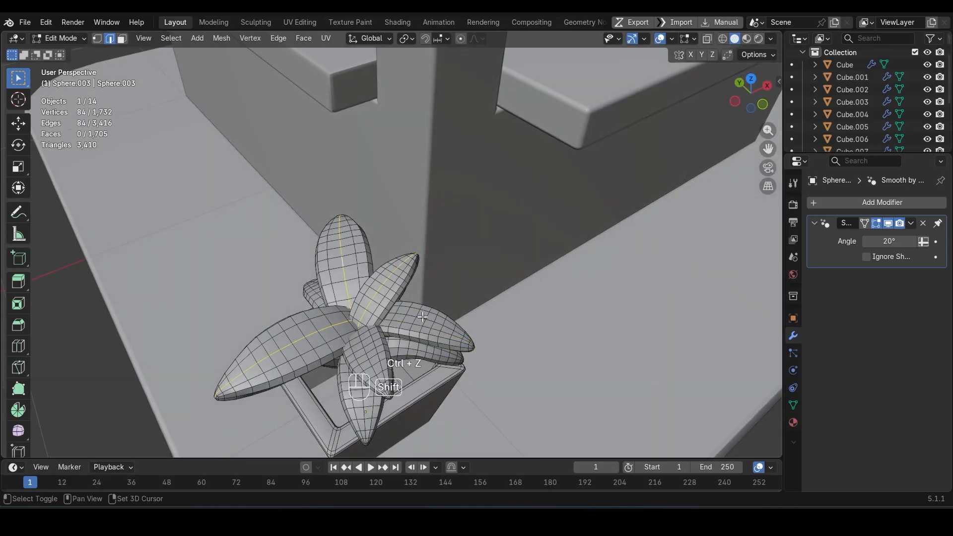
{"action": "left_click", "coordinate": [425, 316], "text": "alt+shift"}
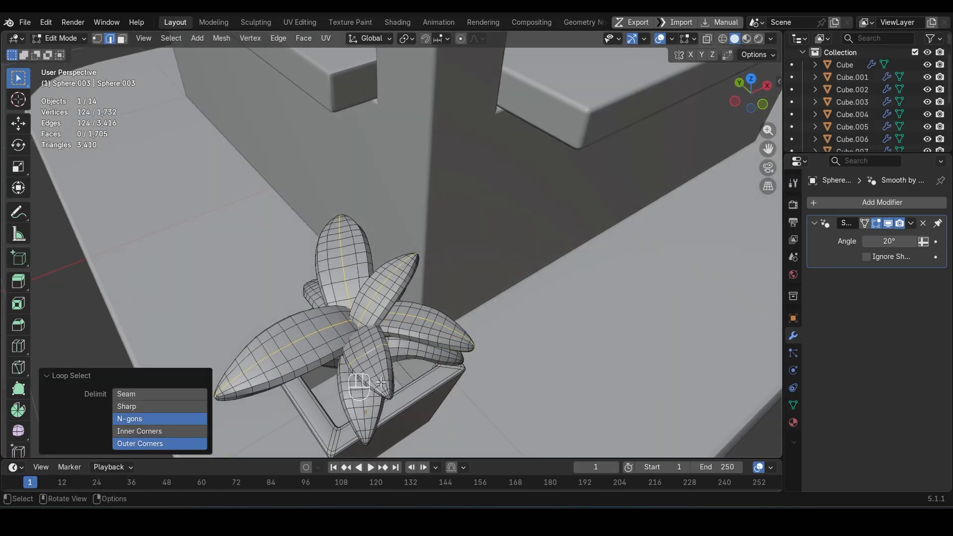
{"action": "key", "text": "z"}
{"action": "key", "text": "Escape"}
{"action": "key", "text": "ctrl+z"}
Step: Add the centre edge loops of the remaining leaves to the selection
{"action": "middle_click_drag", "start_coordinate": [381, 383], "coordinate": [384, 245], "text": "shift"}
{"action": "scroll", "coordinate": [385, 246], "scroll_direction": "up", "scroll_amount": 4}
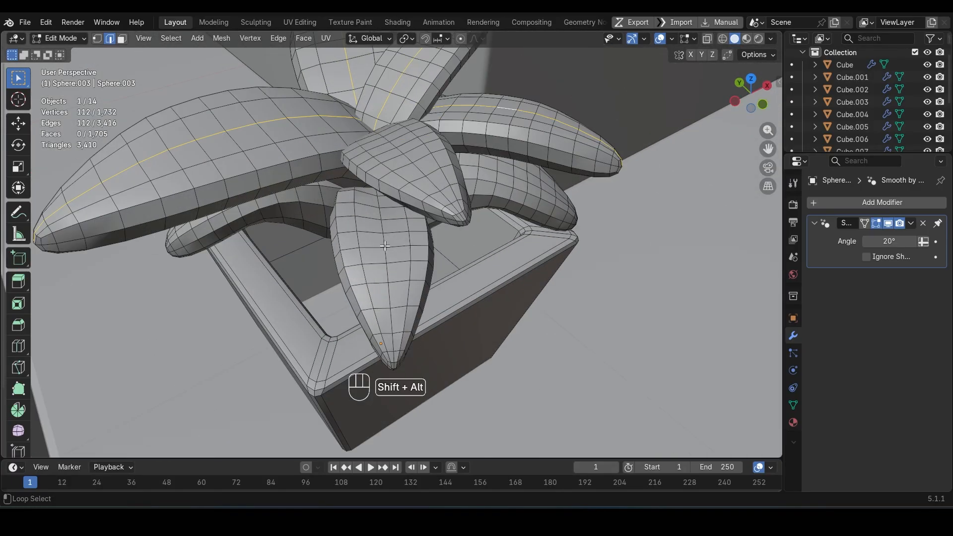
{"action": "left_click", "coordinate": [385, 246], "text": "alt+shift"}
{"action": "left_click", "coordinate": [505, 167], "text": "alt+shift"}
{"action": "middle_click_drag", "start_coordinate": [504, 168], "coordinate": [586, 149]}
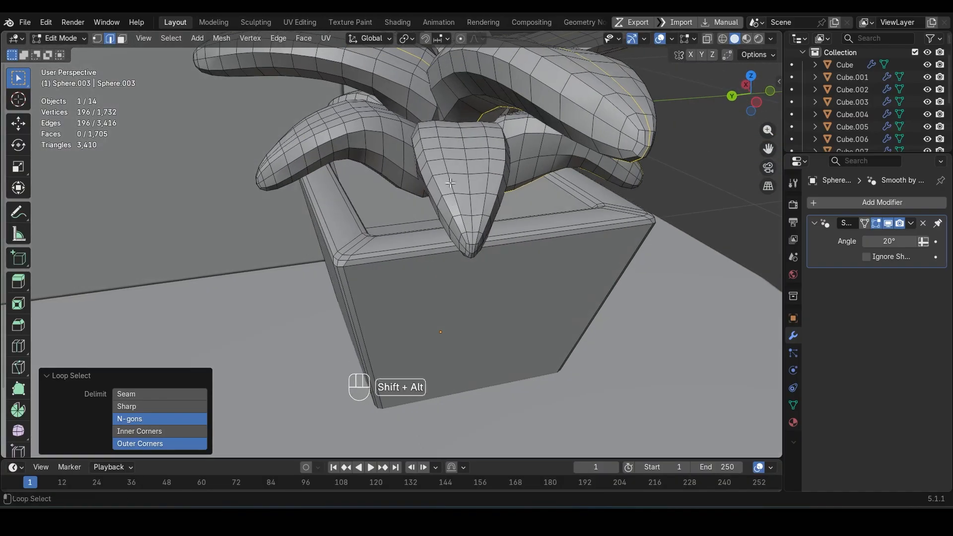
{"action": "middle_click_drag", "start_coordinate": [305, 137], "coordinate": [524, 282]}
{"action": "left_click", "coordinate": [444, 196], "text": "alt+shift"}
{"action": "left_click", "coordinate": [320, 194], "text": "alt+shift"}
{"action": "key", "text": "s"}
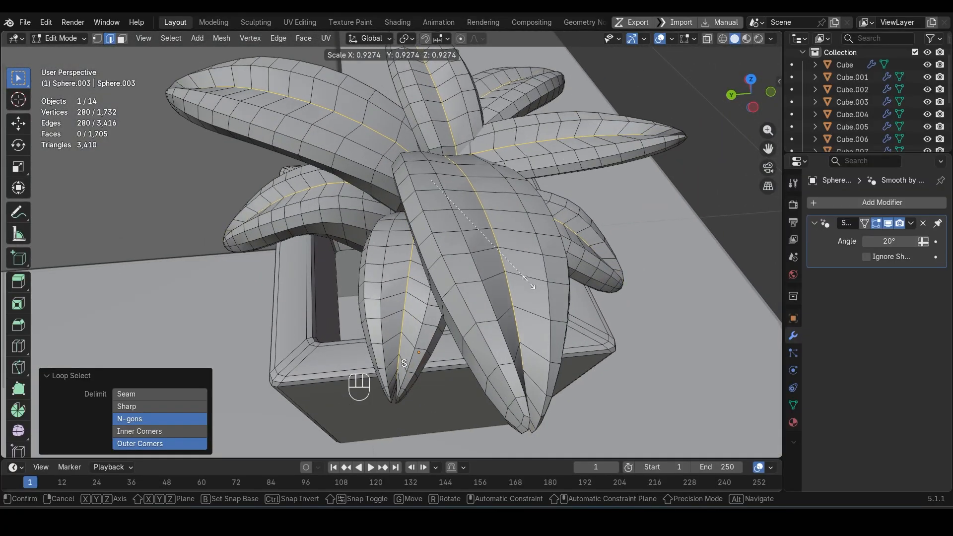
{"action": "key", "text": "Escape"}
{"action": "key", "text": "s"}
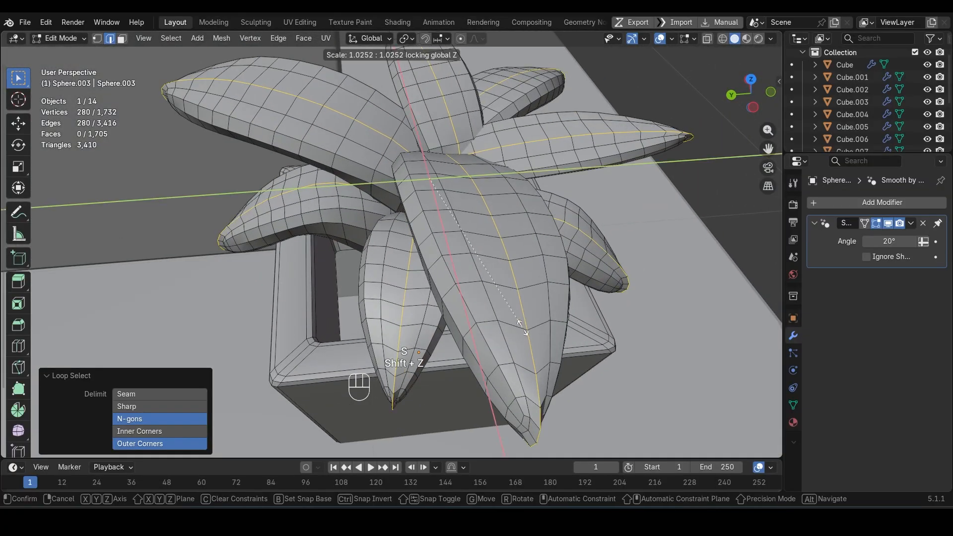
{"action": "key", "text": "Escape"}
Step: Shrink the selected leaf edge loops inward by about 0.023 m to crease the leaves and save the file
{"action": "key", "text": "alt+s"}
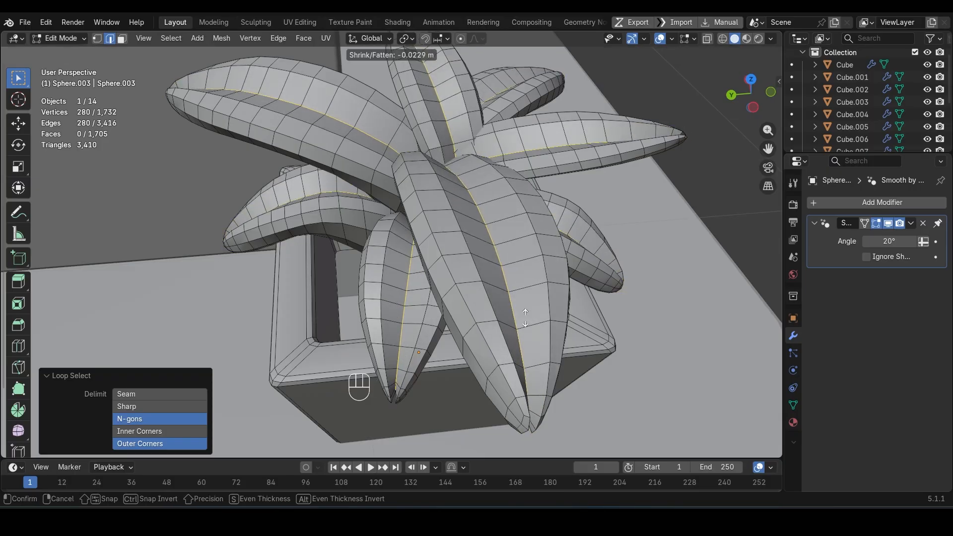
{"action": "left_click", "coordinate": [525, 319]}
{"action": "key", "text": "Tab"}
{"action": "scroll", "coordinate": [526, 318], "scroll_direction": "down", "scroll_amount": 5}
{"action": "middle_click_drag", "start_coordinate": [526, 318], "coordinate": [436, 313]}
{"action": "middle_click_drag", "start_coordinate": [437, 313], "coordinate": [368, 299], "text": "shift"}
{"action": "scroll", "coordinate": [513, 264], "scroll_direction": "down", "scroll_amount": 3}
{"action": "key", "text": "ctrl+s"}
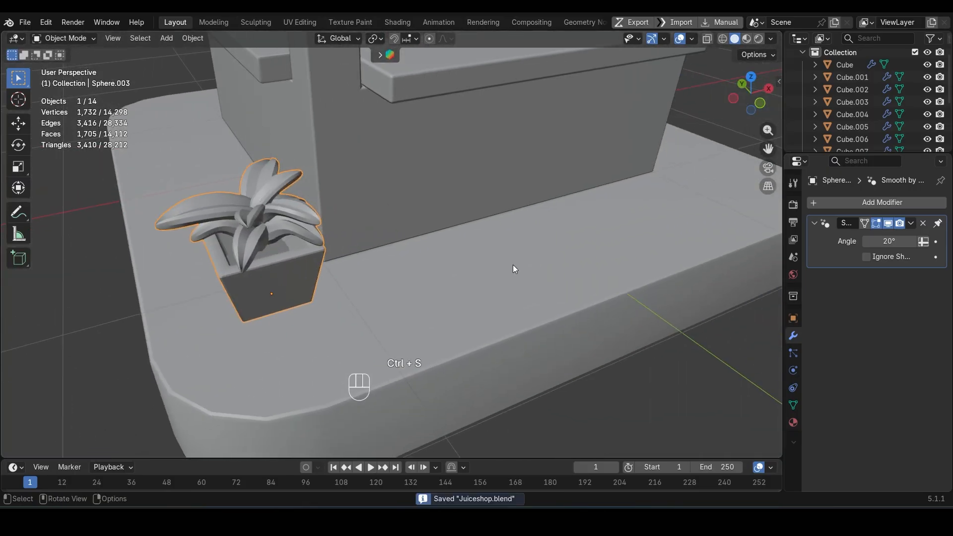
{"action": "middle_click_drag", "start_coordinate": [513, 264], "coordinate": [472, 259]}
{"action": "scroll", "coordinate": [447, 261], "scroll_direction": "up", "scroll_amount": 5}
{"action": "left_click", "coordinate": [214, 231]}
{"action": "key", "text": "s"}
{"action": "key", "text": "z"}
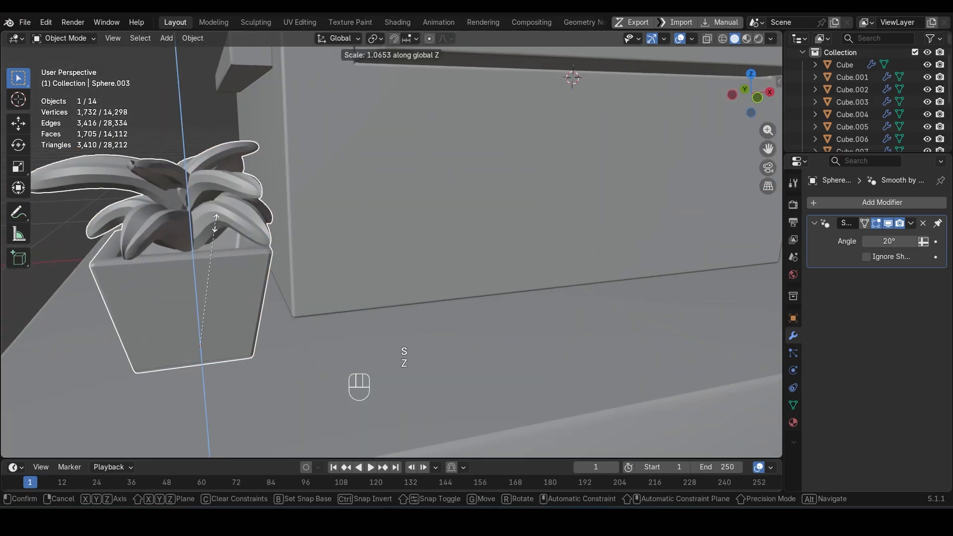
{"action": "key", "text": "Escape"}
Step: Select the plant's leaves, scale them by about 1.227 along Z and widen them slightly in the horizontal plane
{"action": "key", "text": "Tab"}
{"action": "key", "text": "ctrl+l"}
{"action": "key", "text": "3"}
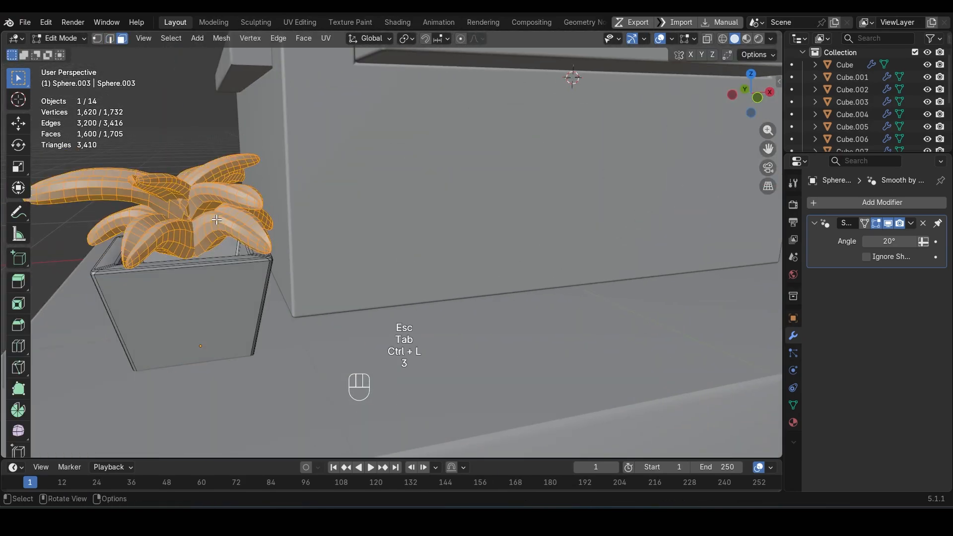
{"action": "key", "text": "s"}
{"action": "key", "text": "z"}
{"action": "left_click", "coordinate": [215, 182]}
{"action": "key", "text": "s"}
{"action": "key", "text": "shift+z"}
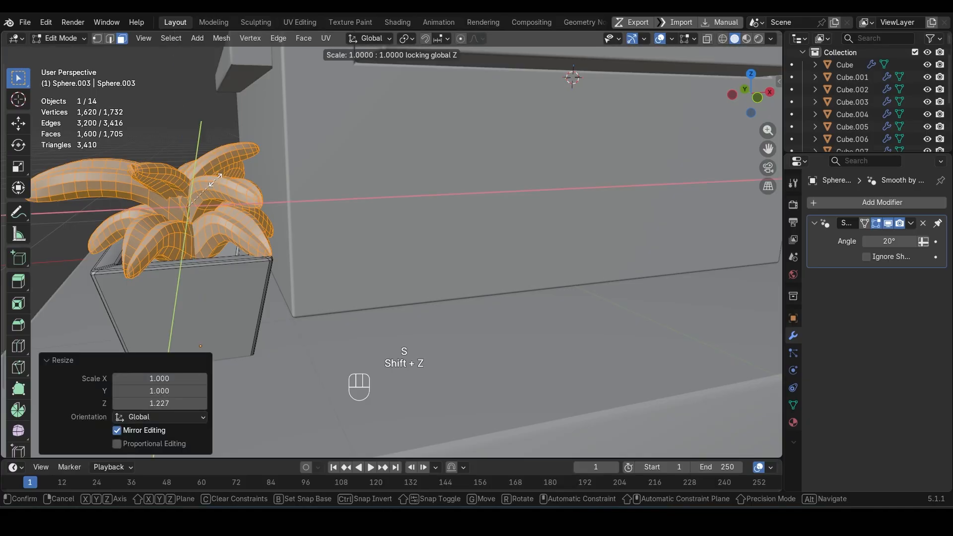
{"action": "left_click", "coordinate": [231, 183]}
{"action": "key", "text": "Tab"}
{"action": "scroll", "coordinate": [212, 281], "scroll_direction": "down", "scroll_amount": 5}
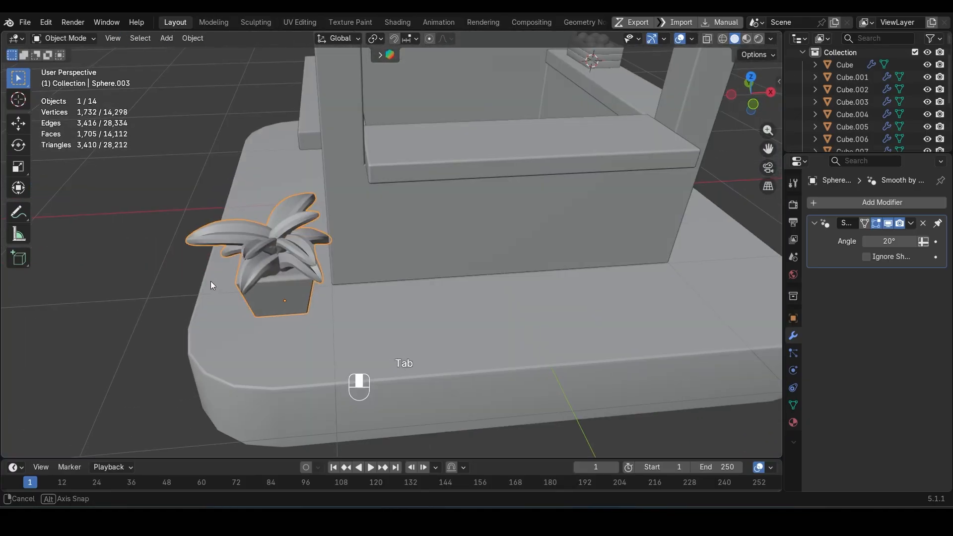
Step: Move the potted plant along X beside the kiosk wall and apply its transform
{"action": "key", "text": "g"}
{"action": "key", "text": "x"}
{"action": "left_click", "coordinate": [287, 281]}
{"action": "scroll", "coordinate": [287, 281], "scroll_direction": "down", "scroll_amount": 5}
{"action": "middle_click_drag", "start_coordinate": [287, 281], "coordinate": [288, 219]}
{"action": "key", "text": "ctrl+a"}
{"action": "left_click", "coordinate": [273, 298]}
{"action": "left_click", "coordinate": [274, 284]}
{"action": "middle_click_drag", "start_coordinate": [288, 219], "coordinate": [298, 308], "text": "shift"}
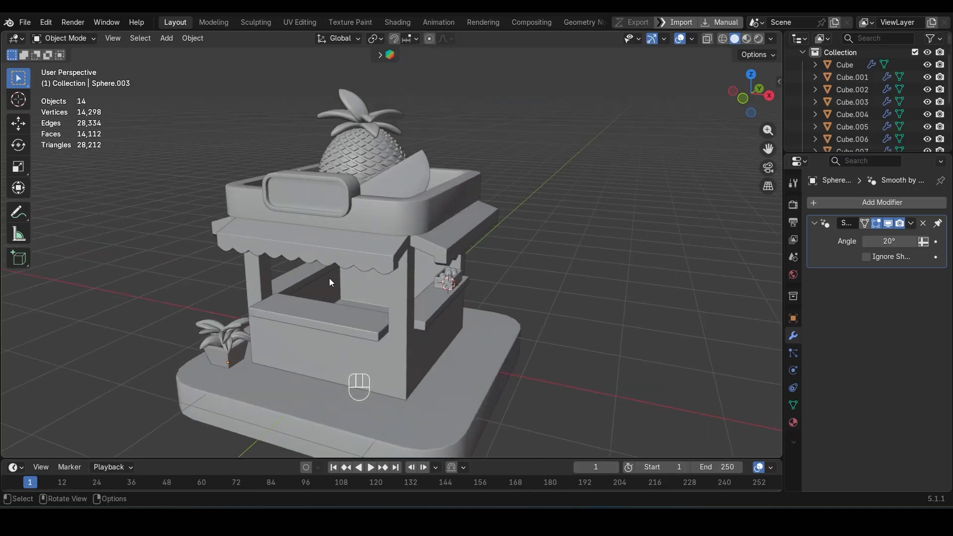
Step: Tilt the plant's leaves inside the pot with a trackball rotation
{"action": "middle_click_drag", "start_coordinate": [329, 278], "coordinate": [370, 283]}
{"action": "key", "text": "Tab"}
{"action": "key", "text": "r"}
{"action": "key", "text": "r"}
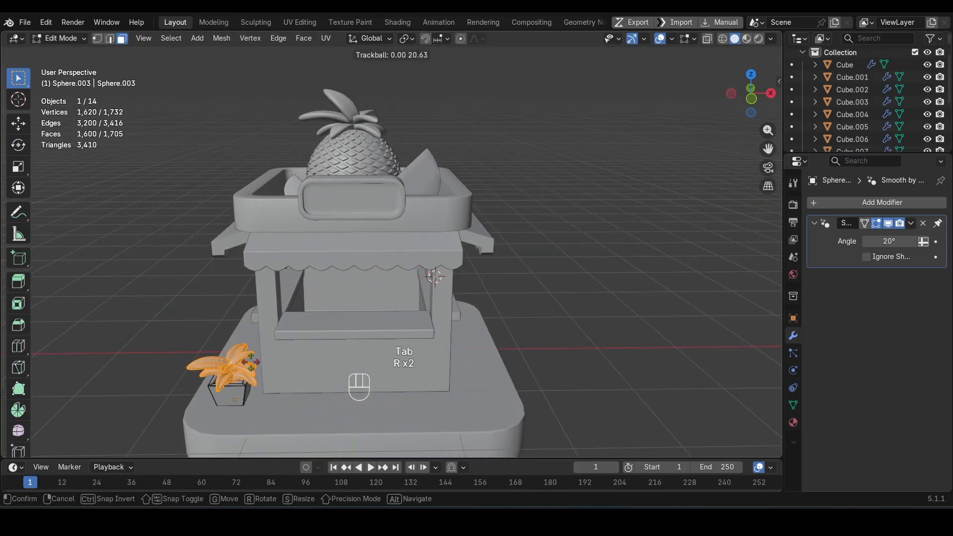
{"action": "key", "text": "Return"}
{"action": "key", "text": "Tab"}
{"action": "scroll", "coordinate": [244, 362], "scroll_direction": "down", "scroll_amount": 2}
Step: Add a cylinder with 10 vertices and cap fill type Nothing, and move its origin to its lowest point
{"action": "middle_click_drag", "start_coordinate": [245, 362], "coordinate": [556, 303]}
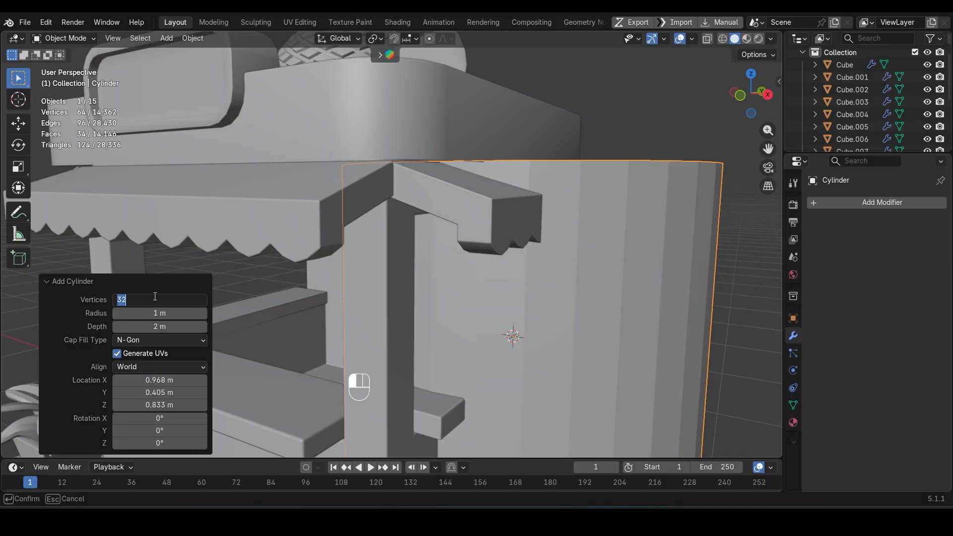
{"action": "type", "text": "8"}
{"action": "key", "text": "Return"}
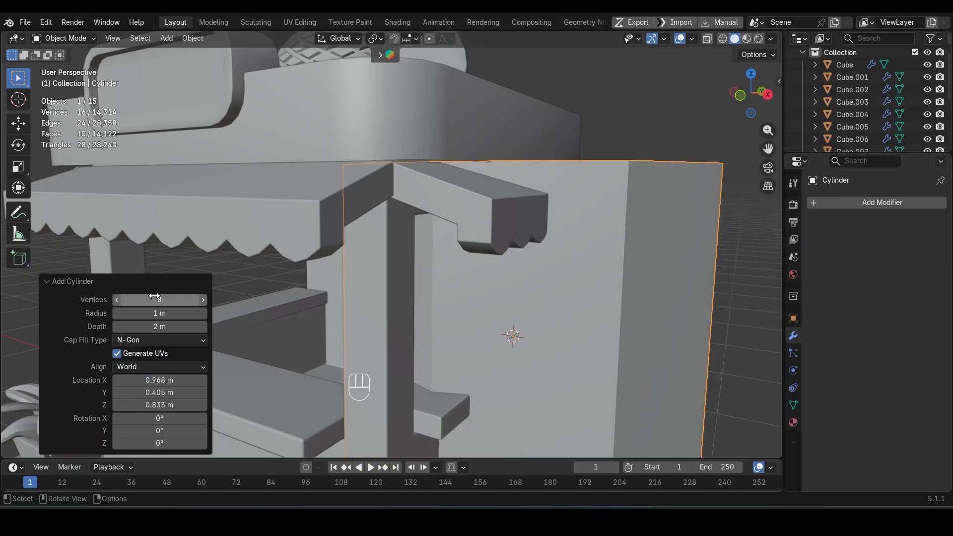
{"action": "left_click", "coordinate": [152, 354]}
{"action": "scroll", "coordinate": [466, 308], "scroll_direction": "down", "scroll_amount": 5}
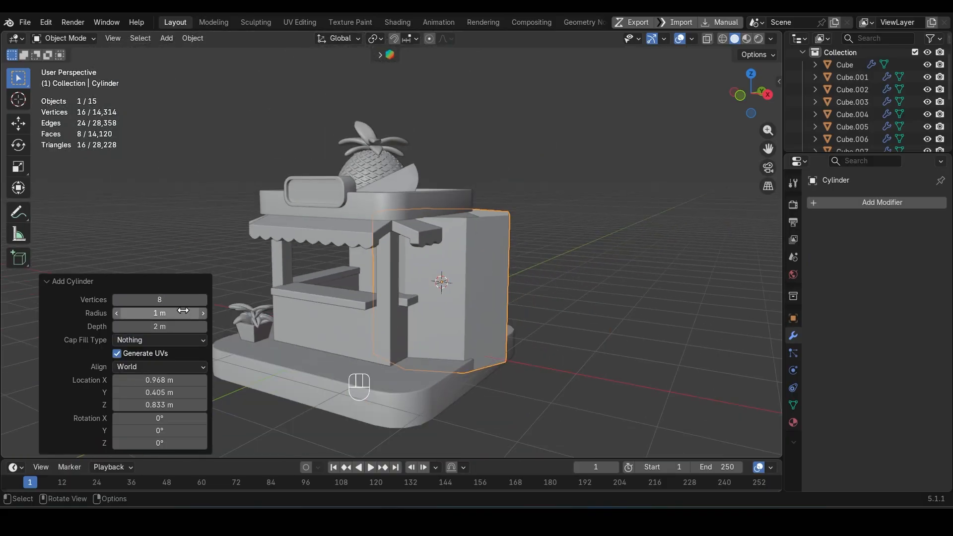
{"action": "type", "text": "10"}
{"action": "key", "text": "Return"}
{"action": "key", "text": "ctrl+alt+x"}
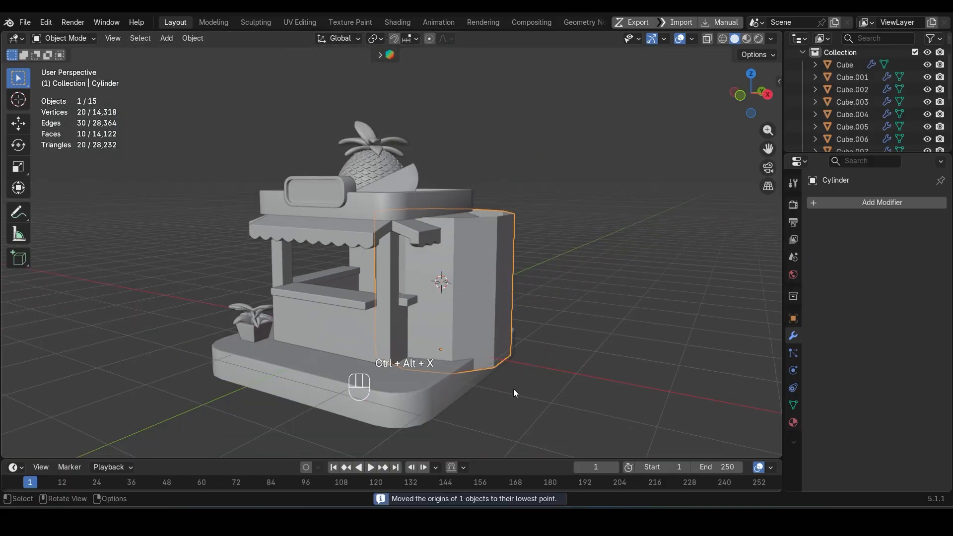
Step: Snap the cylinder to the 3D cursor and scale it down to about 0.10
{"action": "key", "text": "shift+s"}
{"action": "left_click", "coordinate": [521, 335]}
{"action": "key", "text": "s"}
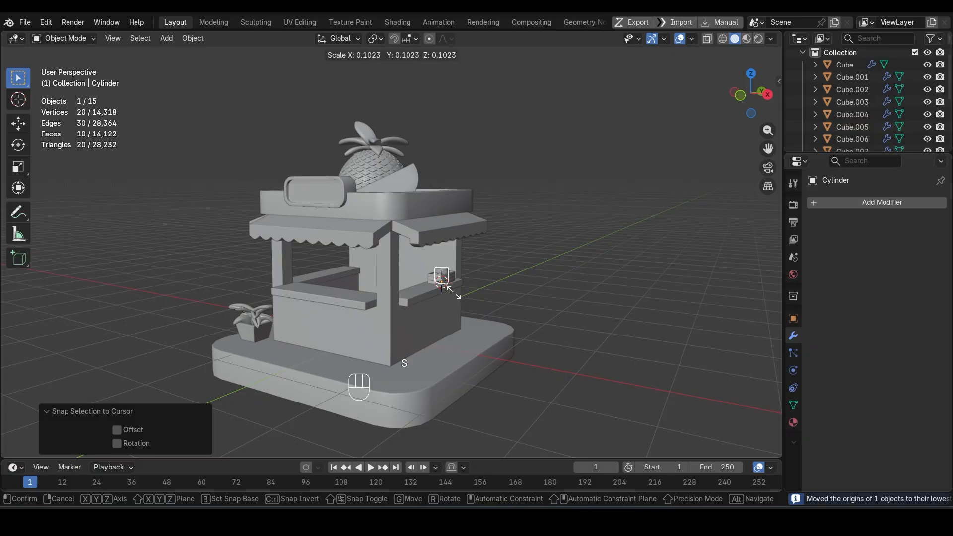
{"action": "left_click", "coordinate": [453, 291]}
Step: Scale the cylinder by about 0.881 in the horizontal plane and about 1.831 along Z
{"action": "key", "text": "s"}
{"action": "key", "text": "shift+z"}
{"action": "left_click", "coordinate": [451, 291]}
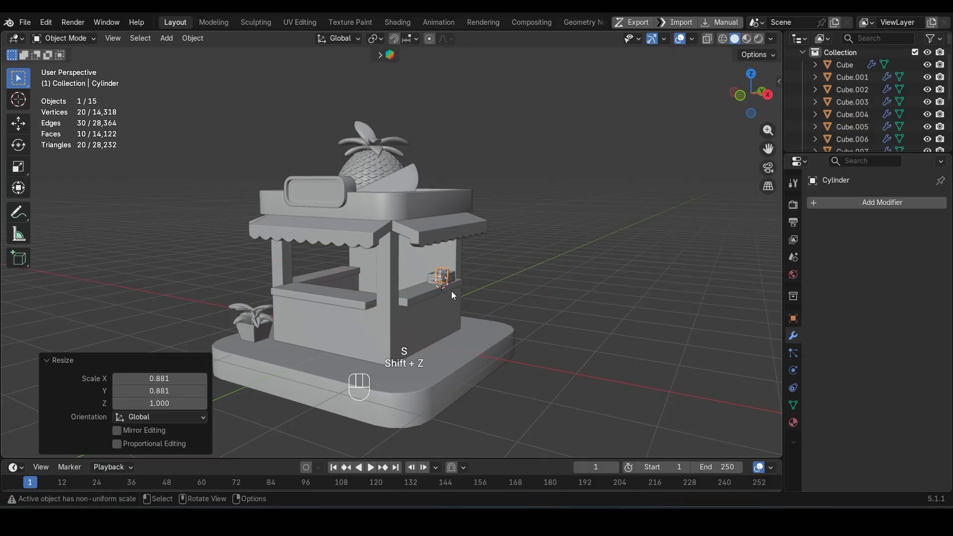
{"action": "key", "text": "s"}
{"action": "key", "text": "z"}
{"action": "left_click", "coordinate": [460, 296]}
Step: Move the cylinder onto the front counter, about -1.69 m along Y and about -1.21 m along X
{"action": "key", "text": "g"}
{"action": "key", "text": "y"}
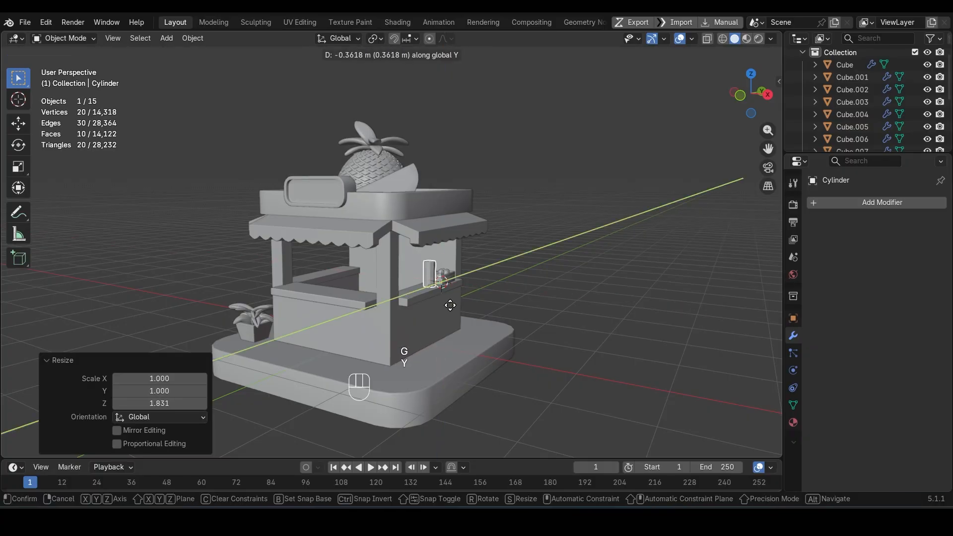
{"action": "left_click", "coordinate": [400, 334]}
{"action": "key", "text": "g"}
{"action": "key", "text": "x"}
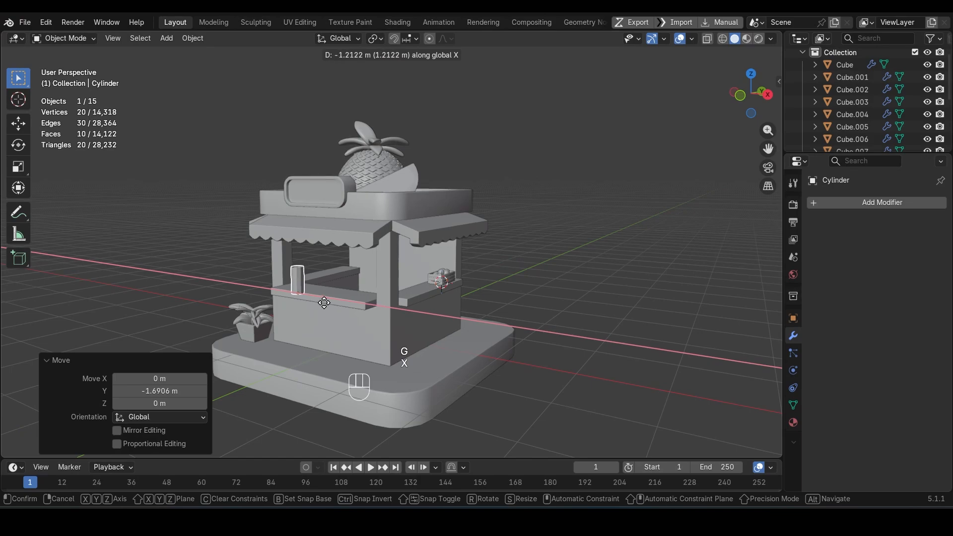
{"action": "left_click", "coordinate": [320, 302]}
Step: Adjust the cylinder's place on the counter by about 0.27 m along Y and about -0.35 m along X
{"action": "scroll", "coordinate": [321, 304], "scroll_direction": "up", "scroll_amount": 3}
{"action": "middle_click_drag", "start_coordinate": [322, 305], "coordinate": [476, 354]}
{"action": "key", "text": "g"}
{"action": "key", "text": "y"}
{"action": "left_click", "coordinate": [438, 355]}
{"action": "key", "text": "g"}
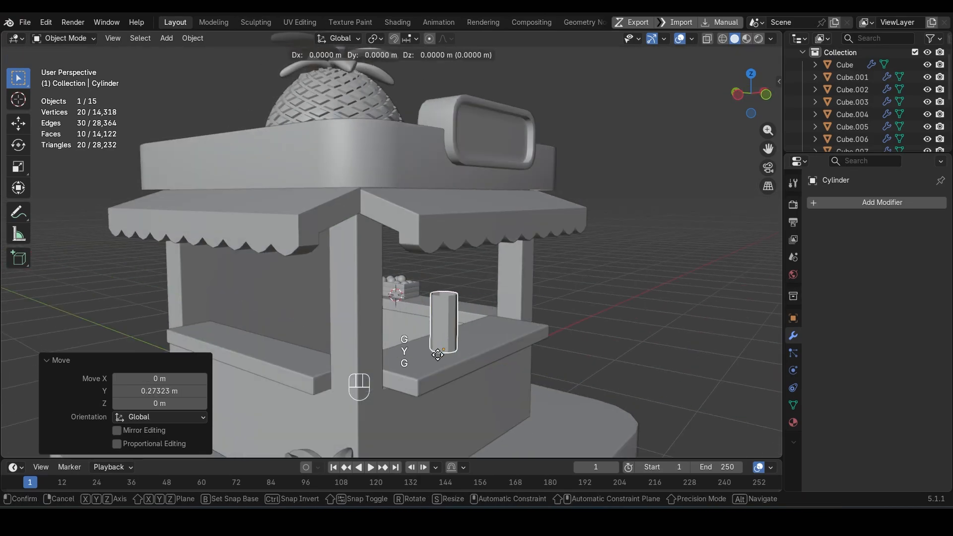
{"action": "key", "text": "x"}
{"action": "left_click", "coordinate": [403, 369]}
Step: Scale the cylinder down a little on the front counter
{"action": "key", "text": "KP_Decimal"}
{"action": "scroll", "coordinate": [457, 359], "scroll_direction": "down", "scroll_amount": 6}
{"action": "middle_click_drag", "start_coordinate": [456, 359], "coordinate": [372, 343]}
{"action": "scroll", "coordinate": [403, 348], "scroll_direction": "down", "scroll_amount": 3}
{"action": "scroll", "coordinate": [440, 293], "scroll_direction": "up", "scroll_amount": 8}
{"action": "key", "text": "s"}
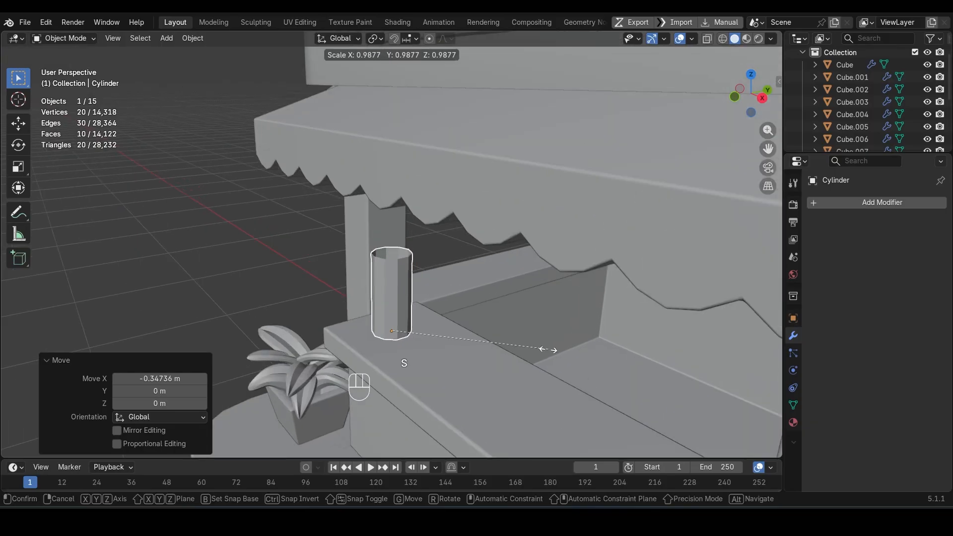
{"action": "left_click", "coordinate": [511, 350]}
Step: Shade the cylinder smooth and apply its scale transform
{"action": "right_click", "coordinate": [396, 290]}
{"action": "left_click", "coordinate": [385, 267]}
{"action": "mouse_move", "coordinate": [386, 267]}
{"action": "middle_mouse_down"}
{"action": "mouse_move", "coordinate": [416, 351]}
{"action": "mouse_move", "coordinate": [379, 251]}
{"action": "middle_mouse_up"}
{"action": "right_click", "coordinate": [380, 252]}
{"action": "left_click", "coordinate": [380, 253]}
{"action": "key", "text": "ctrl+a"}
{"action": "left_click", "coordinate": [415, 310]}
Step: Add one horizontal loop cut around the upper part of the cylinder
{"action": "key", "text": "Tab"}
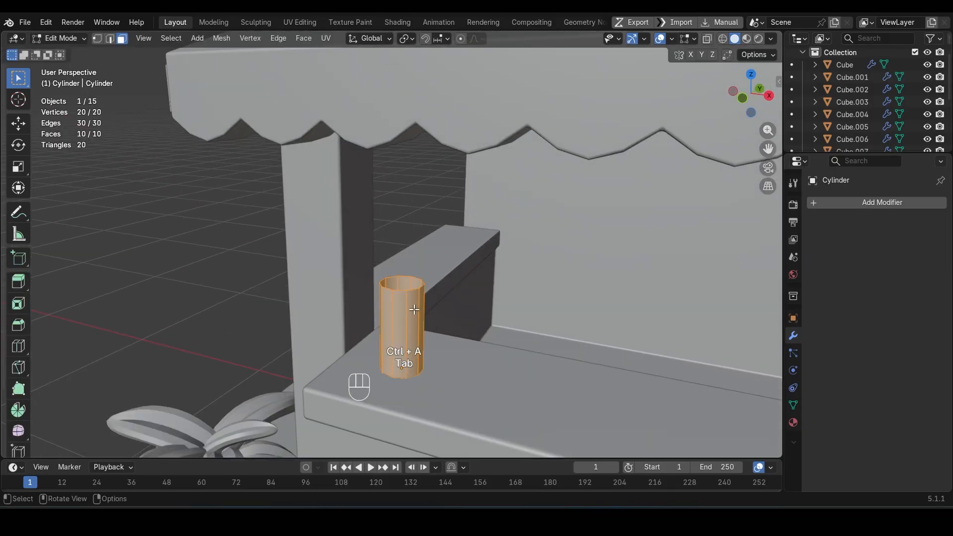
{"action": "scroll", "coordinate": [411, 292], "scroll_direction": "up", "scroll_amount": 2}
{"action": "left_click", "coordinate": [423, 318], "text": "alt"}
{"action": "middle_click_drag", "start_coordinate": [434, 345], "coordinate": [462, 323], "text": "shift"}
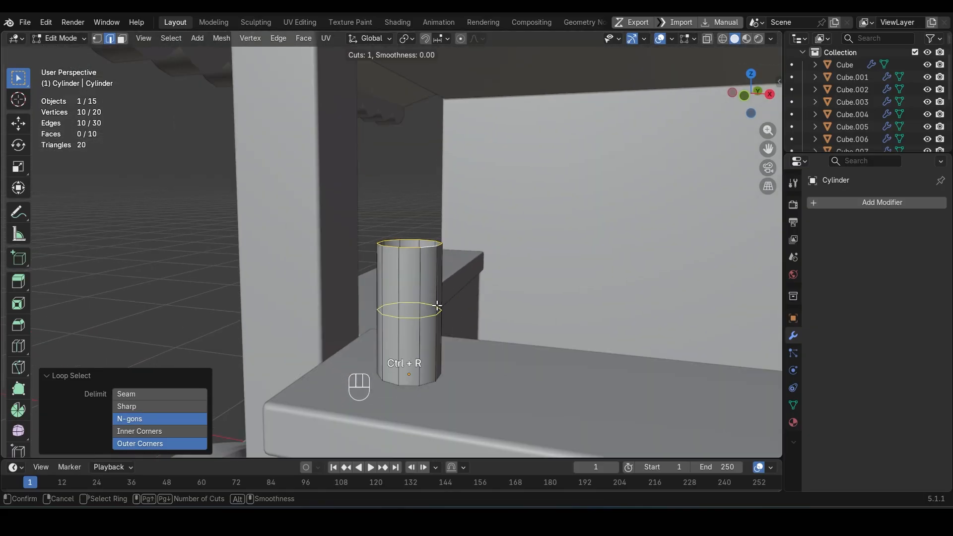
{"action": "left_click", "coordinate": [435, 275]}
Step: Select the cylinder's top rim and scale it to about 0.404 to form the bottle's shoulder
{"action": "left_click", "coordinate": [430, 247], "text": "alt"}
{"action": "scroll", "coordinate": [471, 282], "scroll_direction": "up", "scroll_amount": 2}
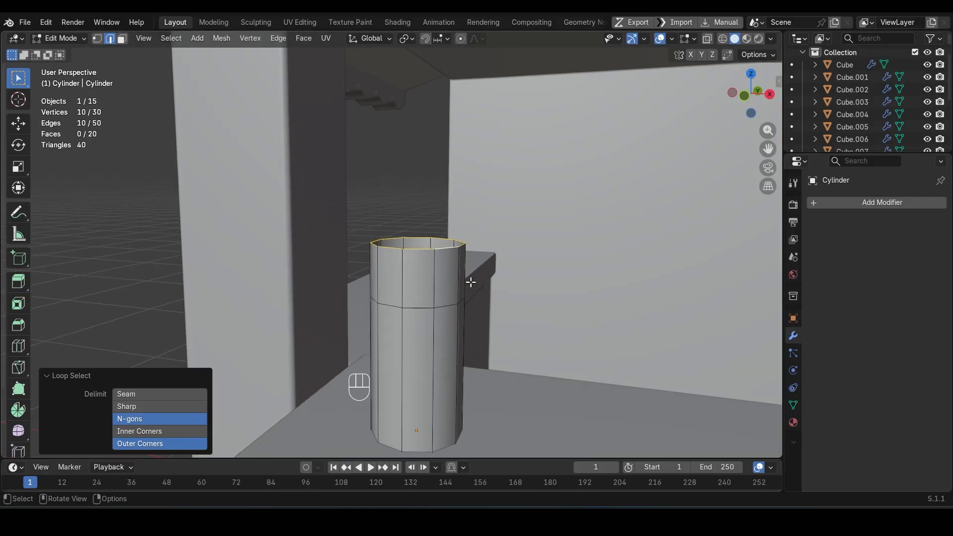
{"action": "key", "text": "s"}
{"action": "left_click", "coordinate": [430, 273]}
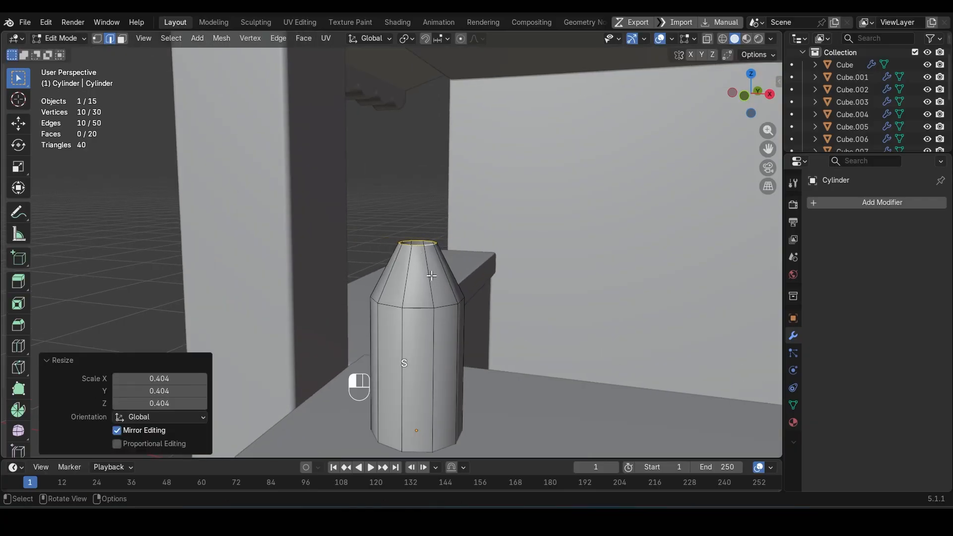
Step: Extrude the bottle's rim upward into a short neck and flare a newly extruded rim outward by about 1.345
{"action": "scroll", "coordinate": [419, 292], "scroll_direction": "up", "scroll_amount": 2}
{"action": "key", "text": "e"}
{"action": "key", "text": "z"}
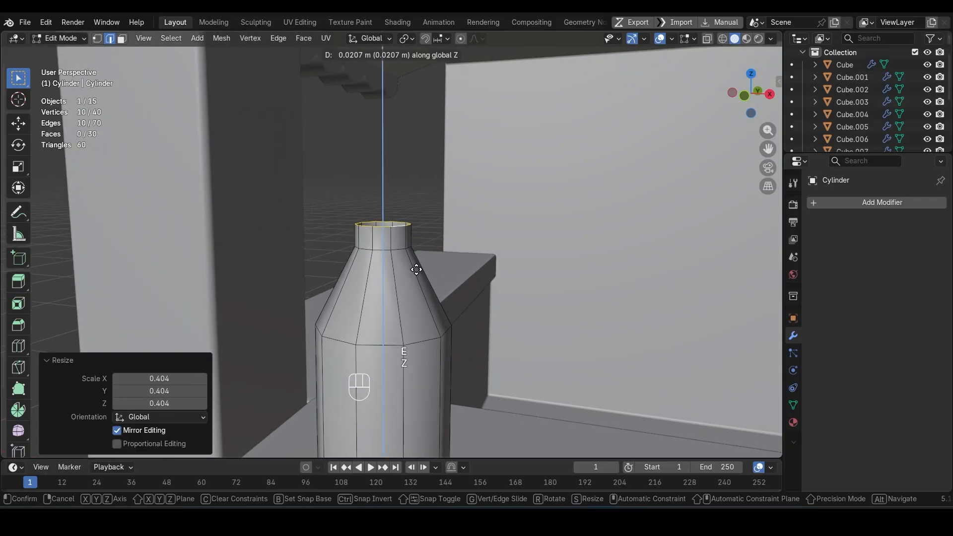
{"action": "key", "text": "Escape"}
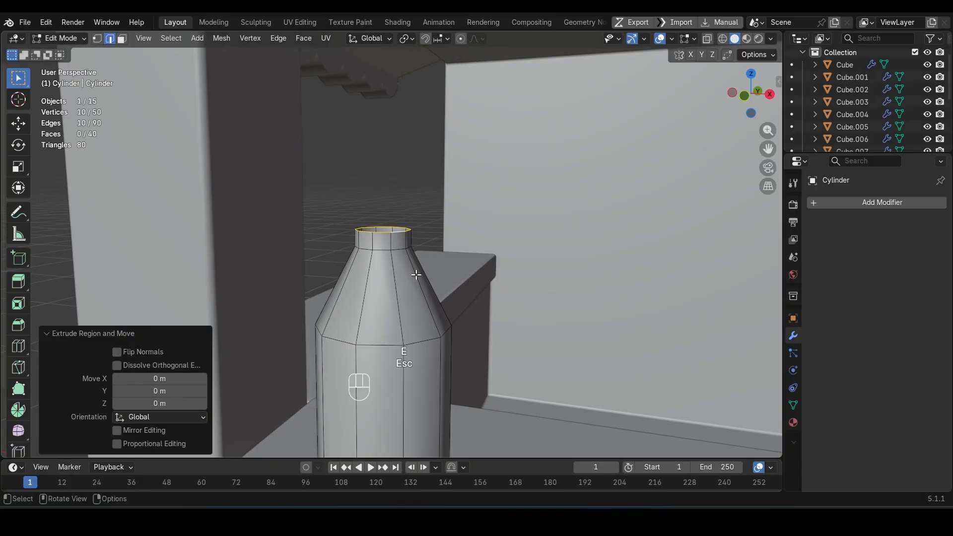
{"action": "key", "text": "s"}
{"action": "left_click", "coordinate": [434, 285]}
Step: Extrude the flared rim upward along Z and close the bottle's top with Grid Fill
{"action": "key", "text": "e"}
{"action": "key", "text": "z"}
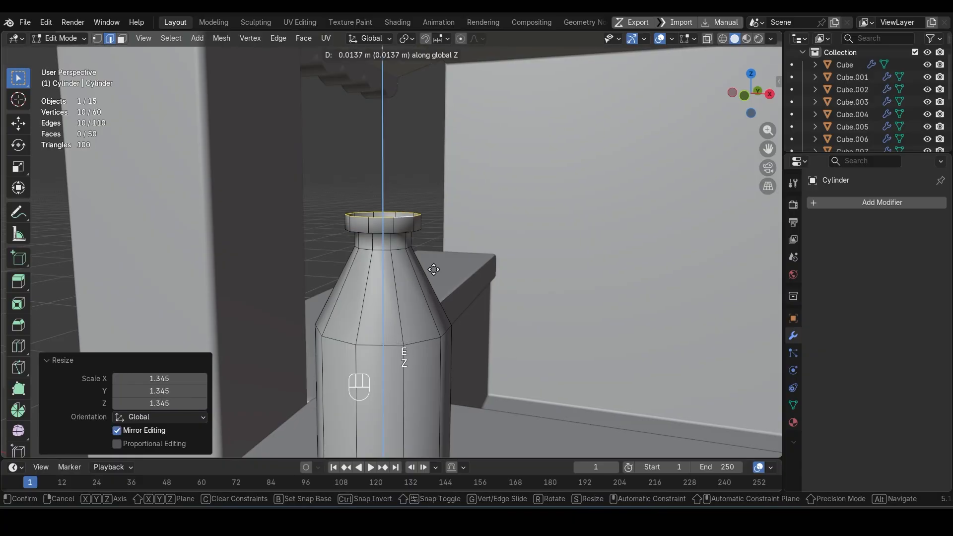
{"action": "left_click", "coordinate": [432, 261]}
{"action": "key", "text": "ctrl+f"}
{"action": "left_click", "coordinate": [432, 261]}
{"action": "middle_click_drag", "start_coordinate": [432, 261], "coordinate": [448, 248]}
{"action": "scroll", "coordinate": [400, 328], "scroll_direction": "down", "scroll_amount": 5}
{"action": "scroll", "coordinate": [398, 335], "scroll_direction": "up", "scroll_amount": 2}
Step: Isolate the bottle in local view and close its open bottom with Grid Fill
{"action": "key", "text": "Tab"}
{"action": "key", "text": "slash"}
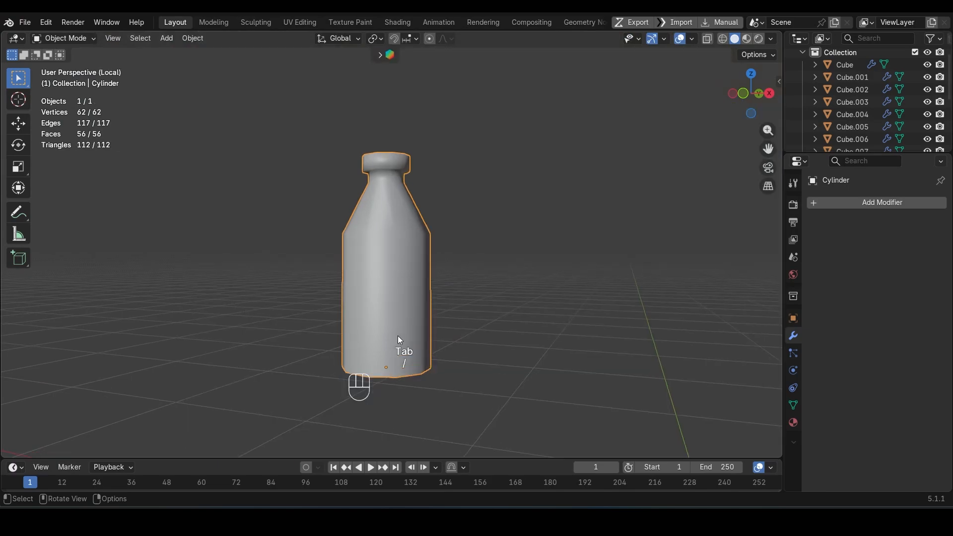
{"action": "key", "text": "Tab"}
{"action": "mouse_move", "coordinate": [397, 336]}
{"action": "middle_mouse_down"}
{"action": "mouse_move", "coordinate": [398, 308]}
{"action": "mouse_move", "coordinate": [384, 344]}
{"action": "middle_mouse_up"}
{"action": "left_click", "coordinate": [385, 344], "text": "alt"}
{"action": "left_click", "coordinate": [385, 348]}
{"action": "middle_click_drag", "start_coordinate": [386, 348], "coordinate": [384, 412]}
Step: Bevel the bottle's shoulder edge loop with three segments and an offset of about 0.027 m
{"action": "left_click", "coordinate": [379, 217], "text": "alt"}
{"action": "key", "text": "ctrl+b"}
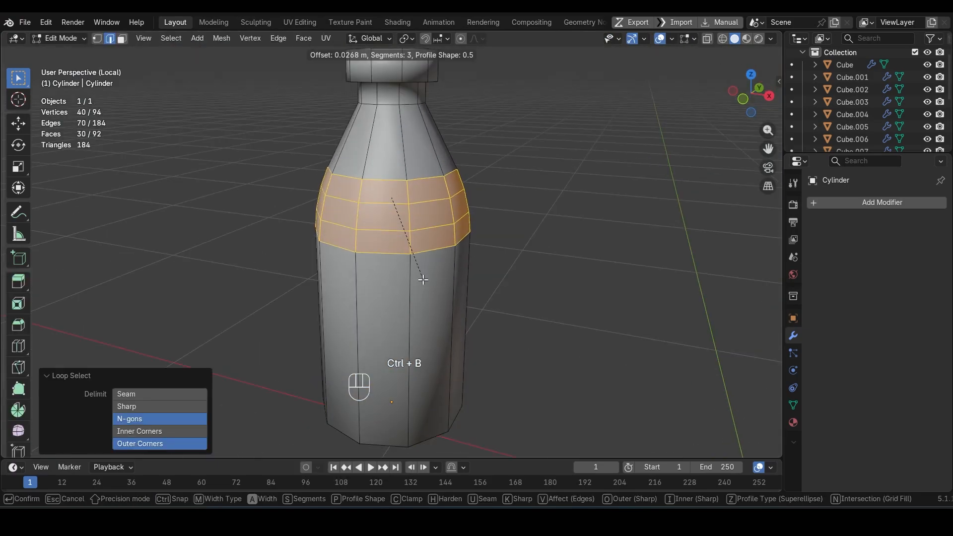
{"action": "left_click", "coordinate": [423, 280]}
{"action": "key", "text": "Tab"}
{"action": "scroll", "coordinate": [426, 287], "scroll_direction": "down", "scroll_amount": 3}
{"action": "key", "text": "Tab"}
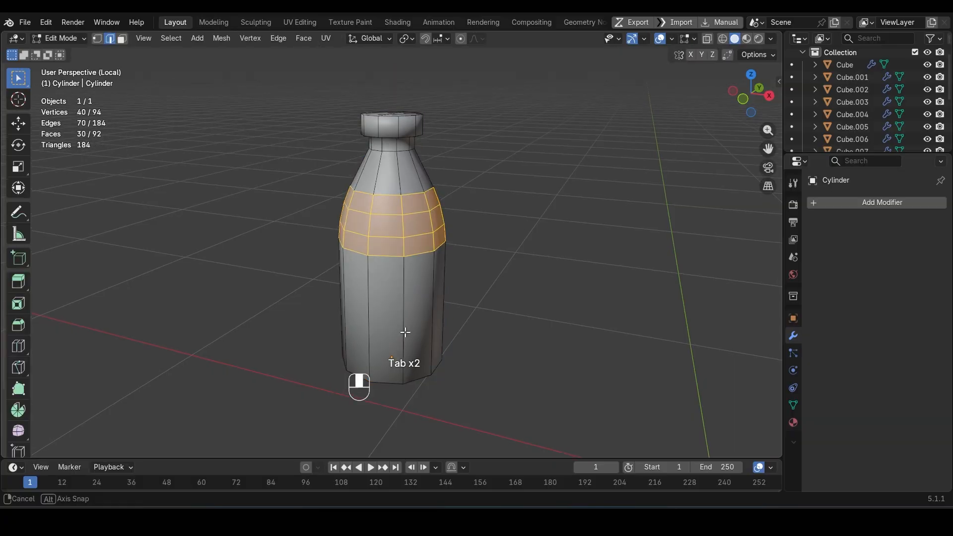
Step: Bevel the bottle's bottom edge loop with two segments and leave local view in Object Mode
{"action": "middle_click_drag", "start_coordinate": [405, 332], "coordinate": [417, 352]}
{"action": "left_click", "coordinate": [444, 365], "text": "alt+shift"}
{"action": "key", "text": "ctrl+b"}
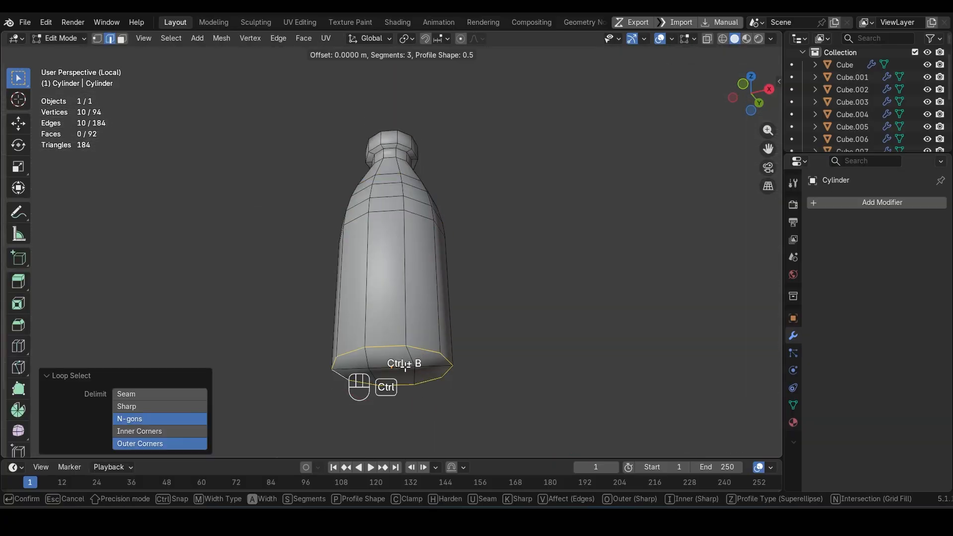
{"action": "left_click", "coordinate": [414, 376]}
{"action": "key", "text": "Tab"}
{"action": "key", "text": "KP_Divide"}
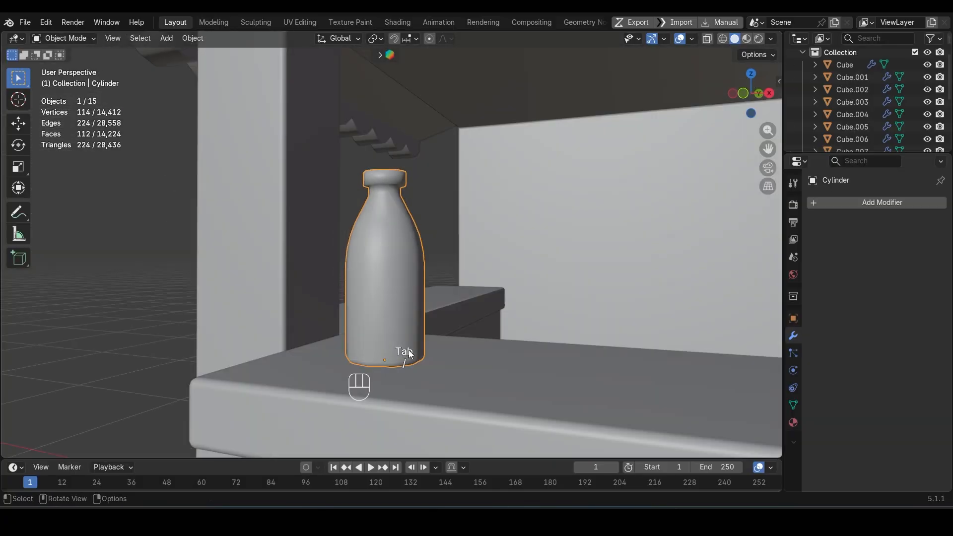
Step: Apply Shade Auto Smooth to the bottle and set the smoothing angle to 45°
{"action": "right_click", "coordinate": [398, 272]}
{"action": "left_click", "coordinate": [382, 264]}
{"action": "scroll", "coordinate": [383, 264], "scroll_direction": "up", "scroll_amount": 1}
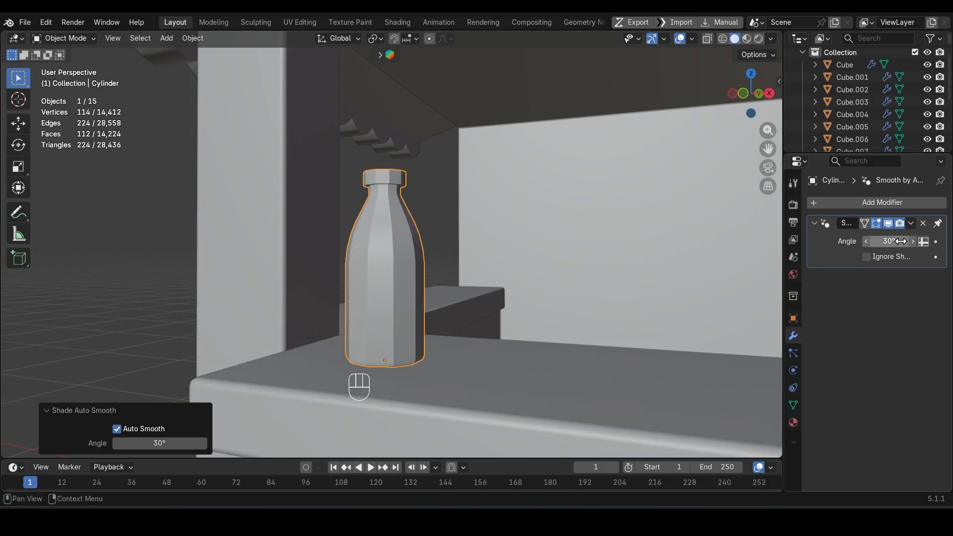
{"action": "key", "text": "Return"}
Step: Bevel the top and bottom edge loops of the bottle's cap with two segments and an offset of about 0.002 m
{"action": "scroll", "coordinate": [372, 223], "scroll_direction": "up", "scroll_amount": 5}
{"action": "key", "text": "Tab"}
{"action": "scroll", "coordinate": [373, 198], "scroll_direction": "up", "scroll_amount": 2}
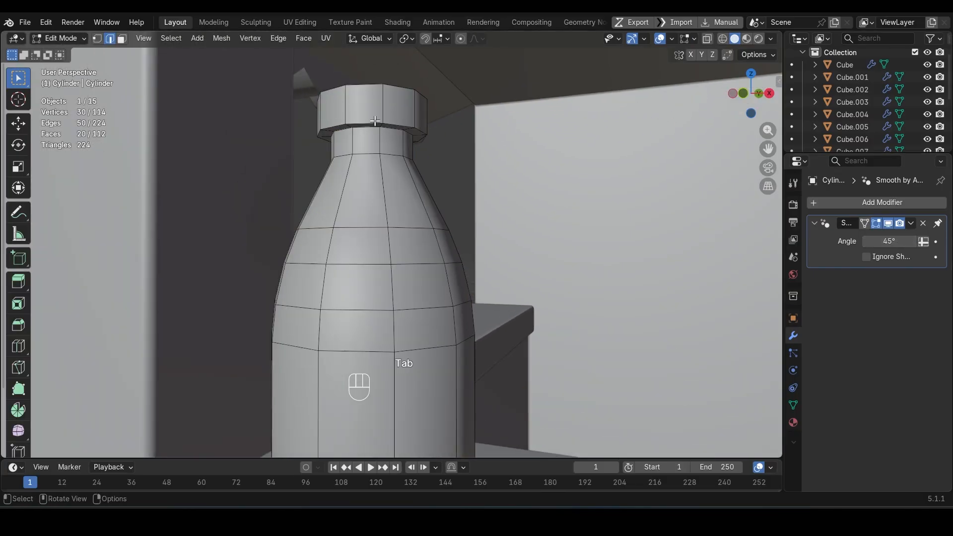
{"action": "left_click", "coordinate": [369, 133], "text": "alt+shift"}
{"action": "middle_click_drag", "start_coordinate": [380, 105], "coordinate": [376, 134]}
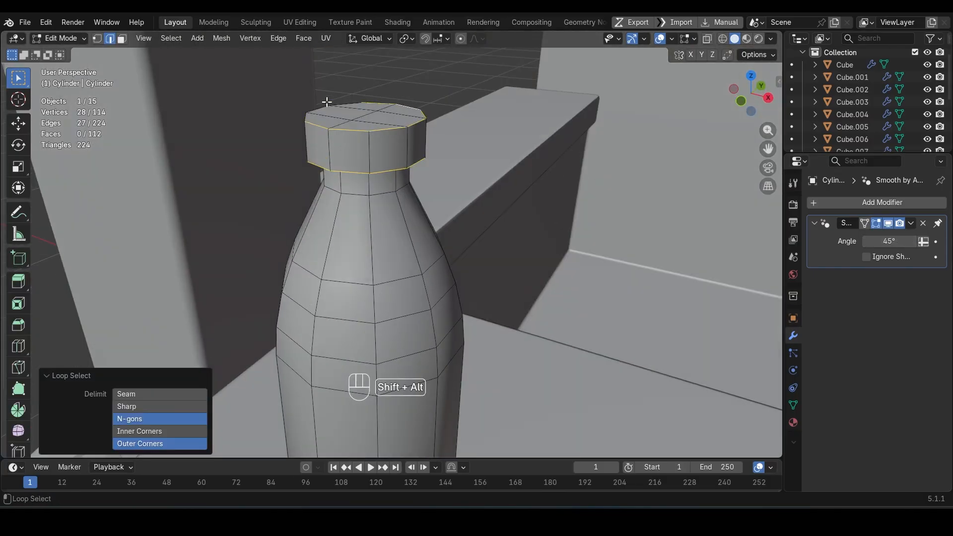
{"action": "key", "text": "ctrl+b"}
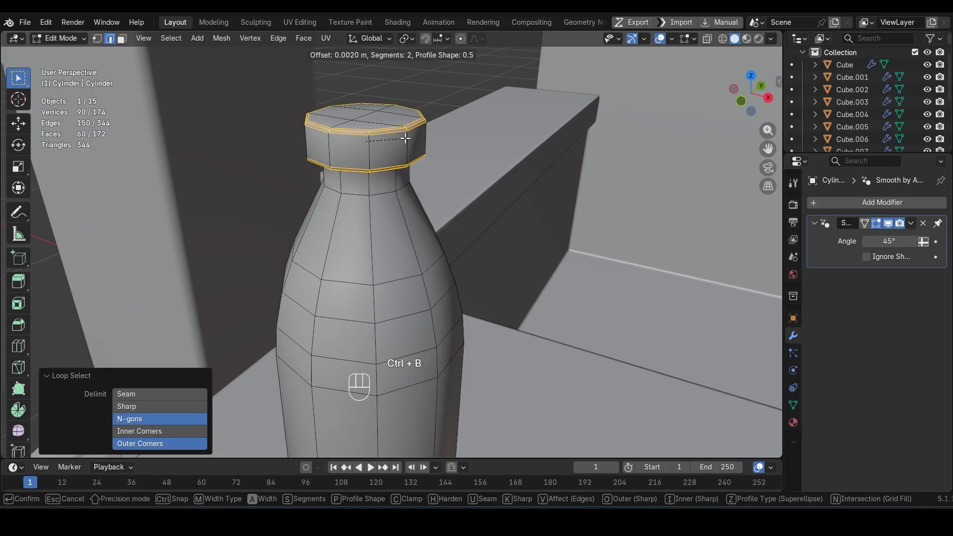
{"action": "left_click", "coordinate": [406, 139]}
{"action": "key", "text": "Tab"}
{"action": "scroll", "coordinate": [357, 192], "scroll_direction": "down", "scroll_amount": 8}
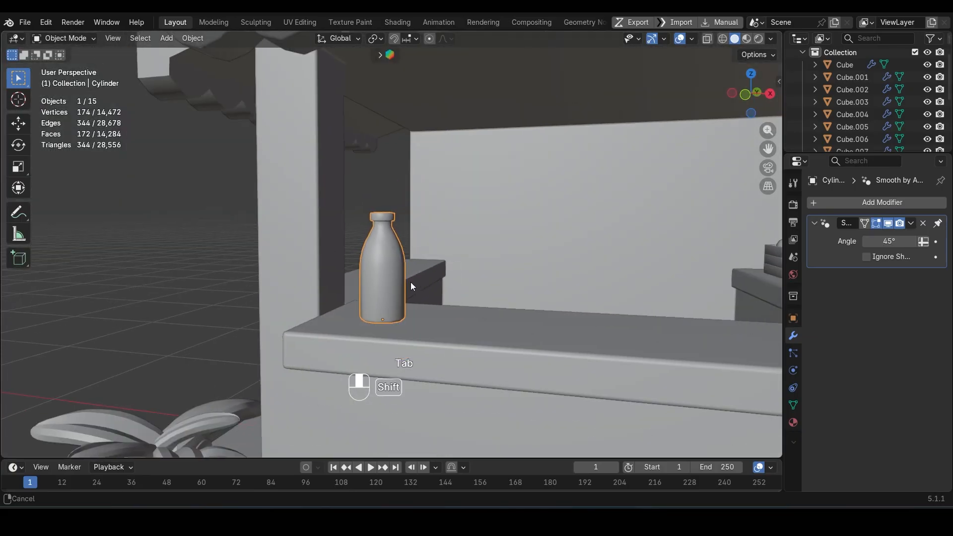
Step: Duplicate the bottle about 0.18 m along X on the front counter
{"action": "scroll", "coordinate": [387, 287], "scroll_direction": "down", "scroll_amount": 5}
{"action": "middle_click_drag", "start_coordinate": [355, 288], "coordinate": [404, 257]}
{"action": "scroll", "coordinate": [405, 256], "scroll_direction": "up", "scroll_amount": 3}
{"action": "key", "text": "shift+d"}
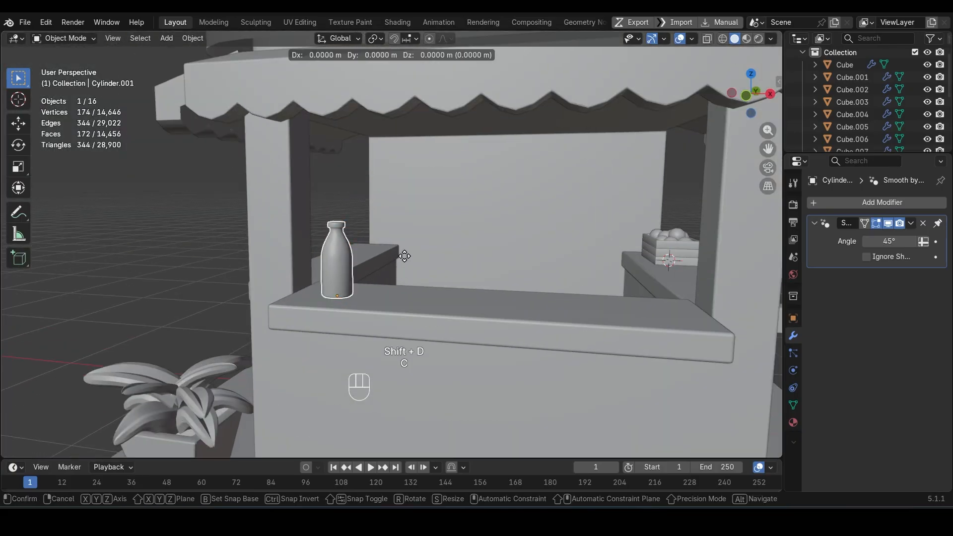
{"action": "key", "text": "x"}
{"action": "left_click", "coordinate": [447, 266]}
Step: Widen the copied bottle horizontally without changing its height, and scale it to about 0.70 along Z
{"action": "key", "text": "s"}
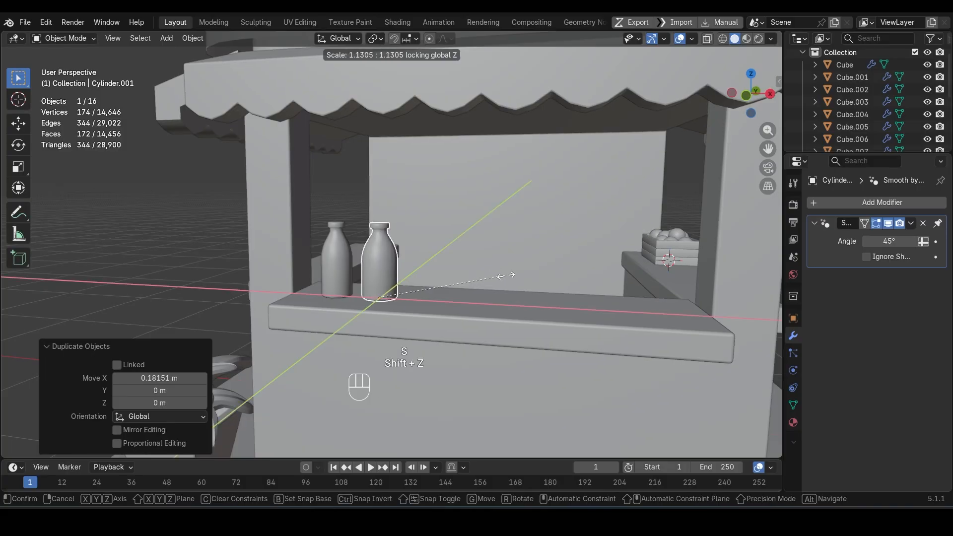
{"action": "left_click", "coordinate": [521, 273]}
{"action": "key", "text": "s"}
{"action": "key", "text": "z"}
{"action": "left_click", "coordinate": [481, 287]}
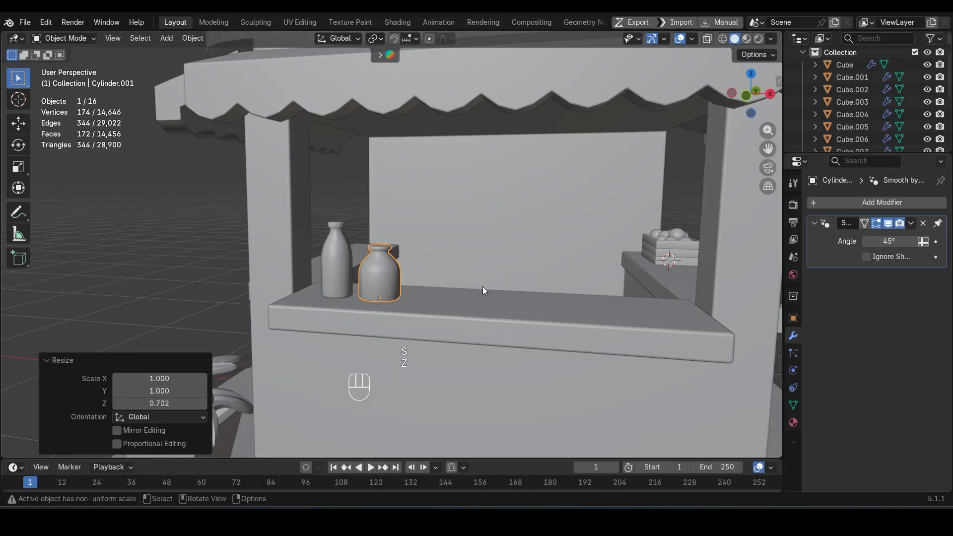
Step: Duplicate the squat bottle about 0.18 m along X
{"action": "scroll", "coordinate": [422, 299], "scroll_direction": "up", "scroll_amount": 4}
{"action": "middle_click_drag", "start_coordinate": [427, 300], "coordinate": [449, 303], "text": "shift"}
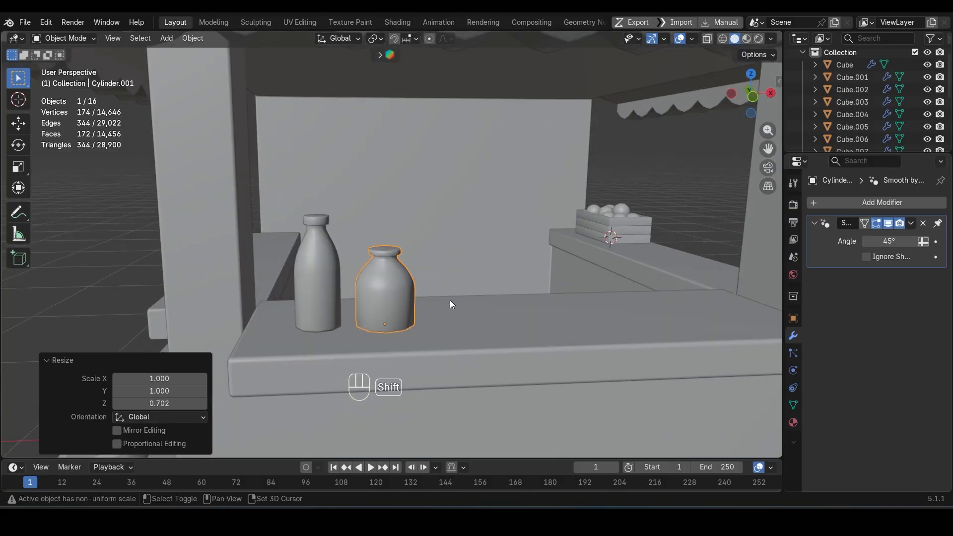
{"action": "key", "text": "shift+d"}
{"action": "key", "text": "x"}
{"action": "left_click", "coordinate": [538, 327]}
Step: Narrow the third bottle horizontally to about 0.55, shrink it overall, and shift it about -0.02 m along X
{"action": "key", "text": "s"}
{"action": "key", "text": "shift+z"}
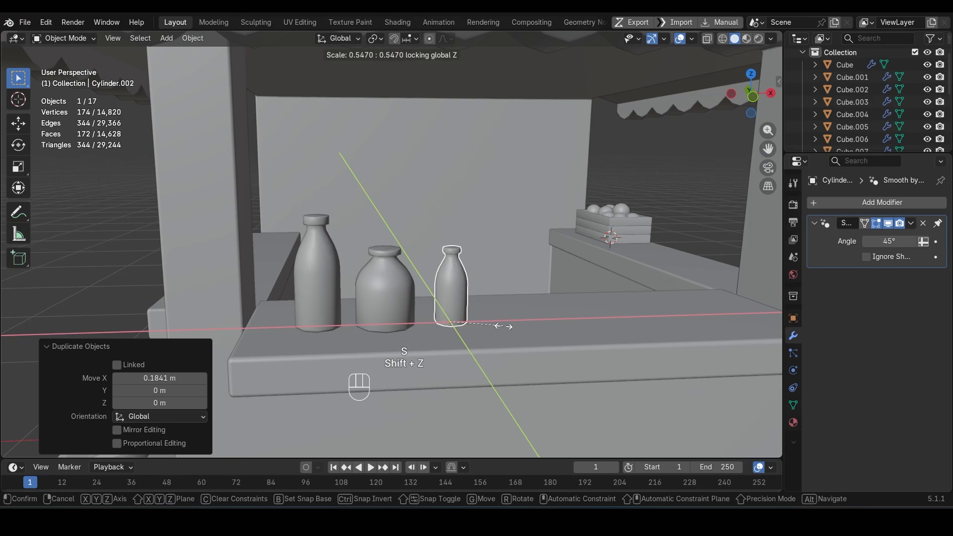
{"action": "left_click", "coordinate": [504, 326]}
{"action": "key", "text": "s"}
{"action": "left_click", "coordinate": [506, 329]}
{"action": "key", "text": "g"}
{"action": "key", "text": "x"}
{"action": "left_click", "coordinate": [500, 330]}
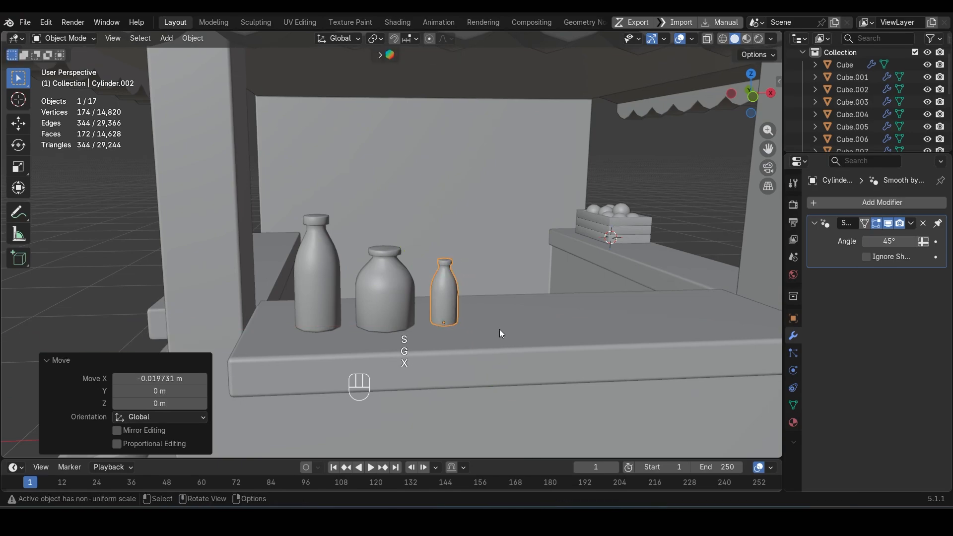
Step: Clear the selection with the whole kiosk in view and save the file
{"action": "scroll", "coordinate": [499, 329], "scroll_direction": "down", "scroll_amount": 6}
{"action": "middle_click_drag", "start_coordinate": [439, 328], "coordinate": [415, 325]}
{"action": "left_click", "coordinate": [416, 325]}
{"action": "key", "text": "ctrl+s"}
Step: Select all objects in front wireframe view and raise them about 0.396 m along Z so the base rests on the ground line
{"action": "key", "text": "KP_1"}
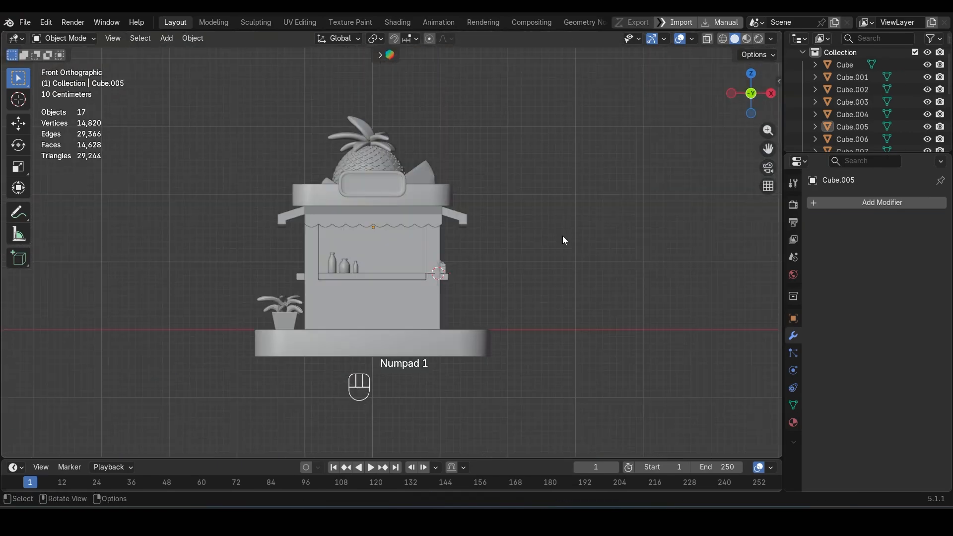
{"action": "key", "text": "shift+z"}
{"action": "key", "text": "a"}
{"action": "key", "text": "g"}
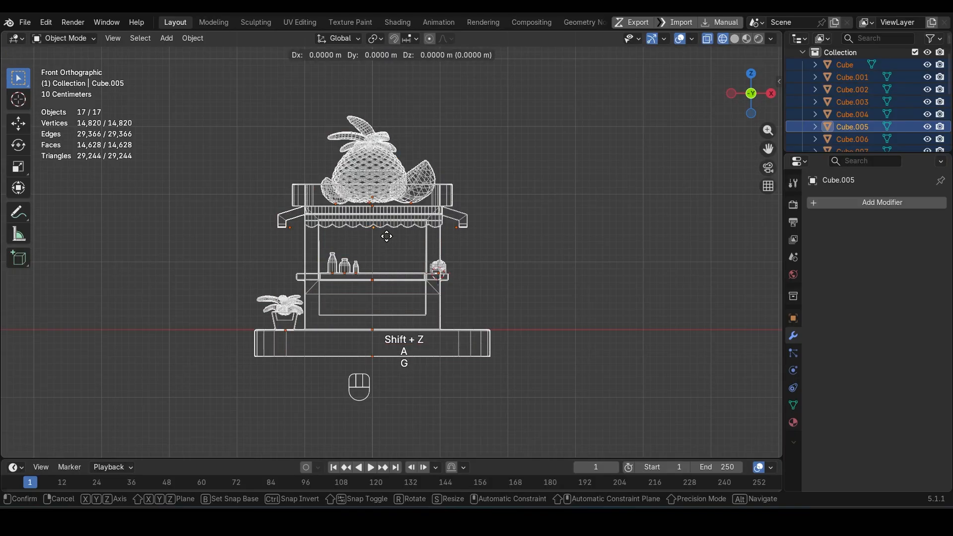
{"action": "left_click", "coordinate": [398, 209]}
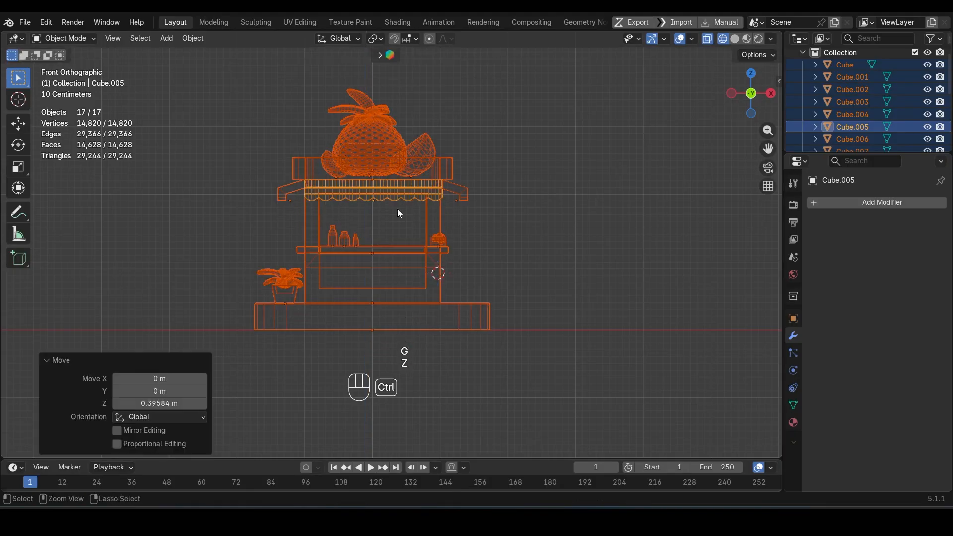
Step: Apply all transforms to every object, save the file, and deselect everything in solid shading
{"action": "key", "text": "ctrl+a"}
{"action": "left_click", "coordinate": [469, 206]}
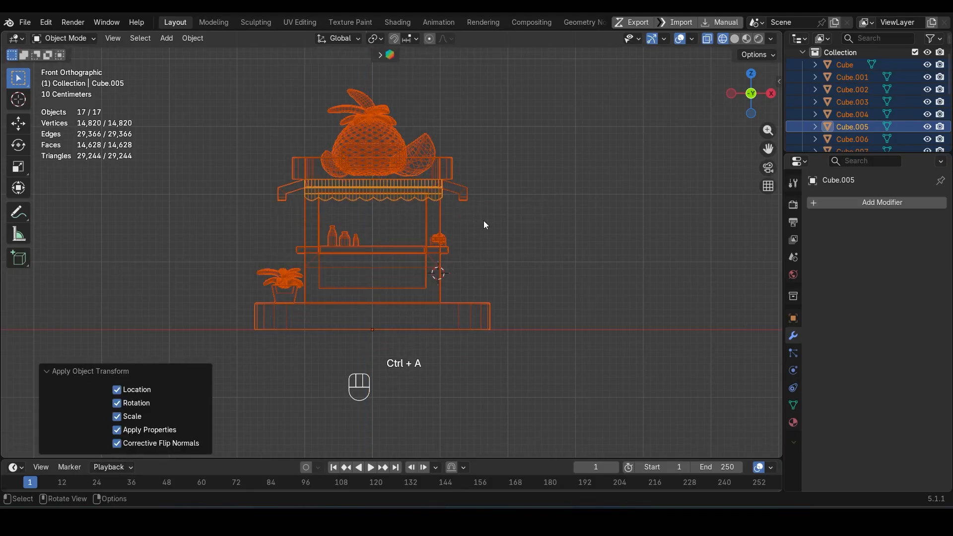
{"action": "key", "text": "ctrl+s"}
{"action": "key", "text": "shift+z"}
{"action": "mouse_move", "coordinate": [486, 225]}
{"action": "middle_mouse_down"}
{"action": "mouse_move", "coordinate": [540, 255]}
{"action": "mouse_move", "coordinate": [512, 274]}
{"action": "middle_mouse_up"}
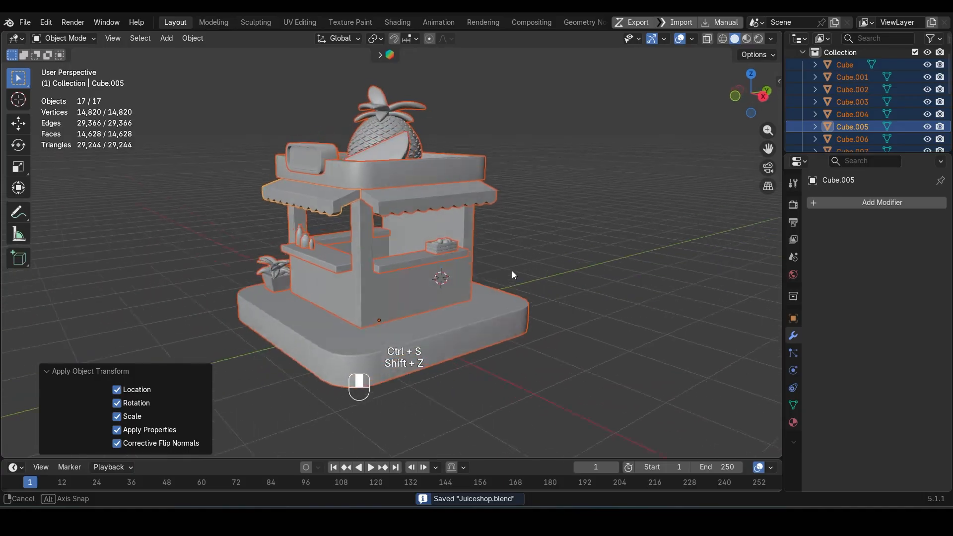
{"action": "scroll", "coordinate": [560, 222], "scroll_direction": "up", "scroll_amount": 2}
{"action": "left_click", "coordinate": [571, 215]}
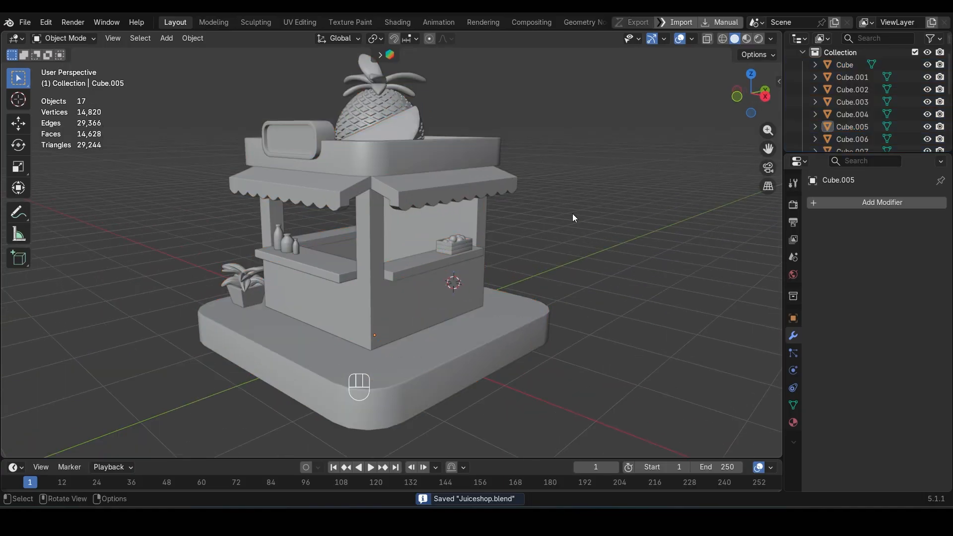
Step: Duplicate the side countertop that holds the fruit crate and move the copy about -1.445 m along X into the kiosk
{"action": "scroll", "coordinate": [573, 217], "scroll_direction": "down", "scroll_amount": 4}
{"action": "middle_click_drag", "start_coordinate": [571, 215], "coordinate": [490, 245]}
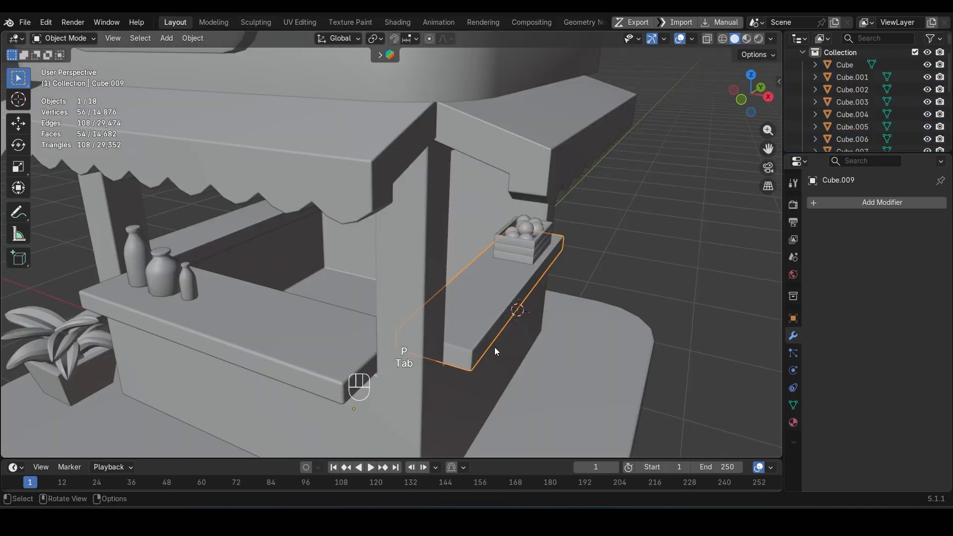
{"action": "key", "text": "g"}
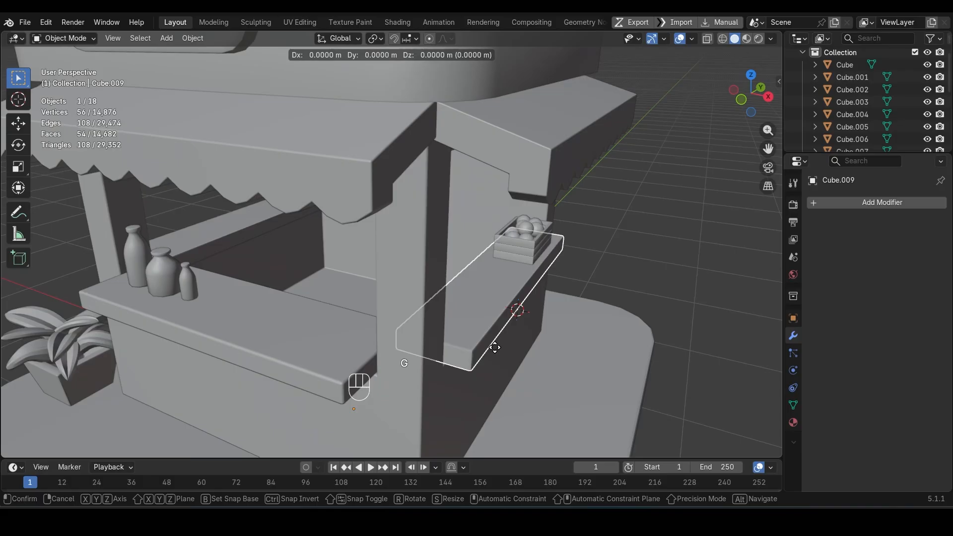
{"action": "key", "text": "x"}
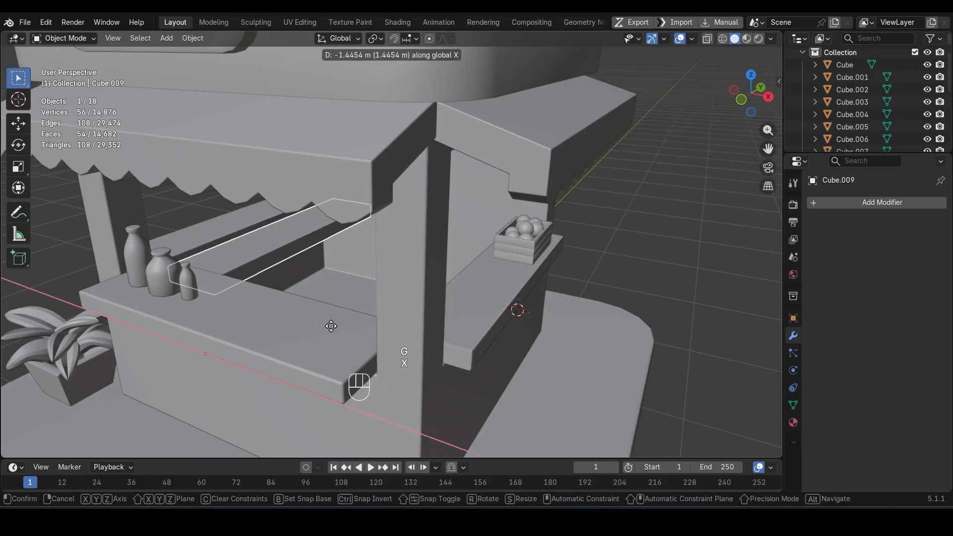
{"action": "left_click", "coordinate": [331, 326]}
Step: Shorten the copied countertop along Y and lower it about 0.12 m along Z
{"action": "key", "text": "s"}
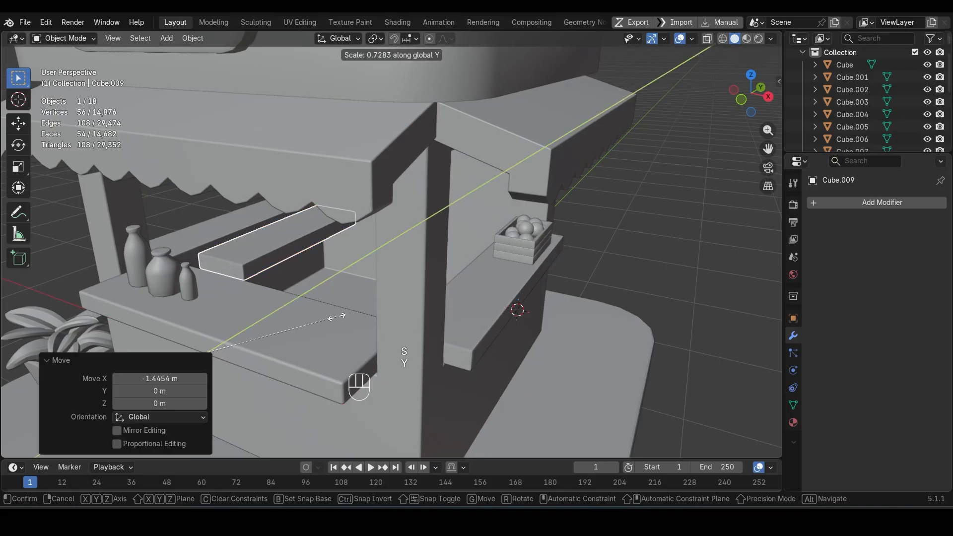
{"action": "left_click", "coordinate": [312, 297]}
{"action": "middle_click_drag", "start_coordinate": [312, 297], "coordinate": [416, 291]}
{"action": "key", "text": "g"}
{"action": "left_click", "coordinate": [337, 292]}
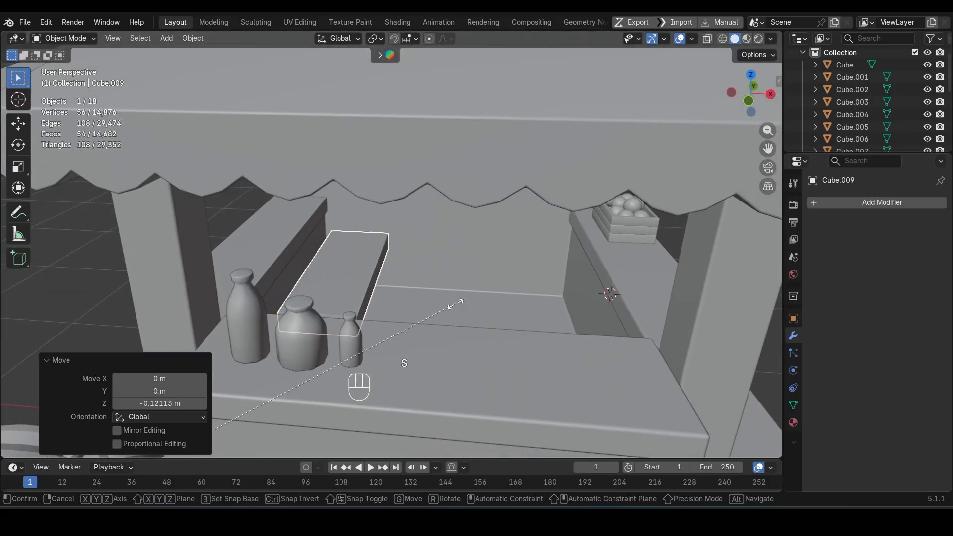
Step: Widen the inner shelf to about 1.54 along X and move it about -0.549 m along X against the side wall
{"action": "key", "text": "Escape"}
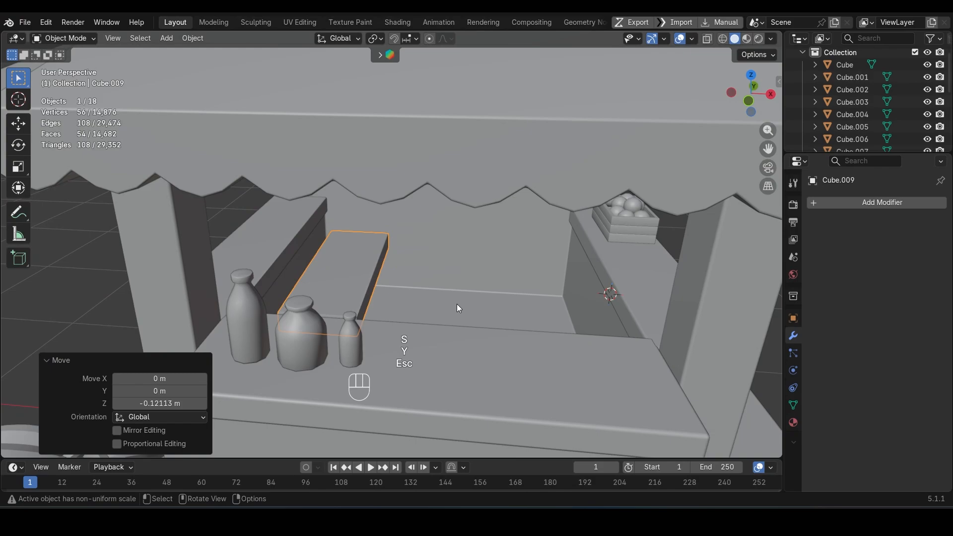
{"action": "key", "text": "s"}
{"action": "key", "text": "x"}
{"action": "left_click", "coordinate": [617, 320]}
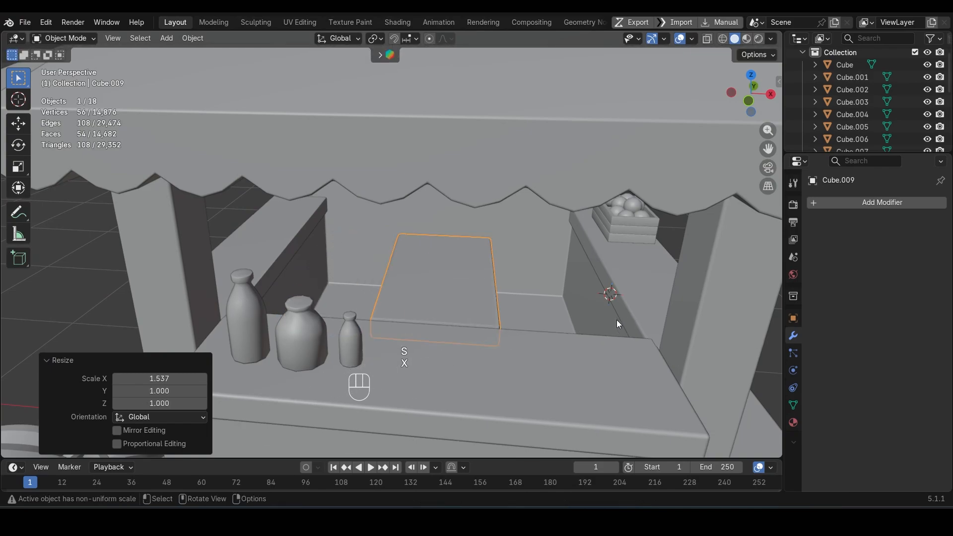
{"action": "key", "text": "g"}
{"action": "key", "text": "x"}
{"action": "left_click", "coordinate": [512, 323]}
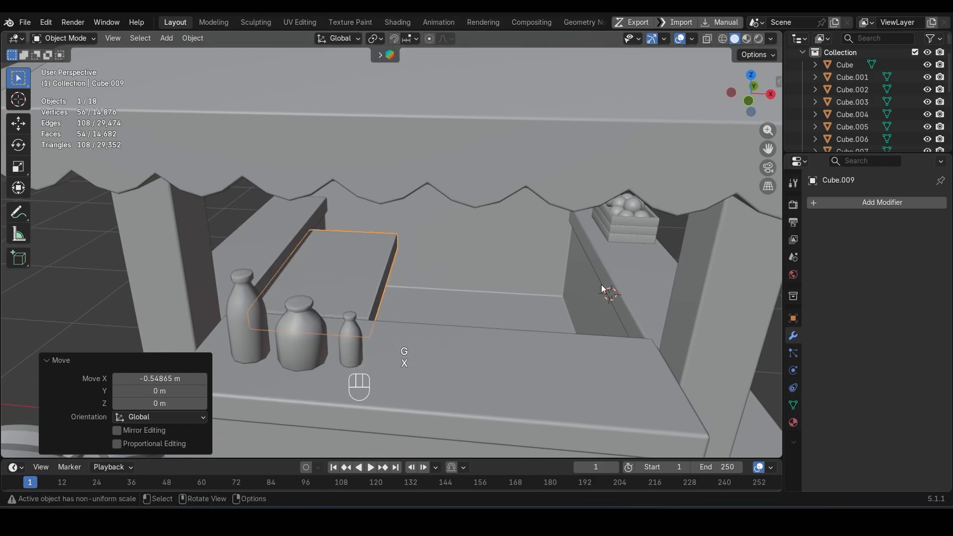
Step: Select all the kiosk's objects and open the RizomUV Bridge settings to unwrap them
{"action": "left_click", "coordinate": [652, 226]}
{"action": "scroll", "coordinate": [650, 227], "scroll_direction": "down", "scroll_amount": 5}
{"action": "middle_click_drag", "start_coordinate": [650, 227], "coordinate": [562, 243]}
{"action": "scroll", "coordinate": [562, 244], "scroll_direction": "down", "scroll_amount": 3}
{"action": "key", "text": "a"}
{"action": "key", "text": "n"}
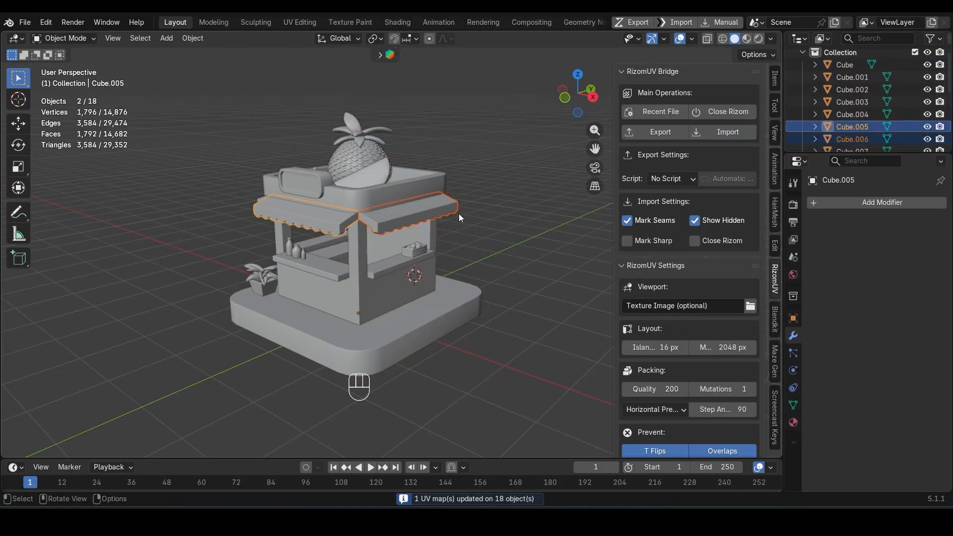
Step: Isolate the three awnings in local view and enter Edit Mode on them together
{"action": "middle_click_drag", "start_coordinate": [459, 214], "coordinate": [344, 219]}
{"action": "left_click", "coordinate": [344, 219], "text": "shift"}
{"action": "key", "text": "slash"}
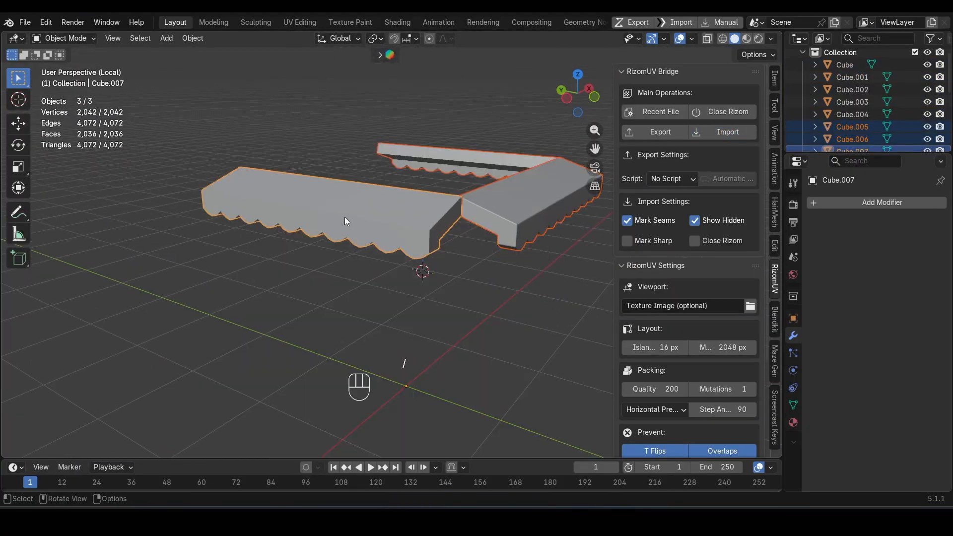
{"action": "key", "text": "Tab"}
{"action": "middle_click_drag", "start_coordinate": [439, 251], "coordinate": [565, 196]}
Step: Select the vertical strips of faces along the back of all three awnings and delete them
{"action": "key", "text": "3"}
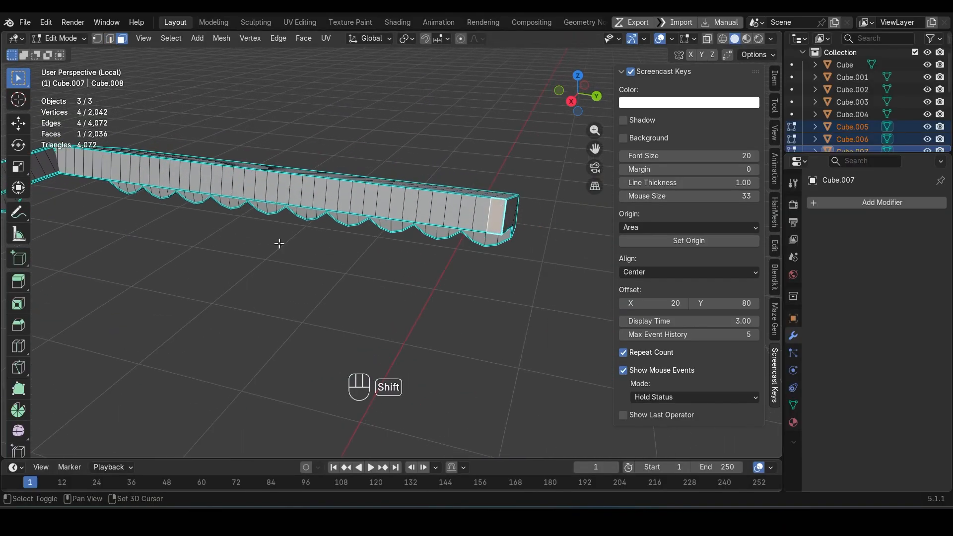
{"action": "middle_click_drag", "start_coordinate": [279, 244], "coordinate": [375, 241], "text": "shift"}
{"action": "middle_click_drag", "start_coordinate": [152, 150], "coordinate": [318, 279]}
{"action": "left_click", "coordinate": [162, 162], "text": "ctrl"}
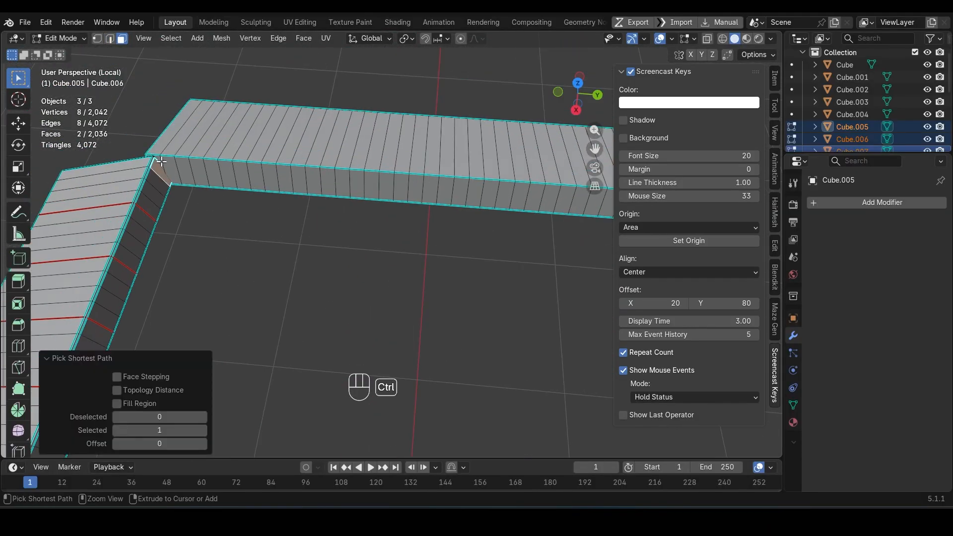
{"action": "key", "text": "ctrl+z"}
{"action": "left_click", "coordinate": [150, 155], "text": "ctrl"}
{"action": "middle_click_drag", "start_coordinate": [150, 155], "coordinate": [80, 211]}
{"action": "left_click", "coordinate": [186, 232], "text": "ctrl"}
{"action": "middle_click_drag", "start_coordinate": [79, 211], "coordinate": [432, 286], "text": "shift"}
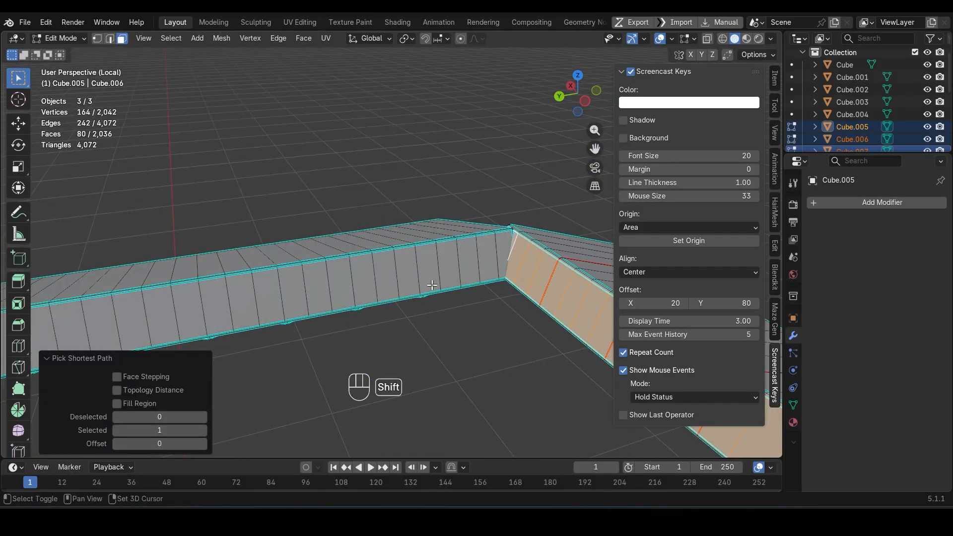
{"action": "middle_click_drag", "start_coordinate": [504, 238], "coordinate": [270, 300]}
{"action": "left_click", "coordinate": [198, 232], "text": "ctrl"}
{"action": "key", "text": "Delete"}
{"action": "left_click", "coordinate": [199, 233]}
Step: Select the border edge loops along the awnings and rip them apart in place
{"action": "scroll", "coordinate": [270, 300], "scroll_direction": "up", "scroll_amount": 2}
{"action": "scroll", "coordinate": [261, 302], "scroll_direction": "down", "scroll_amount": 1}
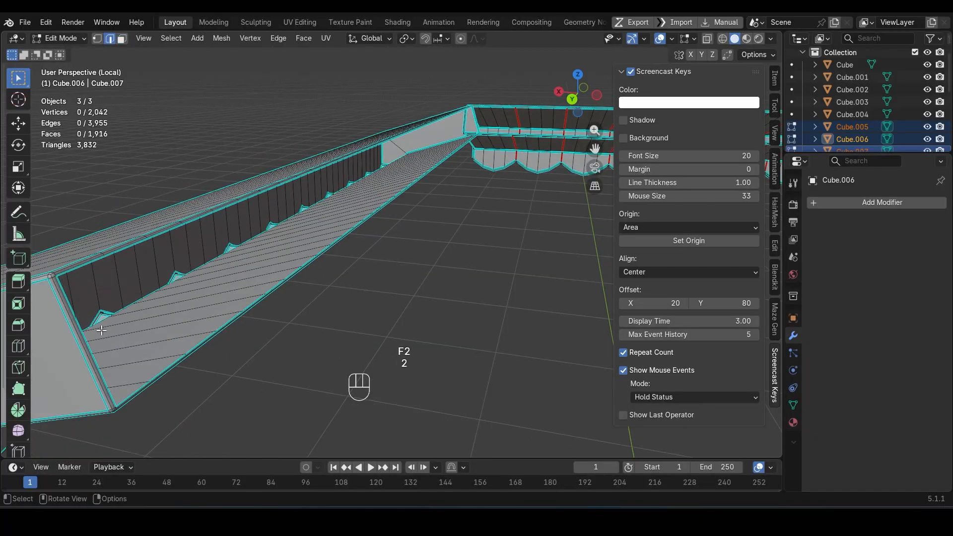
{"action": "left_click", "coordinate": [64, 323], "text": "alt"}
{"action": "mouse_move", "coordinate": [391, 231]}
{"action": "middle_mouse_down"}
{"action": "mouse_move", "coordinate": [285, 260]}
{"action": "mouse_move", "coordinate": [415, 236]}
{"action": "mouse_move", "coordinate": [397, 233]}
{"action": "middle_mouse_up"}
{"action": "middle_click_drag", "start_coordinate": [397, 233], "coordinate": [471, 153], "text": "shift"}
{"action": "middle_click_drag", "start_coordinate": [472, 153], "coordinate": [440, 207]}
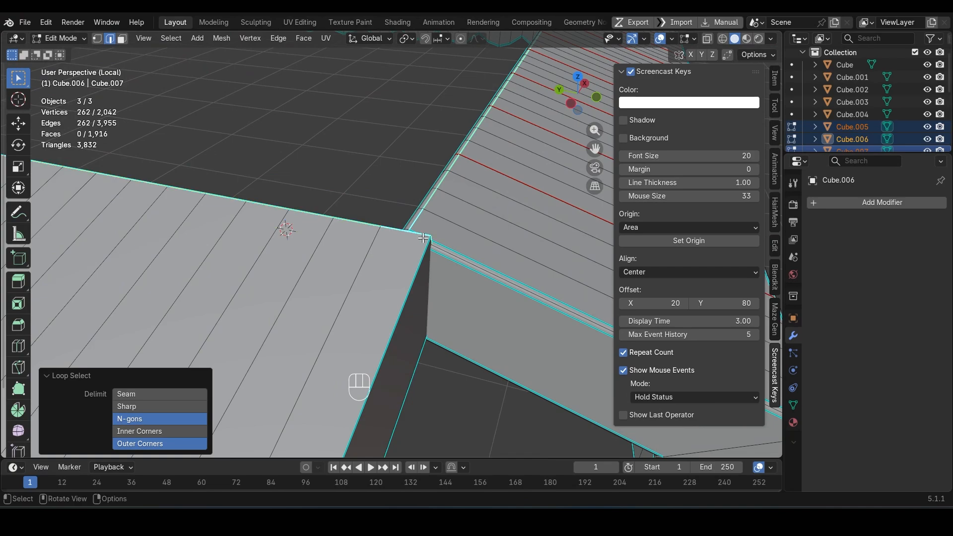
{"action": "key", "text": "v"}
{"action": "key", "text": "Escape"}
Step: Rip the selected awning border edges in place and delete the detached strip segments along the seam-divided awning's back edge
{"action": "key", "text": "F3"}
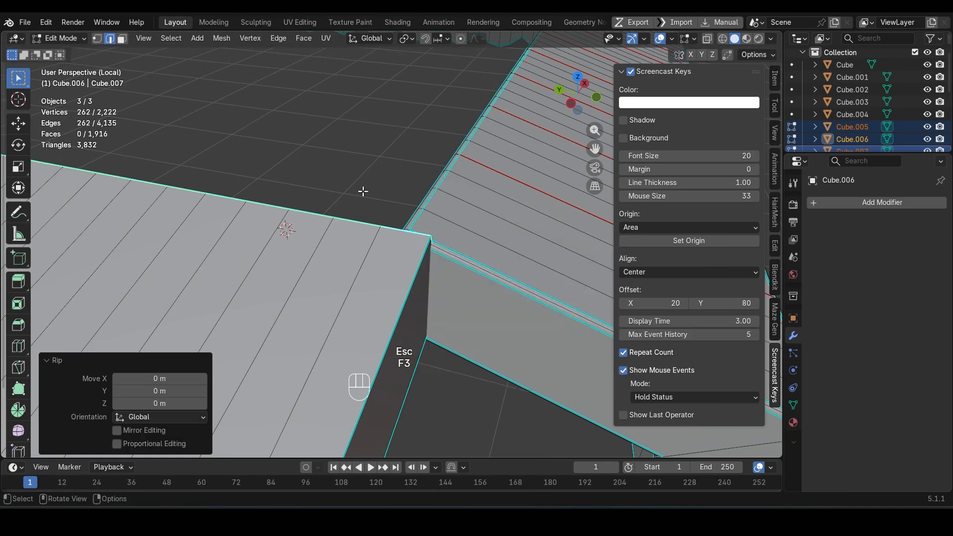
{"action": "key", "text": "3"}
{"action": "key", "text": "l"}
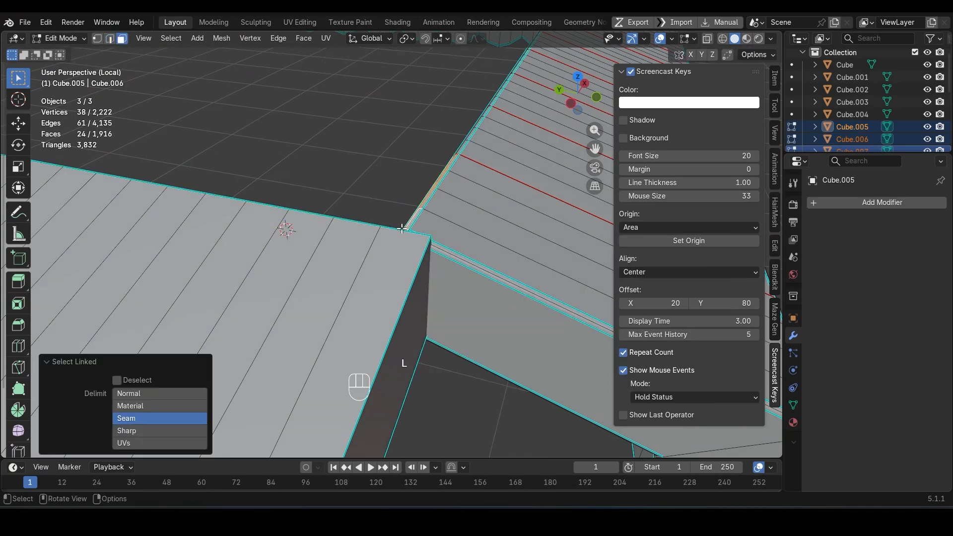
{"action": "middle_click_drag", "start_coordinate": [444, 252], "coordinate": [455, 309]}
{"action": "middle_click_drag", "start_coordinate": [443, 348], "coordinate": [318, 298], "text": "shift"}
{"action": "middle_click_drag", "start_coordinate": [318, 298], "coordinate": [342, 299]}
{"action": "key", "text": "KP_7"}
{"action": "key", "text": "shift+z"}
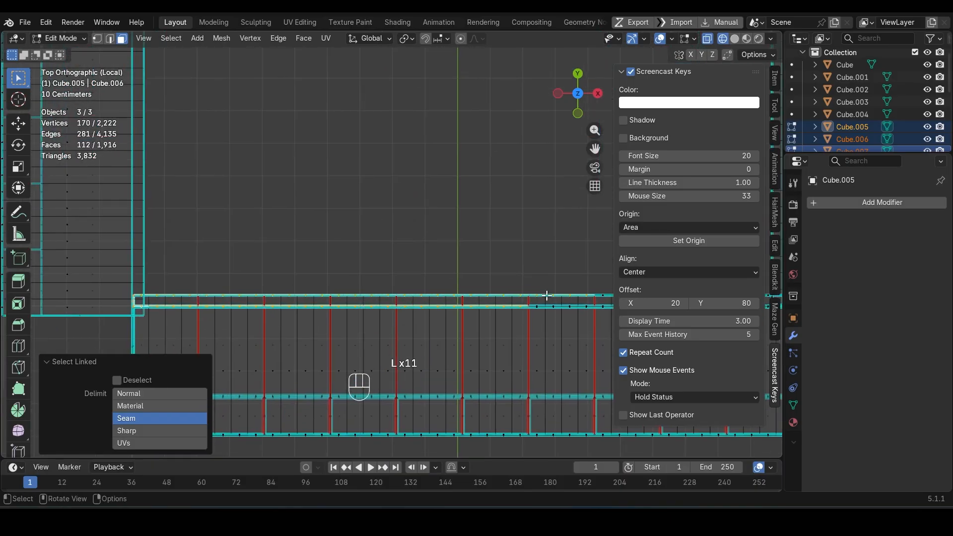
{"action": "key", "text": "l"}
{"action": "middle_click_drag", "start_coordinate": [546, 295], "coordinate": [547, 353]}
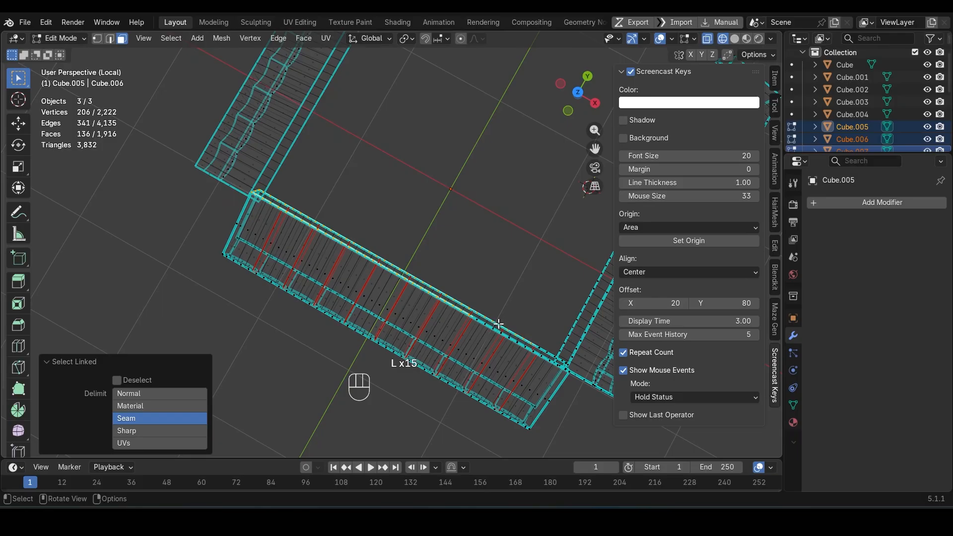
{"action": "mouse_move", "coordinate": [432, 330]}
{"action": "middle_mouse_down"}
{"action": "mouse_move", "coordinate": [402, 301]}
{"action": "mouse_move", "coordinate": [275, 273]}
{"action": "mouse_move", "coordinate": [278, 265]}
{"action": "middle_mouse_up"}
{"action": "key", "text": "Delete"}
{"action": "left_click", "coordinate": [403, 301]}
{"action": "key", "text": "shift+z"}
{"action": "scroll", "coordinate": [398, 299], "scroll_direction": "up", "scroll_amount": 3}
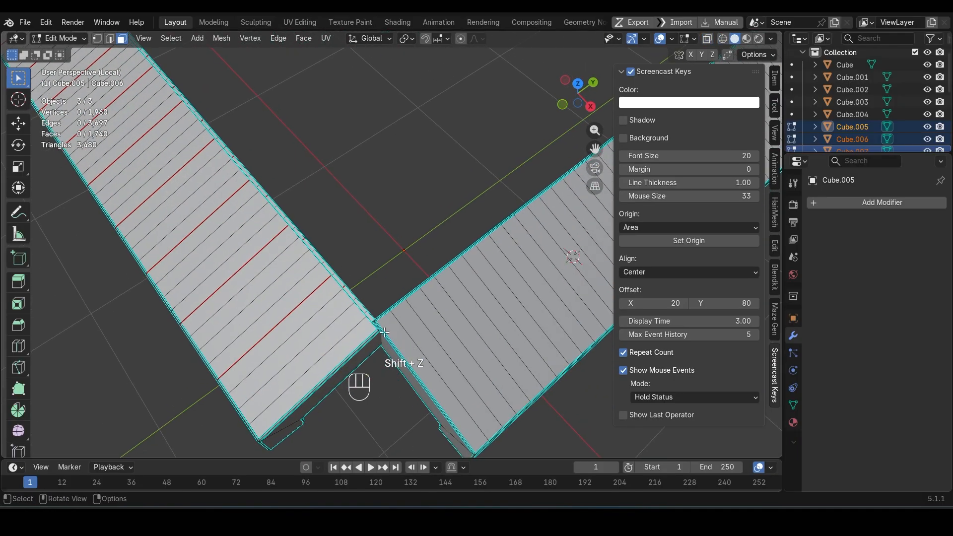
Step: Select the detached linked strip along the adjoining awning's back edge and delete its faces
{"action": "scroll", "coordinate": [398, 339], "scroll_direction": "up", "scroll_amount": 4}
{"action": "middle_click_drag", "start_coordinate": [397, 338], "coordinate": [405, 286], "text": "shift"}
{"action": "key", "text": "l"}
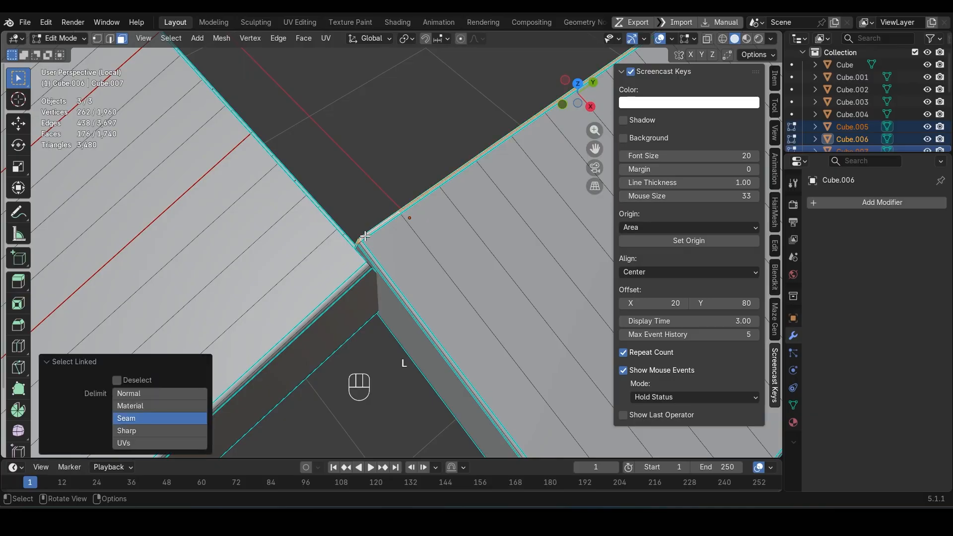
{"action": "key", "text": "Delete"}
{"action": "left_click", "coordinate": [365, 236]}
{"action": "middle_click_drag", "start_coordinate": [256, 258], "coordinate": [442, 162]}
{"action": "scroll", "coordinate": [440, 238], "scroll_direction": "down", "scroll_amount": 2}
{"action": "scroll", "coordinate": [437, 198], "scroll_direction": "up", "scroll_amount": 2}
{"action": "middle_click_drag", "start_coordinate": [437, 198], "coordinate": [420, 306], "text": "shift"}
{"action": "scroll", "coordinate": [420, 306], "scroll_direction": "down", "scroll_amount": 7}
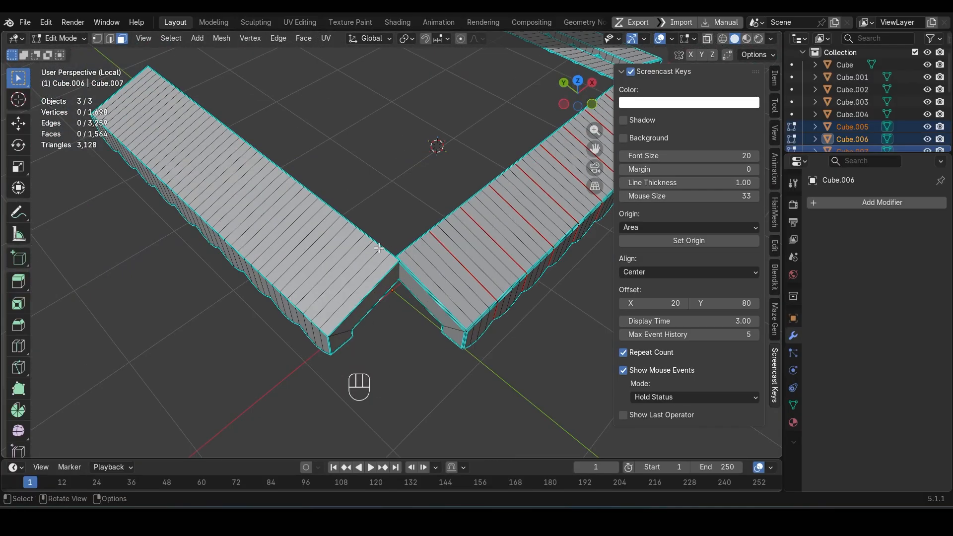
Step: Exit Edit Mode and local view to bring back the whole kiosk, and save the file
{"action": "key", "text": "KP_Decimal"}
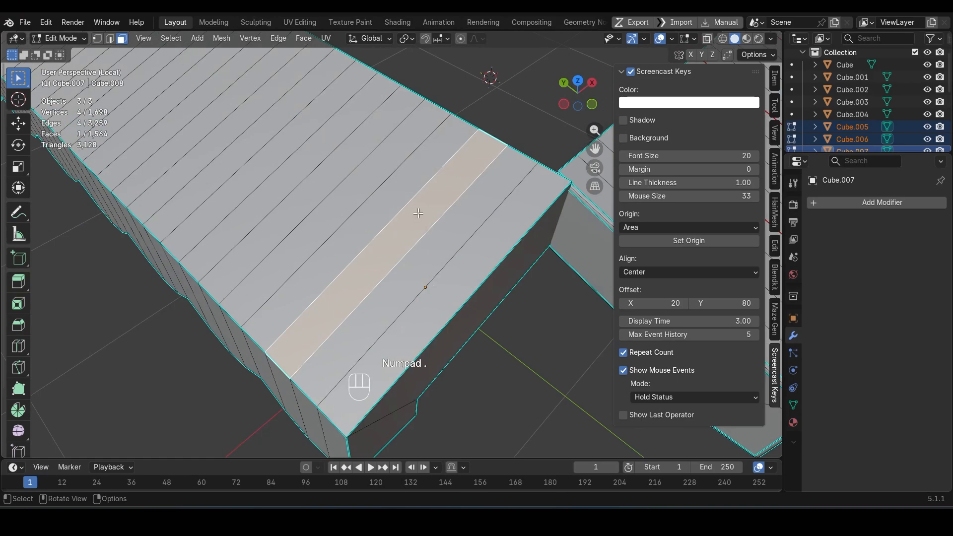
{"action": "middle_click_drag", "start_coordinate": [418, 213], "coordinate": [224, 196]}
{"action": "key", "text": "Tab"}
{"action": "scroll", "coordinate": [290, 253], "scroll_direction": "down", "scroll_amount": 8}
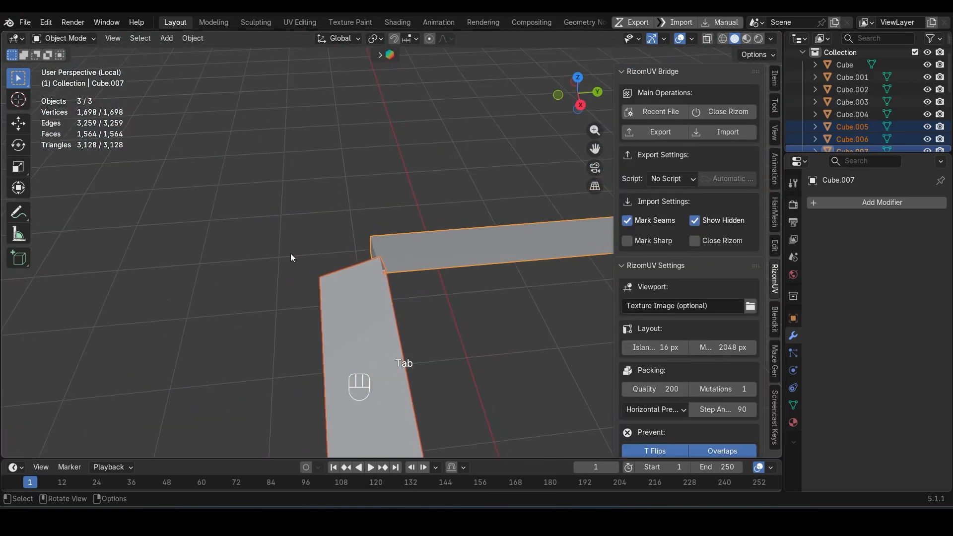
{"action": "key", "text": "slash"}
{"action": "key", "text": "ctrl+s"}
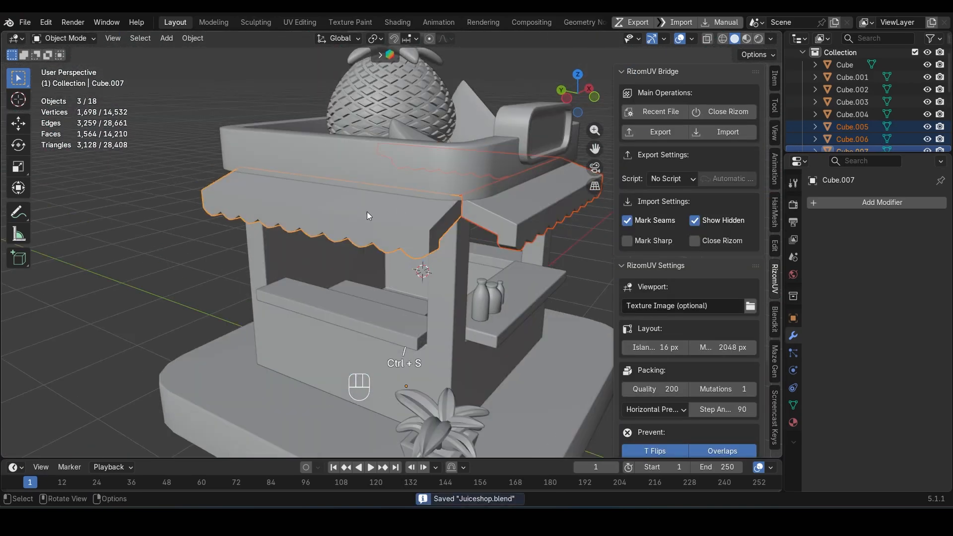
Step: Select all of the kiosk's objects and open them in RizomUV
{"action": "key", "text": "a"}
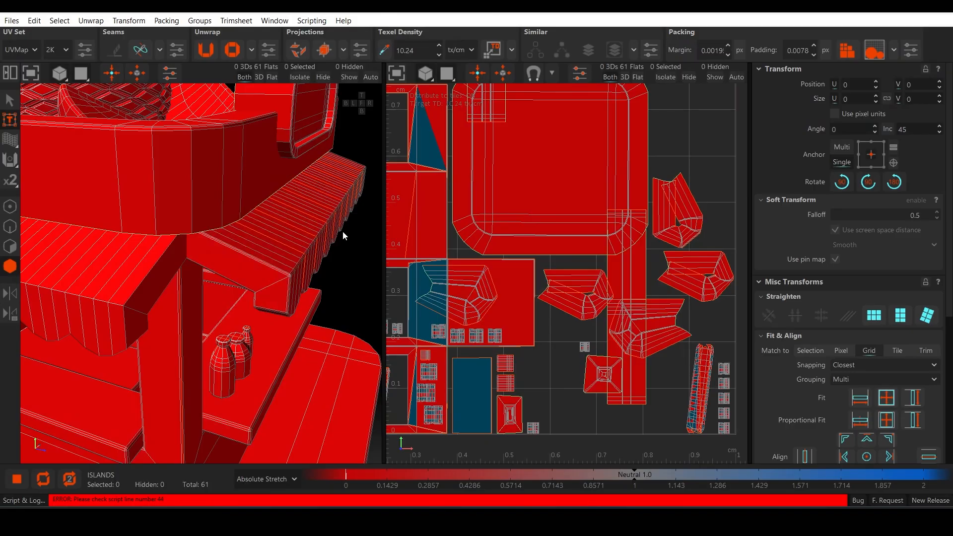
{"action": "scroll", "coordinate": [232, 231], "scroll_direction": "down", "scroll_amount": 2}
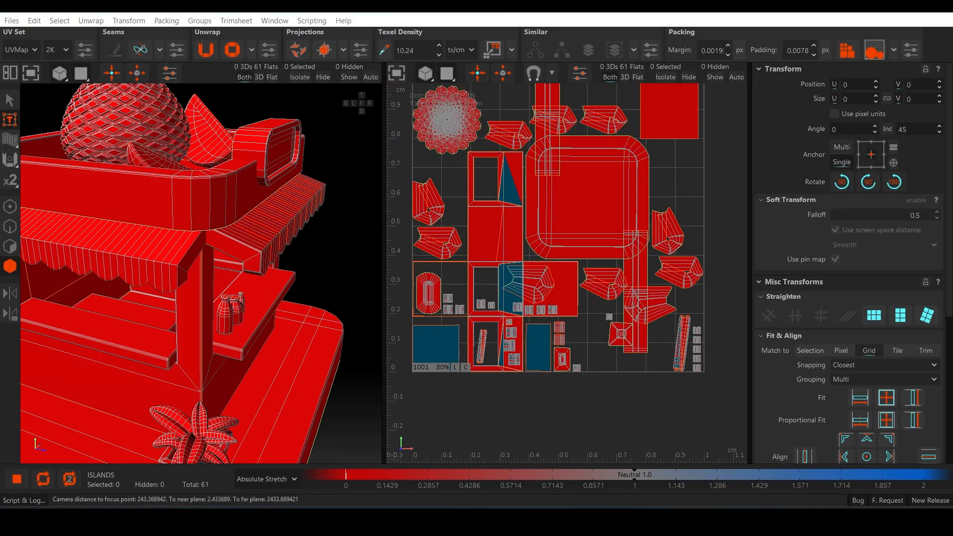
{"action": "left_click_drag", "start_coordinate": [385, 275], "coordinate": [499, 269]}
{"action": "left_click_drag", "start_coordinate": [368, 283], "coordinate": [313, 332], "text": "alt"}
Step: Select all the UV islands of the awning below the sign, then unwrap and pack them
{"action": "key", "text": "F4"}
{"action": "mouse_move", "coordinate": [168, 263]}
{"action": "left_mouse_down"}
{"action": "mouse_move", "coordinate": [252, 264]}
{"action": "mouse_move", "coordinate": [341, 247]}
{"action": "left_mouse_up"}
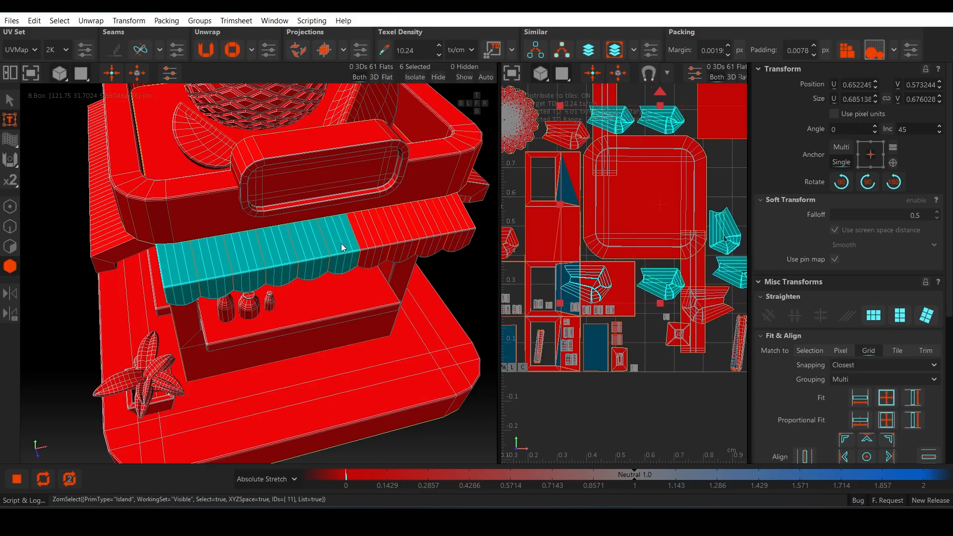
{"action": "left_click_drag", "start_coordinate": [426, 232], "coordinate": [453, 237]}
{"action": "key", "text": "u"}
{"action": "key", "text": "p"}
{"action": "scroll", "coordinate": [684, 291], "scroll_direction": "down", "scroll_amount": 3}
{"action": "scroll", "coordinate": [684, 291], "scroll_direction": "up", "scroll_amount": 1}
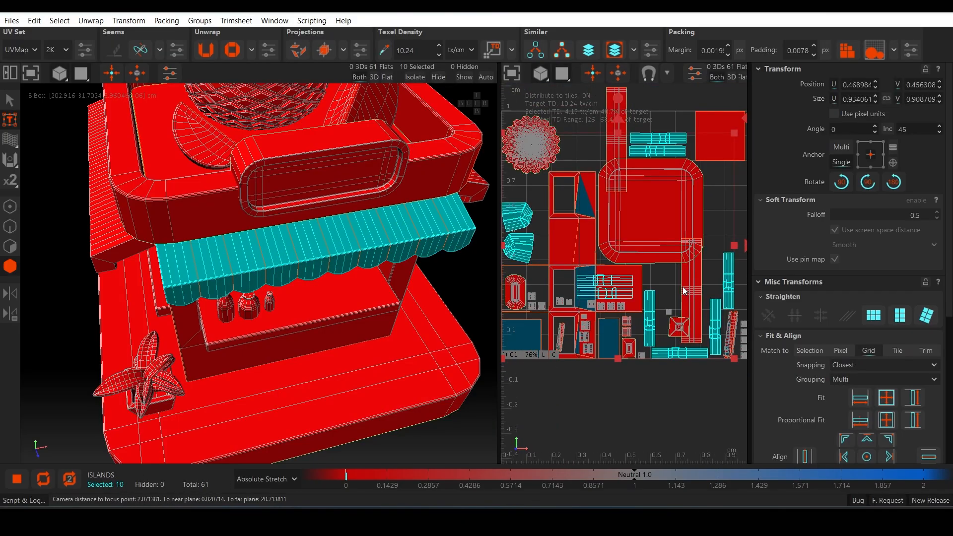
Step: Hide the unwrapped awning's islands, the two roof rim islands and the roof's floor panel
{"action": "key", "text": "h"}
{"action": "left_click", "coordinate": [169, 215]}
{"action": "scroll", "coordinate": [363, 180], "scroll_direction": "down", "scroll_amount": 2}
{"action": "left_click", "coordinate": [418, 139], "text": "ctrl"}
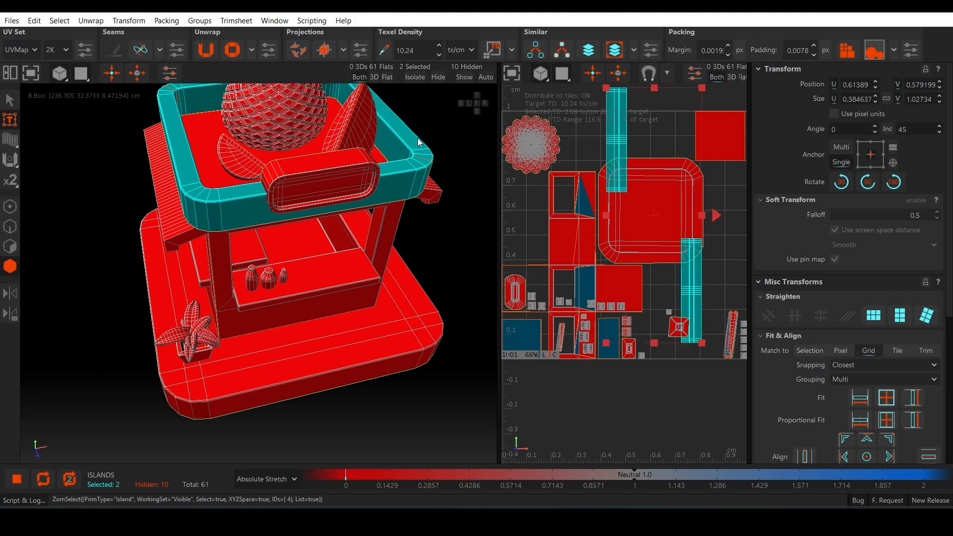
{"action": "key", "text": "h"}
{"action": "left_click", "coordinate": [218, 201]}
{"action": "key", "text": "h"}
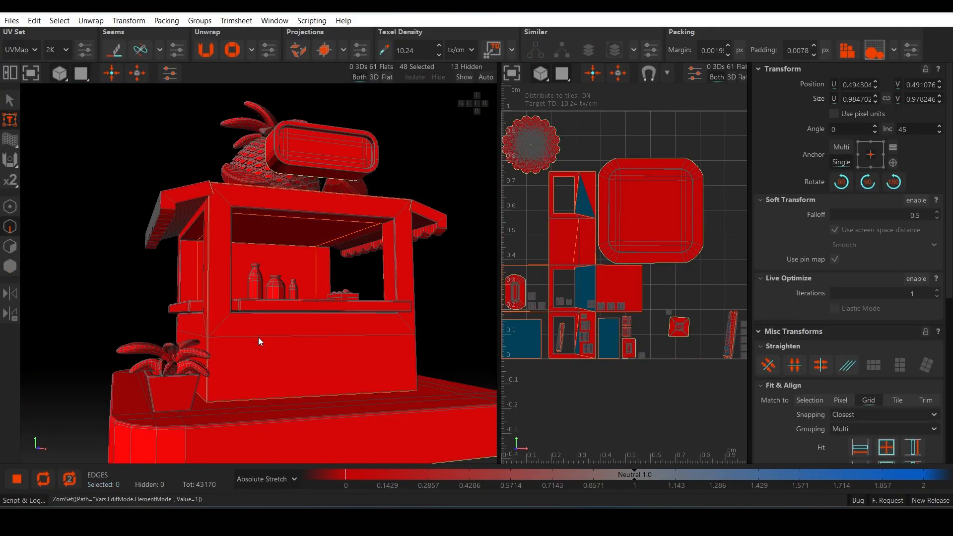
Step: Cut the selected edge loops around the front counter top and unwrap the connected island
{"action": "scroll", "coordinate": [163, 335], "scroll_direction": "up", "scroll_amount": 3}
{"action": "double_click", "coordinate": [163, 336], "text": "ctrl"}
{"action": "left_click_drag", "start_coordinate": [163, 336], "coordinate": [251, 343], "text": "alt"}
{"action": "double_click", "coordinate": [166, 353], "text": "ctrl"}
{"action": "double_click", "coordinate": [302, 342], "text": "ctrl"}
{"action": "left_click_drag", "start_coordinate": [165, 353], "coordinate": [309, 286], "text": "alt"}
{"action": "key", "text": "c"}
{"action": "key", "text": "F4"}
{"action": "left_click", "coordinate": [338, 361]}
{"action": "key", "text": "u"}
Step: Select the border edge loops of the inner shelf behind the bottles and cut them as seams
{"action": "scroll", "coordinate": [349, 361], "scroll_direction": "up", "scroll_amount": 4}
{"action": "scroll", "coordinate": [284, 277], "scroll_direction": "up", "scroll_amount": 2}
{"action": "scroll", "coordinate": [284, 277], "scroll_direction": "down", "scroll_amount": 3}
{"action": "key", "text": "F2"}
{"action": "scroll", "coordinate": [278, 324], "scroll_direction": "up", "scroll_amount": 2}
{"action": "double_click", "coordinate": [298, 272]}
{"action": "scroll", "coordinate": [267, 294], "scroll_direction": "up", "scroll_amount": 3}
{"action": "double_click", "coordinate": [172, 270], "text": "ctrl"}
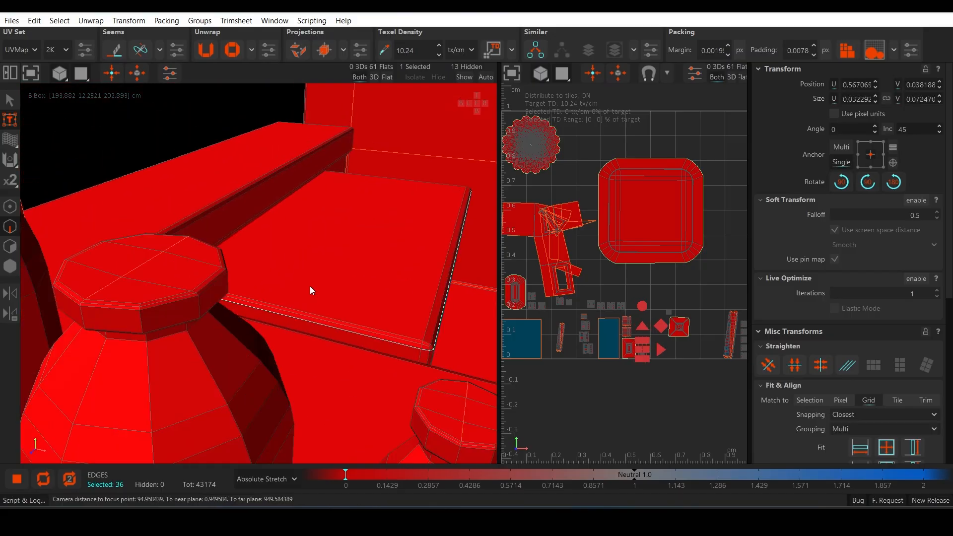
{"action": "key", "text": "c"}
Step: Select the islands of the counters and inner shelves, then unwrap and pack them
{"action": "key", "text": "F4"}
{"action": "scroll", "coordinate": [242, 231], "scroll_direction": "down", "scroll_amount": 5}
{"action": "left_click", "coordinate": [258, 206]}
{"action": "left_click", "coordinate": [304, 239], "text": "ctrl"}
{"action": "left_click", "coordinate": [328, 369], "text": "ctrl"}
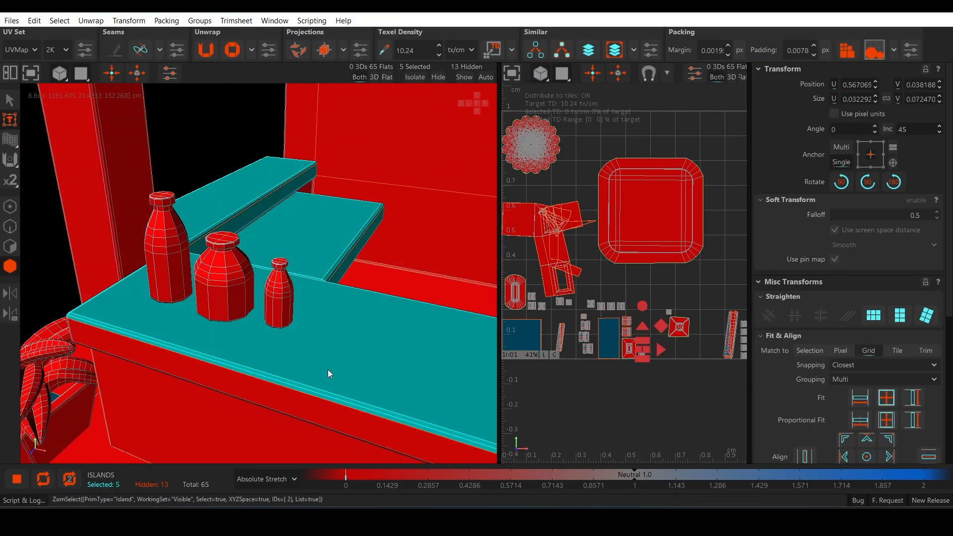
{"action": "scroll", "coordinate": [291, 302], "scroll_direction": "down", "scroll_amount": 1}
{"action": "middle_click_drag", "start_coordinate": [328, 369], "coordinate": [174, 270], "text": "alt"}
{"action": "left_click", "coordinate": [339, 279], "text": "ctrl"}
{"action": "key", "text": "u"}
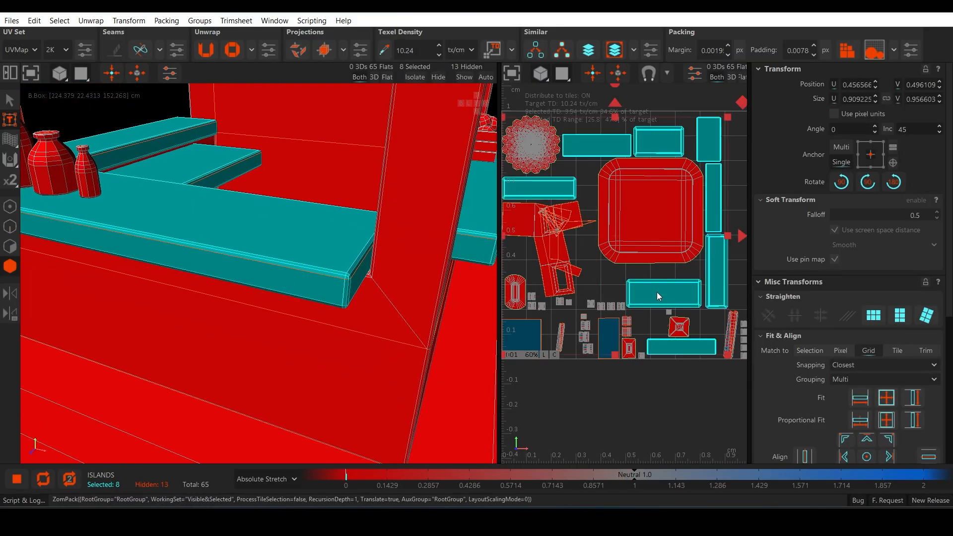
Step: Orient the counter and shelf islands vertically, stack the similar ones as a group and hide them
{"action": "scroll", "coordinate": [872, 398], "scroll_direction": "down", "scroll_amount": 5}
{"action": "left_click", "coordinate": [821, 357]}
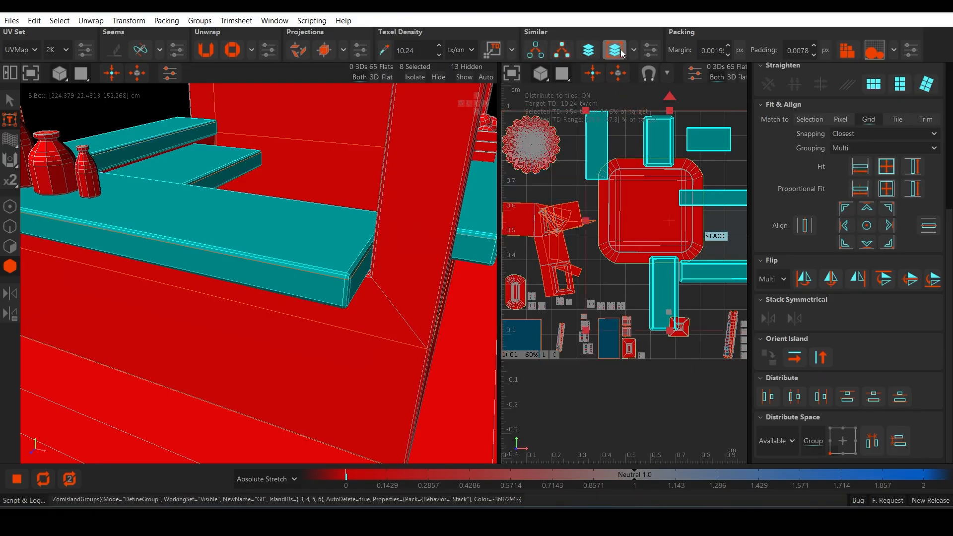
{"action": "scroll", "coordinate": [640, 272], "scroll_direction": "down", "scroll_amount": 3}
{"action": "key", "text": "h"}
{"action": "scroll", "coordinate": [394, 226], "scroll_direction": "down", "scroll_amount": 3}
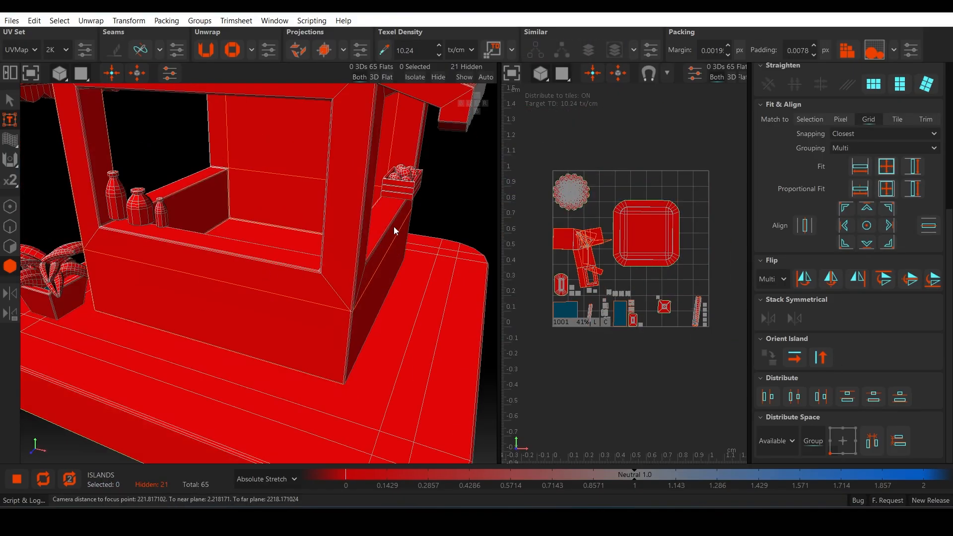
Step: Select the fruit crate's dividing edge loops and cut them to separate its base from its side walls
{"action": "left_click_drag", "start_coordinate": [394, 227], "coordinate": [311, 216], "text": "alt"}
{"action": "scroll", "coordinate": [310, 216], "scroll_direction": "up", "scroll_amount": 4}
{"action": "middle_click_drag", "start_coordinate": [311, 215], "coordinate": [299, 276], "text": "alt"}
{"action": "left_click", "coordinate": [303, 258]}
{"action": "left_click_drag", "start_coordinate": [304, 254], "coordinate": [332, 195], "text": "alt"}
{"action": "scroll", "coordinate": [332, 195], "scroll_direction": "up", "scroll_amount": 3}
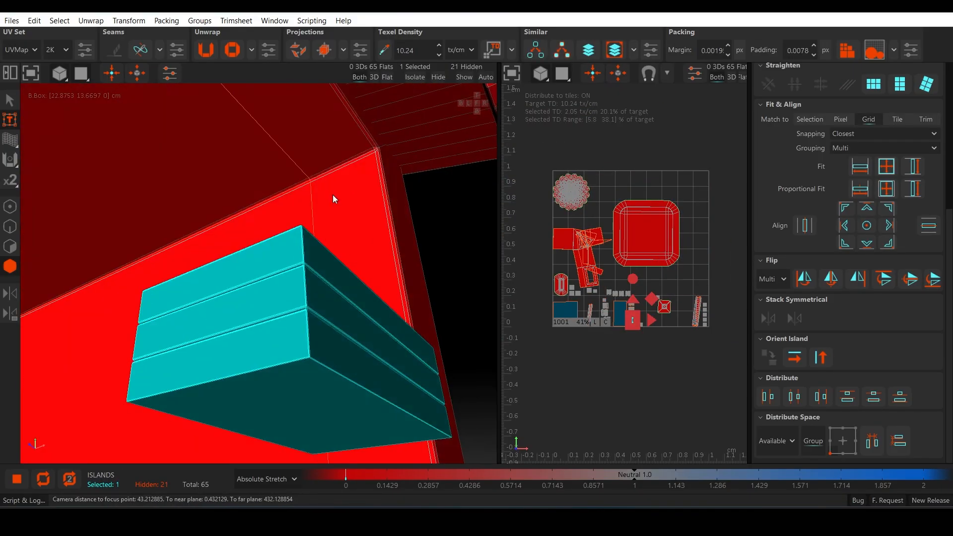
{"action": "key", "text": "F2"}
{"action": "scroll", "coordinate": [323, 299], "scroll_direction": "up", "scroll_amount": 3}
{"action": "double_click", "coordinate": [326, 250]}
{"action": "left_click_drag", "start_coordinate": [326, 249], "coordinate": [261, 271], "text": "alt"}
{"action": "scroll", "coordinate": [215, 324], "scroll_direction": "down", "scroll_amount": 4}
{"action": "scroll", "coordinate": [261, 271], "scroll_direction": "up", "scroll_amount": 5}
{"action": "double_click", "coordinate": [256, 261], "text": "ctrl"}
{"action": "key", "text": "c"}
{"action": "scroll", "coordinate": [269, 279], "scroll_direction": "down", "scroll_amount": 3}
Step: Unwrap and pack the fruit crate's two islands, then hide both
{"action": "key", "text": "F4"}
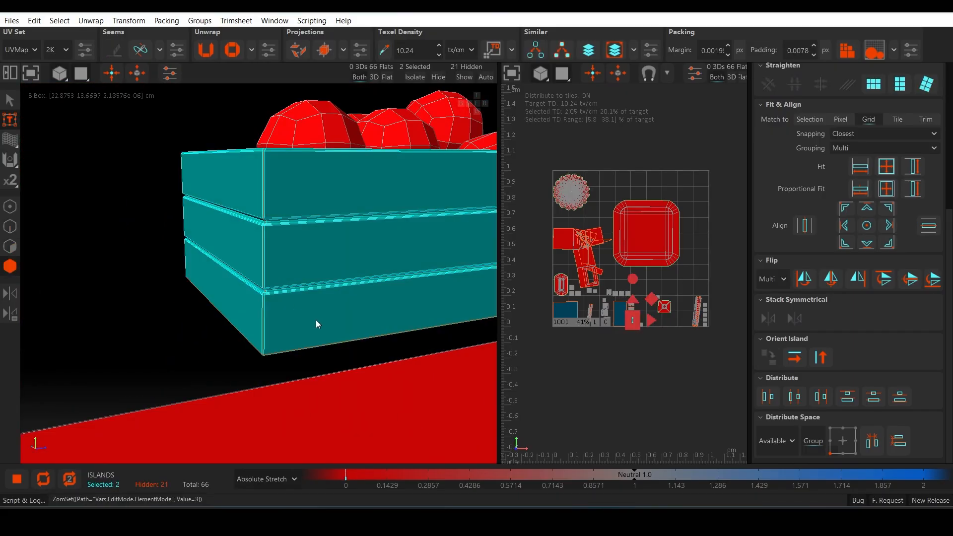
{"action": "left_click_drag", "start_coordinate": [316, 321], "coordinate": [289, 318], "text": "alt"}
{"action": "key", "text": "p"}
{"action": "scroll", "coordinate": [838, 373], "scroll_direction": "up", "scroll_amount": 5}
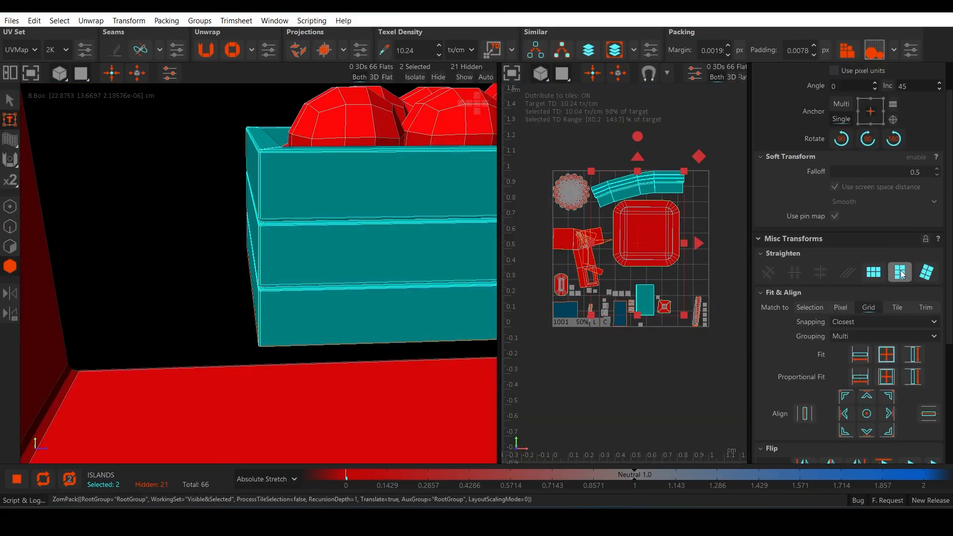
{"action": "left_click", "coordinate": [651, 301]}
{"action": "key", "text": "h"}
{"action": "left_click", "coordinate": [664, 186]}
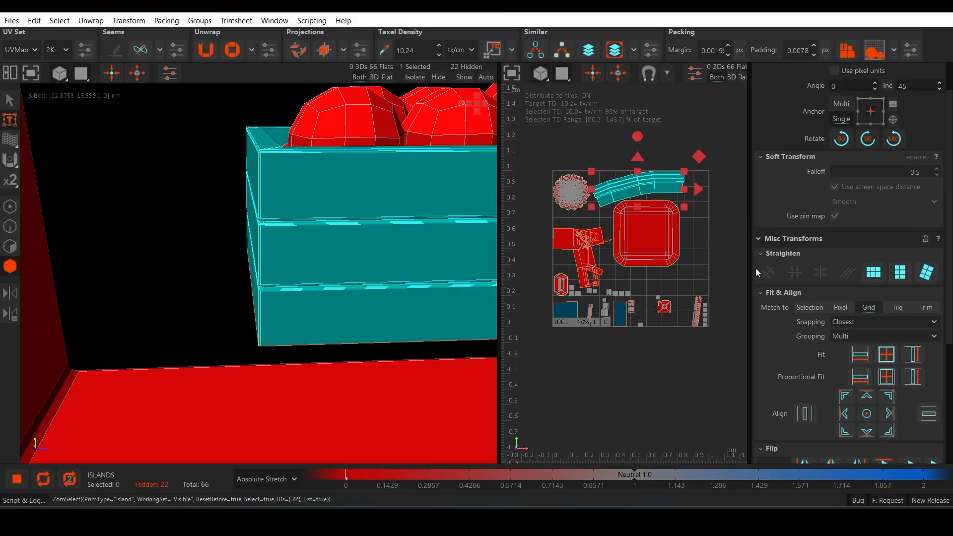
{"action": "key", "text": "h"}
Step: Select the middle edge loops of all the fruit spheres and cut each sphere into two halves
{"action": "scroll", "coordinate": [344, 258], "scroll_direction": "down", "scroll_amount": 2}
{"action": "key", "text": "F2"}
{"action": "double_click", "coordinate": [349, 197]}
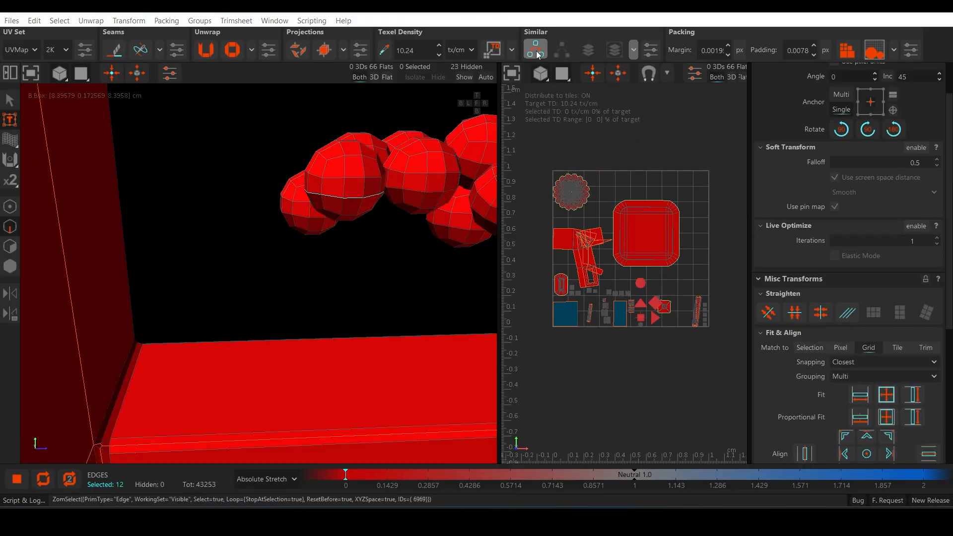
{"action": "left_click_drag", "start_coordinate": [350, 198], "coordinate": [261, 196], "text": "alt"}
{"action": "mouse_move", "coordinate": [416, 197]}
{"action": "left_mouse_down", "text": "alt"}
{"action": "mouse_move", "coordinate": [404, 133]}
{"action": "mouse_move", "coordinate": [427, 194]}
{"action": "left_mouse_up", "text": "alt"}
{"action": "key", "text": "c"}
{"action": "left_click_drag", "start_coordinate": [263, 255], "coordinate": [347, 271], "text": "alt"}
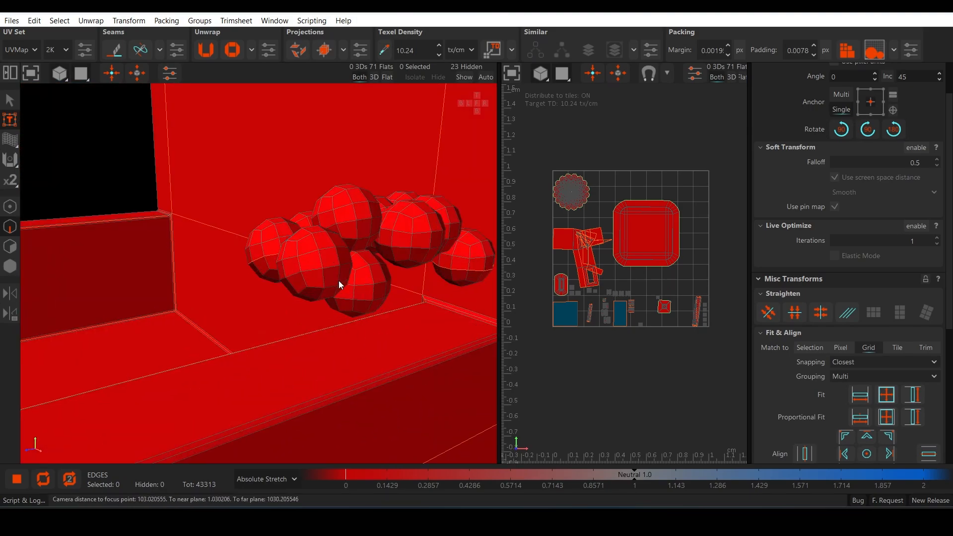
{"action": "key", "text": "c"}
{"action": "left_click_drag", "start_coordinate": [405, 313], "coordinate": [332, 294], "text": "alt"}
{"action": "scroll", "coordinate": [331, 293], "scroll_direction": "down", "scroll_amount": 3}
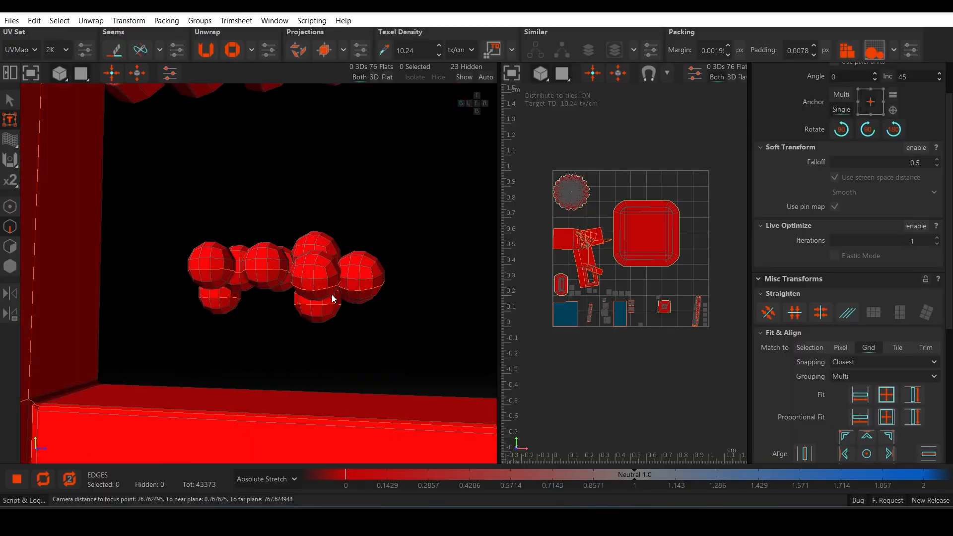
Step: Select and unwrap all the fruit half-sphere islands, stack the similar ones and hide them
{"action": "left_click_drag", "start_coordinate": [168, 199], "coordinate": [395, 337]}
{"action": "key", "text": "F4"}
{"action": "left_click_drag", "start_coordinate": [138, 185], "coordinate": [402, 353]}
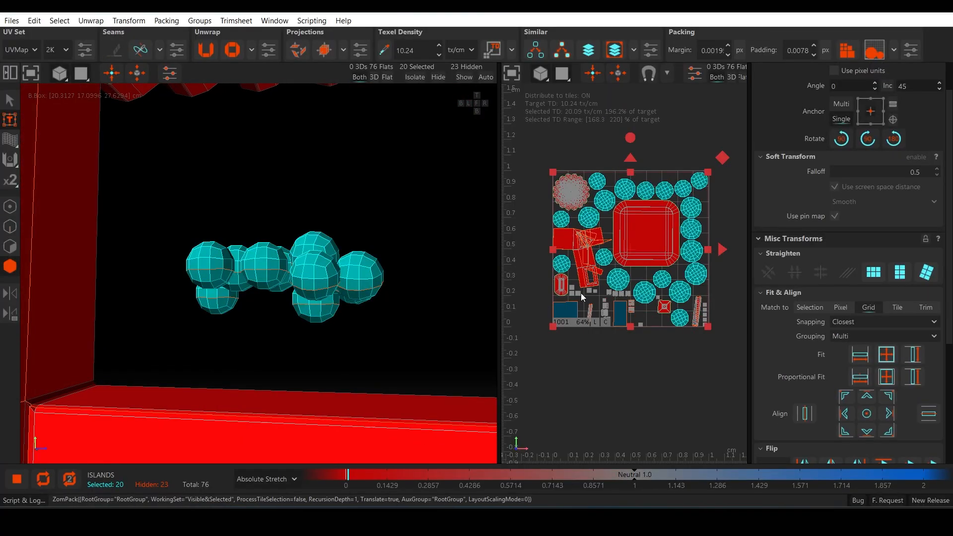
{"action": "left_click", "coordinate": [615, 49]}
{"action": "key", "text": "h"}
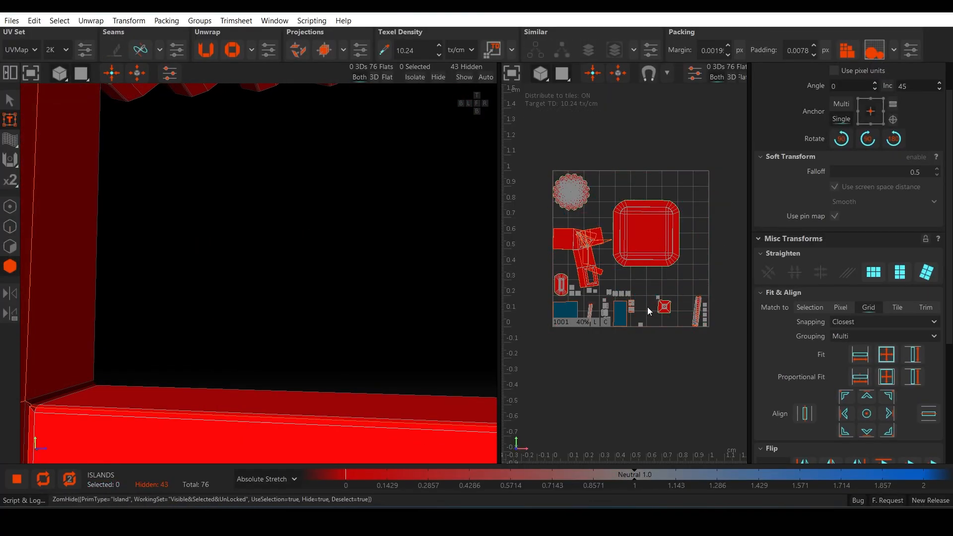
Step: Select the first edge loops running across the side awning at the joints between its scallops
{"action": "scroll", "coordinate": [353, 284], "scroll_direction": "down", "scroll_amount": 5}
{"action": "left_click_drag", "start_coordinate": [353, 284], "coordinate": [259, 262], "text": "alt"}
{"action": "scroll", "coordinate": [278, 299], "scroll_direction": "up", "scroll_amount": 3}
{"action": "key", "text": "F2"}
{"action": "scroll", "coordinate": [278, 299], "scroll_direction": "up", "scroll_amount": 4}
{"action": "double_click", "coordinate": [204, 322]}
{"action": "scroll", "coordinate": [282, 223], "scroll_direction": "up", "scroll_amount": 2}
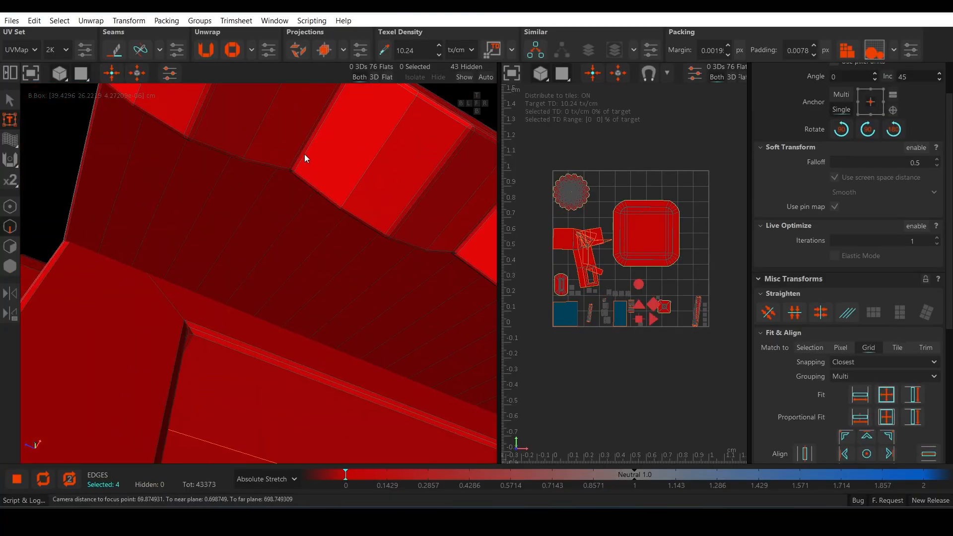
{"action": "scroll", "coordinate": [300, 164], "scroll_direction": "up", "scroll_amount": 5}
{"action": "left_click_drag", "start_coordinate": [304, 167], "coordinate": [271, 230], "text": "alt"}
{"action": "double_click", "coordinate": [314, 187], "text": "ctrl"}
{"action": "double_click", "coordinate": [194, 114], "text": "ctrl"}
{"action": "left_click_drag", "start_coordinate": [194, 114], "coordinate": [167, 195], "text": "alt"}
{"action": "scroll", "coordinate": [204, 189], "scroll_direction": "down", "scroll_amount": 4}
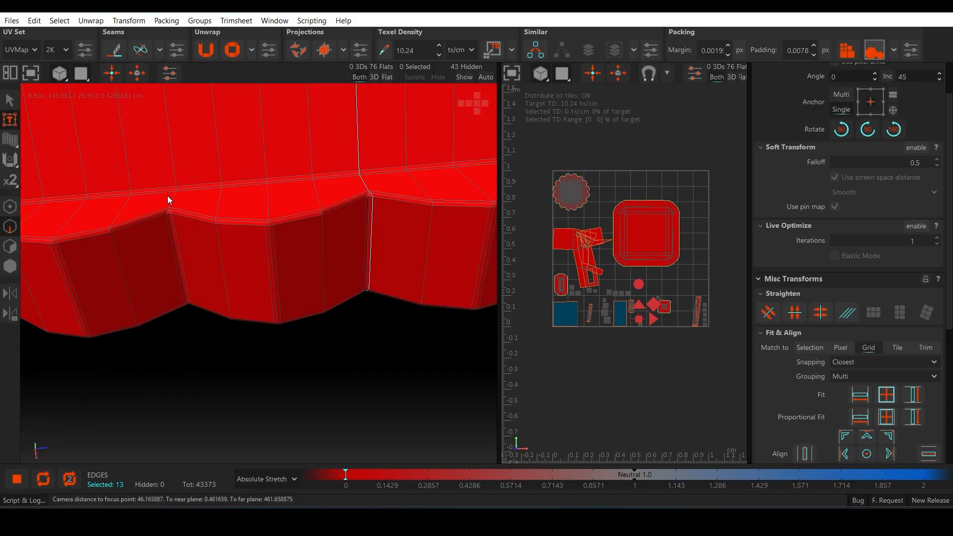
Step: Add the edge loops at the scallop joints along the middle of the side awning to the selection
{"action": "scroll", "coordinate": [179, 251], "scroll_direction": "down", "scroll_amount": 3}
{"action": "left_click_drag", "start_coordinate": [82, 214], "coordinate": [282, 225], "text": "alt"}
{"action": "scroll", "coordinate": [294, 278], "scroll_direction": "down", "scroll_amount": 2}
{"action": "double_click", "coordinate": [282, 225], "text": "ctrl"}
{"action": "double_click", "coordinate": [194, 196]}
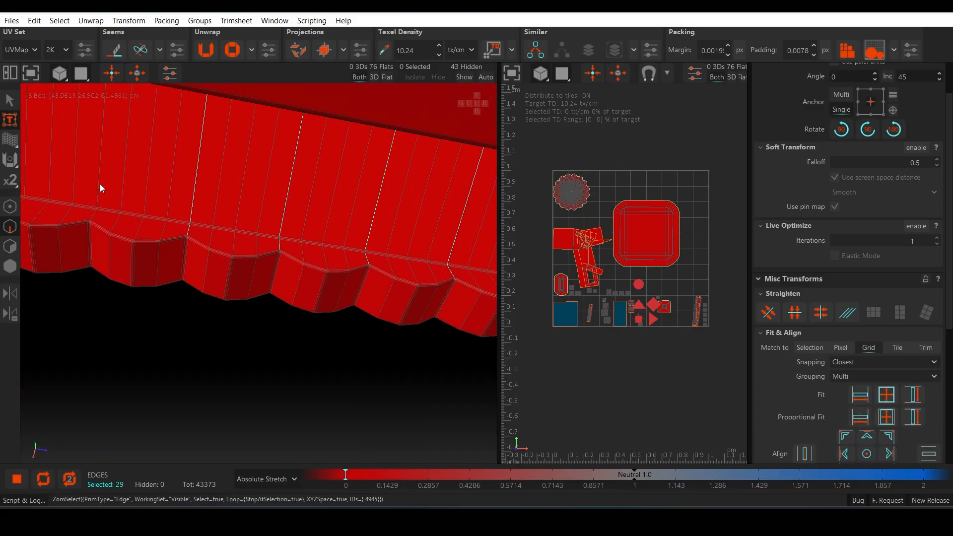
{"action": "middle_click_drag", "start_coordinate": [106, 197], "coordinate": [218, 207], "text": "alt"}
{"action": "double_click", "coordinate": [173, 188]}
{"action": "double_click", "coordinate": [74, 174]}
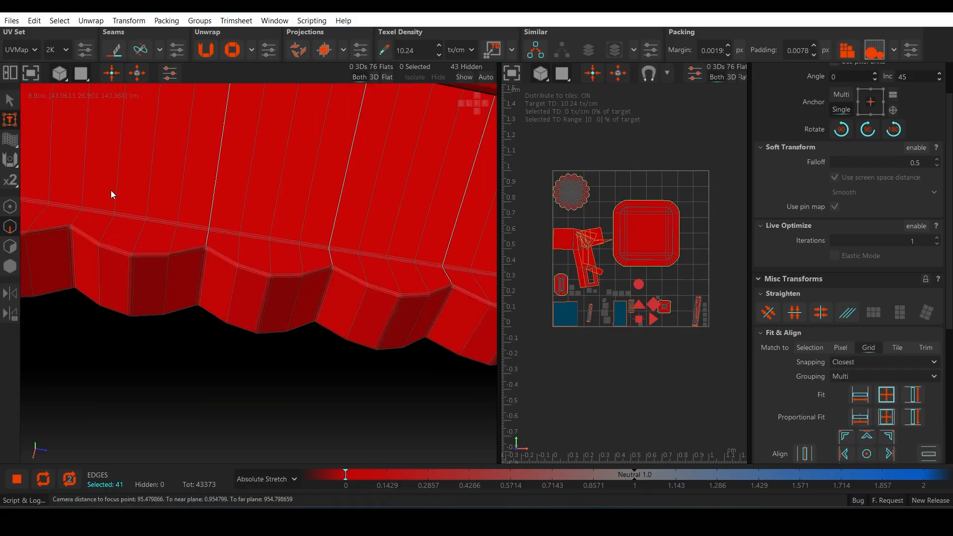
{"action": "double_click", "coordinate": [83, 188]}
Step: Add the remaining scallop-joint edge loops toward the far end of the side awning to the selection
{"action": "left_click_drag", "start_coordinate": [84, 188], "coordinate": [277, 211], "text": "alt"}
{"action": "scroll", "coordinate": [222, 242], "scroll_direction": "down", "scroll_amount": 3}
{"action": "scroll", "coordinate": [221, 246], "scroll_direction": "down", "scroll_amount": 10}
{"action": "scroll", "coordinate": [413, 298], "scroll_direction": "up", "scroll_amount": 5}
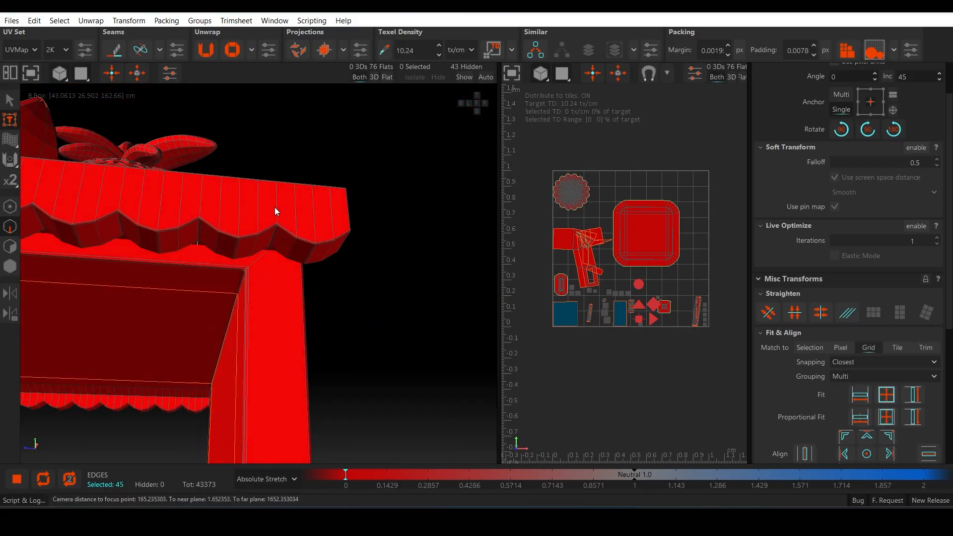
{"action": "left_click_drag", "start_coordinate": [198, 208], "coordinate": [277, 207], "text": "alt"}
{"action": "double_click", "coordinate": [201, 206]}
{"action": "scroll", "coordinate": [276, 233], "scroll_direction": "down", "scroll_amount": 3}
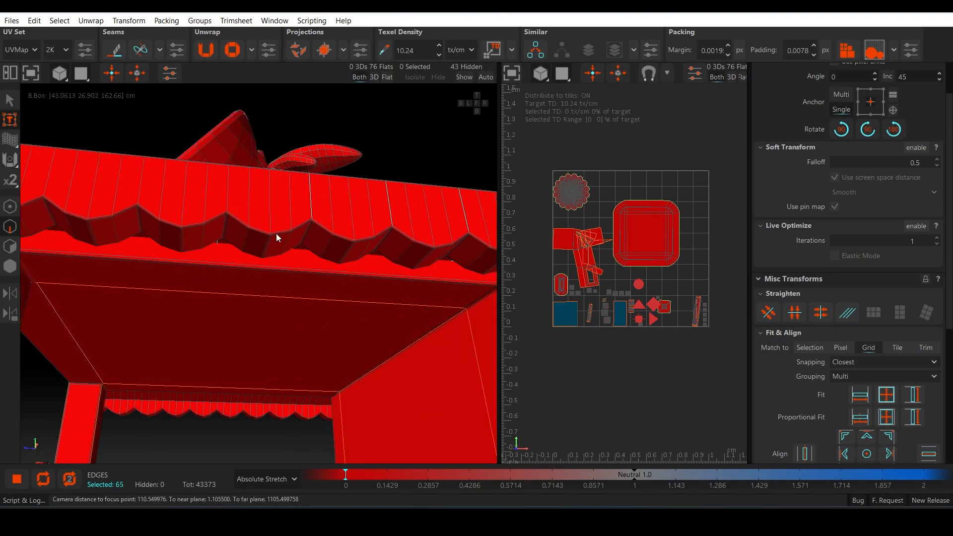
{"action": "double_click", "coordinate": [196, 196]}
{"action": "scroll", "coordinate": [226, 230], "scroll_direction": "up", "scroll_amount": 6}
{"action": "scroll", "coordinate": [268, 221], "scroll_direction": "up", "scroll_amount": 3}
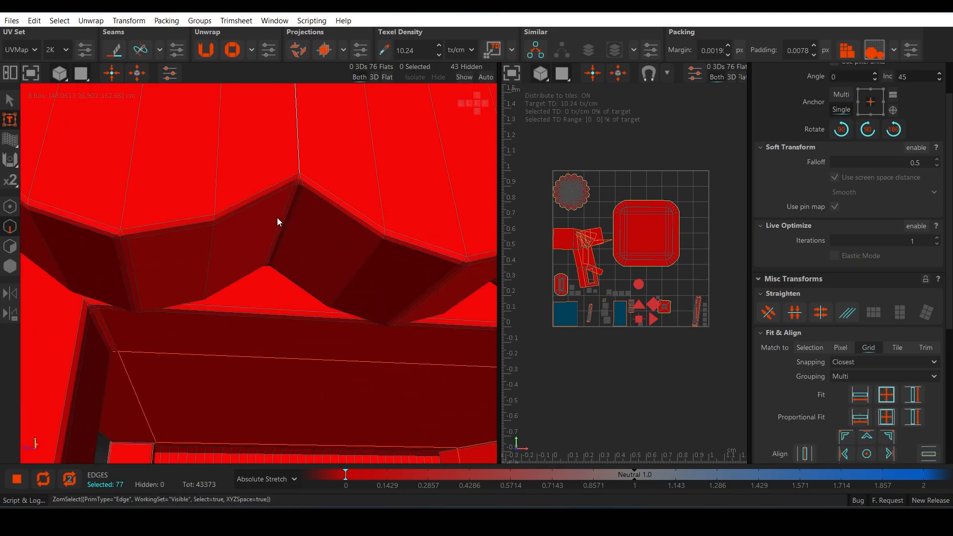
Step: Add the joint edges on the underside and inner face of the side awning's scallops to the selection
{"action": "left_click_drag", "start_coordinate": [277, 217], "coordinate": [250, 268], "text": "alt"}
{"action": "double_click", "coordinate": [302, 251]}
{"action": "scroll", "coordinate": [222, 259], "scroll_direction": "up", "scroll_amount": 3}
{"action": "double_click", "coordinate": [250, 268]}
{"action": "left_click_drag", "start_coordinate": [422, 278], "coordinate": [233, 254], "text": "alt"}
{"action": "double_click", "coordinate": [243, 256]}
{"action": "left_click_drag", "start_coordinate": [423, 281], "coordinate": [263, 291], "text": "alt"}
{"action": "scroll", "coordinate": [250, 255], "scroll_direction": "down", "scroll_amount": 3}
{"action": "double_click", "coordinate": [217, 237]}
{"action": "scroll", "coordinate": [263, 291], "scroll_direction": "down", "scroll_amount": 8}
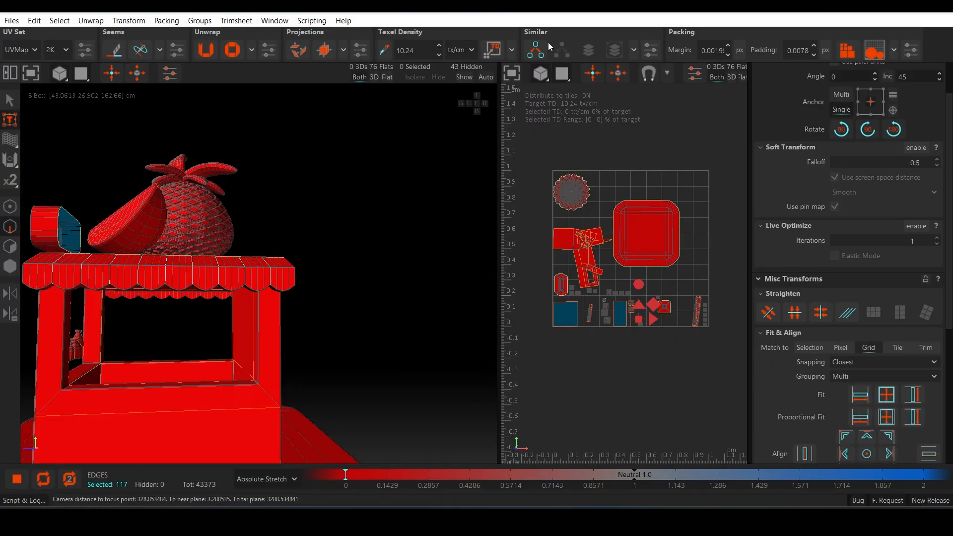
Step: Search for similar edges on the opposite awning and cut the side awning into strips along the selected loops
{"action": "left_click", "coordinate": [539, 48]}
{"action": "left_click_drag", "start_coordinate": [435, 217], "coordinate": [242, 272], "text": "alt"}
{"action": "scroll", "coordinate": [242, 272], "scroll_direction": "down", "scroll_amount": 3}
{"action": "left_click", "coordinate": [534, 55]}
{"action": "left_click_drag", "start_coordinate": [437, 164], "coordinate": [371, 240], "text": "alt"}
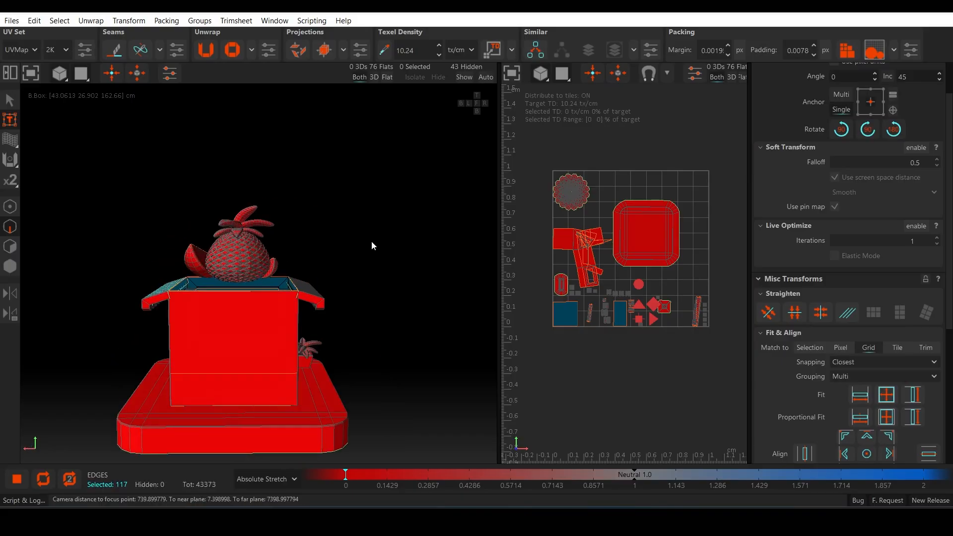
{"action": "scroll", "coordinate": [303, 316], "scroll_direction": "up", "scroll_amount": 6}
{"action": "left_click_drag", "start_coordinate": [304, 265], "coordinate": [386, 348], "text": "alt"}
{"action": "scroll", "coordinate": [335, 335], "scroll_direction": "down", "scroll_amount": 4}
{"action": "key", "text": "F4"}
Step: Select all strip islands of the side awning, unwrap and pack them, and hide them
{"action": "left_click", "coordinate": [226, 341]}
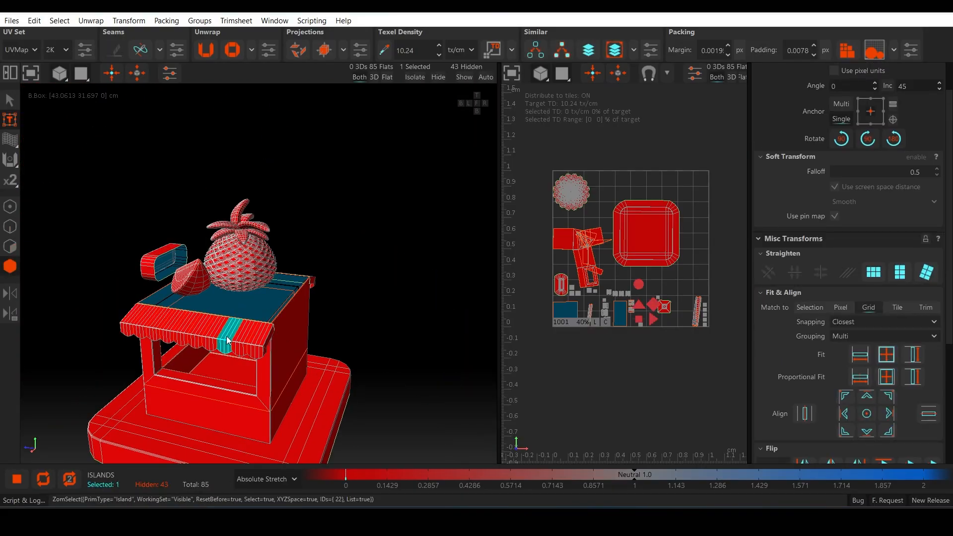
{"action": "left_click_drag", "start_coordinate": [342, 278], "coordinate": [437, 268], "text": "alt"}
{"action": "left_click_drag", "start_coordinate": [362, 191], "coordinate": [302, 263]}
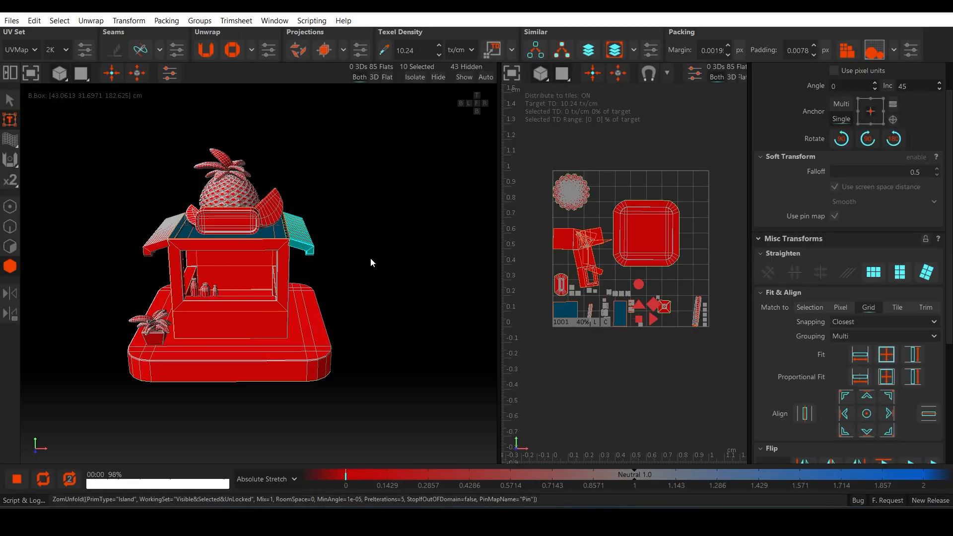
{"action": "key", "text": "f"}
{"action": "left_click", "coordinate": [900, 272]}
{"action": "key", "text": "ctrl+z"}
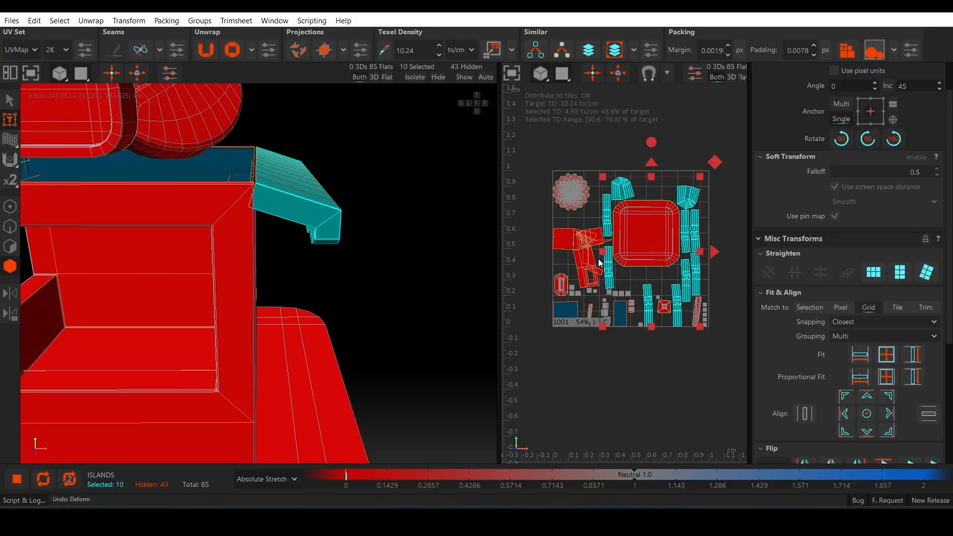
{"action": "key", "text": "h"}
{"action": "scroll", "coordinate": [254, 282], "scroll_direction": "down", "scroll_amount": 4}
{"action": "scroll", "coordinate": [261, 204], "scroll_direction": "up", "scroll_amount": 5}
Step: Select the edge loops along the rim of the first fruit slice on the roof and cut them
{"action": "left_click_drag", "start_coordinate": [254, 282], "coordinate": [231, 266], "text": "alt"}
{"action": "key", "text": "F2"}
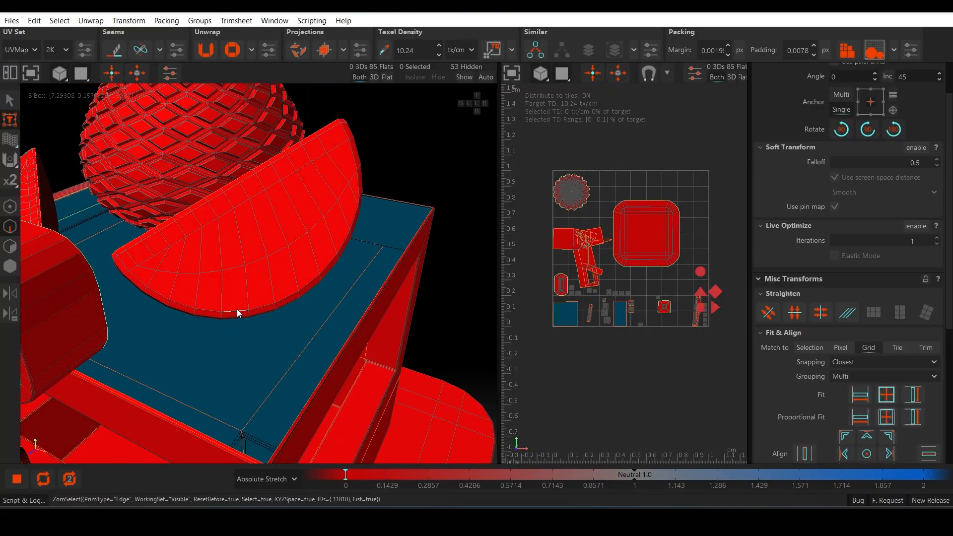
{"action": "double_click", "coordinate": [236, 311]}
{"action": "left_click_drag", "start_coordinate": [236, 309], "coordinate": [264, 317], "text": "alt"}
{"action": "double_click", "coordinate": [171, 368], "text": "shift"}
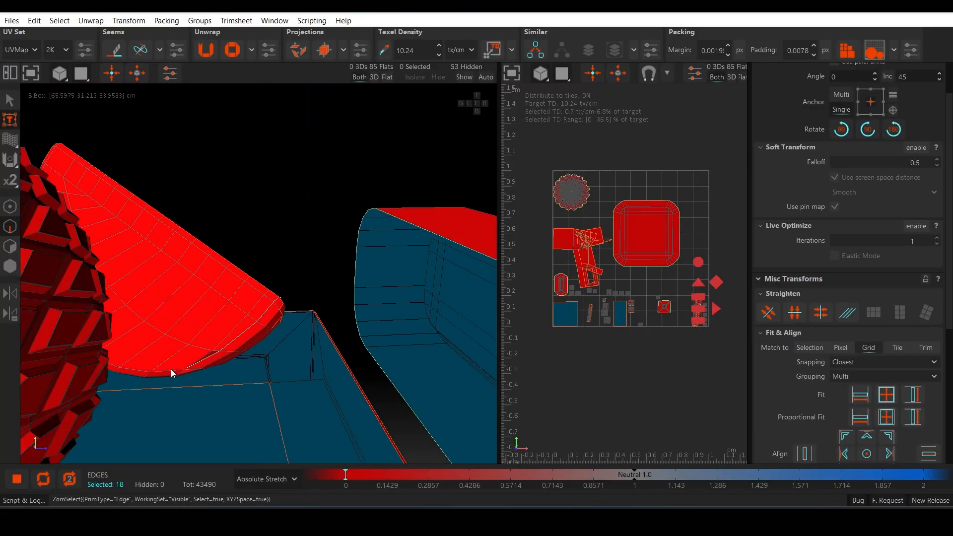
{"action": "left_click_drag", "start_coordinate": [171, 368], "coordinate": [427, 288], "text": "alt"}
{"action": "key", "text": "c"}
Step: Select the first fruit slice's three islands, then unwrap and pack them
{"action": "key", "text": "F4"}
{"action": "scroll", "coordinate": [381, 306], "scroll_direction": "up", "scroll_amount": 2}
{"action": "left_click", "coordinate": [381, 306]}
{"action": "key", "text": "o"}
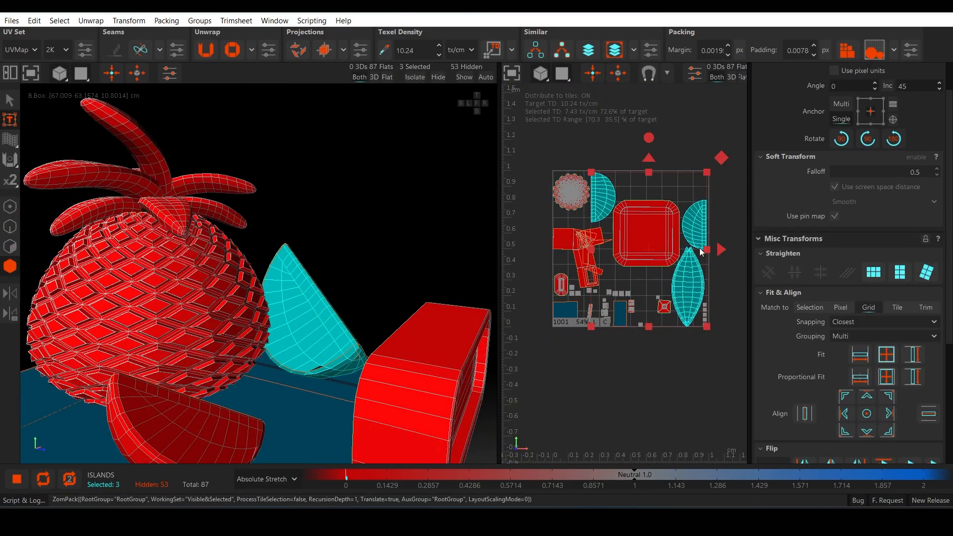
Step: Weld the split edges at the pointed tips of the slice's curved rind island
{"action": "scroll", "coordinate": [579, 451], "scroll_direction": "up", "scroll_amount": 5}
{"action": "key", "text": "F2"}
{"action": "scroll", "coordinate": [655, 164], "scroll_direction": "up", "scroll_amount": 3}
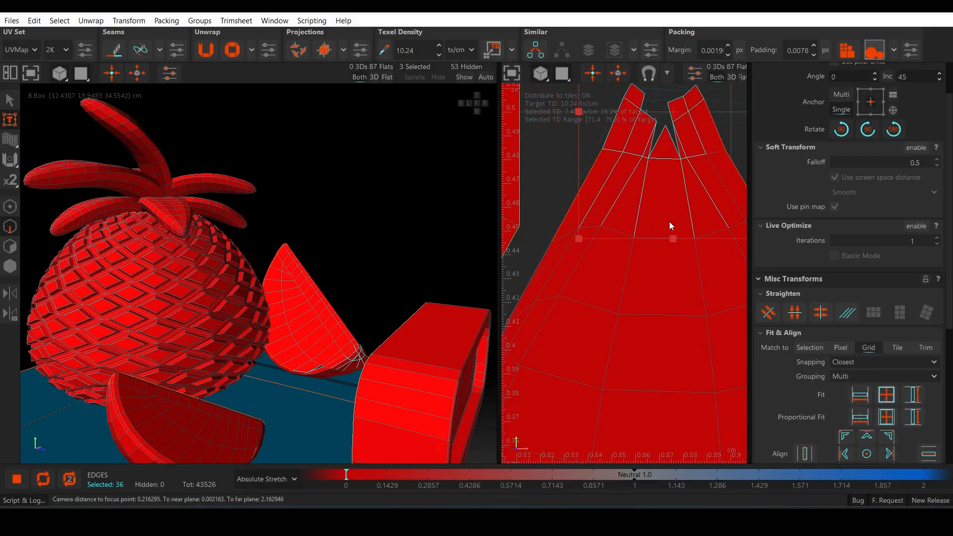
{"action": "scroll", "coordinate": [724, 257], "scroll_direction": "down", "scroll_amount": 4}
{"action": "scroll", "coordinate": [687, 218], "scroll_direction": "up", "scroll_amount": 2}
{"action": "left_click_drag", "start_coordinate": [655, 192], "coordinate": [695, 246]}
{"action": "key", "text": "w"}
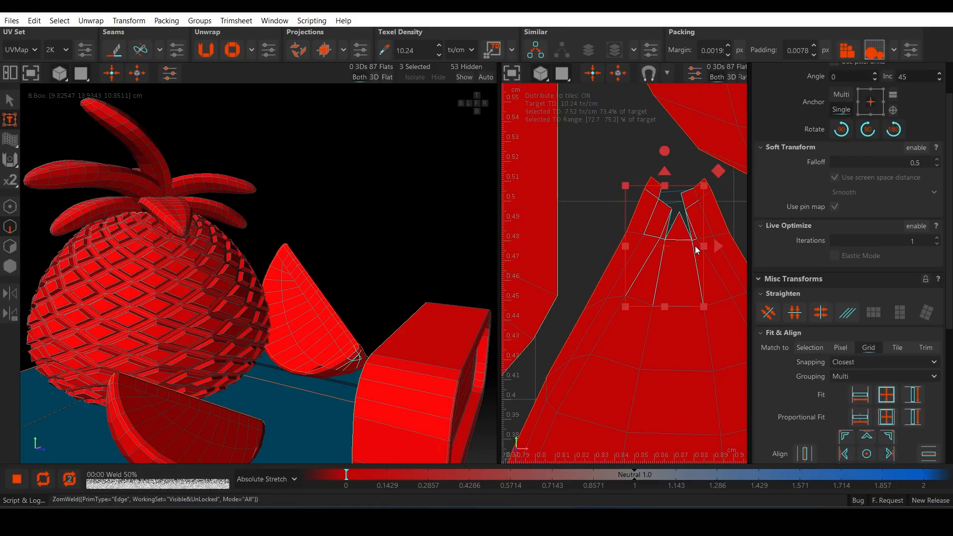
{"action": "scroll", "coordinate": [695, 245], "scroll_direction": "down", "scroll_amount": 5}
{"action": "middle_click_drag", "start_coordinate": [683, 400], "coordinate": [650, 169], "text": "alt"}
{"action": "scroll", "coordinate": [656, 243], "scroll_direction": "up", "scroll_amount": 4}
{"action": "left_click_drag", "start_coordinate": [611, 263], "coordinate": [656, 315]}
{"action": "scroll", "coordinate": [608, 300], "scroll_direction": "down", "scroll_amount": 4}
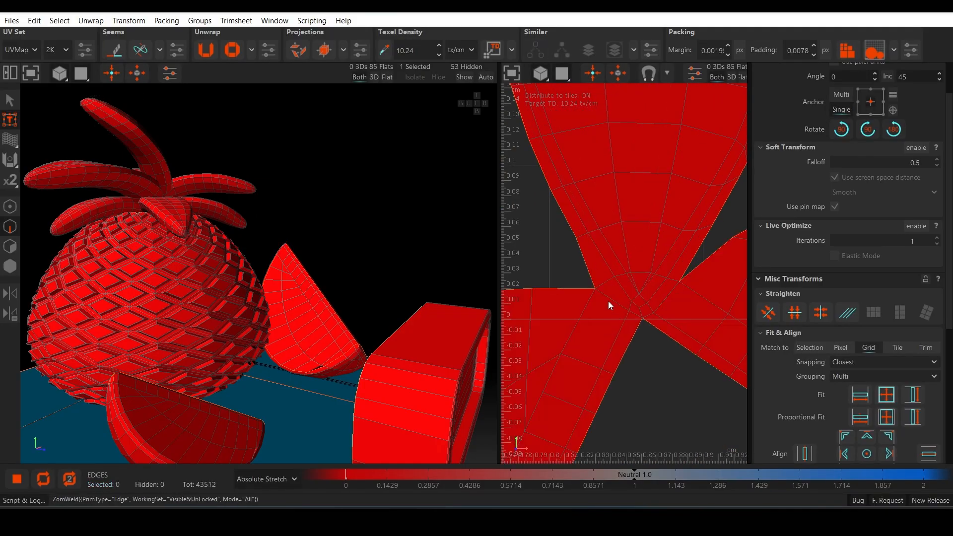
Step: Recut the first fruit slice where its rind and flat faces join
{"action": "key", "text": "c"}
{"action": "middle_click_drag", "start_coordinate": [711, 370], "coordinate": [663, 298], "text": "alt"}
{"action": "key", "text": "F3"}
Step: Unwrap and pack the first fruit slice's recut islands, then hide them
{"action": "key", "text": "F4"}
{"action": "key", "text": "u"}
{"action": "key", "text": "p"}
{"action": "scroll", "coordinate": [606, 249], "scroll_direction": "down", "scroll_amount": 4}
{"action": "middle_click_drag", "start_coordinate": [594, 151], "coordinate": [597, 201], "text": "alt"}
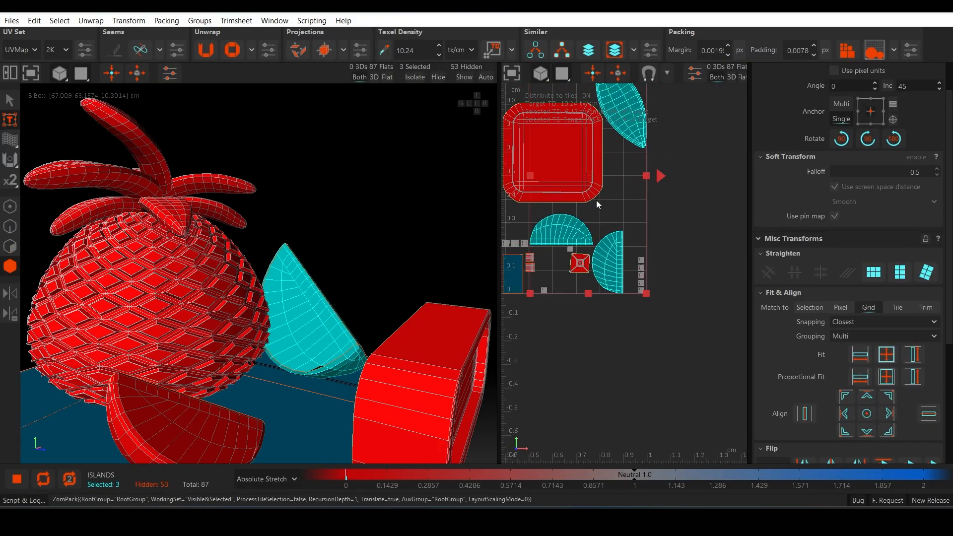
{"action": "scroll", "coordinate": [597, 201], "scroll_direction": "up", "scroll_amount": 2}
{"action": "key", "text": "h"}
Step: Select the second fruit slice on the roof and weld its existing seams
{"action": "middle_click_drag", "start_coordinate": [157, 446], "coordinate": [195, 341], "text": "alt"}
{"action": "scroll", "coordinate": [195, 341], "scroll_direction": "up", "scroll_amount": 3}
{"action": "left_click", "coordinate": [299, 340]}
{"action": "middle_click_drag", "start_coordinate": [300, 340], "coordinate": [263, 291], "text": "alt"}
{"action": "scroll", "coordinate": [260, 286], "scroll_direction": "up", "scroll_amount": 2}
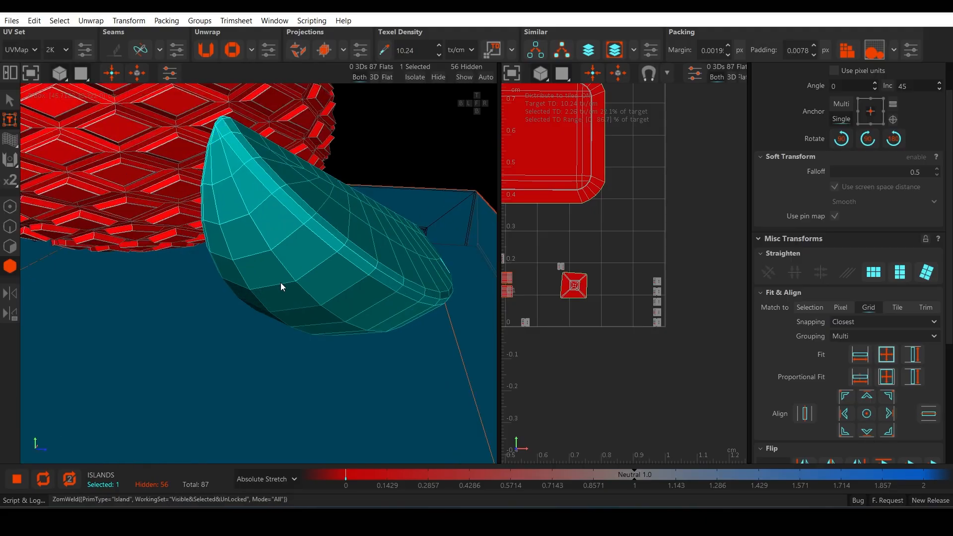
Step: Cut the second fruit slice along the edge loops between its curved rind and its two flat faces
{"action": "key", "text": "F2"}
{"action": "double_click", "coordinate": [351, 248]}
{"action": "middle_click_drag", "start_coordinate": [352, 248], "coordinate": [287, 332], "text": "alt"}
{"action": "scroll", "coordinate": [288, 332], "scroll_direction": "up", "scroll_amount": 3}
{"action": "scroll", "coordinate": [291, 336], "scroll_direction": "up", "scroll_amount": 3}
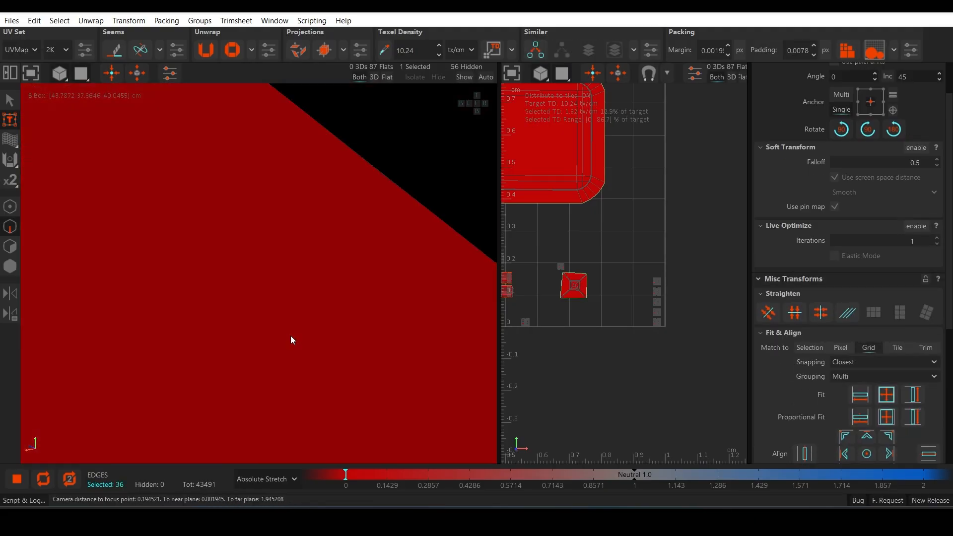
{"action": "scroll", "coordinate": [290, 335], "scroll_direction": "down", "scroll_amount": 5}
{"action": "left_click_drag", "start_coordinate": [290, 335], "coordinate": [271, 375], "text": "alt"}
{"action": "key", "text": "c"}
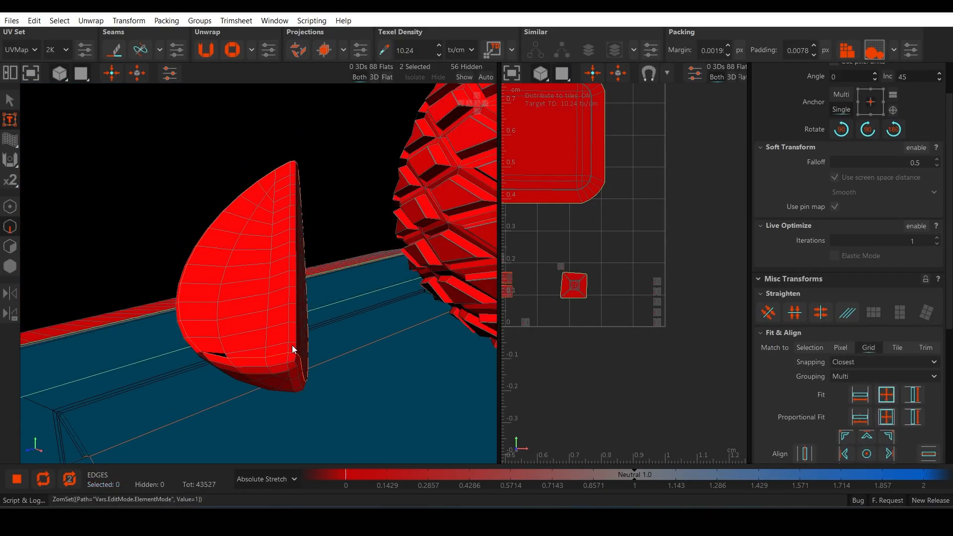
{"action": "double_click", "coordinate": [294, 345]}
{"action": "key", "text": "c"}
Step: Unwrap and pack the second fruit slice's three islands, then hide them
{"action": "key", "text": "F4"}
{"action": "key", "text": "u"}
{"action": "key", "text": "p"}
{"action": "scroll", "coordinate": [644, 317], "scroll_direction": "down", "scroll_amount": 4}
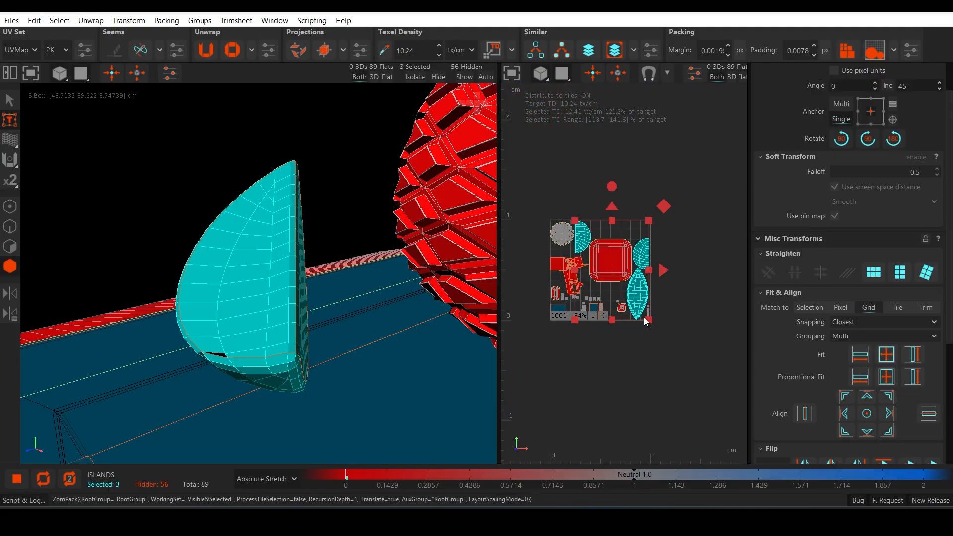
{"action": "scroll", "coordinate": [645, 317], "scroll_direction": "up", "scroll_amount": 2}
{"action": "key", "text": "h"}
Step: Select the lengthwise edge loop around the upright leaf of the pineapple crown and apply the similar-edge selection
{"action": "scroll", "coordinate": [293, 302], "scroll_direction": "down", "scroll_amount": 8}
{"action": "scroll", "coordinate": [311, 250], "scroll_direction": "up", "scroll_amount": 3}
{"action": "left_click_drag", "start_coordinate": [312, 250], "coordinate": [217, 237], "text": "alt"}
{"action": "scroll", "coordinate": [217, 237], "scroll_direction": "up", "scroll_amount": 4}
{"action": "double_click", "coordinate": [244, 237]}
{"action": "key", "text": "F2"}
{"action": "double_click", "coordinate": [245, 237]}
{"action": "scroll", "coordinate": [245, 237], "scroll_direction": "down", "scroll_amount": 5}
{"action": "left_click", "coordinate": [536, 51]}
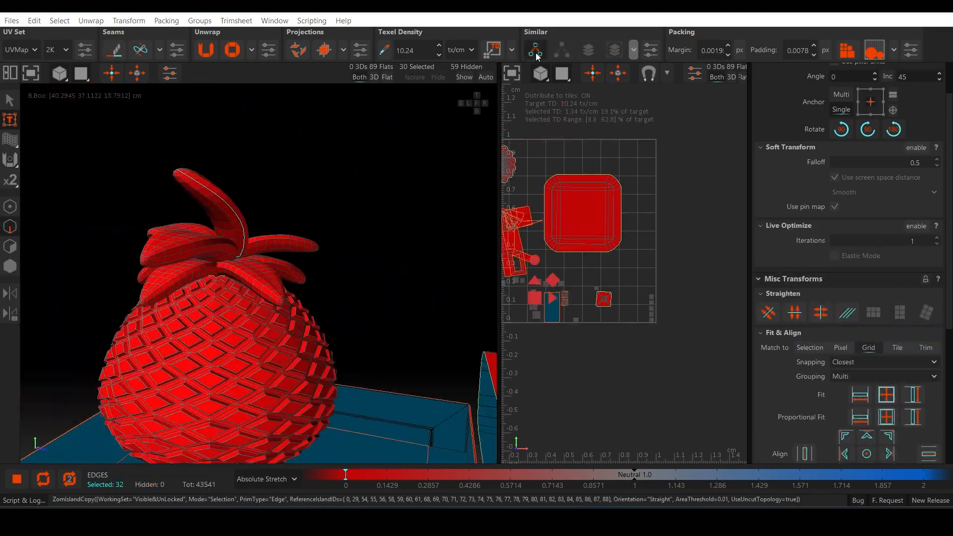
{"action": "scroll", "coordinate": [383, 199], "scroll_direction": "down", "scroll_amount": 8}
{"action": "left_click", "coordinate": [535, 50]}
Step: Add the side edge loops of two more pineapple crown leaves and their similar leaves to the selection
{"action": "scroll", "coordinate": [377, 242], "scroll_direction": "up", "scroll_amount": 6}
{"action": "left_click_drag", "start_coordinate": [377, 245], "coordinate": [221, 174], "text": "alt"}
{"action": "scroll", "coordinate": [221, 174], "scroll_direction": "up", "scroll_amount": 5}
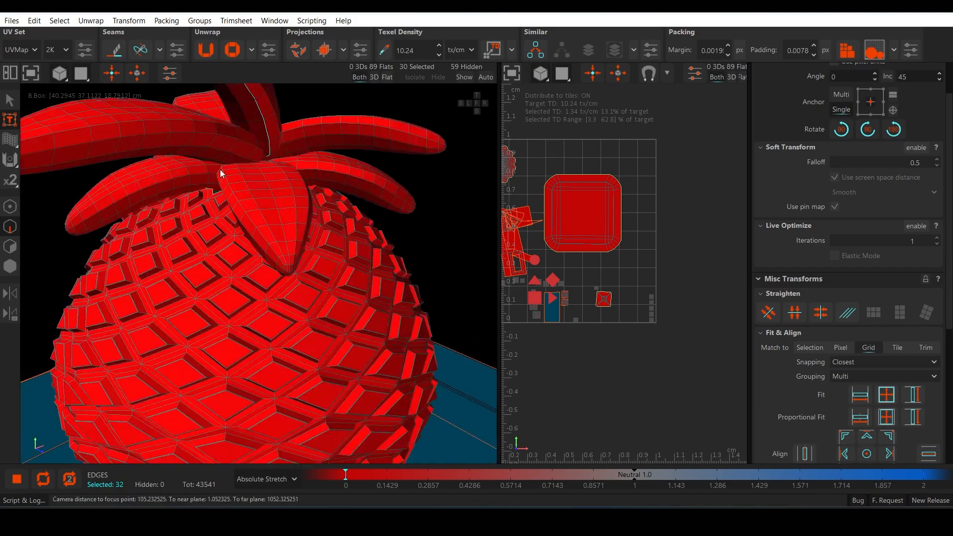
{"action": "double_click", "coordinate": [221, 174], "text": "ctrl"}
{"action": "double_click", "coordinate": [204, 137], "text": "ctrl"}
{"action": "scroll", "coordinate": [204, 136], "scroll_direction": "down", "scroll_amount": 5}
{"action": "left_click", "coordinate": [535, 50]}
Step: Add the remaining crown leaves' side edge loops to the selection and cut all the leaves into halves
{"action": "scroll", "coordinate": [278, 248], "scroll_direction": "up", "scroll_amount": 3}
{"action": "left_click_drag", "start_coordinate": [268, 249], "coordinate": [213, 164], "text": "alt"}
{"action": "scroll", "coordinate": [212, 164], "scroll_direction": "up", "scroll_amount": 3}
{"action": "double_click", "coordinate": [212, 164], "text": "ctrl"}
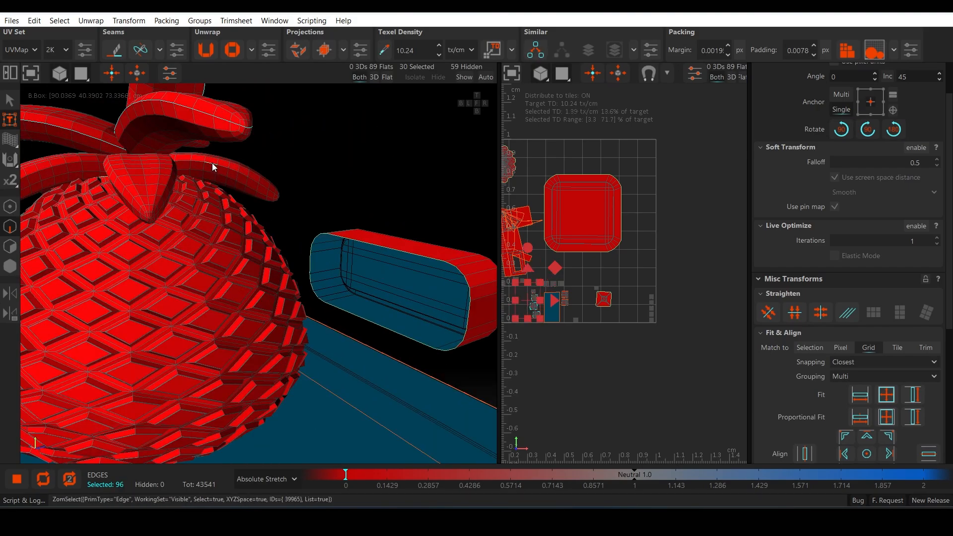
{"action": "left_click", "coordinate": [535, 49]}
{"action": "scroll", "coordinate": [305, 190], "scroll_direction": "down", "scroll_amount": 6}
{"action": "left_click_drag", "start_coordinate": [306, 190], "coordinate": [263, 230], "text": "alt"}
{"action": "scroll", "coordinate": [284, 257], "scroll_direction": "up", "scroll_amount": 6}
{"action": "double_click", "coordinate": [263, 230], "text": "ctrl"}
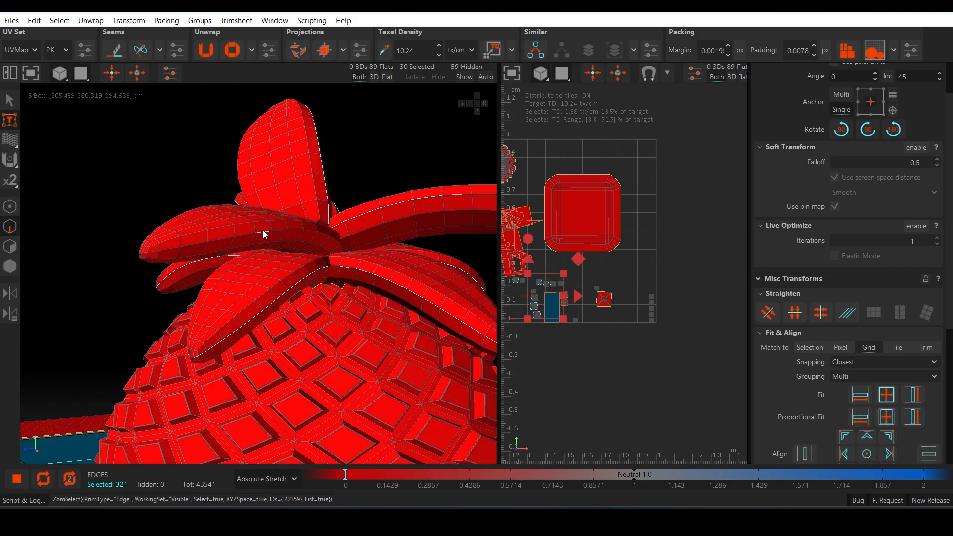
{"action": "scroll", "coordinate": [278, 241], "scroll_direction": "down", "scroll_amount": 6}
{"action": "key", "text": "c"}
{"action": "scroll", "coordinate": [299, 344], "scroll_direction": "up", "scroll_amount": 5}
{"action": "left_click_drag", "start_coordinate": [299, 344], "coordinate": [269, 270], "text": "alt"}
{"action": "scroll", "coordinate": [252, 264], "scroll_direction": "up", "scroll_amount": 4}
{"action": "scroll", "coordinate": [270, 248], "scroll_direction": "up", "scroll_amount": 3}
{"action": "left_click", "coordinate": [273, 230]}
{"action": "left_click", "coordinate": [273, 200], "text": "ctrl"}
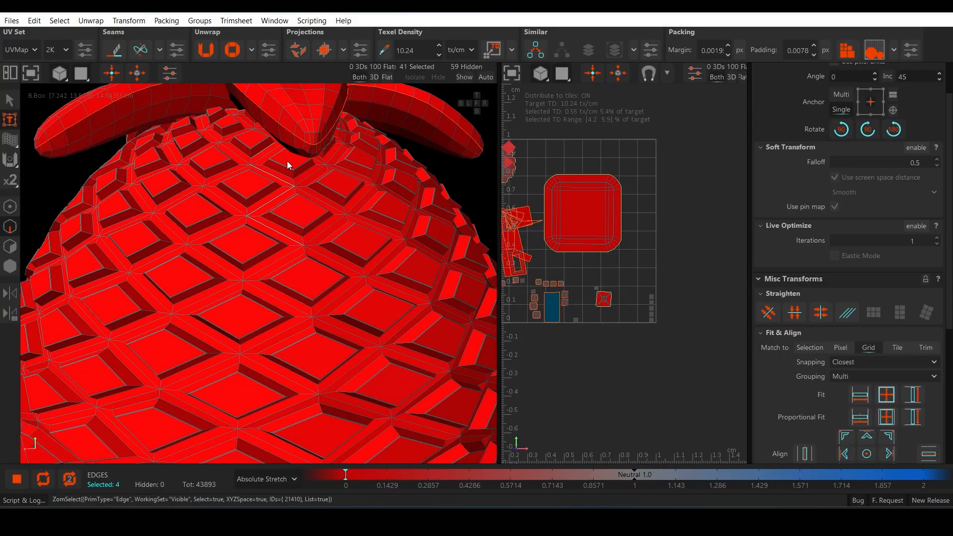
Step: Select only the half-leaf islands of the pineapple crown
{"action": "scroll", "coordinate": [277, 277], "scroll_direction": "down", "scroll_amount": 3}
{"action": "key", "text": "F4"}
{"action": "scroll", "coordinate": [277, 276], "scroll_direction": "down", "scroll_amount": 5}
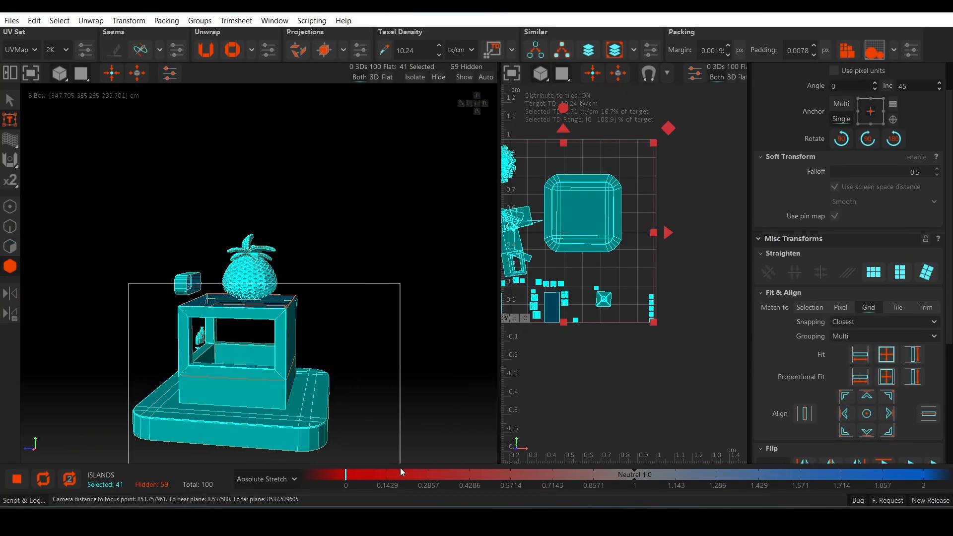
{"action": "left_click_drag", "start_coordinate": [401, 468], "coordinate": [401, 469], "text": "ctrl+shift"}
{"action": "scroll", "coordinate": [228, 380], "scroll_direction": "up", "scroll_amount": 3}
{"action": "left_click_drag", "start_coordinate": [228, 380], "coordinate": [244, 391], "text": "alt"}
{"action": "scroll", "coordinate": [244, 392], "scroll_direction": "down", "scroll_amount": 6}
{"action": "scroll", "coordinate": [243, 391], "scroll_direction": "up", "scroll_amount": 6}
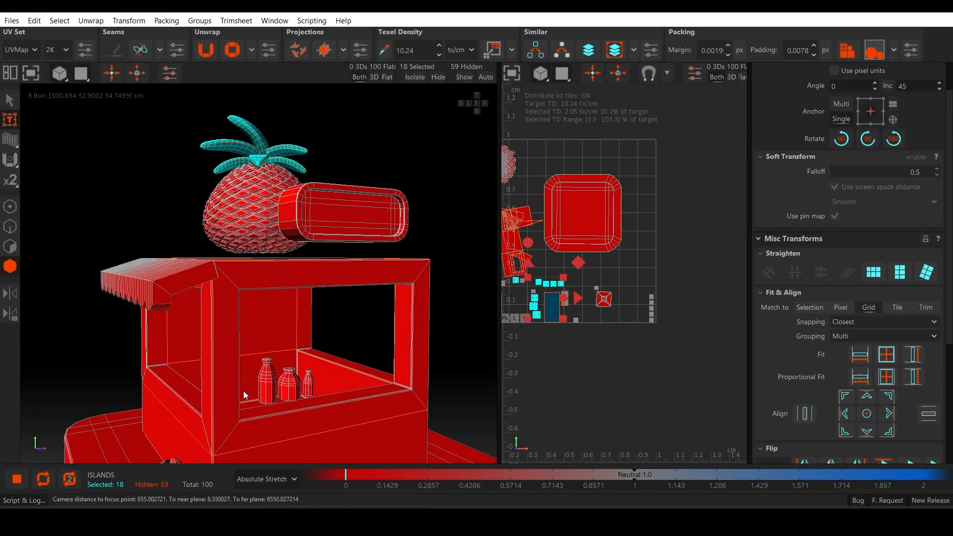
Step: Unwrap and pack the crown's leaf islands, group the similar ones into stacks and hide them
{"action": "middle_click_drag", "start_coordinate": [243, 391], "coordinate": [276, 296], "text": "alt"}
{"action": "scroll", "coordinate": [276, 297], "scroll_direction": "down", "scroll_amount": 4}
{"action": "left_click_drag", "start_coordinate": [276, 297], "coordinate": [279, 321], "text": "alt"}
{"action": "key", "text": "u"}
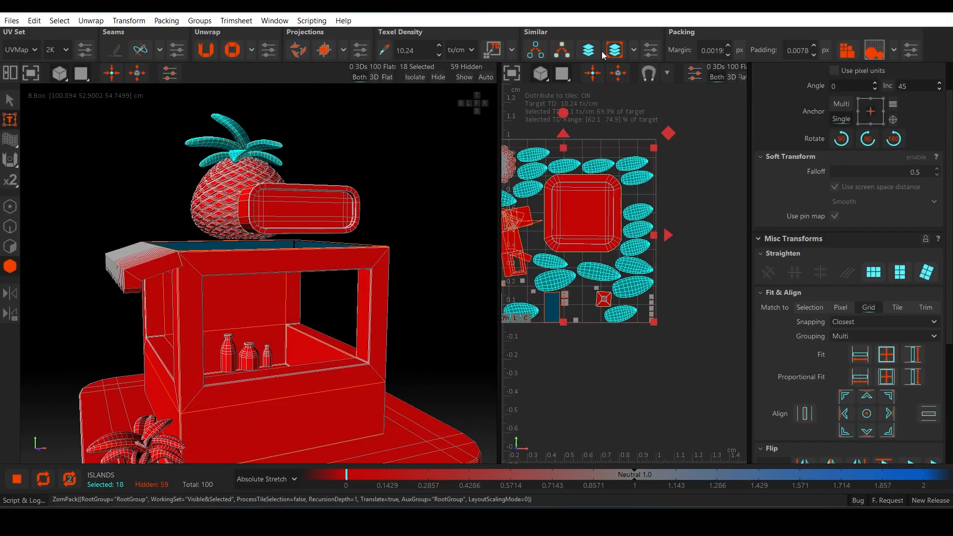
{"action": "left_click", "coordinate": [614, 52]}
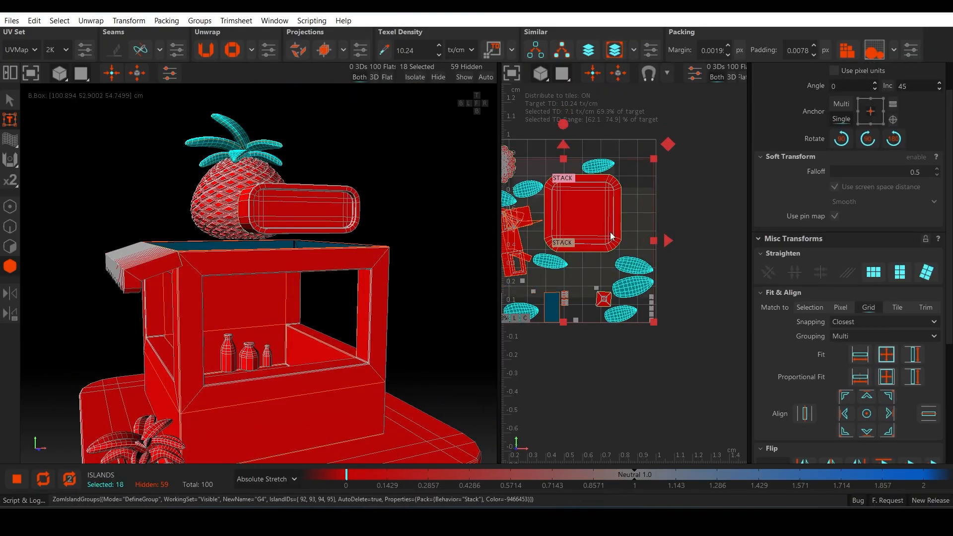
{"action": "key", "text": "h"}
Step: Select the side edge loops of two potted-plant leaves together with the matching loops on their similar leaves
{"action": "scroll", "coordinate": [278, 367], "scroll_direction": "down", "scroll_amount": 4}
{"action": "left_click_drag", "start_coordinate": [278, 367], "coordinate": [293, 342], "text": "alt"}
{"action": "middle_click_drag", "start_coordinate": [293, 342], "coordinate": [316, 250], "text": "alt"}
{"action": "scroll", "coordinate": [312, 245], "scroll_direction": "up", "scroll_amount": 4}
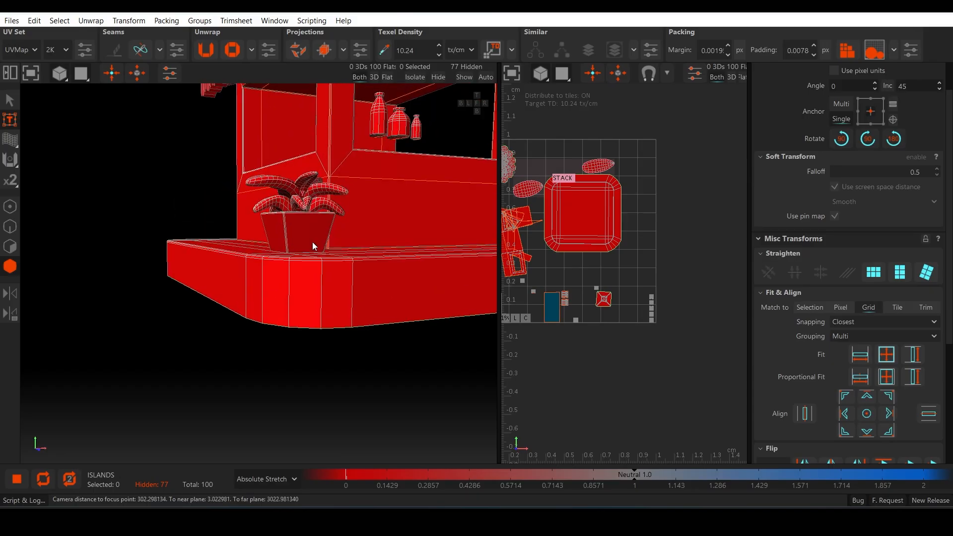
{"action": "scroll", "coordinate": [312, 243], "scroll_direction": "up", "scroll_amount": 4}
{"action": "left_click_drag", "start_coordinate": [312, 242], "coordinate": [257, 287], "text": "alt"}
{"action": "key", "text": "F2"}
{"action": "scroll", "coordinate": [204, 284], "scroll_direction": "up", "scroll_amount": 3}
{"action": "double_click", "coordinate": [132, 162]}
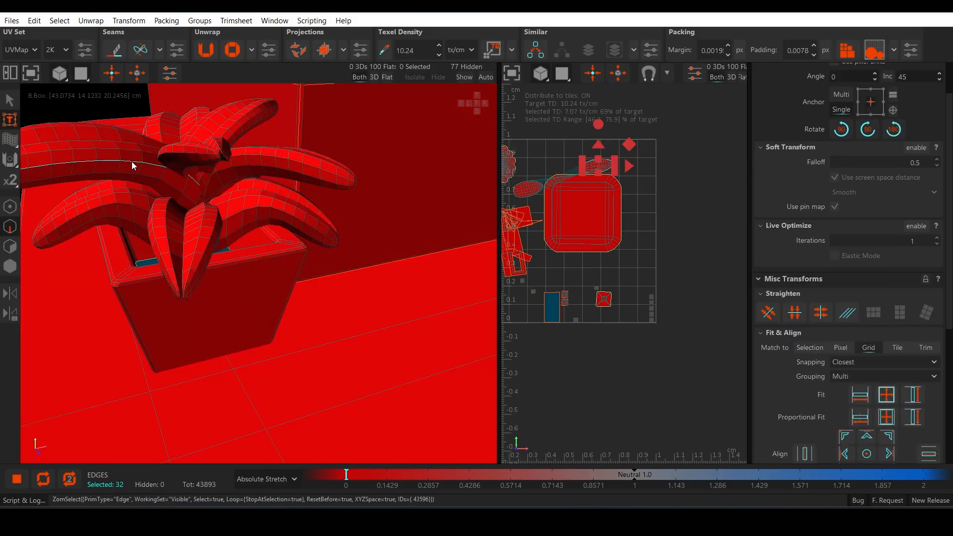
{"action": "middle_click_drag", "start_coordinate": [132, 162], "coordinate": [256, 188], "text": "alt"}
{"action": "left_click", "coordinate": [540, 53]}
{"action": "double_click", "coordinate": [342, 185], "text": "ctrl"}
{"action": "left_click", "coordinate": [537, 54]}
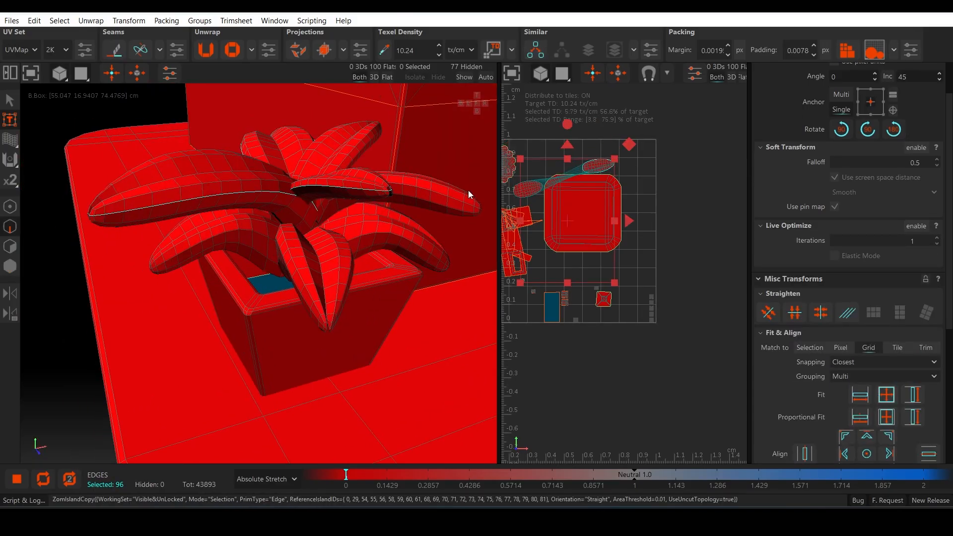
Step: Add the side edge loops of the other potted-plant leaves and their similar leaves to the selection
{"action": "left_click_drag", "start_coordinate": [469, 191], "coordinate": [417, 163], "text": "alt"}
{"action": "double_click", "coordinate": [362, 224], "text": "ctrl"}
{"action": "left_click", "coordinate": [536, 51]}
{"action": "left_click_drag", "start_coordinate": [362, 219], "coordinate": [278, 235], "text": "alt"}
{"action": "scroll", "coordinate": [278, 236], "scroll_direction": "up", "scroll_amount": 3}
{"action": "double_click", "coordinate": [397, 157], "text": "ctrl"}
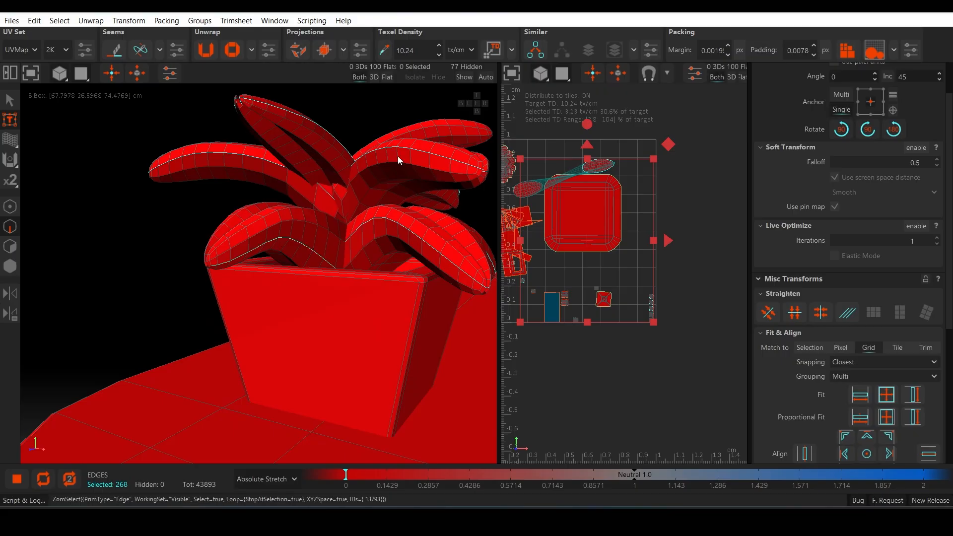
{"action": "double_click", "coordinate": [261, 243], "text": "ctrl"}
{"action": "left_click", "coordinate": [538, 50]}
Step: Add the last edge loop on the potted plant to the selection, undoing a wrong pick, and cut the selected loops
{"action": "left_click_drag", "start_coordinate": [422, 268], "coordinate": [366, 266], "text": "alt"}
{"action": "key", "text": "3"}
{"action": "left_click_drag", "start_coordinate": [293, 275], "coordinate": [266, 274], "text": "alt"}
{"action": "scroll", "coordinate": [228, 308], "scroll_direction": "up", "scroll_amount": 3}
{"action": "key", "text": "F2"}
{"action": "double_click", "coordinate": [228, 290]}
{"action": "scroll", "coordinate": [228, 290], "scroll_direction": "up", "scroll_amount": 3}
{"action": "key", "text": "ctrl+z"}
{"action": "key", "text": "ctrl+z"}
{"action": "double_click", "coordinate": [224, 285]}
{"action": "key", "text": "c"}
Step: Unwrap the potted plant's cut islands and hide them together with the neighbouring islands
{"action": "scroll", "coordinate": [306, 357], "scroll_direction": "down", "scroll_amount": 5}
{"action": "scroll", "coordinate": [311, 347], "scroll_direction": "down", "scroll_amount": 3}
{"action": "key", "text": "F4"}
{"action": "double_click", "coordinate": [293, 292]}
{"action": "key", "text": "u"}
{"action": "scroll", "coordinate": [359, 318], "scroll_direction": "down", "scroll_amount": 5}
{"action": "key", "text": "h"}
{"action": "scroll", "coordinate": [287, 263], "scroll_direction": "up", "scroll_amount": 4}
{"action": "double_click", "coordinate": [283, 259]}
{"action": "scroll", "coordinate": [296, 267], "scroll_direction": "down", "scroll_amount": 4}
{"action": "key", "text": "a"}
{"action": "scroll", "coordinate": [649, 236], "scroll_direction": "up", "scroll_amount": 3}
{"action": "scroll", "coordinate": [647, 242], "scroll_direction": "down", "scroll_amount": 2}
{"action": "key", "text": "h"}
Step: Select the islands of the three bottles on the kiosk counter
{"action": "scroll", "coordinate": [294, 245], "scroll_direction": "up", "scroll_amount": 4}
{"action": "scroll", "coordinate": [294, 244], "scroll_direction": "down", "scroll_amount": 4}
{"action": "scroll", "coordinate": [266, 274], "scroll_direction": "up", "scroll_amount": 2}
{"action": "scroll", "coordinate": [348, 298], "scroll_direction": "up", "scroll_amount": 6}
{"action": "left_click_drag", "start_coordinate": [348, 298], "coordinate": [252, 257], "text": "alt"}
{"action": "key", "text": "F2"}
{"action": "scroll", "coordinate": [222, 165], "scroll_direction": "up", "scroll_amount": 3}
{"action": "scroll", "coordinate": [252, 257], "scroll_direction": "down", "scroll_amount": 5}
{"action": "key", "text": "F4"}
{"action": "left_click", "coordinate": [246, 268]}
{"action": "left_click", "coordinate": [359, 288], "text": "ctrl"}
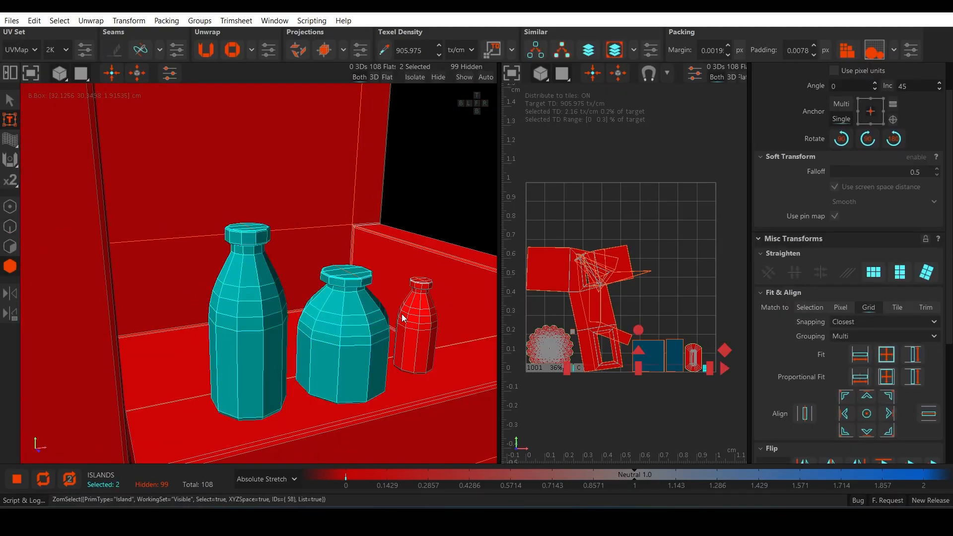
{"action": "left_click", "coordinate": [403, 318], "text": "ctrl"}
Step: Select the edge loop beneath the cap of each of the three bottles and cut them
{"action": "key", "text": "F2"}
{"action": "scroll", "coordinate": [261, 264], "scroll_direction": "up", "scroll_amount": 4}
{"action": "scroll", "coordinate": [225, 202], "scroll_direction": "up", "scroll_amount": 3}
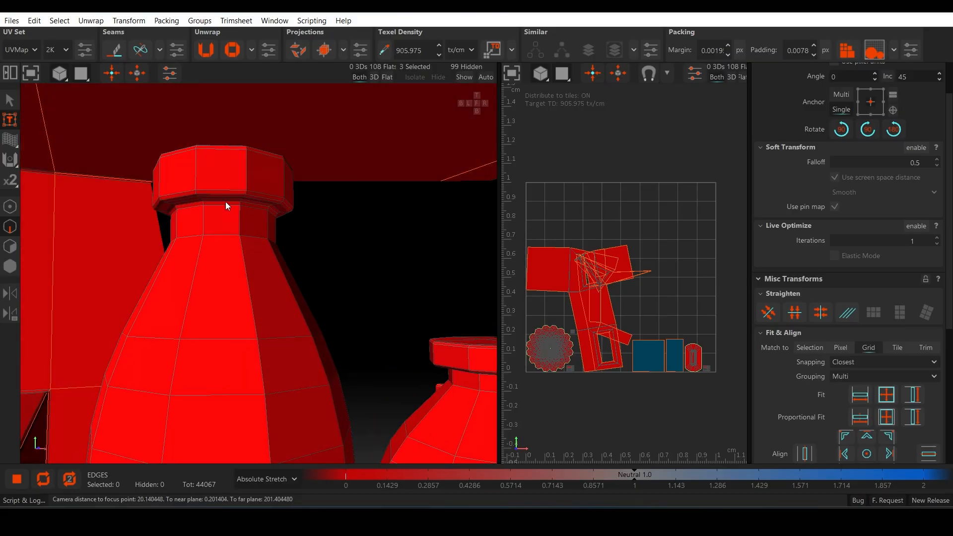
{"action": "double_click", "coordinate": [225, 202], "text": "ctrl"}
{"action": "scroll", "coordinate": [230, 200], "scroll_direction": "up", "scroll_amount": 2}
{"action": "double_click", "coordinate": [272, 190], "text": "ctrl"}
{"action": "left_click_drag", "start_coordinate": [273, 189], "coordinate": [437, 218], "text": "alt"}
{"action": "double_click", "coordinate": [357, 256], "text": "ctrl"}
{"action": "scroll", "coordinate": [257, 351], "scroll_direction": "down", "scroll_amount": 4}
{"action": "scroll", "coordinate": [358, 165], "scroll_direction": "up", "scroll_amount": 5}
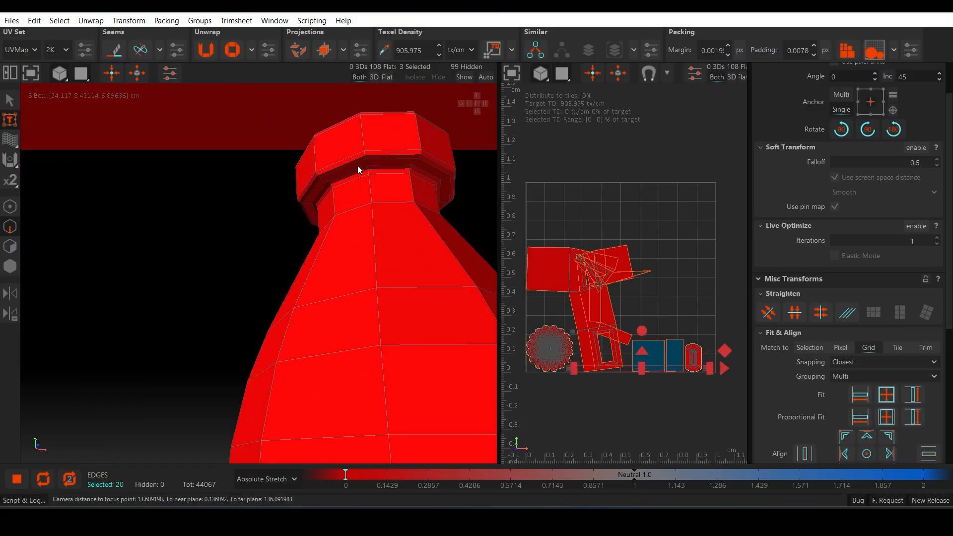
{"action": "double_click", "coordinate": [378, 168], "text": "ctrl"}
{"action": "key", "text": "c"}
Step: Cut the horizontal edge loop between shoulder and body on each of the three bottles
{"action": "scroll", "coordinate": [353, 270], "scroll_direction": "down", "scroll_amount": 6}
{"action": "left_click_drag", "start_coordinate": [377, 168], "coordinate": [316, 288], "text": "alt"}
{"action": "double_click", "coordinate": [219, 206], "text": "ctrl"}
{"action": "double_click", "coordinate": [334, 249], "text": "ctrl"}
{"action": "double_click", "coordinate": [463, 290], "text": "ctrl"}
{"action": "key", "text": "c"}
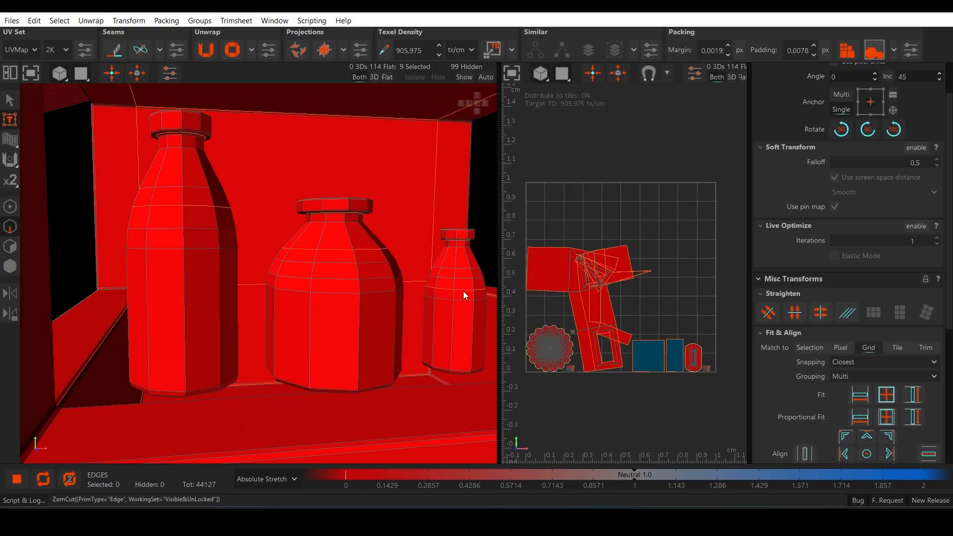
Step: Select the edge loops around the bases of the three bottles
{"action": "scroll", "coordinate": [393, 260], "scroll_direction": "down", "scroll_amount": 4}
{"action": "left_click_drag", "start_coordinate": [463, 290], "coordinate": [228, 358], "text": "alt"}
{"action": "scroll", "coordinate": [228, 357], "scroll_direction": "up", "scroll_amount": 4}
{"action": "double_click", "coordinate": [230, 357], "text": "ctrl"}
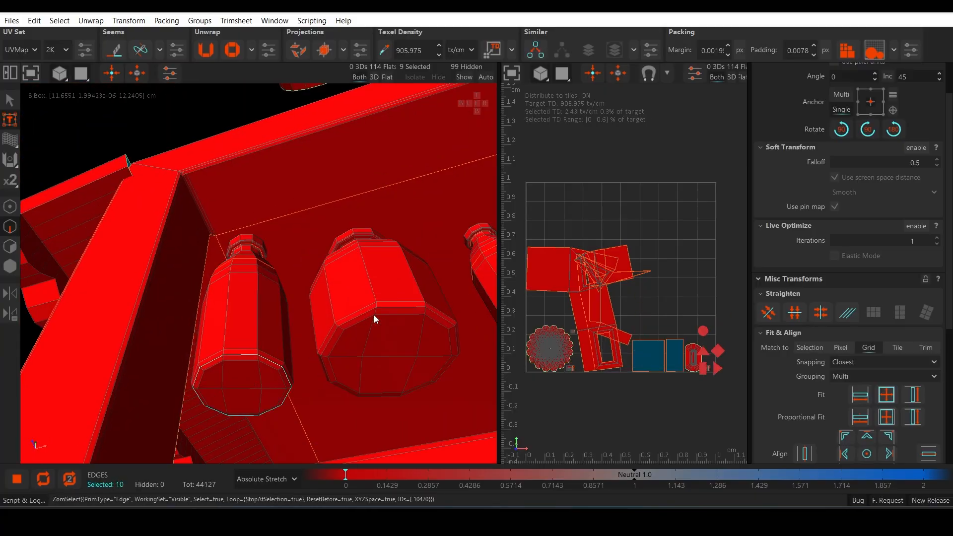
{"action": "double_click", "coordinate": [374, 315], "text": "ctrl"}
{"action": "left_click_drag", "start_coordinate": [426, 310], "coordinate": [352, 326], "text": "alt"}
{"action": "double_click", "coordinate": [407, 312], "text": "ctrl"}
{"action": "left_click_drag", "start_coordinate": [407, 312], "coordinate": [257, 314], "text": "alt"}
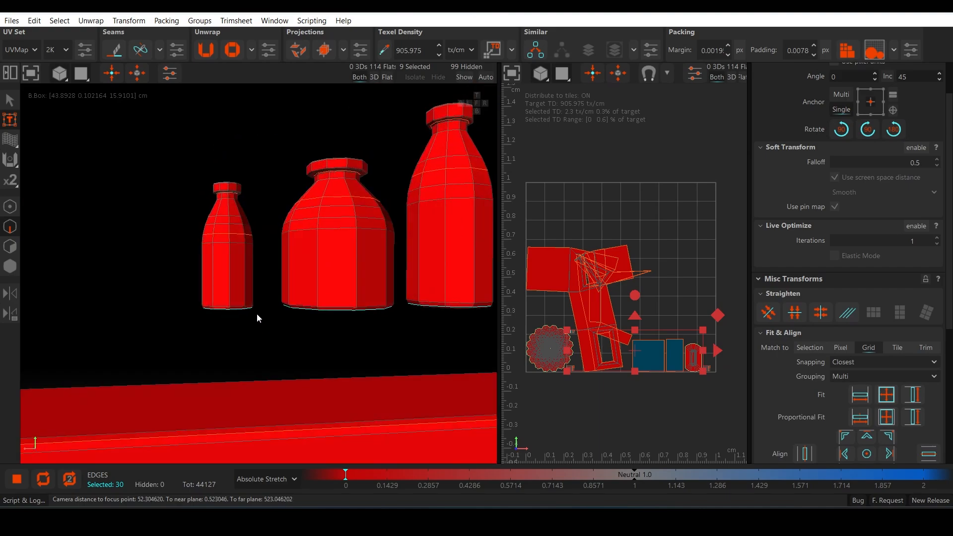
Step: Add a vertical edge line on each bottle's body to the selection and cut all the selected edges
{"action": "double_click", "coordinate": [231, 276], "text": "ctrl"}
{"action": "double_click", "coordinate": [356, 268], "text": "ctrl"}
{"action": "double_click", "coordinate": [469, 225], "text": "ctrl"}
{"action": "key", "text": "c"}
Step: Unwrap and pack the islands of the three bottles and hide them
{"action": "scroll", "coordinate": [476, 225], "scroll_direction": "down", "scroll_amount": 5}
{"action": "left_click_drag", "start_coordinate": [477, 225], "coordinate": [66, 301], "text": "alt"}
{"action": "middle_click_drag", "start_coordinate": [414, 267], "coordinate": [225, 276], "text": "alt"}
{"action": "key", "text": "F4"}
{"action": "key", "text": "u"}
{"action": "key", "text": "p"}
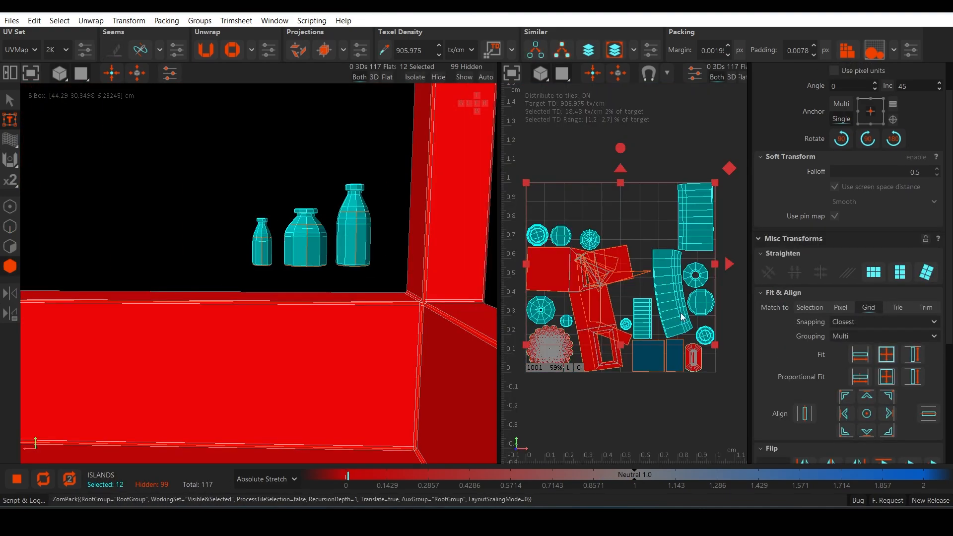
{"action": "left_click", "coordinate": [657, 160]}
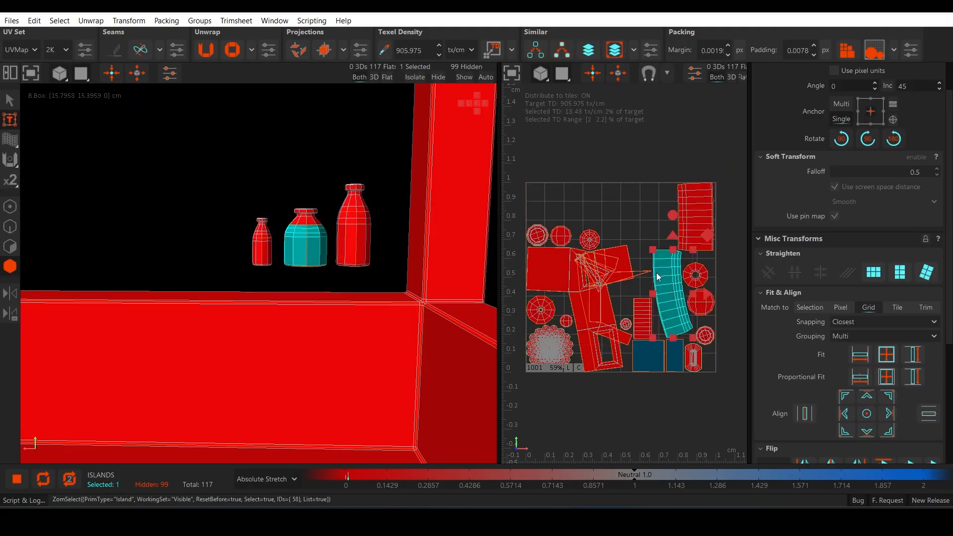
{"action": "key", "text": "ctrl+z"}
{"action": "key", "text": "h"}
Step: Select an edge loop on the rounded sign board and cut it
{"action": "left_click_drag", "start_coordinate": [468, 257], "coordinate": [89, 303], "text": "alt"}
{"action": "scroll", "coordinate": [210, 282], "scroll_direction": "down", "scroll_amount": 8}
{"action": "scroll", "coordinate": [90, 303], "scroll_direction": "up", "scroll_amount": 3}
{"action": "left_click", "coordinate": [431, 186]}
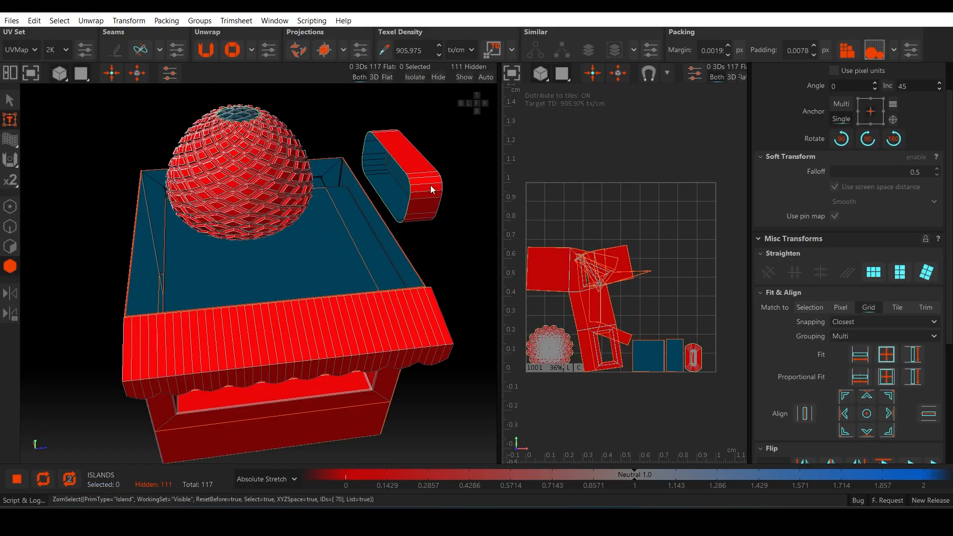
{"action": "left_click_drag", "start_coordinate": [431, 185], "coordinate": [308, 205], "text": "alt"}
{"action": "scroll", "coordinate": [250, 193], "scroll_direction": "up", "scroll_amount": 6}
{"action": "left_click_drag", "start_coordinate": [250, 192], "coordinate": [168, 211], "text": "alt"}
{"action": "scroll", "coordinate": [257, 237], "scroll_direction": "up", "scroll_amount": 3}
{"action": "key", "text": "F2"}
{"action": "double_click", "coordinate": [257, 237]}
{"action": "key", "text": "c"}
{"action": "key", "text": "F4"}
Step: Cut a second edge loop on the sign board
{"action": "scroll", "coordinate": [255, 238], "scroll_direction": "down", "scroll_amount": 5}
{"action": "key", "text": "F2"}
{"action": "double_click", "coordinate": [143, 180]}
{"action": "key", "text": "c"}
{"action": "key", "text": "F4"}
Step: Unwrap the sign board's islands, pack its inner panel island and hide that panel
{"action": "scroll", "coordinate": [142, 180], "scroll_direction": "down", "scroll_amount": 8}
{"action": "left_click_drag", "start_coordinate": [143, 180], "coordinate": [266, 117], "text": "alt"}
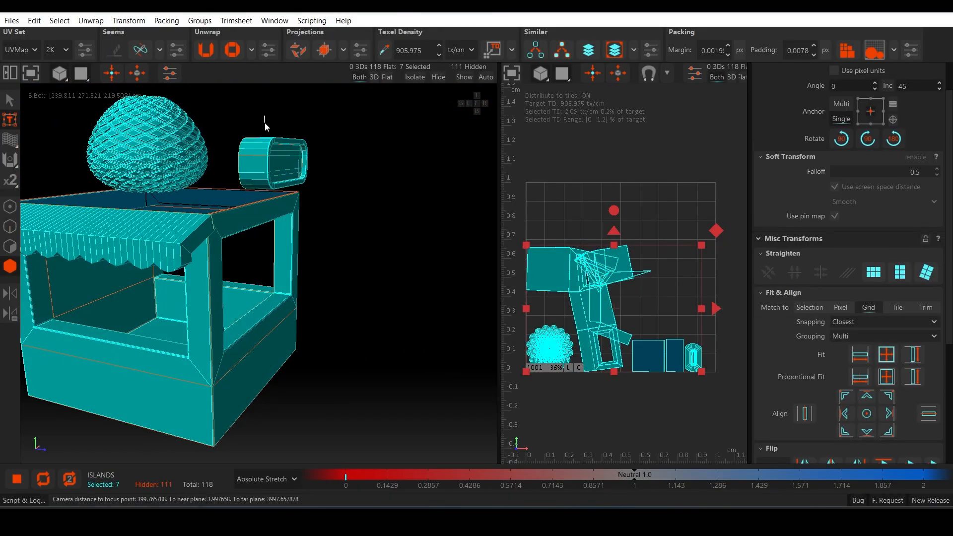
{"action": "double_click", "coordinate": [285, 171]}
{"action": "key", "text": "u"}
{"action": "left_click", "coordinate": [283, 162]}
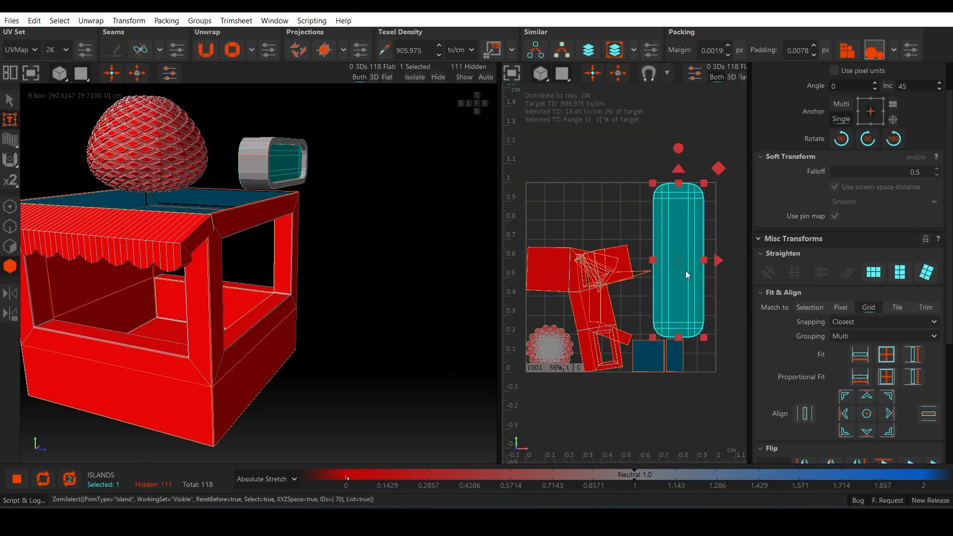
{"action": "key", "text": "p"}
{"action": "key", "text": "h"}
Step: Pack and straighten the sign board's rim island, hide it and save the file
{"action": "left_click", "coordinate": [269, 169]}
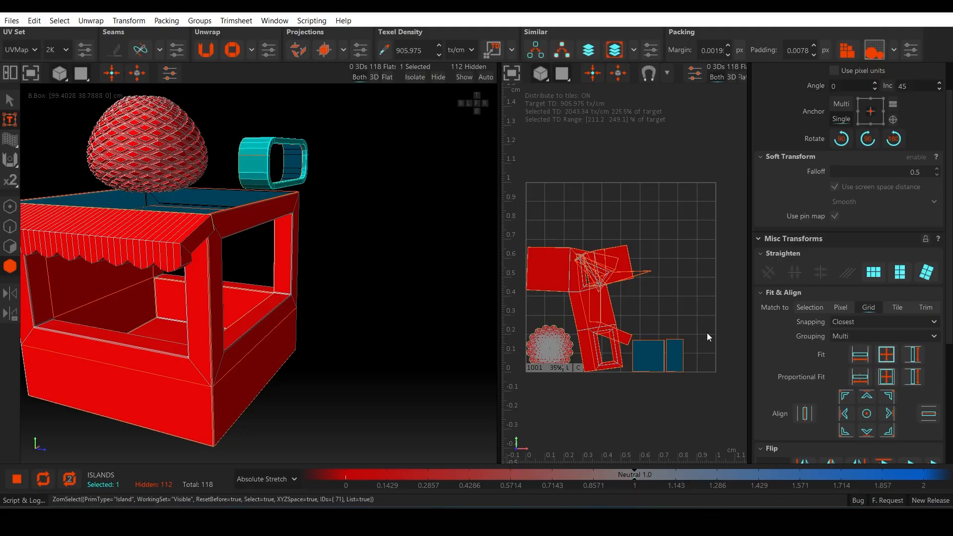
{"action": "key", "text": "p"}
{"action": "left_click", "coordinate": [876, 272]}
{"action": "key", "text": "h"}
{"action": "key", "text": "ctrl+s"}
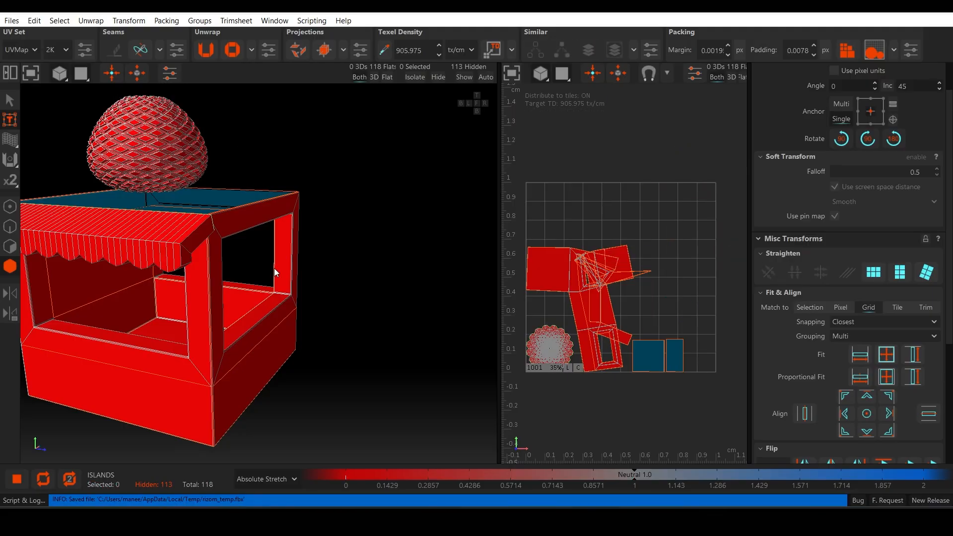
Step: Hide the kiosk's striped awning island
{"action": "middle_click_drag", "start_coordinate": [274, 268], "coordinate": [144, 214]}
{"action": "left_click", "coordinate": [144, 214]}
{"action": "key", "text": "h"}
Step: Select a chain of zigzag edges running down the pineapple body from its top opening
{"action": "scroll", "coordinate": [162, 255], "scroll_direction": "up", "scroll_amount": 3}
{"action": "scroll", "coordinate": [162, 254], "scroll_direction": "down", "scroll_amount": 3}
{"action": "middle_click_drag", "start_coordinate": [144, 282], "coordinate": [249, 233]}
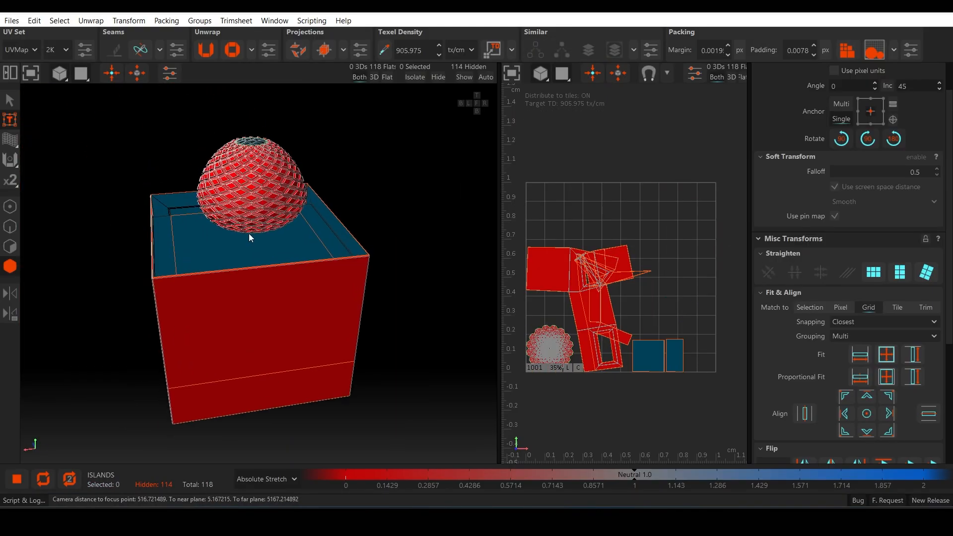
{"action": "scroll", "coordinate": [245, 219], "scroll_direction": "up", "scroll_amount": 8}
{"action": "key", "text": "F2"}
{"action": "left_click", "coordinate": [213, 121]}
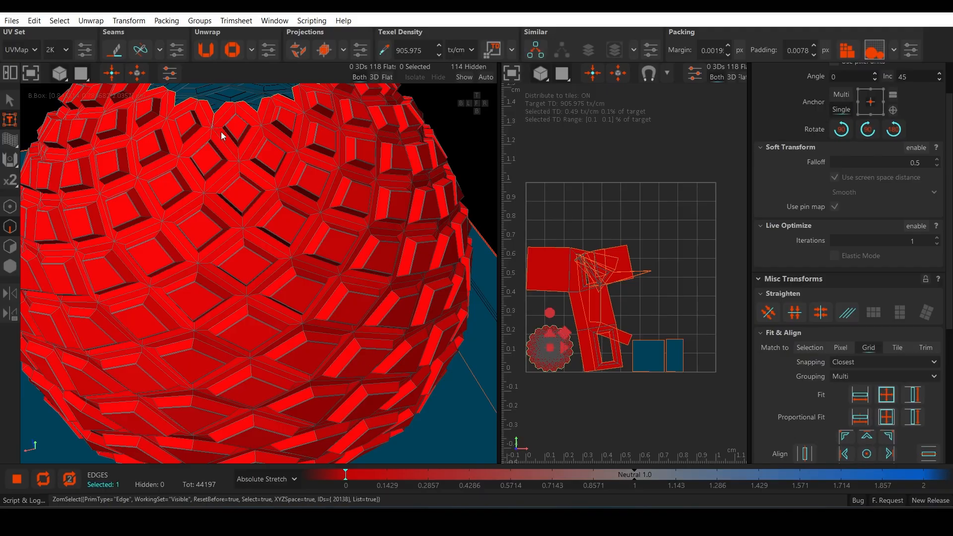
{"action": "left_click", "coordinate": [225, 144], "text": "ctrl"}
{"action": "left_click", "coordinate": [221, 177], "text": "ctrl"}
{"action": "left_click", "coordinate": [217, 205], "text": "ctrl"}
{"action": "left_click", "coordinate": [220, 245], "text": "ctrl"}
{"action": "left_click", "coordinate": [225, 284], "text": "ctrl"}
Step: Extend the zigzag edge selection down across the middle of the pineapple body
{"action": "middle_click_drag", "start_coordinate": [225, 284], "coordinate": [253, 248]}
{"action": "left_click", "coordinate": [236, 166], "text": "ctrl"}
{"action": "left_click", "coordinate": [255, 268], "text": "ctrl"}
{"action": "left_click", "coordinate": [257, 288], "text": "ctrl"}
{"action": "left_click", "coordinate": [267, 314], "text": "ctrl"}
{"action": "middle_click_drag", "start_coordinate": [279, 335], "coordinate": [263, 174]}
{"action": "left_click", "coordinate": [260, 169], "text": "ctrl"}
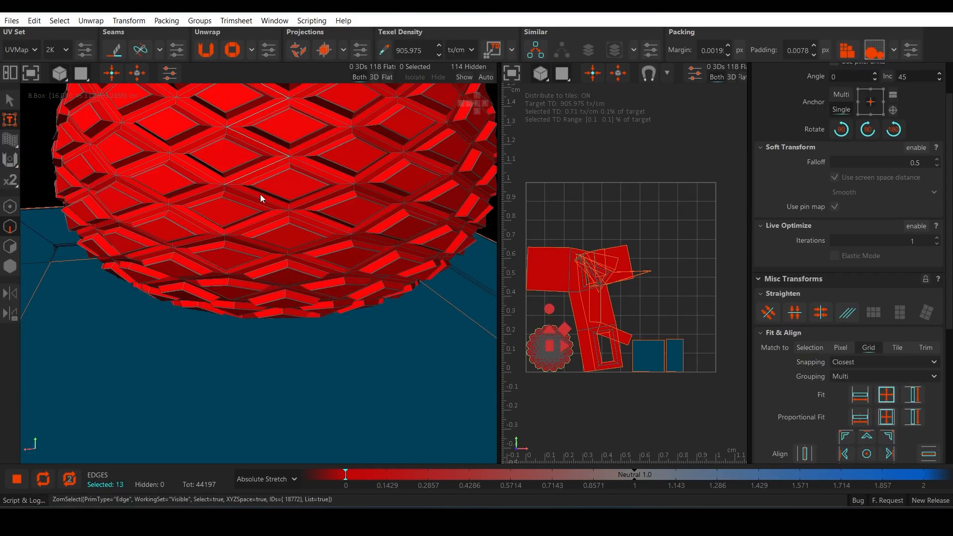
{"action": "left_click", "coordinate": [262, 200], "text": "ctrl"}
{"action": "scroll", "coordinate": [262, 200], "scroll_direction": "up", "scroll_amount": 3}
{"action": "left_click", "coordinate": [285, 327], "text": "ctrl"}
{"action": "middle_click_drag", "start_coordinate": [285, 327], "coordinate": [264, 290]}
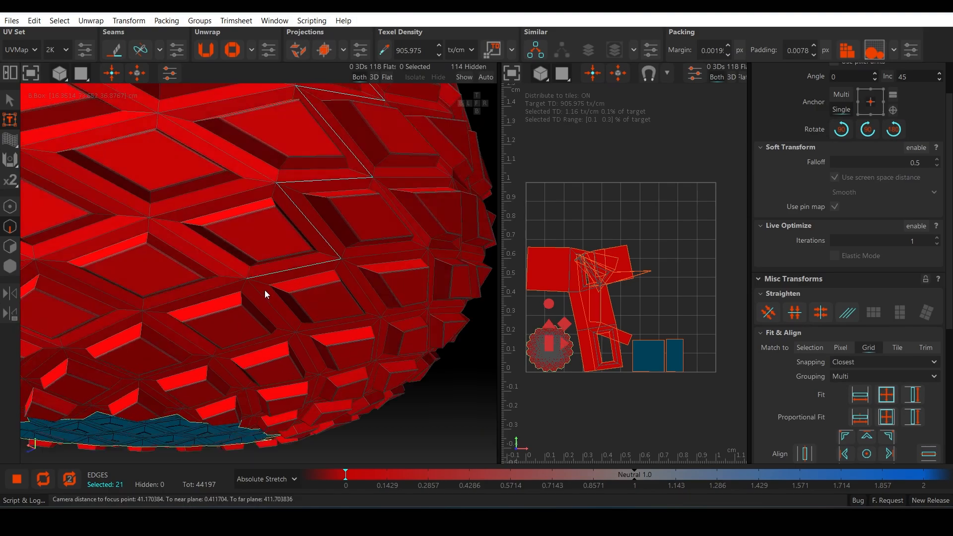
Step: Extend the zigzag edge selection to the pineapple body's bottom opening and cut it as a seam
{"action": "left_click", "coordinate": [266, 294], "text": "ctrl"}
{"action": "left_click", "coordinate": [258, 352], "text": "ctrl"}
{"action": "left_click", "coordinate": [226, 382], "text": "ctrl"}
{"action": "middle_click_drag", "start_coordinate": [196, 448], "coordinate": [242, 330]}
{"action": "key", "text": "ctrl+z"}
{"action": "key", "text": "ctrl+z"}
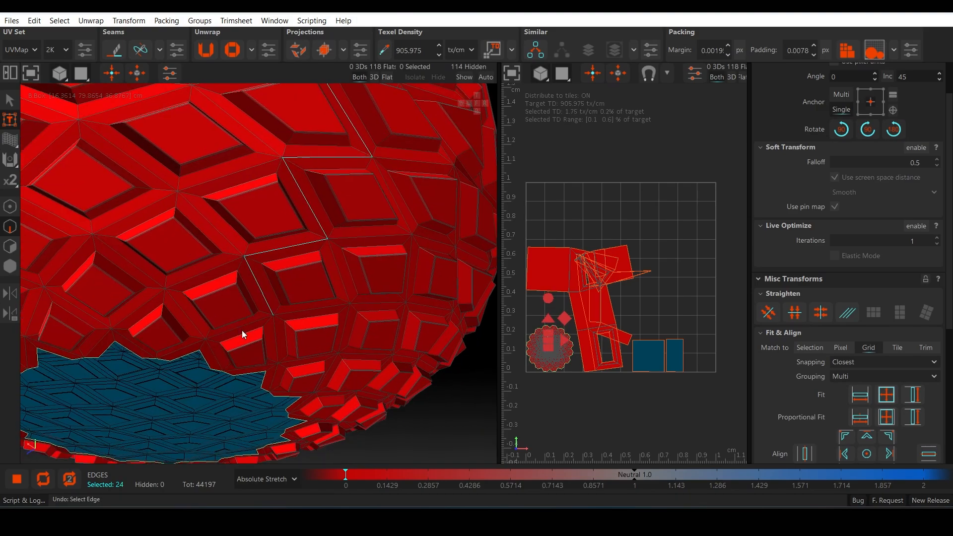
{"action": "left_click", "coordinate": [242, 330], "text": "ctrl"}
{"action": "left_click", "coordinate": [214, 353], "text": "ctrl"}
{"action": "key", "text": "c"}
Step: Unfold the pineapple body island and hide it
{"action": "key", "text": "F4"}
{"action": "left_click", "coordinate": [323, 277]}
{"action": "key", "text": "u"}
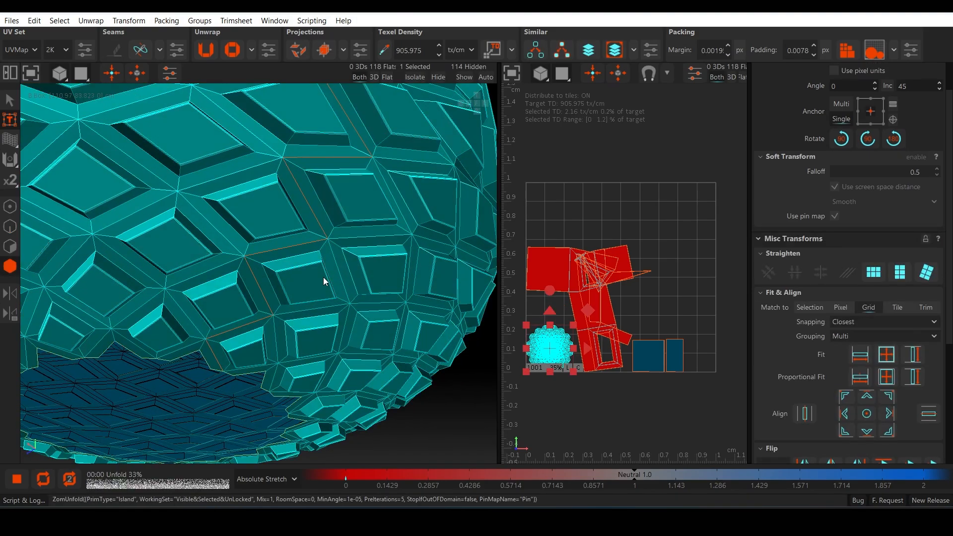
{"action": "scroll", "coordinate": [626, 242], "scroll_direction": "up", "scroll_amount": 5}
{"action": "middle_click_drag", "start_coordinate": [628, 244], "coordinate": [689, 257]}
{"action": "scroll", "coordinate": [689, 258], "scroll_direction": "down", "scroll_amount": 5}
{"action": "key", "text": "h"}
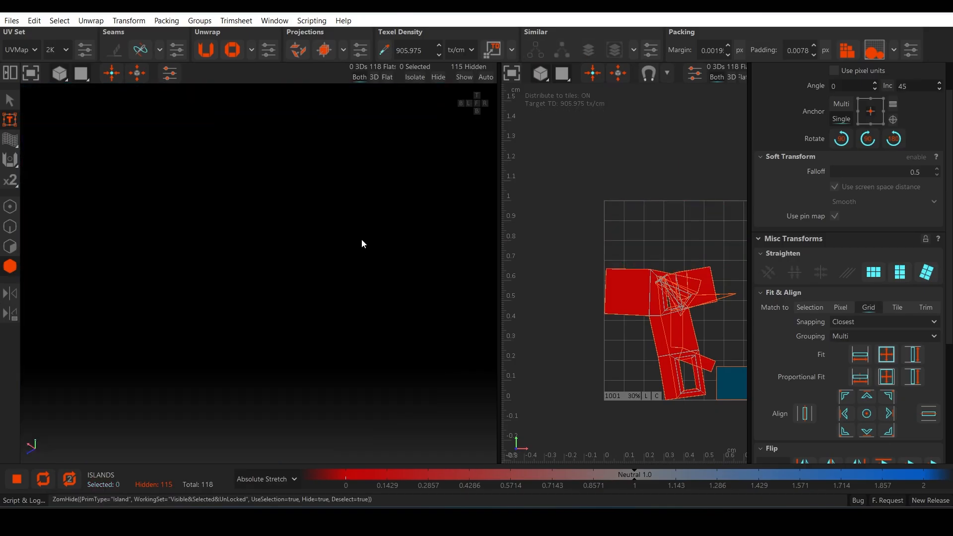
Step: Unfold the island on the underside of the kiosk body and hide it
{"action": "key", "text": "f"}
{"action": "scroll", "coordinate": [284, 229], "scroll_direction": "down", "scroll_amount": 3}
{"action": "key", "text": "F3"}
{"action": "scroll", "coordinate": [630, 336], "scroll_direction": "down", "scroll_amount": 3}
{"action": "scroll", "coordinate": [412, 318], "scroll_direction": "up", "scroll_amount": 3}
{"action": "left_click", "coordinate": [412, 317]}
{"action": "left_click", "coordinate": [259, 280]}
{"action": "scroll", "coordinate": [351, 338], "scroll_direction": "up", "scroll_amount": 2}
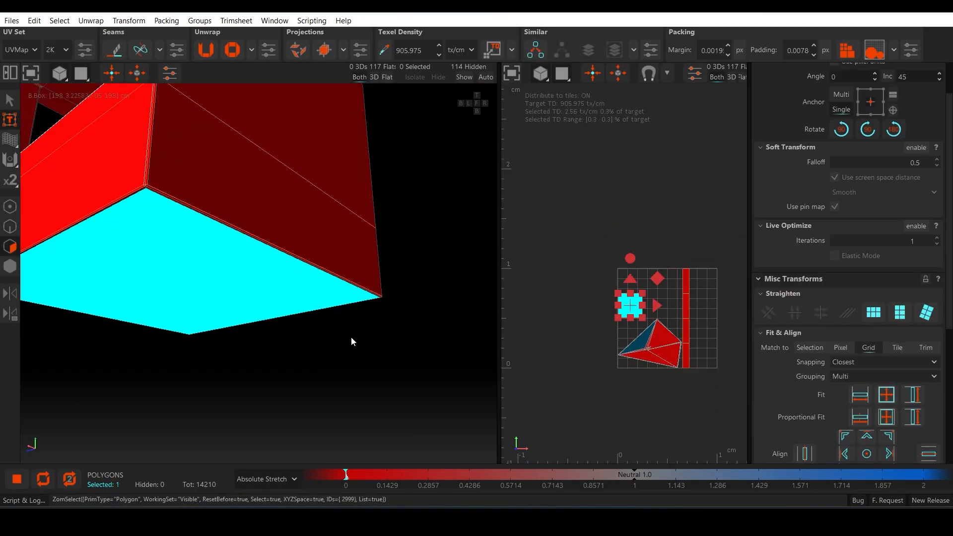
{"action": "scroll", "coordinate": [246, 296], "scroll_direction": "up", "scroll_amount": 2}
{"action": "left_click_drag", "start_coordinate": [246, 297], "coordinate": [270, 312], "text": "alt"}
{"action": "key", "text": "F4"}
{"action": "left_click", "coordinate": [293, 291]}
{"action": "key", "text": "u"}
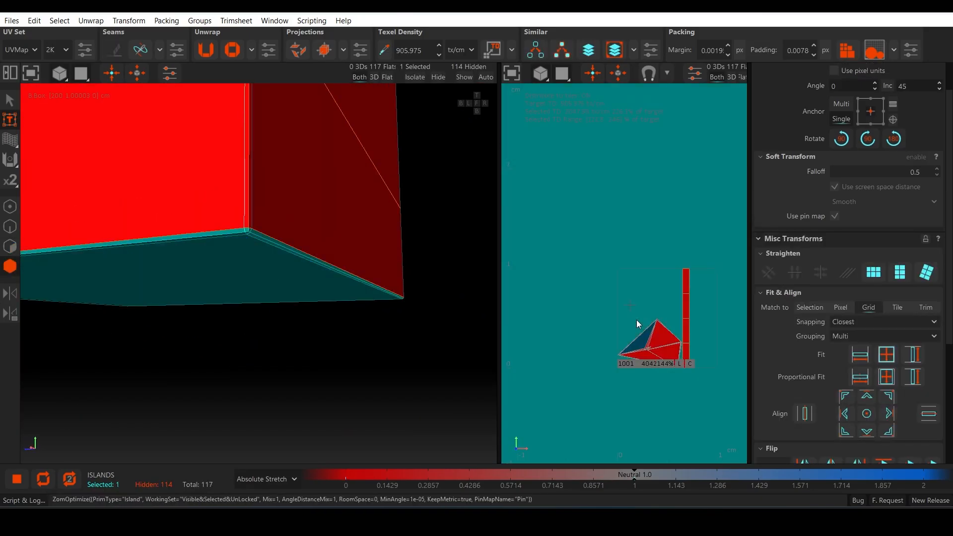
{"action": "key", "text": "h"}
Step: Unfold and pack the kiosk body's lower outer wall strip, and hide it
{"action": "left_click", "coordinate": [255, 213]}
{"action": "key", "text": "u"}
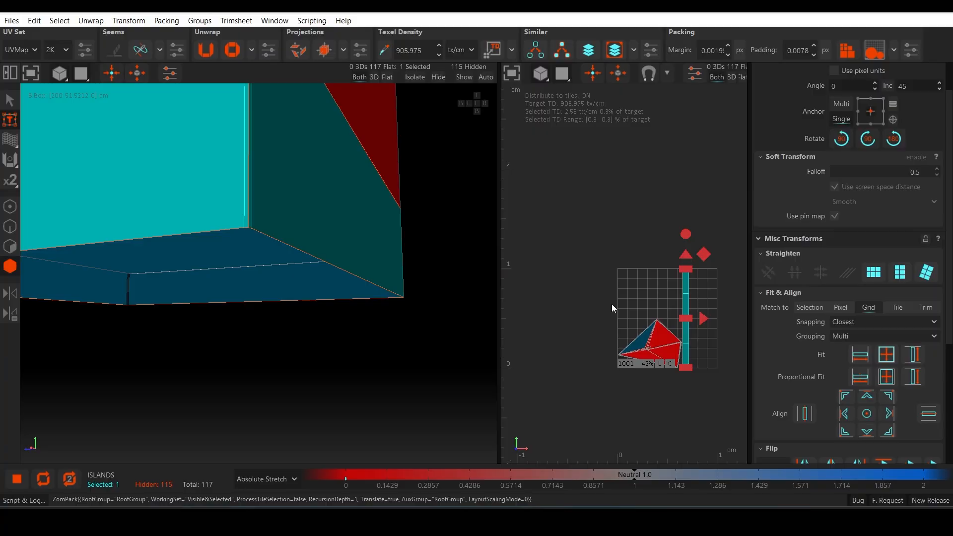
{"action": "scroll", "coordinate": [255, 246], "scroll_direction": "down", "scroll_amount": 4}
{"action": "key", "text": "h"}
{"action": "scroll", "coordinate": [282, 299], "scroll_direction": "up", "scroll_amount": 4}
{"action": "left_click_drag", "start_coordinate": [255, 245], "coordinate": [269, 350], "text": "alt"}
{"action": "scroll", "coordinate": [279, 298], "scroll_direction": "down", "scroll_amount": 1}
{"action": "scroll", "coordinate": [272, 296], "scroll_direction": "down", "scroll_amount": 3}
Step: Select the edge loops bordering the kiosk body's top panel and cut them as seams
{"action": "key", "text": "F2"}
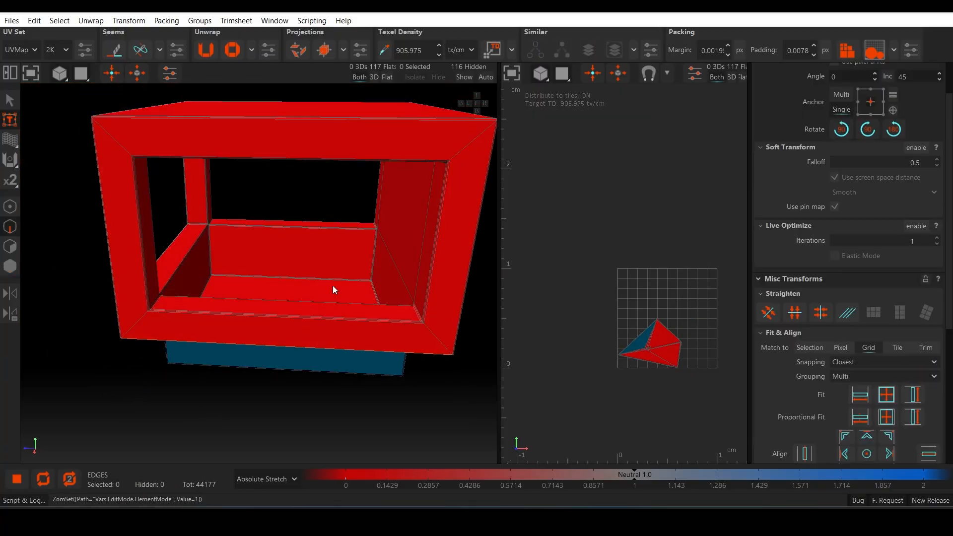
{"action": "left_click_drag", "start_coordinate": [332, 285], "coordinate": [314, 307], "text": "alt"}
{"action": "scroll", "coordinate": [314, 307], "scroll_direction": "up", "scroll_amount": 1}
{"action": "scroll", "coordinate": [313, 307], "scroll_direction": "up", "scroll_amount": 2}
{"action": "middle_click_drag", "start_coordinate": [397, 283], "coordinate": [317, 267], "text": "alt"}
{"action": "left_click", "coordinate": [322, 259]}
{"action": "scroll", "coordinate": [327, 274], "scroll_direction": "up", "scroll_amount": 2}
{"action": "left_click_drag", "start_coordinate": [323, 261], "coordinate": [148, 330], "text": "alt"}
{"action": "double_click", "coordinate": [327, 274], "text": "ctrl"}
{"action": "double_click", "coordinate": [394, 276], "text": "ctrl"}
{"action": "double_click", "coordinate": [163, 209], "text": "ctrl"}
{"action": "double_click", "coordinate": [163, 210], "text": "ctrl"}
{"action": "key", "text": "c"}
Step: Unfold the kiosk body's separated top panel island and hide it
{"action": "key", "text": "F3"}
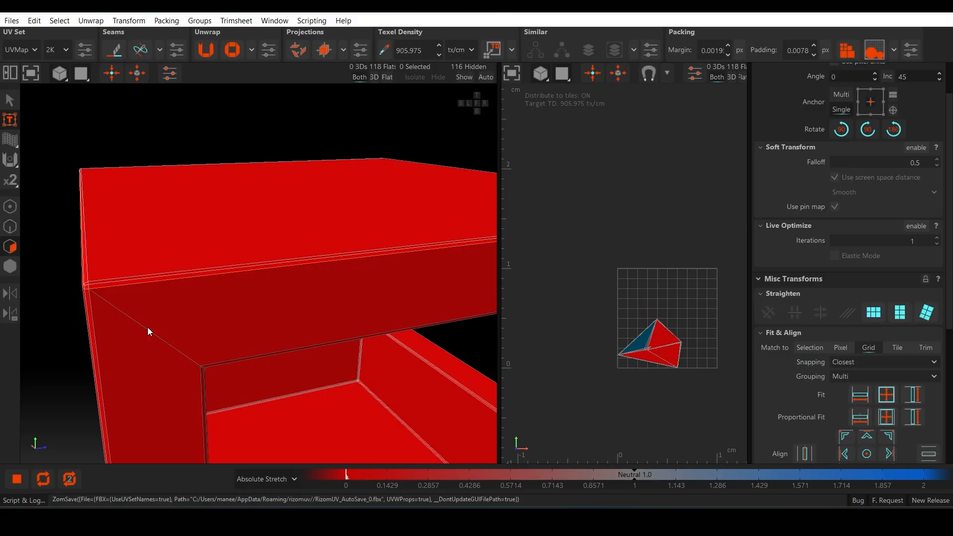
{"action": "key", "text": "F4"}
{"action": "left_click", "coordinate": [222, 255]}
{"action": "key", "text": "u"}
{"action": "key", "text": "h"}
Step: Cut seams along the rim of the kiosk's low interior wall and through its corner edges
{"action": "left_click_drag", "start_coordinate": [221, 255], "coordinate": [262, 311], "text": "alt"}
{"action": "double_click", "coordinate": [409, 266], "text": "ctrl"}
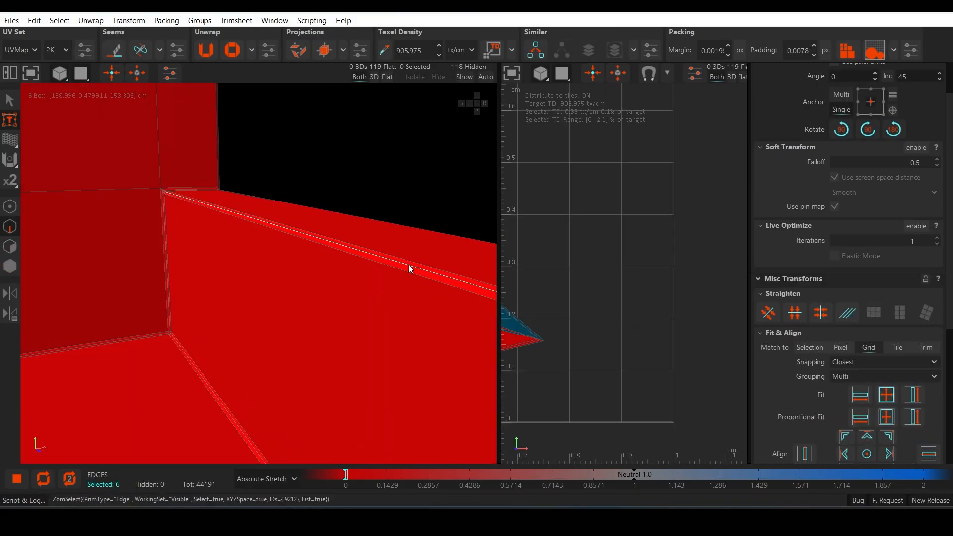
{"action": "left_click_drag", "start_coordinate": [409, 266], "coordinate": [429, 256], "text": "alt"}
{"action": "left_click", "coordinate": [448, 224], "text": "ctrl"}
{"action": "double_click", "coordinate": [421, 211], "text": "ctrl"}
{"action": "left_click_drag", "start_coordinate": [370, 246], "coordinate": [315, 179], "text": "alt"}
{"action": "scroll", "coordinate": [338, 262], "scroll_direction": "down", "scroll_amount": 3}
{"action": "scroll", "coordinate": [314, 178], "scroll_direction": "up", "scroll_amount": 3}
{"action": "left_click", "coordinate": [313, 201], "text": "ctrl"}
{"action": "key", "text": "c"}
{"action": "scroll", "coordinate": [314, 200], "scroll_direction": "down", "scroll_amount": 3}
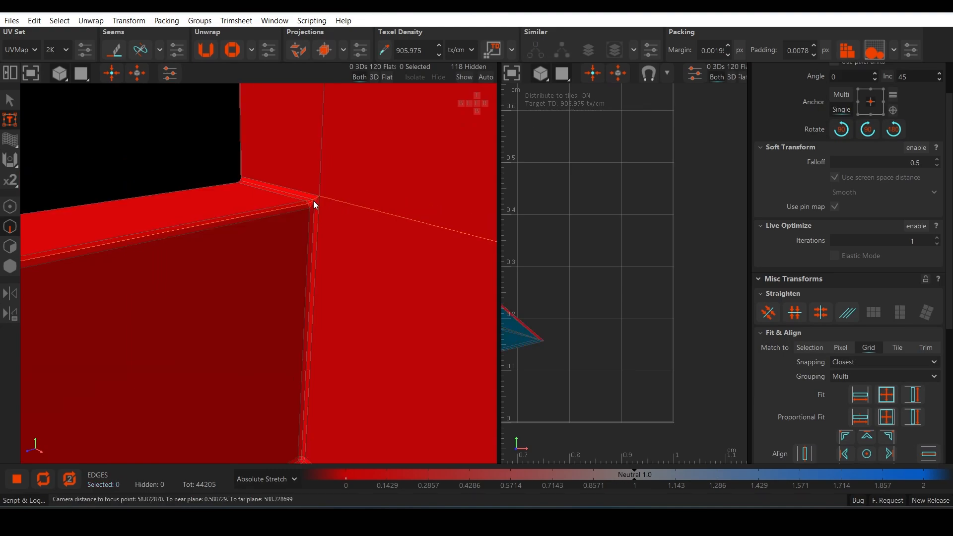
Step: Unfold the separated island beside the low interior wall and hide it
{"action": "key", "text": "F4"}
{"action": "left_click", "coordinate": [330, 255]}
{"action": "scroll", "coordinate": [331, 258], "scroll_direction": "down", "scroll_amount": 5}
{"action": "left_click_drag", "start_coordinate": [330, 257], "coordinate": [359, 321], "text": "alt"}
{"action": "key", "text": "u"}
{"action": "scroll", "coordinate": [652, 315], "scroll_direction": "down", "scroll_amount": 4}
{"action": "key", "text": "h"}
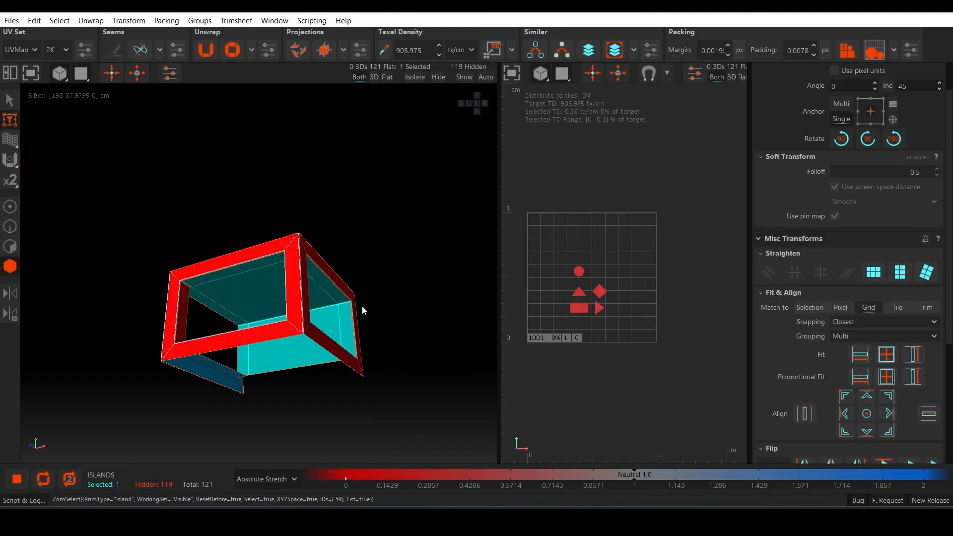
Step: Unfold and pack the kiosk's remaining interior wall and floor island, and hide it
{"action": "left_click_drag", "start_coordinate": [362, 305], "coordinate": [351, 298], "text": "alt"}
{"action": "key", "text": "u"}
{"action": "scroll", "coordinate": [570, 314], "scroll_direction": "up", "scroll_amount": 12}
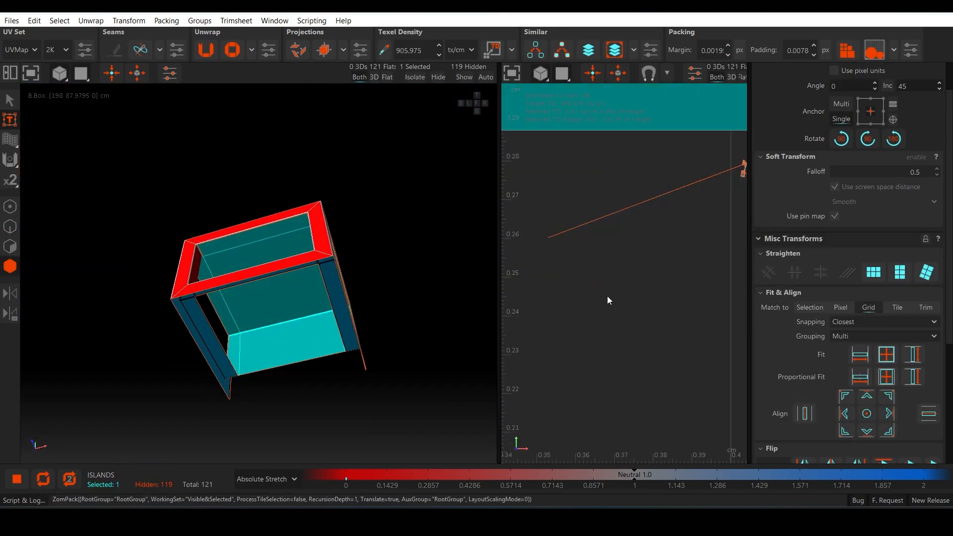
{"action": "scroll", "coordinate": [607, 296], "scroll_direction": "down", "scroll_amount": 4}
{"action": "left_click_drag", "start_coordinate": [637, 228], "coordinate": [709, 259]}
{"action": "scroll", "coordinate": [348, 273], "scroll_direction": "up", "scroll_amount": 2}
{"action": "scroll", "coordinate": [608, 226], "scroll_direction": "down", "scroll_amount": 6}
{"action": "left_click", "coordinate": [297, 306]}
{"action": "key", "text": "h"}
Step: Cut a seam along a frame post's vertical corner edge, including the small bevel edges at its upper corner
{"action": "left_click_drag", "start_coordinate": [297, 306], "coordinate": [249, 322], "text": "alt"}
{"action": "scroll", "coordinate": [138, 326], "scroll_direction": "up", "scroll_amount": 3}
{"action": "scroll", "coordinate": [249, 322], "scroll_direction": "up", "scroll_amount": 4}
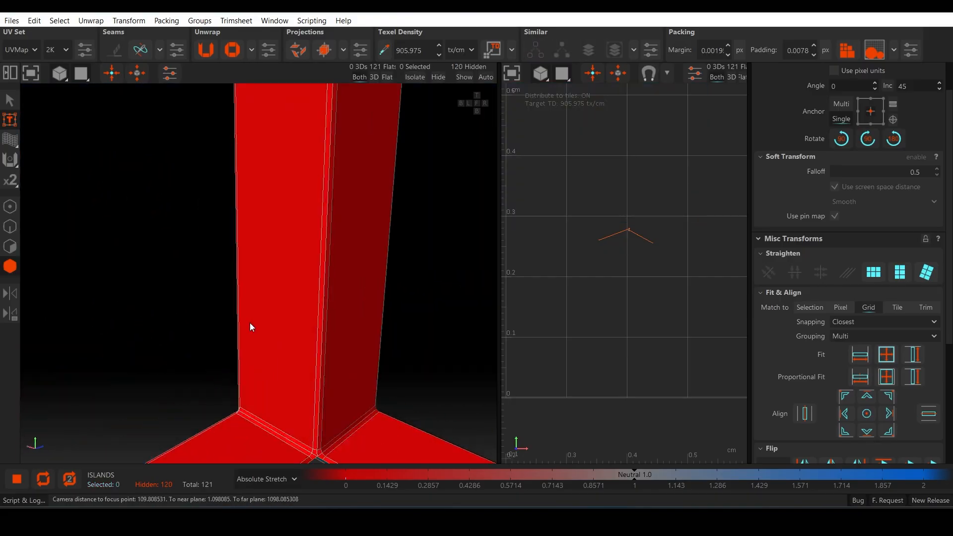
{"action": "key", "text": "F2"}
{"action": "double_click", "coordinate": [323, 273]}
{"action": "scroll", "coordinate": [324, 273], "scroll_direction": "down", "scroll_amount": 4}
{"action": "middle_click_drag", "start_coordinate": [323, 273], "coordinate": [318, 394], "text": "alt"}
{"action": "left_click_drag", "start_coordinate": [318, 394], "coordinate": [314, 171], "text": "alt"}
{"action": "scroll", "coordinate": [314, 171], "scroll_direction": "up", "scroll_amount": 4}
{"action": "middle_click_drag", "start_coordinate": [314, 171], "coordinate": [252, 232], "text": "alt"}
{"action": "scroll", "coordinate": [252, 231], "scroll_direction": "up", "scroll_amount": 4}
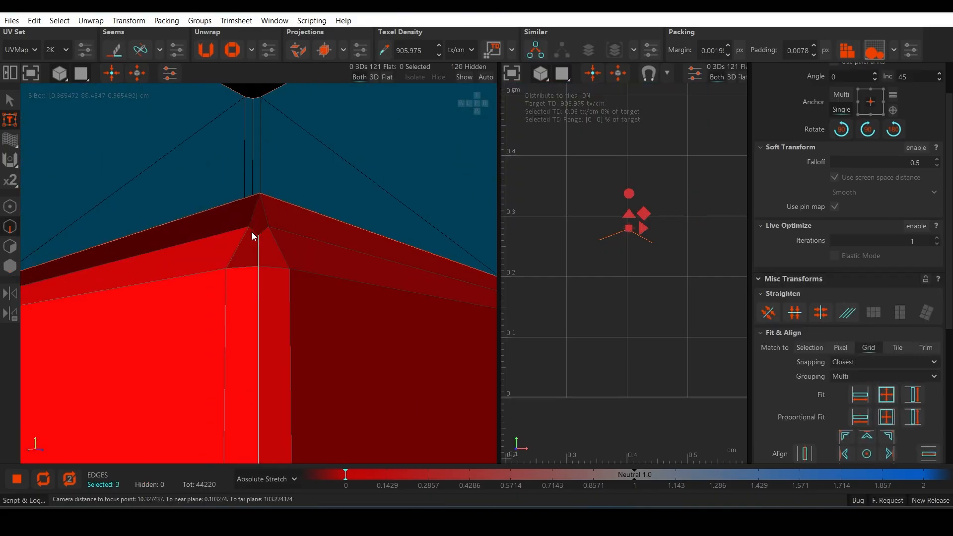
{"action": "left_click", "coordinate": [251, 231], "text": "ctrl"}
{"action": "left_click", "coordinate": [264, 231], "text": "ctrl"}
{"action": "scroll", "coordinate": [264, 232], "scroll_direction": "down", "scroll_amount": 3}
{"action": "middle_click_drag", "start_coordinate": [350, 350], "coordinate": [304, 179], "text": "alt"}
{"action": "scroll", "coordinate": [305, 179], "scroll_direction": "down", "scroll_amount": 2}
{"action": "scroll", "coordinate": [301, 282], "scroll_direction": "down", "scroll_amount": 5}
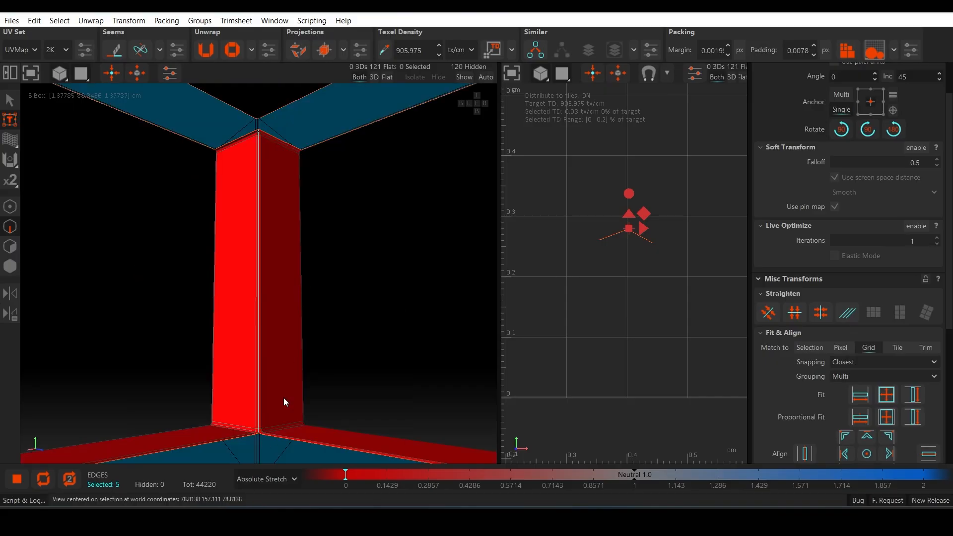
{"action": "middle_click_drag", "start_coordinate": [284, 397], "coordinate": [276, 215], "text": "alt"}
{"action": "left_click_drag", "start_coordinate": [276, 215], "coordinate": [248, 294], "text": "alt"}
{"action": "left_click", "coordinate": [349, 298]}
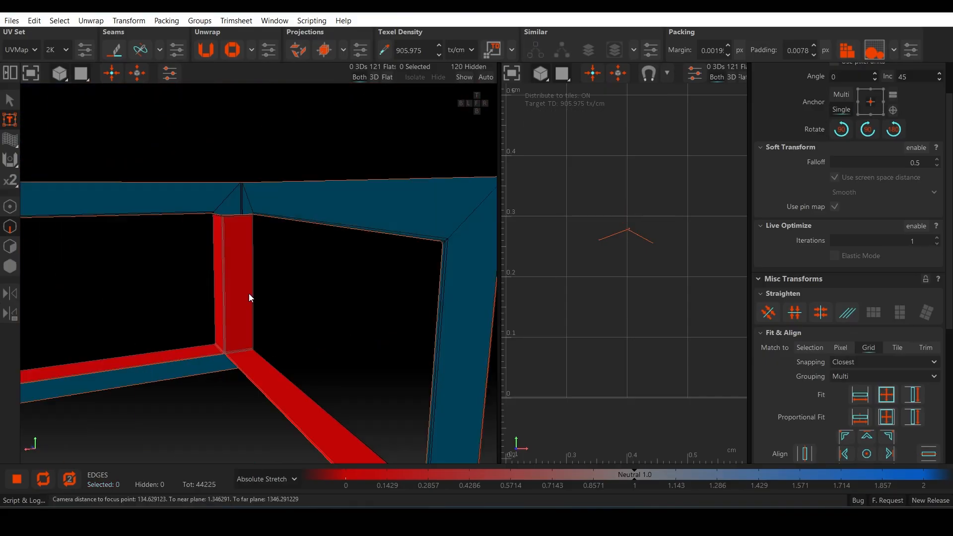
Step: Cut a matching vertical seam through the next frame post's bevelled corner up to its top corner
{"action": "scroll", "coordinate": [249, 293], "scroll_direction": "up", "scroll_amount": 5}
{"action": "double_click", "coordinate": [170, 281]}
{"action": "left_click_drag", "start_coordinate": [170, 281], "coordinate": [361, 257], "text": "alt"}
{"action": "scroll", "coordinate": [361, 257], "scroll_direction": "down", "scroll_amount": 3}
{"action": "middle_click_drag", "start_coordinate": [361, 257], "coordinate": [278, 258], "text": "alt"}
{"action": "scroll", "coordinate": [278, 259], "scroll_direction": "up", "scroll_amount": 4}
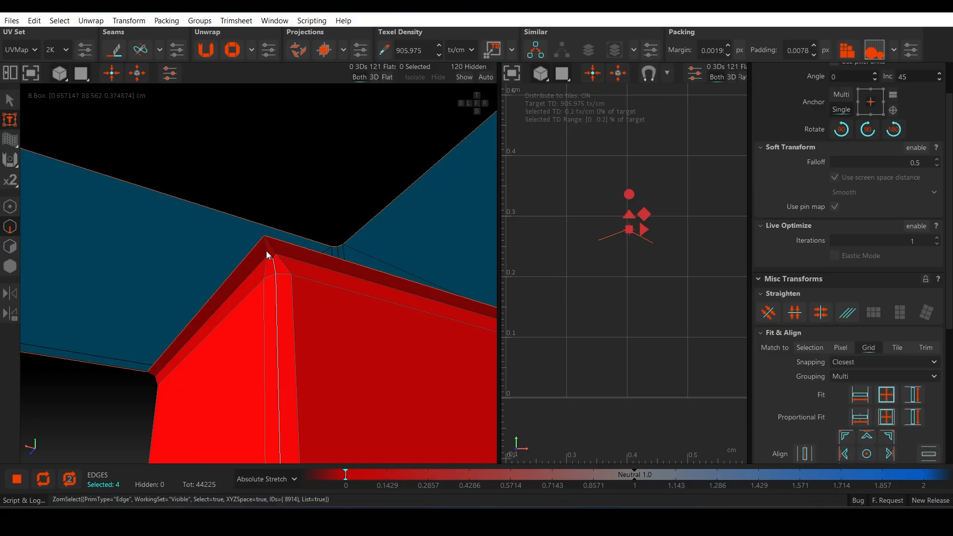
{"action": "left_click", "coordinate": [267, 251], "text": "ctrl"}
{"action": "key", "text": "c"}
Step: Cut the remaining vertical corner seams of the window frame to separate its sides
{"action": "scroll", "coordinate": [266, 252], "scroll_direction": "down", "scroll_amount": 10}
{"action": "left_click_drag", "start_coordinate": [434, 321], "coordinate": [207, 296], "text": "alt"}
{"action": "scroll", "coordinate": [275, 297], "scroll_direction": "up", "scroll_amount": 5}
{"action": "scroll", "coordinate": [274, 297], "scroll_direction": "down", "scroll_amount": 6}
{"action": "scroll", "coordinate": [296, 283], "scroll_direction": "up", "scroll_amount": 6}
{"action": "left_click", "coordinate": [284, 269]}
{"action": "scroll", "coordinate": [284, 270], "scroll_direction": "down", "scroll_amount": 5}
{"action": "middle_click_drag", "start_coordinate": [206, 295], "coordinate": [311, 331], "text": "alt"}
{"action": "scroll", "coordinate": [312, 332], "scroll_direction": "up", "scroll_amount": 5}
{"action": "left_click", "coordinate": [245, 318], "text": "ctrl"}
{"action": "key", "text": "c"}
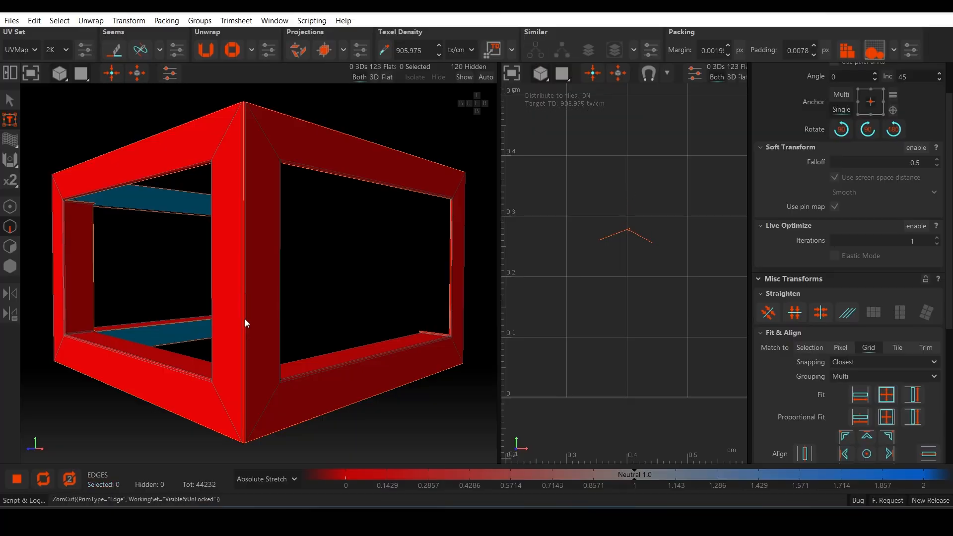
Step: Unfold and pack the separated window frame islands
{"action": "key", "text": "F4"}
{"action": "scroll", "coordinate": [245, 319], "scroll_direction": "down", "scroll_amount": 5}
{"action": "left_click_drag", "start_coordinate": [130, 197], "coordinate": [315, 341]}
{"action": "key", "text": "u"}
{"action": "key", "text": "p"}
{"action": "scroll", "coordinate": [607, 321], "scroll_direction": "down", "scroll_amount": 5}
{"action": "scroll", "coordinate": [314, 341], "scroll_direction": "up", "scroll_amount": 3}
Step: Unhide the whole kiosk, select all islands and pack them together into the UV tile
{"action": "key", "text": "F2"}
{"action": "key", "text": "F4"}
{"action": "scroll", "coordinate": [337, 189], "scroll_direction": "down", "scroll_amount": 5}
{"action": "key", "text": "ctrl+a"}
{"action": "scroll", "coordinate": [631, 273], "scroll_direction": "down", "scroll_amount": 15}
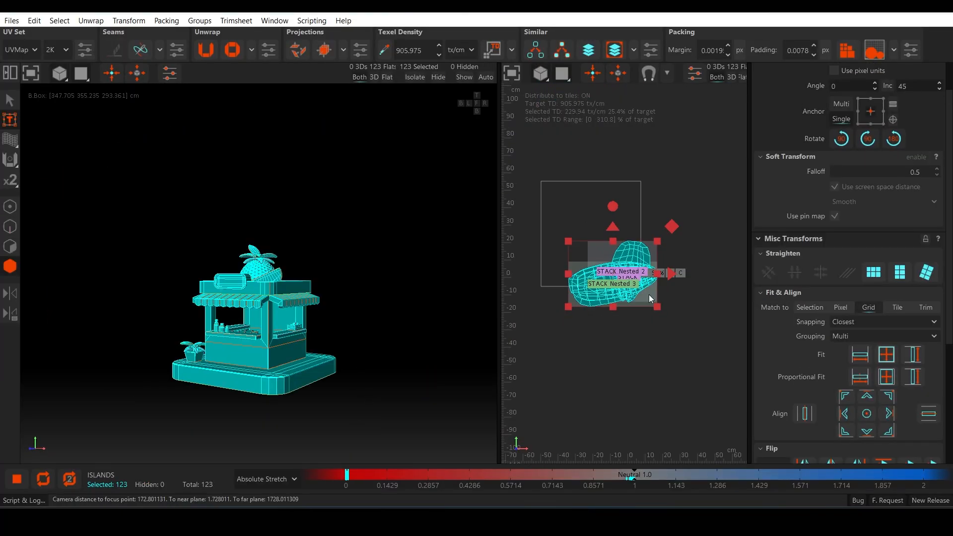
{"action": "left_click_drag", "start_coordinate": [649, 294], "coordinate": [704, 368]}
{"action": "key", "text": "p"}
{"action": "key", "text": "f"}
{"action": "scroll", "coordinate": [692, 389], "scroll_direction": "down", "scroll_amount": 3}
{"action": "left_click", "coordinate": [675, 418]}
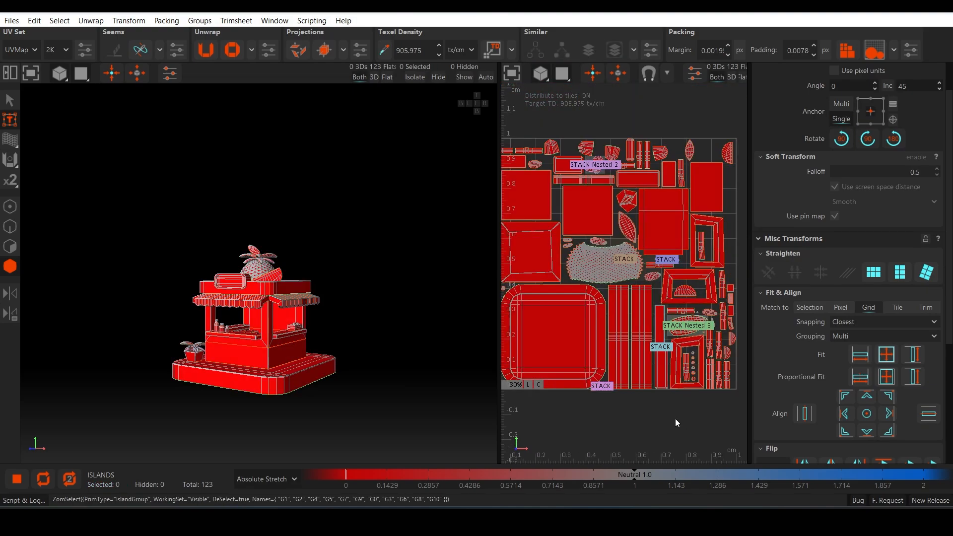
{"action": "scroll", "coordinate": [660, 405], "scroll_direction": "up", "scroll_amount": 2}
{"action": "scroll", "coordinate": [263, 365], "scroll_direction": "up", "scroll_amount": 3}
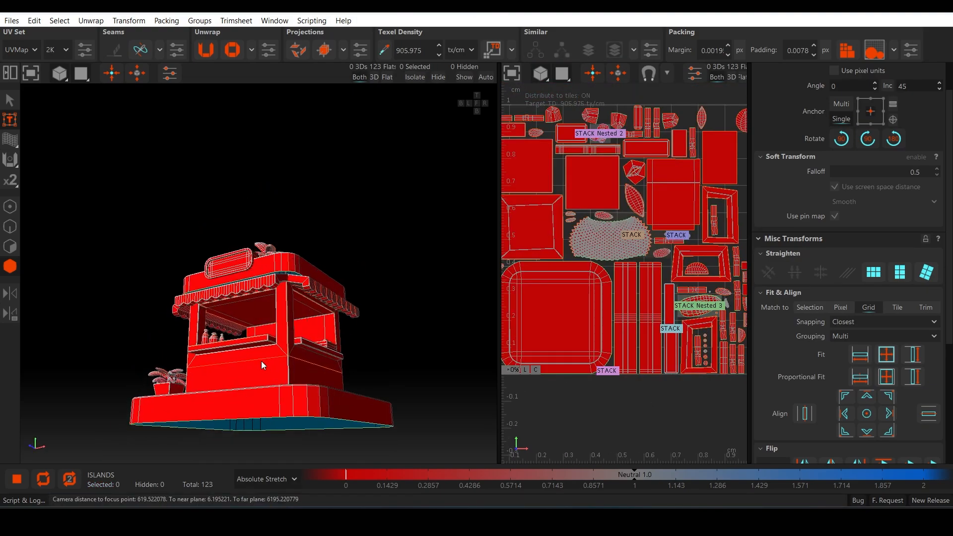
{"action": "left_click_drag", "start_coordinate": [263, 365], "coordinate": [293, 380], "text": "alt"}
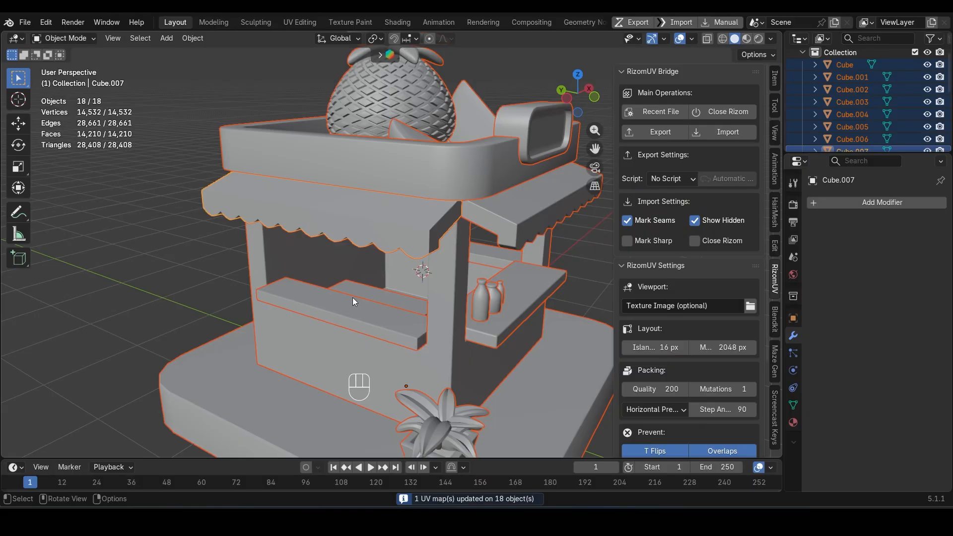
Step: Switch to Blender with the updated UVs and delete the awning that lacks the striped geometry
{"action": "middle_click_drag", "start_coordinate": [352, 297], "coordinate": [356, 249]}
{"action": "left_click", "coordinate": [356, 248]}
{"action": "key", "text": "Tab"}
{"action": "key", "text": "Tab"}
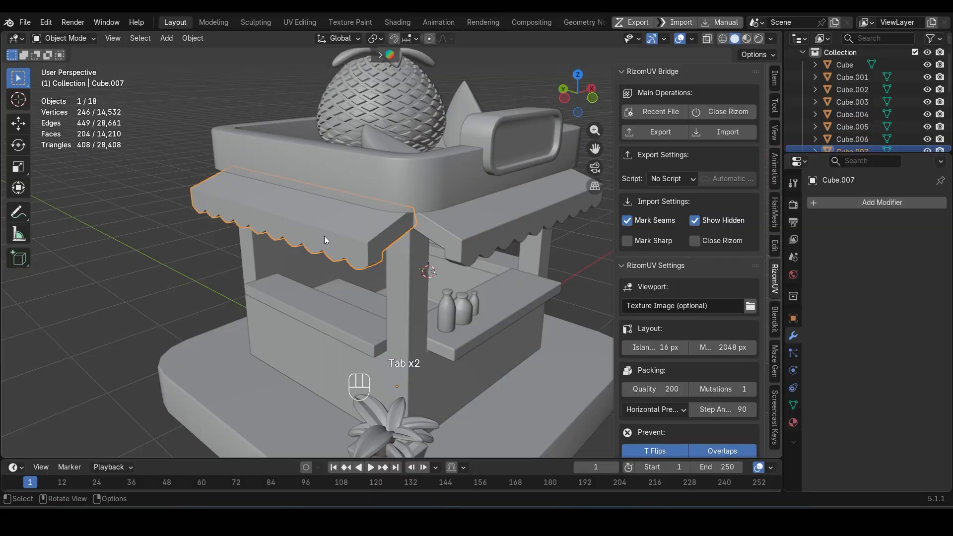
{"action": "key", "text": "Delete"}
Step: Duplicate the striped awning on the fruit crate side in place
{"action": "middle_click_drag", "start_coordinate": [407, 228], "coordinate": [378, 219]}
{"action": "left_click", "coordinate": [413, 203]}
{"action": "key", "text": "Tab"}
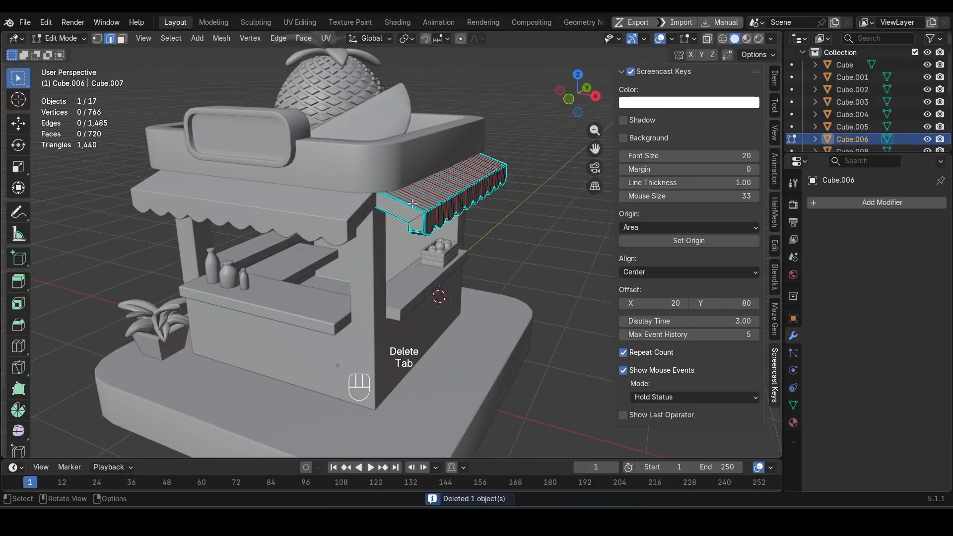
{"action": "key", "text": "a"}
{"action": "key", "text": "grave"}
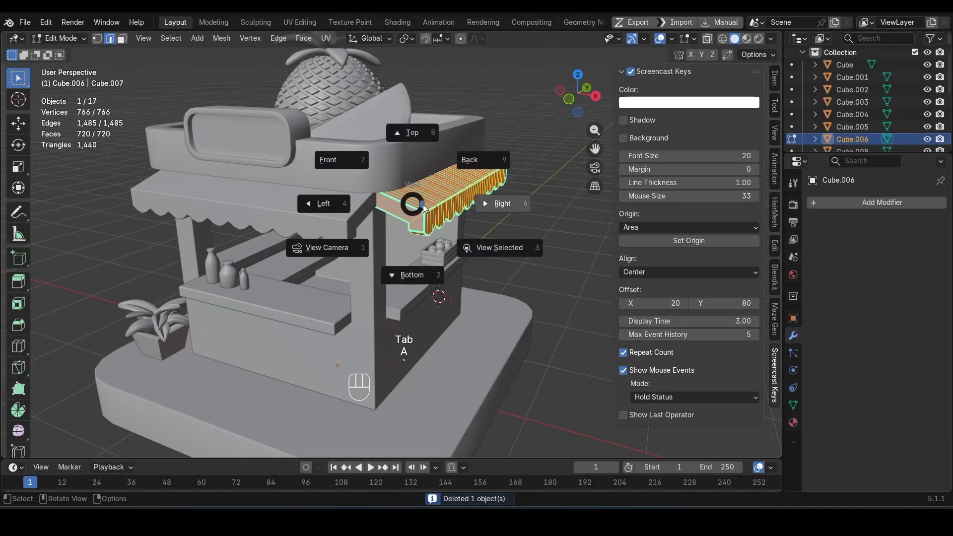
{"action": "key", "text": "Tab"}
{"action": "left_click", "coordinate": [429, 209]}
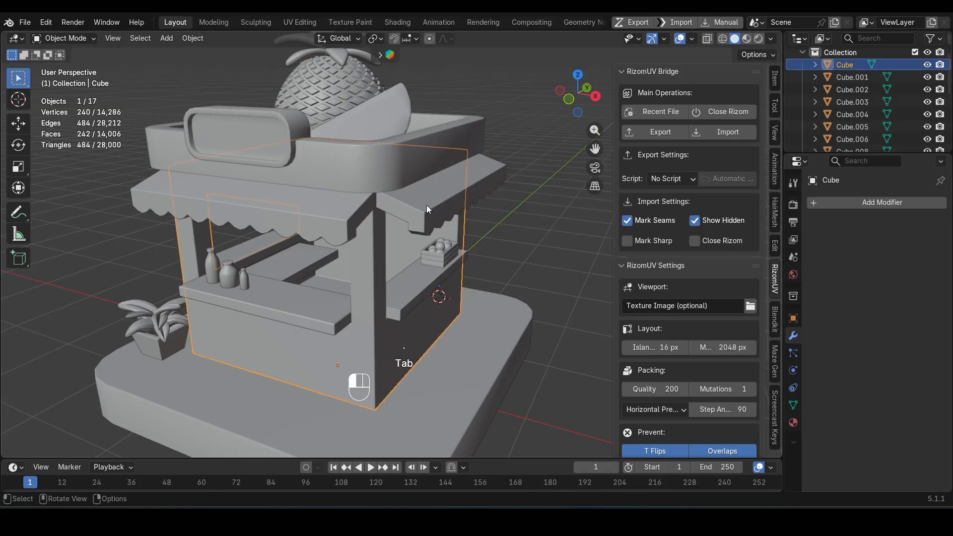
{"action": "left_click", "coordinate": [429, 209]}
{"action": "key", "text": "shift+d"}
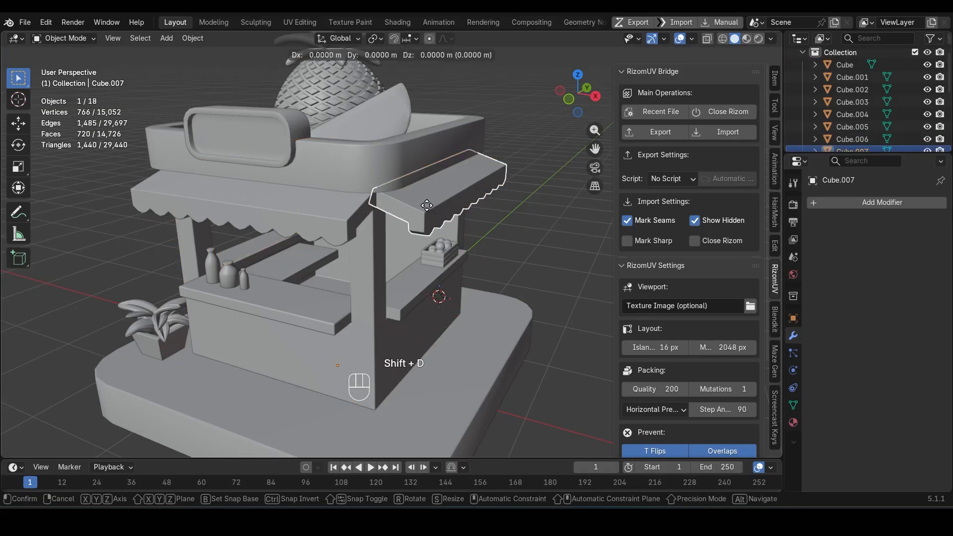
{"action": "key", "text": "Escape"}
Step: Mirror the duplicated awning along the global X axis
{"action": "right_click", "coordinate": [428, 208]}
{"action": "mouse_move", "coordinate": [410, 351]}
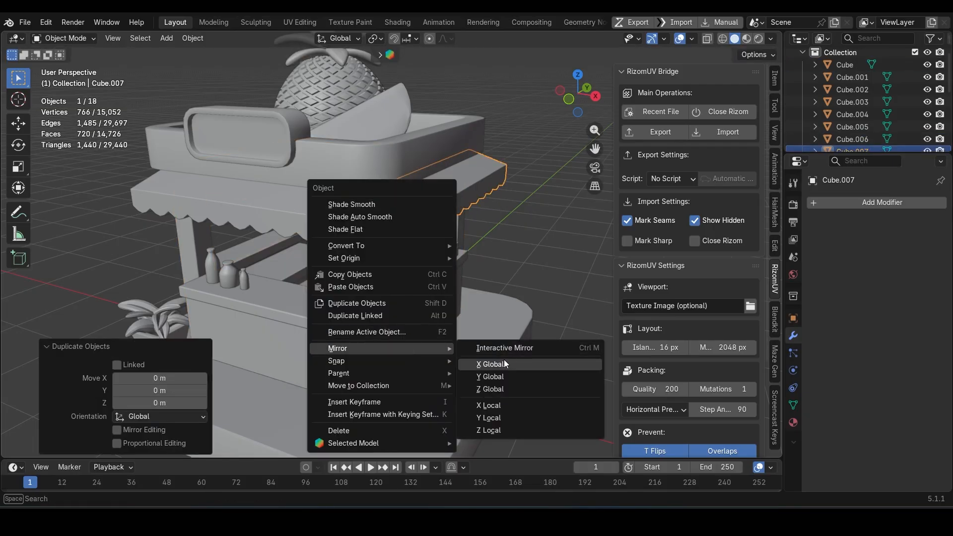
{"action": "left_click", "coordinate": [504, 364]}
{"action": "left_click", "coordinate": [692, 39]}
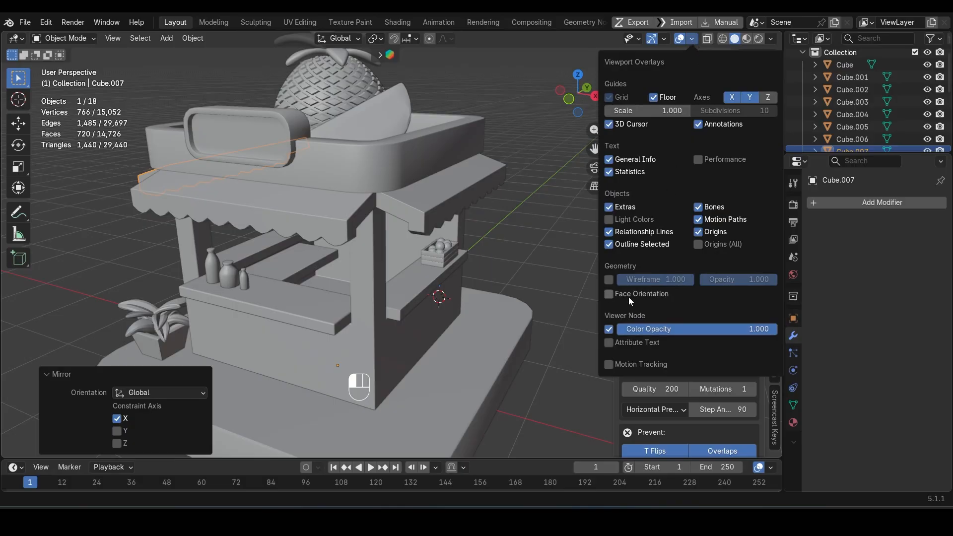
Step: Move the potted plant along the global Z axis to seat it on the base platform
{"action": "left_click", "coordinate": [692, 39]}
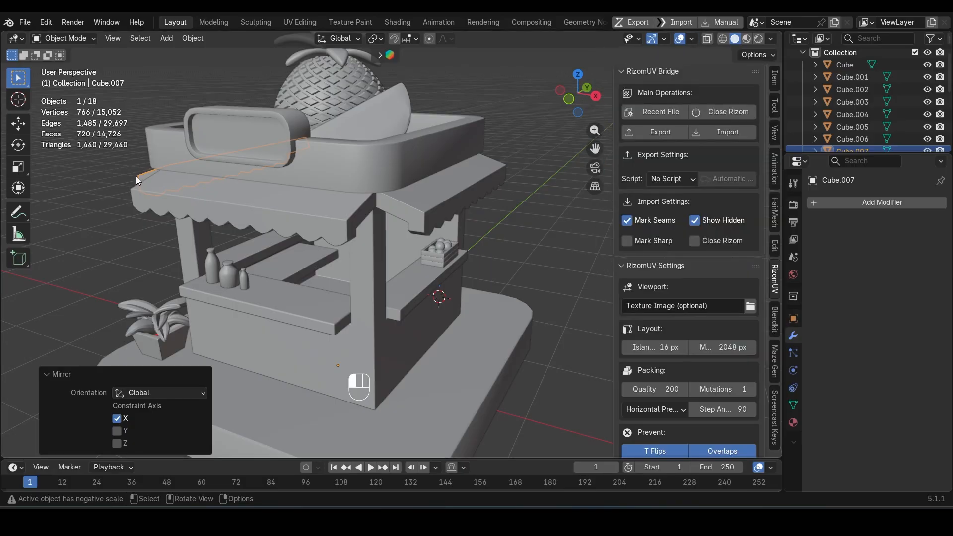
{"action": "middle_click_drag", "start_coordinate": [221, 209], "coordinate": [380, 218]}
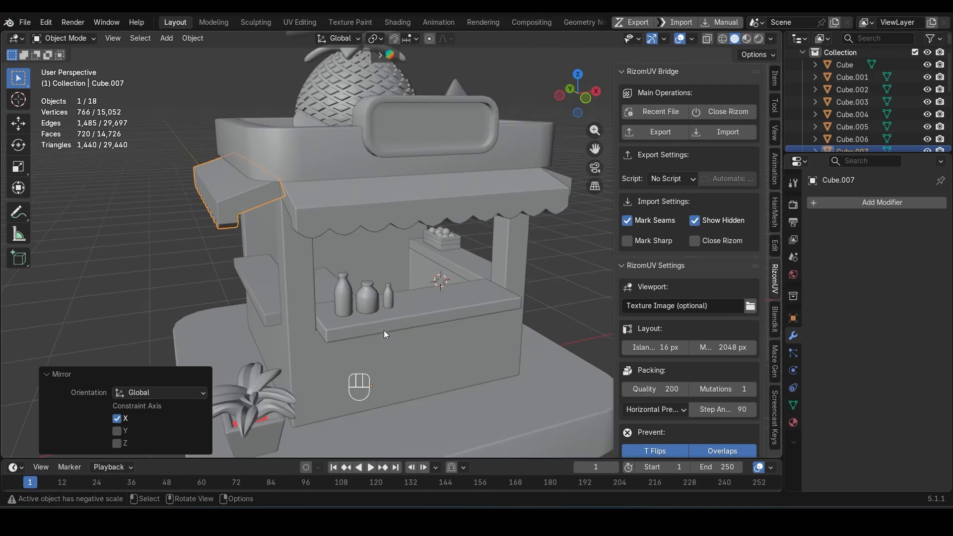
{"action": "middle_click_drag", "start_coordinate": [383, 330], "coordinate": [308, 291]}
{"action": "left_click", "coordinate": [224, 310]}
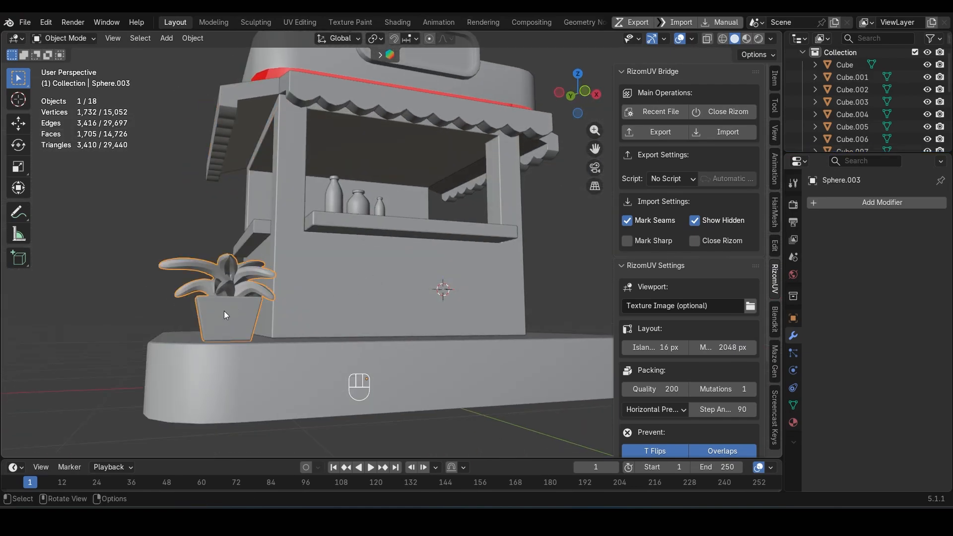
{"action": "key", "text": "KP_Decimal"}
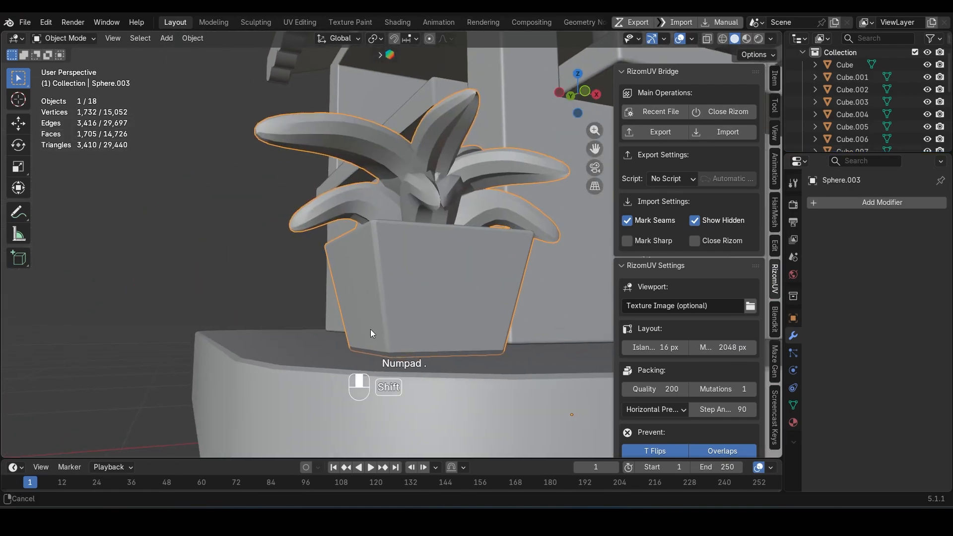
{"action": "key", "text": "g"}
{"action": "key", "text": "z"}
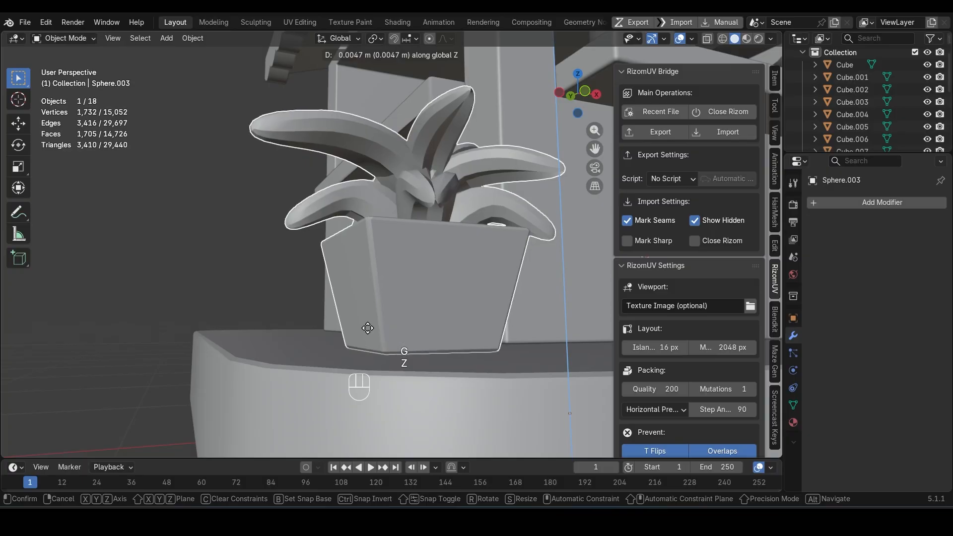
{"action": "left_click", "coordinate": [367, 327]}
Step: Open the kiosk body's mesh in the UV Editing workspace and delete its hidden bottom face
{"action": "scroll", "coordinate": [368, 326], "scroll_direction": "down", "scroll_amount": 6}
{"action": "middle_click_drag", "start_coordinate": [367, 327], "coordinate": [421, 248]}
{"action": "left_click", "coordinate": [475, 267]}
{"action": "key", "text": "Tab"}
{"action": "left_click", "coordinate": [418, 349]}
{"action": "middle_click_drag", "start_coordinate": [418, 349], "coordinate": [423, 378]}
{"action": "left_click", "coordinate": [298, 22]}
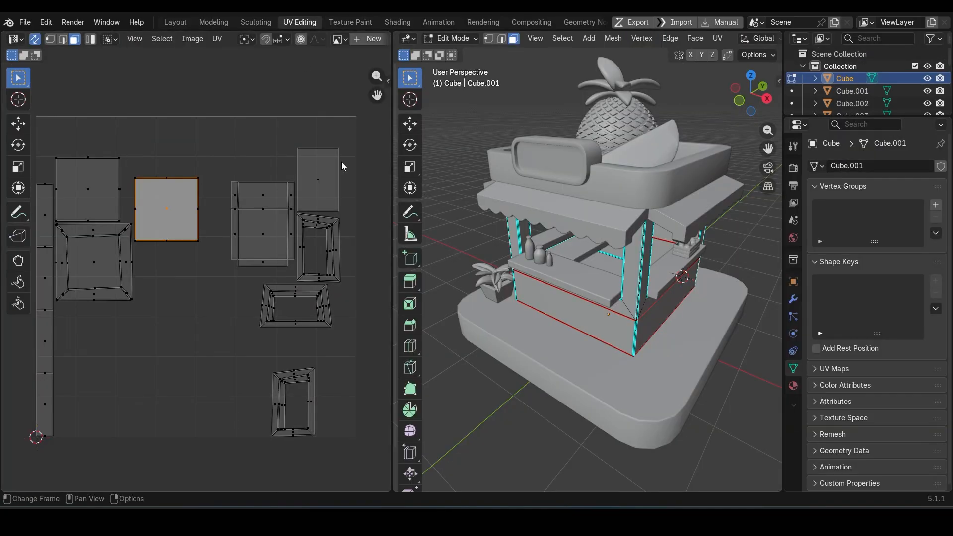
{"action": "scroll", "coordinate": [172, 231], "scroll_direction": "up", "scroll_amount": 4}
{"action": "middle_click_drag", "start_coordinate": [173, 188], "coordinate": [216, 277]}
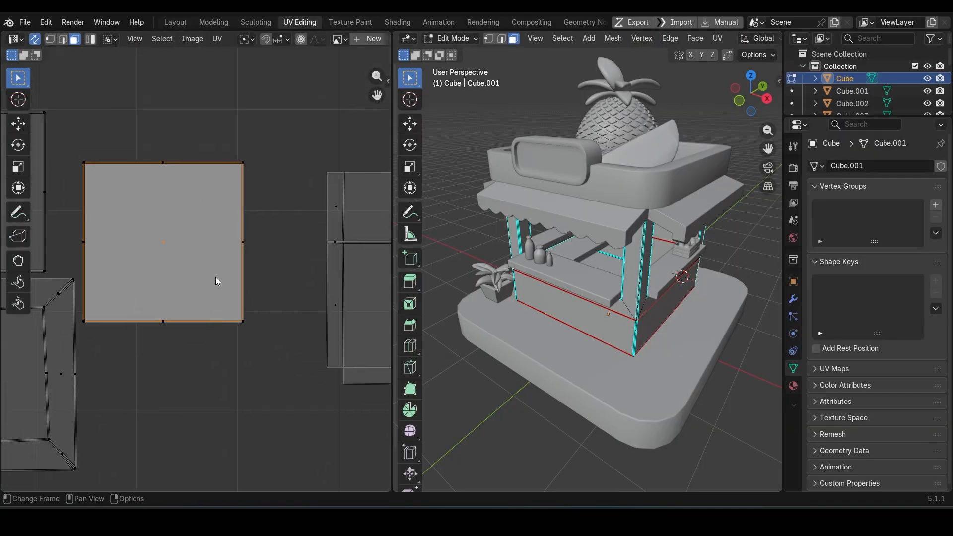
{"action": "key", "text": "l"}
{"action": "middle_click_drag", "start_coordinate": [606, 286], "coordinate": [667, 291]}
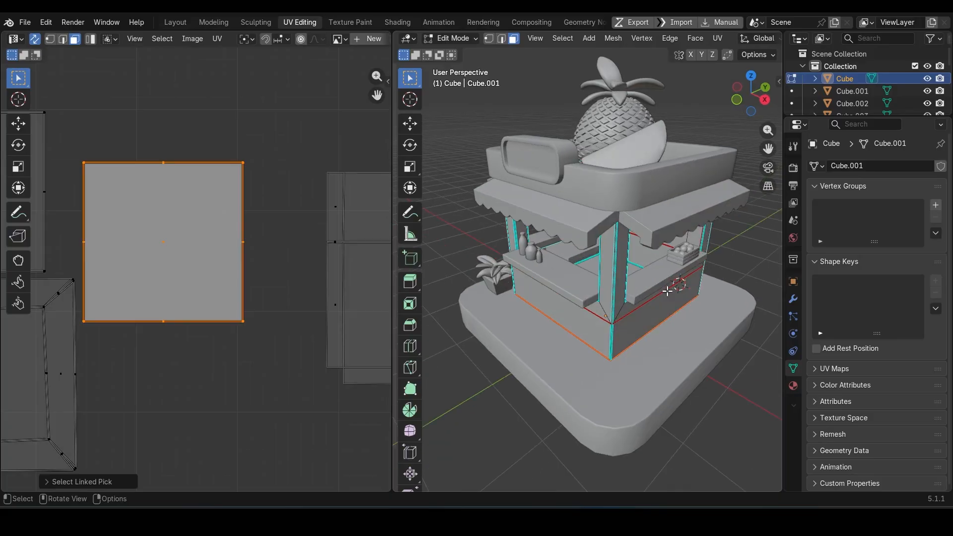
{"action": "key", "text": "x"}
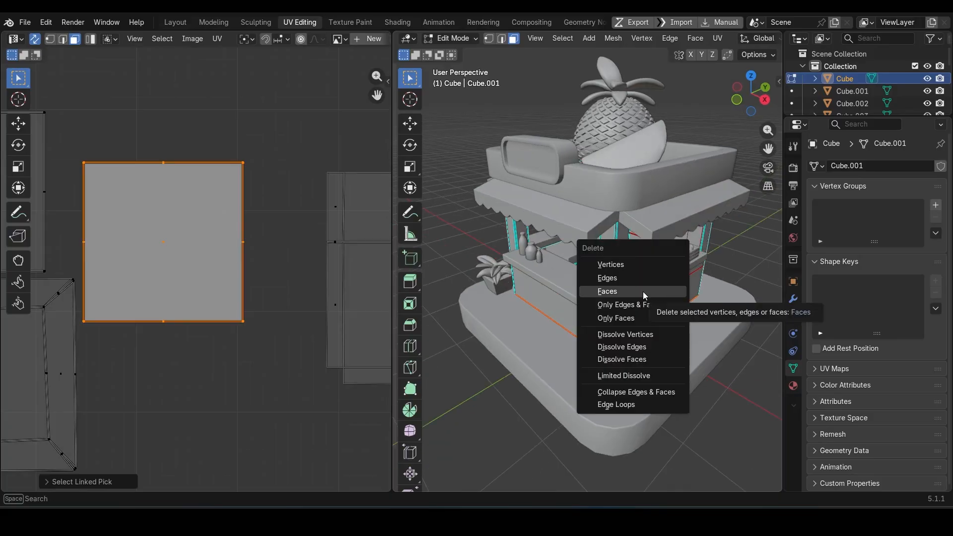
{"action": "left_click", "coordinate": [621, 292]}
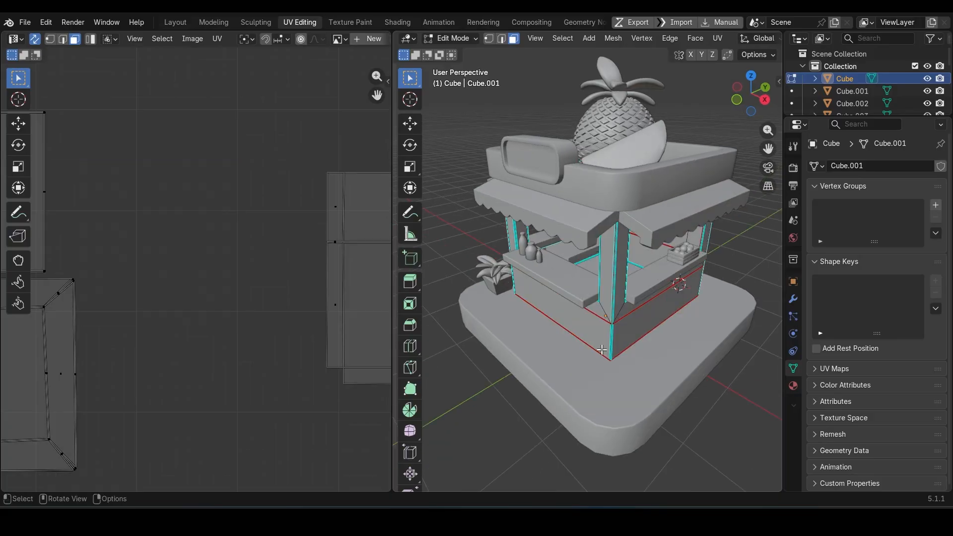
Step: Lower the kiosk body's bottom edge loop along Z slightly into the platform and save the file
{"action": "middle_click_drag", "start_coordinate": [617, 338], "coordinate": [607, 316]}
{"action": "scroll", "coordinate": [607, 316], "scroll_direction": "up", "scroll_amount": 2}
{"action": "key", "text": "2"}
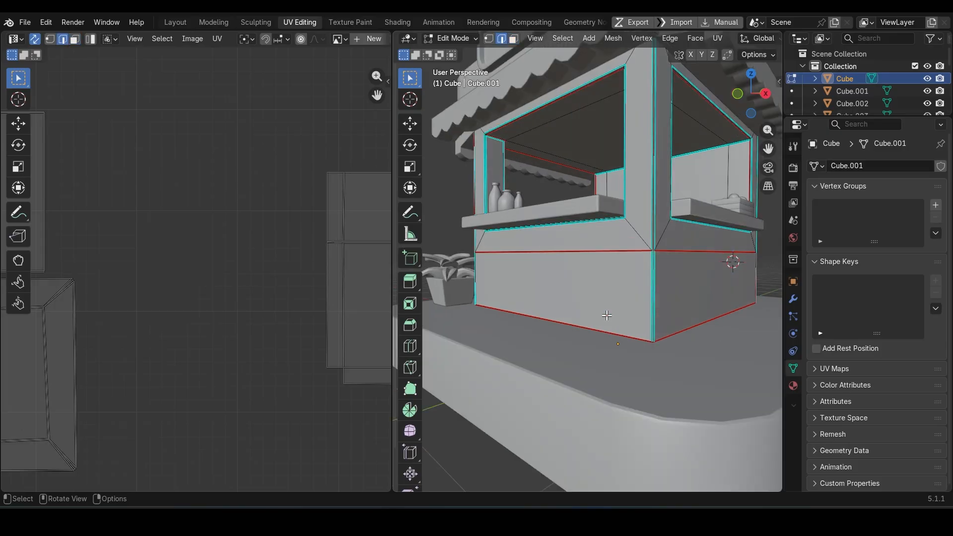
{"action": "key", "text": "g"}
{"action": "key", "text": "z"}
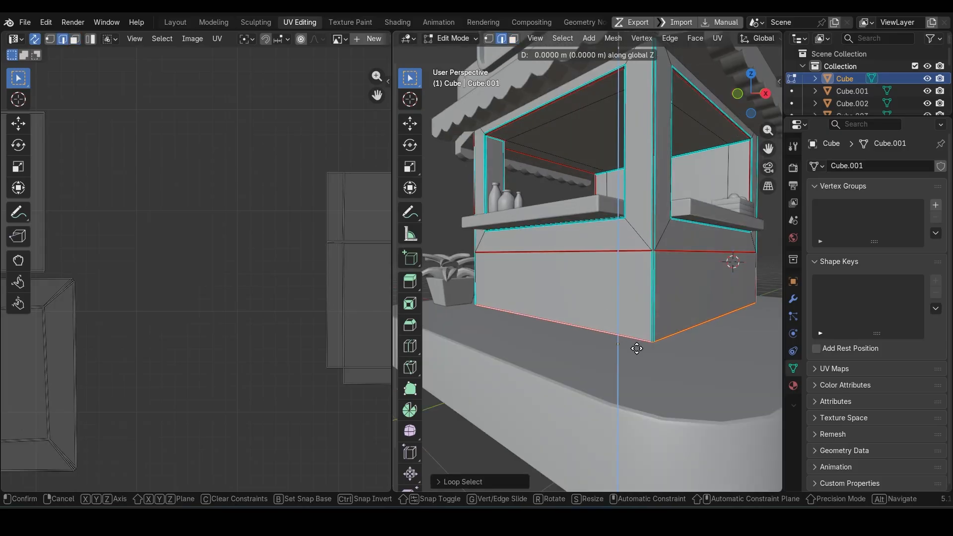
{"action": "left_click", "coordinate": [637, 351]}
{"action": "key", "text": "Tab"}
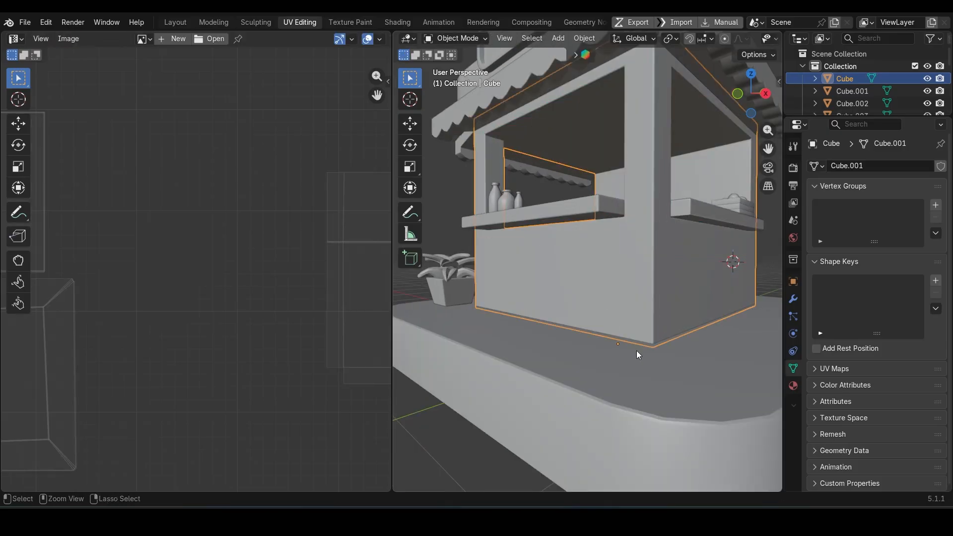
{"action": "key", "text": "ctrl+s"}
Step: Select all kiosk objects, enter edit mode together and select their complete UV layout
{"action": "scroll", "coordinate": [637, 350], "scroll_direction": "down", "scroll_amount": 4}
{"action": "middle_click_drag", "start_coordinate": [630, 335], "coordinate": [590, 290]}
{"action": "scroll", "coordinate": [588, 291], "scroll_direction": "up", "scroll_amount": 4}
{"action": "scroll", "coordinate": [588, 290], "scroll_direction": "down", "scroll_amount": 5}
{"action": "key", "text": "a"}
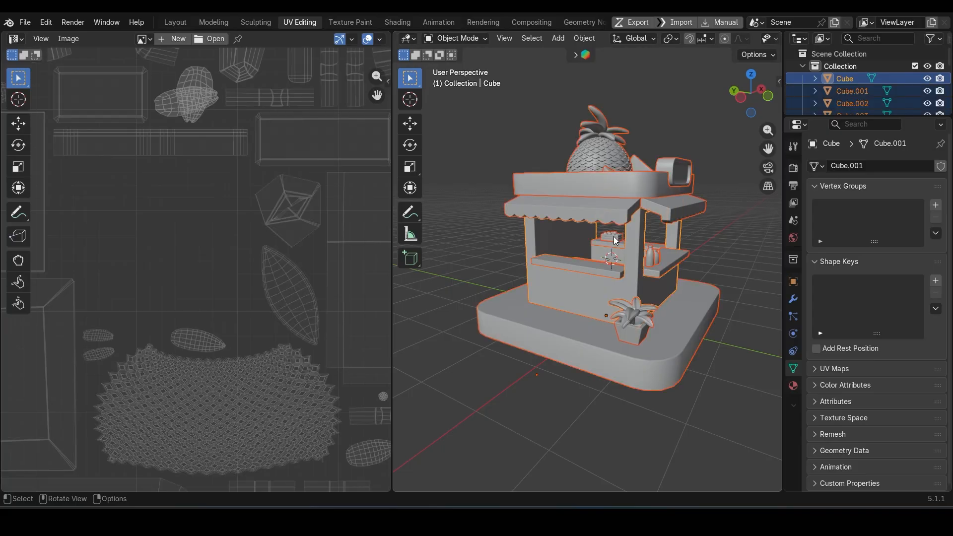
{"action": "middle_click_drag", "start_coordinate": [616, 240], "coordinate": [637, 241]}
{"action": "scroll", "coordinate": [173, 283], "scroll_direction": "down", "scroll_amount": 5}
{"action": "key", "text": "Tab"}
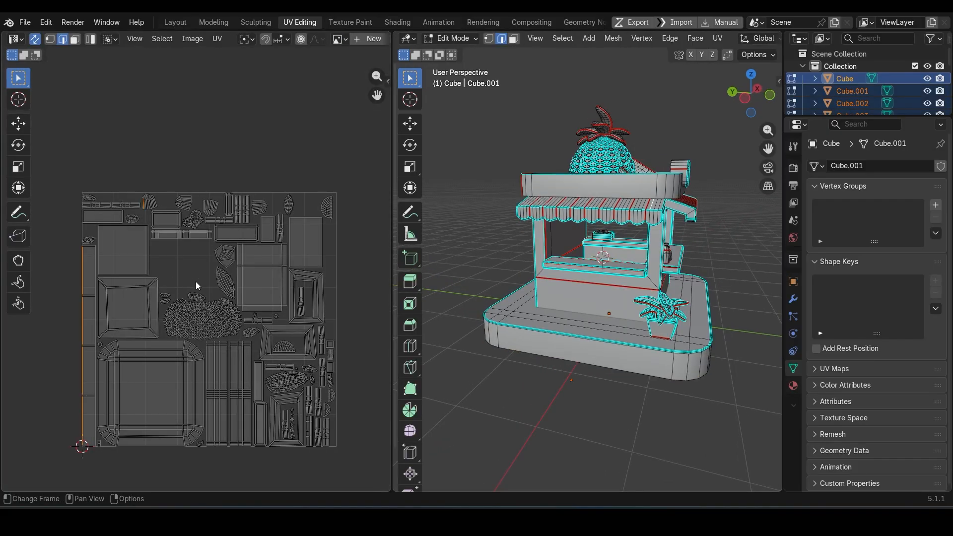
{"action": "key", "text": "a"}
{"action": "key", "text": "n"}
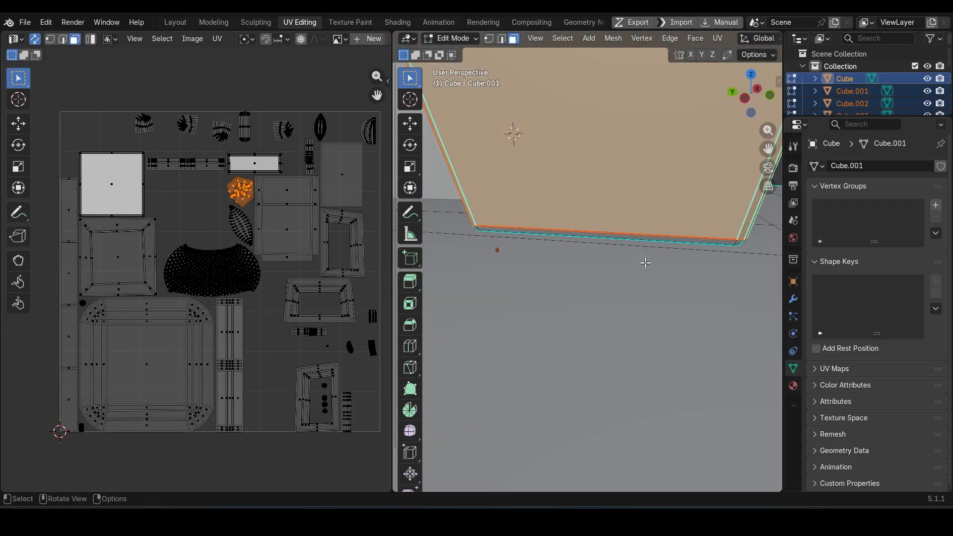
Step: Select the whole plant pot through its linked faces and unwrap it
{"action": "middle_click_drag", "start_coordinate": [645, 263], "coordinate": [675, 271]}
{"action": "scroll", "coordinate": [269, 204], "scroll_direction": "up", "scroll_amount": 5}
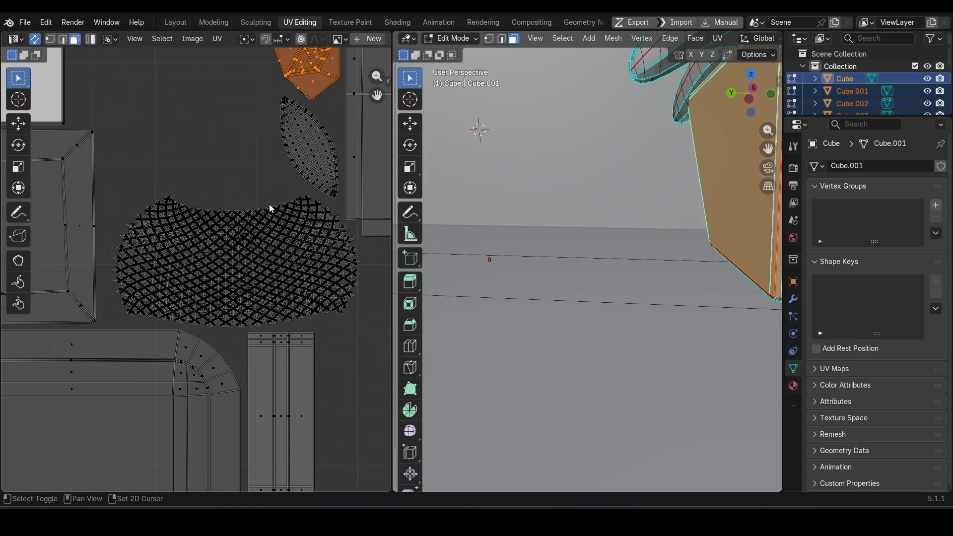
{"action": "left_click_drag", "start_coordinate": [234, 140], "coordinate": [278, 173]}
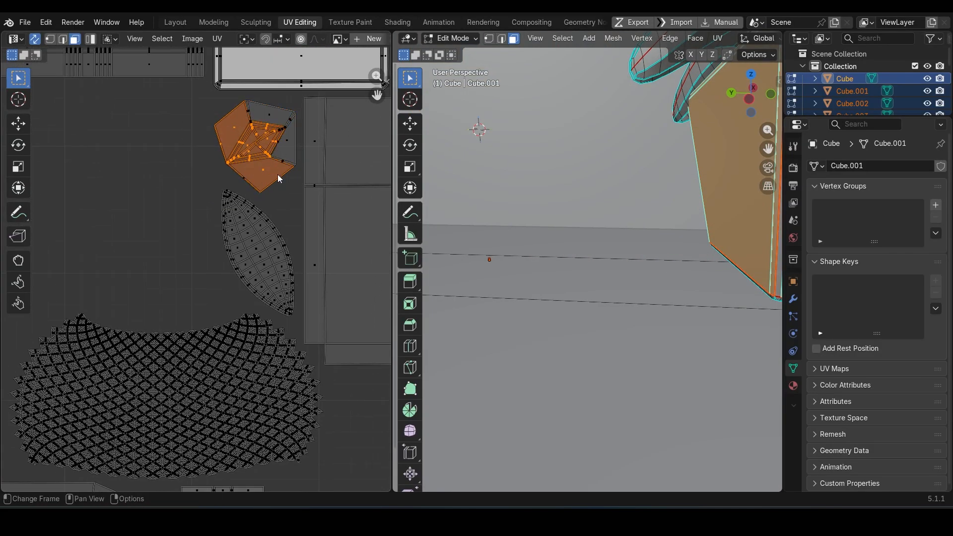
{"action": "left_click", "coordinate": [282, 130]}
{"action": "key", "text": "ctrl+l"}
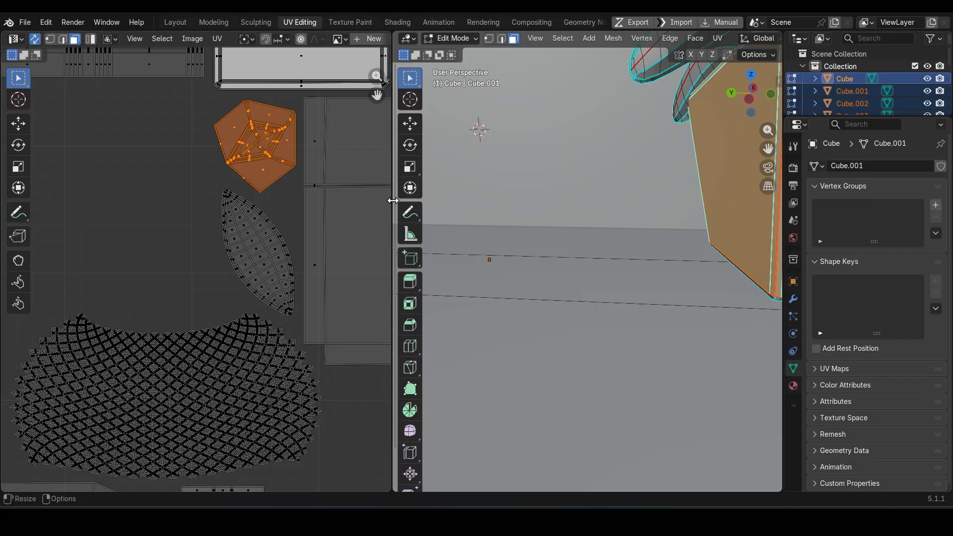
{"action": "key", "text": "Home"}
{"action": "key", "text": "u"}
{"action": "left_click", "coordinate": [554, 207]}
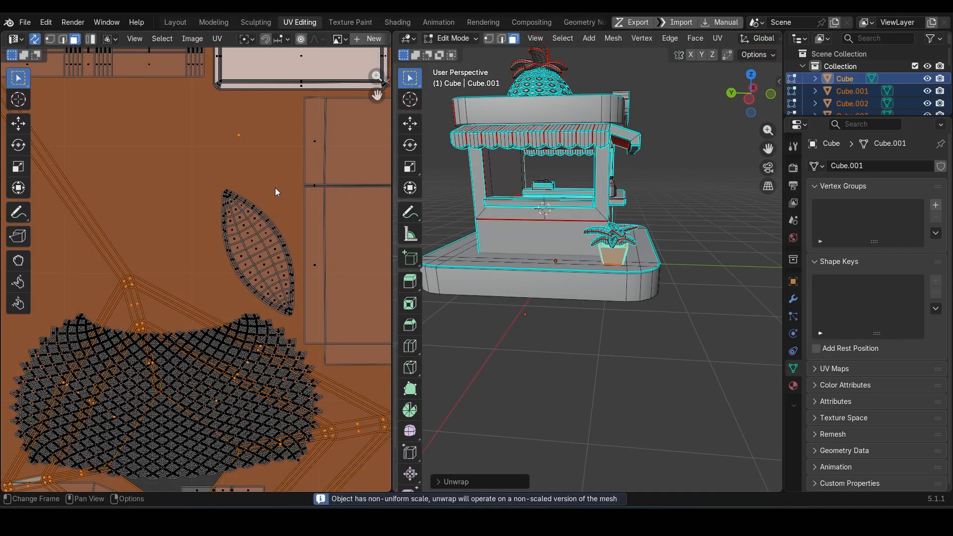
{"action": "scroll", "coordinate": [274, 189], "scroll_direction": "down", "scroll_amount": 3}
{"action": "scroll", "coordinate": [270, 282], "scroll_direction": "up", "scroll_amount": 2}
{"action": "scroll", "coordinate": [282, 304], "scroll_direction": "up", "scroll_amount": 1}
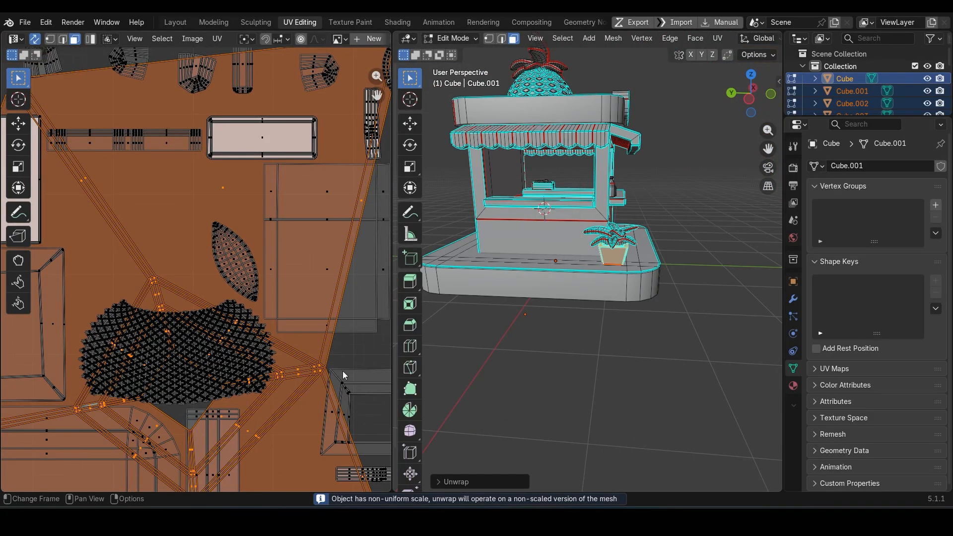
Step: Mark a seam along the edge loop running down one corner of the plant pot
{"action": "scroll", "coordinate": [641, 281], "scroll_direction": "up", "scroll_amount": 5}
{"action": "middle_click_drag", "start_coordinate": [644, 282], "coordinate": [645, 310]}
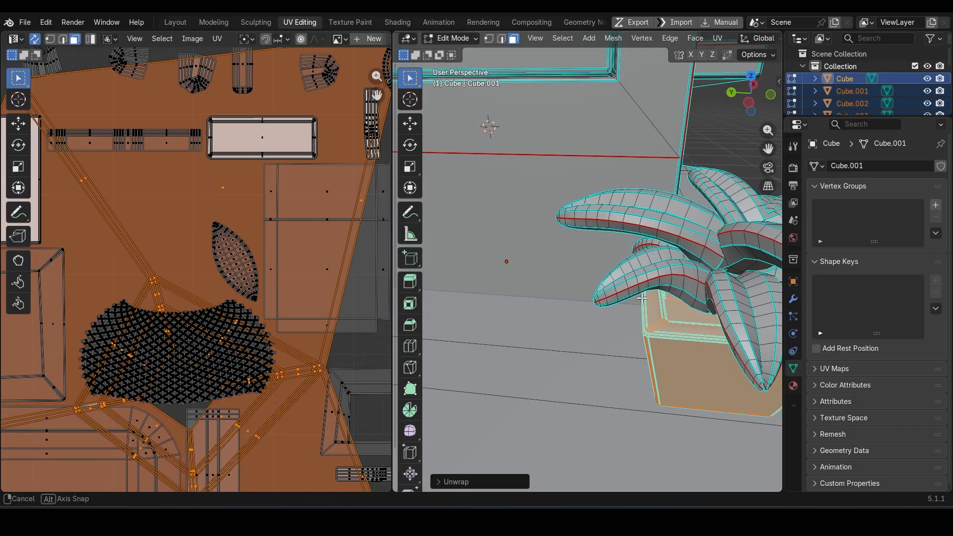
{"action": "scroll", "coordinate": [660, 348], "scroll_direction": "up", "scroll_amount": 1}
{"action": "middle_click_drag", "start_coordinate": [669, 371], "coordinate": [648, 356], "text": "shift"}
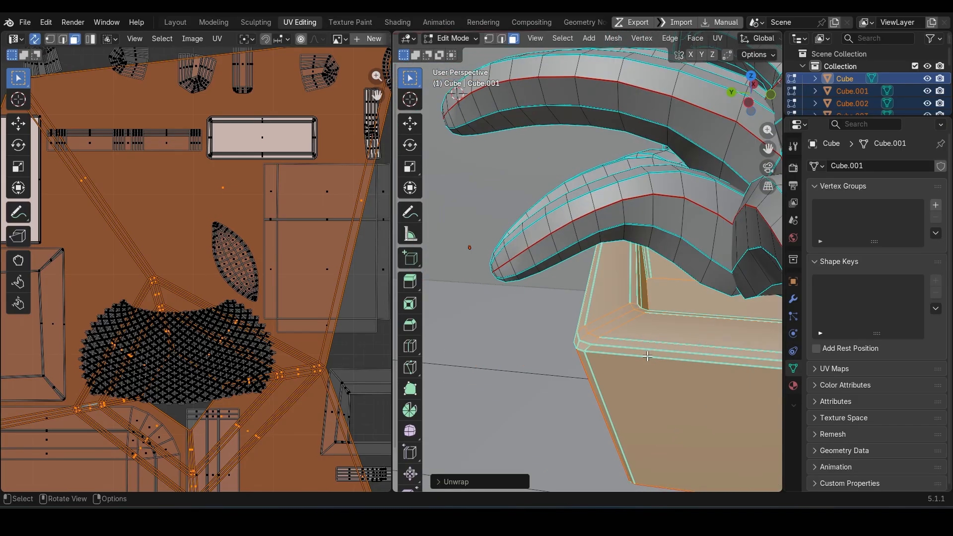
{"action": "key", "text": "2"}
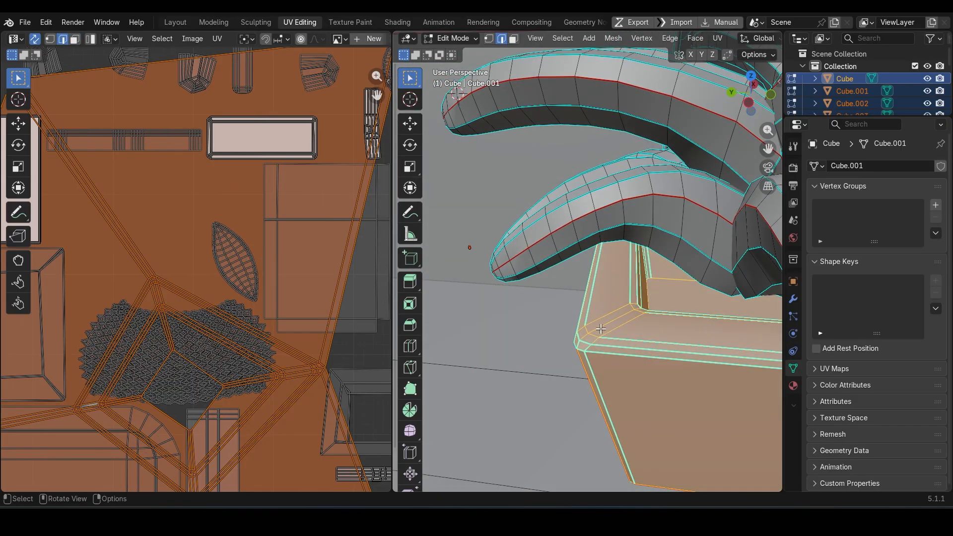
{"action": "left_click", "coordinate": [602, 328], "text": "alt"}
{"action": "key", "text": "u"}
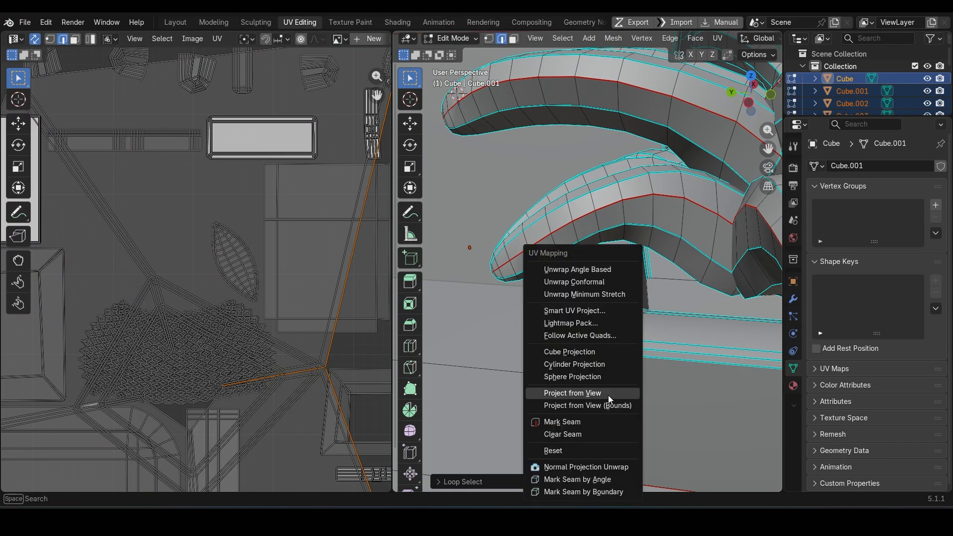
{"action": "left_click", "coordinate": [597, 426]}
Step: Select all of the plant pot's linked faces and unwrap them with the Angle Based method
{"action": "key", "text": "3"}
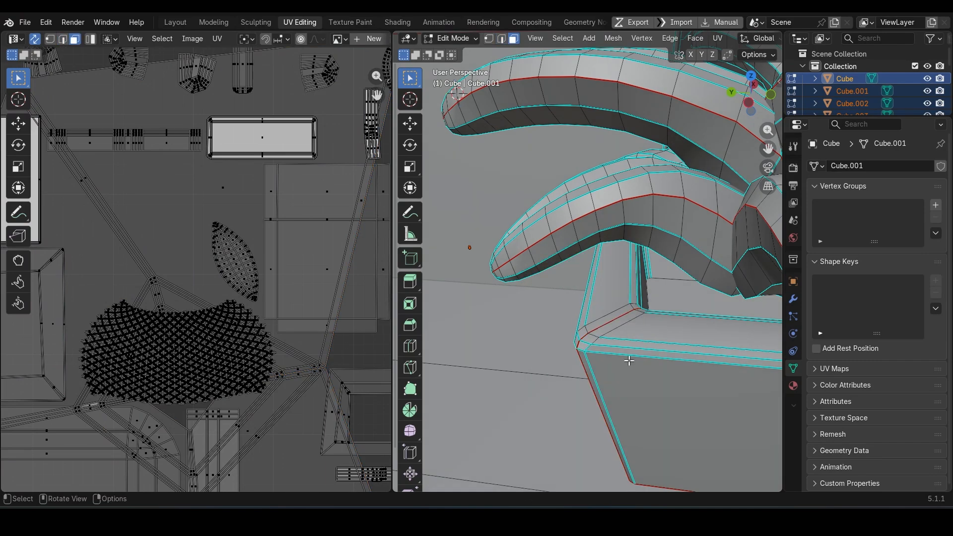
{"action": "left_click", "coordinate": [630, 359]}
{"action": "key", "text": "l"}
{"action": "scroll", "coordinate": [630, 359], "scroll_direction": "down", "scroll_amount": 6}
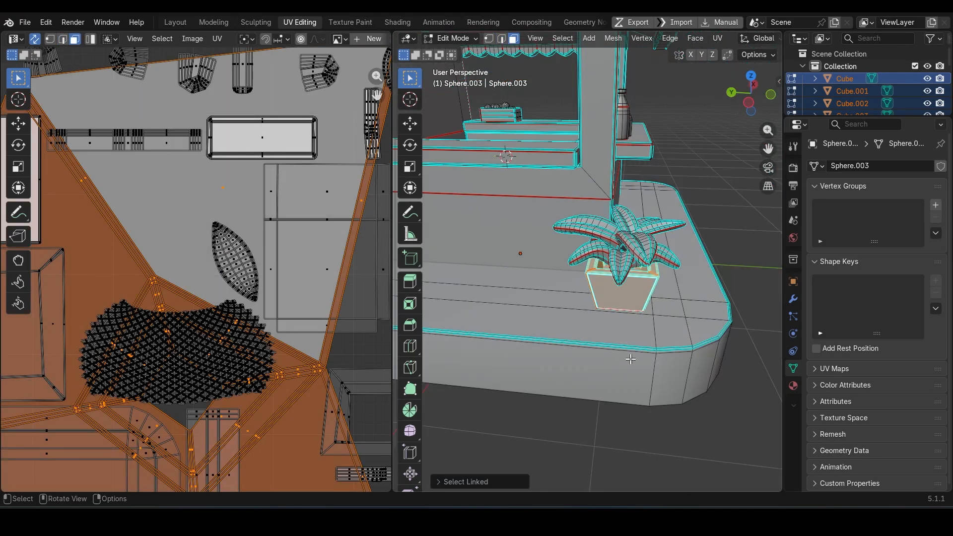
{"action": "scroll", "coordinate": [302, 276], "scroll_direction": "down", "scroll_amount": 4}
{"action": "key", "text": "u"}
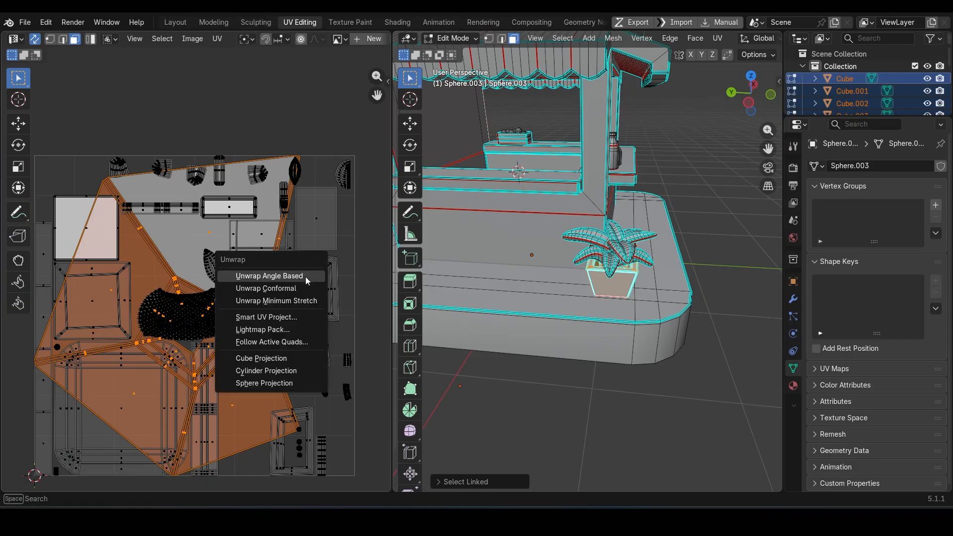
{"action": "left_click", "coordinate": [305, 276]}
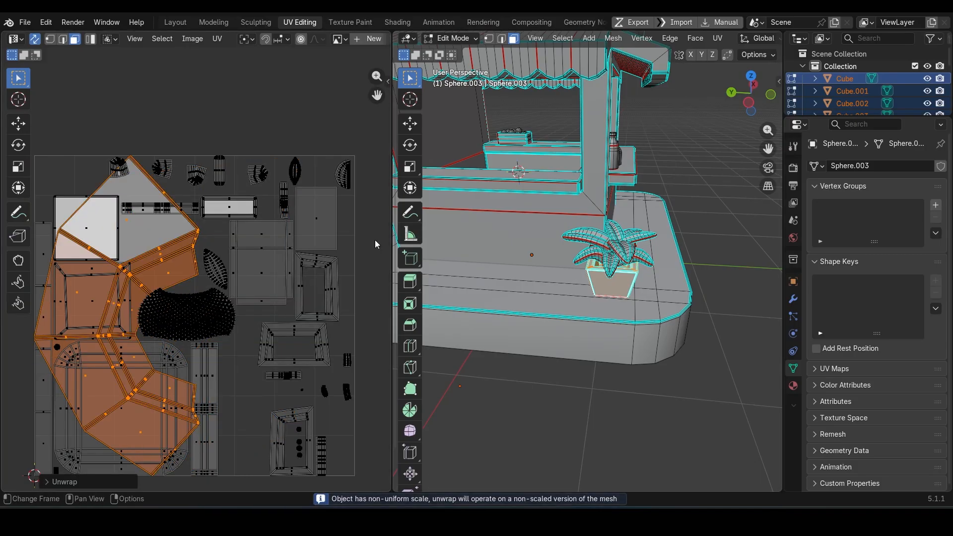
Step: Straighten the plant pot's UV island into a strip with Mio3 Gridify and deselect it
{"action": "key", "text": "n"}
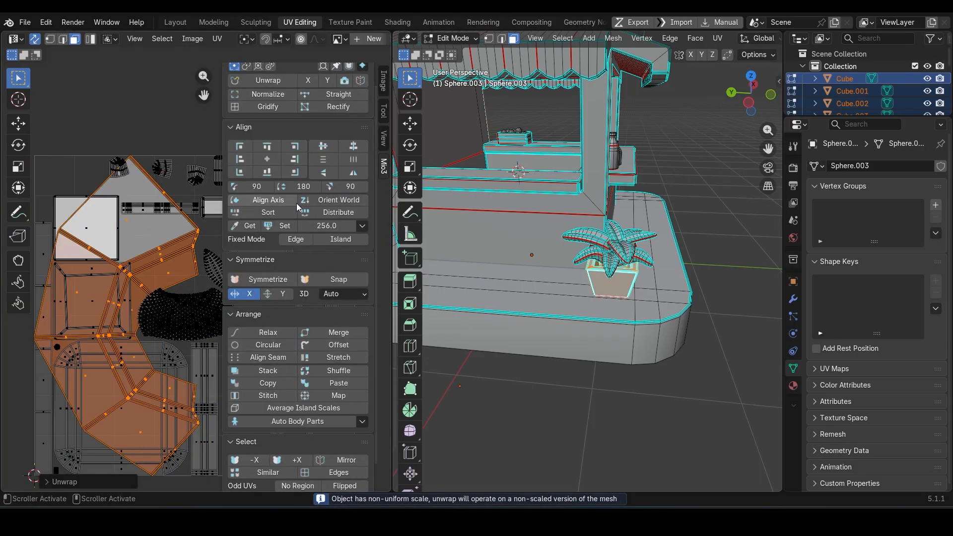
{"action": "scroll", "coordinate": [293, 188], "scroll_direction": "up", "scroll_amount": 2}
{"action": "left_click", "coordinate": [276, 133]}
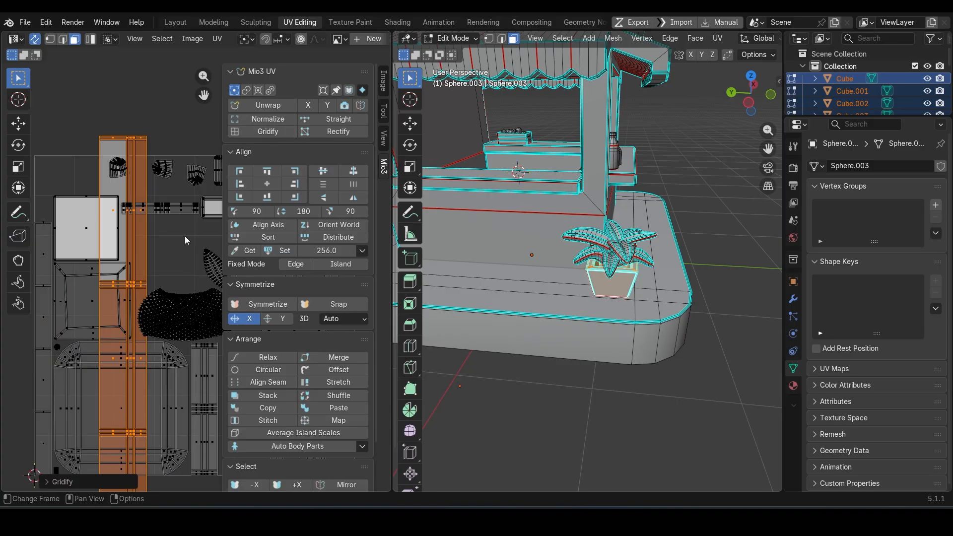
{"action": "left_click", "coordinate": [164, 259]}
{"action": "scroll", "coordinate": [165, 259], "scroll_direction": "down", "scroll_amount": 2}
{"action": "middle_click_drag", "start_coordinate": [166, 259], "coordinate": [79, 250]}
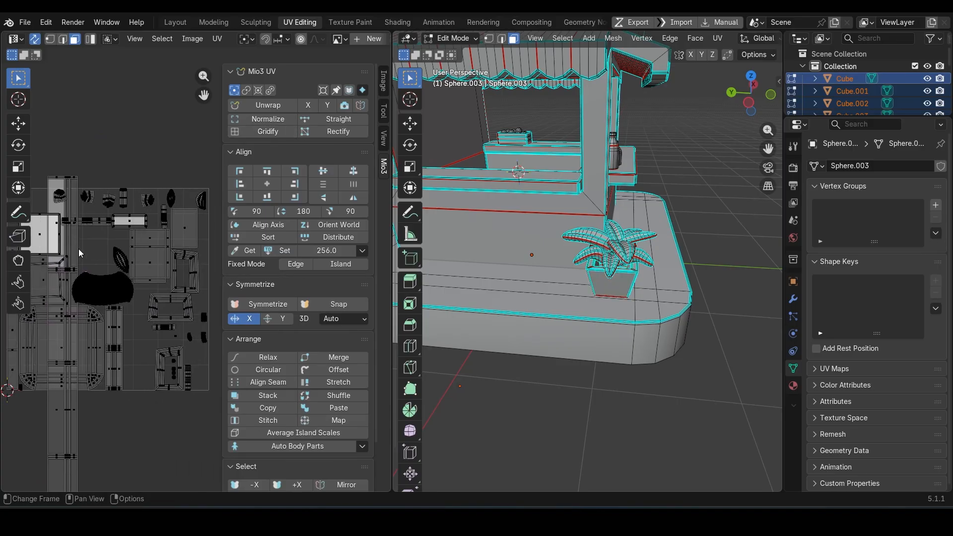
Step: Pack all UV islands with the Exact Shape (Concave) method, scaling and rotation enabled, and a 0.001 margin
{"action": "key", "text": "a"}
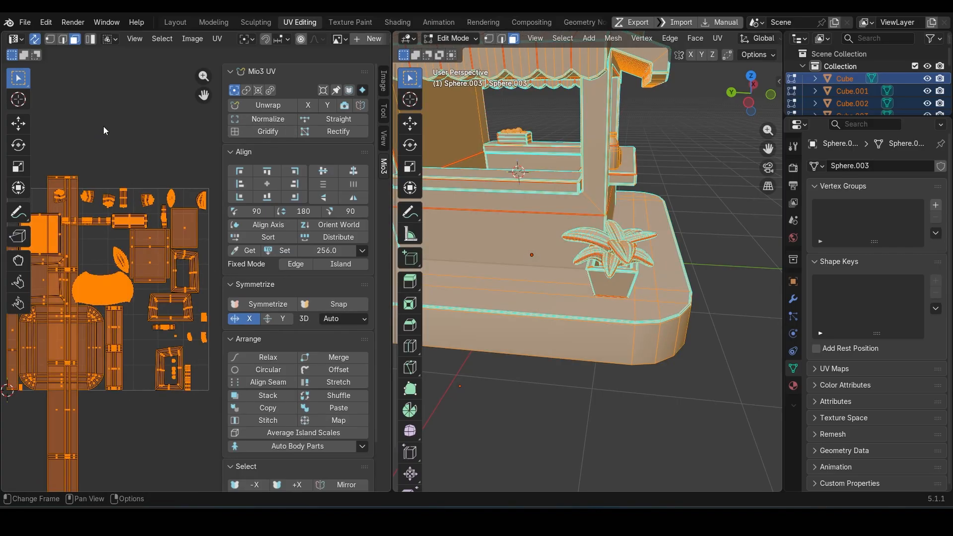
{"action": "left_click", "coordinate": [217, 40]}
{"action": "left_click", "coordinate": [244, 272]}
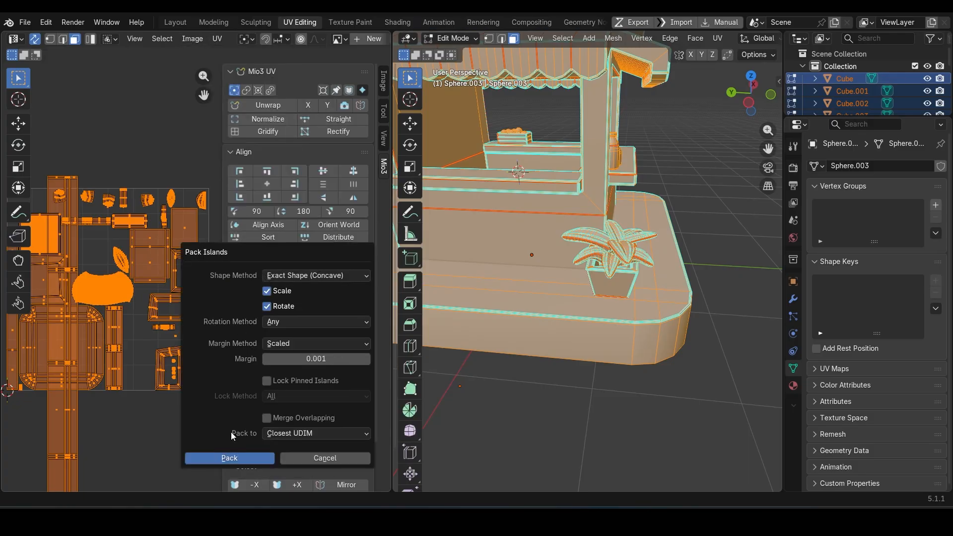
{"action": "left_click", "coordinate": [226, 460]}
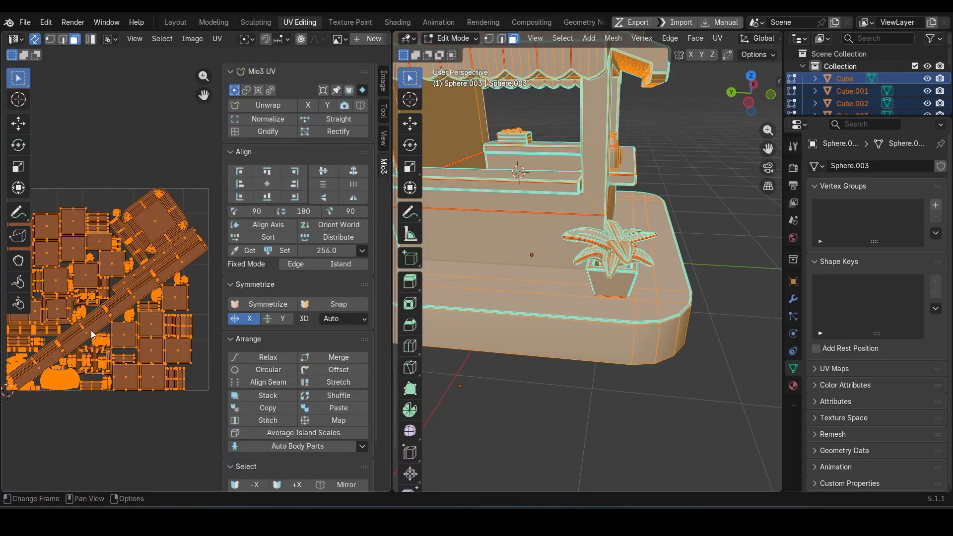
{"action": "key", "text": "n"}
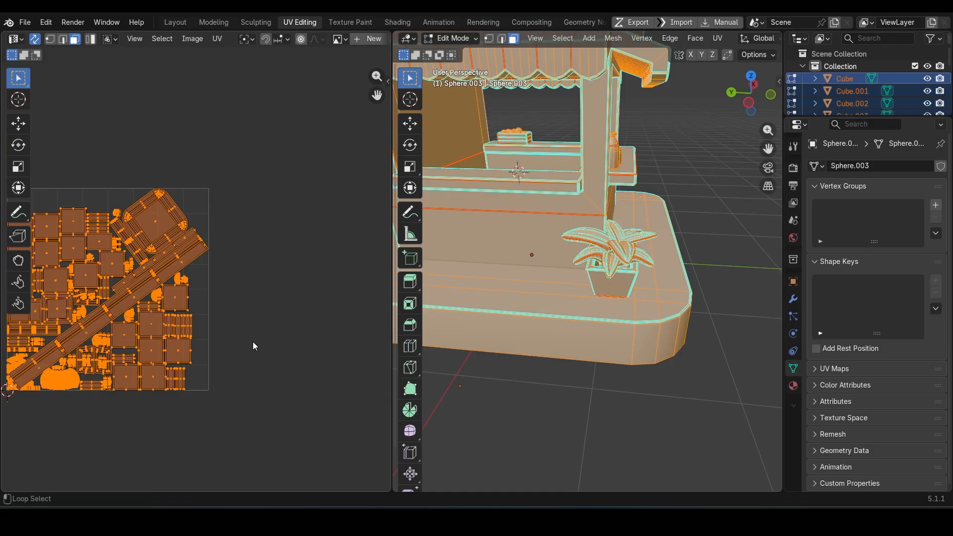
{"action": "middle_click_drag", "start_coordinate": [255, 323], "coordinate": [352, 317], "text": "shift"}
{"action": "scroll", "coordinate": [266, 285], "scroll_direction": "up", "scroll_amount": 2}
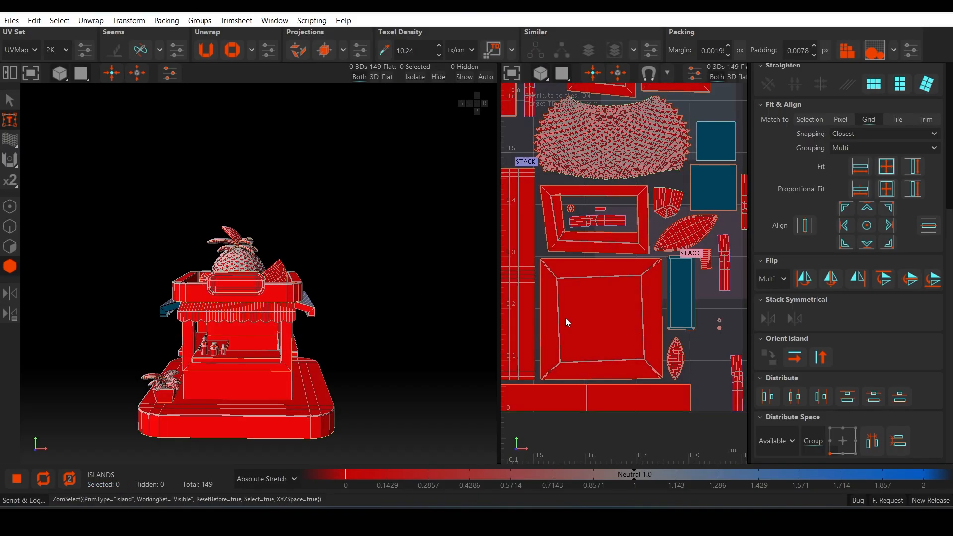
Step: Switch to RizomUV, repack all islands and flip the stacked island near the UV tile's lower-right corner horizontally
{"action": "left_click", "coordinate": [565, 317]}
{"action": "scroll", "coordinate": [265, 328], "scroll_direction": "up", "scroll_amount": 3}
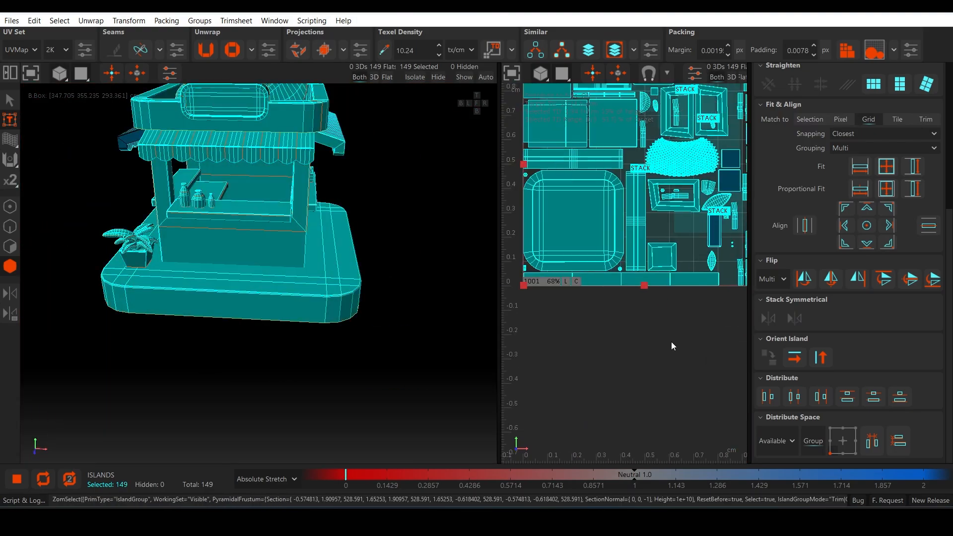
{"action": "scroll", "coordinate": [671, 342], "scroll_direction": "down", "scroll_amount": 3}
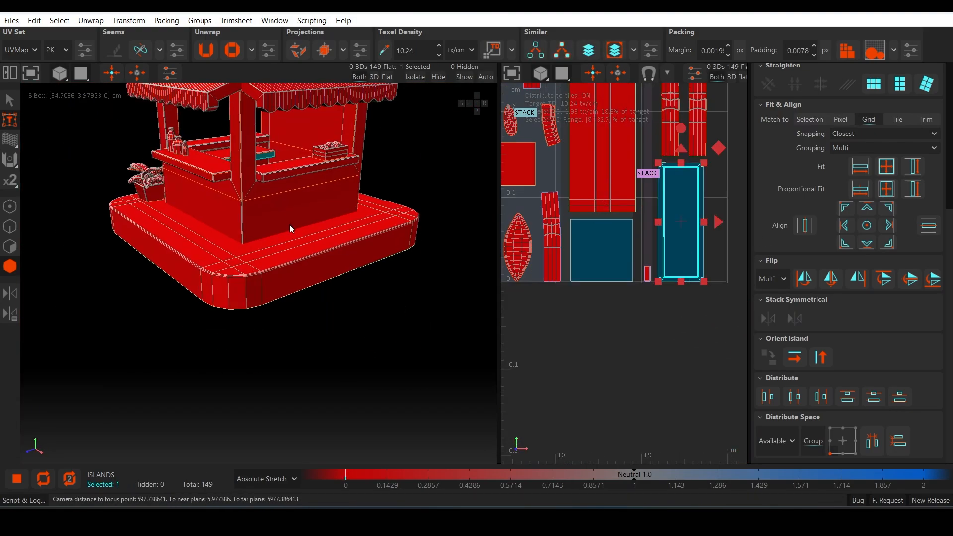
{"action": "left_click", "coordinate": [804, 278]}
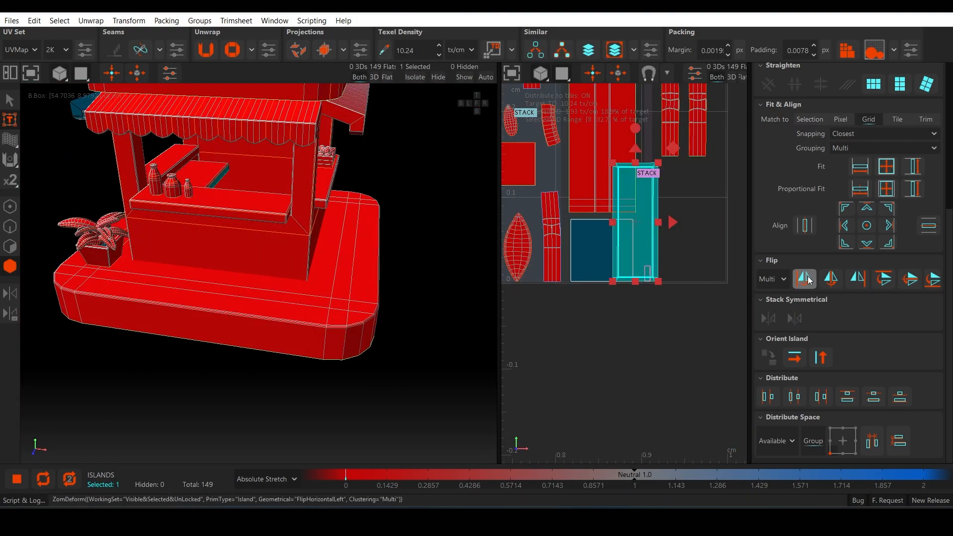
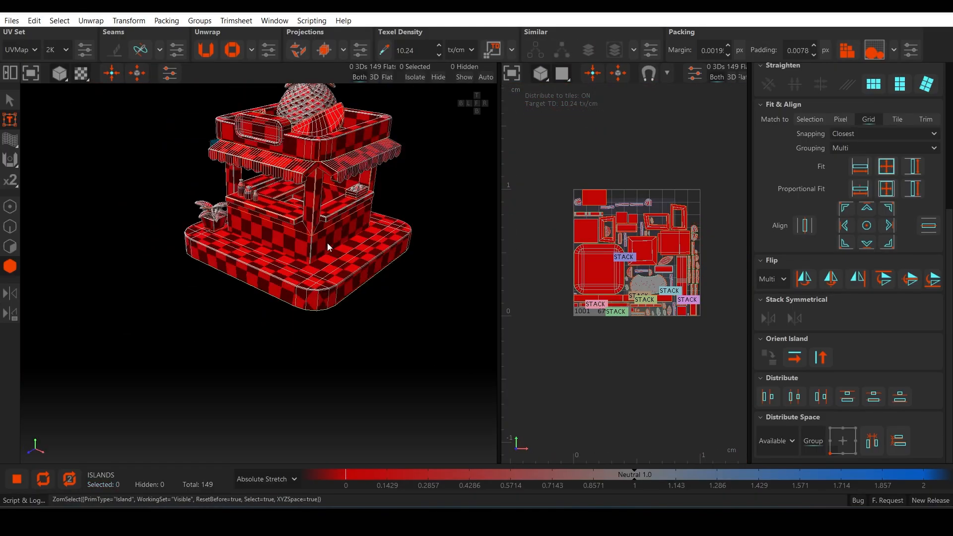
Step: Repack all 149 UV islands and compare the layout by undoing and redoing the pack
{"action": "middle_click_drag", "start_coordinate": [328, 246], "coordinate": [417, 243]}
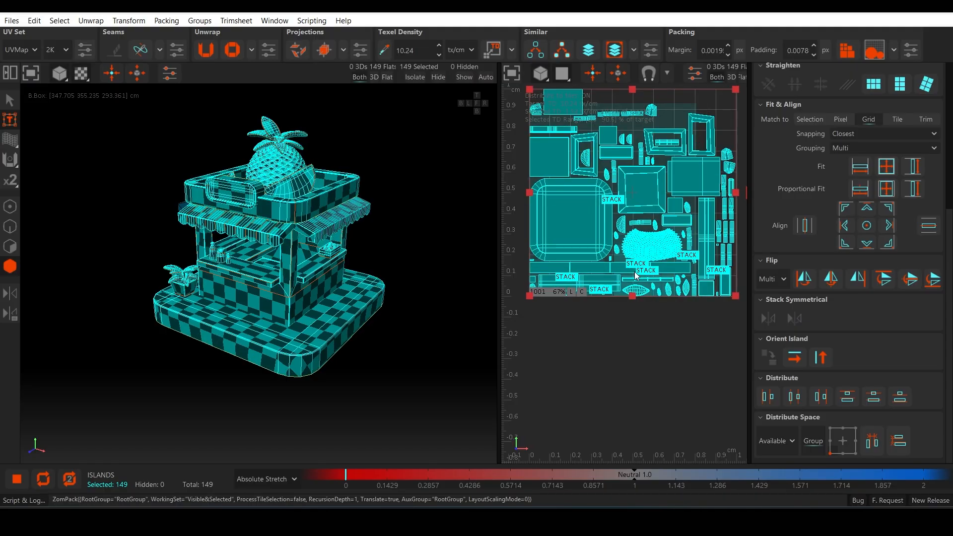
{"action": "scroll", "coordinate": [635, 275], "scroll_direction": "down", "scroll_amount": 4}
{"action": "key", "text": "p"}
{"action": "scroll", "coordinate": [669, 185], "scroll_direction": "down", "scroll_amount": 3}
{"action": "scroll", "coordinate": [667, 185], "scroll_direction": "up", "scroll_amount": 6}
{"action": "key", "text": "ctrl+z"}
{"action": "key", "text": "ctrl+y"}
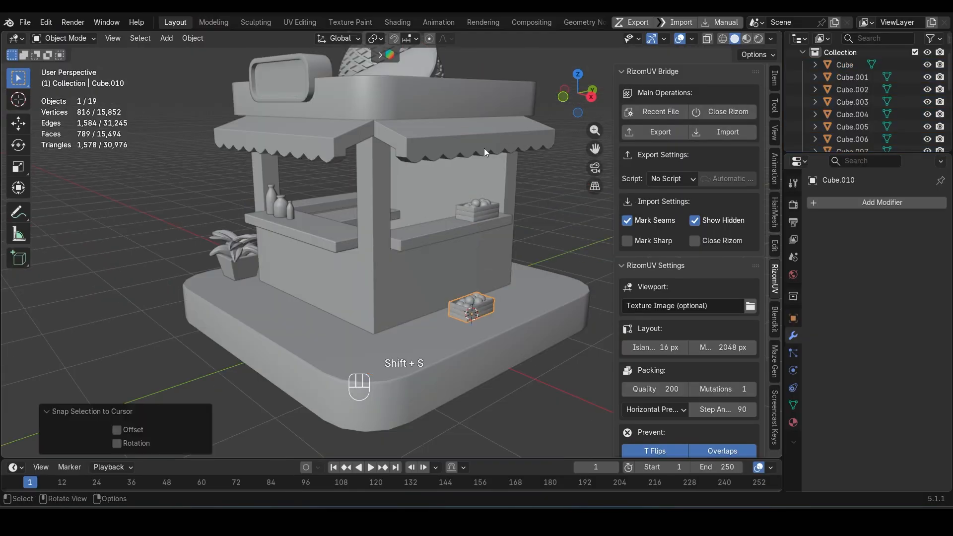
{"action": "scroll", "coordinate": [450, 304], "scroll_direction": "up", "scroll_amount": 2}
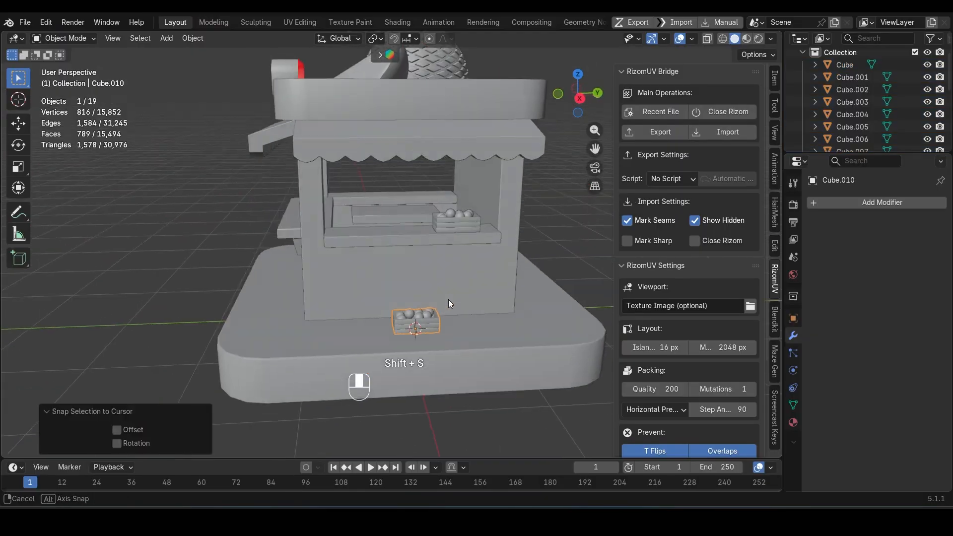
Step: In Blender, scale the fruit crate on the kiosk base by 1.575 and move it about 0.5 m along Y
{"action": "middle_click_drag", "start_coordinate": [450, 304], "coordinate": [477, 307]}
{"action": "key", "text": "s"}
{"action": "left_click", "coordinate": [500, 309]}
{"action": "key", "text": "g"}
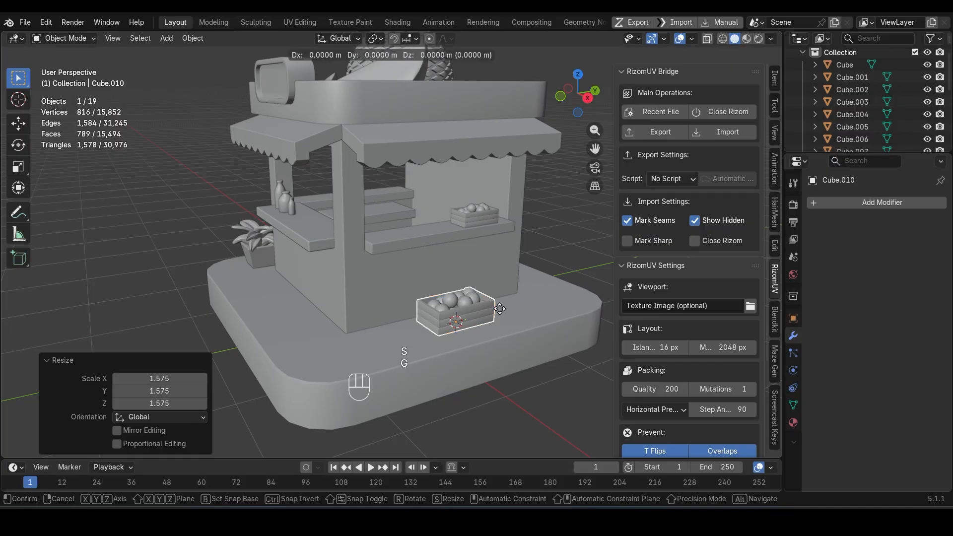
{"action": "key", "text": "y"}
{"action": "left_click", "coordinate": [540, 301]}
Step: Snap the 3D cursor to the top face of the lower shelf inside the kiosk
{"action": "middle_click_drag", "start_coordinate": [445, 317], "coordinate": [408, 332]}
{"action": "middle_click_drag", "start_coordinate": [467, 311], "coordinate": [366, 272]}
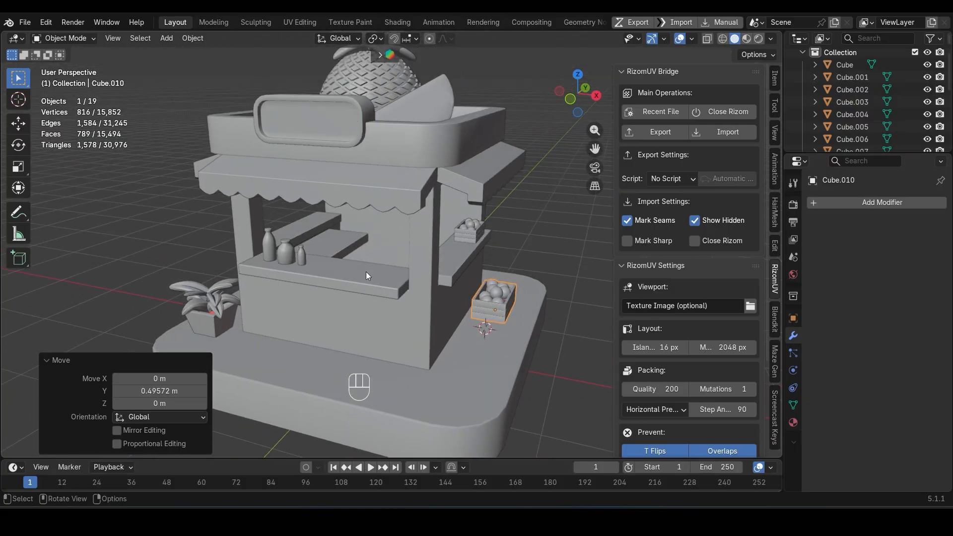
{"action": "scroll", "coordinate": [366, 272], "scroll_direction": "up", "scroll_amount": 2}
{"action": "left_click", "coordinate": [511, 226]}
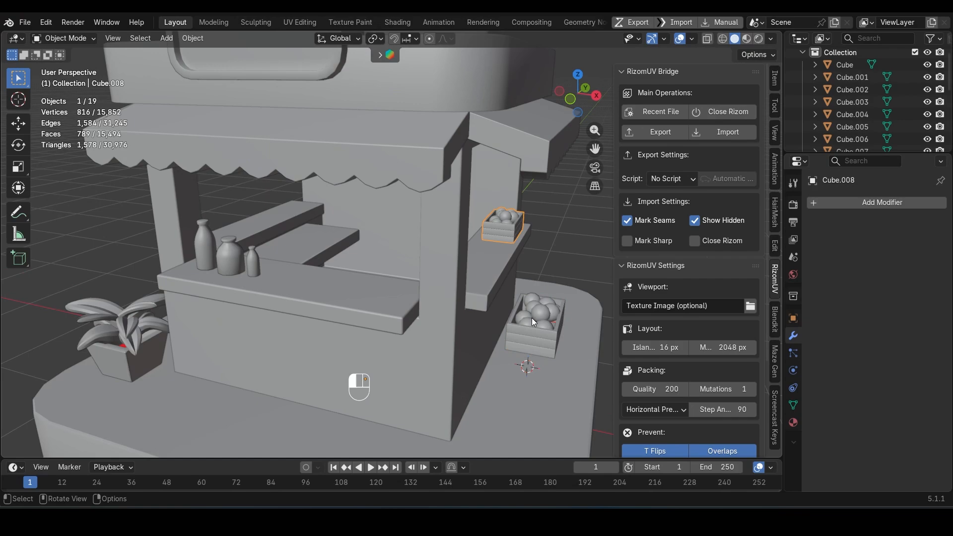
{"action": "left_click", "coordinate": [313, 240]}
{"action": "key", "text": "Tab"}
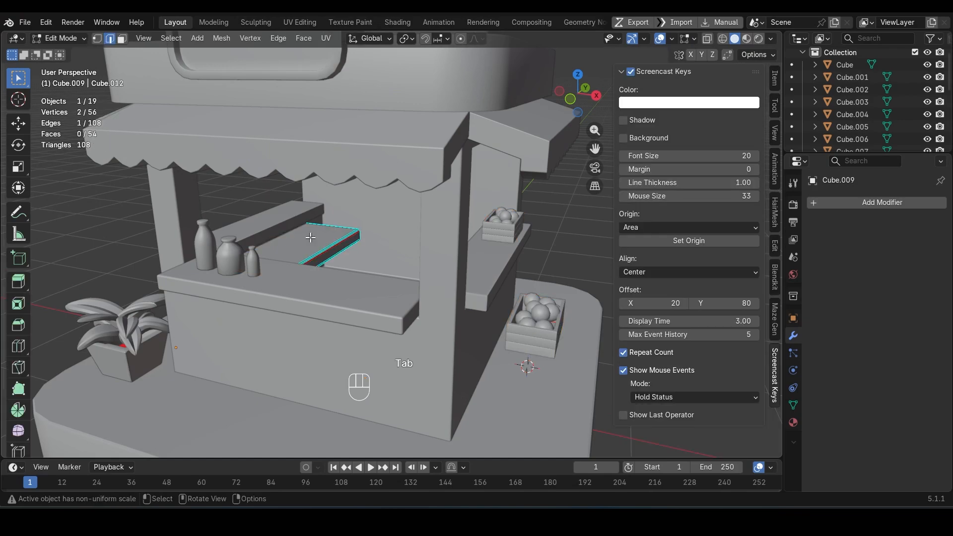
{"action": "key", "text": "shift+s"}
{"action": "left_click", "coordinate": [308, 387]}
{"action": "key", "text": "grave"}
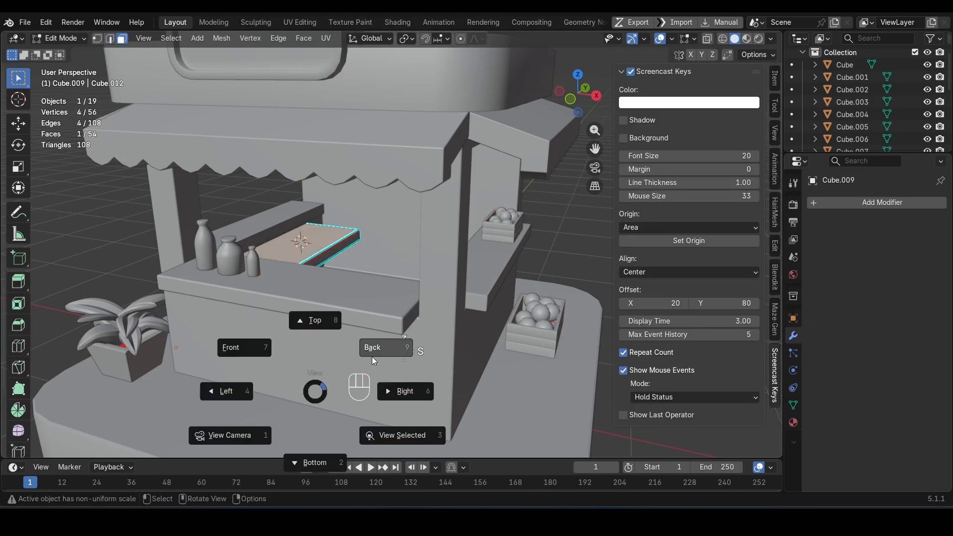
{"action": "key", "text": "Tab"}
Step: Duplicate the fruit crate standing on the base and snap the copy to the 3D cursor on the inner shelf
{"action": "left_click", "coordinate": [523, 321]}
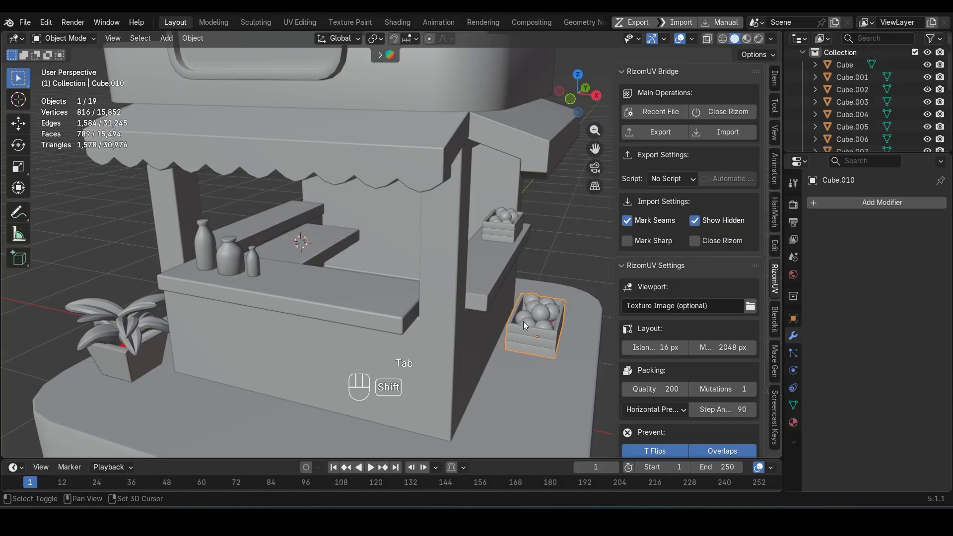
{"action": "key", "text": "shift+d"}
{"action": "key", "text": "Escape"}
{"action": "key", "text": "shift+s"}
{"action": "left_click", "coordinate": [499, 261]}
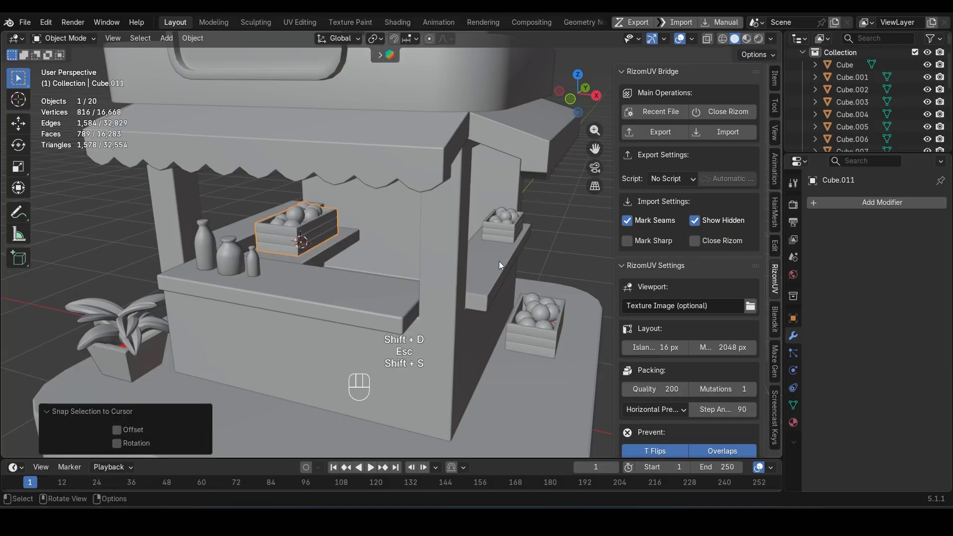
Step: Scale the crate copy on the inner shelf by 0.9 and rotate it 90° around Z
{"action": "scroll", "coordinate": [352, 278], "scroll_direction": "up", "scroll_amount": 4}
{"action": "key", "text": "KP_Decimal"}
{"action": "middle_click_drag", "start_coordinate": [342, 278], "coordinate": [320, 260]}
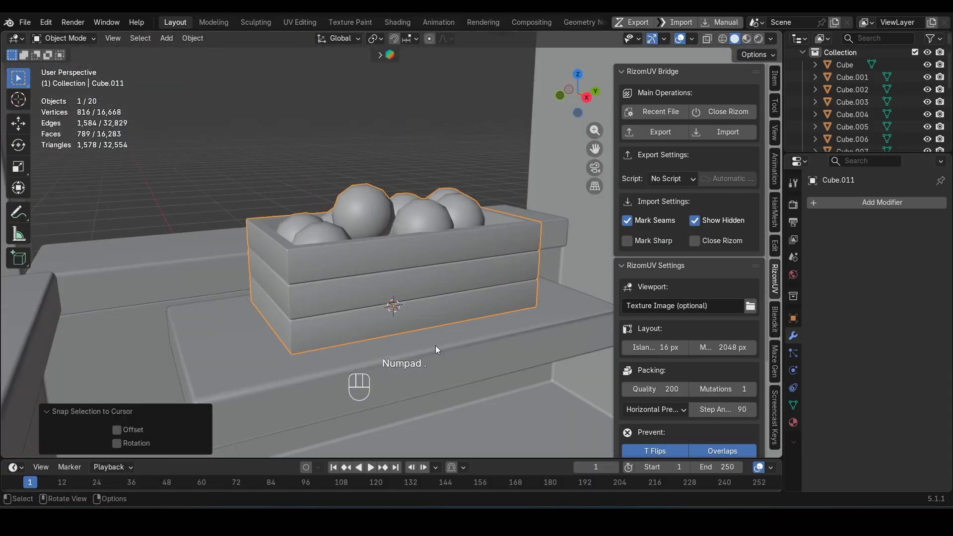
{"action": "scroll", "coordinate": [447, 355], "scroll_direction": "down", "scroll_amount": 1}
{"action": "type", "text": "s.9"}
{"action": "key", "text": "Return"}
{"action": "key", "text": "r"}
{"action": "key", "text": "z"}
{"action": "key", "text": "KP_9"}
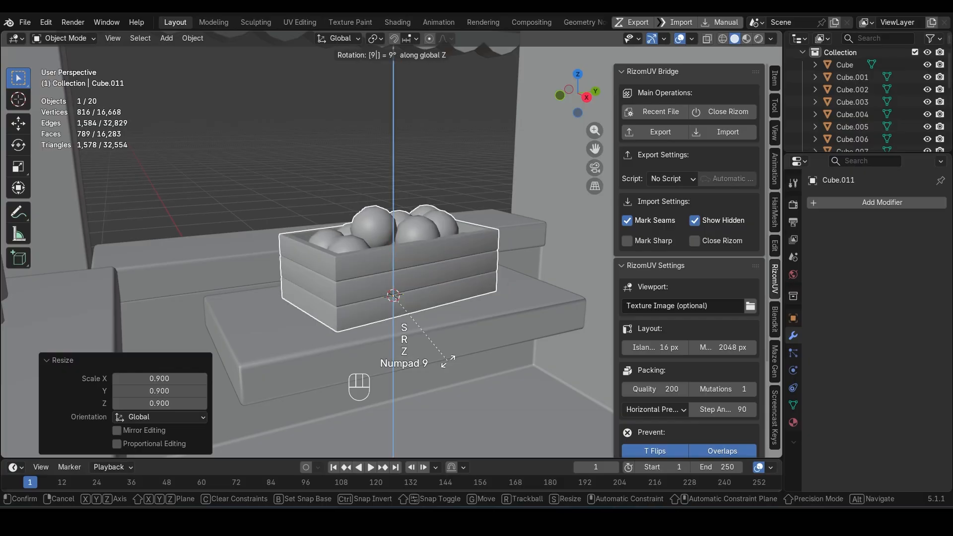
{"action": "key", "text": "KP_0"}
{"action": "key", "text": "Return"}
Step: Move the crate copy about 0.16 m along Y and slightly along positive X toward the back wall
{"action": "middle_click_drag", "start_coordinate": [448, 362], "coordinate": [451, 332]}
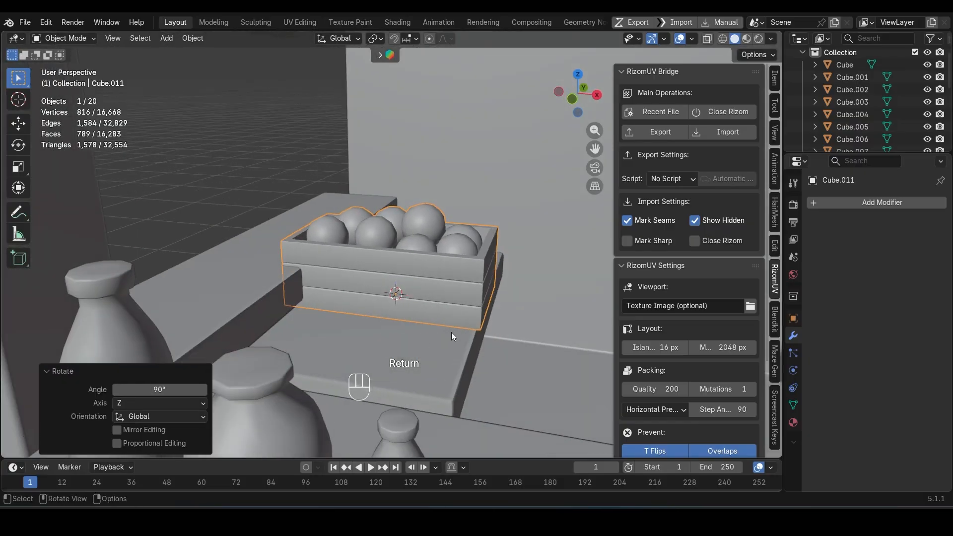
{"action": "key", "text": "g"}
{"action": "key", "text": "y"}
{"action": "left_click", "coordinate": [462, 333]}
{"action": "key", "text": "g"}
{"action": "key", "text": "x"}
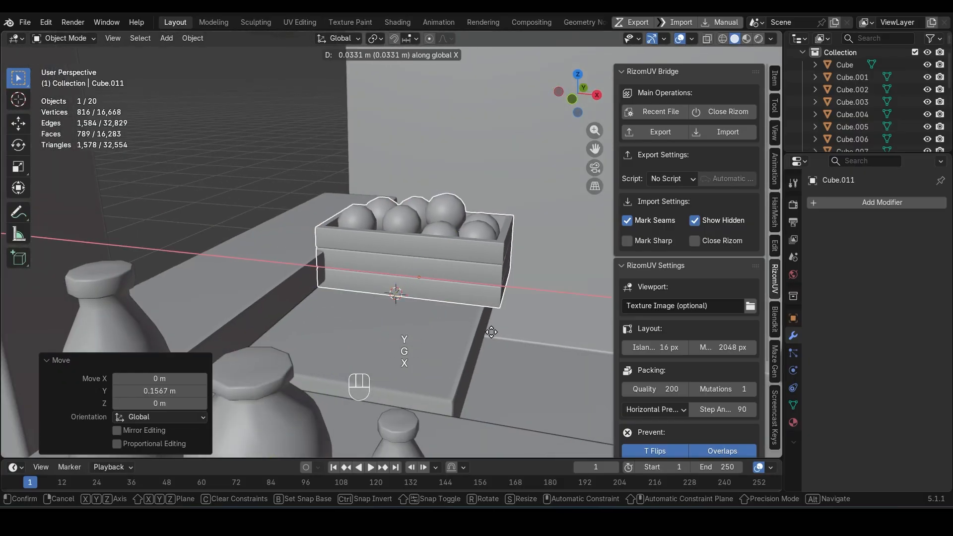
{"action": "left_click", "coordinate": [505, 342]}
Step: Scale the inner shelf by 1.216 along X and move it back about -0.27 m along X
{"action": "left_click", "coordinate": [473, 348]}
{"action": "key", "text": "s"}
{"action": "key", "text": "x"}
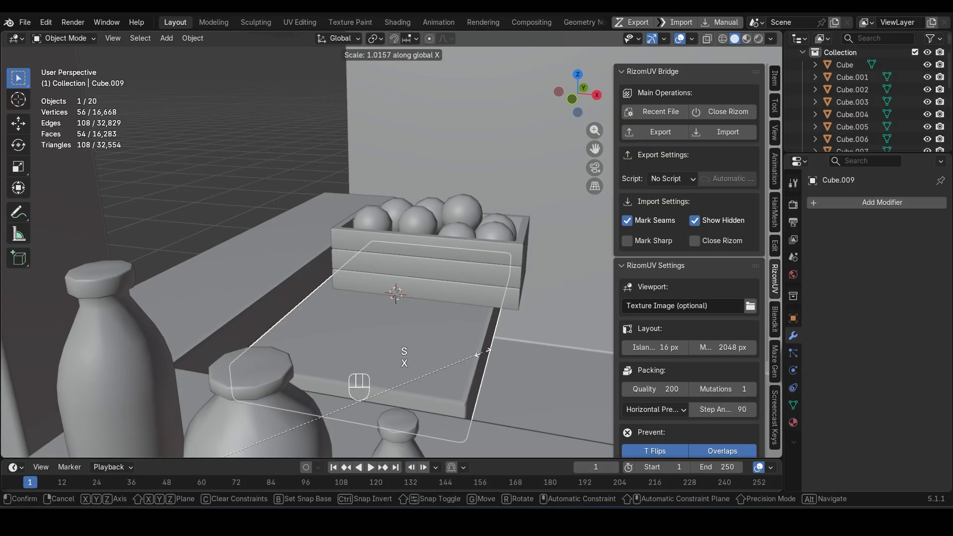
{"action": "key", "text": "Escape"}
{"action": "key", "text": "s"}
{"action": "key", "text": "y"}
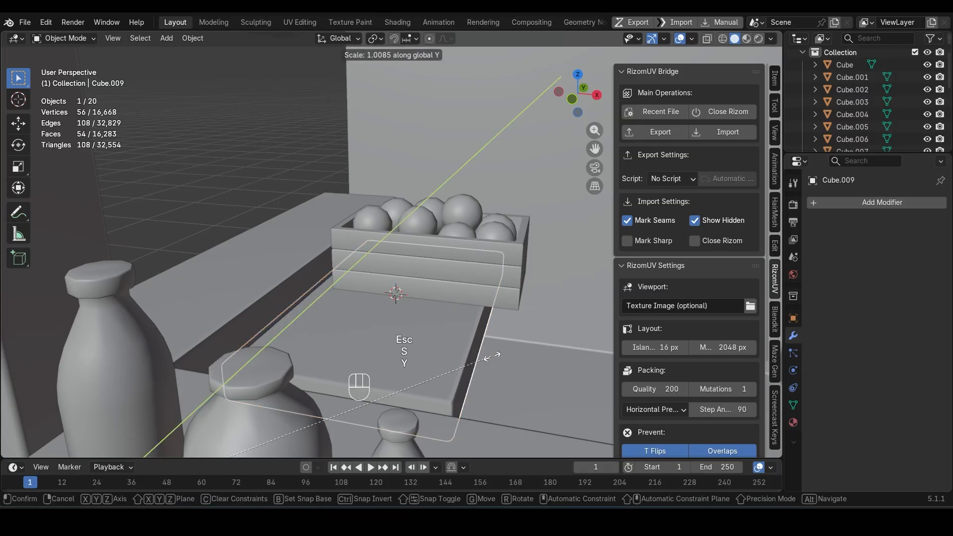
{"action": "key", "text": "Escape"}
{"action": "key", "text": "s"}
{"action": "key", "text": "x"}
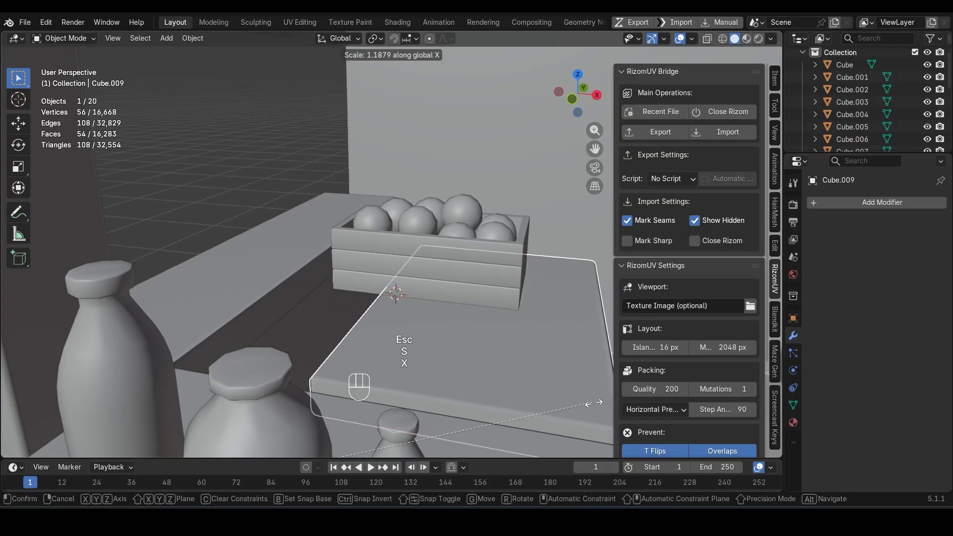
{"action": "left_click", "coordinate": [601, 410]}
{"action": "key", "text": "g"}
{"action": "key", "text": "x"}
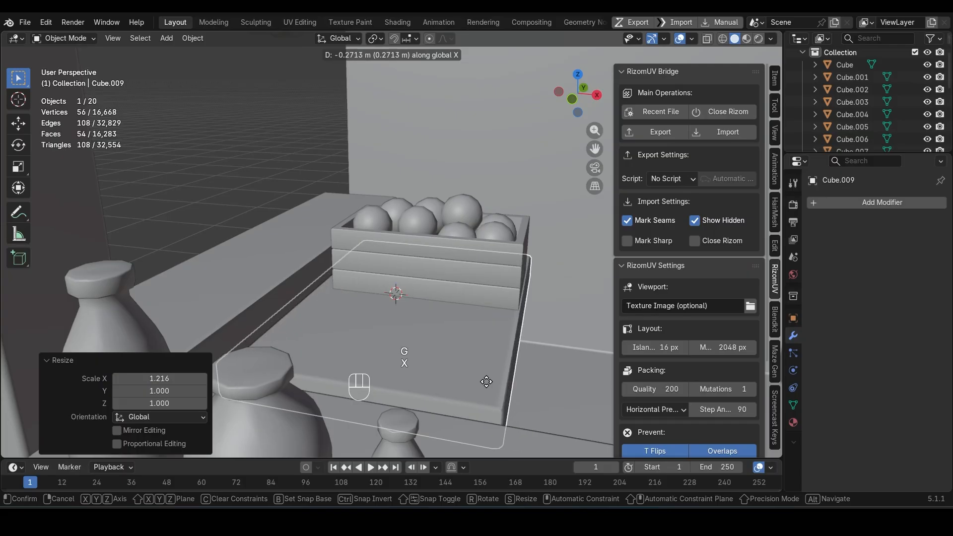
{"action": "left_click", "coordinate": [487, 385]}
Step: Duplicate the two larger counter bottles onto the inner shelf, offset about -0.05 m in X and 0.82 m in Y
{"action": "middle_click_drag", "start_coordinate": [487, 382], "coordinate": [376, 344]}
{"action": "scroll", "coordinate": [411, 325], "scroll_direction": "down", "scroll_amount": 7}
{"action": "scroll", "coordinate": [407, 339], "scroll_direction": "down", "scroll_amount": 3}
{"action": "scroll", "coordinate": [345, 248], "scroll_direction": "up", "scroll_amount": 5}
{"action": "left_click", "coordinate": [308, 276]}
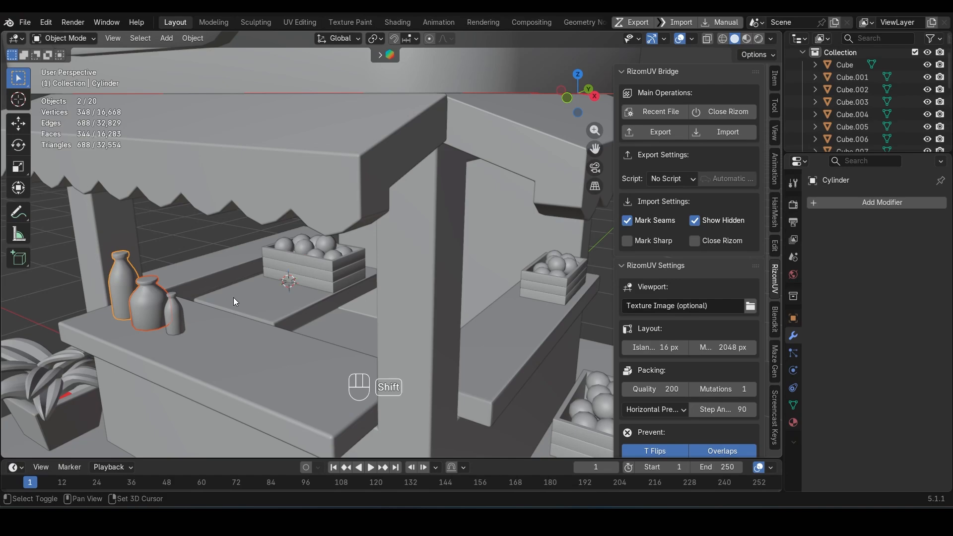
{"action": "key", "text": "KP_7"}
{"action": "middle_click_drag", "start_coordinate": [234, 301], "coordinate": [391, 318], "text": "shift"}
{"action": "key", "text": "shift+d"}
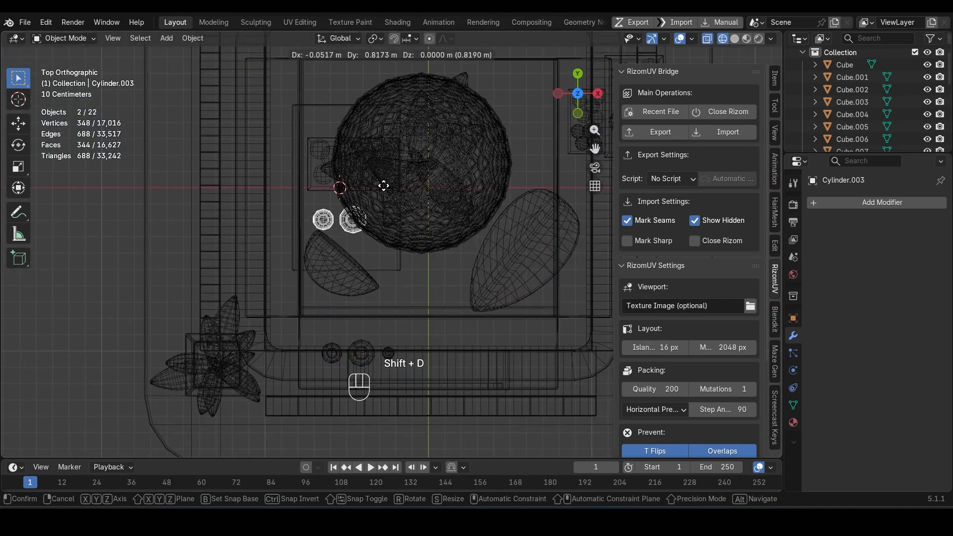
{"action": "left_click", "coordinate": [382, 219]}
{"action": "key", "text": "shift+z"}
{"action": "mouse_move", "coordinate": [382, 221]}
{"action": "middle_mouse_down"}
{"action": "mouse_move", "coordinate": [356, 233]}
{"action": "mouse_move", "coordinate": [332, 172]}
{"action": "middle_mouse_up"}
{"action": "scroll", "coordinate": [355, 238], "scroll_direction": "up", "scroll_amount": 3}
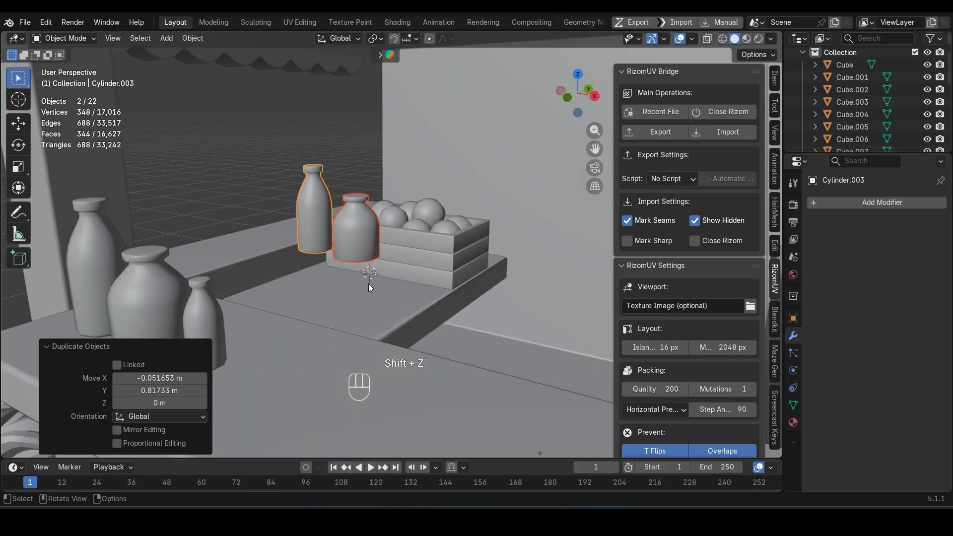
Step: Lower the two bottle copies about 0.127 m onto the inner shelf and correct their height by about 0.004 m upward
{"action": "middle_click_drag", "start_coordinate": [369, 284], "coordinate": [343, 273]}
{"action": "key", "text": "g"}
{"action": "key", "text": "z"}
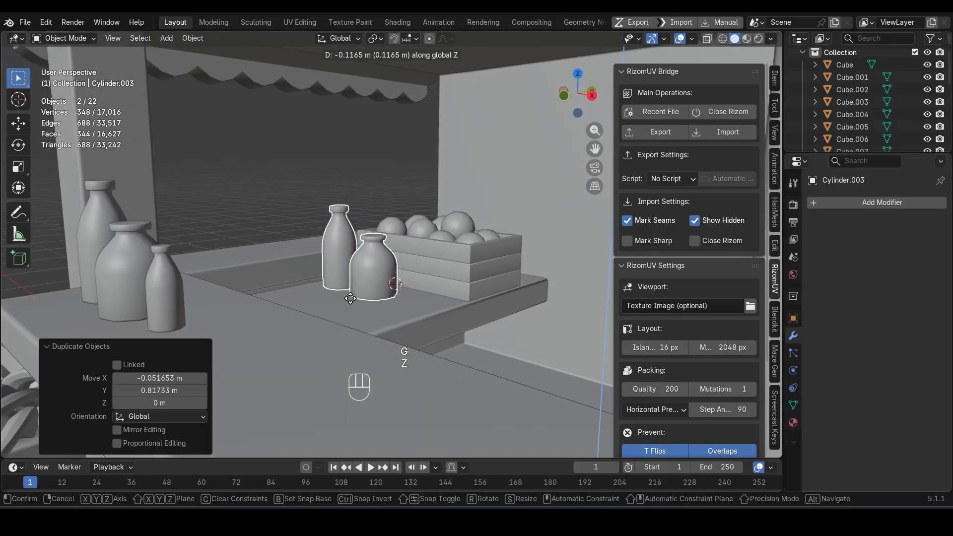
{"action": "left_click", "coordinate": [350, 299]}
{"action": "key", "text": "KP_Decimal"}
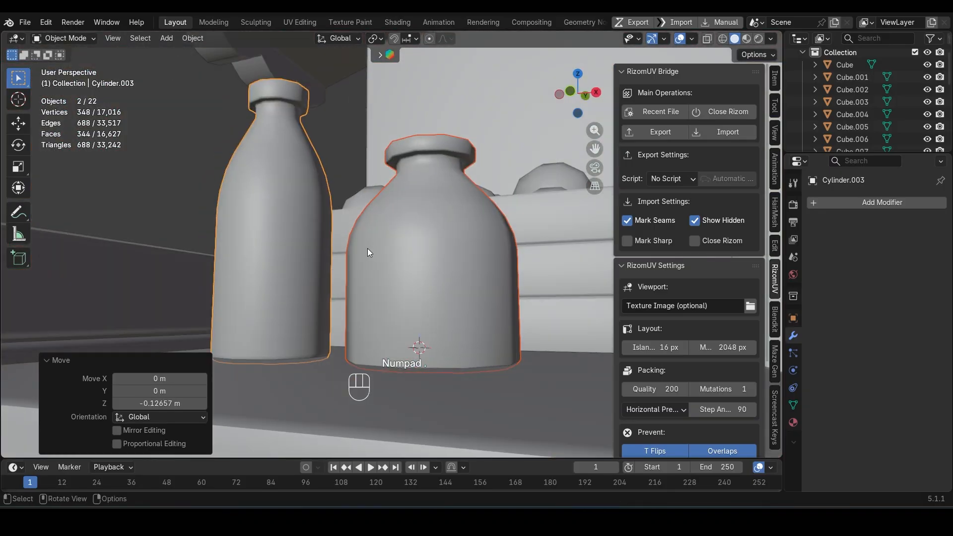
{"action": "key", "text": "g"}
{"action": "key", "text": "z"}
{"action": "left_click", "coordinate": [368, 247]}
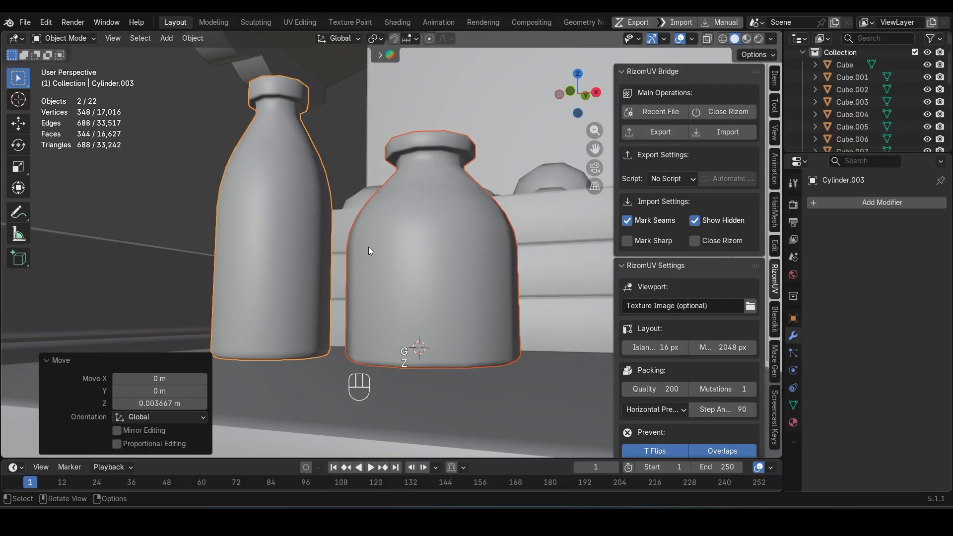
Step: Deselect the bottles, reset the 3D cursor to the world origin and frame the whole kiosk
{"action": "scroll", "coordinate": [369, 247], "scroll_direction": "down", "scroll_amount": 5}
{"action": "middle_click_drag", "start_coordinate": [369, 246], "coordinate": [400, 288]}
{"action": "scroll", "coordinate": [356, 296], "scroll_direction": "down", "scroll_amount": 6}
{"action": "scroll", "coordinate": [416, 276], "scroll_direction": "up", "scroll_amount": 3}
{"action": "left_click", "coordinate": [502, 245]}
{"action": "key", "text": "shift+c"}
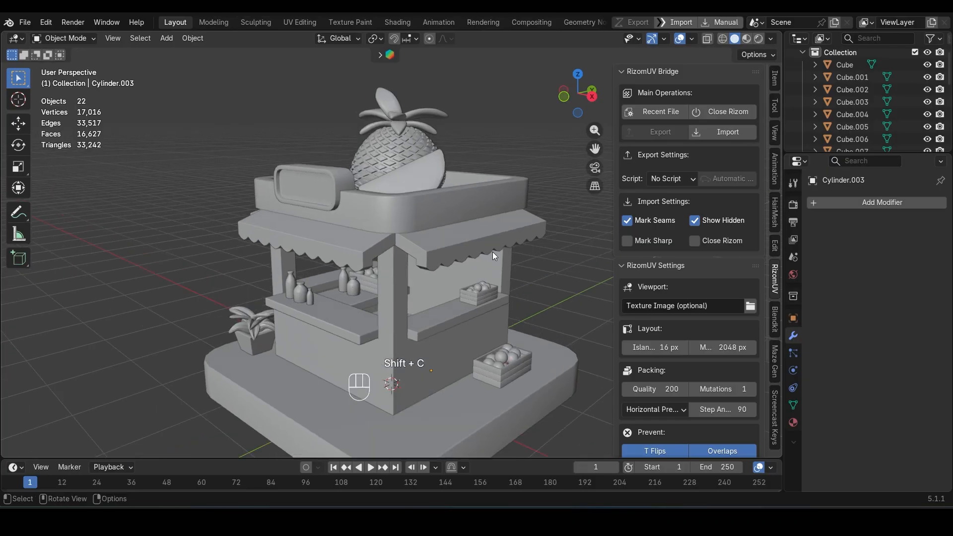
Step: Move the origins of the tall and the round bottle copies on the inner shelf to their lowest points
{"action": "scroll", "coordinate": [488, 259], "scroll_direction": "up", "scroll_amount": 3}
{"action": "left_click", "coordinate": [334, 286]}
{"action": "left_click", "coordinate": [333, 284]}
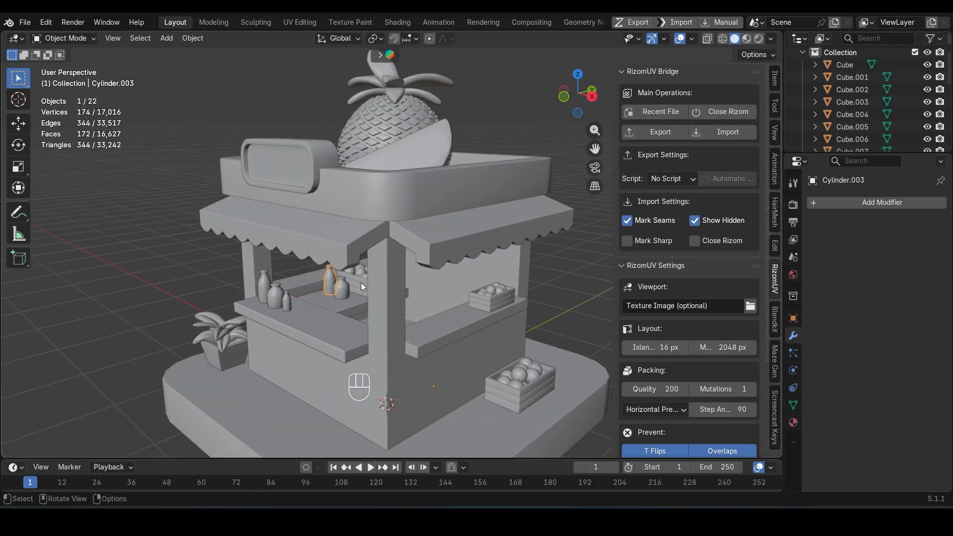
{"action": "key", "text": "s"}
{"action": "key", "text": "shift+z"}
{"action": "key", "text": "Escape"}
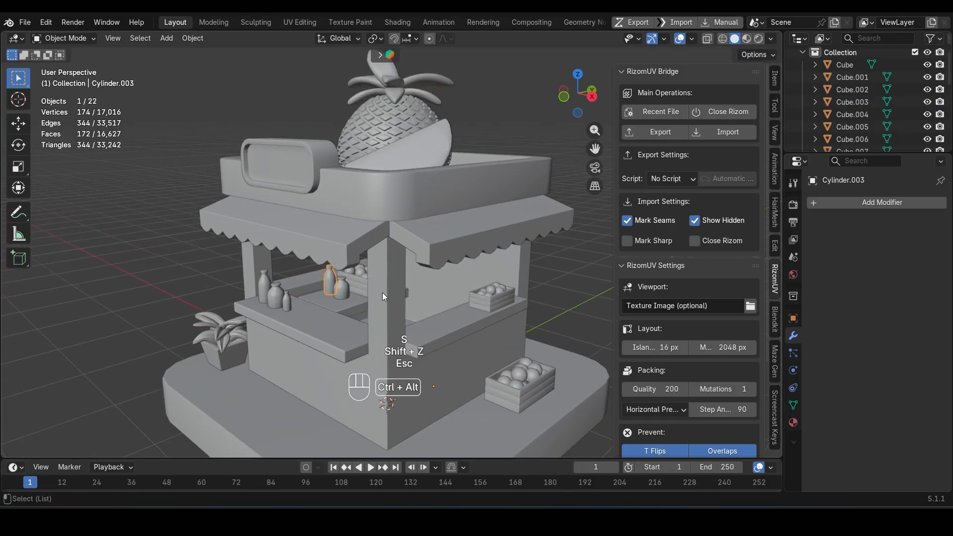
{"action": "key", "text": "ctrl+alt+x"}
{"action": "left_click", "coordinate": [388, 358]}
{"action": "left_click", "coordinate": [347, 288]}
{"action": "key", "text": "ctrl+alt+x"}
{"action": "left_click", "coordinate": [379, 389]}
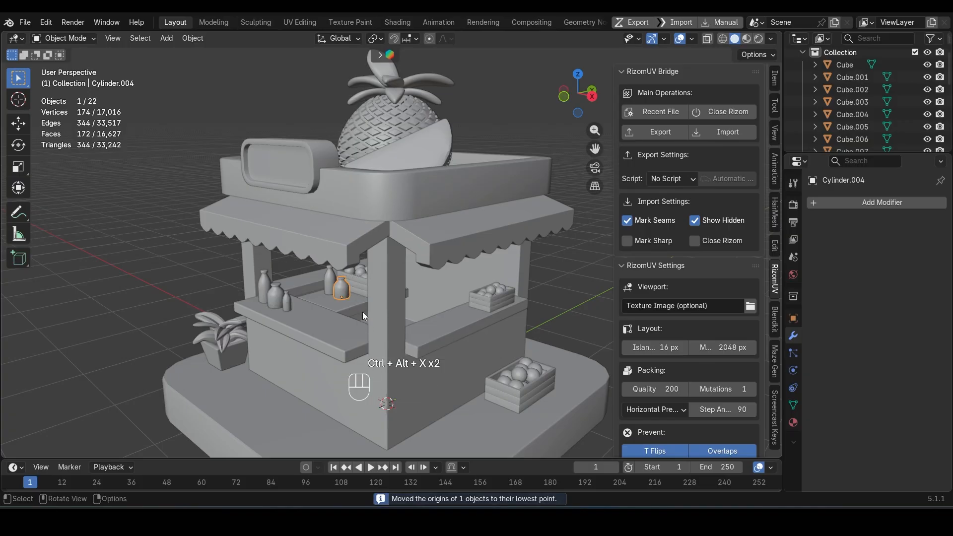
Step: Change the transform pivot point mode and scale the round bottle copy by 1.254
{"action": "left_click", "coordinate": [376, 39]}
{"action": "left_click", "coordinate": [392, 97]}
{"action": "scroll", "coordinate": [334, 302], "scroll_direction": "up", "scroll_amount": 2}
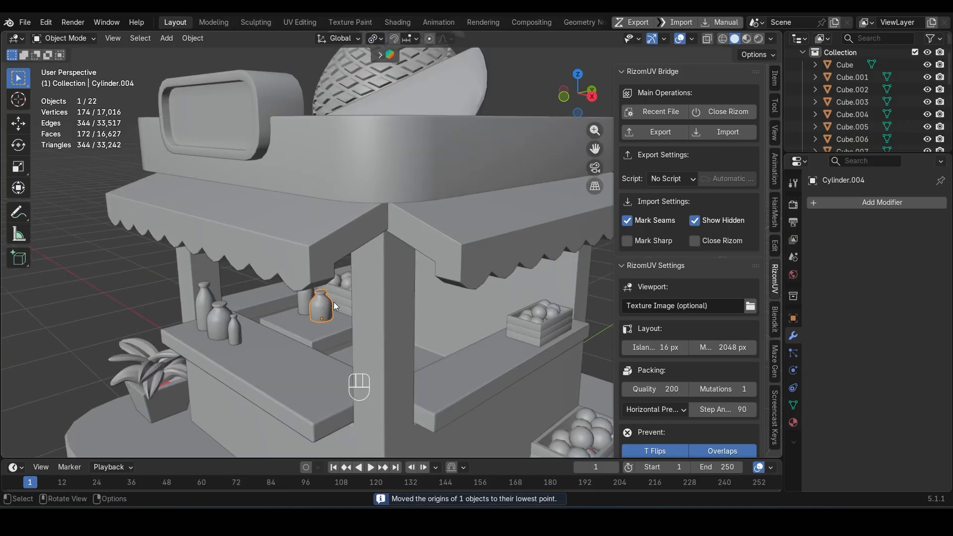
{"action": "middle_click_drag", "start_coordinate": [343, 344], "coordinate": [384, 337], "text": "shift"}
{"action": "key", "text": "s"}
{"action": "left_click", "coordinate": [402, 364]}
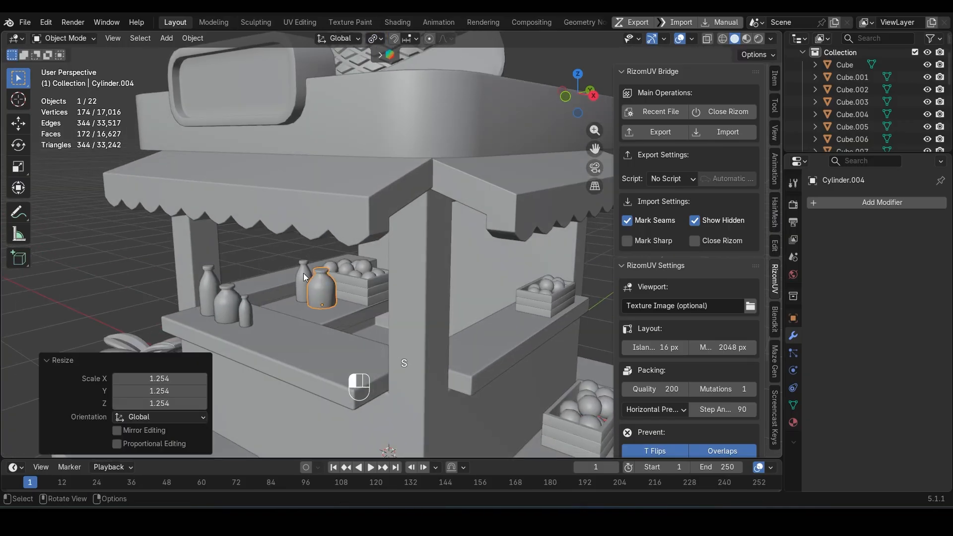
Step: Move the tall bottle copy about -0.12 m along Y and scale it uniformly by 0.632
{"action": "left_click", "coordinate": [304, 277]}
{"action": "key", "text": "g"}
{"action": "key", "text": "y"}
{"action": "left_click", "coordinate": [333, 318]}
{"action": "key", "text": "s"}
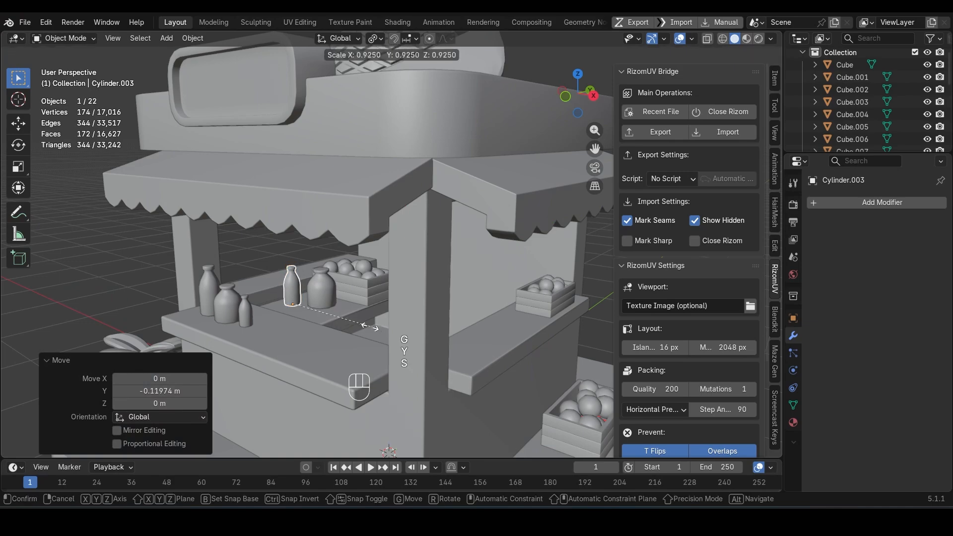
{"action": "left_click", "coordinate": [342, 328]}
Step: Widen the small bottle copy by 2.068 in X and Y, keeping its height, and save the file
{"action": "key", "text": "s"}
{"action": "key", "text": "shift+z"}
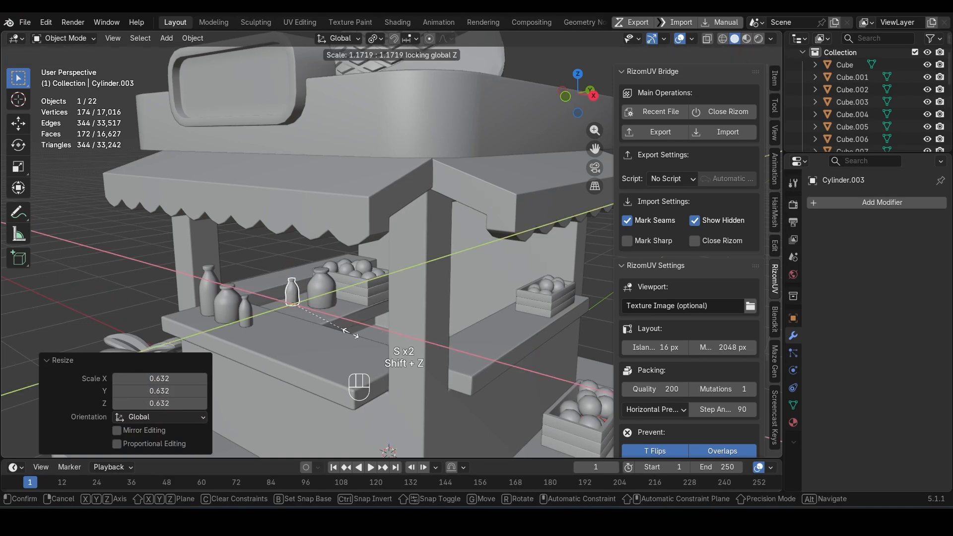
{"action": "left_click", "coordinate": [394, 355]}
{"action": "key", "text": "ctrl+s"}
{"action": "scroll", "coordinate": [384, 322], "scroll_direction": "down", "scroll_amount": 5}
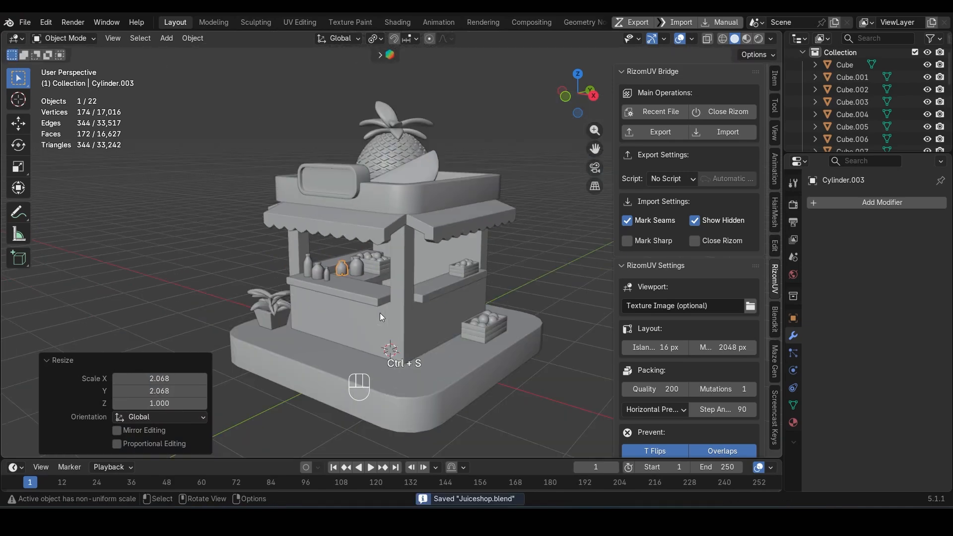
Step: Deselect everything and examine the whole kiosk and its props from several angles
{"action": "left_click", "coordinate": [239, 243]}
{"action": "mouse_move", "coordinate": [381, 316]}
{"action": "middle_mouse_down"}
{"action": "mouse_move", "coordinate": [368, 314]}
{"action": "mouse_move", "coordinate": [374, 299]}
{"action": "mouse_move", "coordinate": [383, 312]}
{"action": "middle_mouse_up"}
{"action": "scroll", "coordinate": [374, 298], "scroll_direction": "down", "scroll_amount": 2}
{"action": "middle_click_drag", "start_coordinate": [383, 312], "coordinate": [368, 301], "text": "shift"}
{"action": "middle_click_drag", "start_coordinate": [370, 265], "coordinate": [371, 246]}
{"action": "scroll", "coordinate": [392, 259], "scroll_direction": "up", "scroll_amount": 2}
{"action": "middle_click_drag", "start_coordinate": [416, 273], "coordinate": [412, 322], "text": "shift"}
{"action": "scroll", "coordinate": [427, 313], "scroll_direction": "down", "scroll_amount": 3}
{"action": "scroll", "coordinate": [413, 321], "scroll_direction": "up", "scroll_amount": 1}
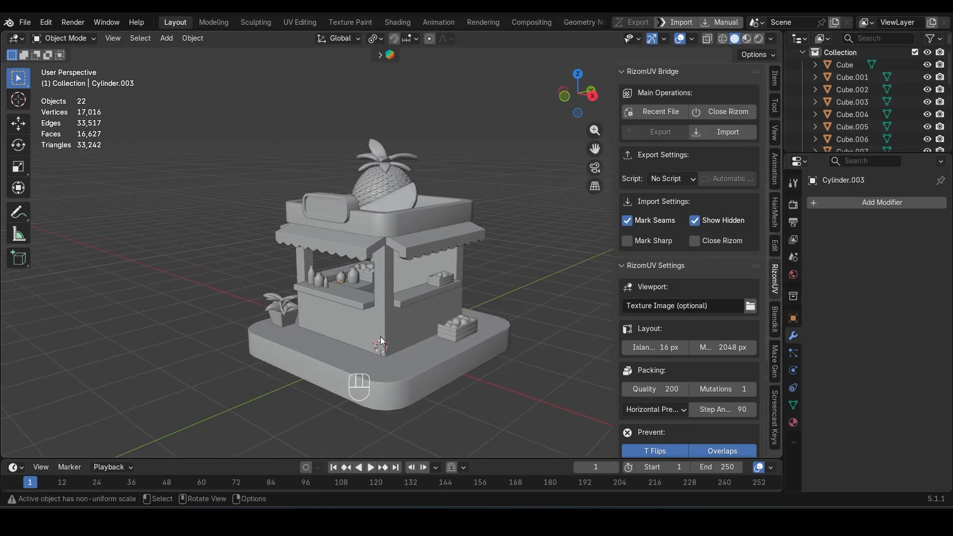
Step: Duplicate the potted plant beside the kiosk and move the copy about 2.22 m along X to the front corner
{"action": "left_click", "coordinate": [287, 313]}
{"action": "key", "text": "shift+d"}
{"action": "key", "text": "x"}
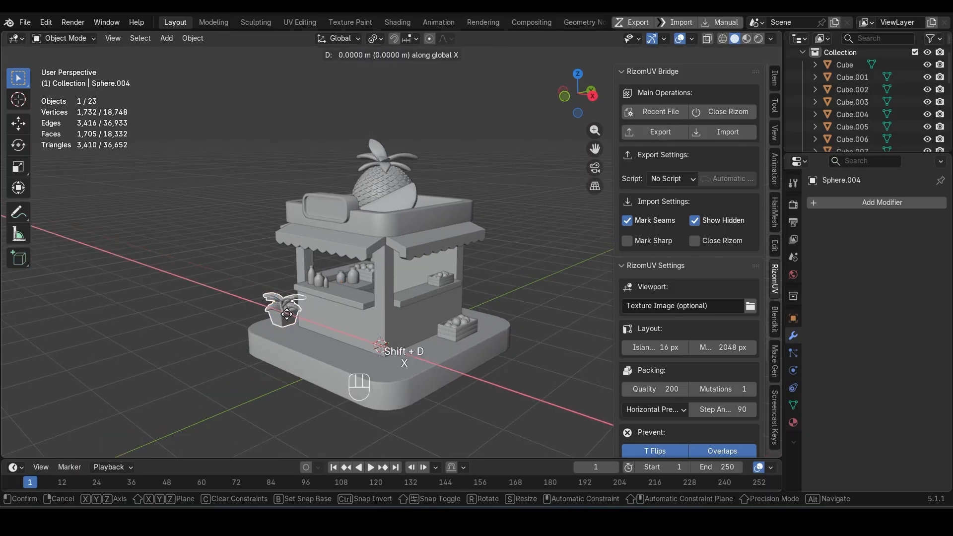
{"action": "left_click", "coordinate": [427, 378]}
Step: Set the plant copy's origin to its lowest point and rotate the copy about Z
{"action": "key", "text": "r"}
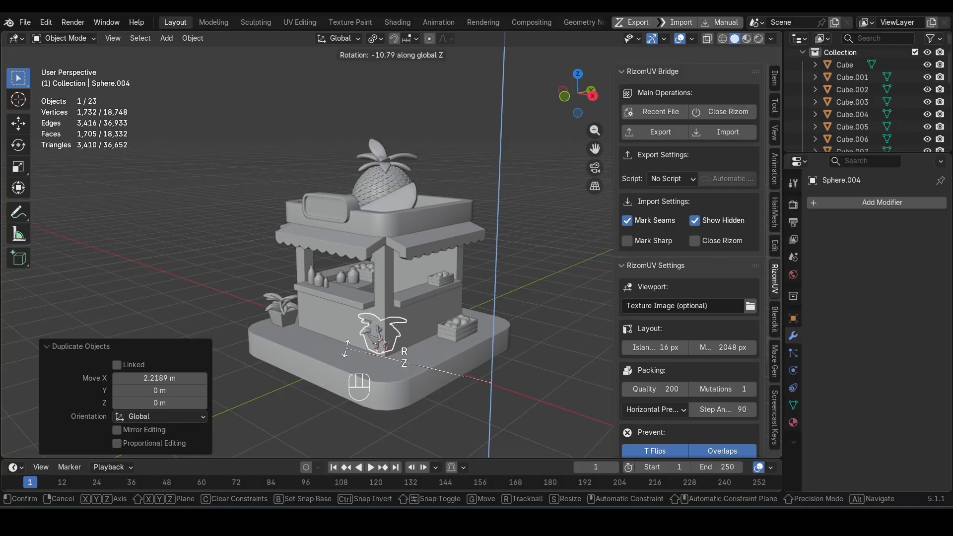
{"action": "key", "text": "Escape"}
{"action": "key", "text": "ctrl+alt+x"}
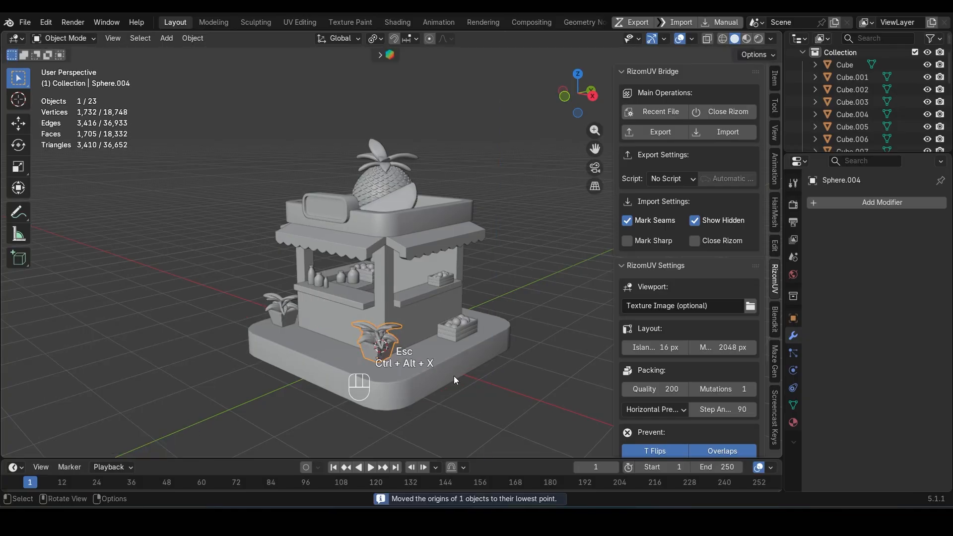
{"action": "key", "text": "r"}
{"action": "key", "text": "z"}
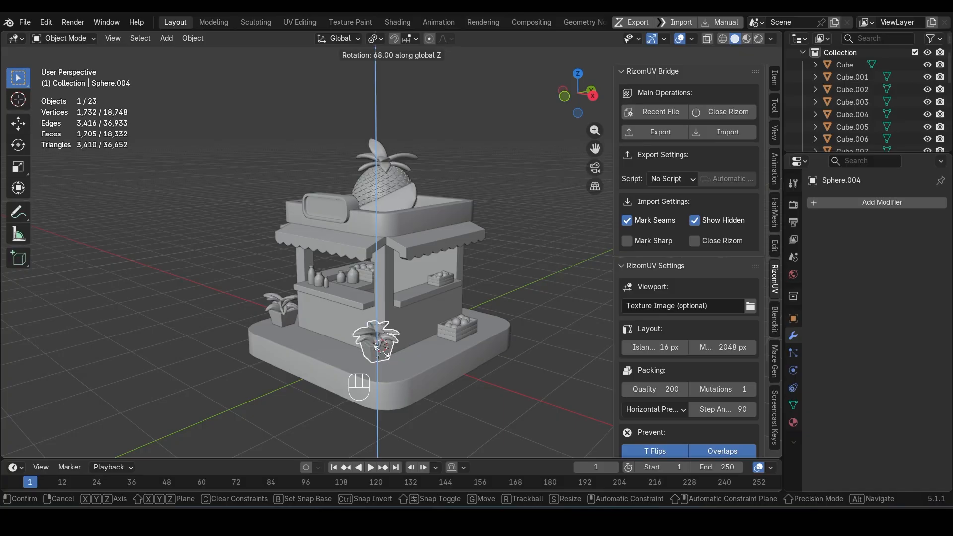
{"action": "left_click", "coordinate": [451, 360]}
Step: Scale the plant copy uniformly by 1.108, then narrow it by 0.781 in X and Y, keeping its height
{"action": "key", "text": "s"}
{"action": "left_click", "coordinate": [460, 362]}
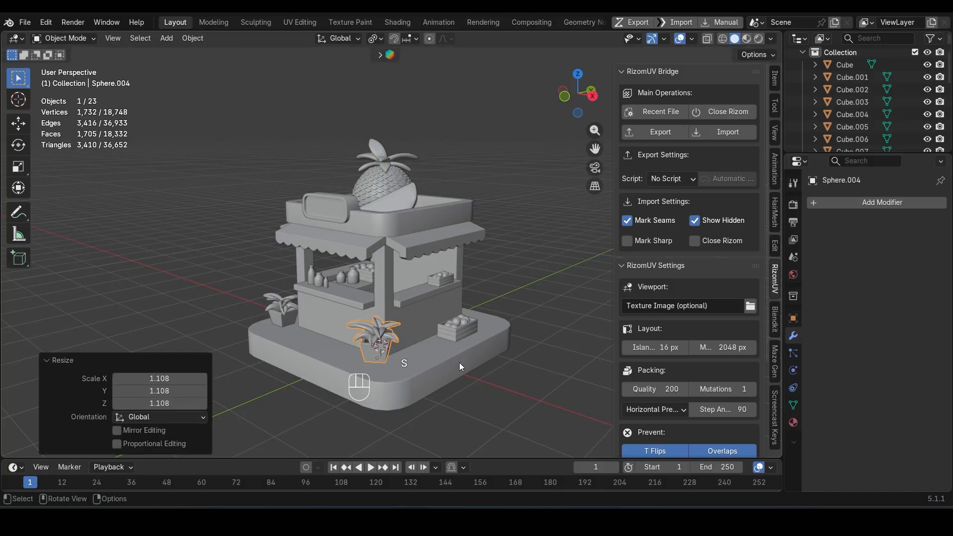
{"action": "key", "text": "s"}
{"action": "key", "text": "shift+z"}
{"action": "left_click", "coordinate": [441, 354]}
Step: Rotate the plant copy a further 43.7° about Z and shift it outward along X from the kiosk's corner
{"action": "mouse_move", "coordinate": [436, 354]}
{"action": "middle_mouse_down"}
{"action": "mouse_move", "coordinate": [423, 350]}
{"action": "mouse_move", "coordinate": [457, 331]}
{"action": "mouse_move", "coordinate": [454, 350]}
{"action": "middle_mouse_up"}
{"action": "key", "text": "r"}
{"action": "key", "text": "z"}
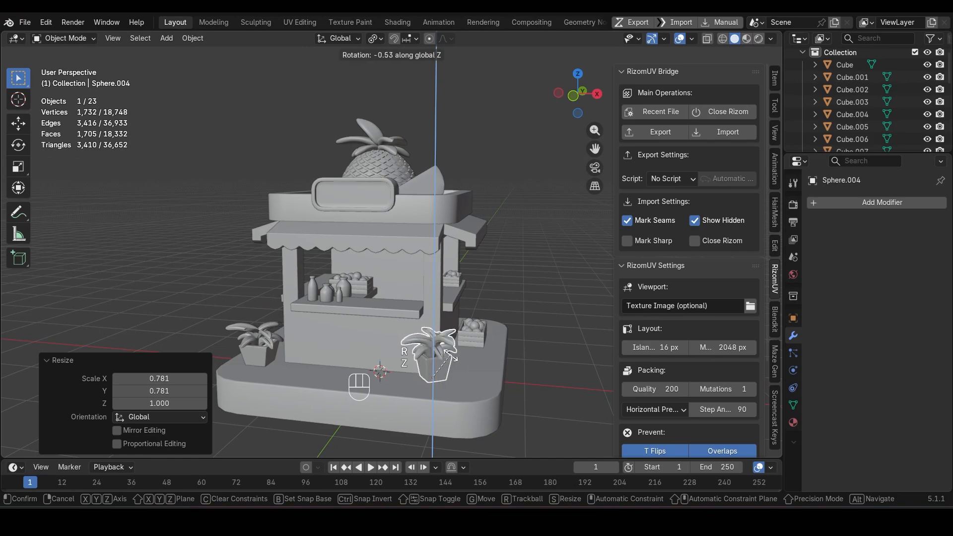
{"action": "left_click", "coordinate": [430, 353]}
{"action": "key", "text": "g"}
{"action": "key", "text": "x"}
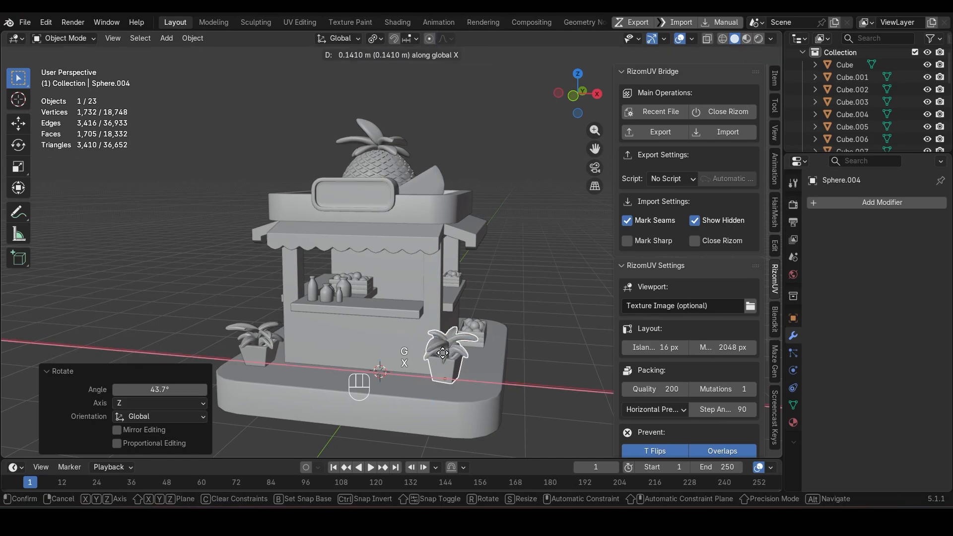
{"action": "left_click", "coordinate": [448, 352]}
Step: Move the plant copy about -0.15 m along Y and scale it uniformly by 0.670
{"action": "middle_click_drag", "start_coordinate": [448, 353], "coordinate": [396, 351]}
{"action": "key", "text": "g"}
{"action": "key", "text": "y"}
{"action": "left_click", "coordinate": [302, 394]}
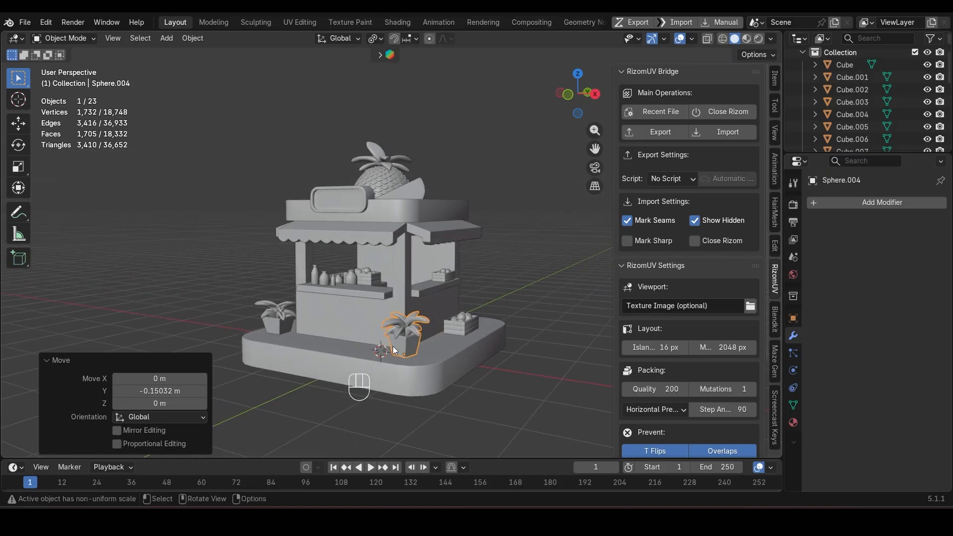
{"action": "key", "text": "s"}
{"action": "left_click", "coordinate": [446, 367]}
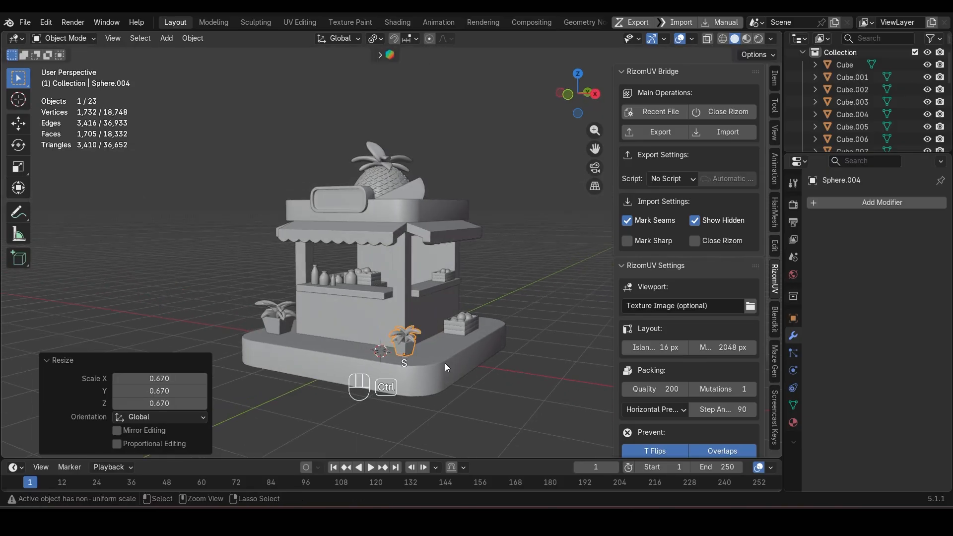
{"action": "key", "text": "shift+s"}
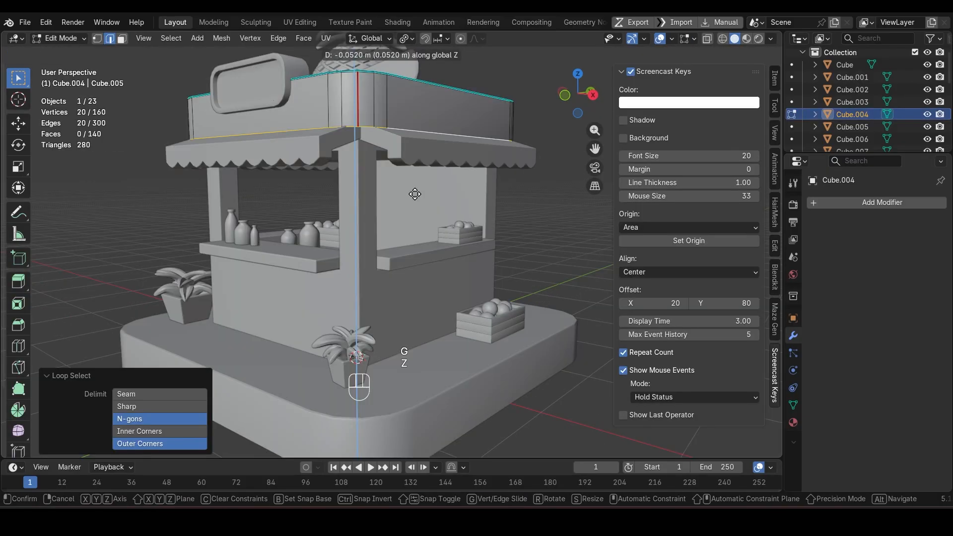
{"action": "left_click", "coordinate": [415, 194]}
{"action": "key", "text": "Tab"}
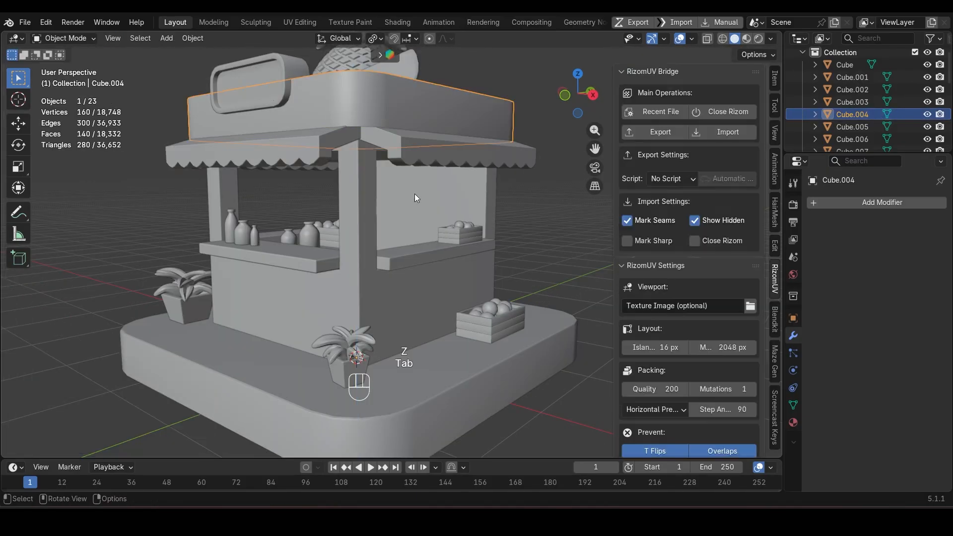
{"action": "scroll", "coordinate": [415, 194], "scroll_direction": "down", "scroll_amount": 3}
{"action": "middle_click_drag", "start_coordinate": [414, 195], "coordinate": [418, 242]}
{"action": "scroll", "coordinate": [419, 216], "scroll_direction": "up", "scroll_amount": 3}
{"action": "key", "text": "shift+a"}
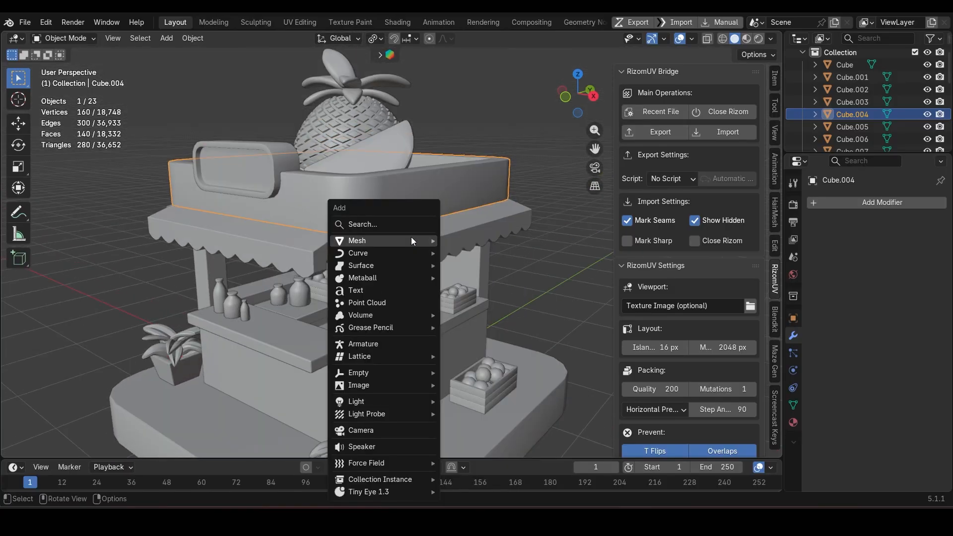
{"action": "mouse_move", "coordinate": [409, 243]}
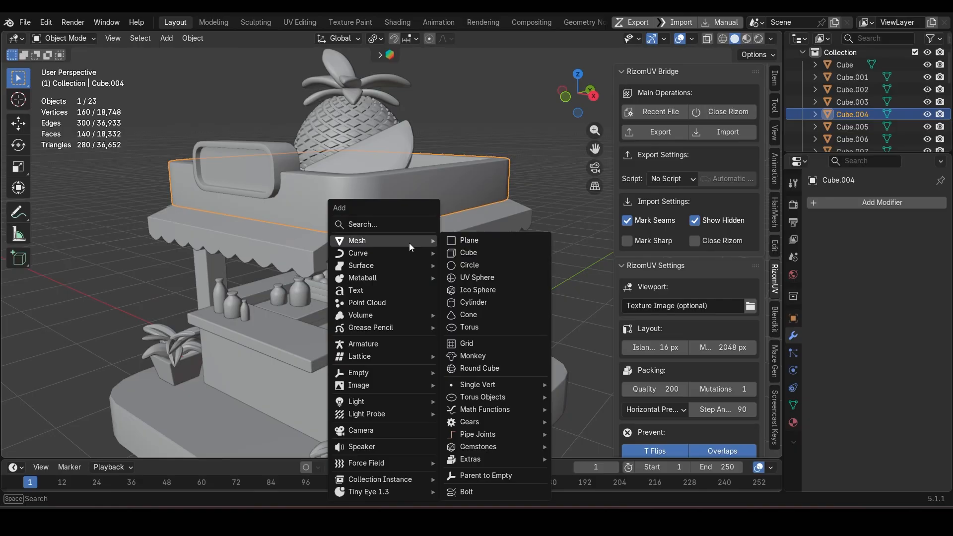
{"action": "key", "text": "Escape"}
{"action": "scroll", "coordinate": [409, 243], "scroll_direction": "down", "scroll_amount": 2}
{"action": "left_click", "coordinate": [402, 249]}
{"action": "scroll", "coordinate": [402, 249], "scroll_direction": "down", "scroll_amount": 1}
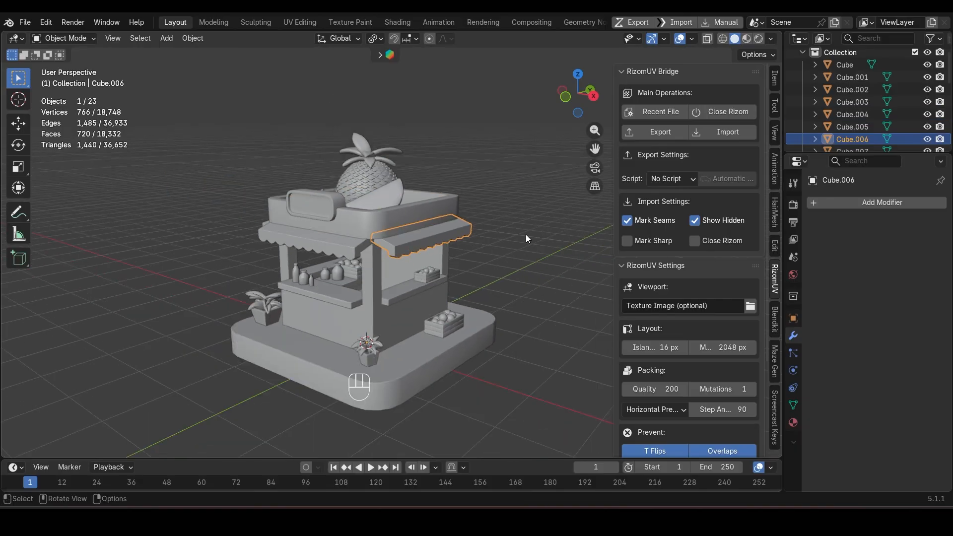
{"action": "middle_click_drag", "start_coordinate": [527, 238], "coordinate": [420, 247]}
{"action": "left_click", "coordinate": [420, 246], "text": "shift"}
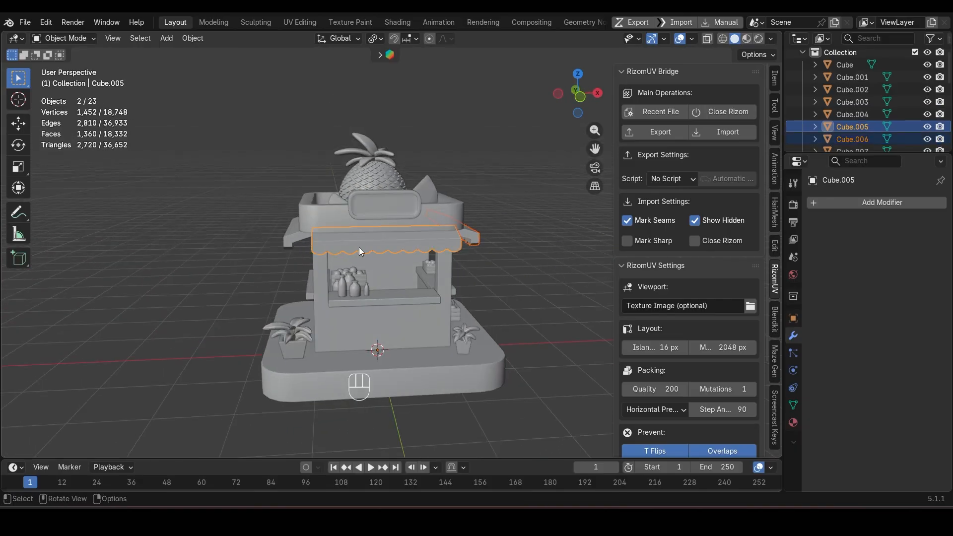
{"action": "middle_click_drag", "start_coordinate": [360, 251], "coordinate": [294, 248]}
{"action": "scroll", "coordinate": [329, 302], "scroll_direction": "up", "scroll_amount": 4}
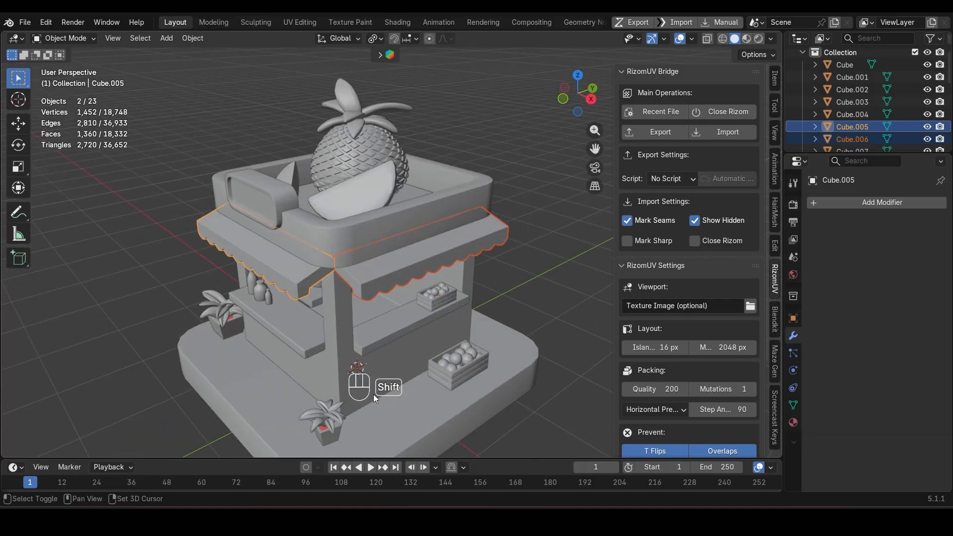
{"action": "scroll", "coordinate": [371, 366], "scroll_direction": "down", "scroll_amount": 5}
{"action": "key", "text": "Tab"}
{"action": "key", "text": "Tab"}
{"action": "left_click", "coordinate": [520, 253]}
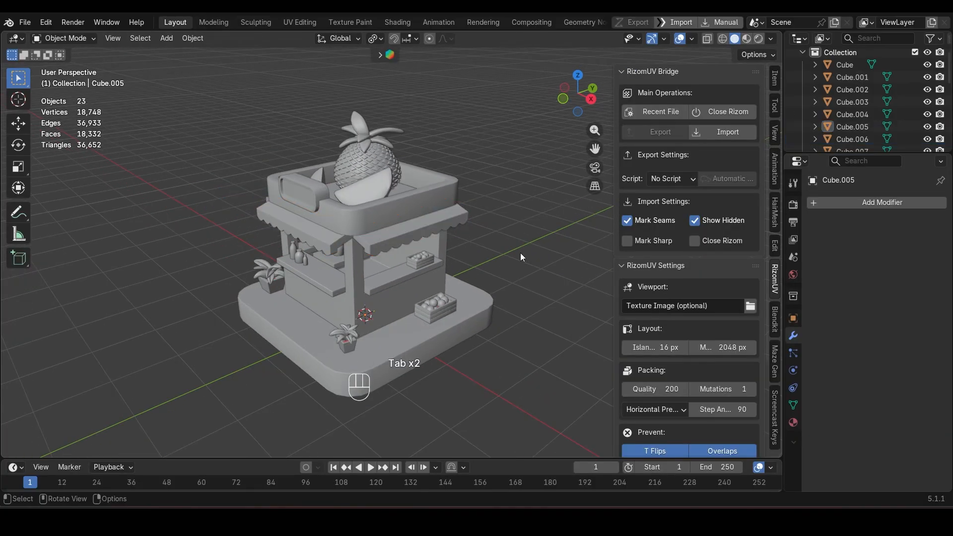
Step: Select the kiosk walls together with the original plant, the crate on the ground, the base platform and the front counter
{"action": "middle_click_drag", "start_coordinate": [393, 307], "coordinate": [361, 308]}
{"action": "scroll", "coordinate": [394, 284], "scroll_direction": "up", "scroll_amount": 1}
{"action": "left_click", "coordinate": [363, 308]}
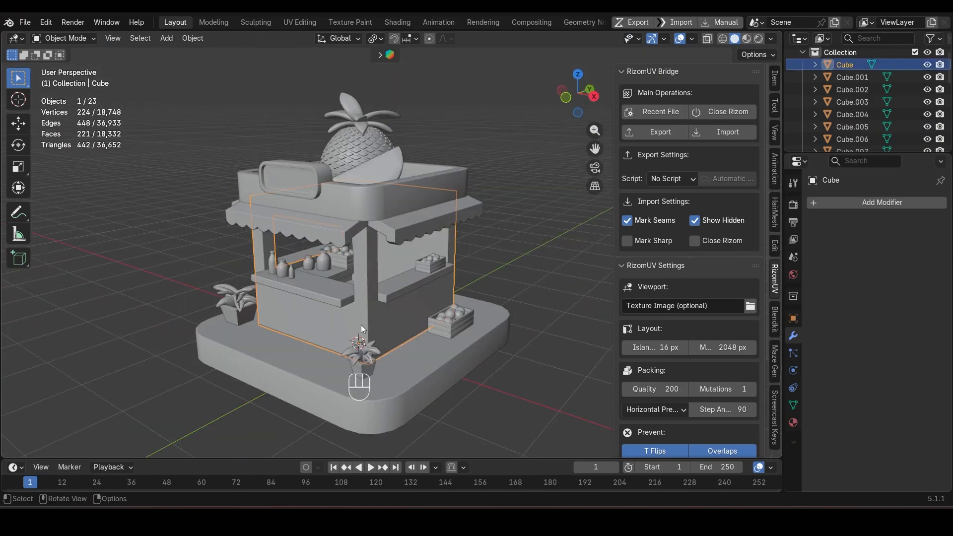
{"action": "left_click", "coordinate": [225, 305], "text": "shift"}
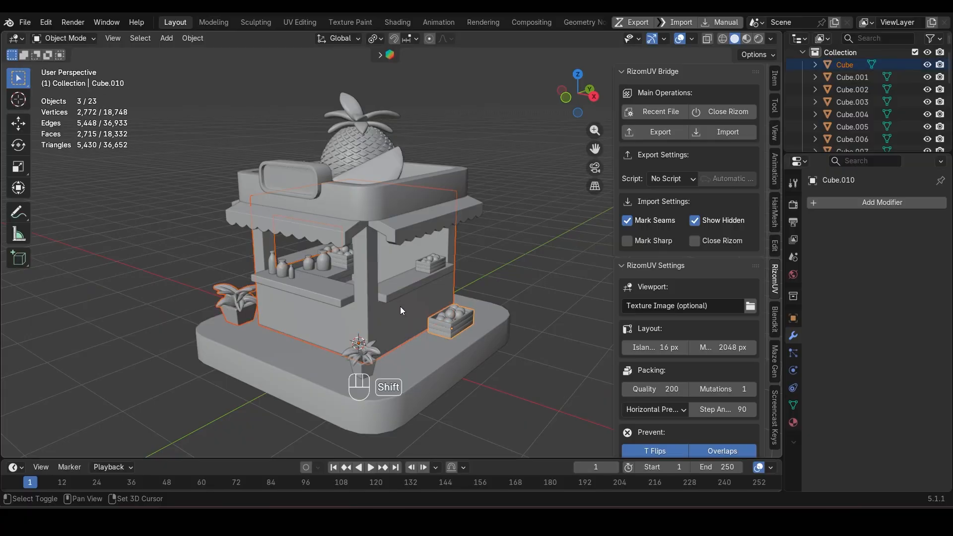
{"action": "left_click", "coordinate": [304, 365], "text": "shift"}
{"action": "left_click", "coordinate": [328, 294], "text": "shift"}
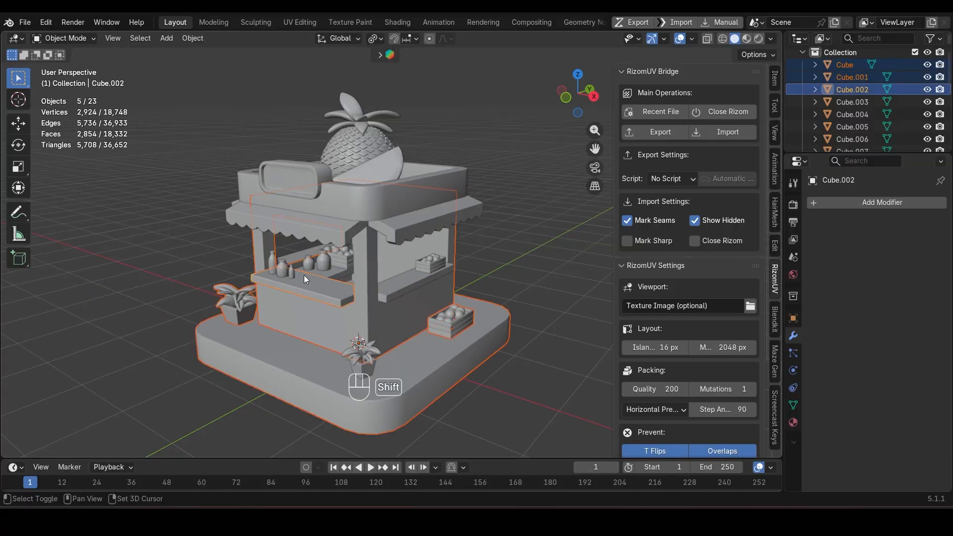
Step: Add the three original bottles and the remaining original counter parts to the selection, leaving the duplicated props out
{"action": "left_click", "coordinate": [269, 266], "text": "shift"}
{"action": "left_click", "coordinate": [282, 271], "text": "shift"}
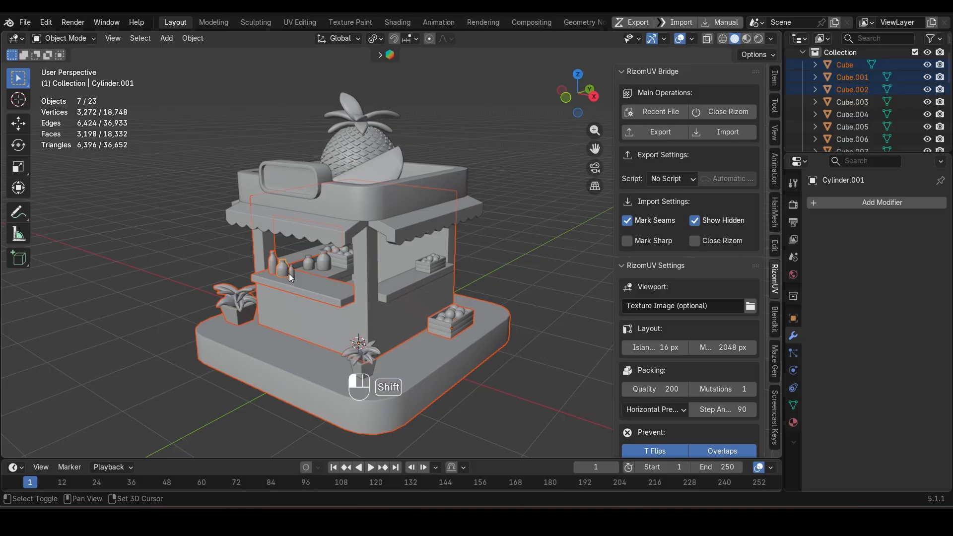
{"action": "left_click", "coordinate": [290, 273], "text": "shift"}
{"action": "scroll", "coordinate": [327, 272], "scroll_direction": "up", "scroll_amount": 2}
{"action": "left_click", "coordinate": [314, 286], "text": "shift"}
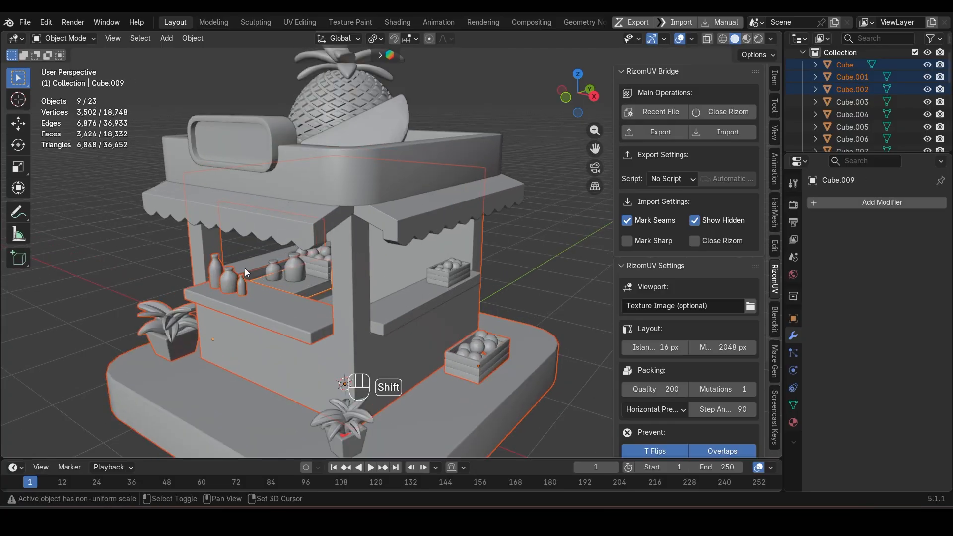
{"action": "left_click", "coordinate": [249, 264], "text": "shift"}
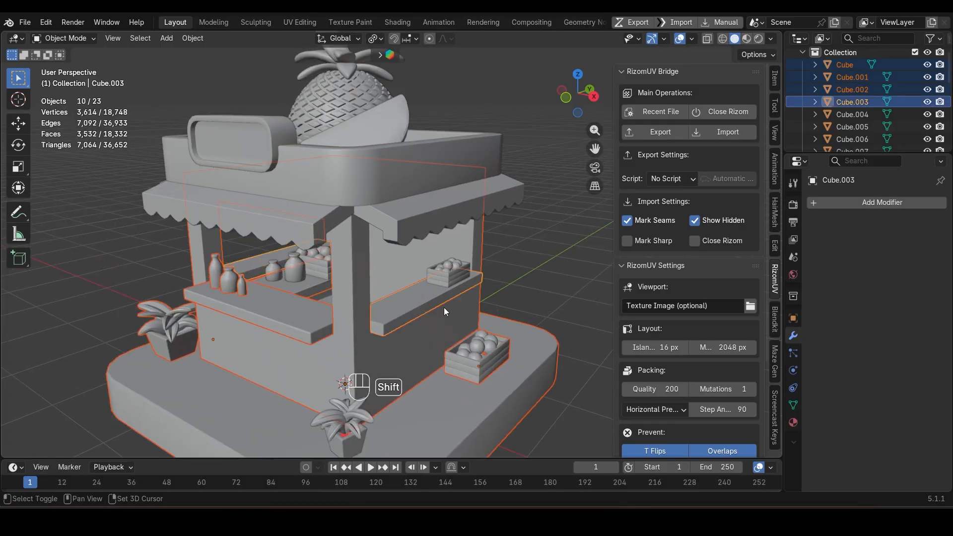
Step: Add the three scalloped awnings, the sign and the roof tray to the selection
{"action": "left_click", "coordinate": [285, 211], "text": "shift"}
{"action": "left_click", "coordinate": [330, 257], "text": "shift"}
{"action": "middle_click_drag", "start_coordinate": [330, 257], "coordinate": [407, 258]}
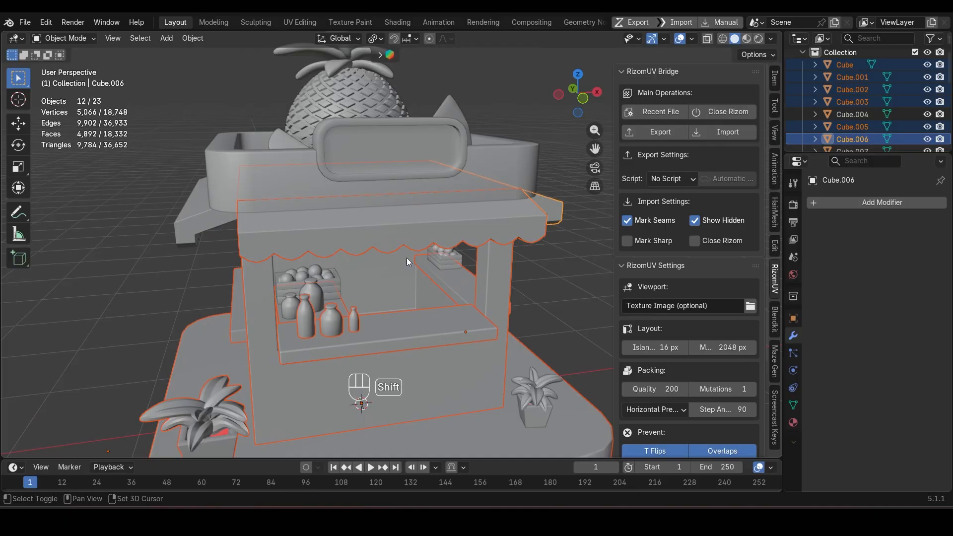
{"action": "left_click", "coordinate": [201, 225], "text": "shift"}
{"action": "left_click", "coordinate": [373, 160], "text": "shift"}
{"action": "left_click", "coordinate": [282, 171], "text": "shift"}
{"action": "middle_click_drag", "start_coordinate": [388, 155], "coordinate": [297, 174]}
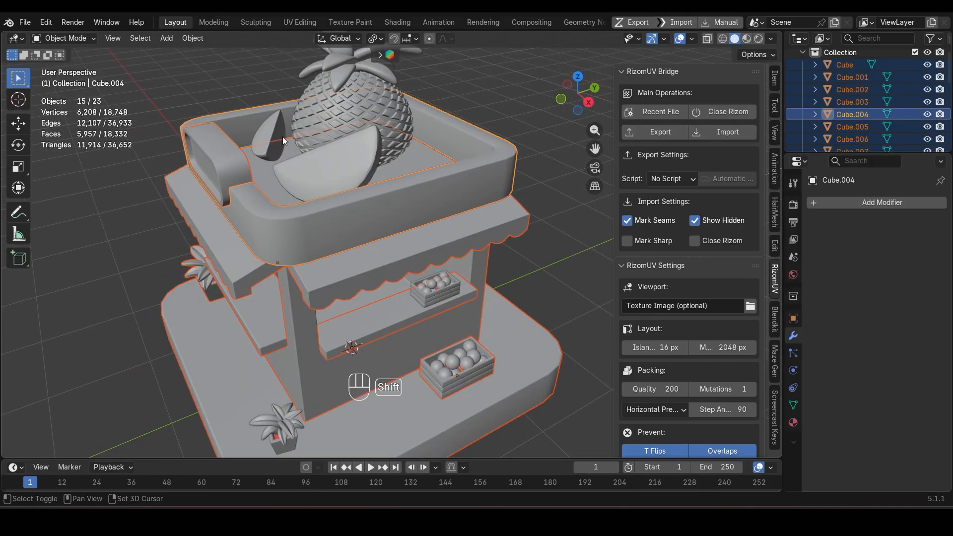
Step: Add the pineapple and both fruit slices on the roof to the selection, and test-move everything to check for leftovers
{"action": "left_click", "coordinate": [282, 137], "text": "shift"}
{"action": "left_click", "coordinate": [336, 119], "text": "shift"}
{"action": "left_click", "coordinate": [352, 166], "text": "shift"}
{"action": "scroll", "coordinate": [390, 238], "scroll_direction": "down", "scroll_amount": 4}
{"action": "middle_click_drag", "start_coordinate": [396, 292], "coordinate": [421, 268]}
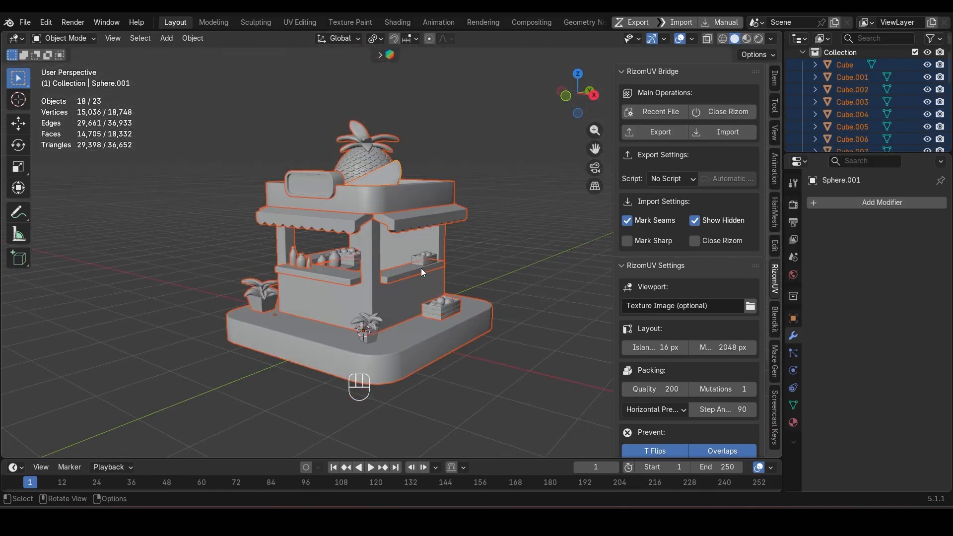
{"action": "key", "text": "g"}
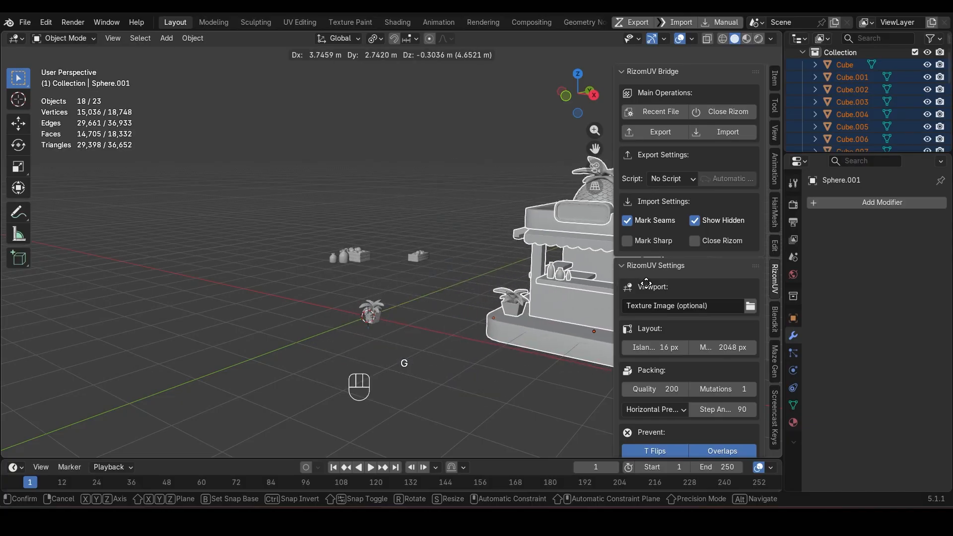
{"action": "key", "text": "Escape"}
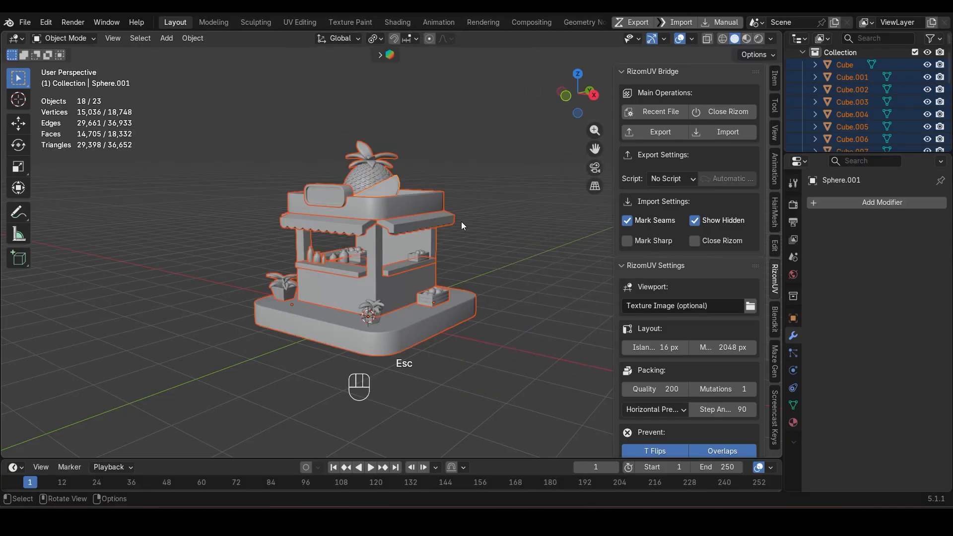
Step: Move the selected original objects into a new collection named UV
{"action": "key", "text": "m"}
{"action": "left_click", "coordinate": [454, 223]}
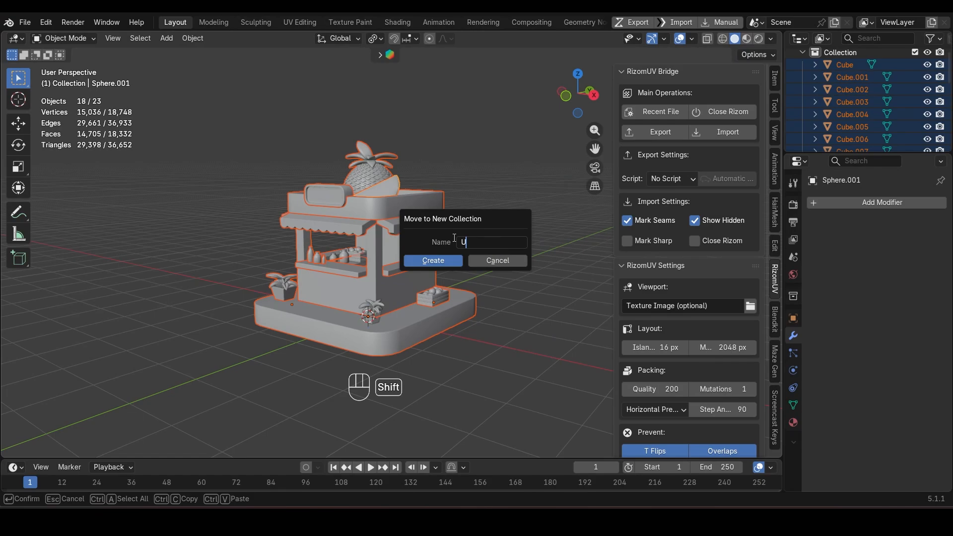
{"action": "key", "text": "Return"}
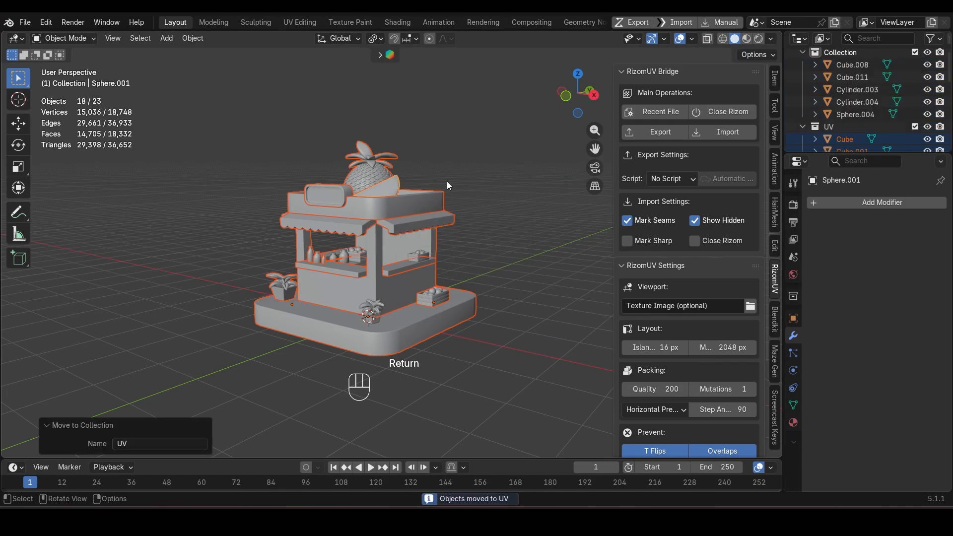
Step: Check the combined UV layout of all selected objects in the UV Editing workspace, then return to the Layout workspace
{"action": "left_click", "coordinate": [303, 22]}
{"action": "middle_click_drag", "start_coordinate": [635, 278], "coordinate": [600, 240]}
{"action": "key", "text": "a"}
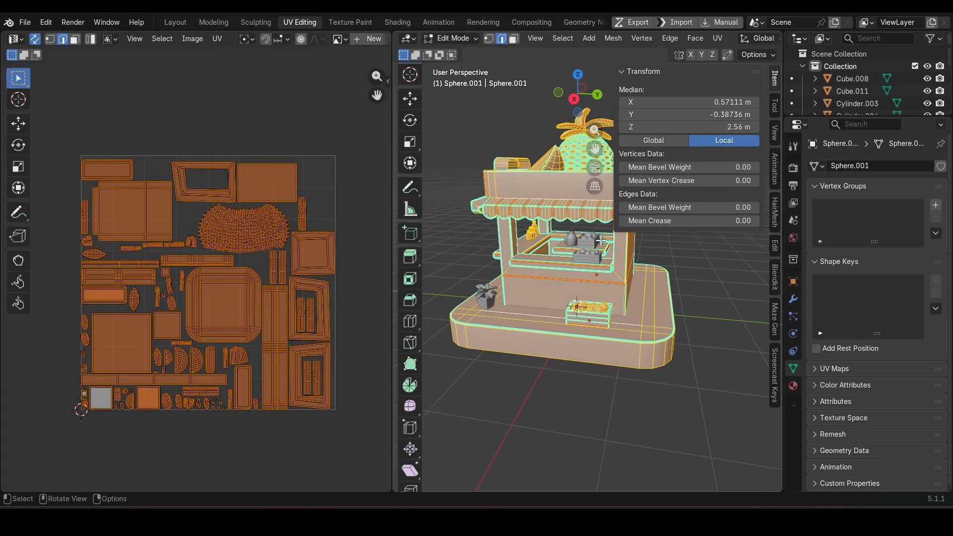
{"action": "mouse_move", "coordinate": [506, 295]}
{"action": "middle_mouse_down"}
{"action": "mouse_move", "coordinate": [571, 295]}
{"action": "mouse_move", "coordinate": [496, 295]}
{"action": "middle_mouse_up"}
{"action": "key", "text": "Tab"}
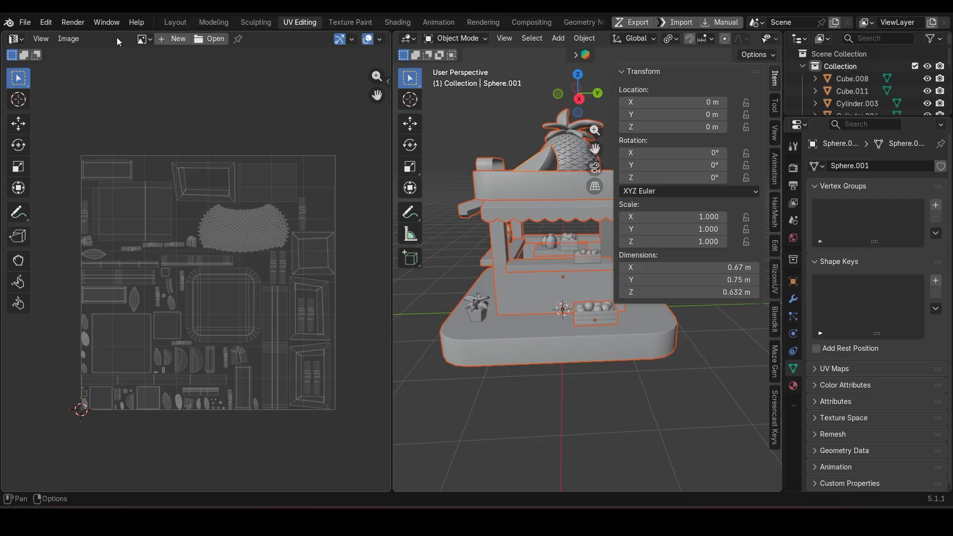
{"action": "left_click", "coordinate": [183, 22]}
Step: Export the kiosk meshes as JuiceShop.fbx to F:\YT\FBX with Z Forward and Y Up, and save the Blender file
{"action": "scroll", "coordinate": [395, 259], "scroll_direction": "up", "scroll_amount": 2}
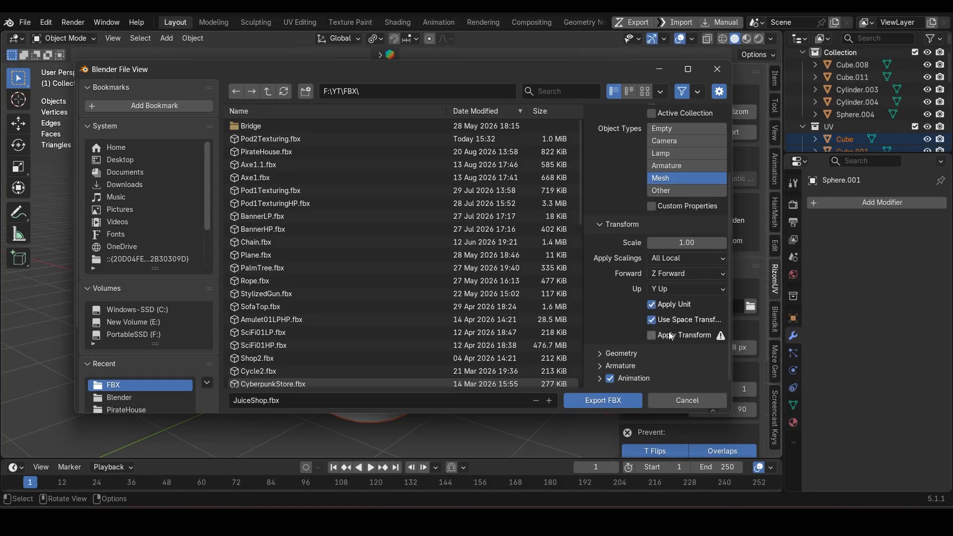
{"action": "left_click", "coordinate": [601, 402]}
{"action": "key", "text": "ctrl+s"}
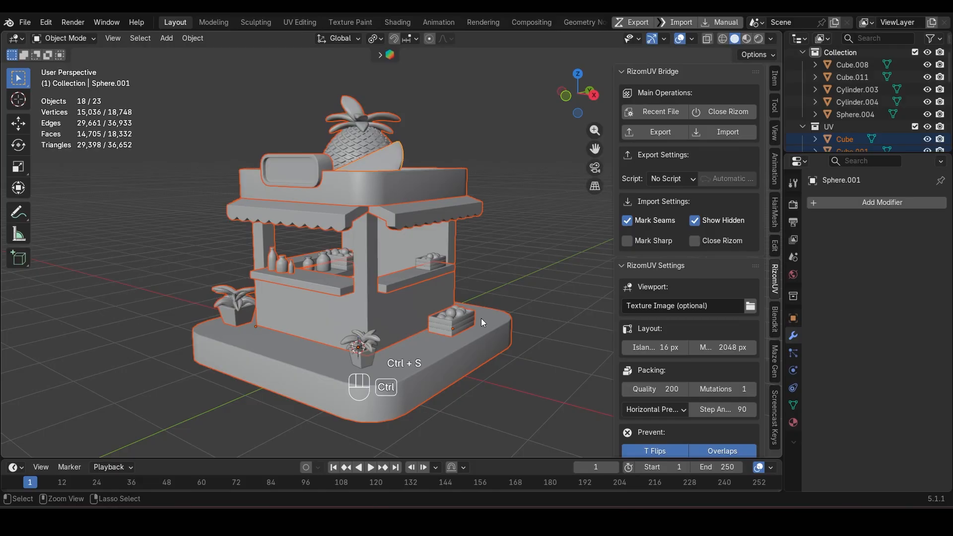